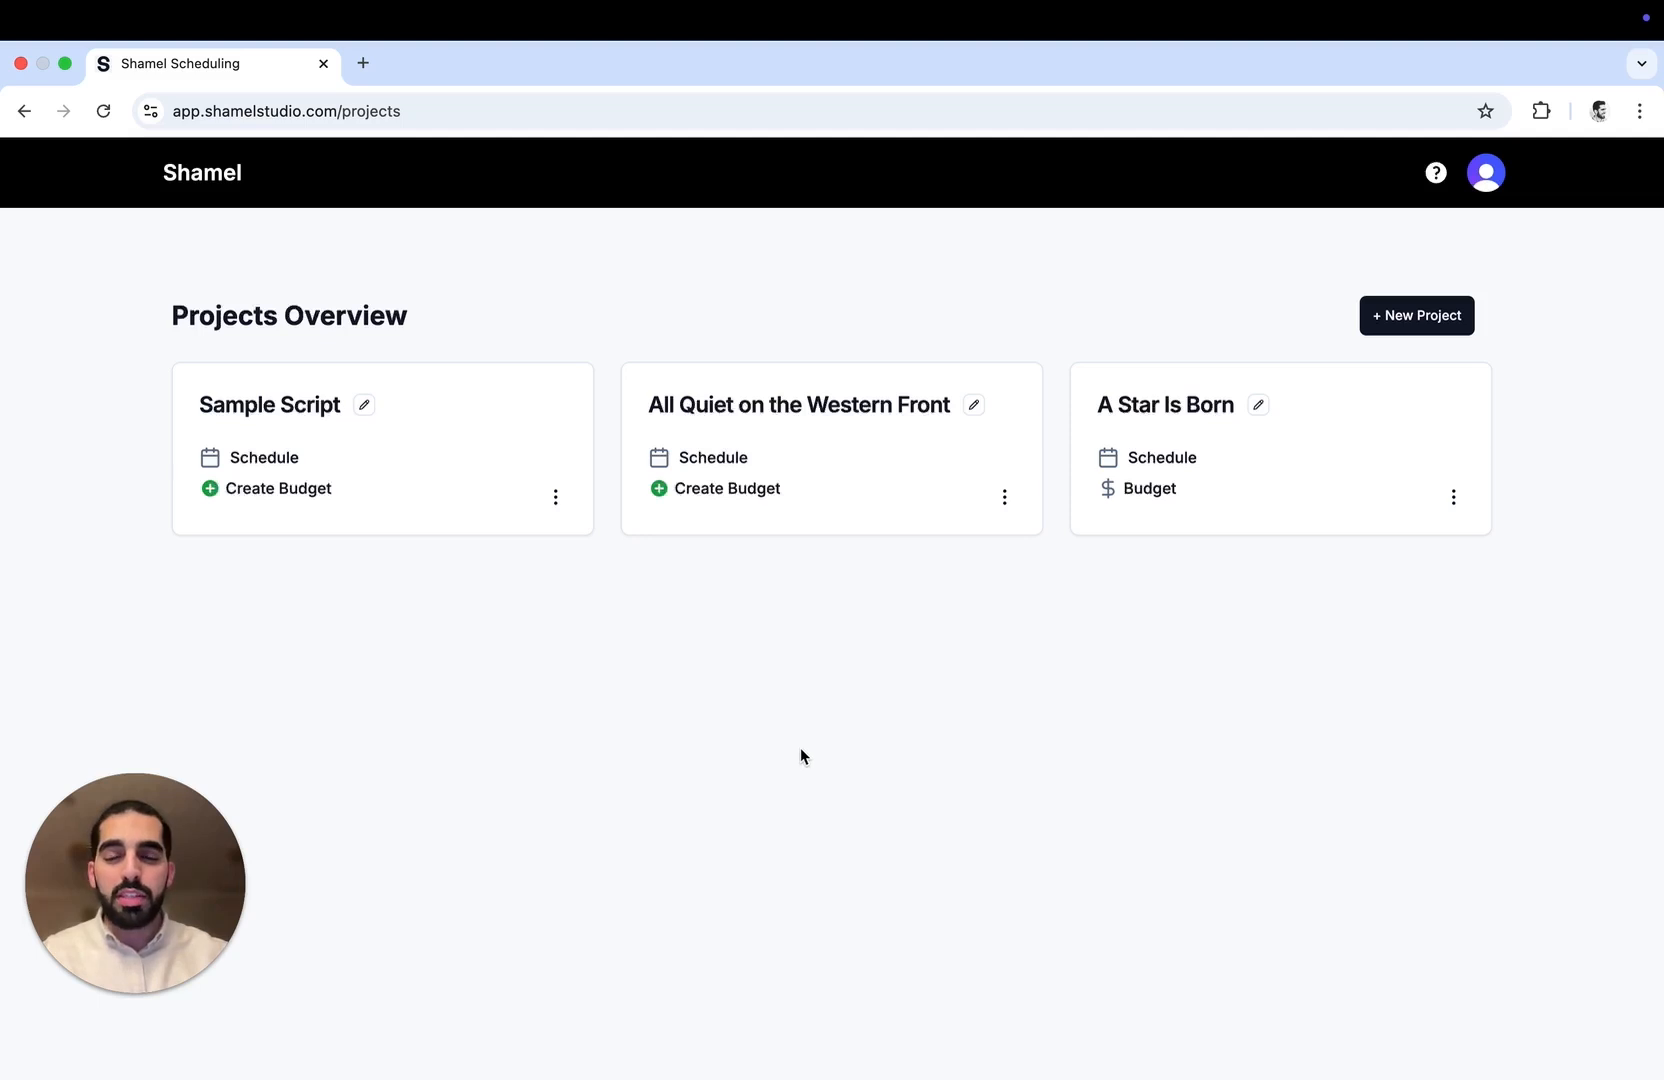
Create a new project and build its schedule by uploading the Sample_Script.pdf screenplay
{"action": "left_click", "coordinate": [1449, 328]}
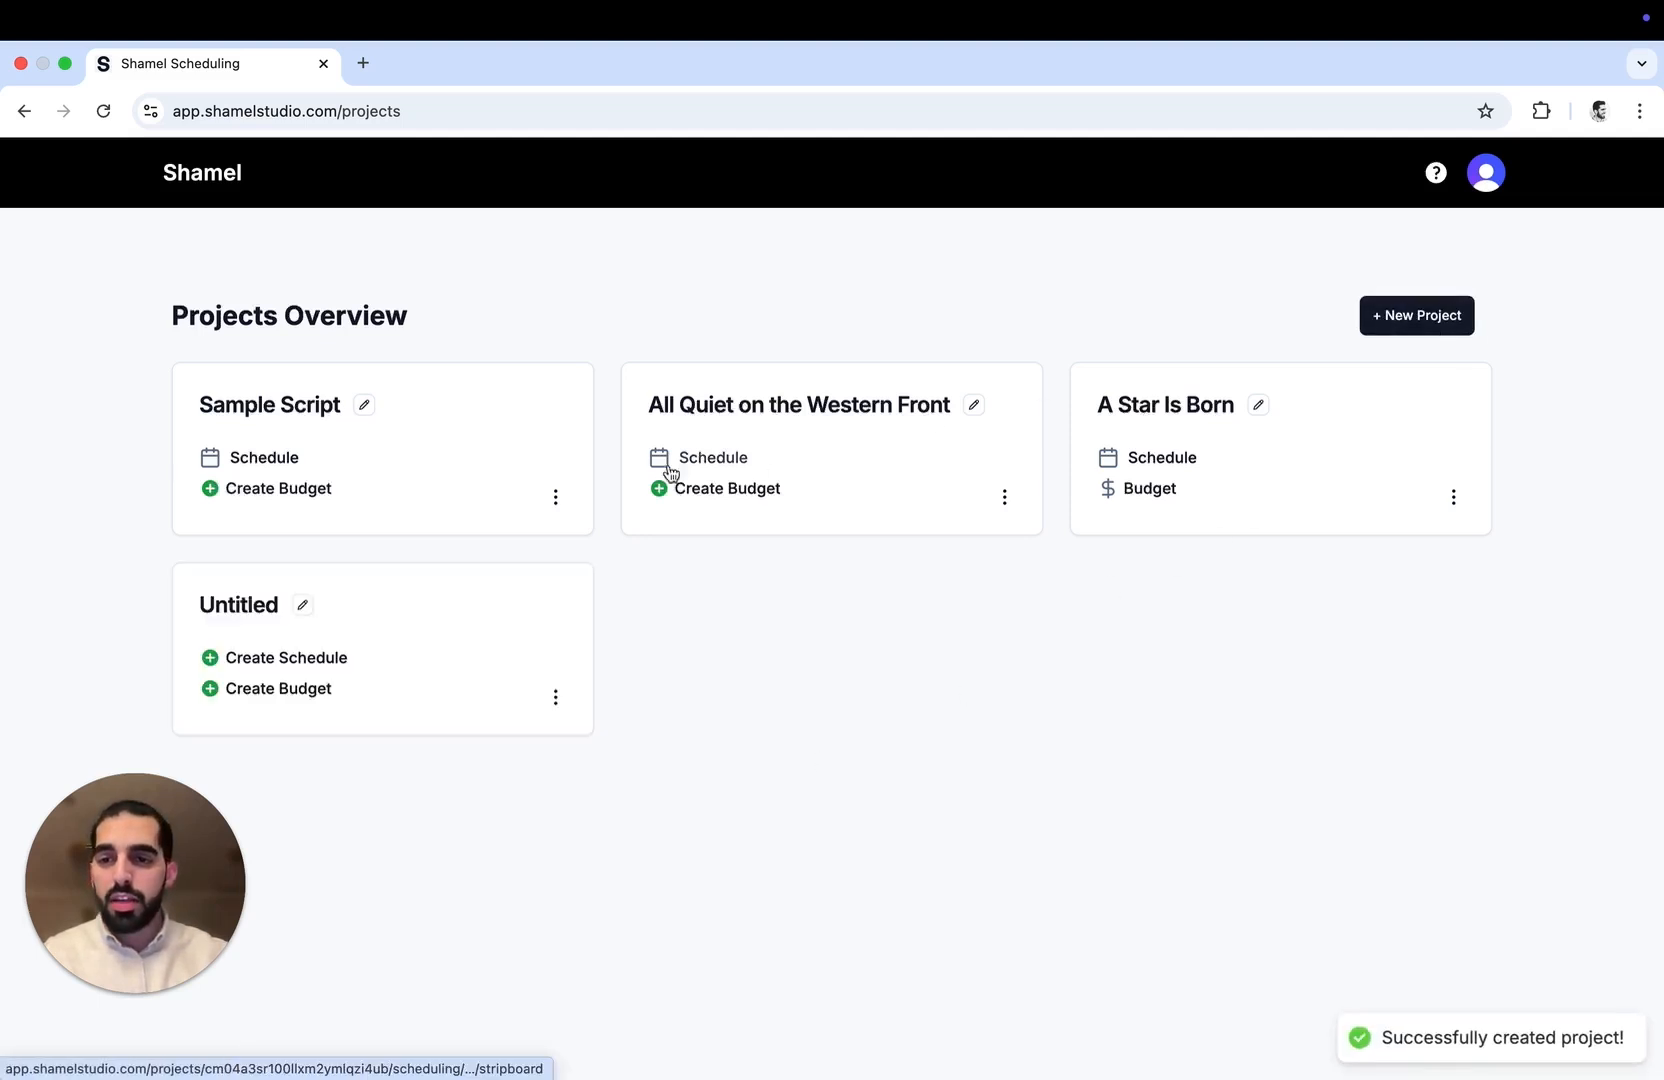
{"action": "left_click", "coordinate": [277, 664]}
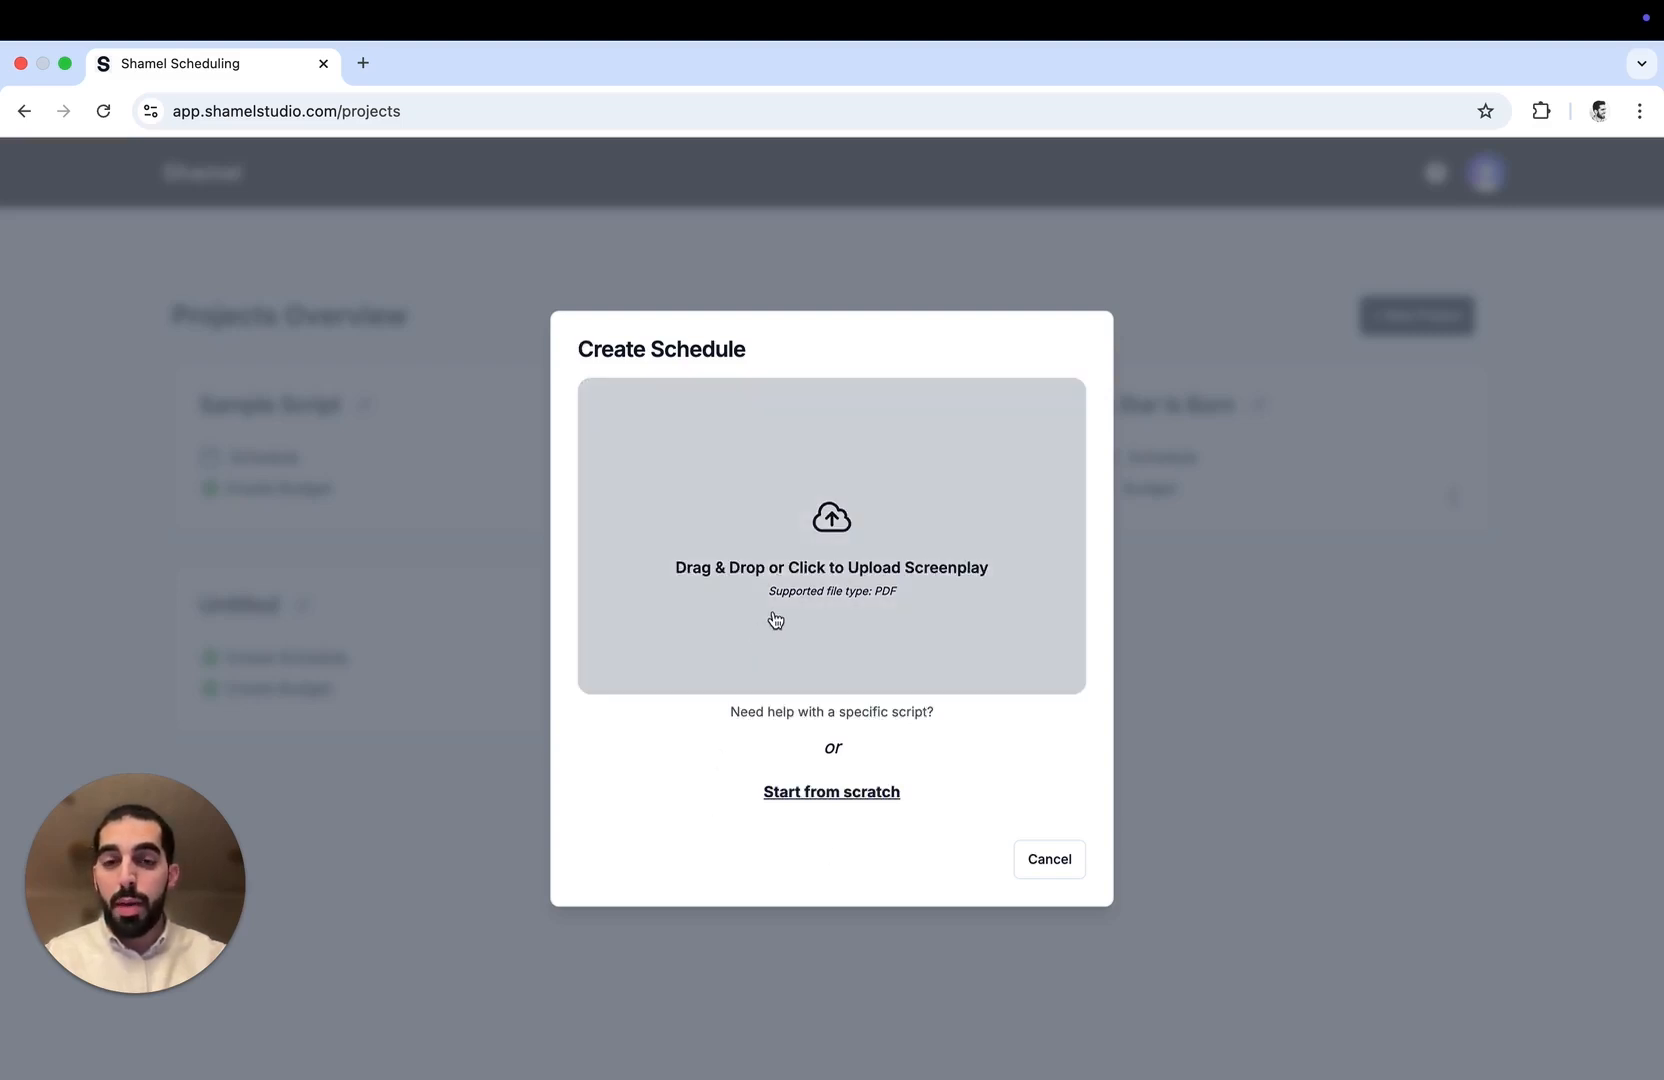
{"action": "left_click", "coordinate": [775, 620]}
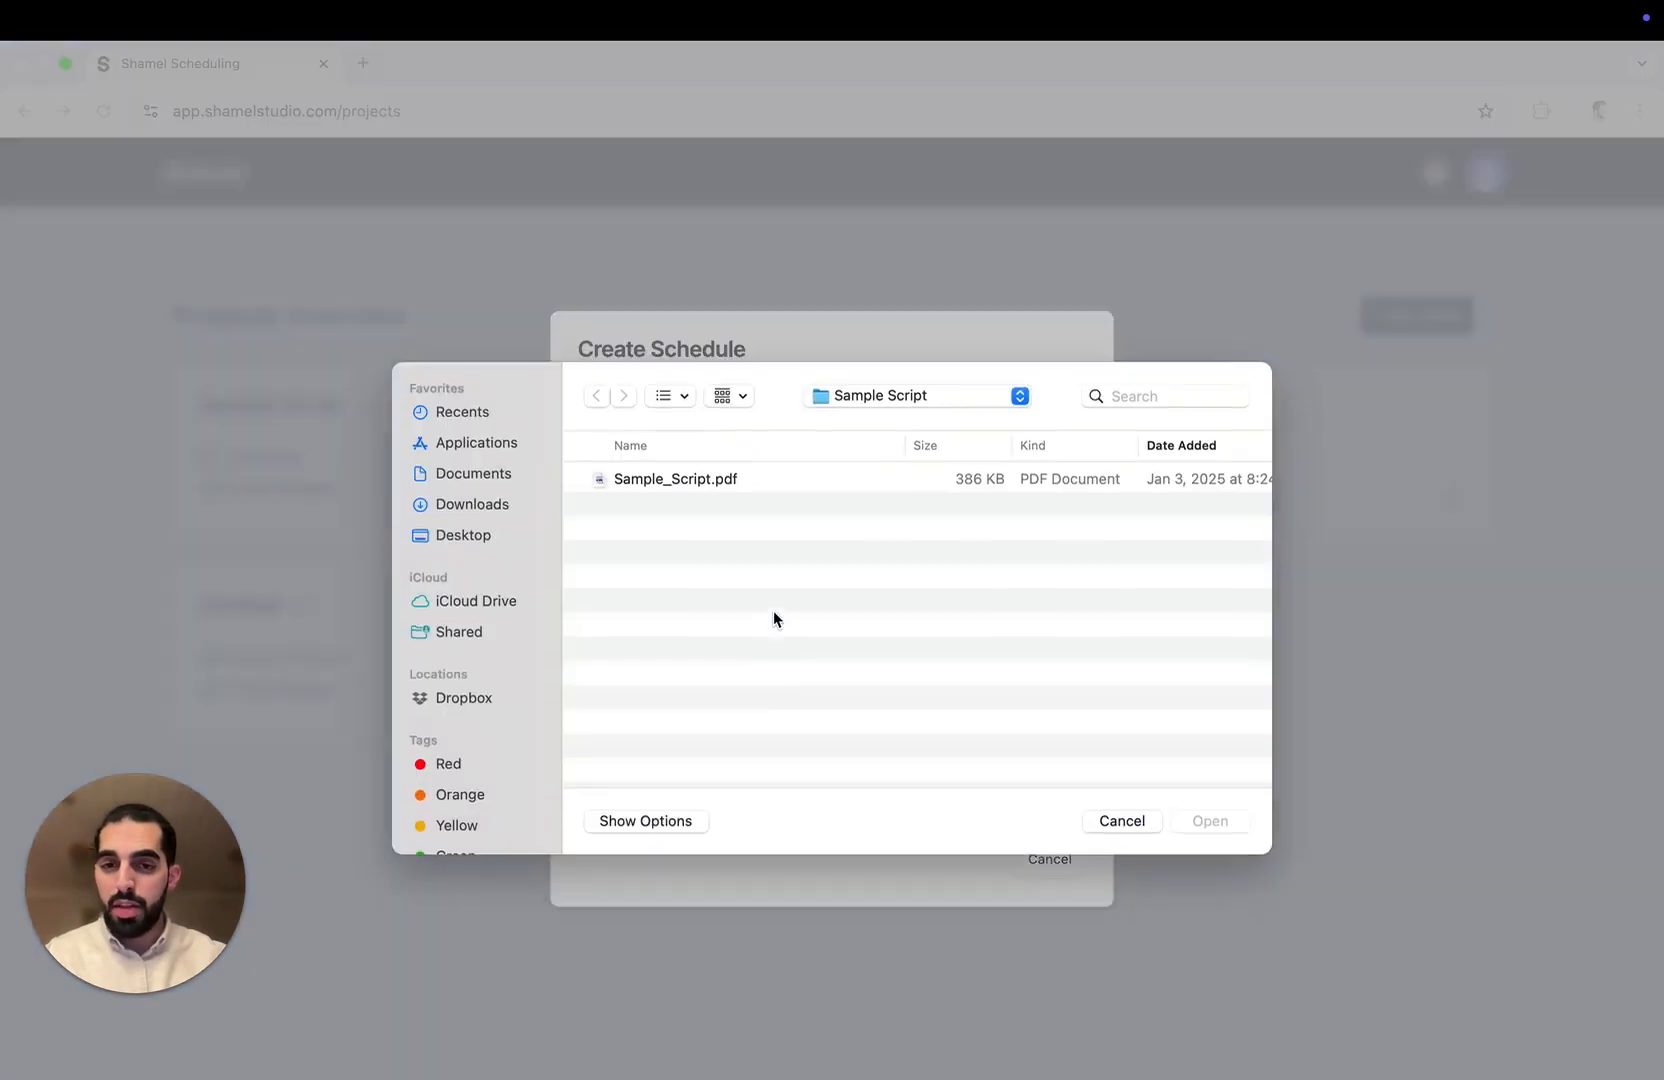
{"action": "left_click", "coordinate": [660, 484]}
{"action": "double_click", "coordinate": [660, 486]}
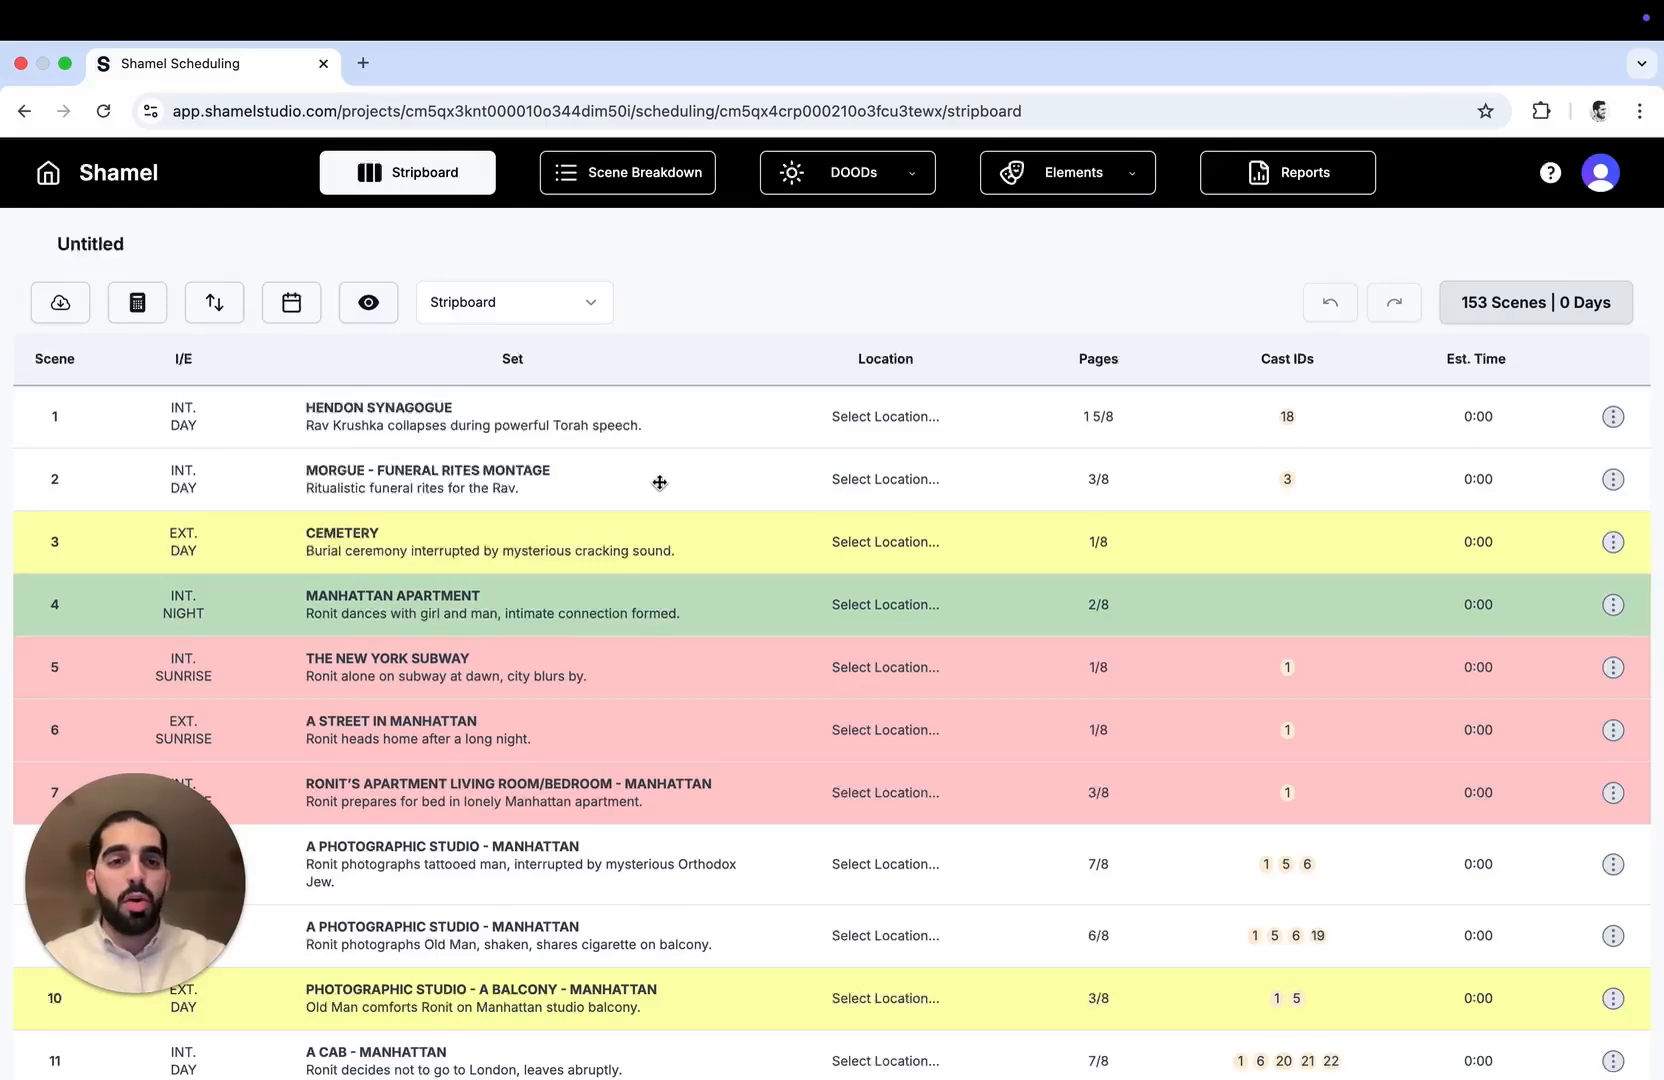
Examine the stripboard's scene and day totals, then the scene strips' settings, sets, page counts and cast IDs
{"action": "mouse_move", "coordinate": [1536, 315]}
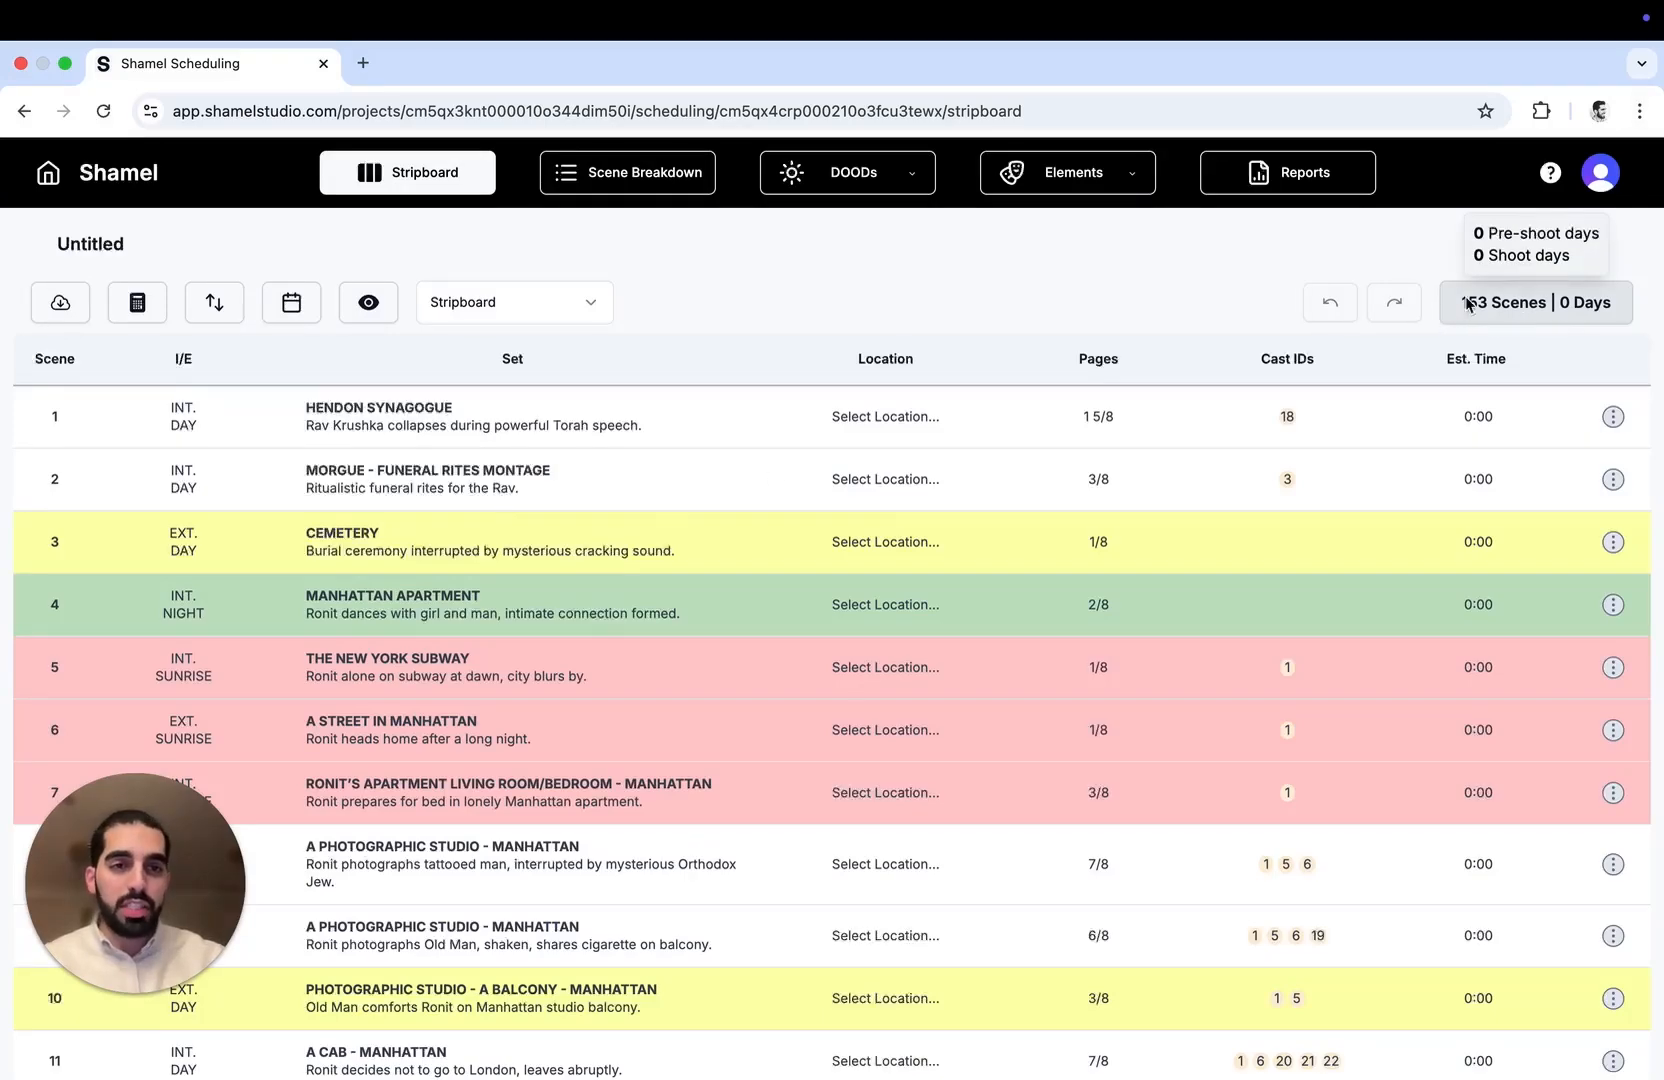
{"action": "scroll", "coordinate": [714, 648], "scroll_direction": "down", "scroll_amount": 3}
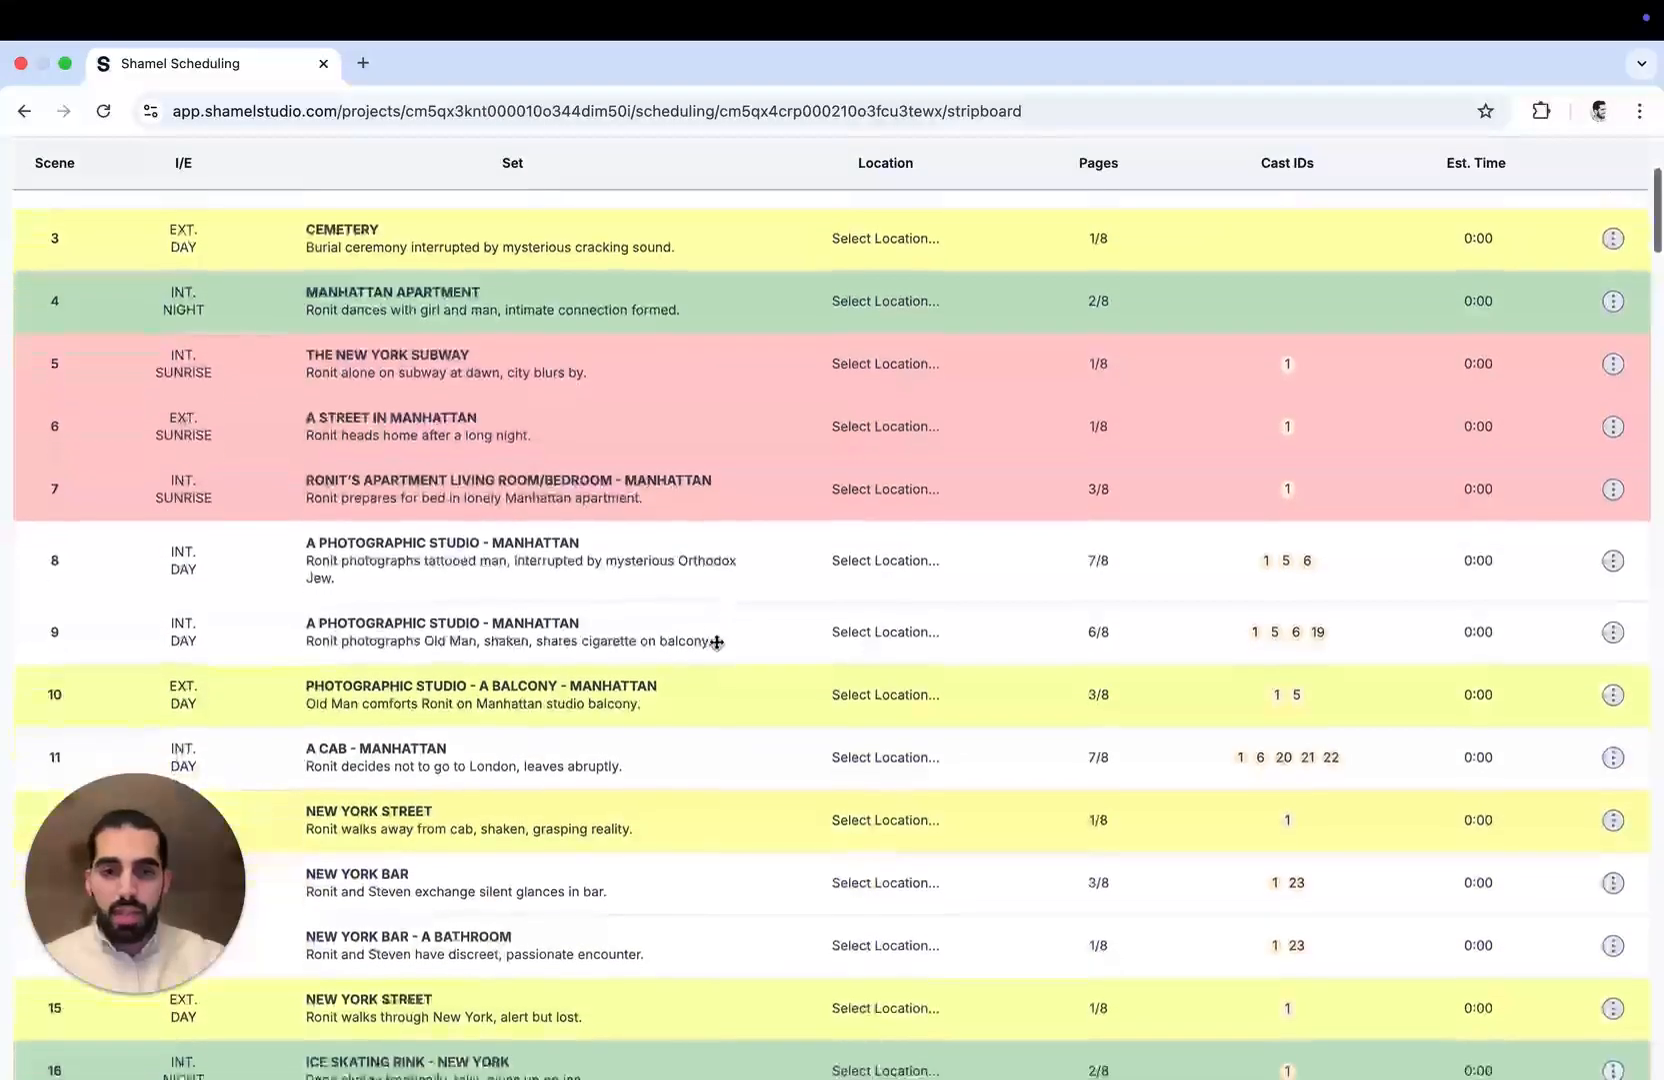
{"action": "scroll", "coordinate": [717, 642], "scroll_direction": "down", "scroll_amount": 5}
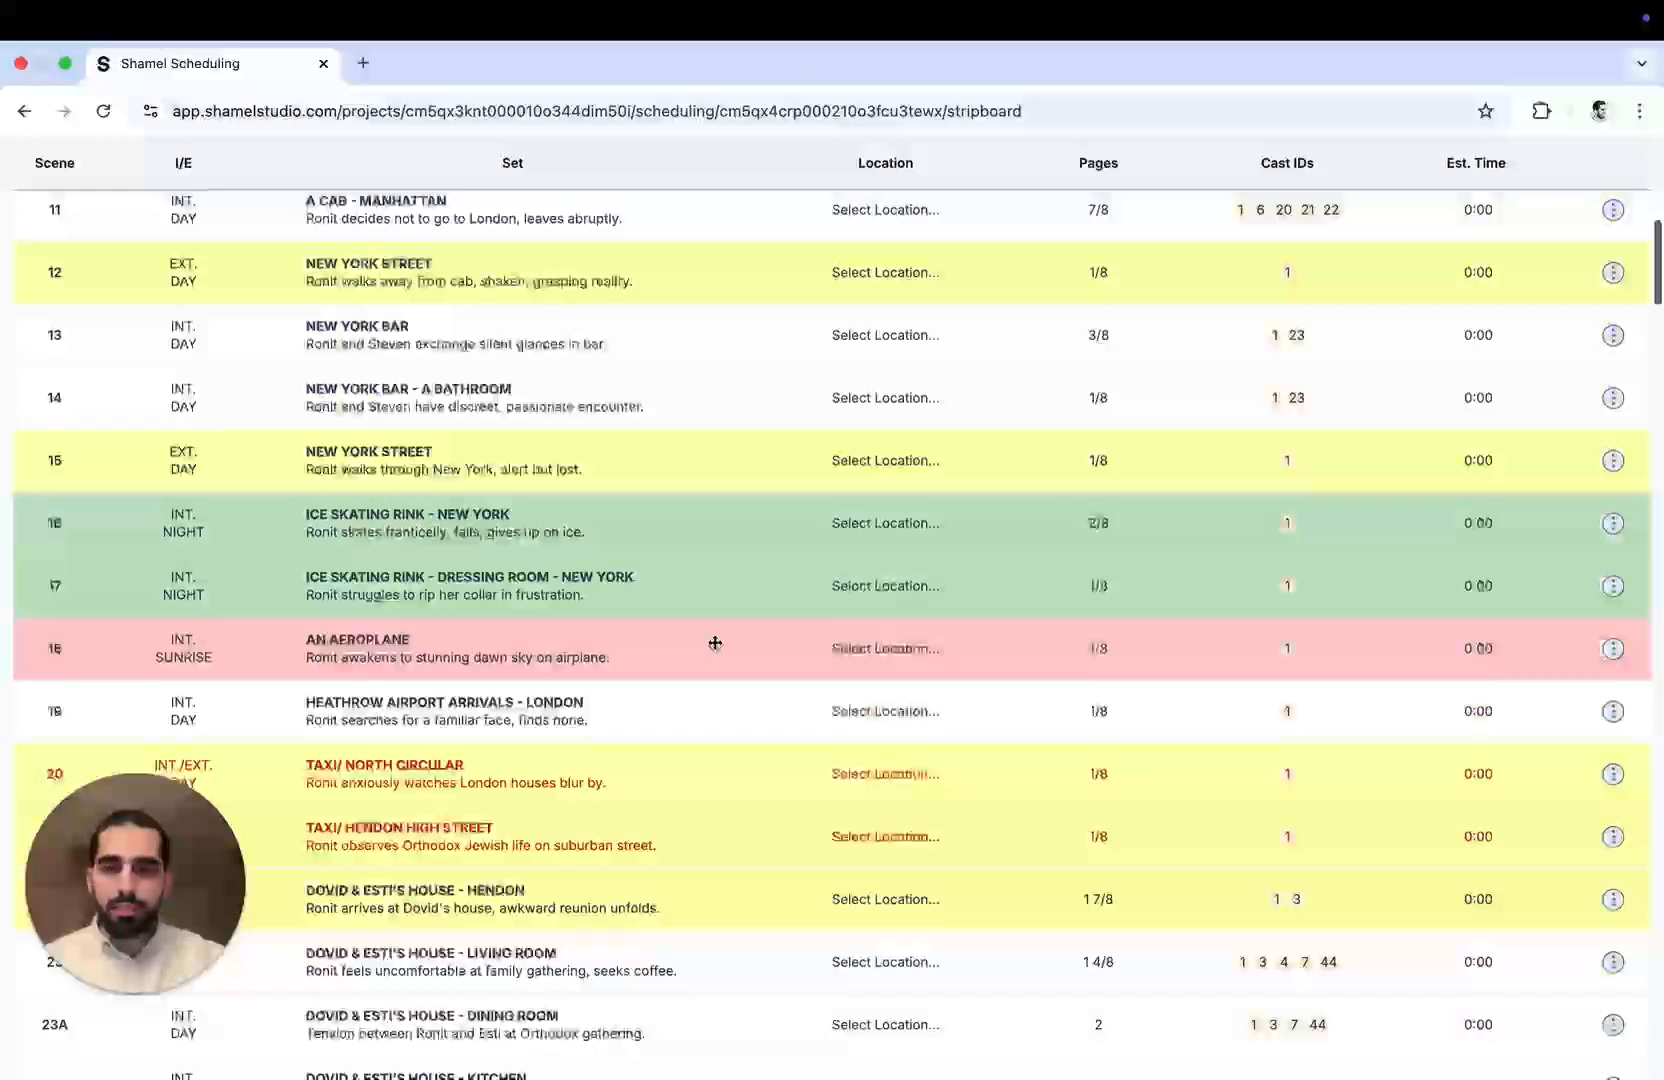
{"action": "scroll", "coordinate": [714, 644], "scroll_direction": "up", "scroll_amount": 1}
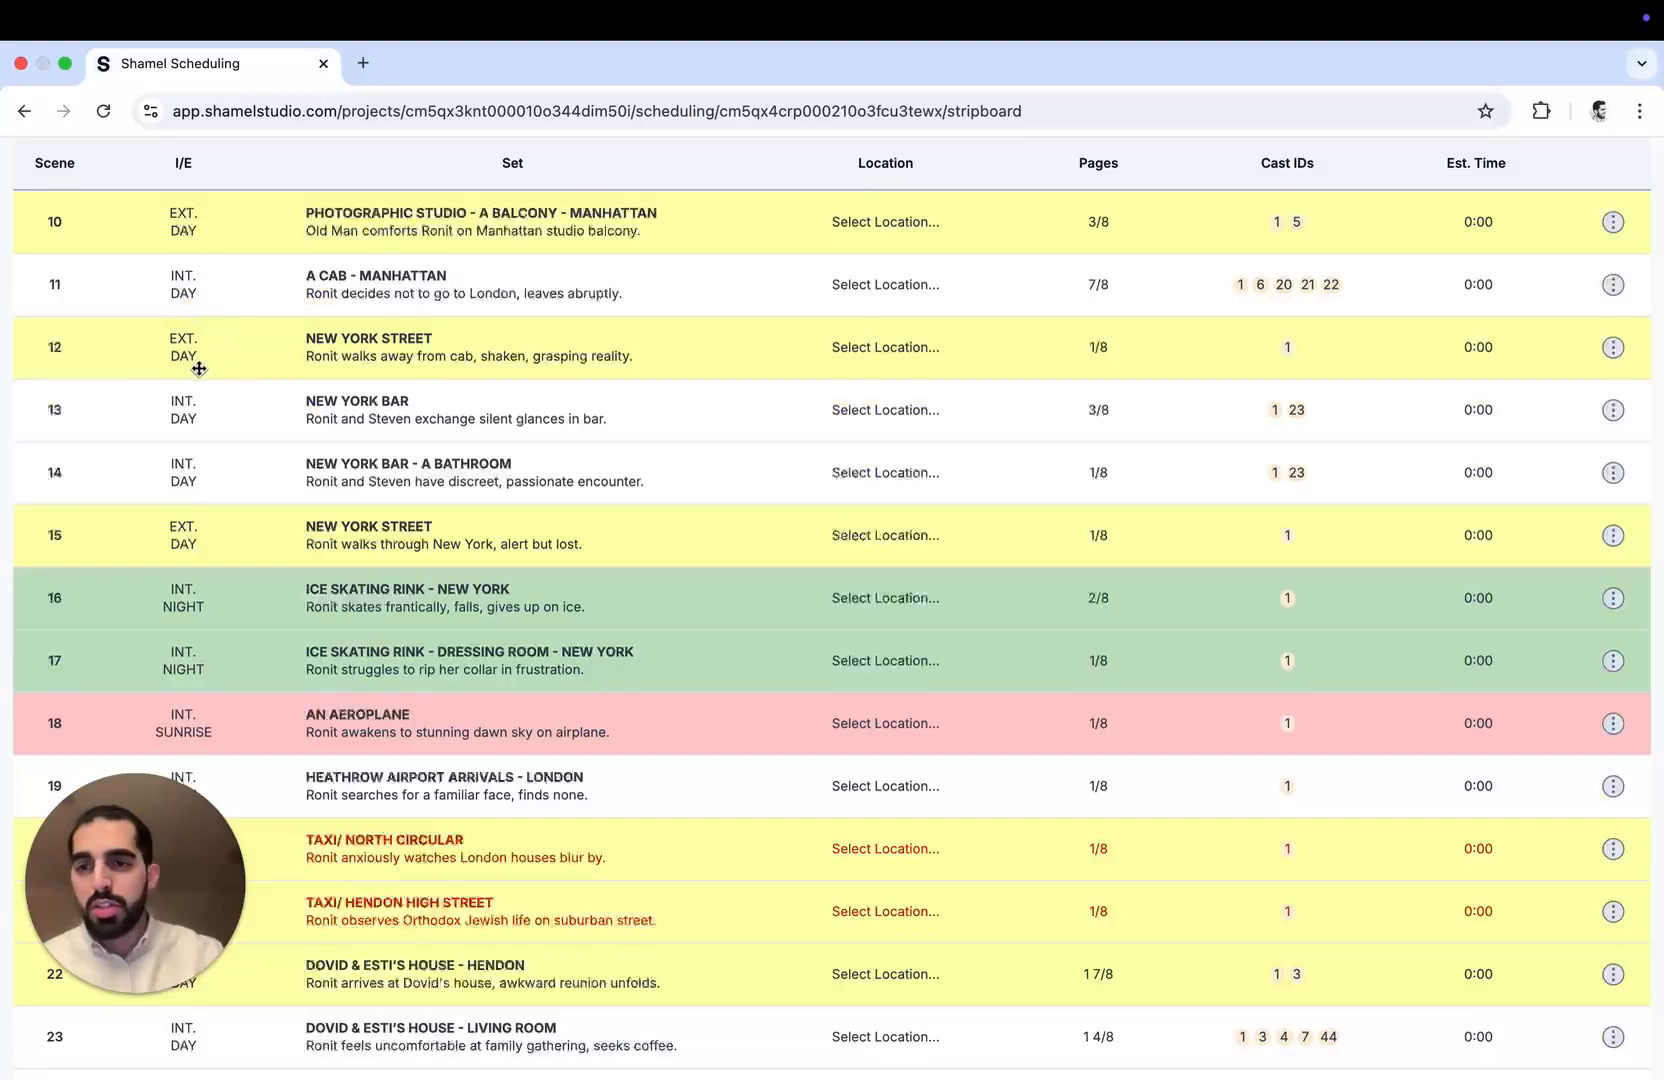
{"action": "scroll", "coordinate": [183, 616], "scroll_direction": "down", "scroll_amount": 1}
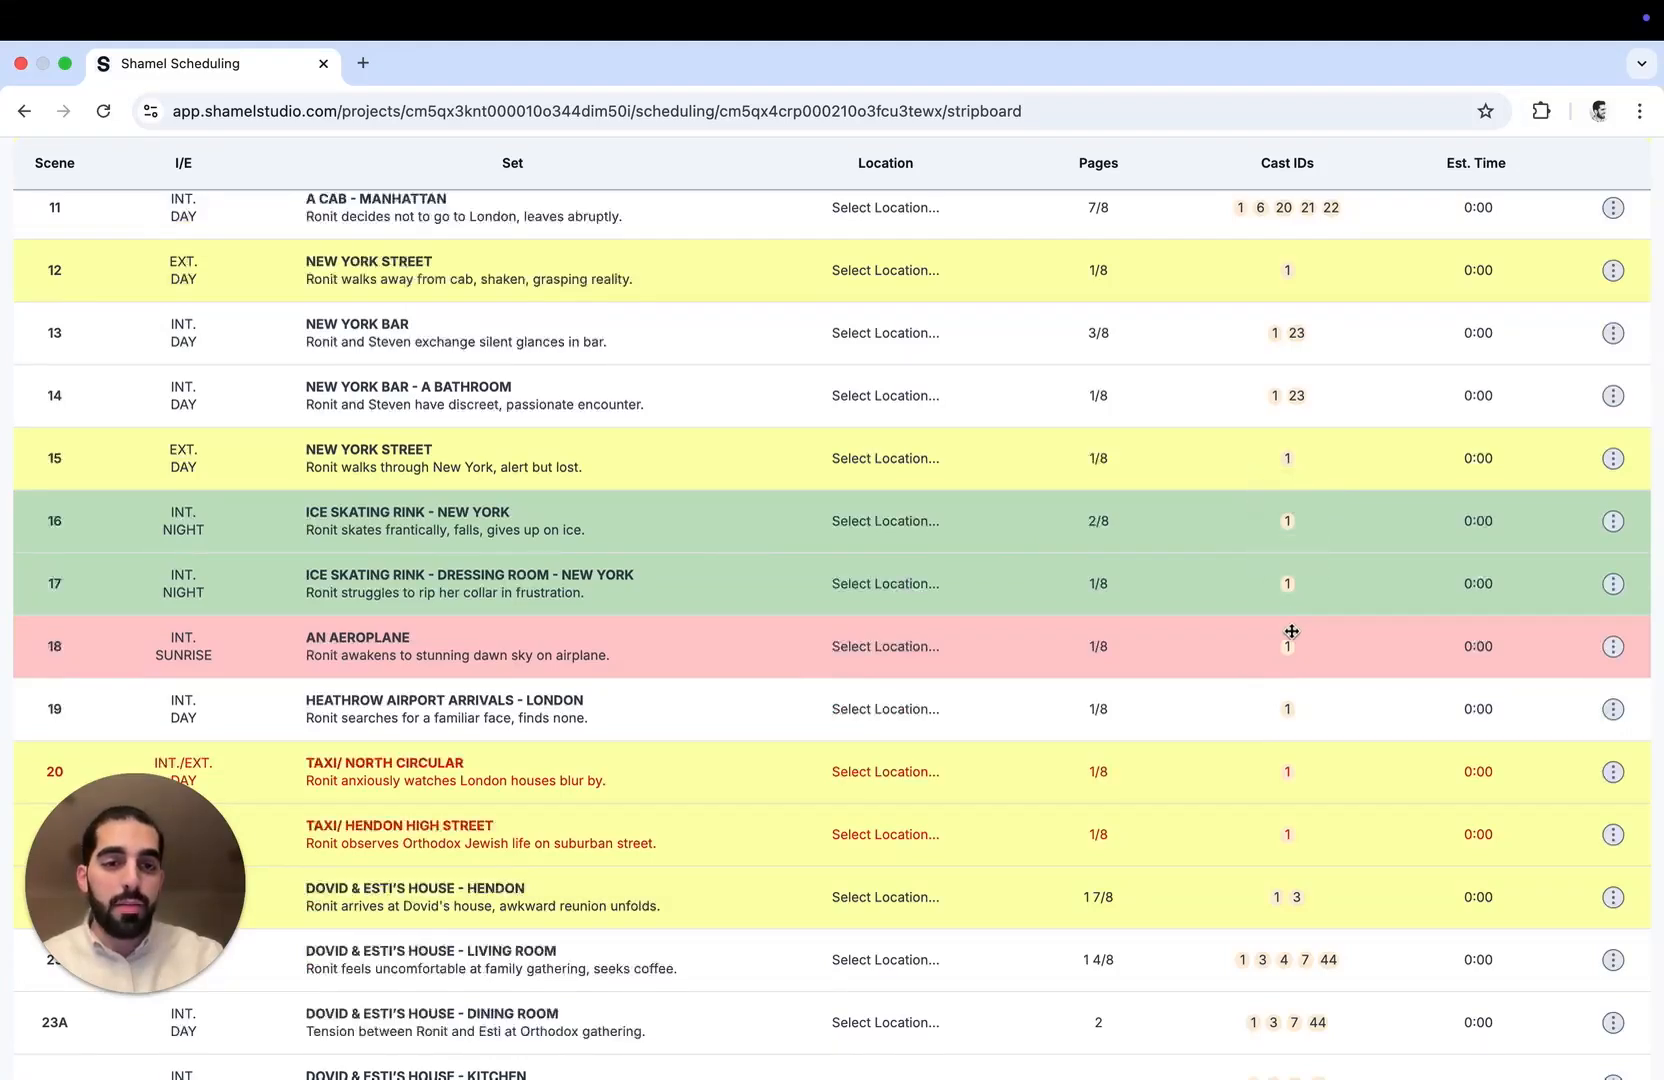
{"action": "scroll", "coordinate": [1288, 780], "scroll_direction": "down", "scroll_amount": 3}
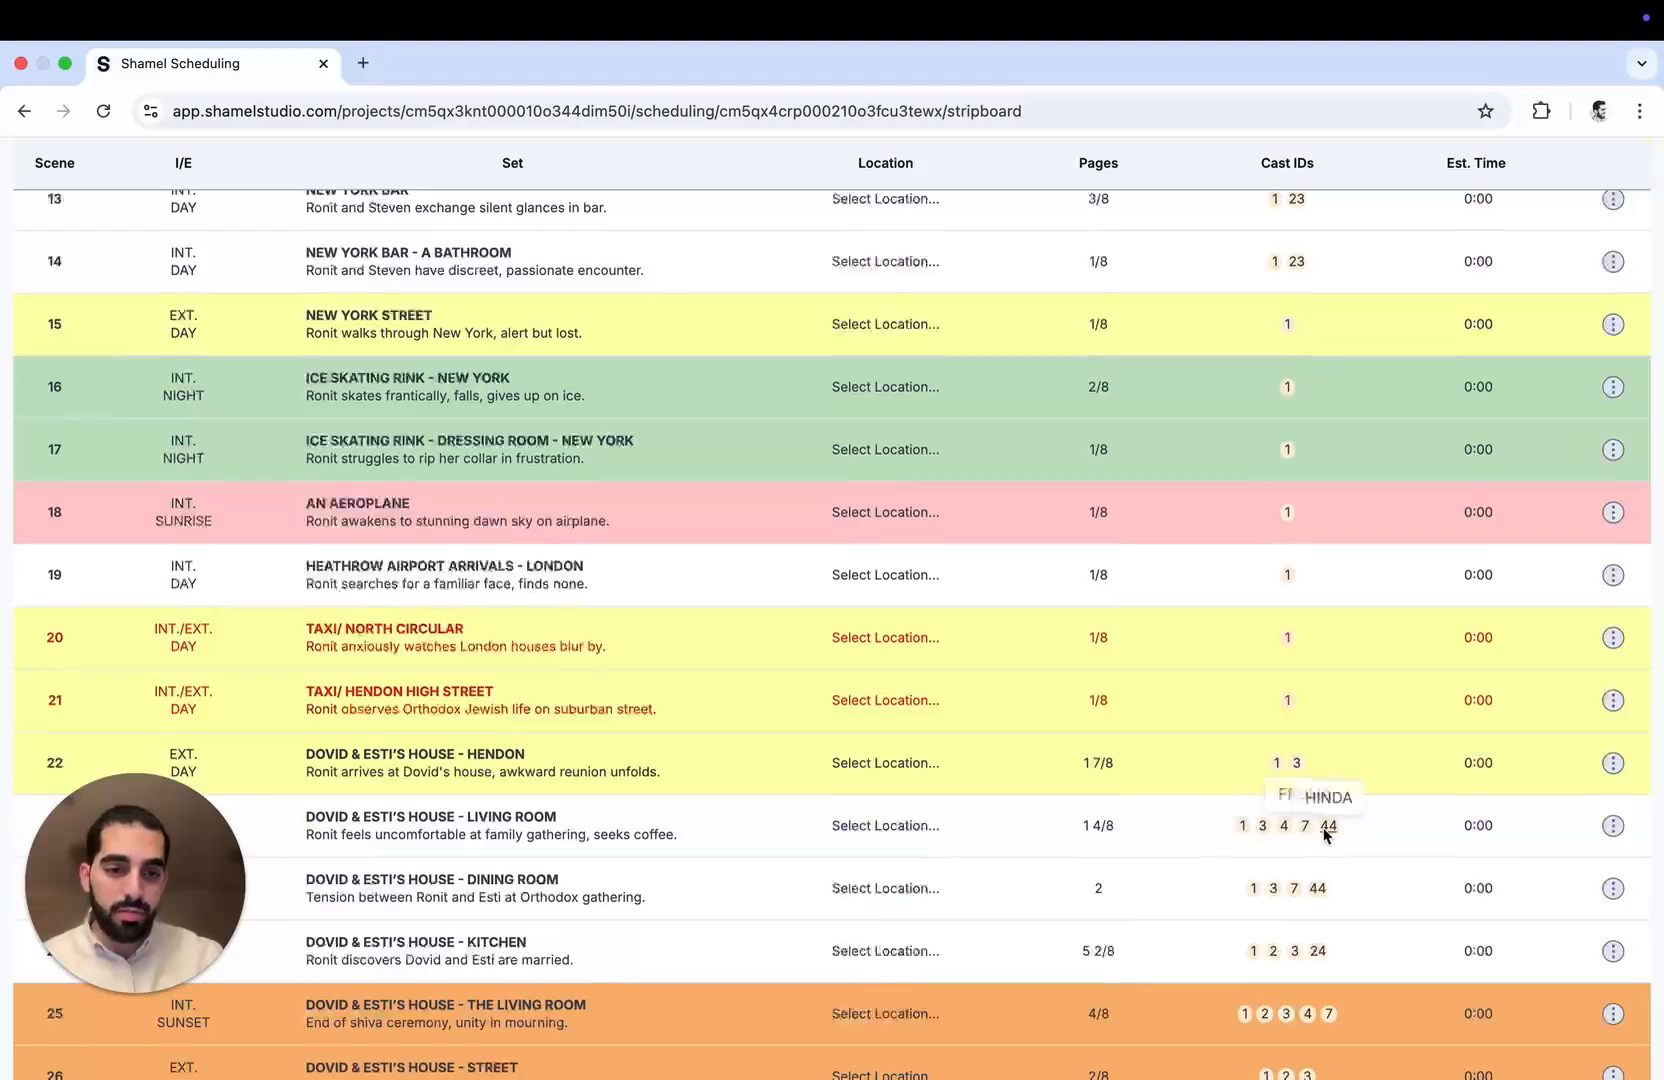
{"action": "scroll", "coordinate": [1092, 751], "scroll_direction": "down", "scroll_amount": 10}
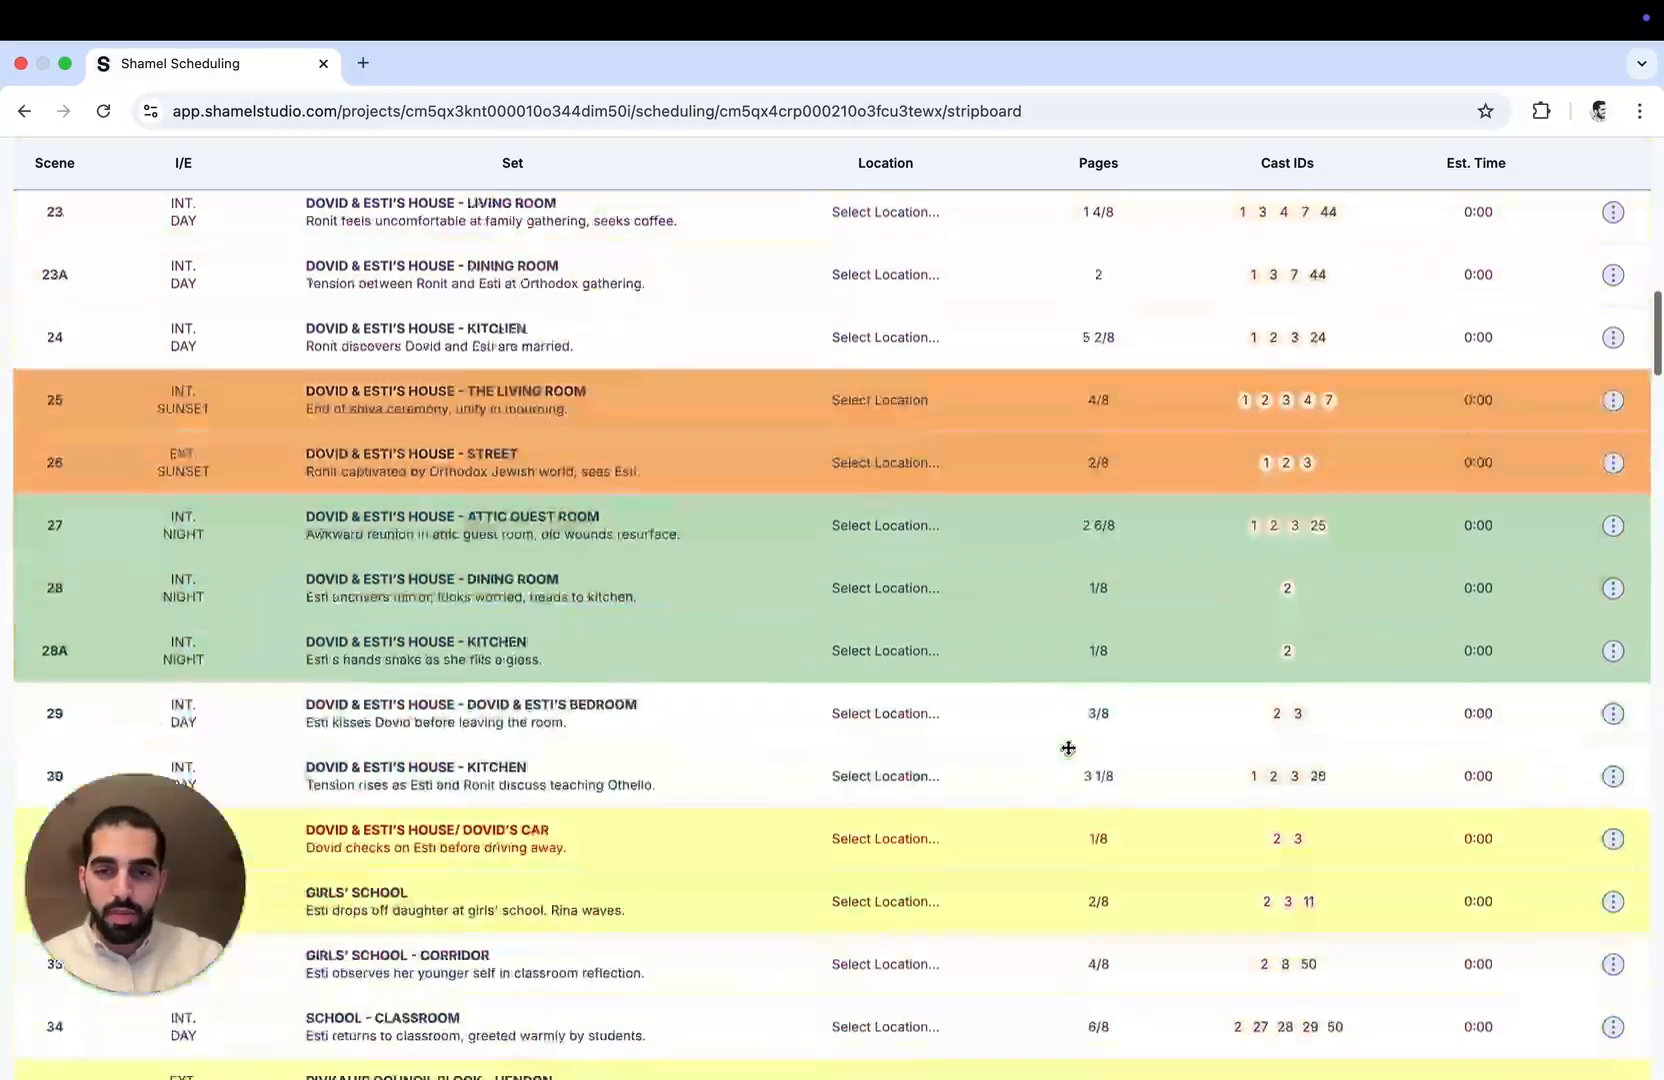
{"action": "scroll", "coordinate": [1068, 748], "scroll_direction": "down", "scroll_amount": 5}
{"action": "scroll", "coordinate": [1068, 748], "scroll_direction": "up", "scroll_amount": 12}
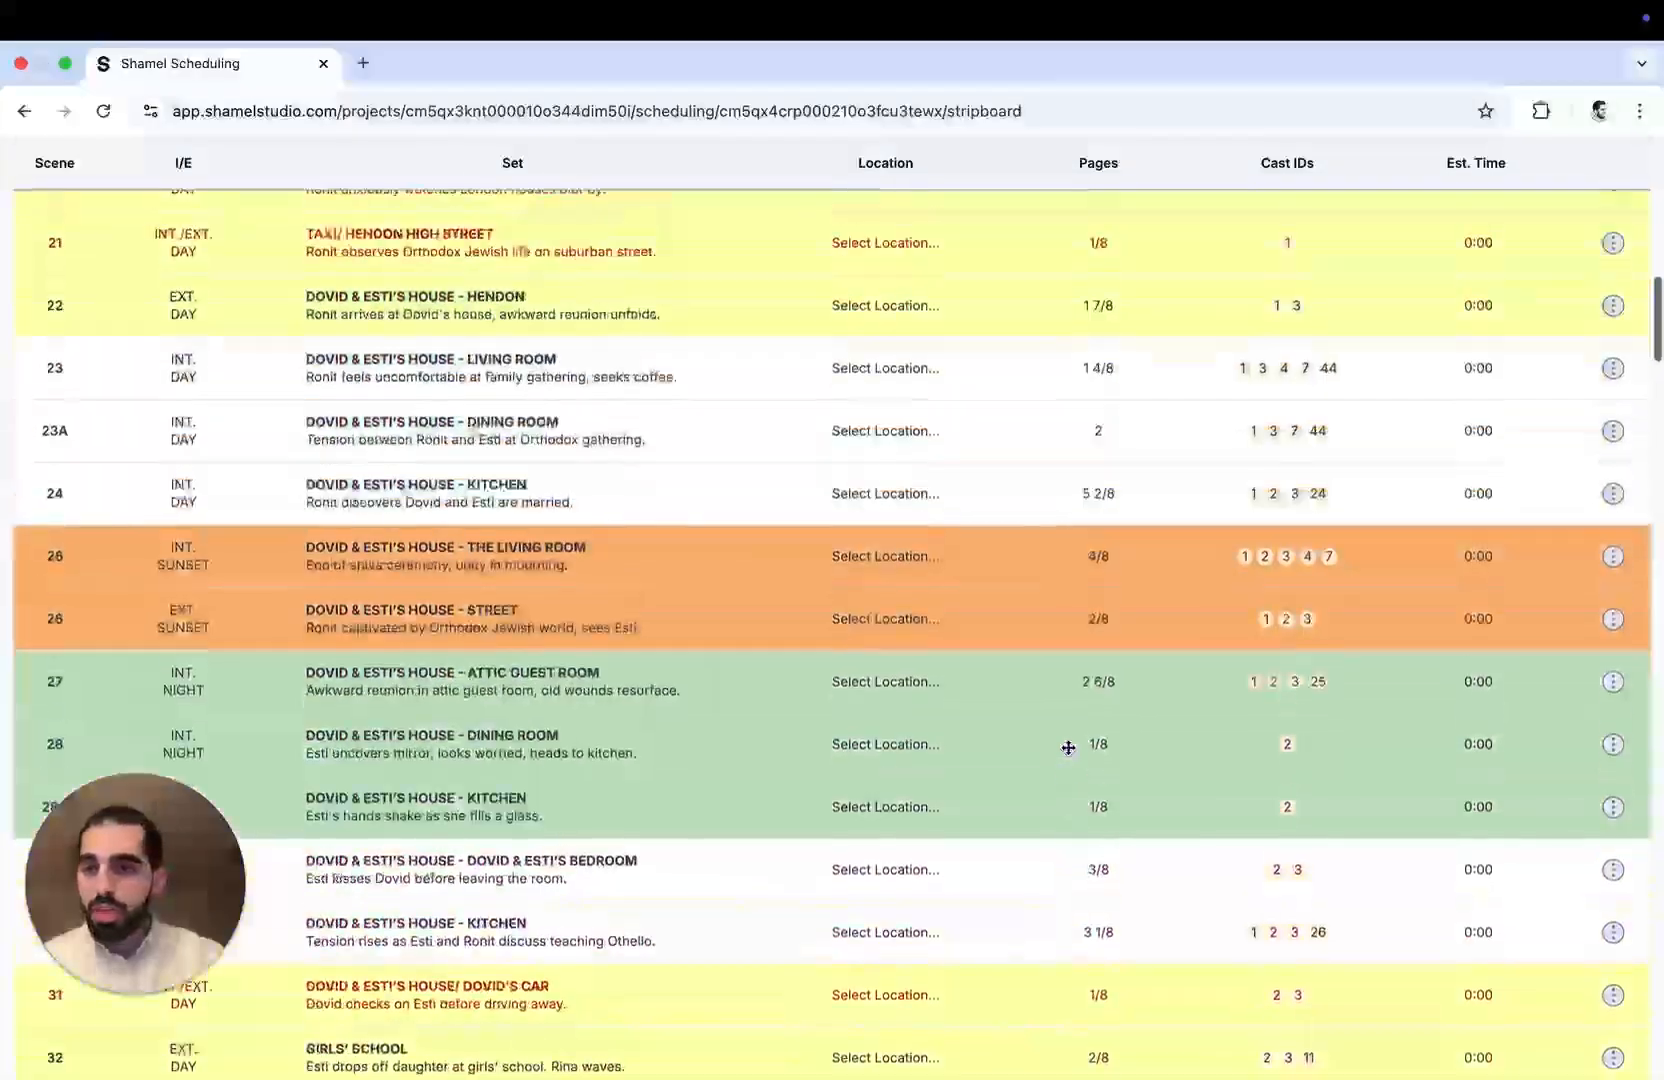
{"action": "scroll", "coordinate": [1068, 748], "scroll_direction": "up", "scroll_amount": 15}
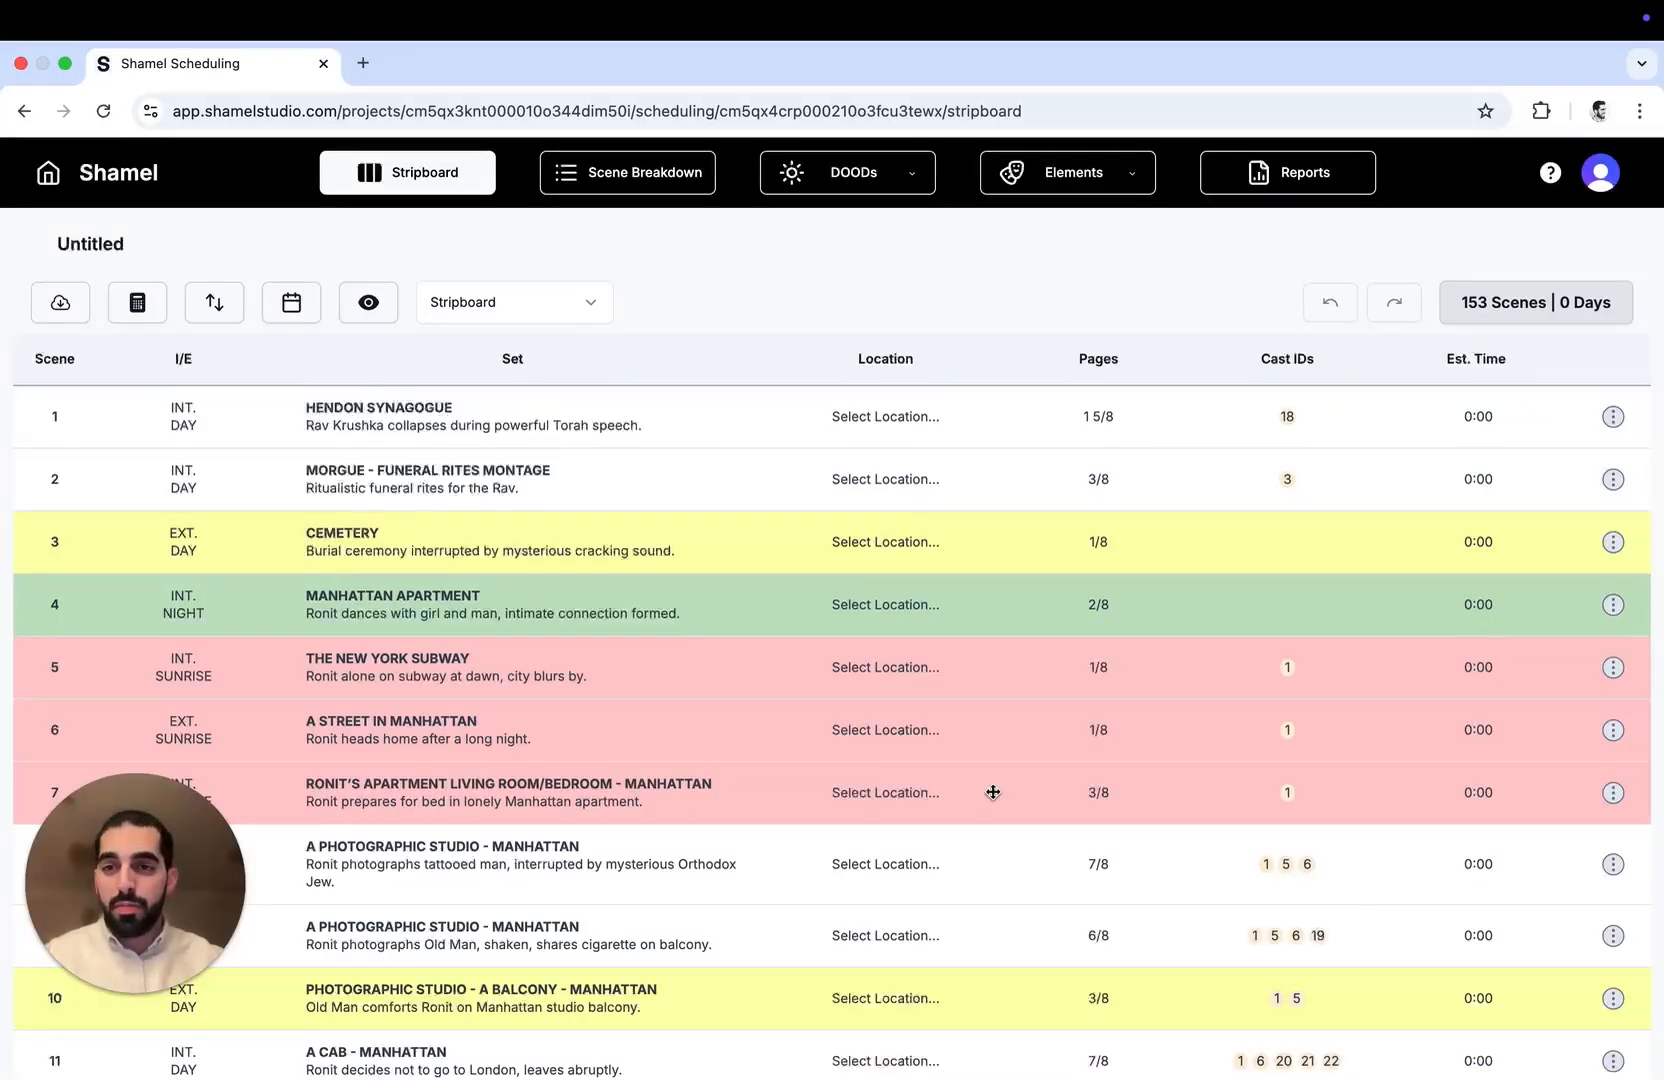
Sort the stripboard primarily by Set and secondarily by Int/Ext, resetting the day breaks
{"action": "left_click", "coordinate": [212, 314]}
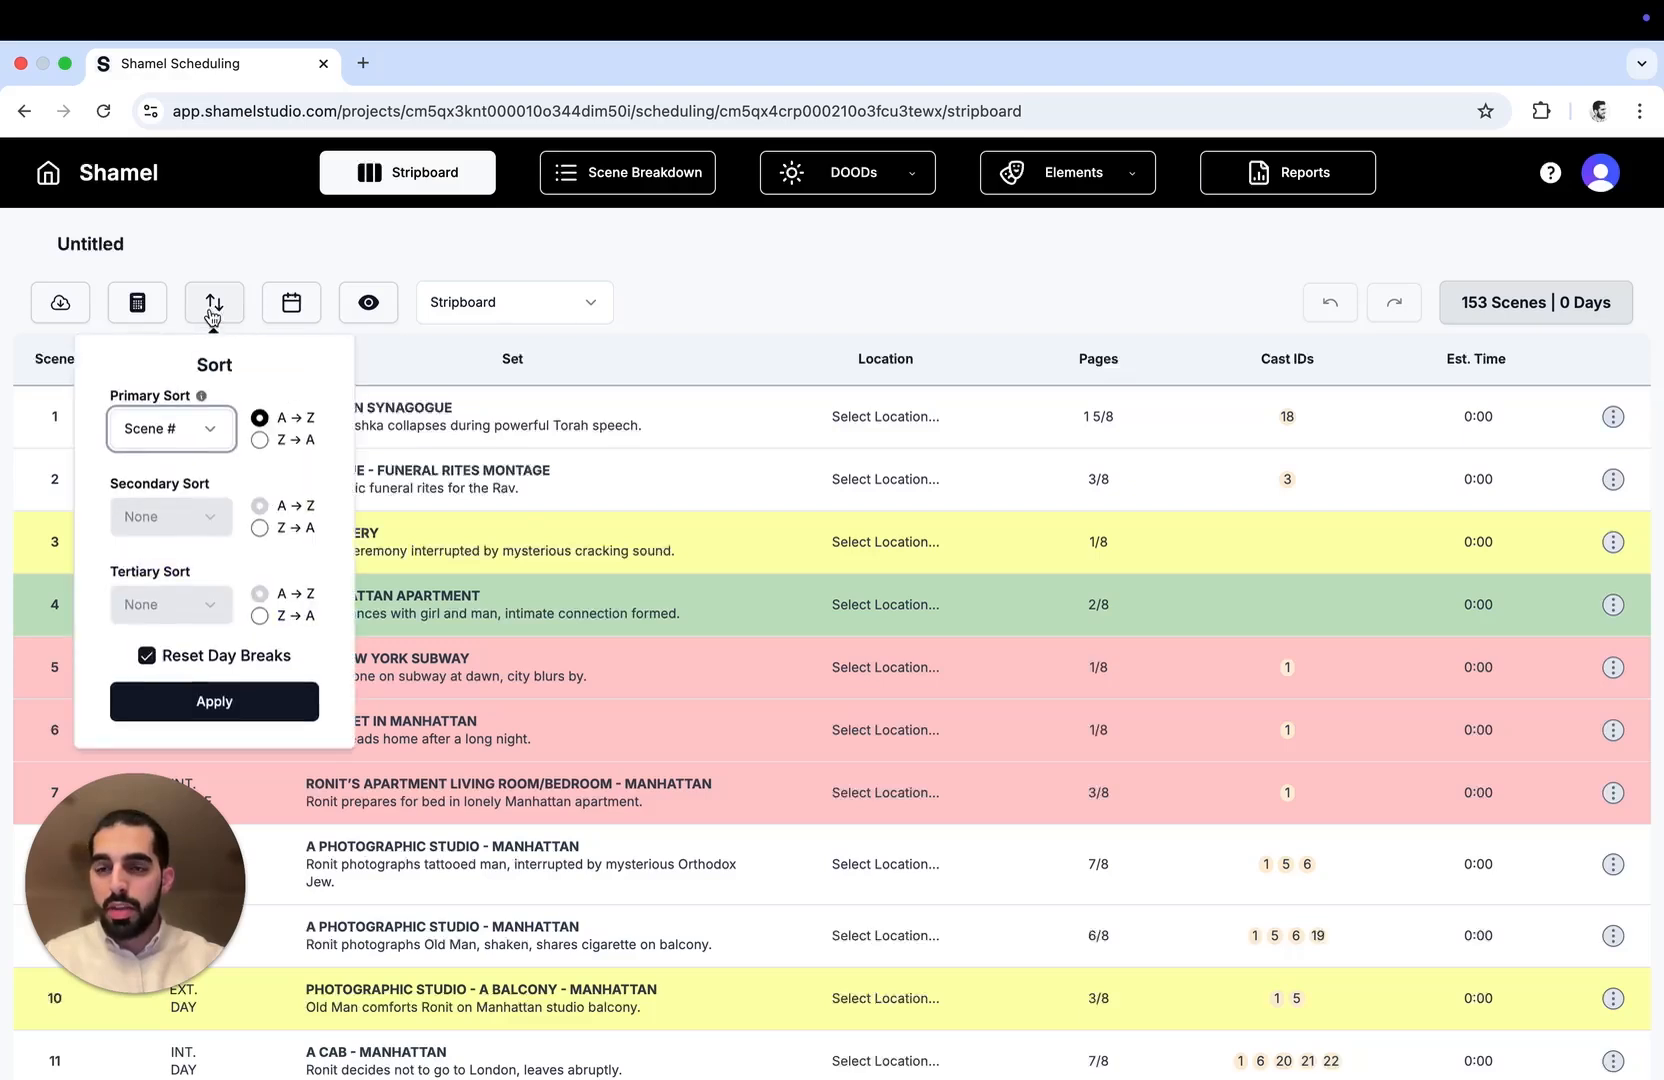
{"action": "left_click", "coordinate": [211, 440]}
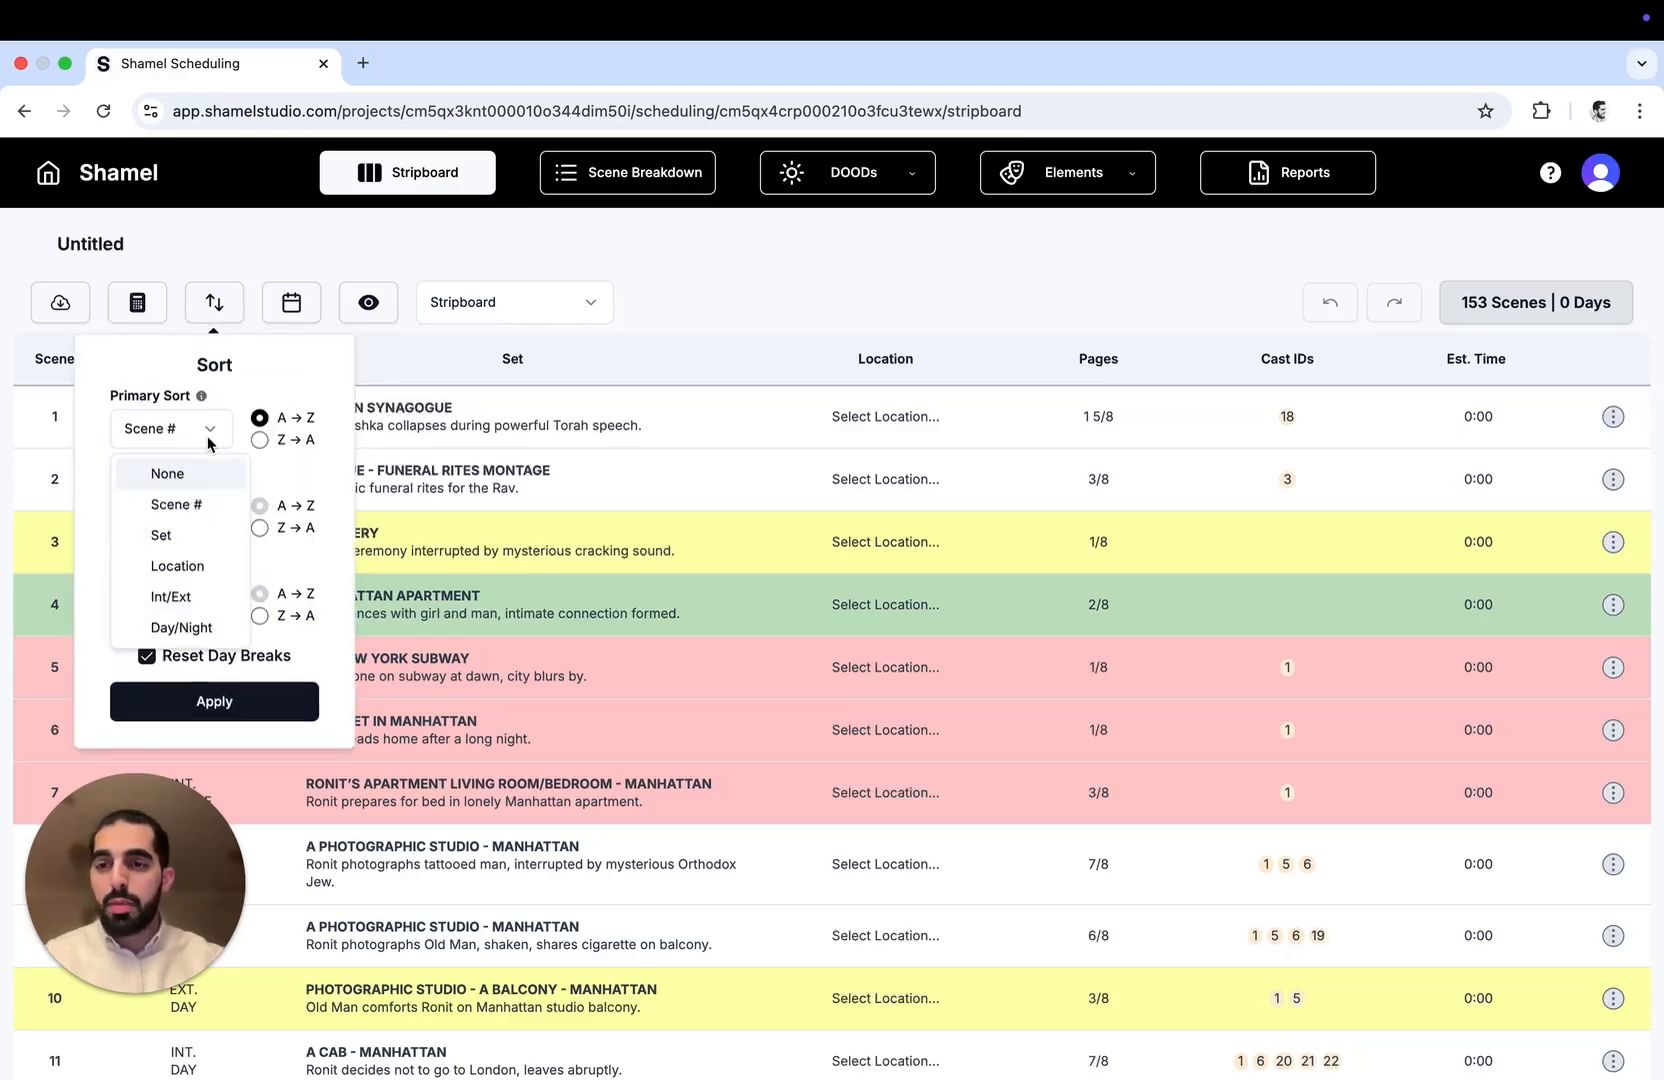
{"action": "left_click", "coordinate": [201, 545]}
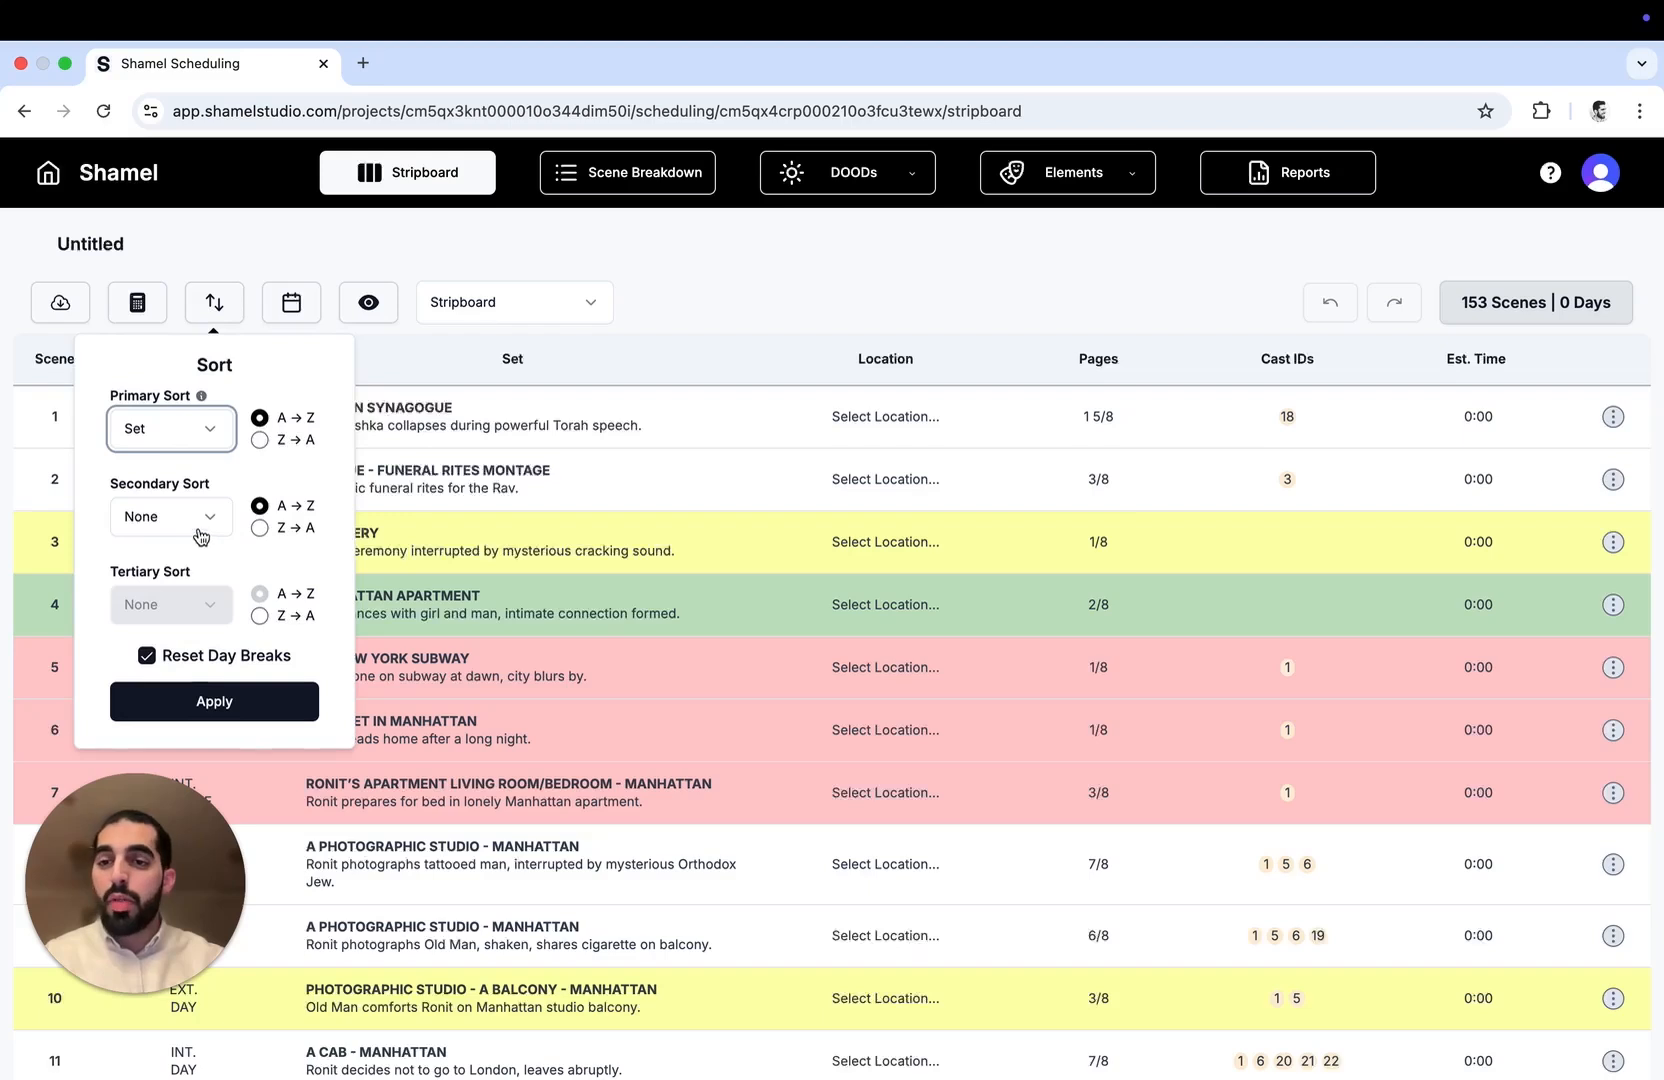
{"action": "left_click", "coordinate": [202, 535]}
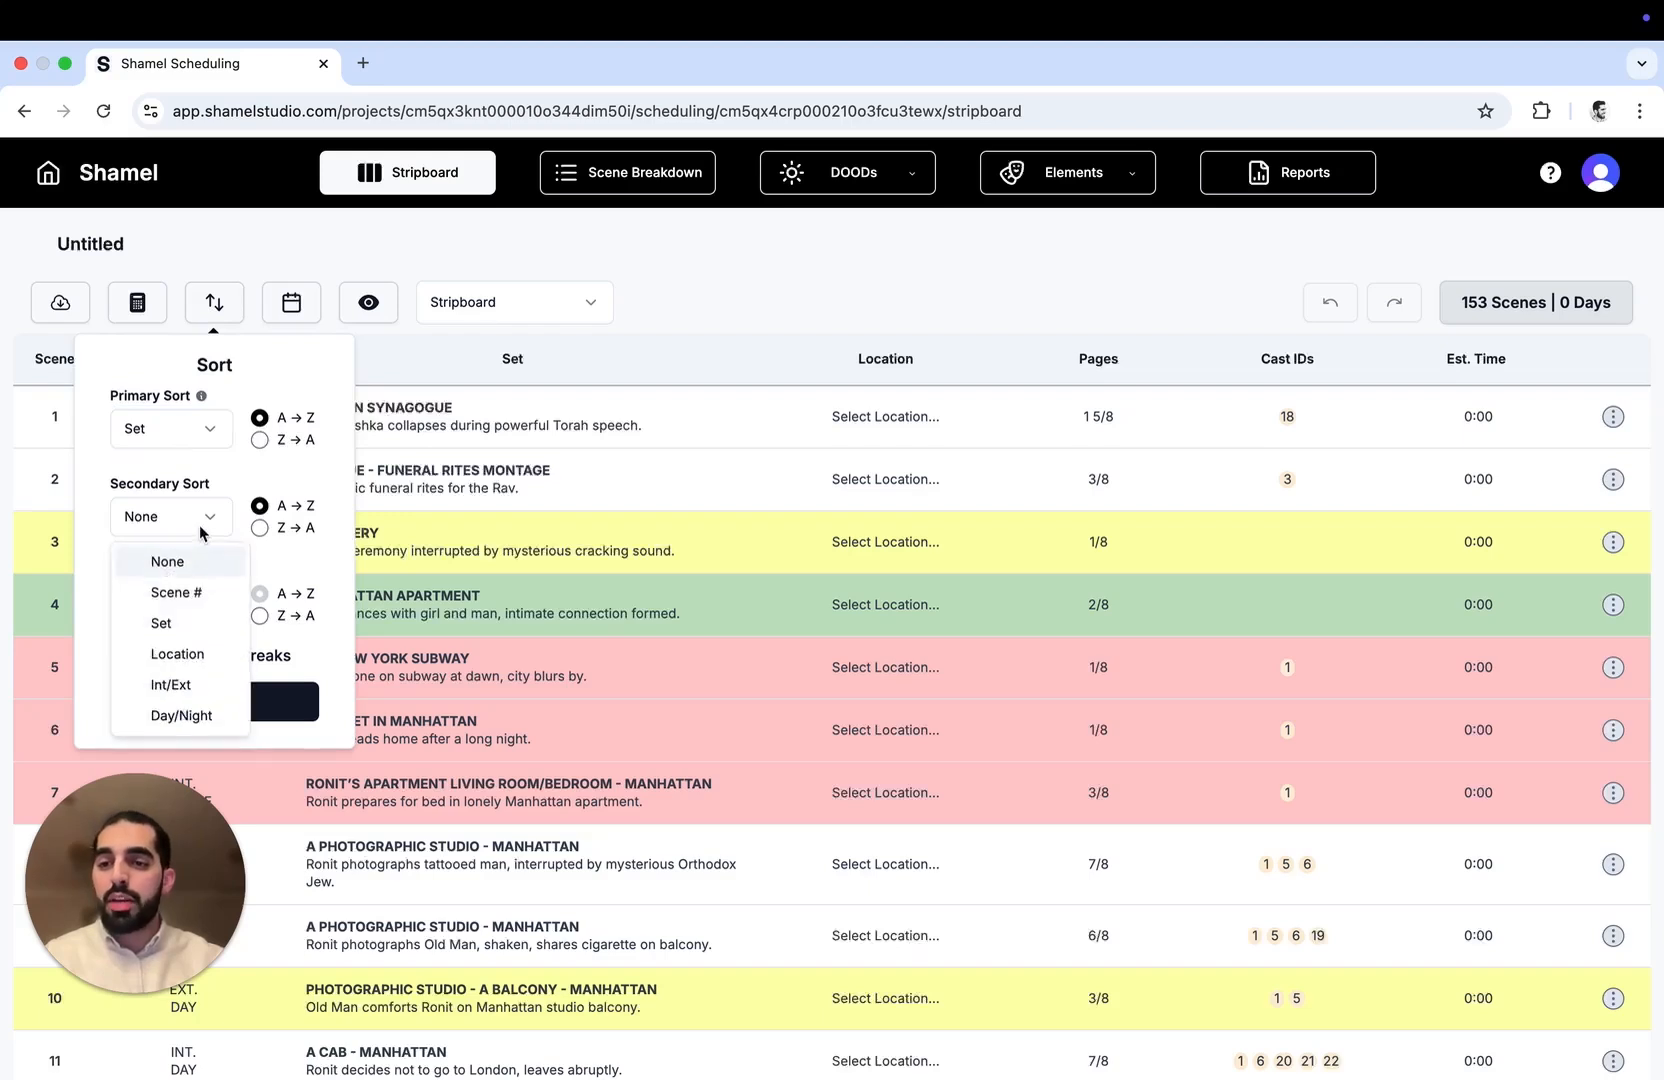
{"action": "left_click", "coordinate": [197, 686]}
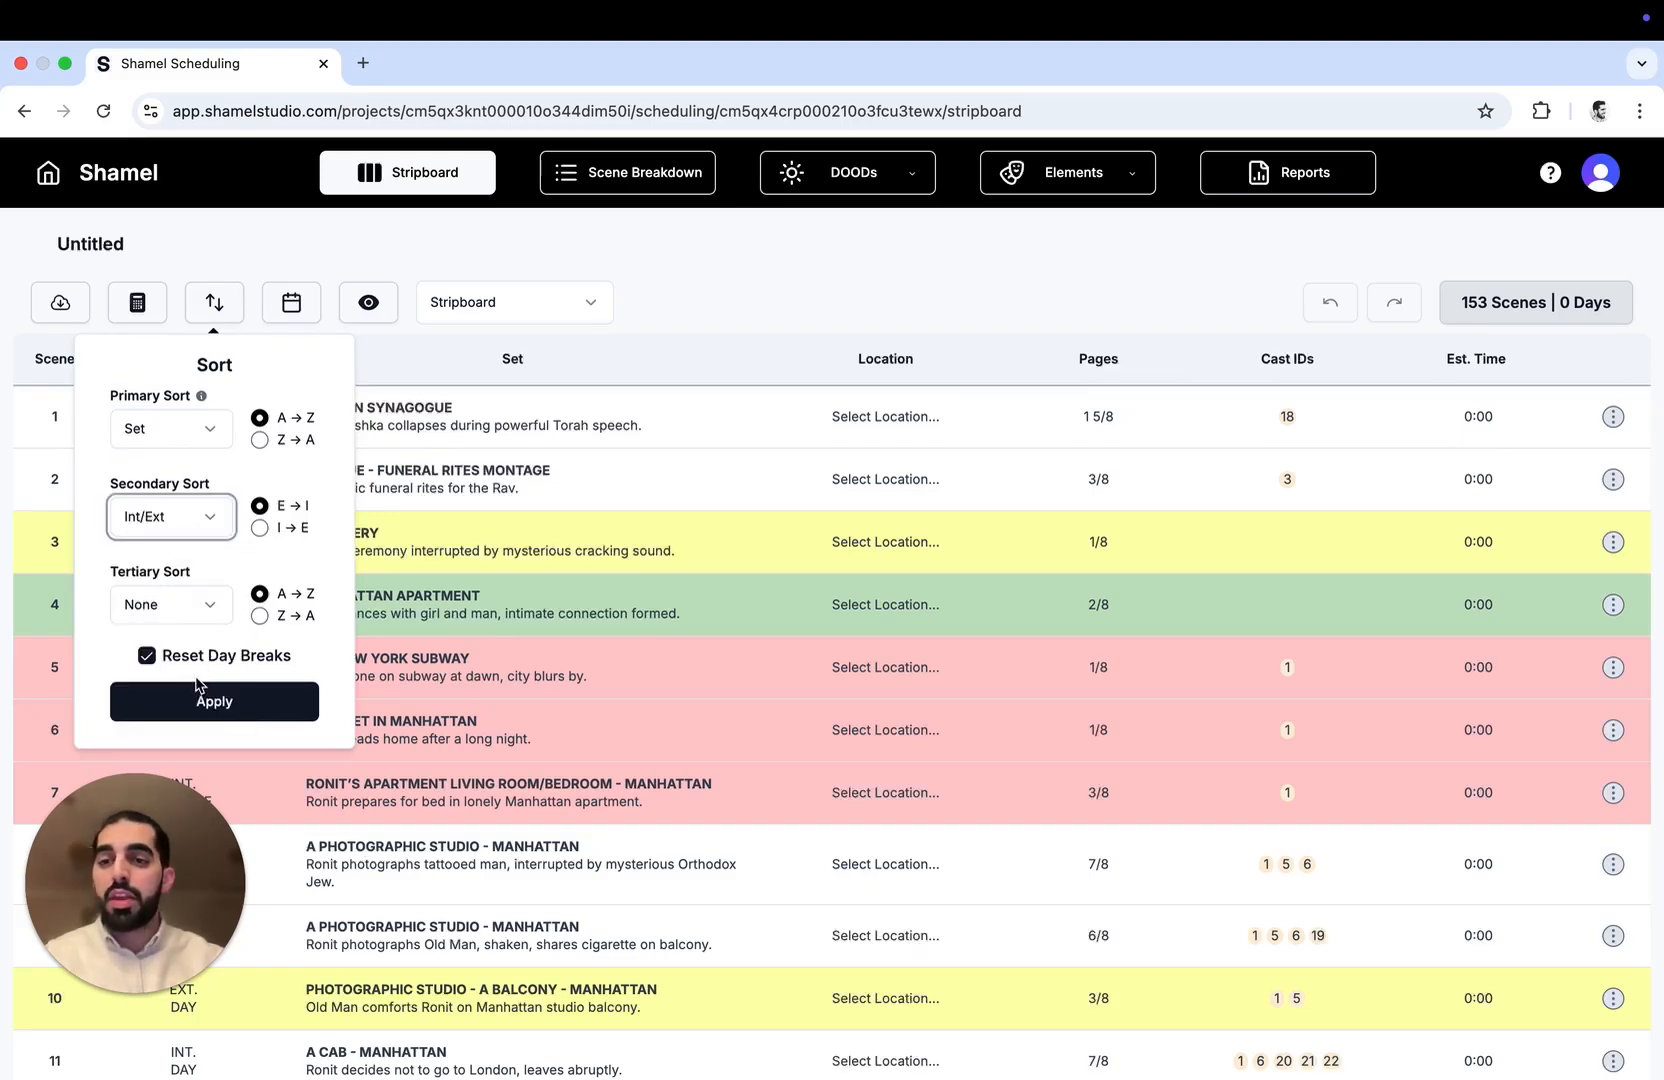
{"action": "left_click", "coordinate": [202, 694]}
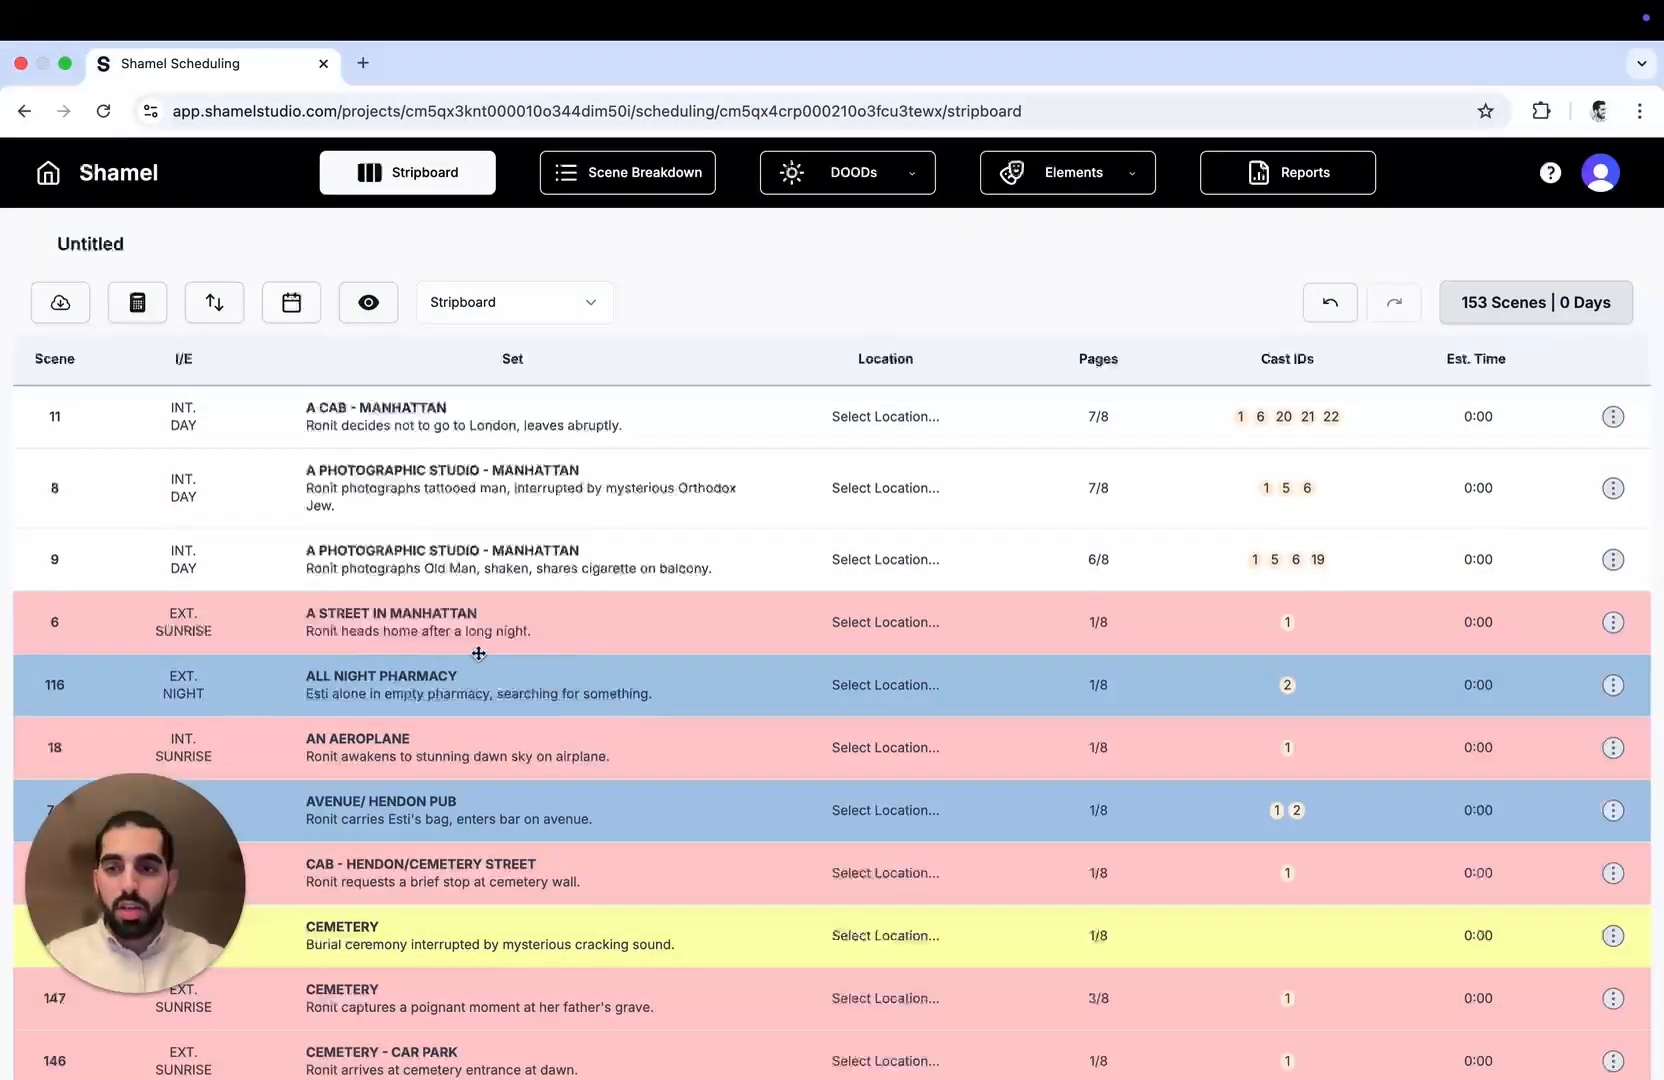
{"action": "left_click", "coordinate": [214, 312]}
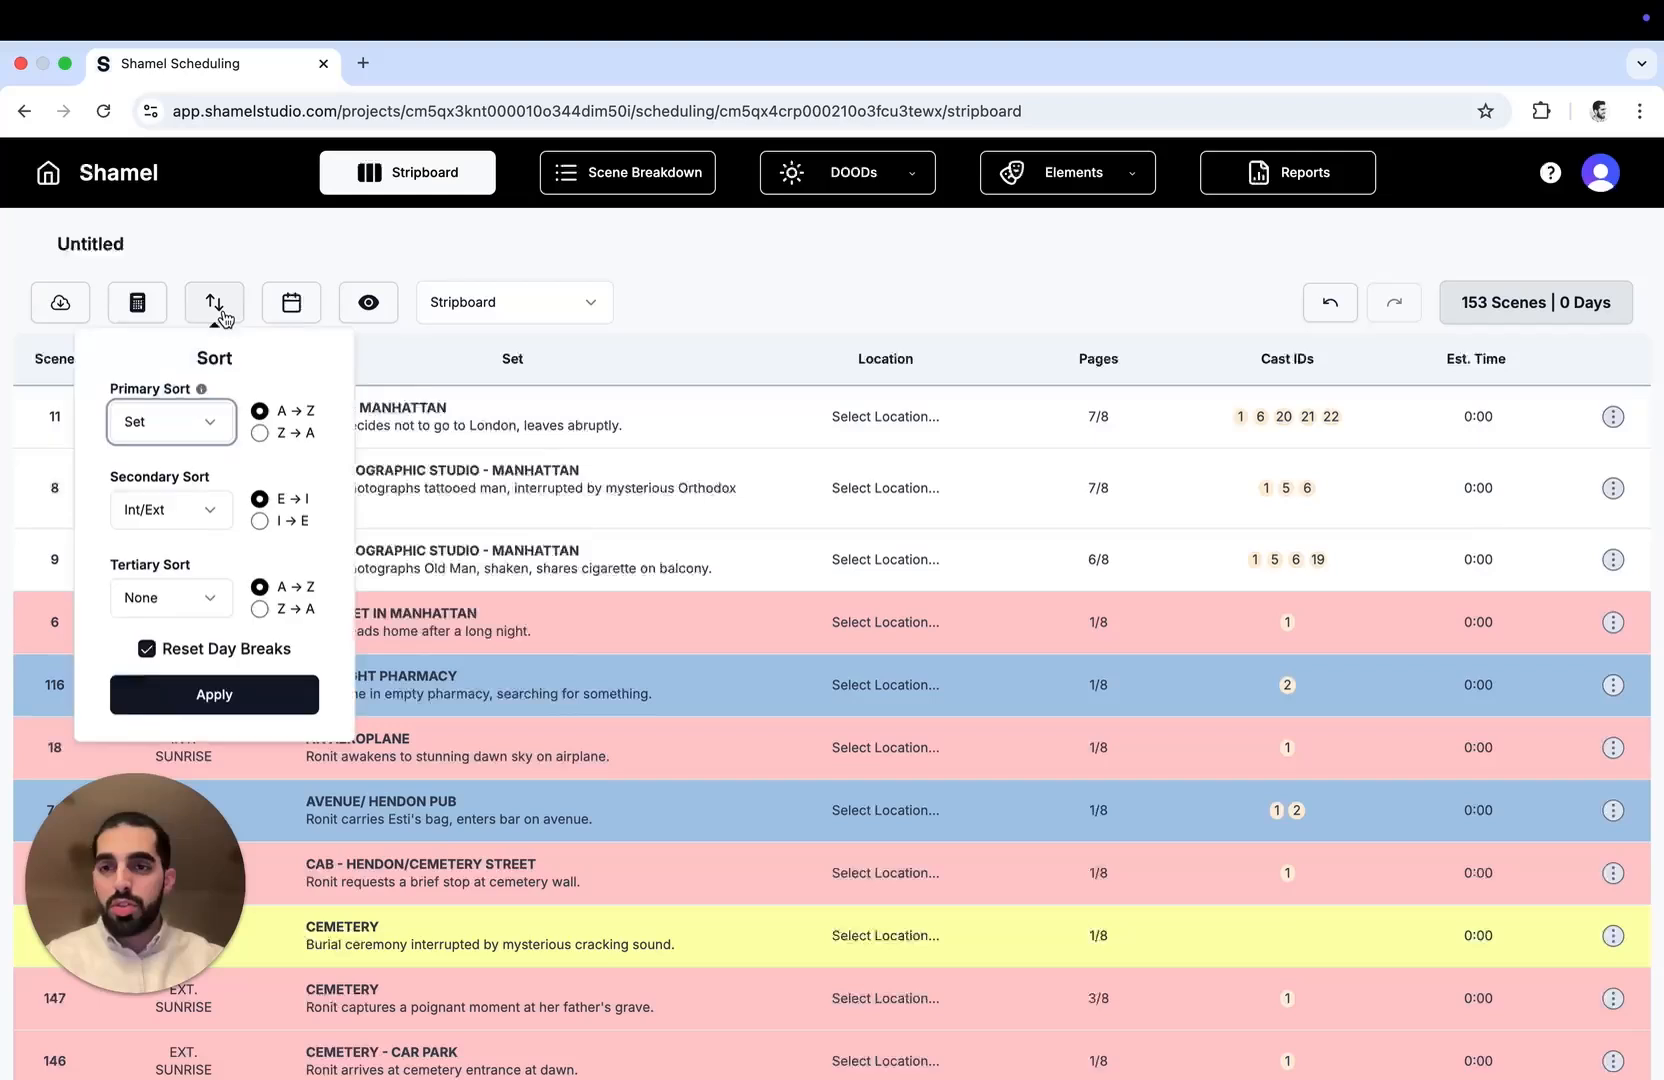
{"action": "left_click", "coordinate": [208, 440]}
{"action": "left_click", "coordinate": [207, 436]}
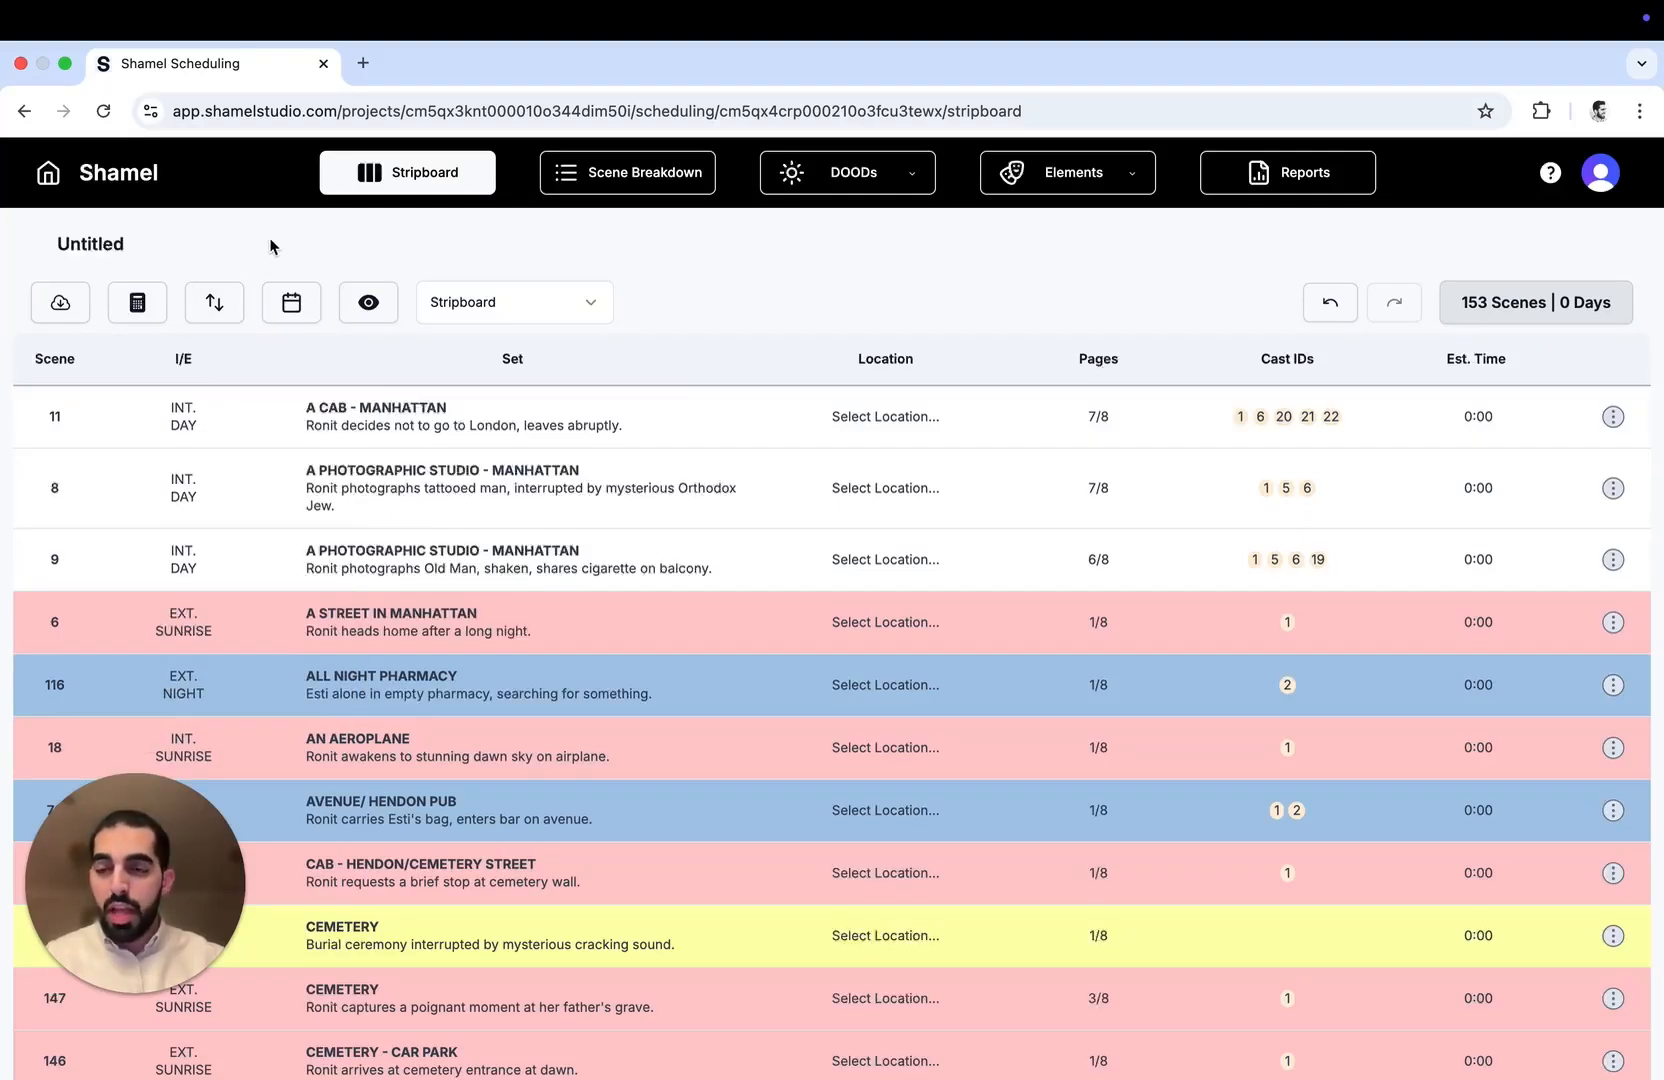
Apply automatic day breaks at 3 pages per day and review them through the stripboard
{"action": "left_click", "coordinate": [140, 305]}
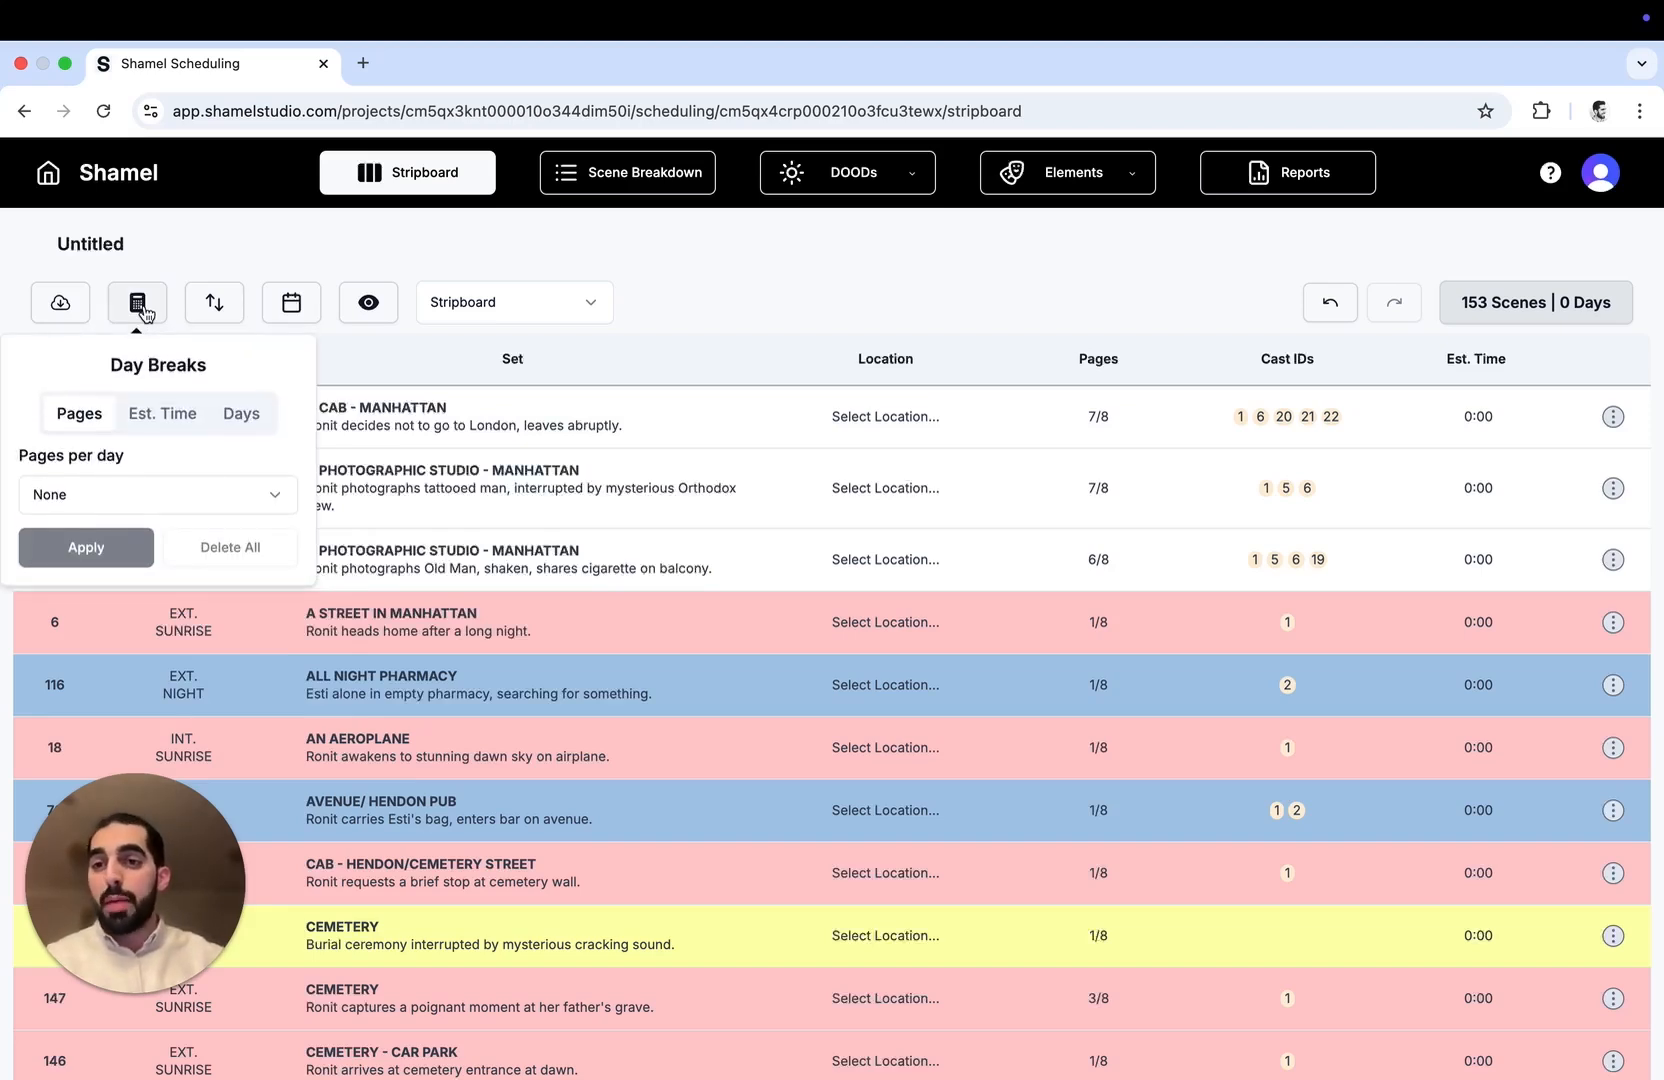
{"action": "left_click", "coordinate": [118, 507]}
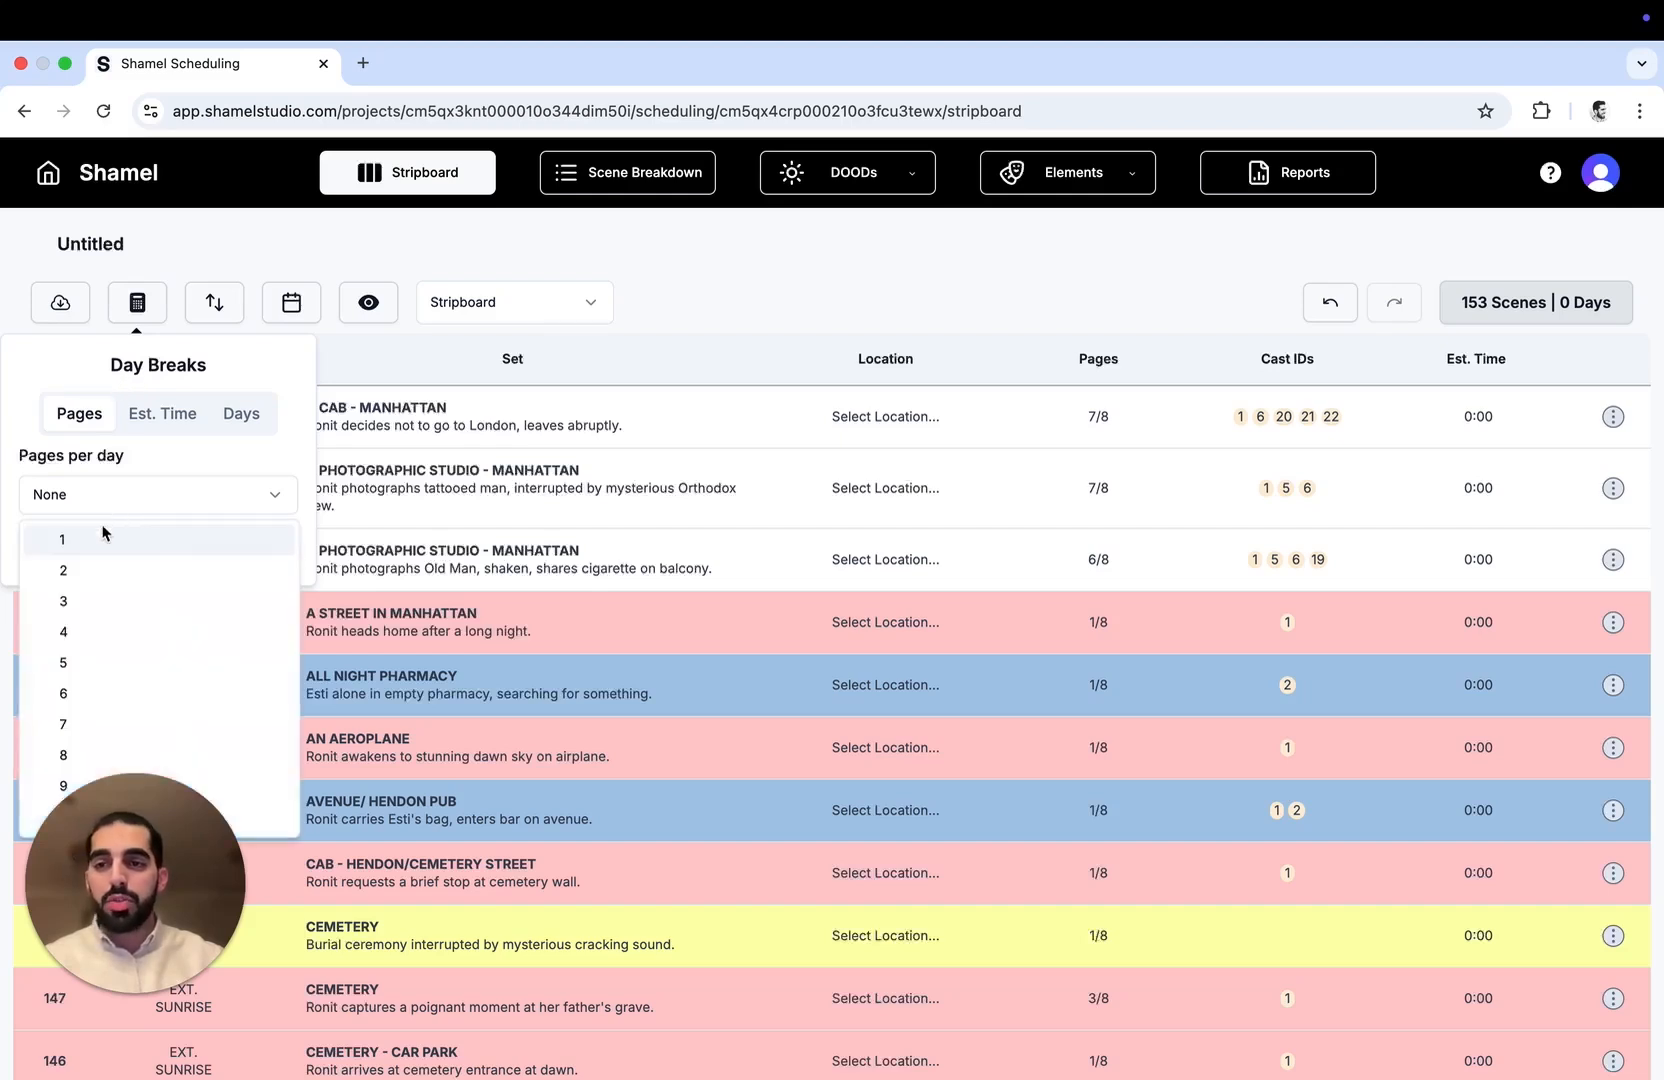
{"action": "left_click", "coordinate": [89, 598]}
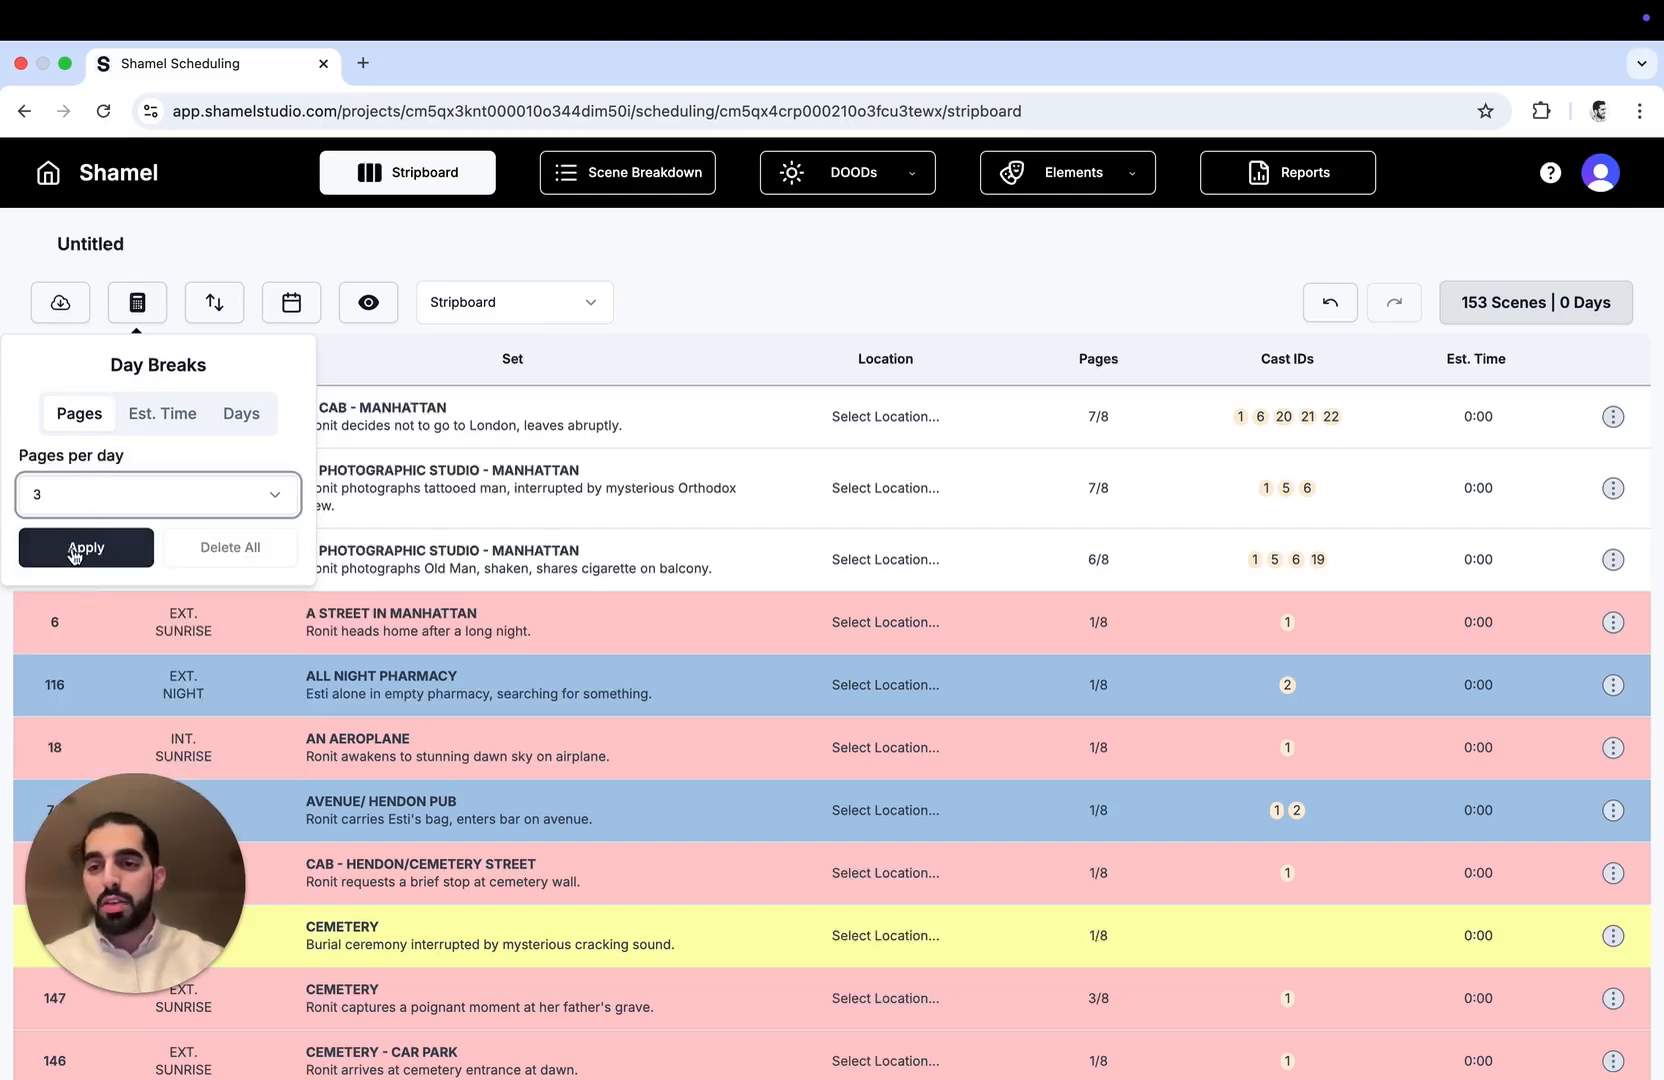
{"action": "left_click", "coordinate": [73, 548]}
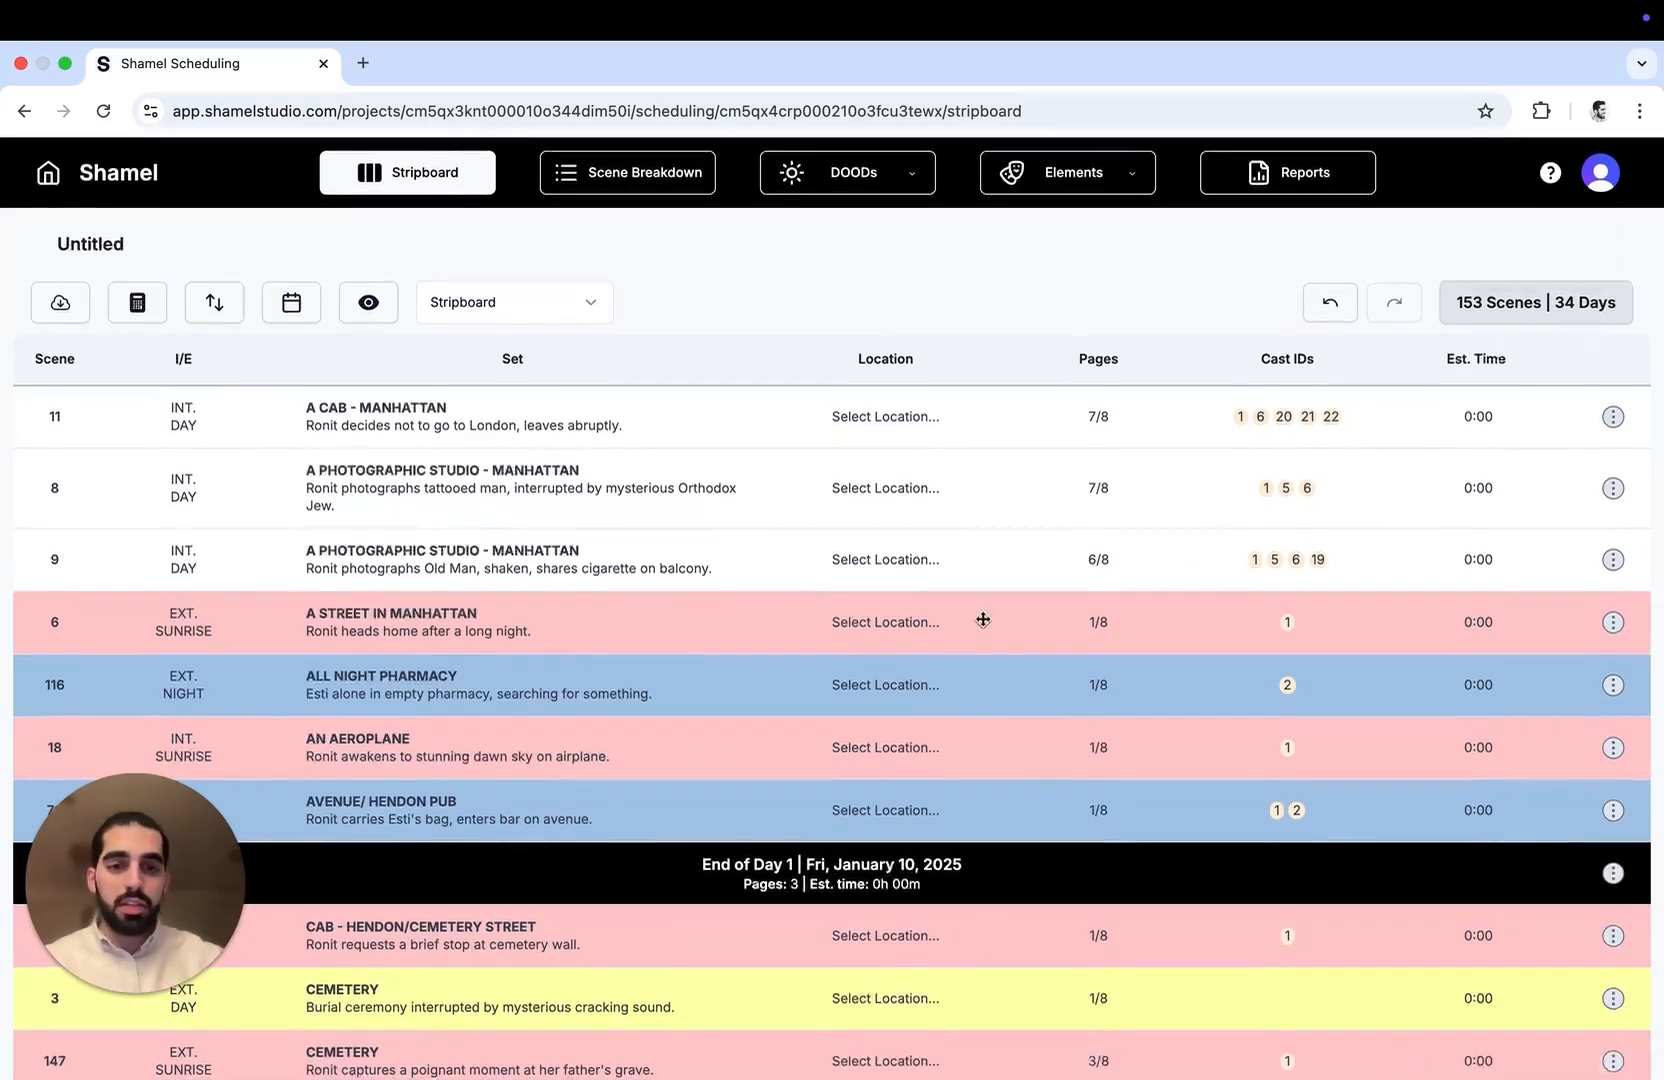
{"action": "scroll", "coordinate": [983, 620], "scroll_direction": "down", "scroll_amount": 15}
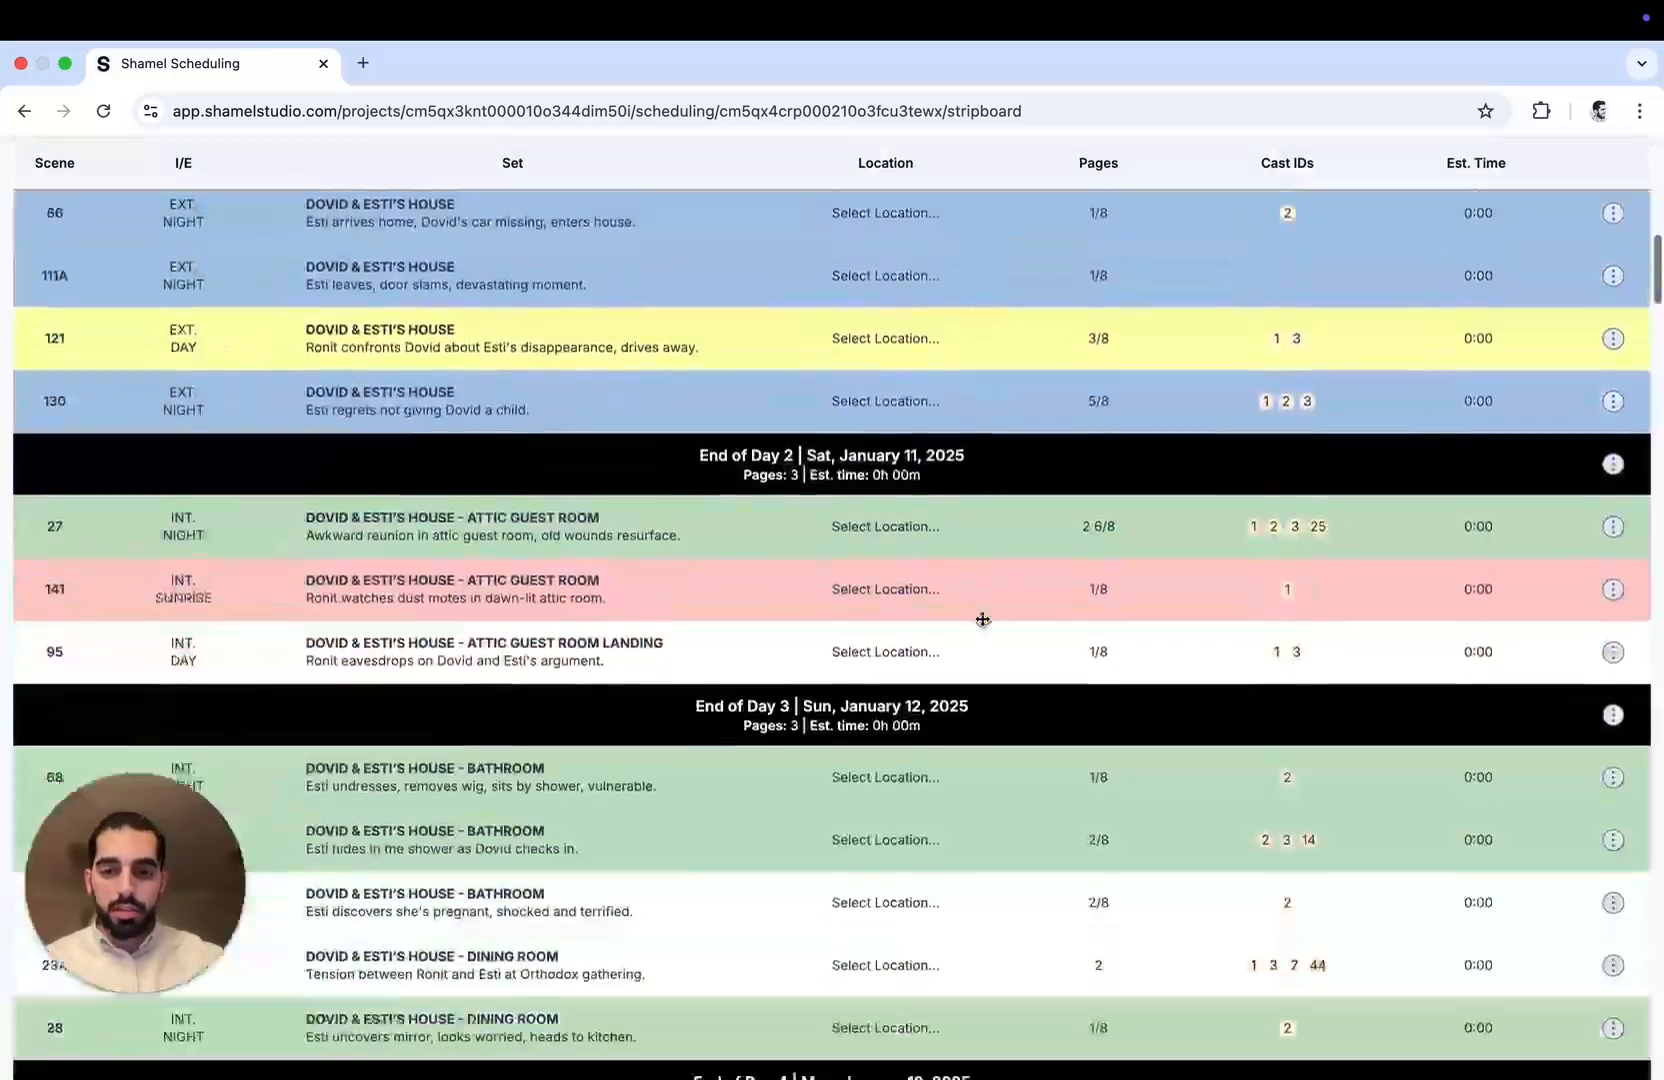
{"action": "scroll", "coordinate": [983, 620], "scroll_direction": "down", "scroll_amount": 5}
{"action": "scroll", "coordinate": [983, 620], "scroll_direction": "up", "scroll_amount": 20}
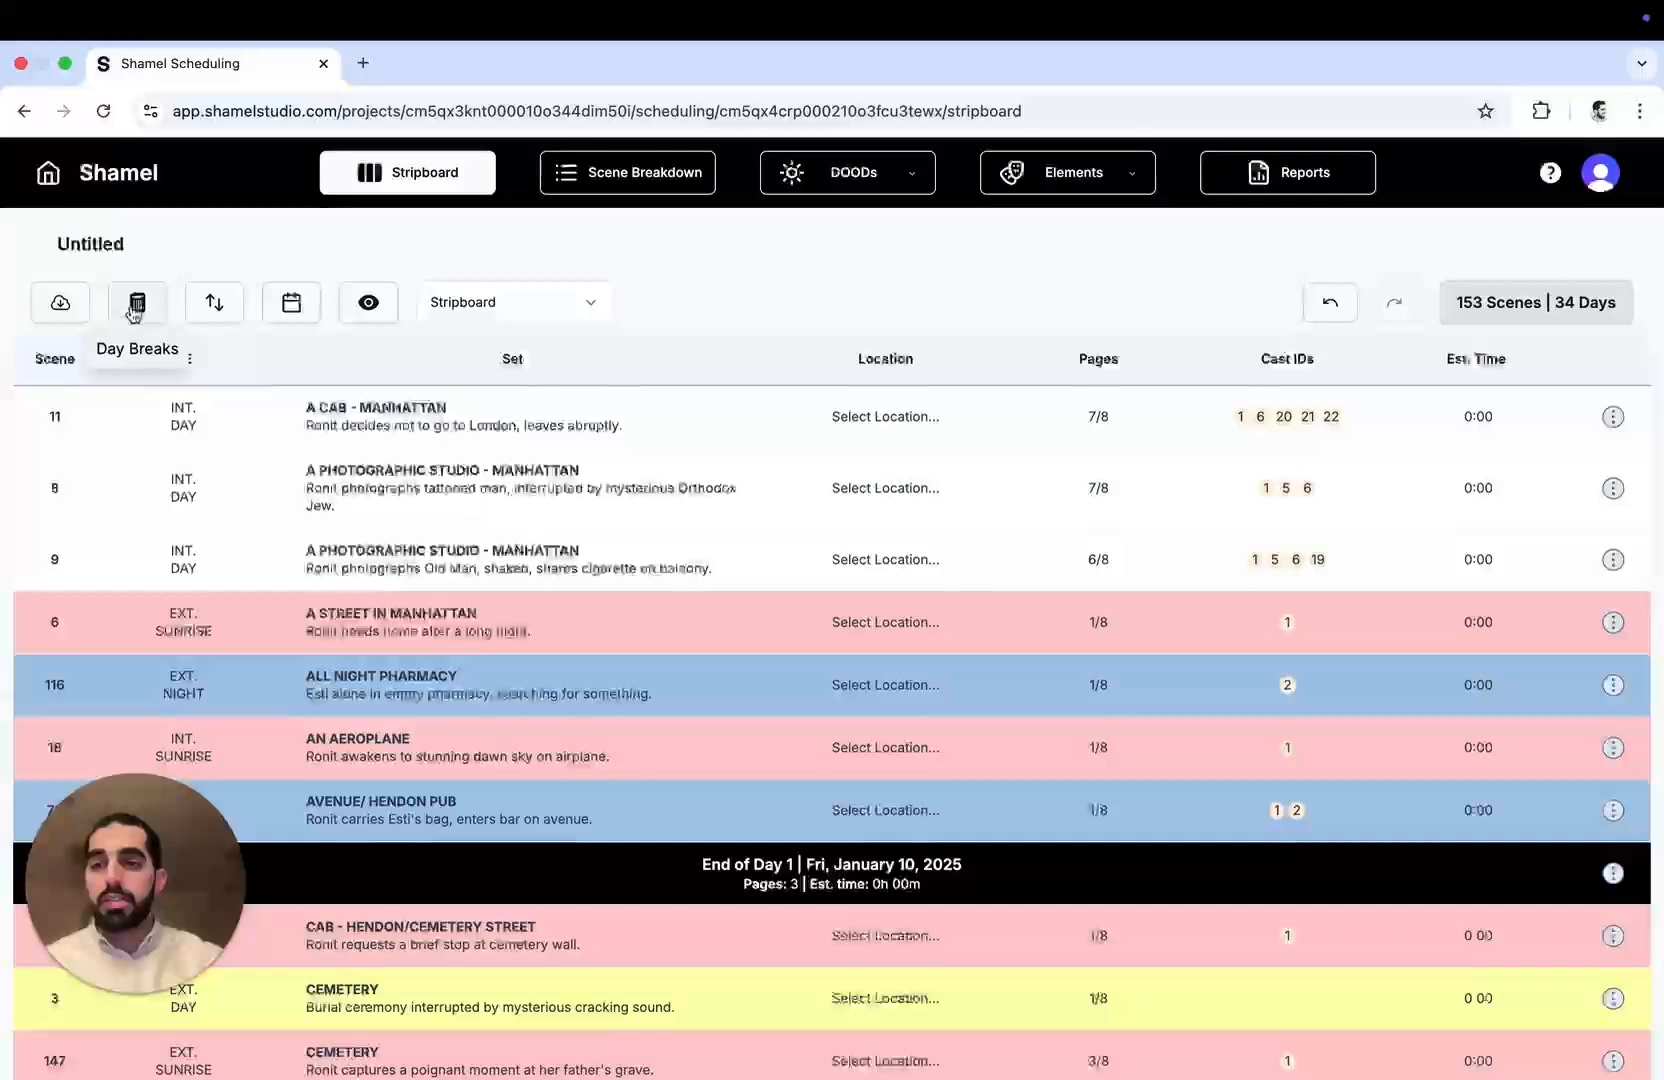
Adjust the day breaks to spread the schedule over 50 days and review the breaks in the stripboard
{"action": "left_click", "coordinate": [135, 305]}
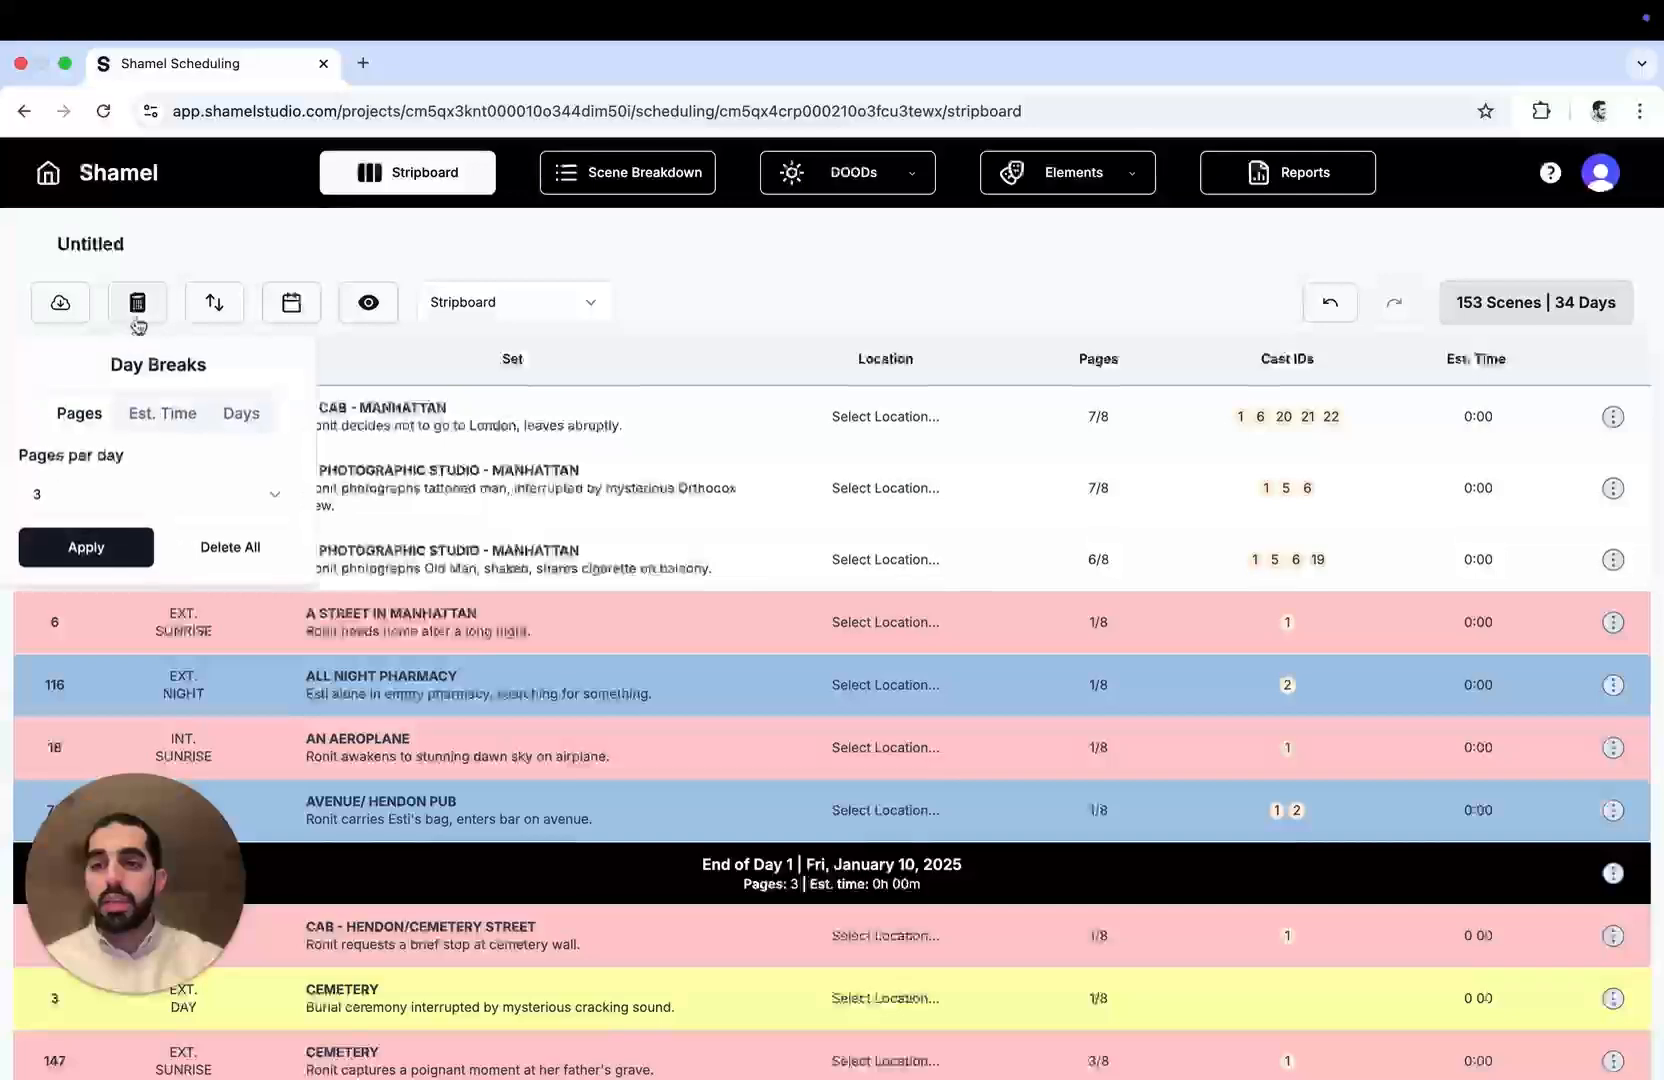
{"action": "left_click", "coordinate": [239, 422]}
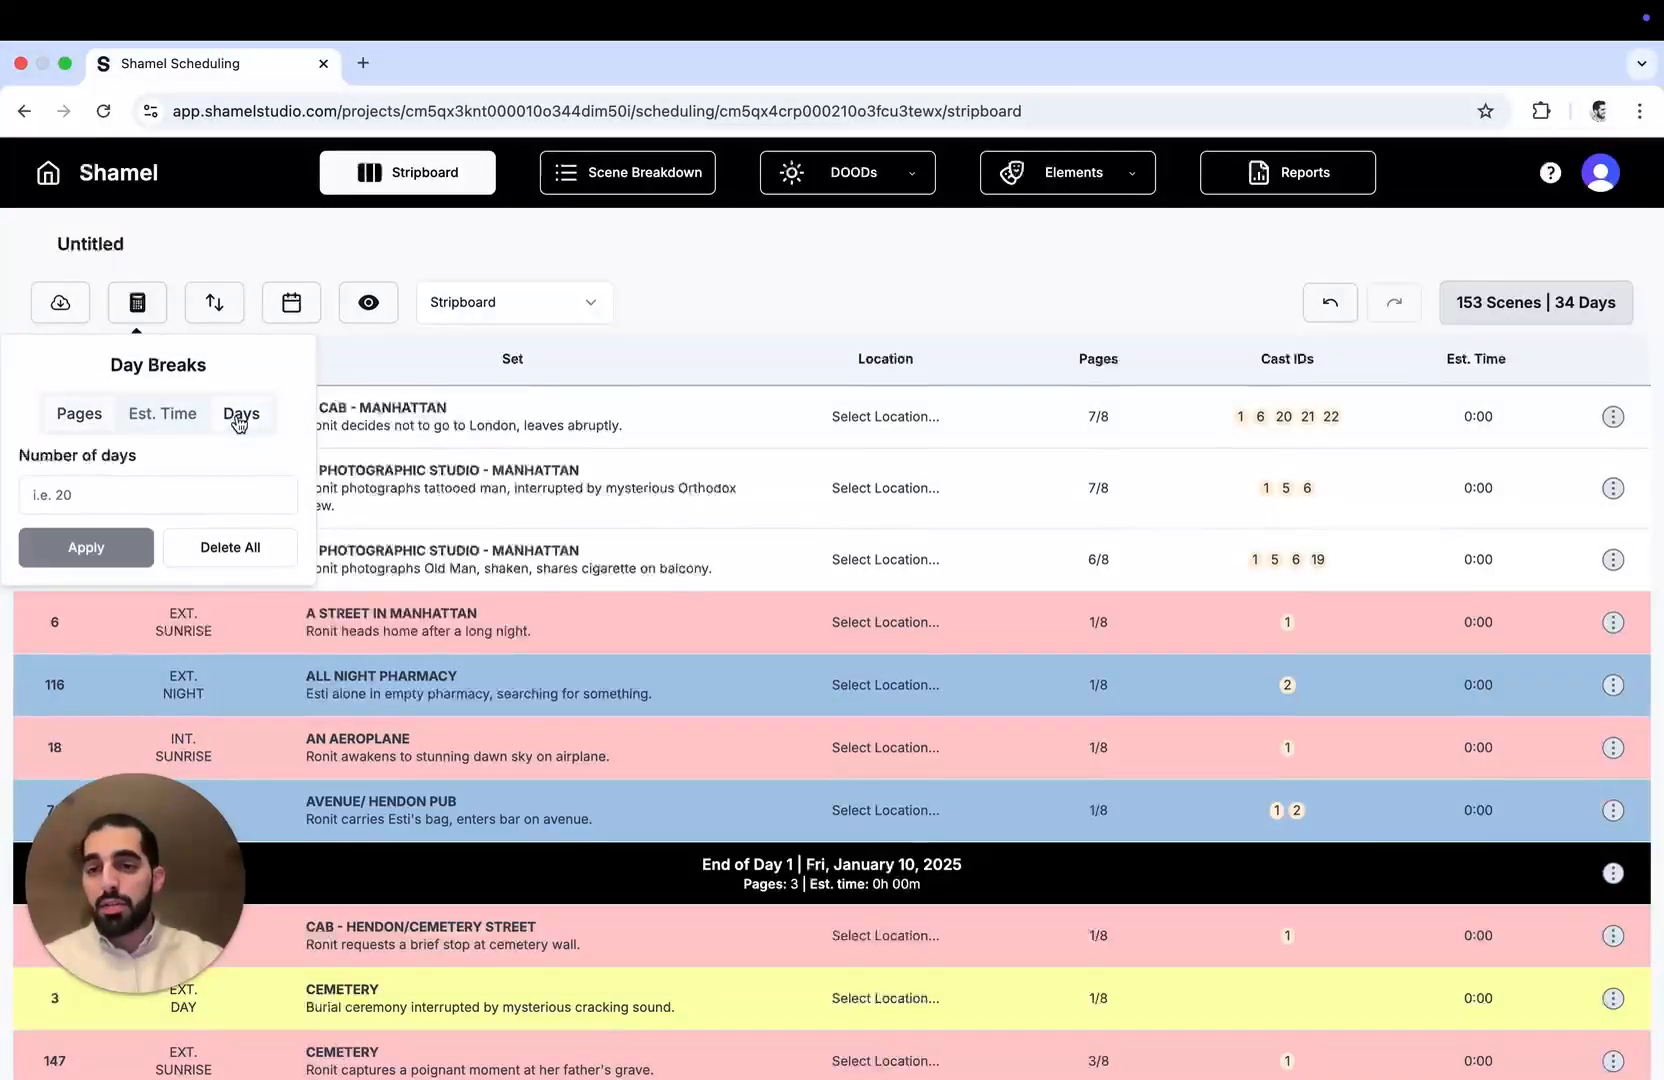
{"action": "left_click", "coordinate": [171, 490]}
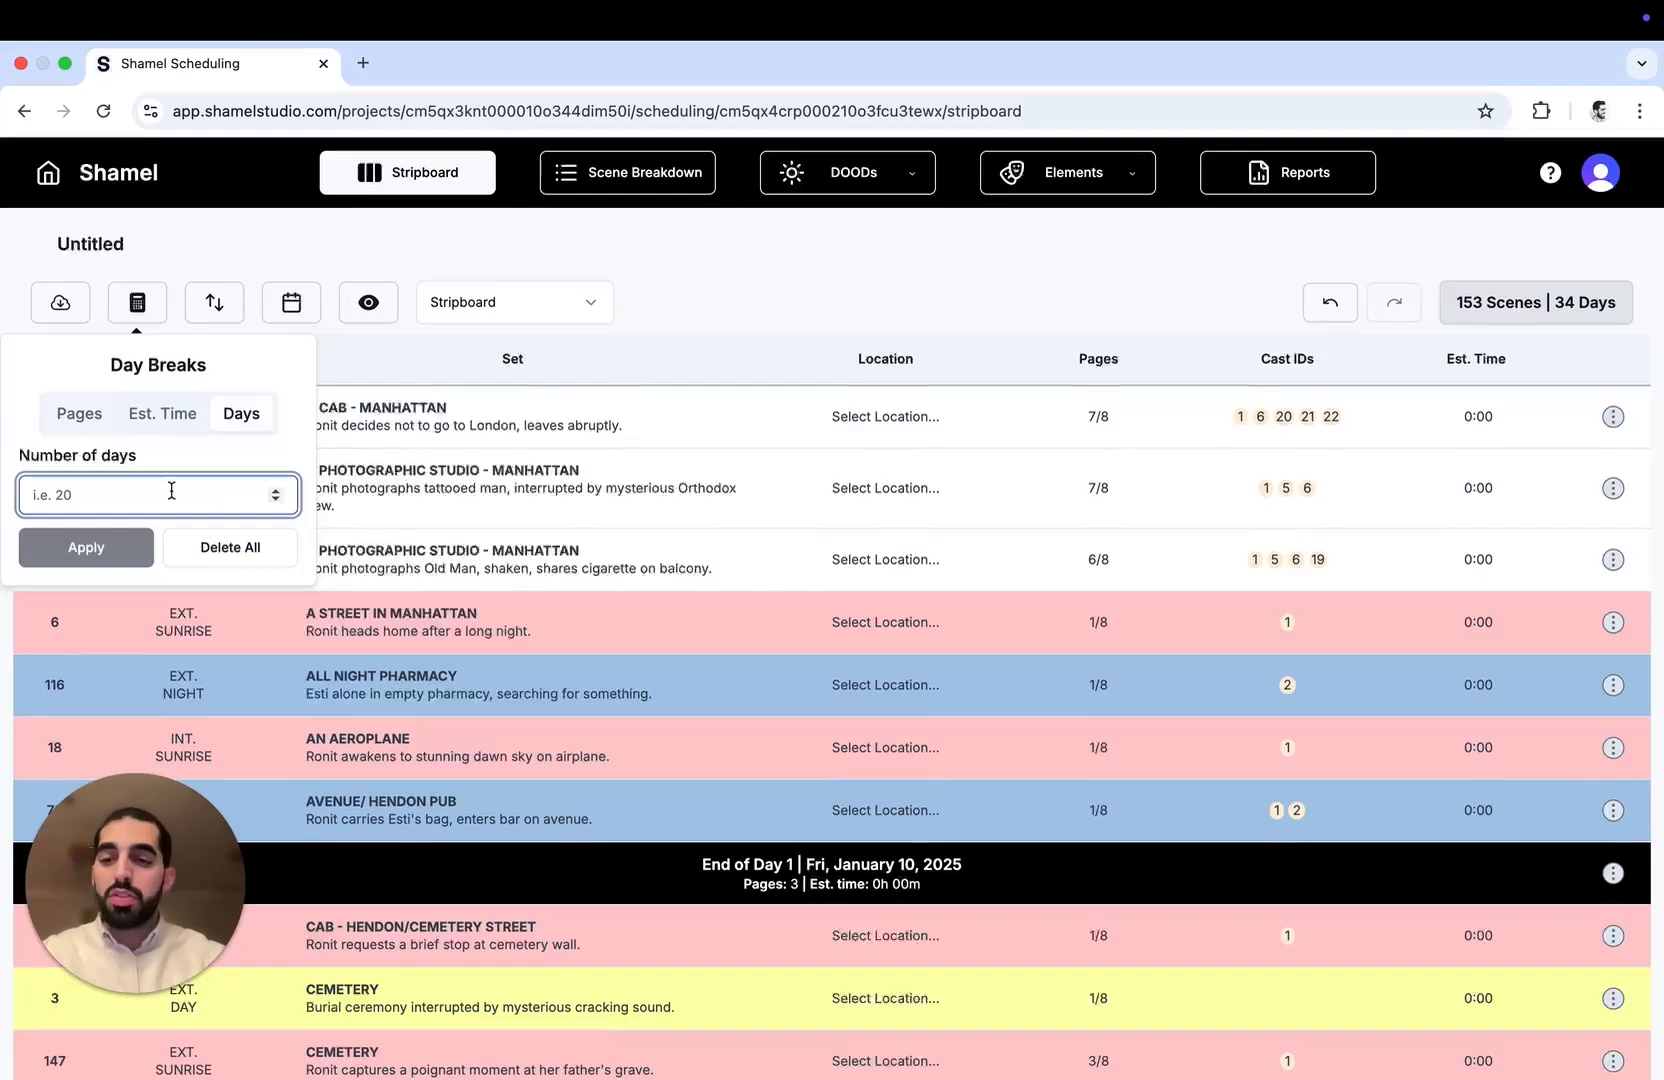
{"action": "type", "text": "50"}
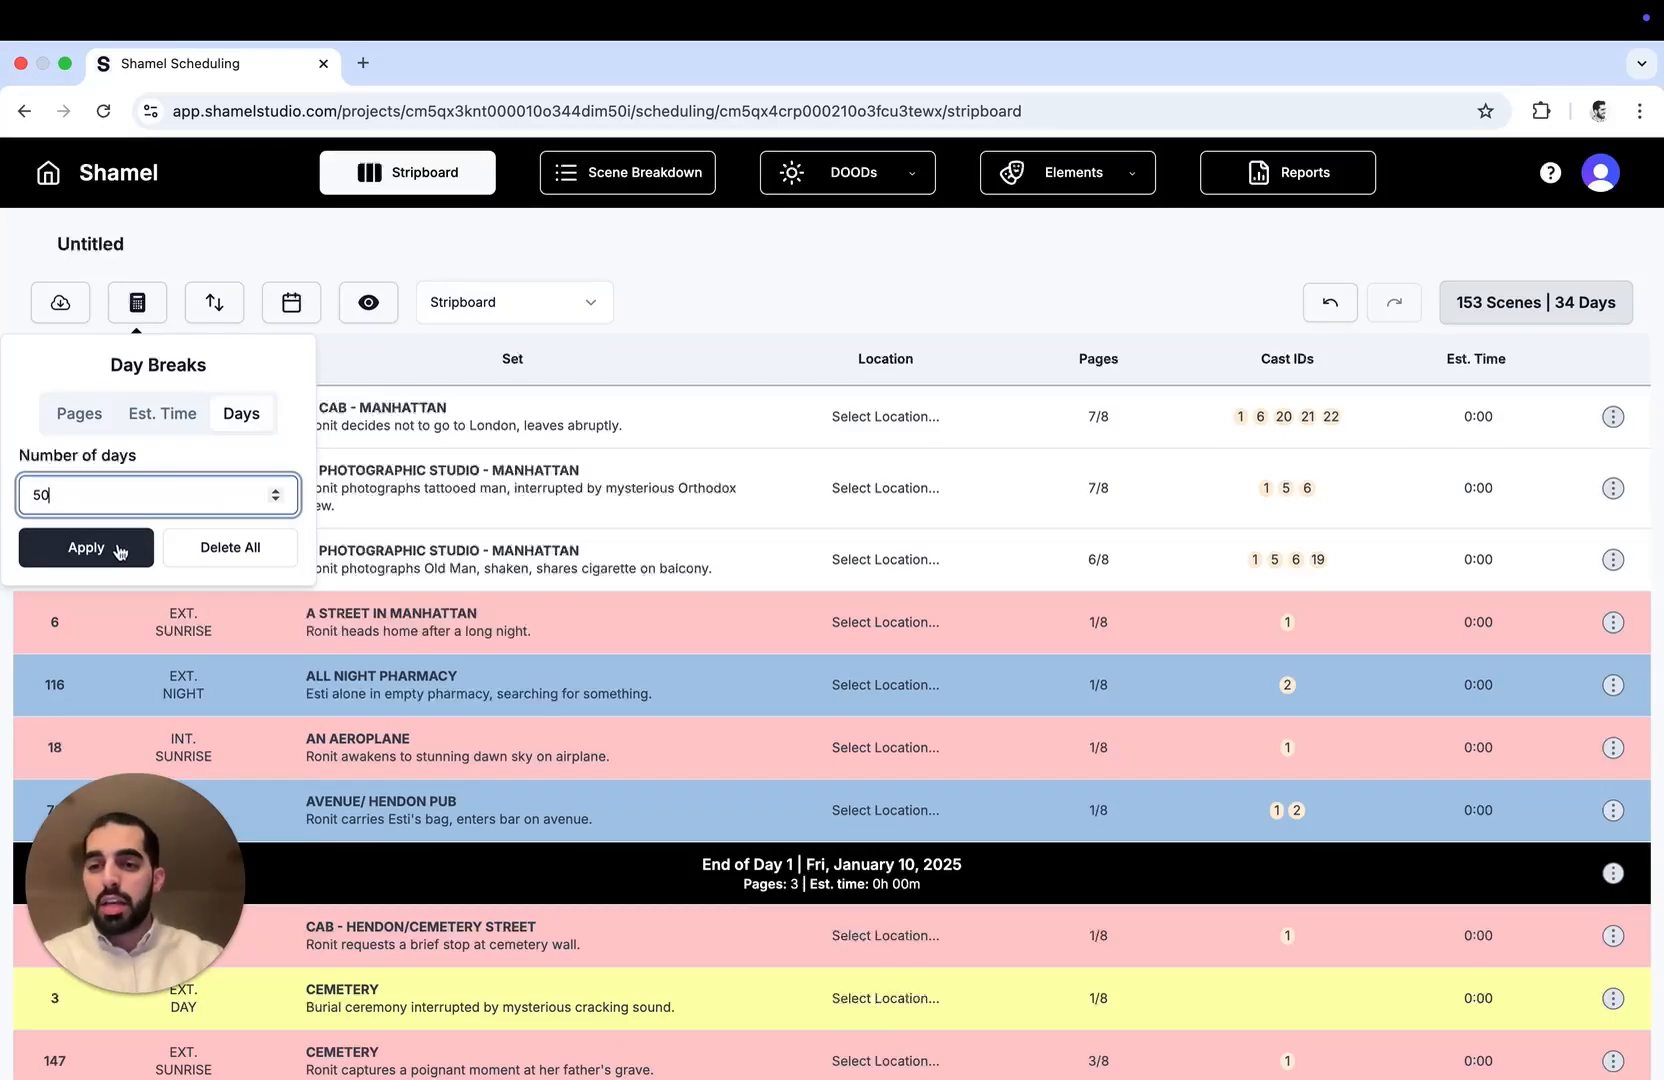
{"action": "left_click", "coordinate": [115, 550]}
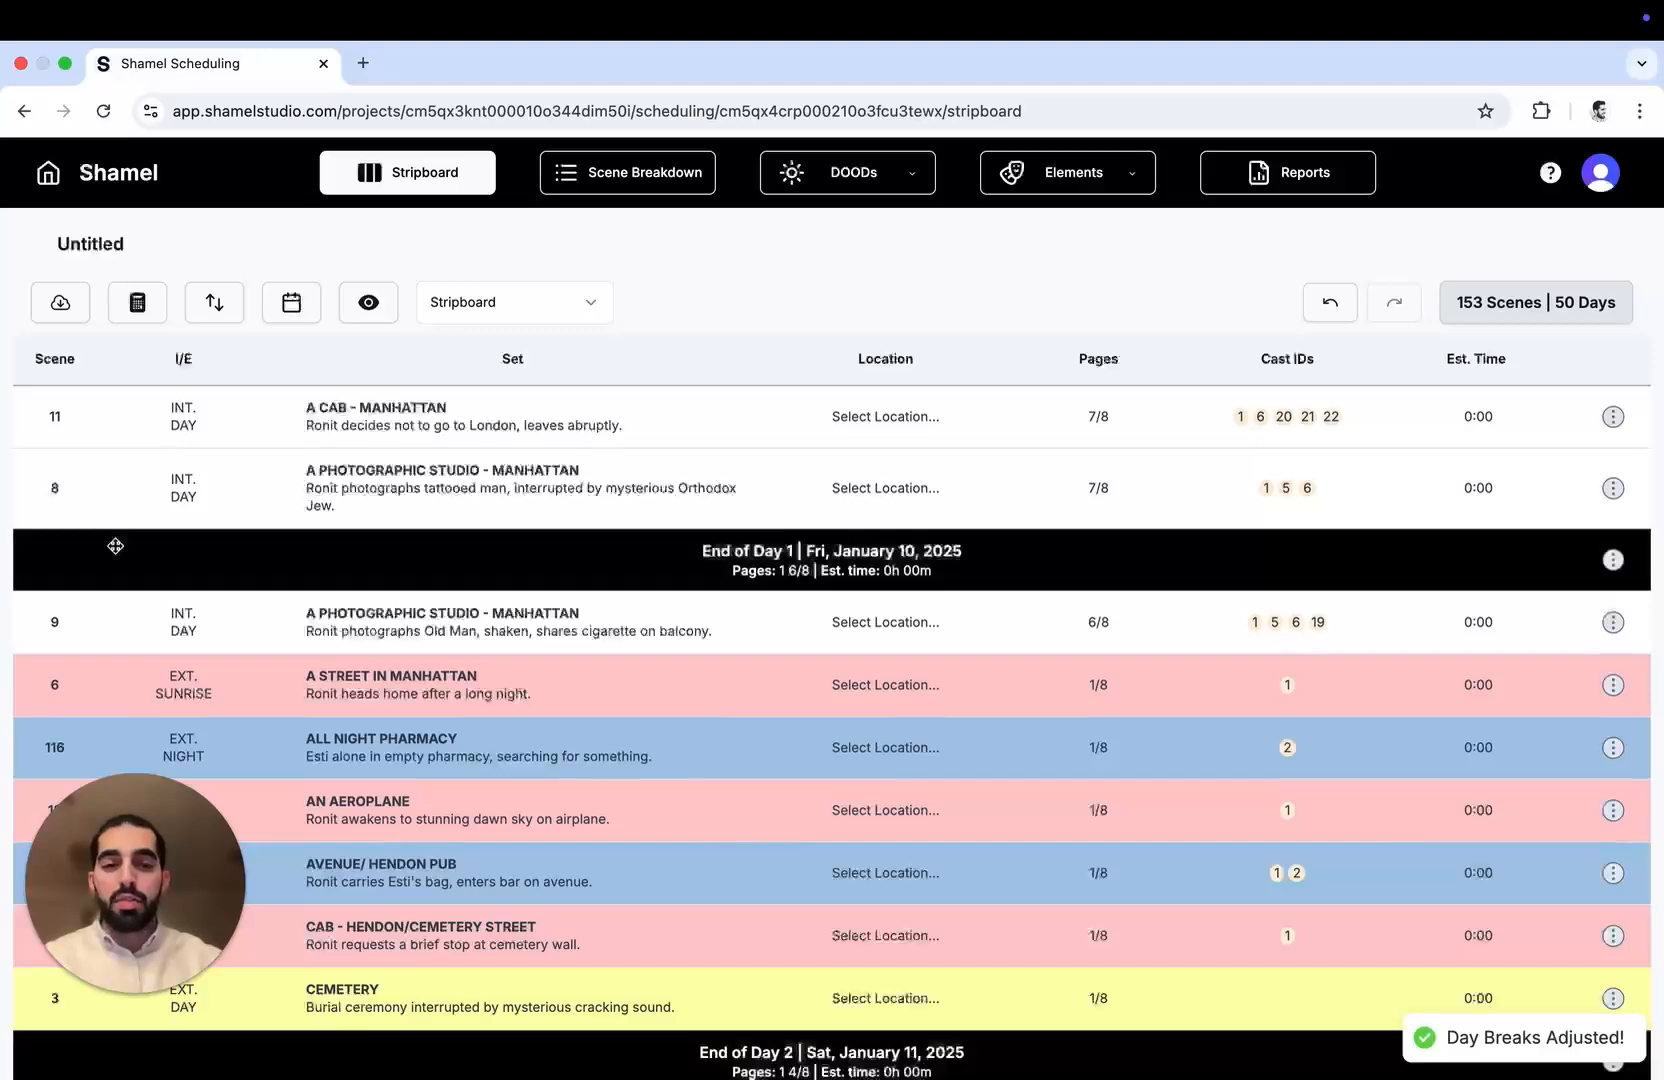
{"action": "scroll", "coordinate": [340, 588], "scroll_direction": "down", "scroll_amount": 2}
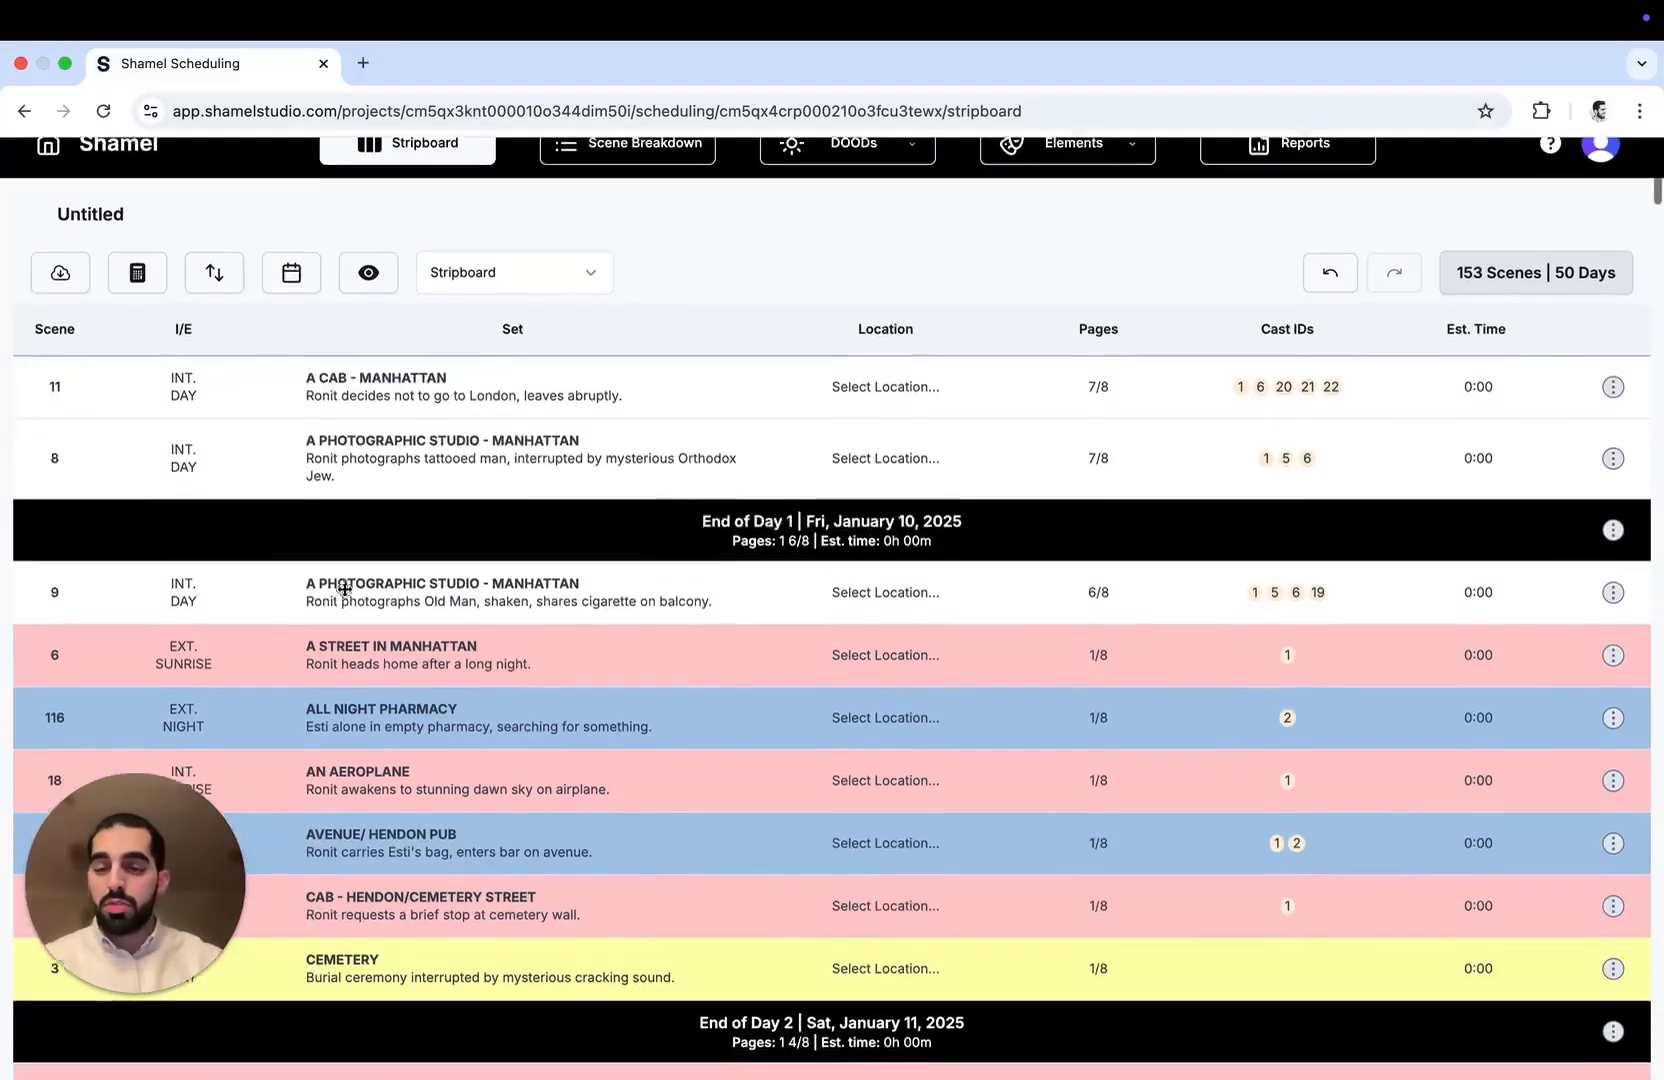
{"action": "scroll", "coordinate": [344, 589], "scroll_direction": "down", "scroll_amount": 4}
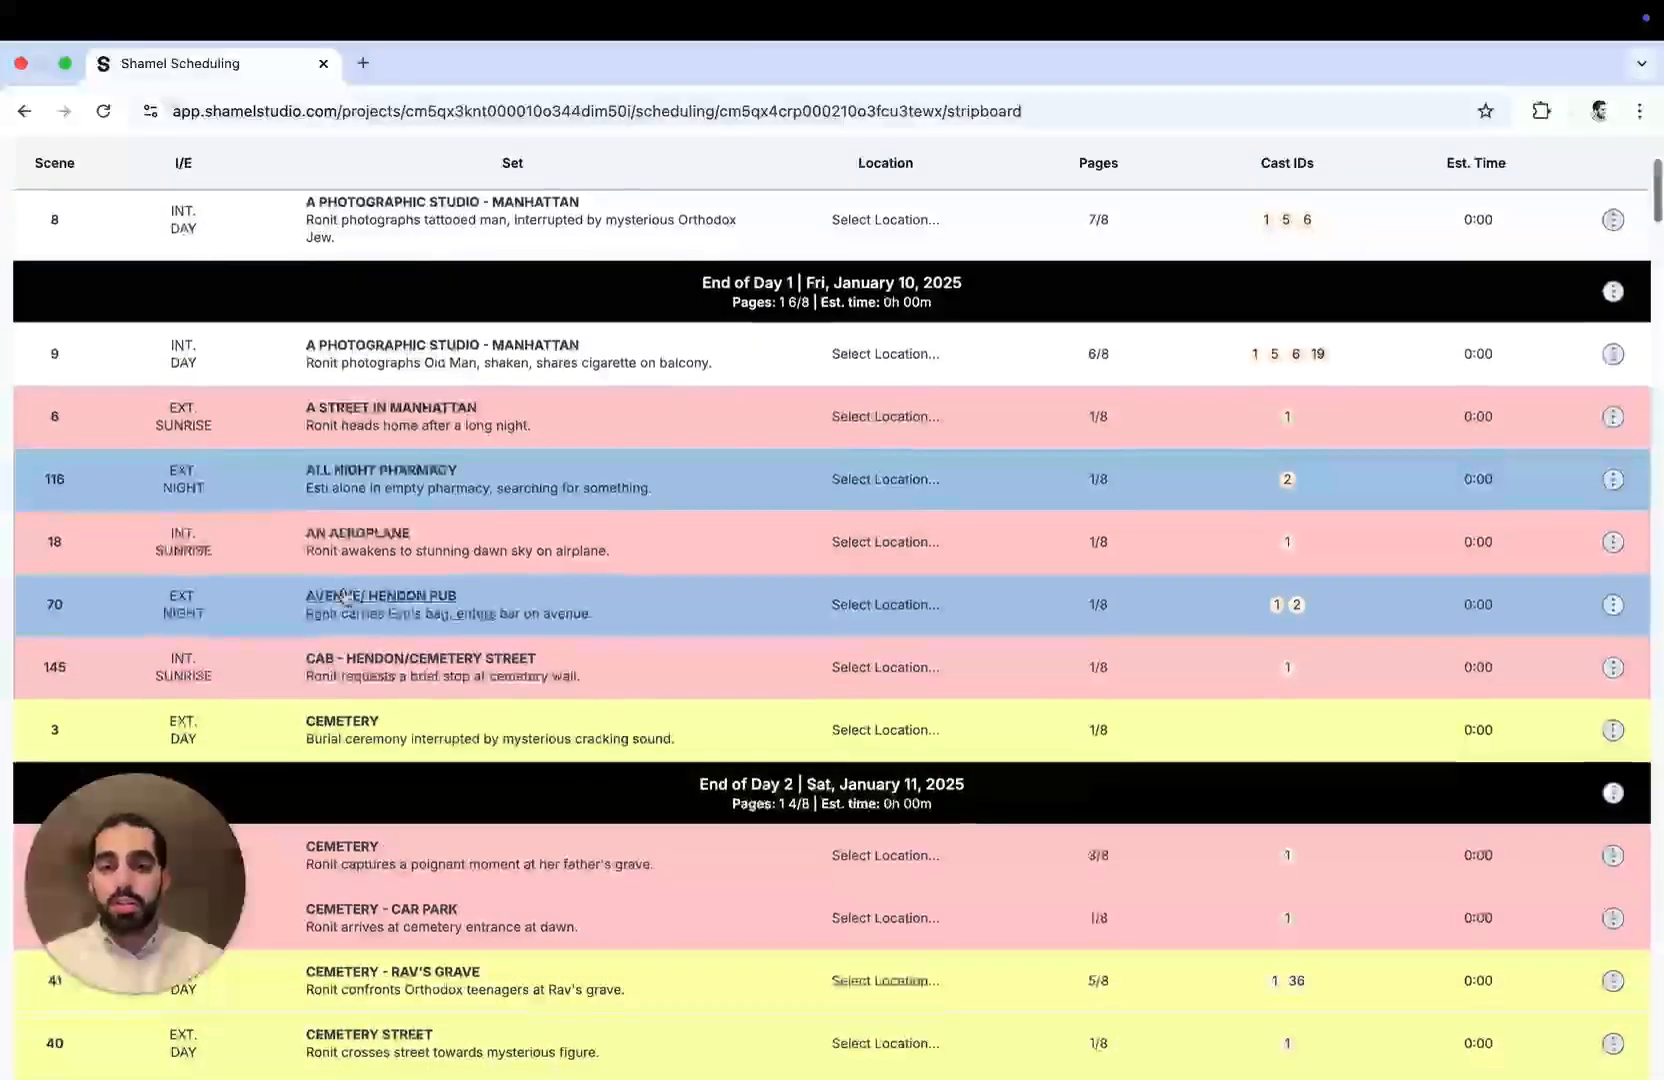
{"action": "scroll", "coordinate": [344, 596], "scroll_direction": "up", "scroll_amount": 6}
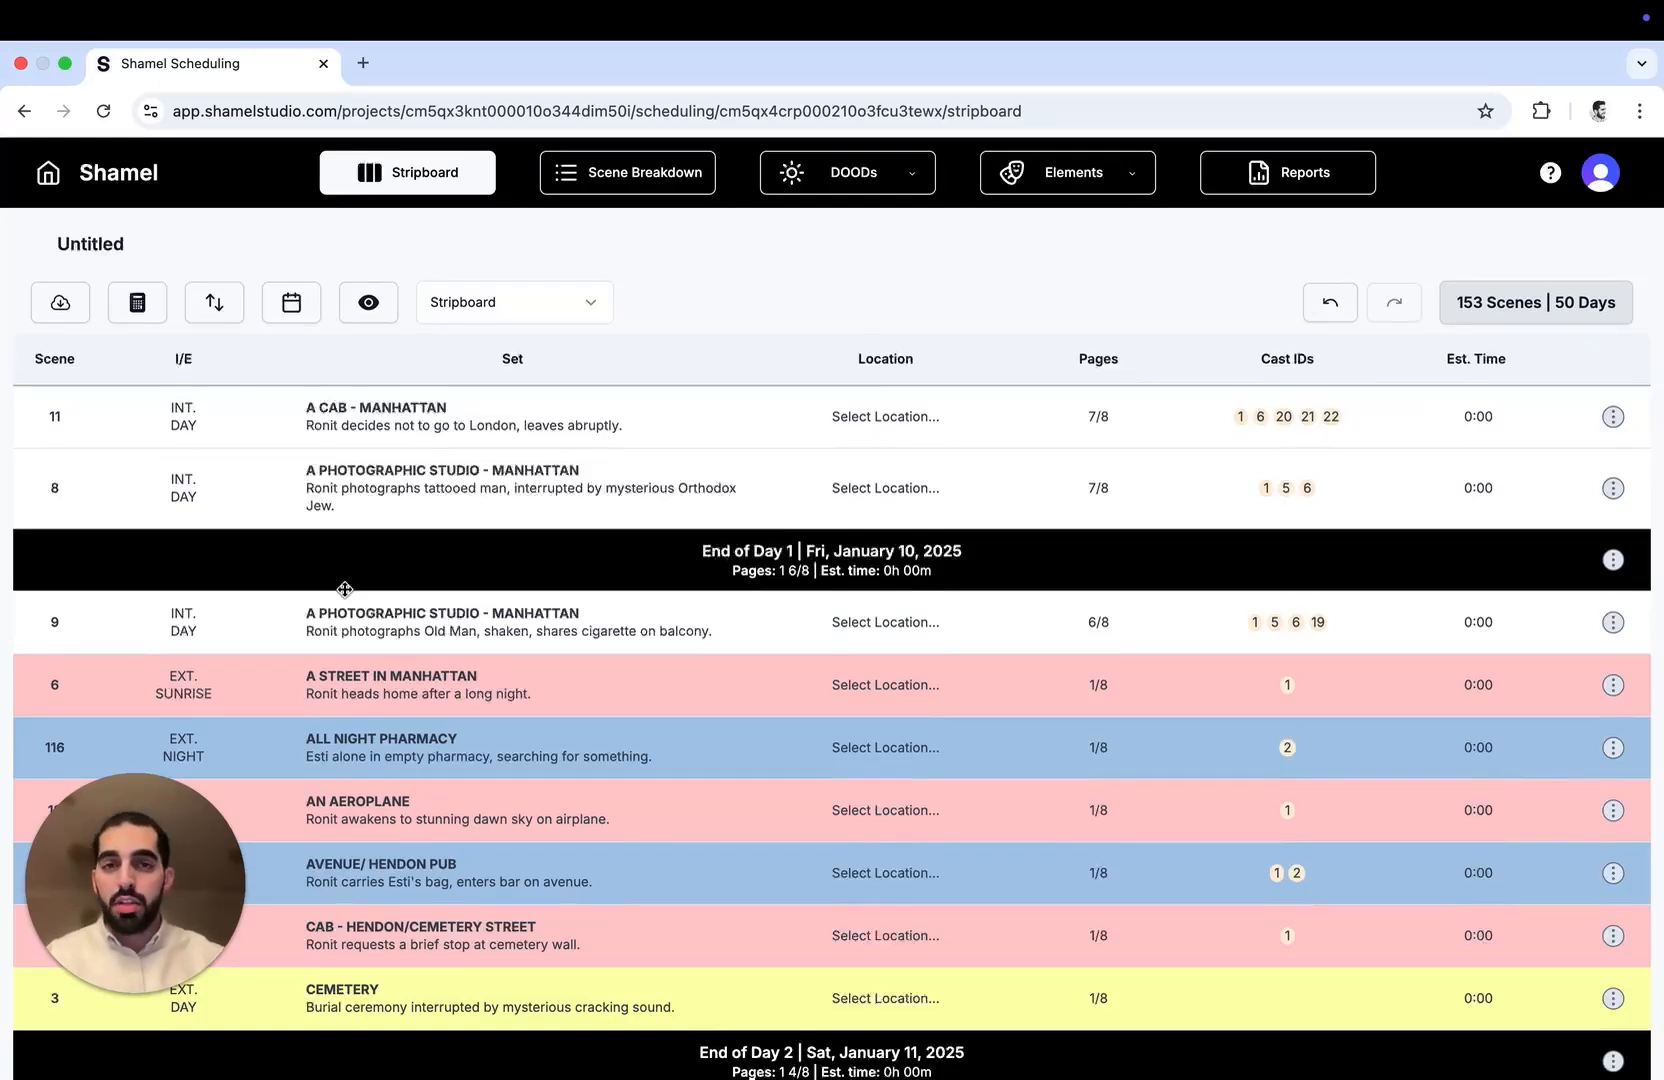
Examine the day-break option based on estimated time per day and the scenes' estimated times, without applying it
{"action": "key", "text": "Tab"}
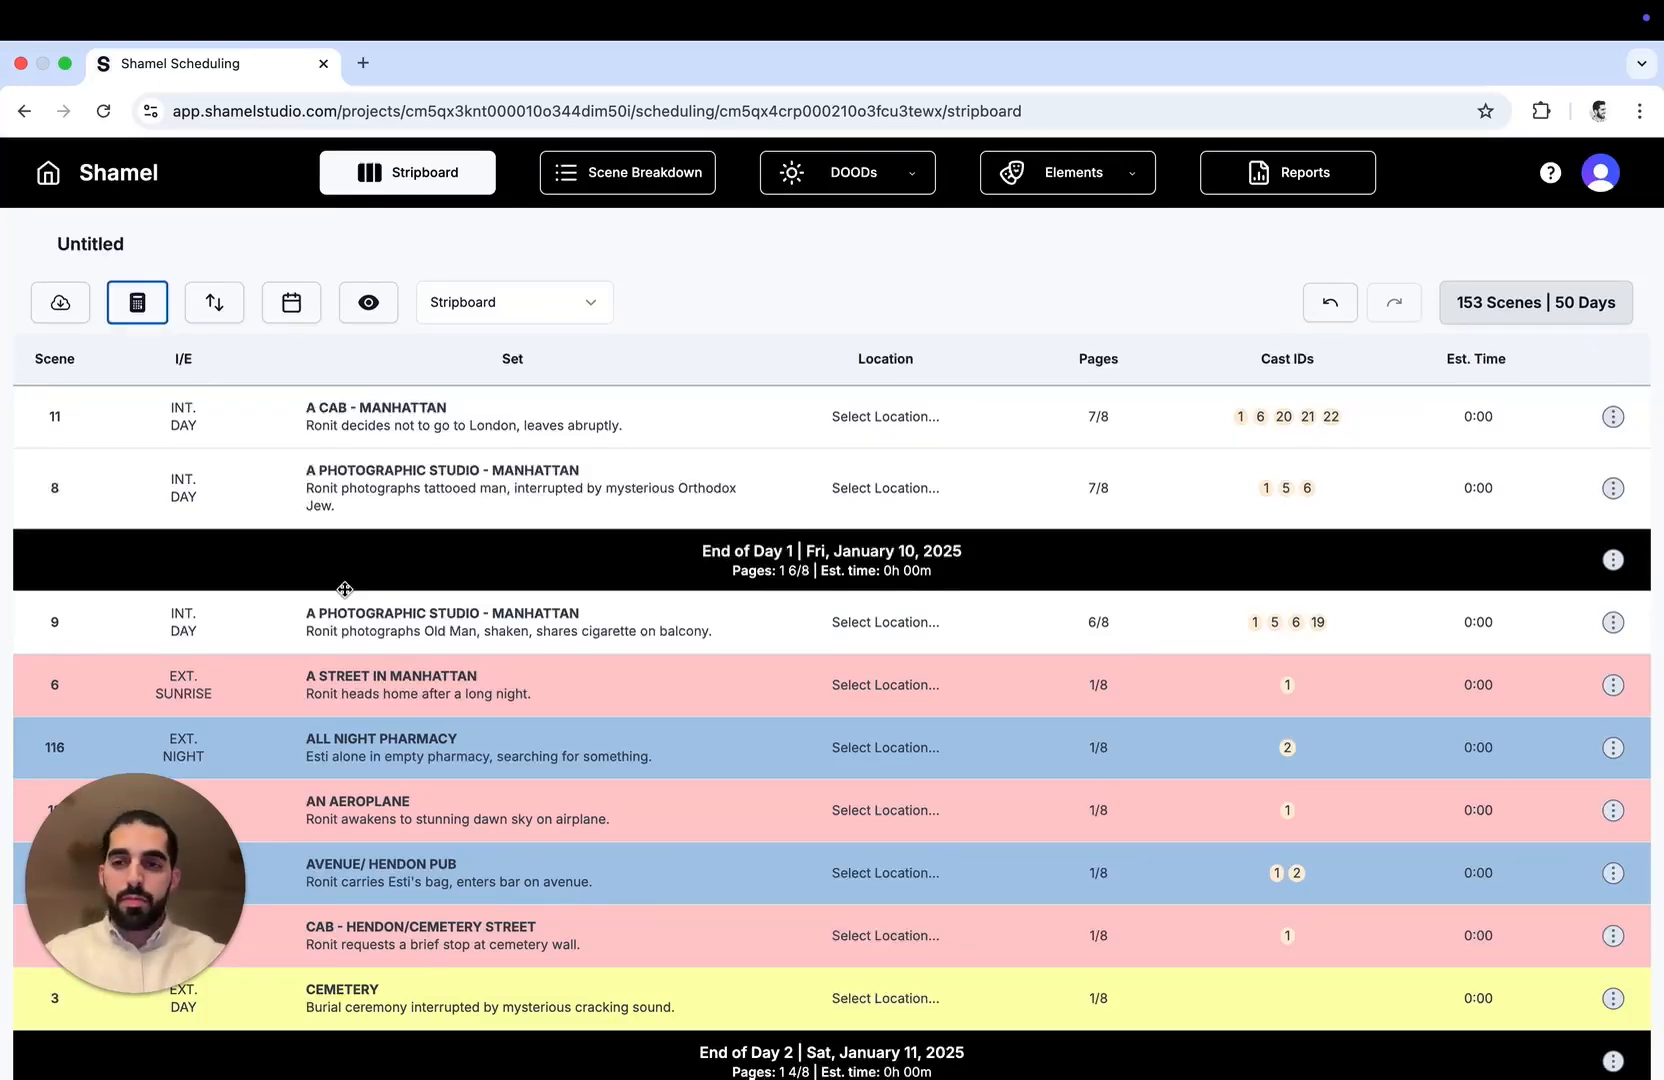
{"action": "left_click", "coordinate": [137, 302]}
{"action": "left_click", "coordinate": [166, 414]}
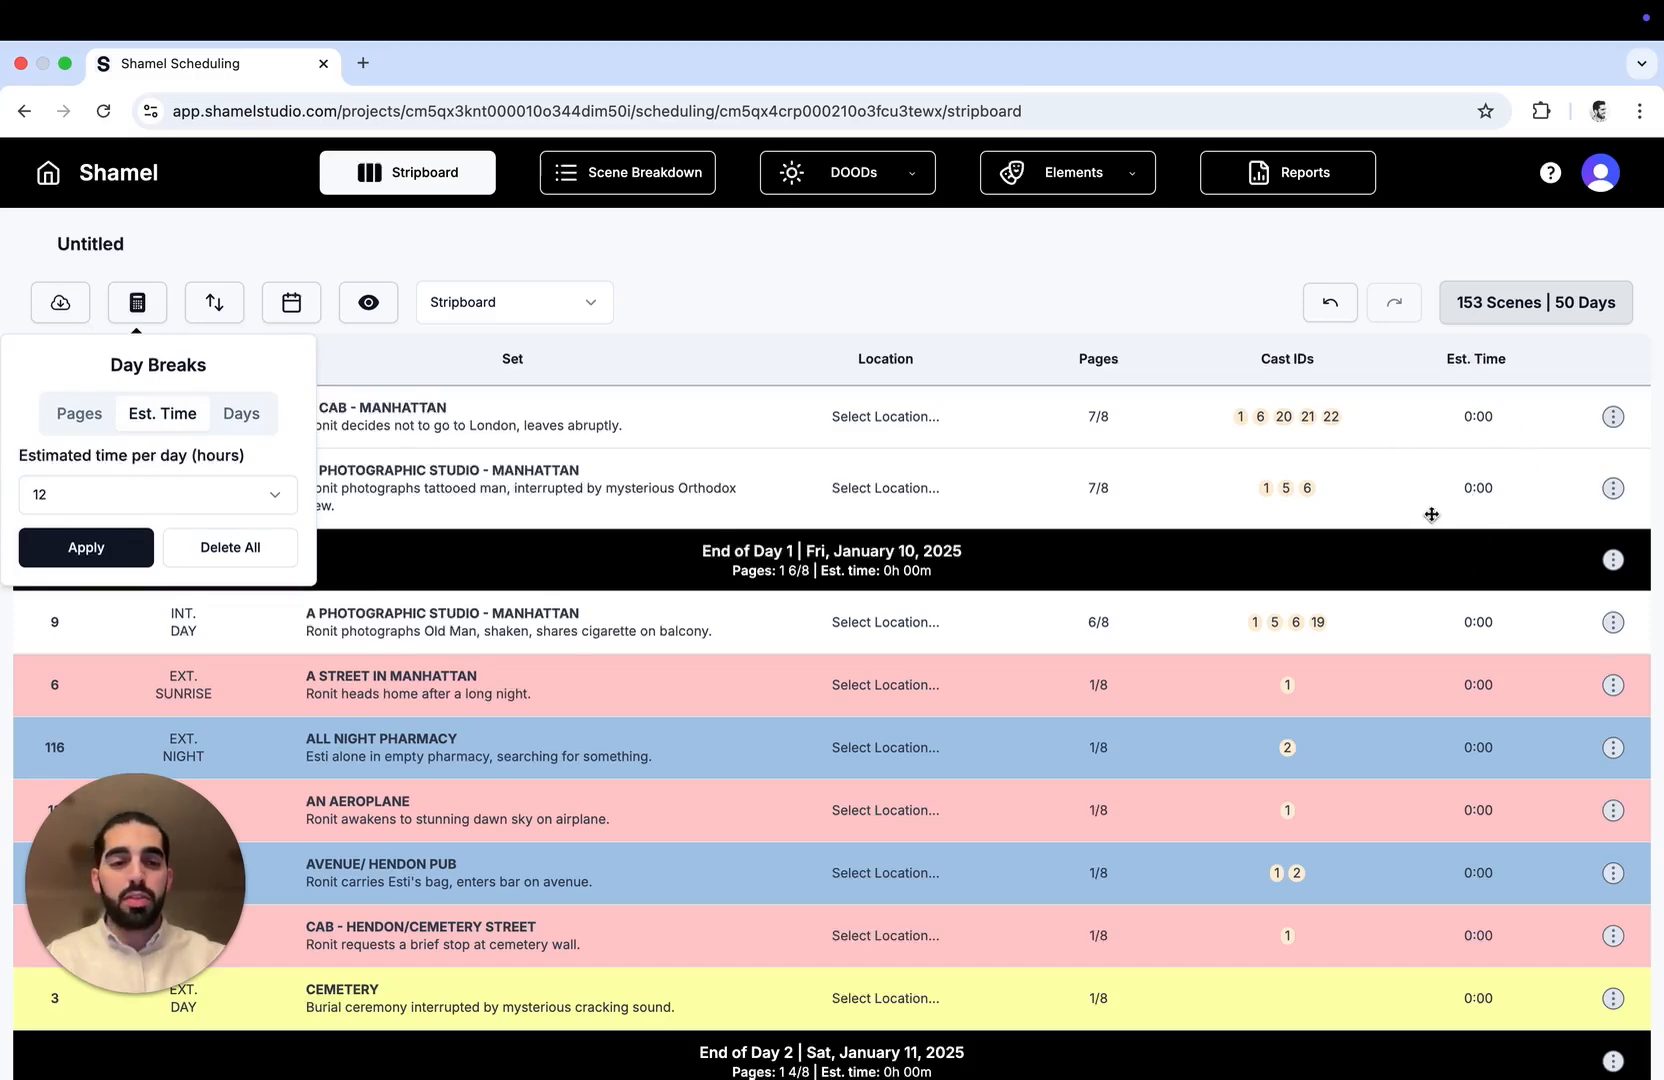
{"action": "scroll", "coordinate": [1466, 655], "scroll_direction": "down", "scroll_amount": 3}
{"action": "scroll", "coordinate": [1466, 672], "scroll_direction": "down", "scroll_amount": 1}
{"action": "scroll", "coordinate": [1466, 670], "scroll_direction": "up", "scroll_amount": 5}
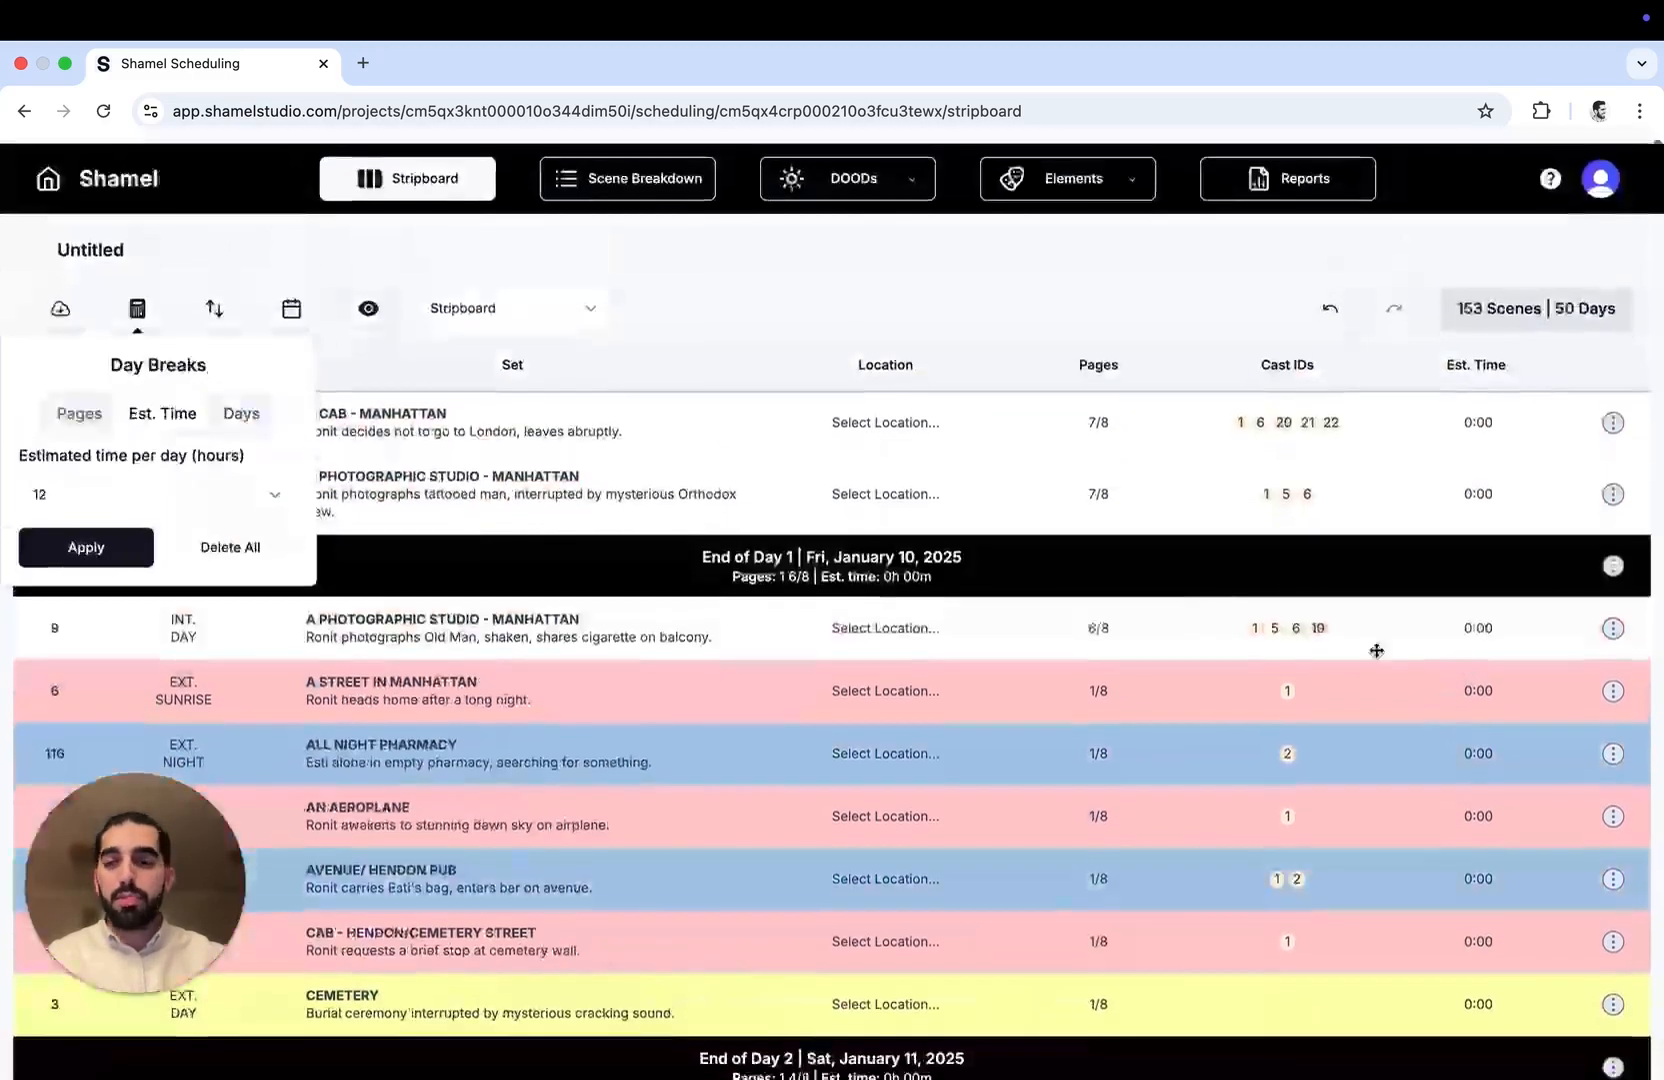
{"action": "left_click", "coordinate": [135, 305]}
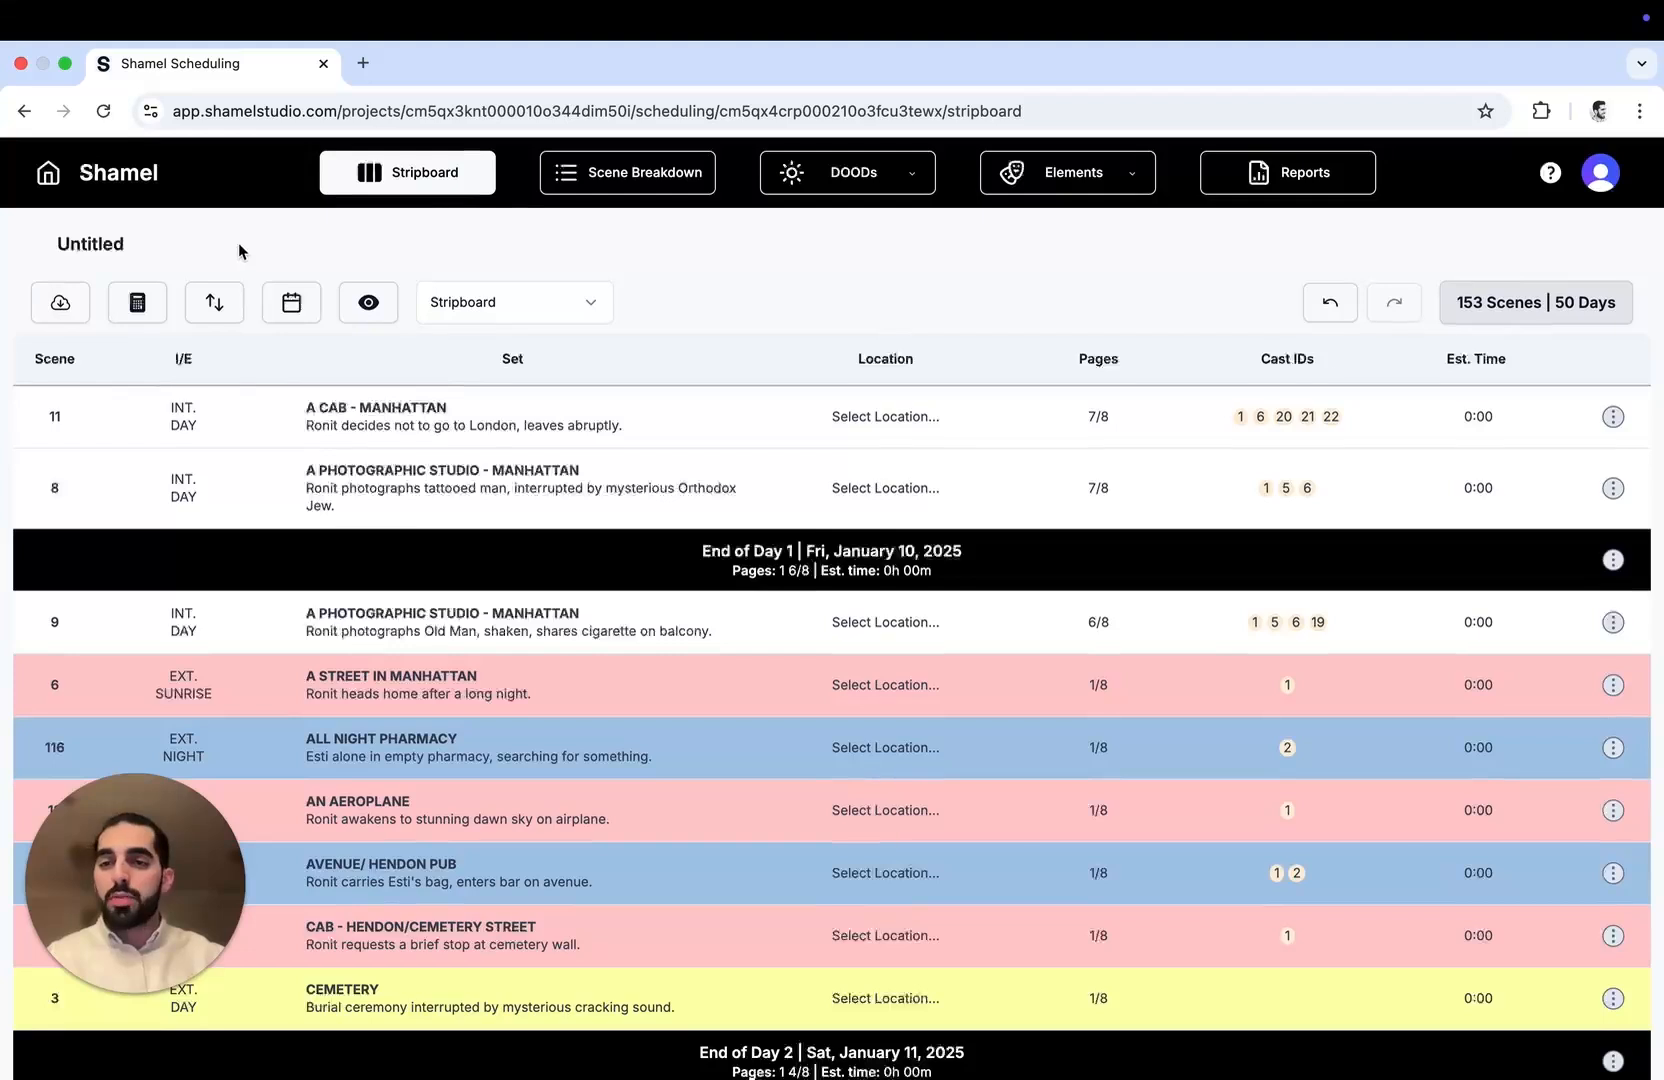
Choose February 3rd, 2025 as the production start date
{"action": "left_click", "coordinate": [291, 306]}
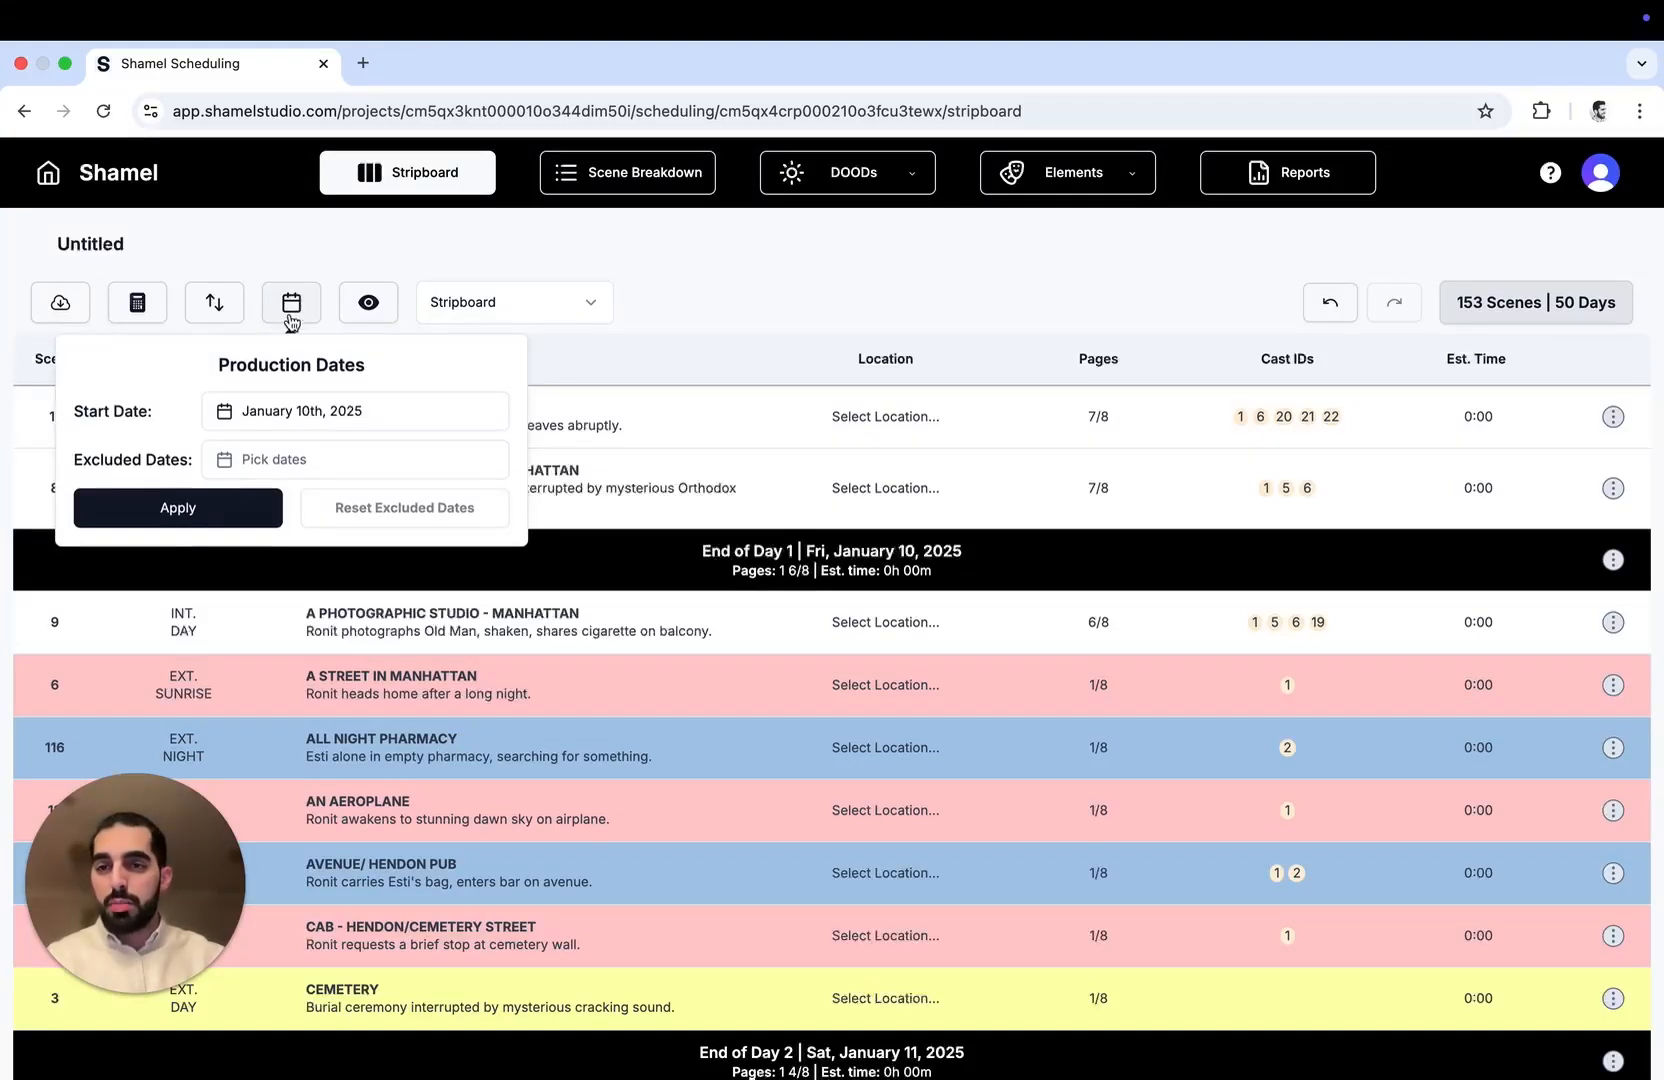
{"action": "left_click", "coordinate": [295, 418]}
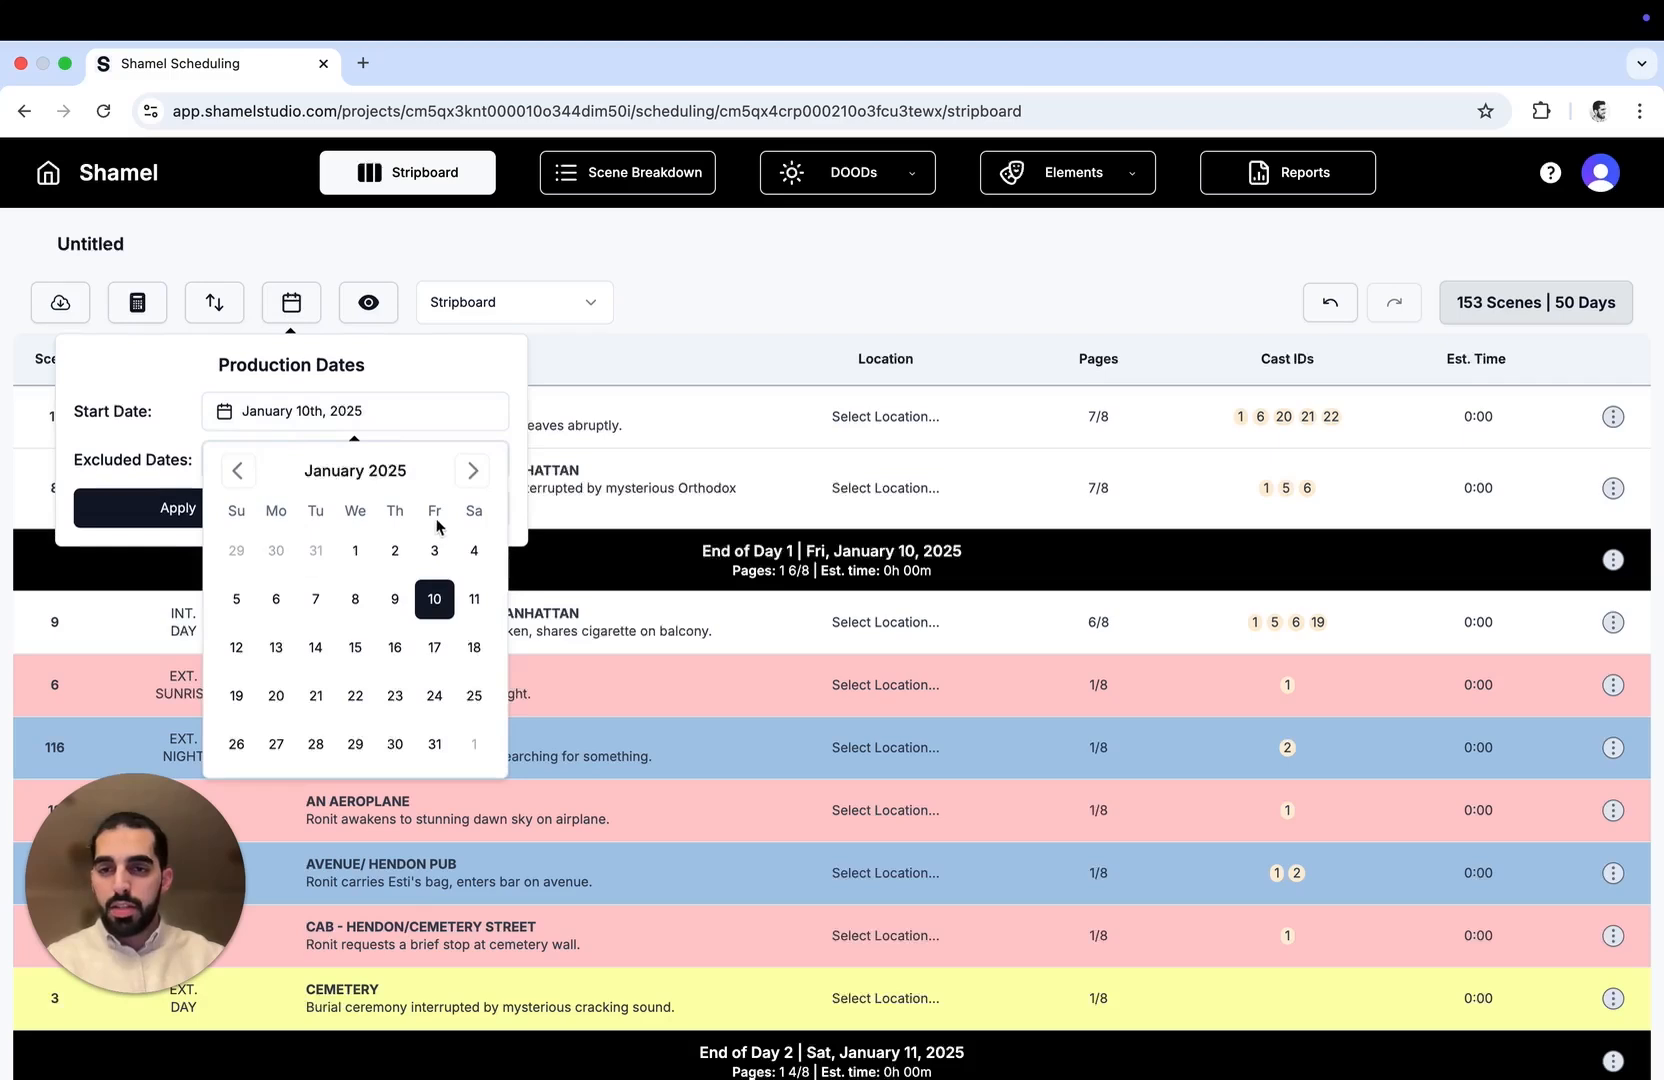
{"action": "left_click", "coordinate": [473, 476]}
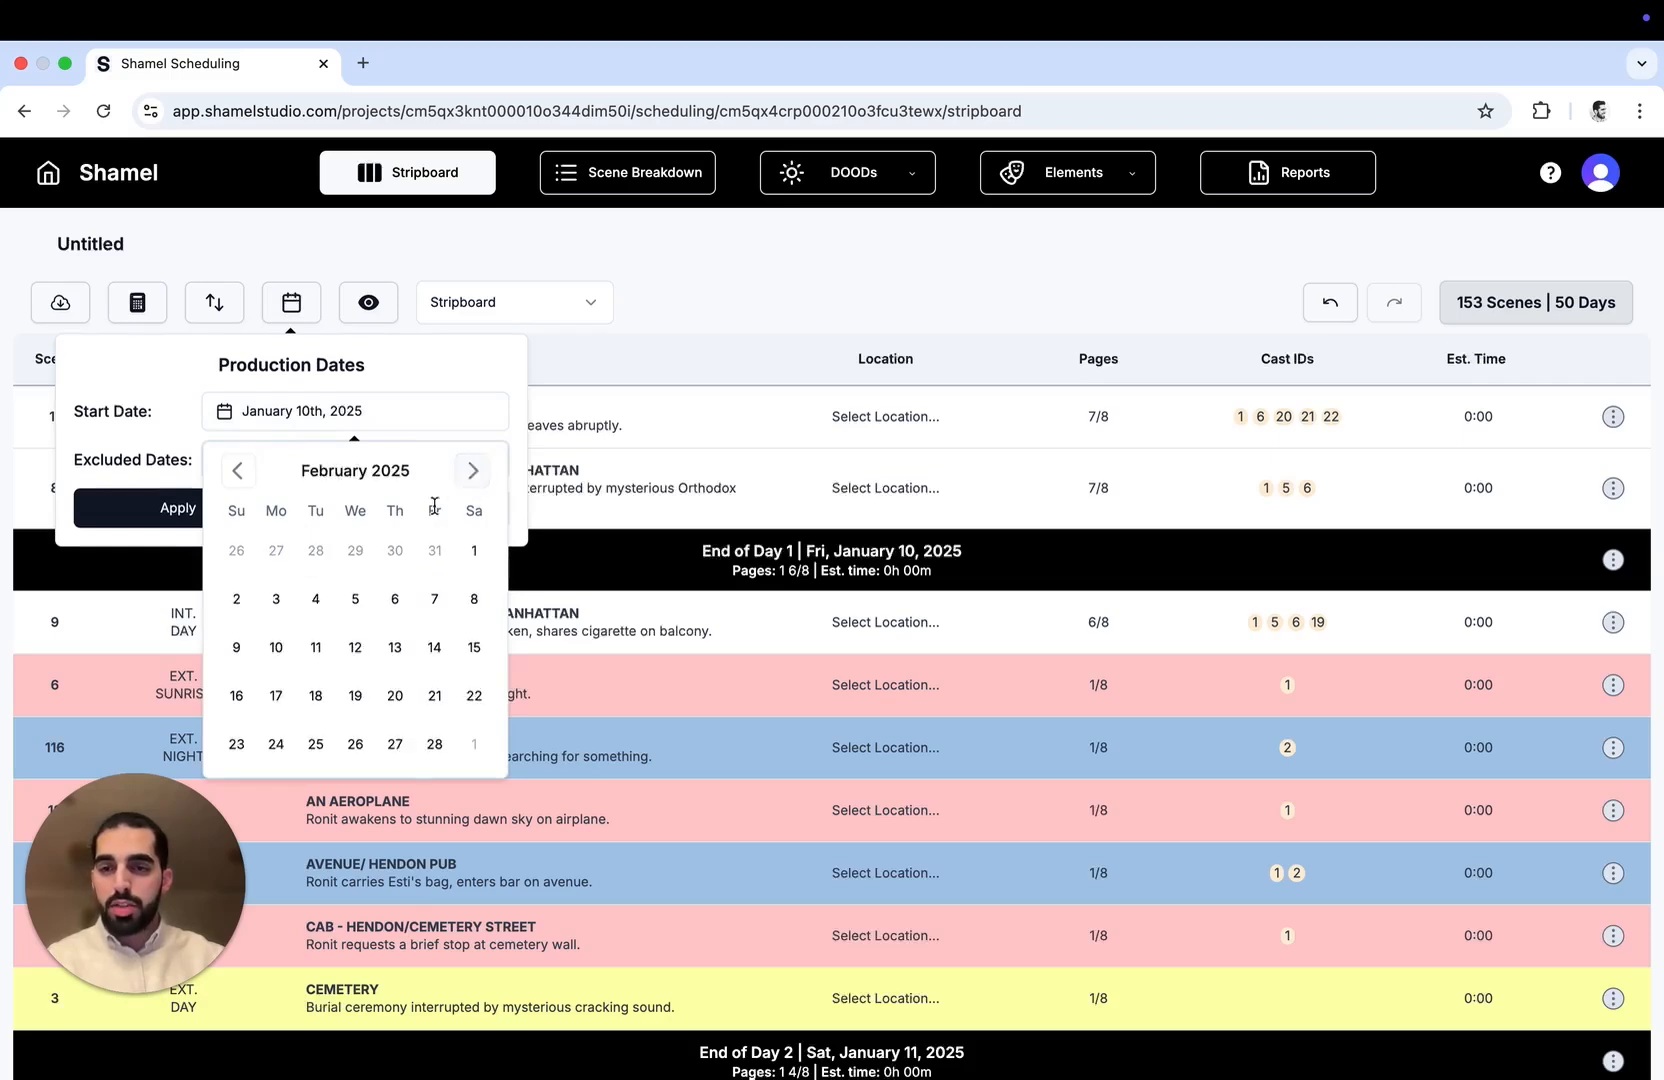
{"action": "left_click", "coordinate": [275, 603]}
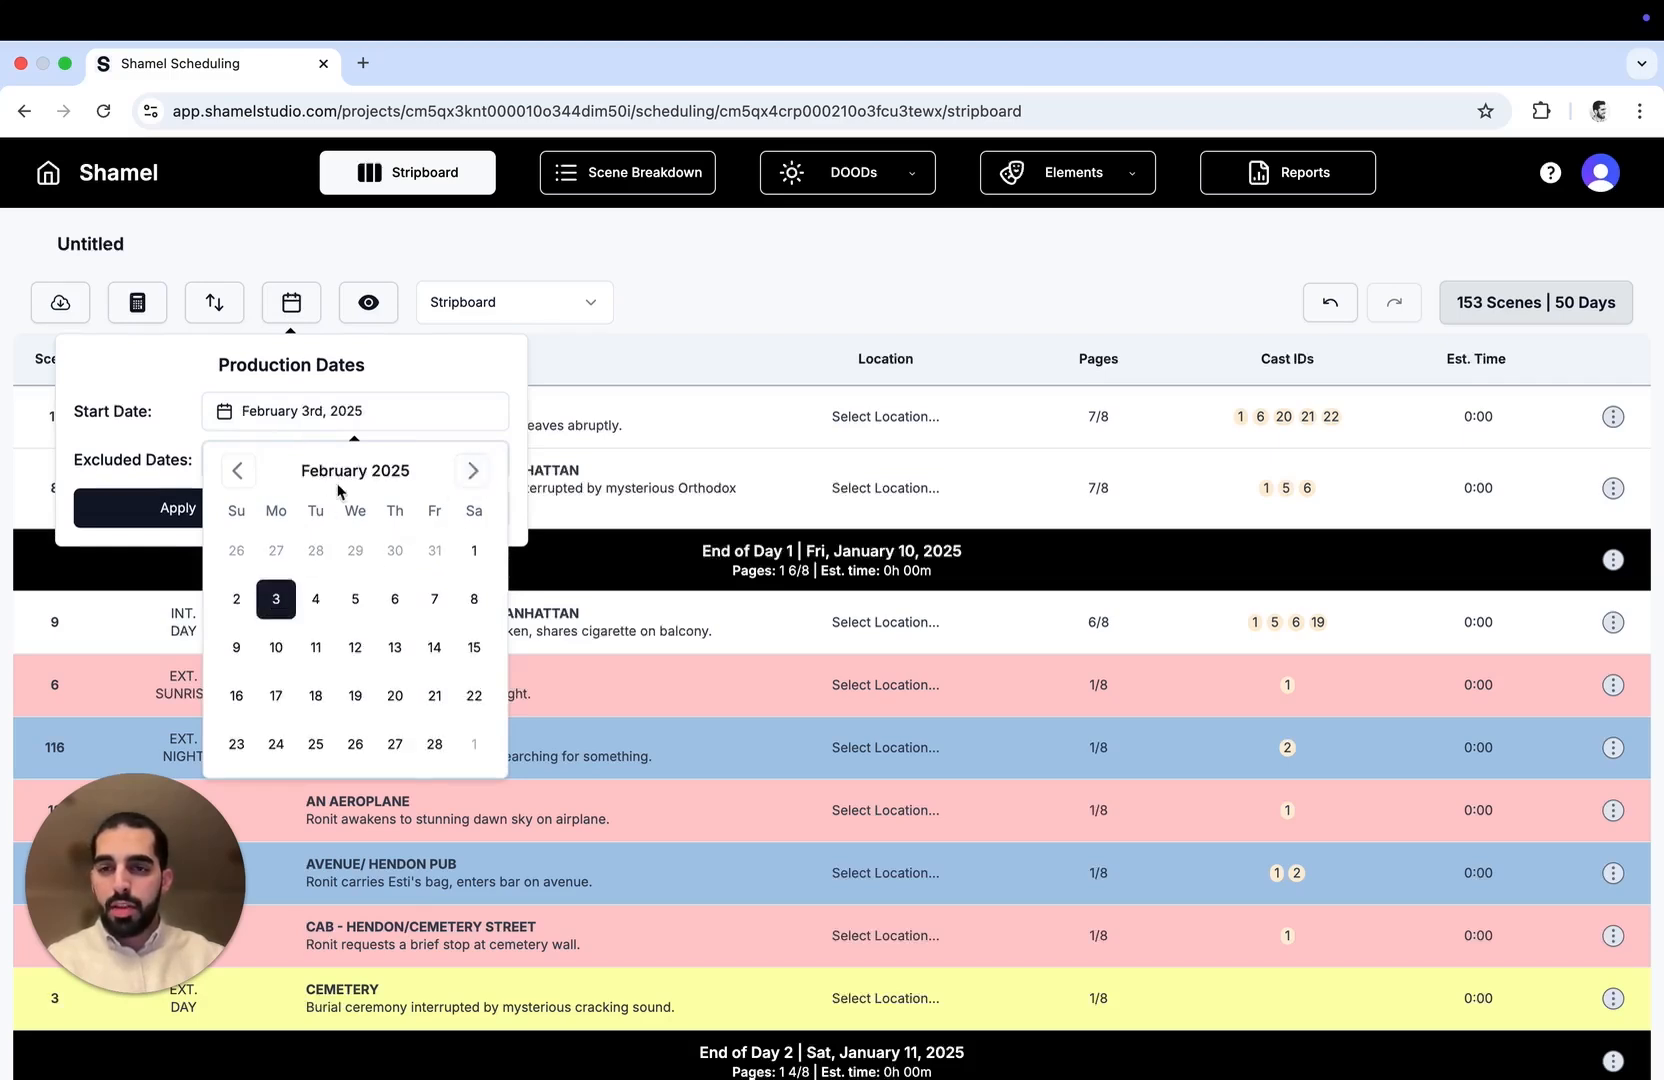
{"action": "left_click", "coordinate": [423, 390]}
Exclude the February 2025 weekend dates 8, 9, 15, 16, 22 and 23 from the production dates
{"action": "left_click", "coordinate": [357, 461]}
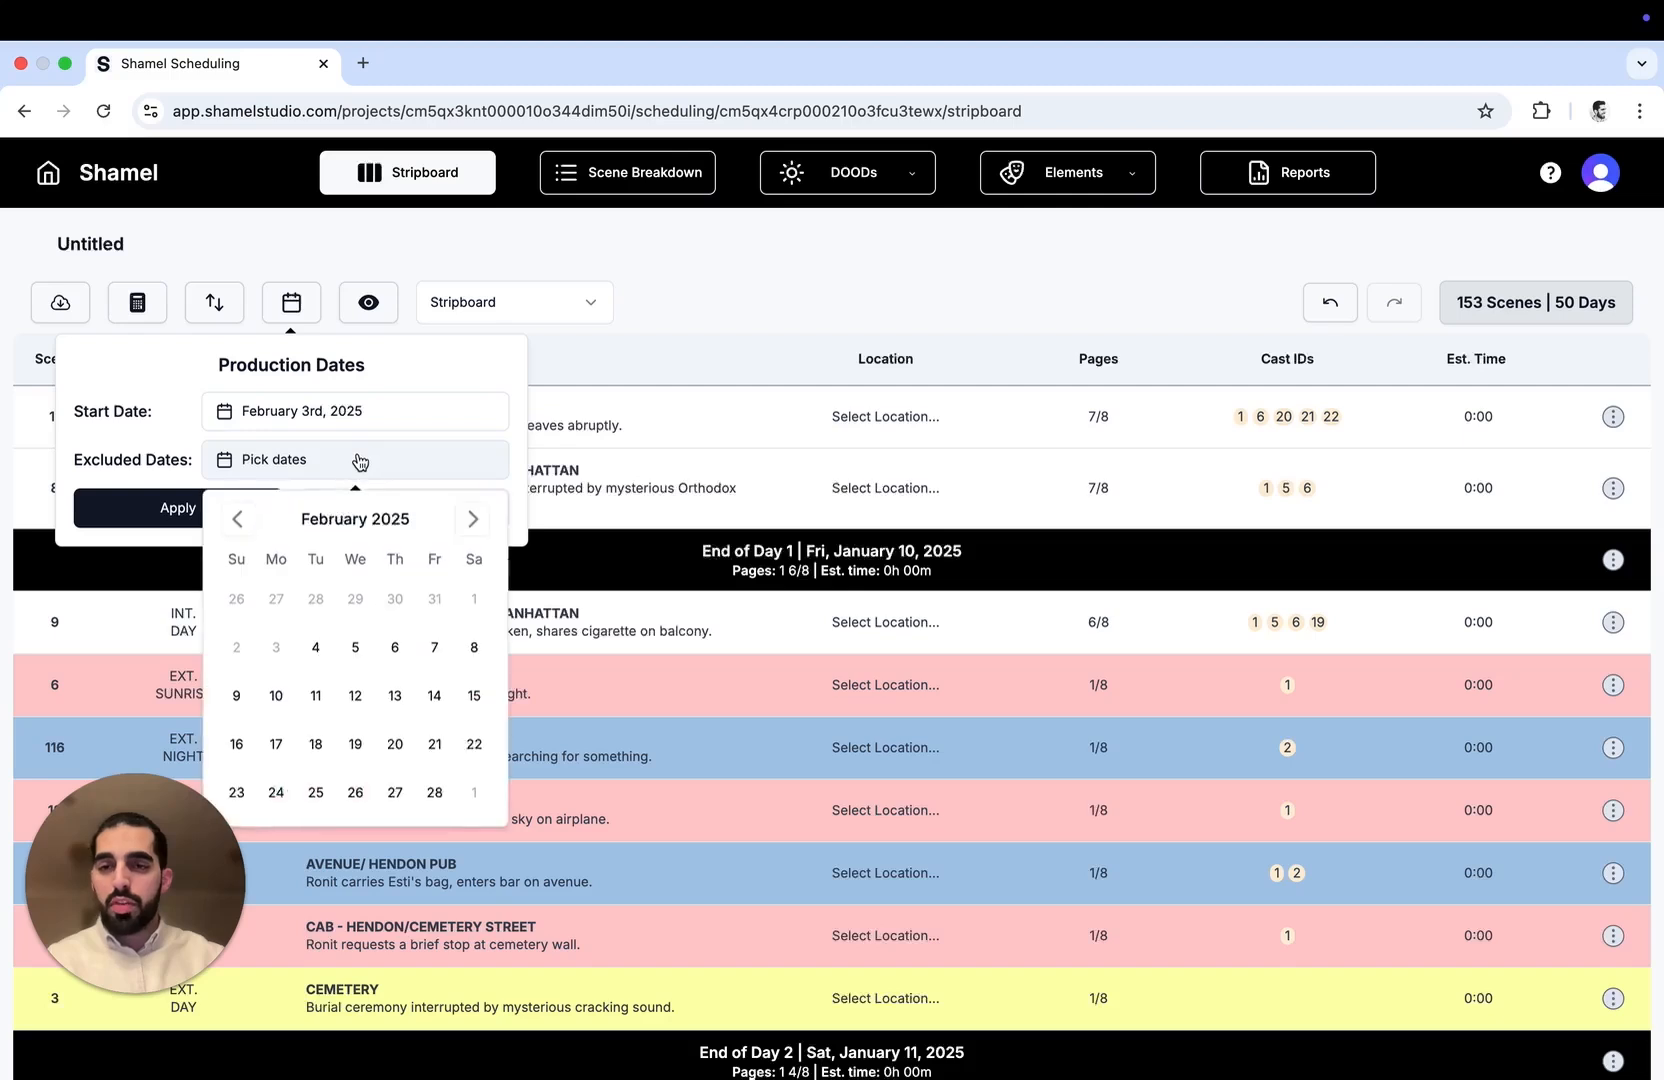
{"action": "left_click", "coordinate": [474, 655]}
{"action": "left_click", "coordinate": [474, 695]}
{"action": "left_click", "coordinate": [474, 743]}
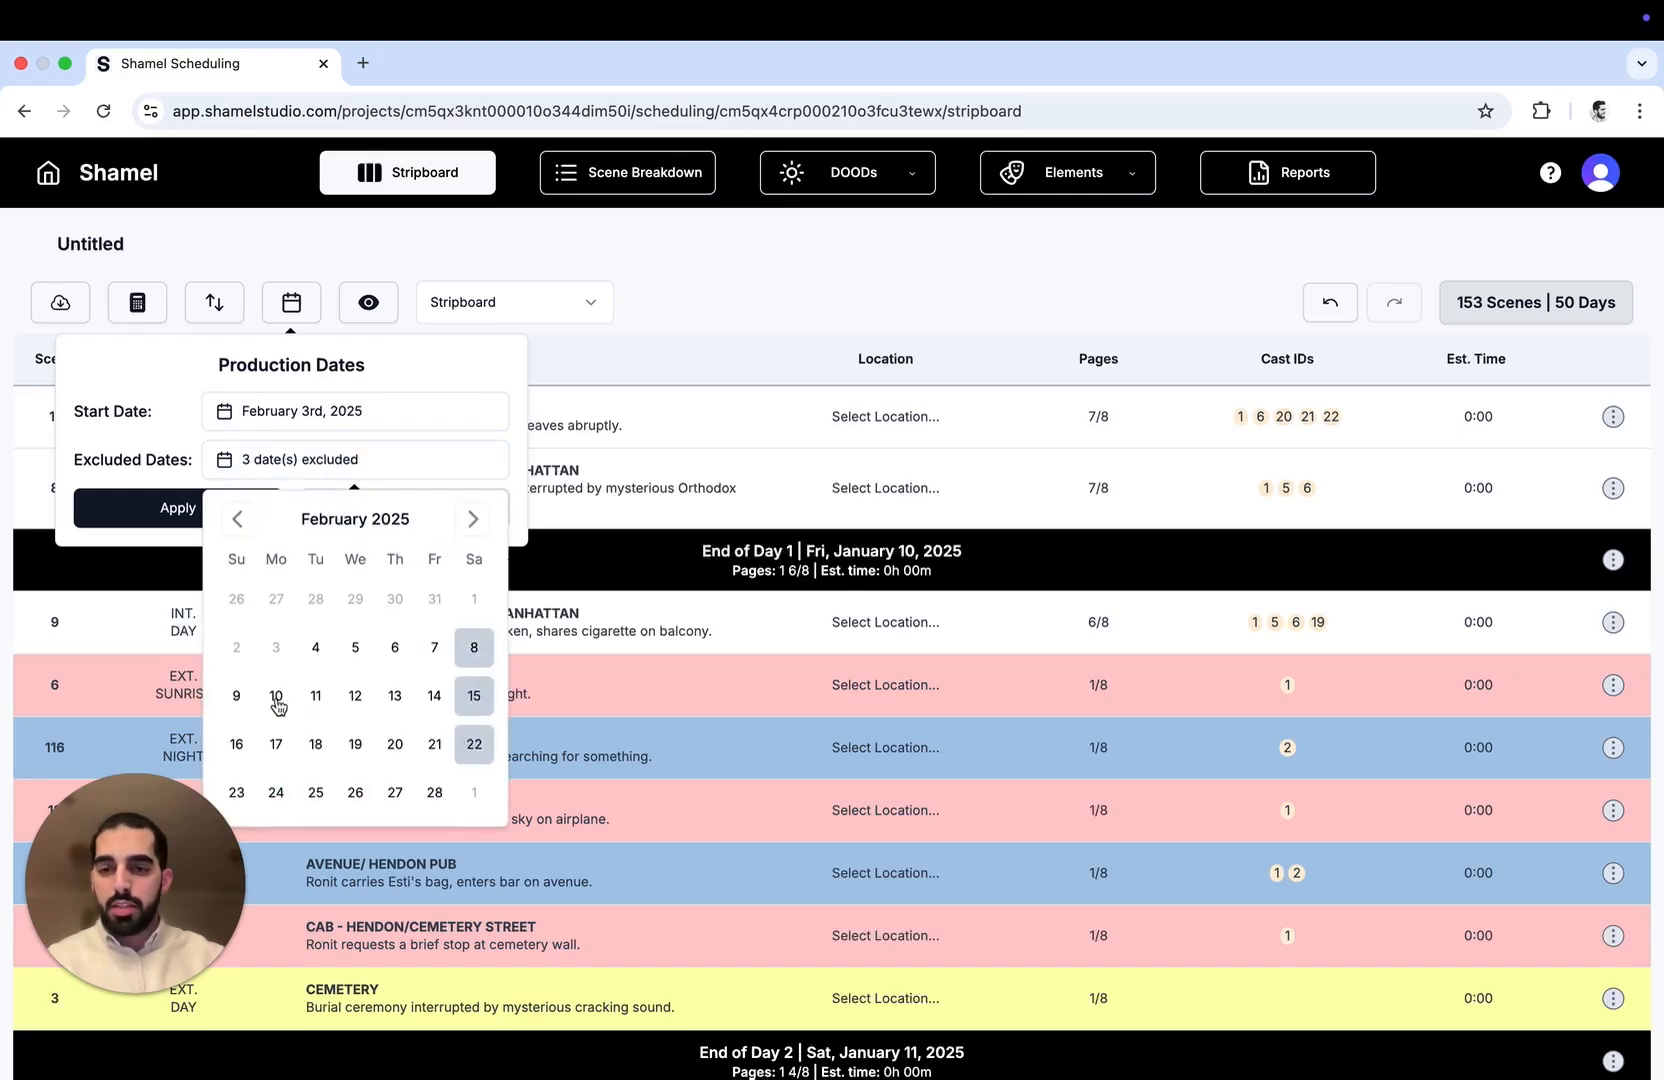
{"action": "left_click", "coordinate": [236, 695]}
{"action": "left_click", "coordinate": [236, 743]}
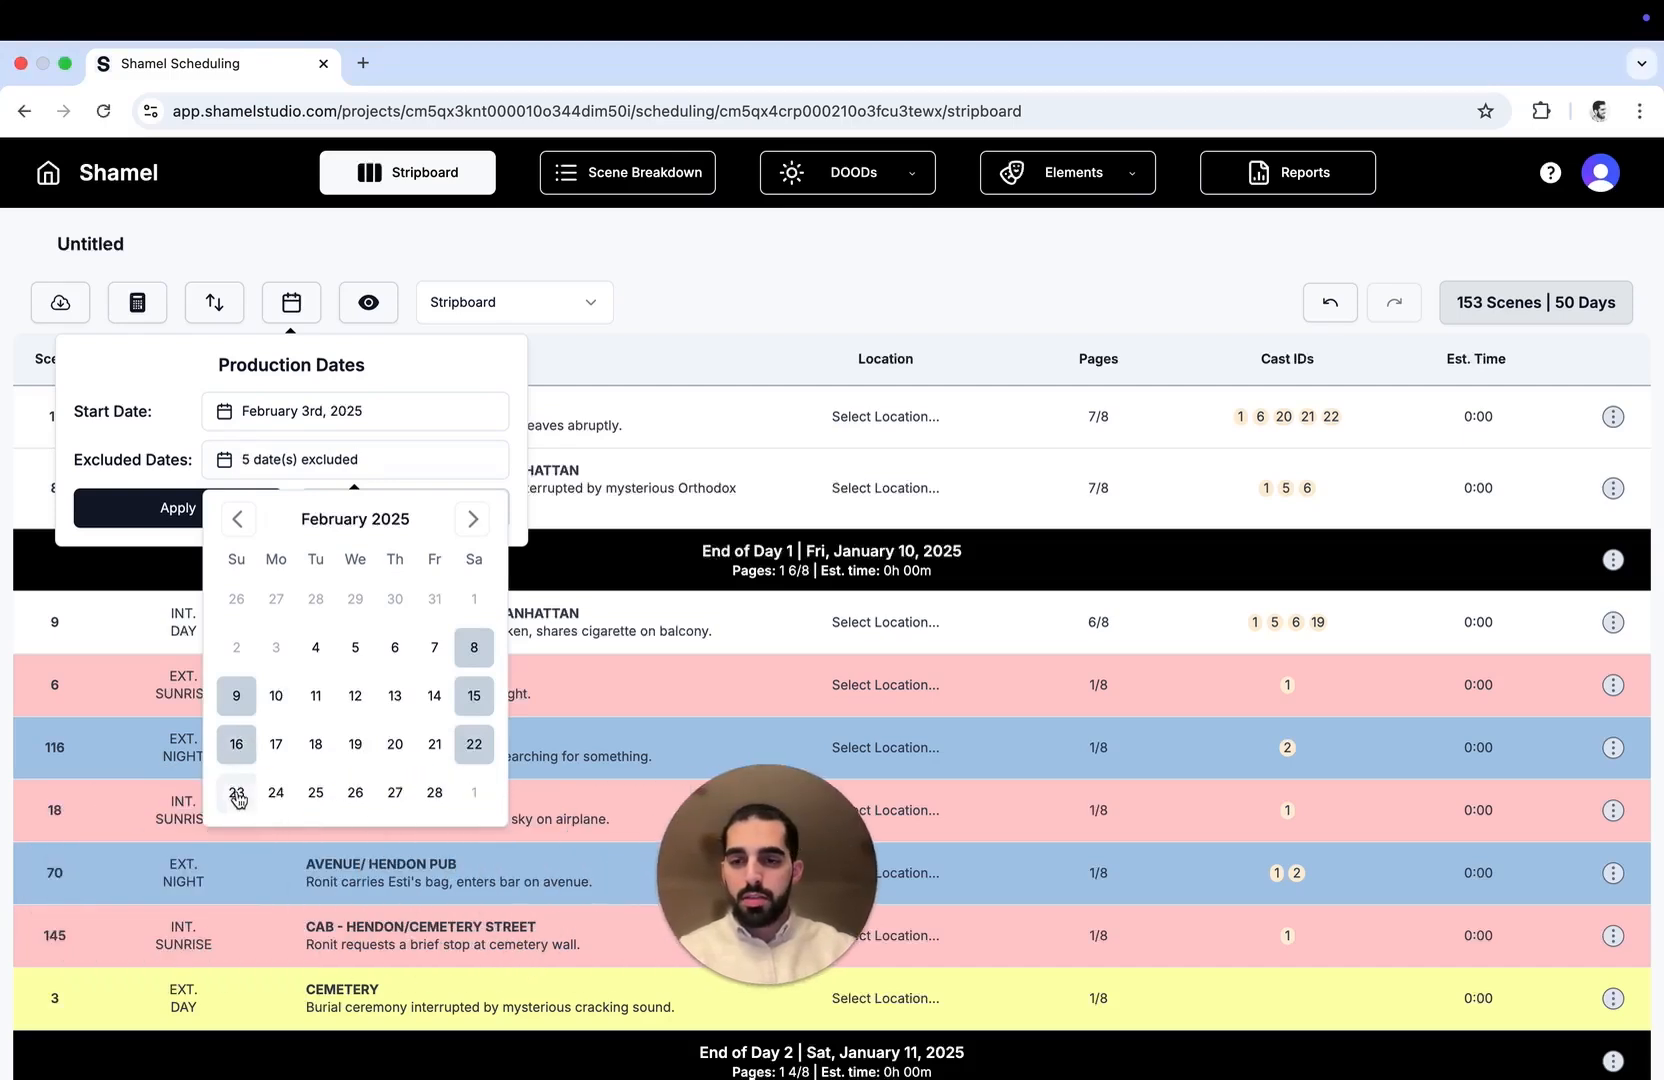
{"action": "left_click", "coordinate": [236, 792]}
Exclude March 1, 2, 8, 9, 15 and 16, 2025 as well, and apply the production dates to the schedule
{"action": "left_click", "coordinate": [473, 518]}
{"action": "left_click", "coordinate": [474, 598]}
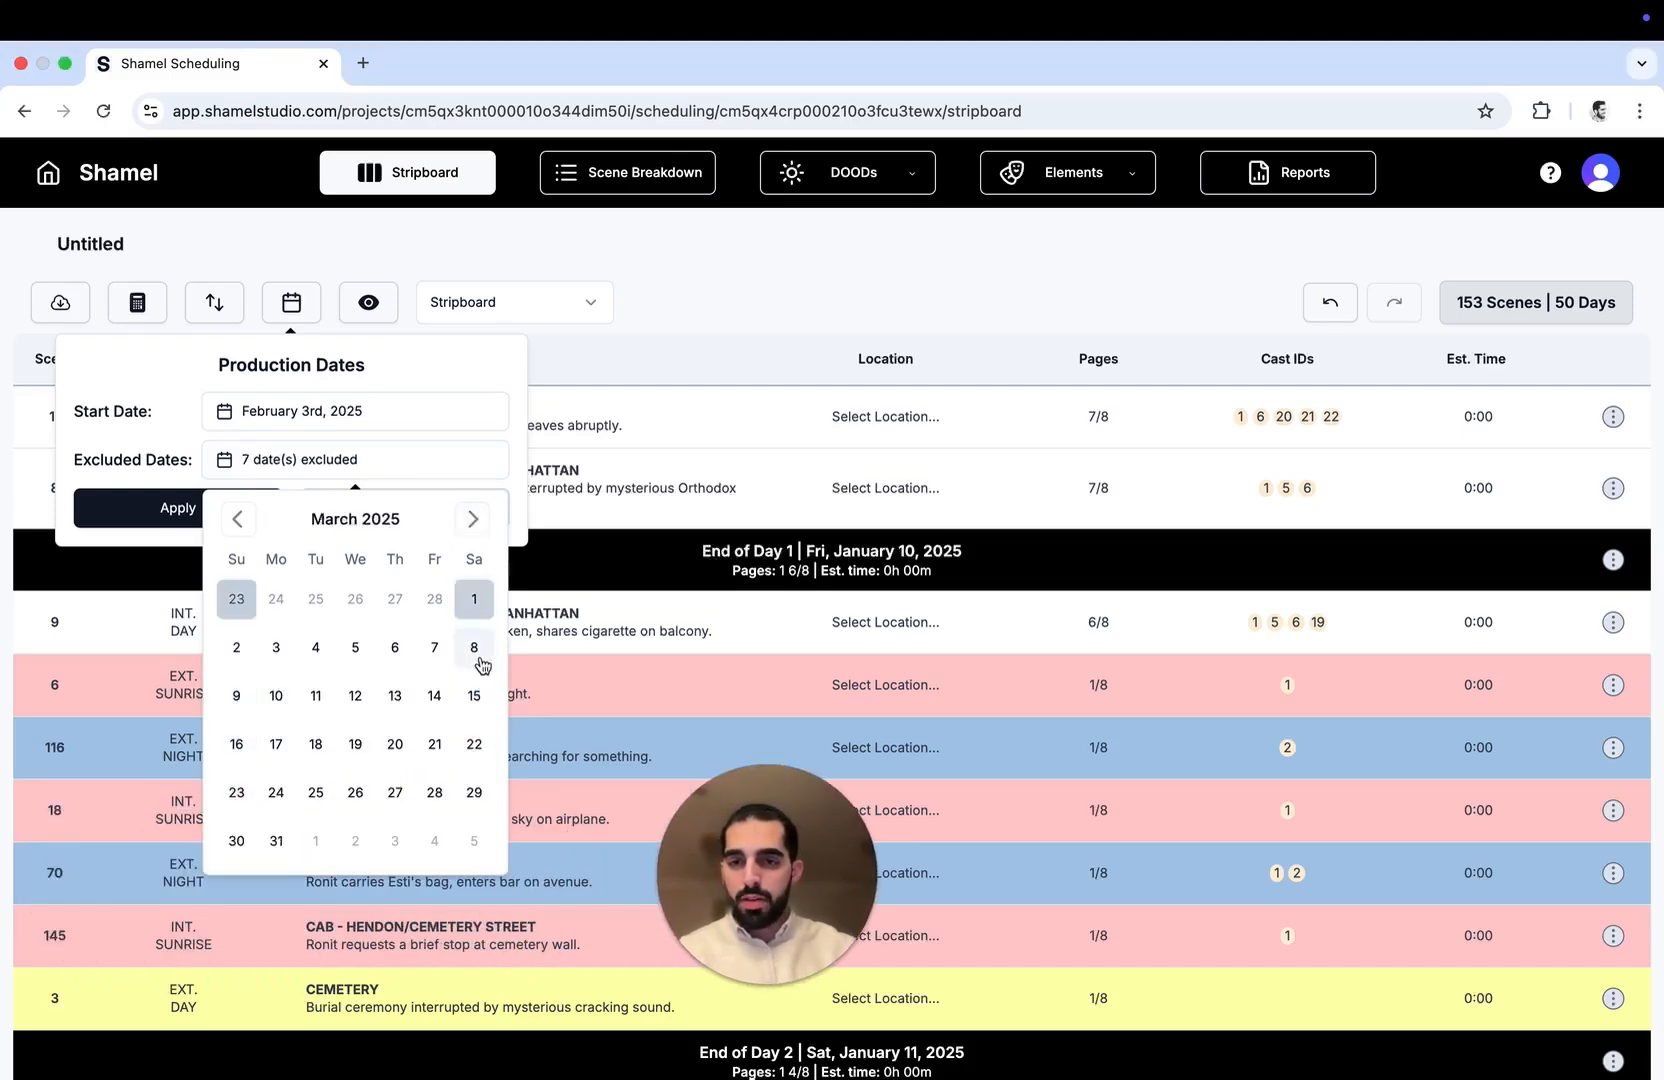
{"action": "left_click", "coordinate": [474, 647]}
{"action": "left_click", "coordinate": [474, 695]}
{"action": "left_click", "coordinate": [236, 647]}
{"action": "left_click", "coordinate": [236, 695]}
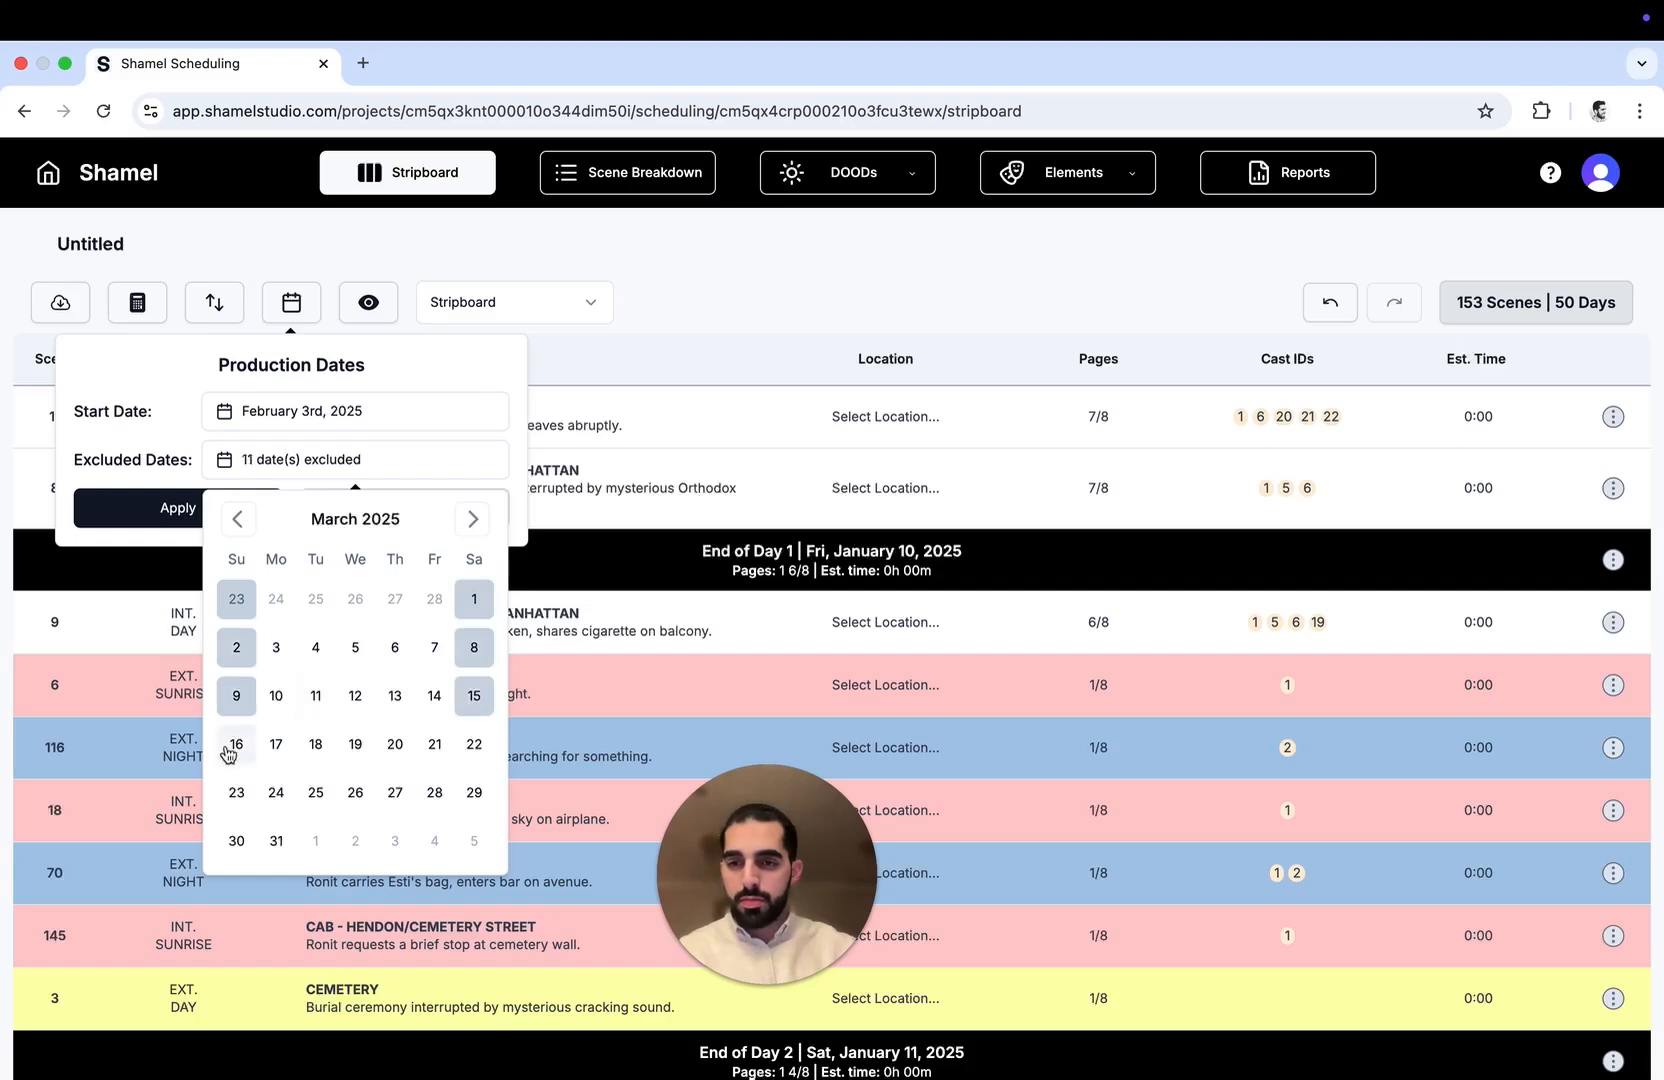
{"action": "left_click", "coordinate": [236, 743]}
{"action": "left_click", "coordinate": [170, 428]}
{"action": "left_click", "coordinate": [177, 507]}
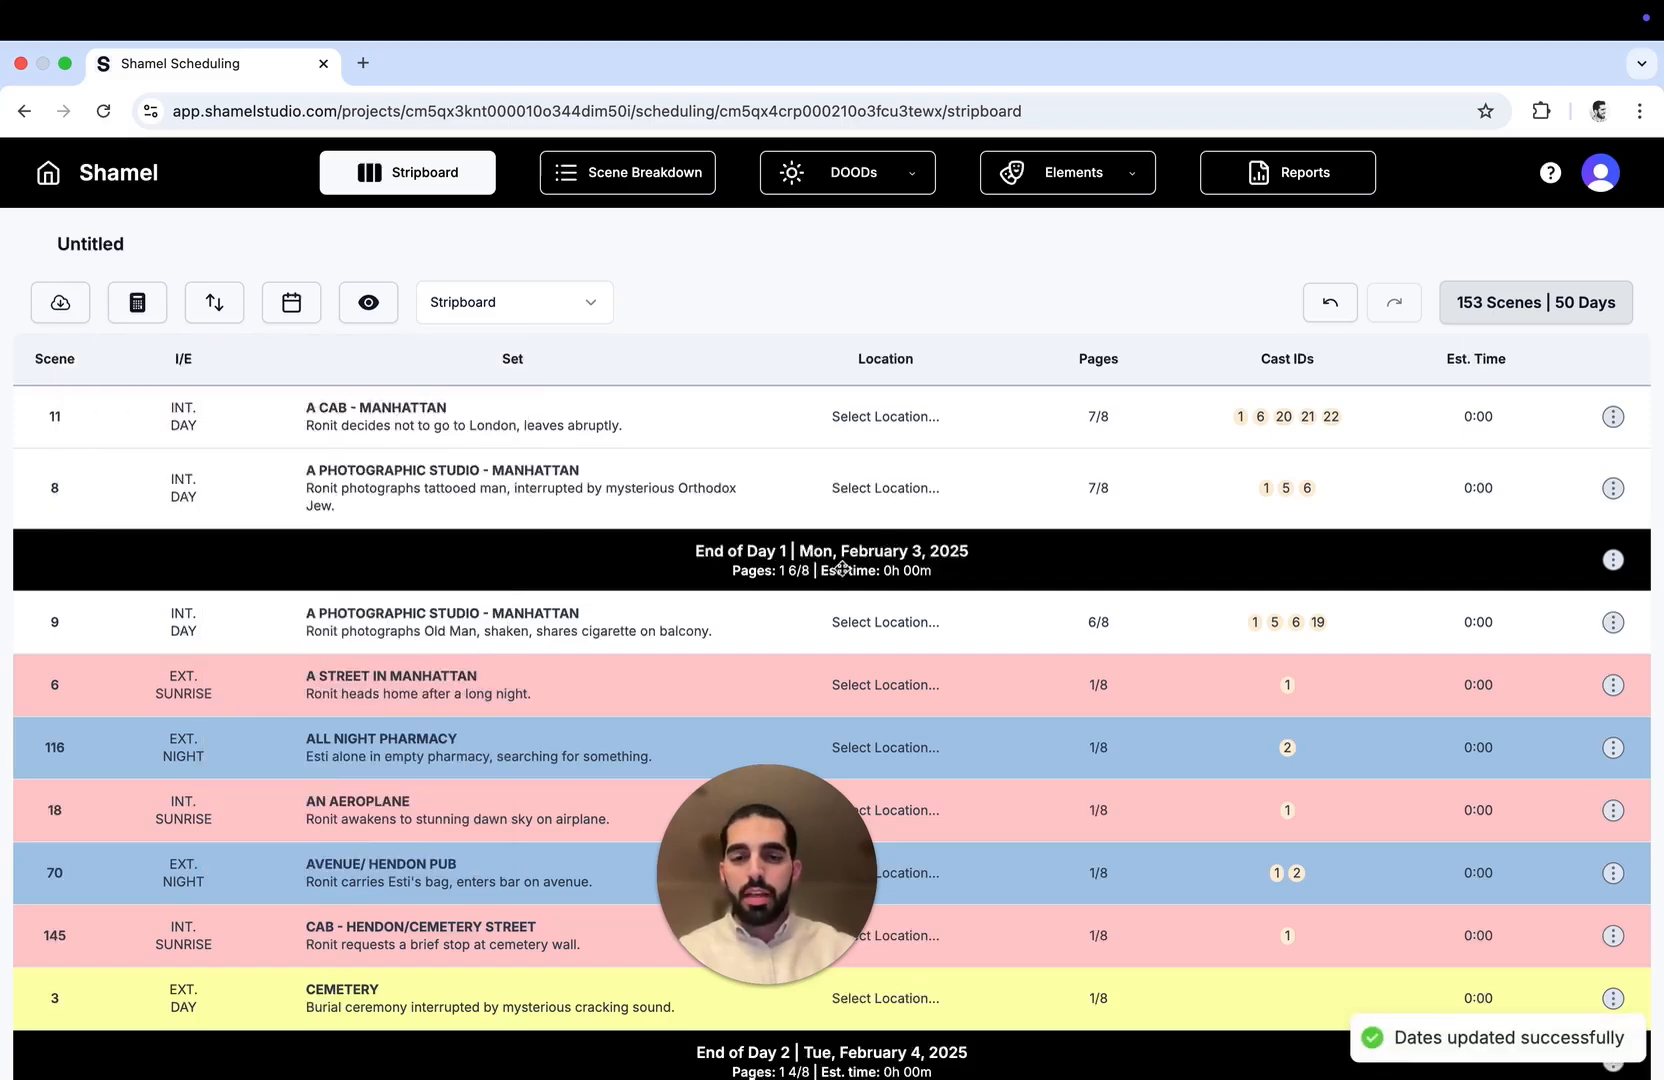
Preview the compact stripboard view, return to the normal view, and show the Comments column while hiding the Est. Time column
{"action": "left_click", "coordinate": [368, 301]}
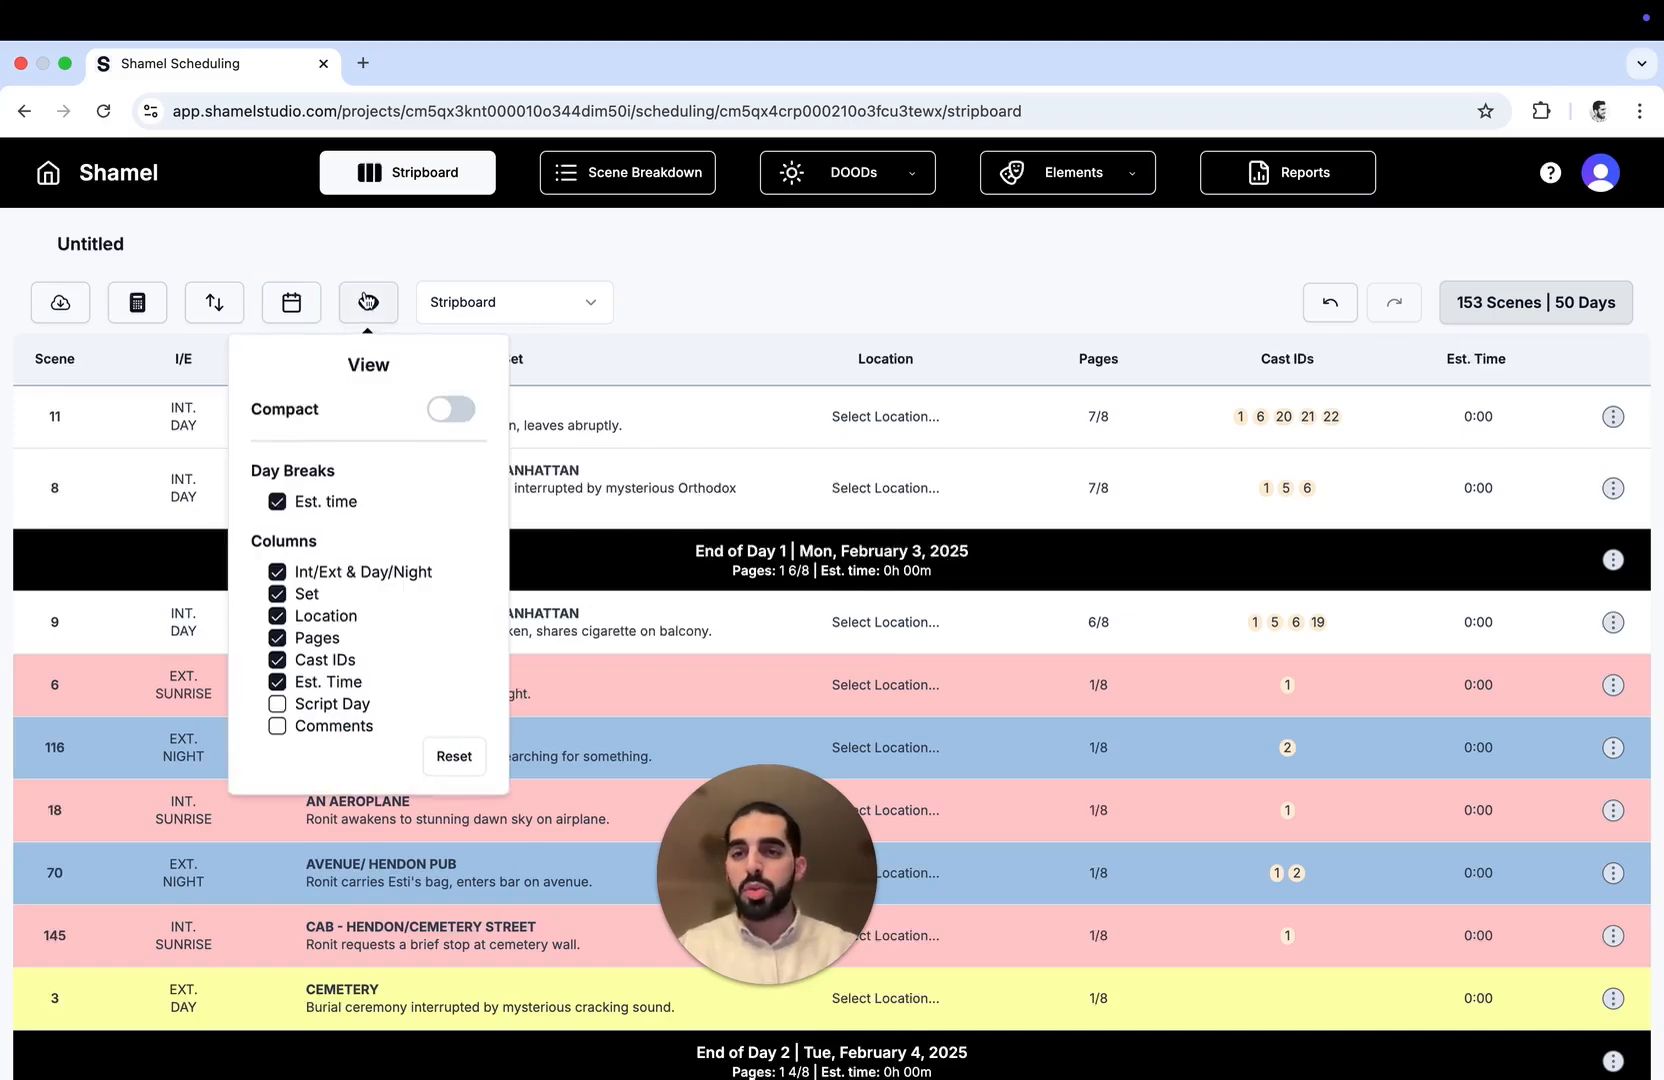
{"action": "left_click", "coordinate": [441, 412]}
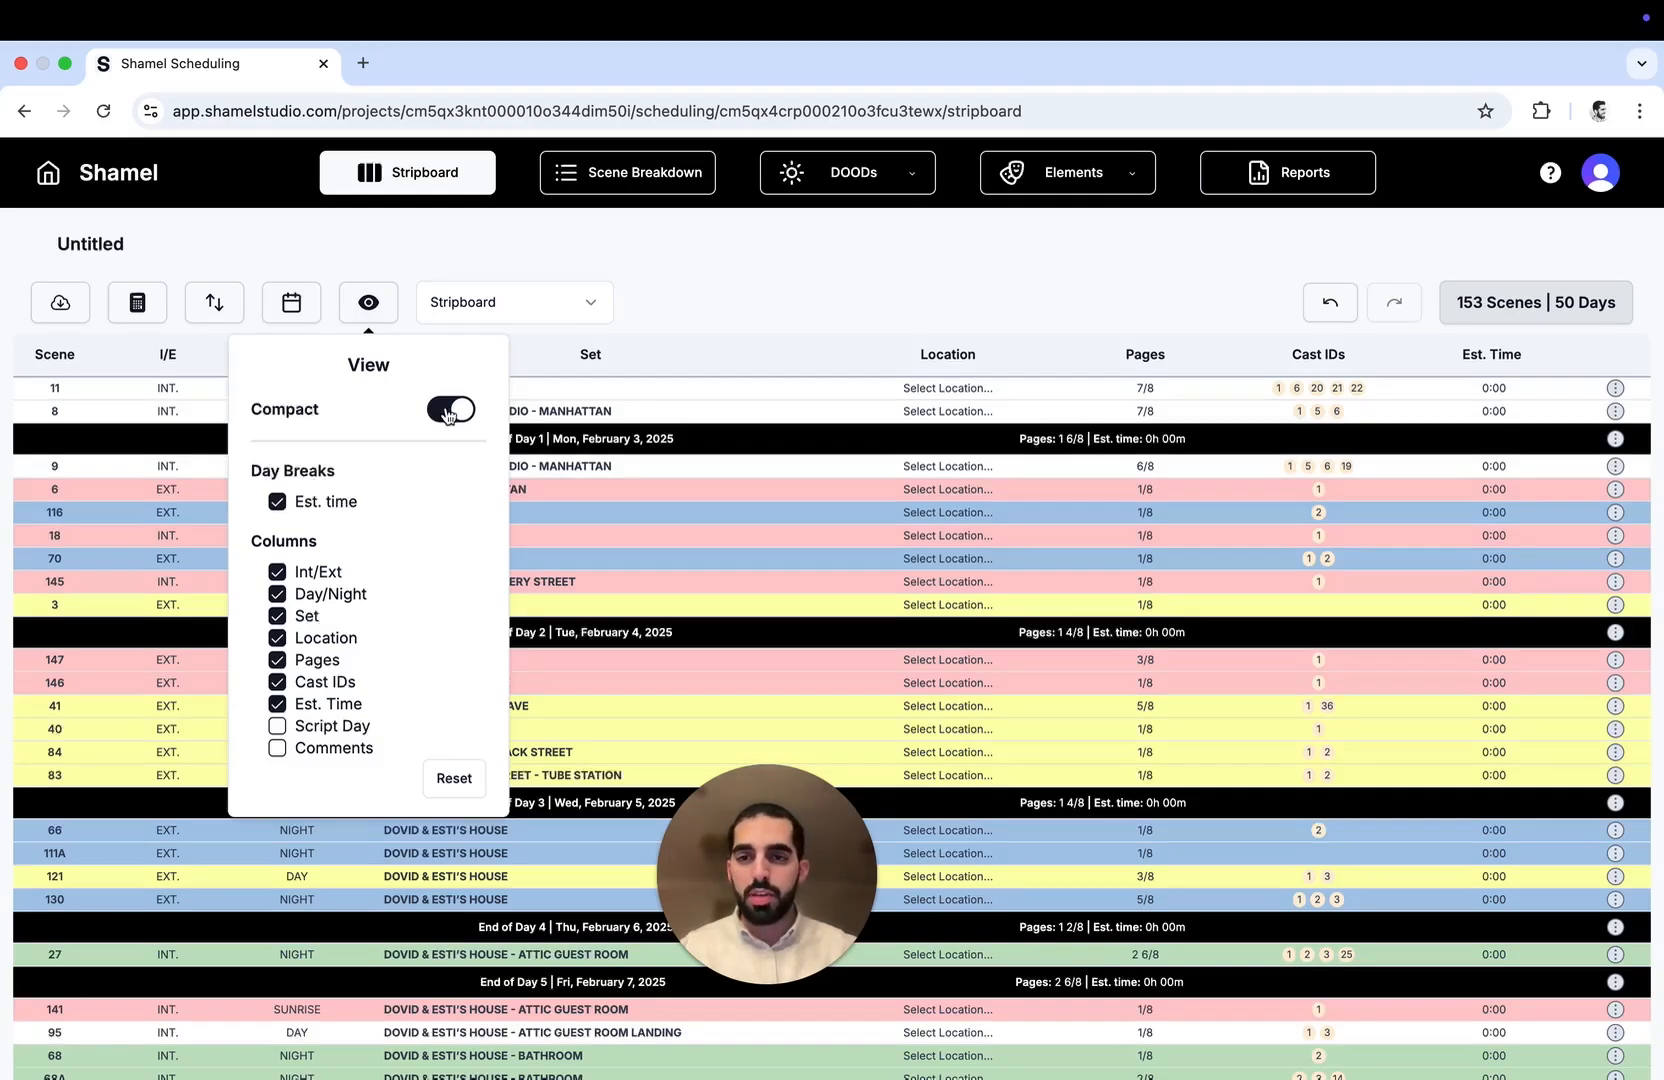
{"action": "left_click", "coordinate": [447, 412]}
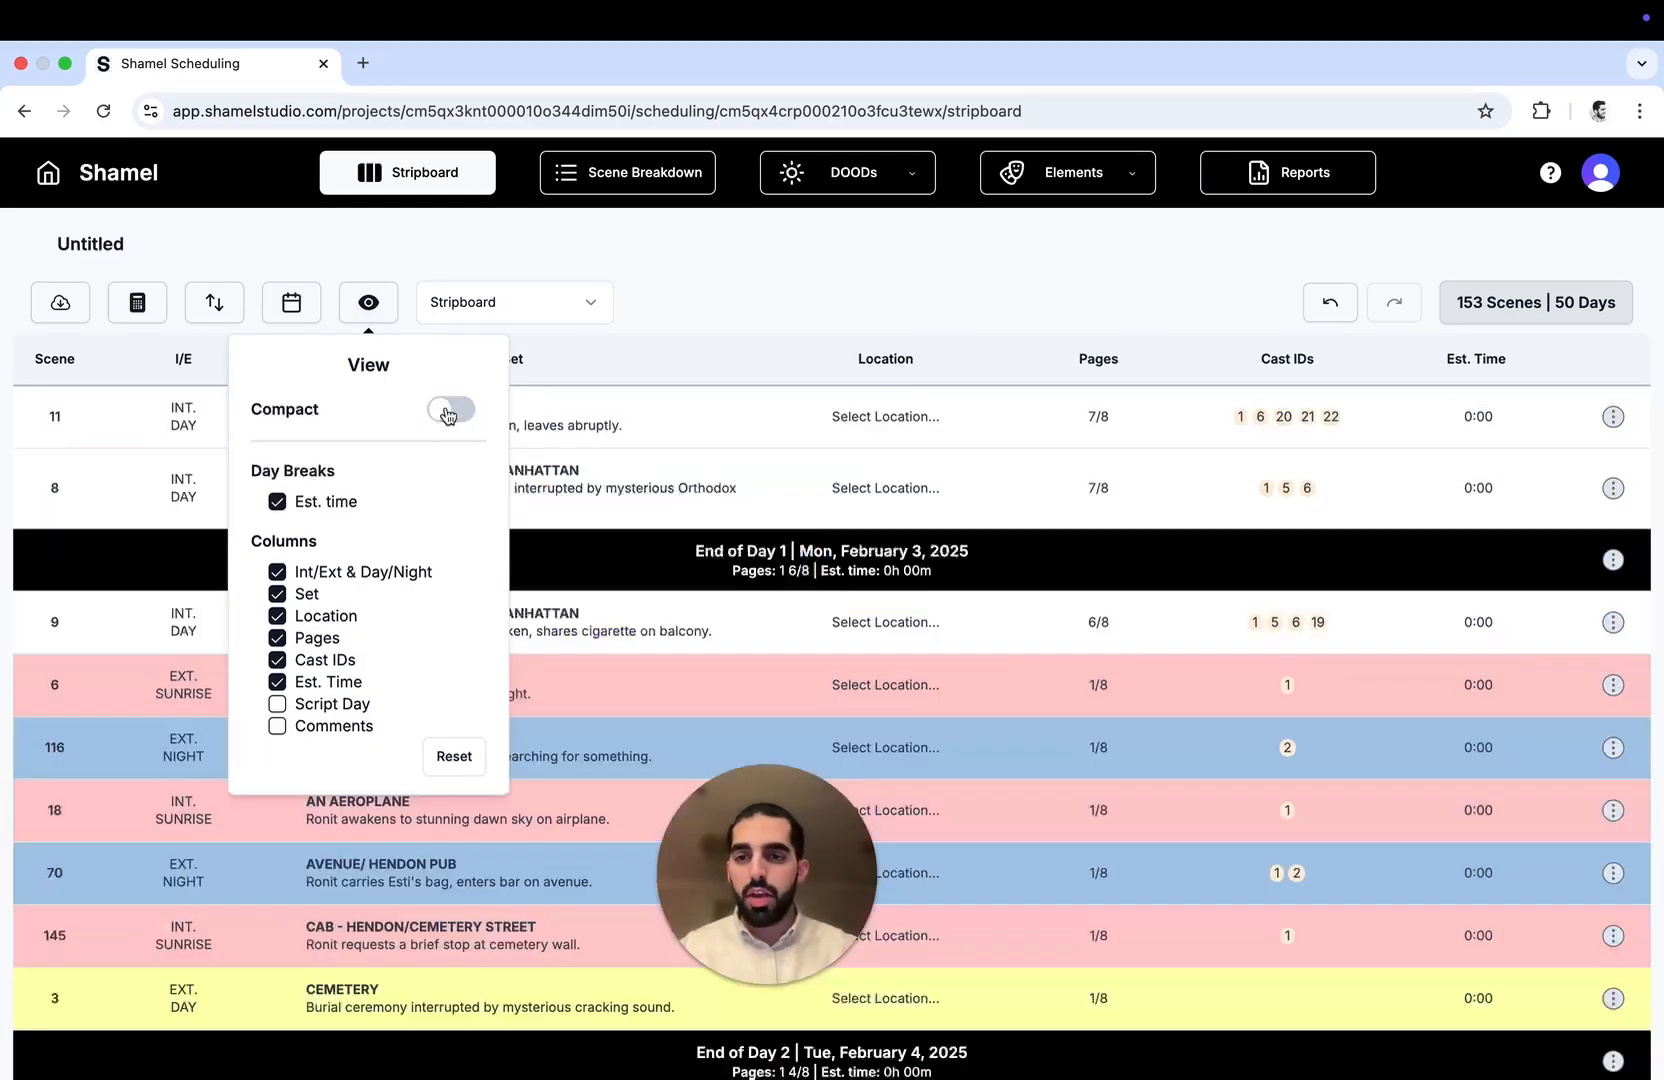
{"action": "left_click", "coordinate": [277, 727]}
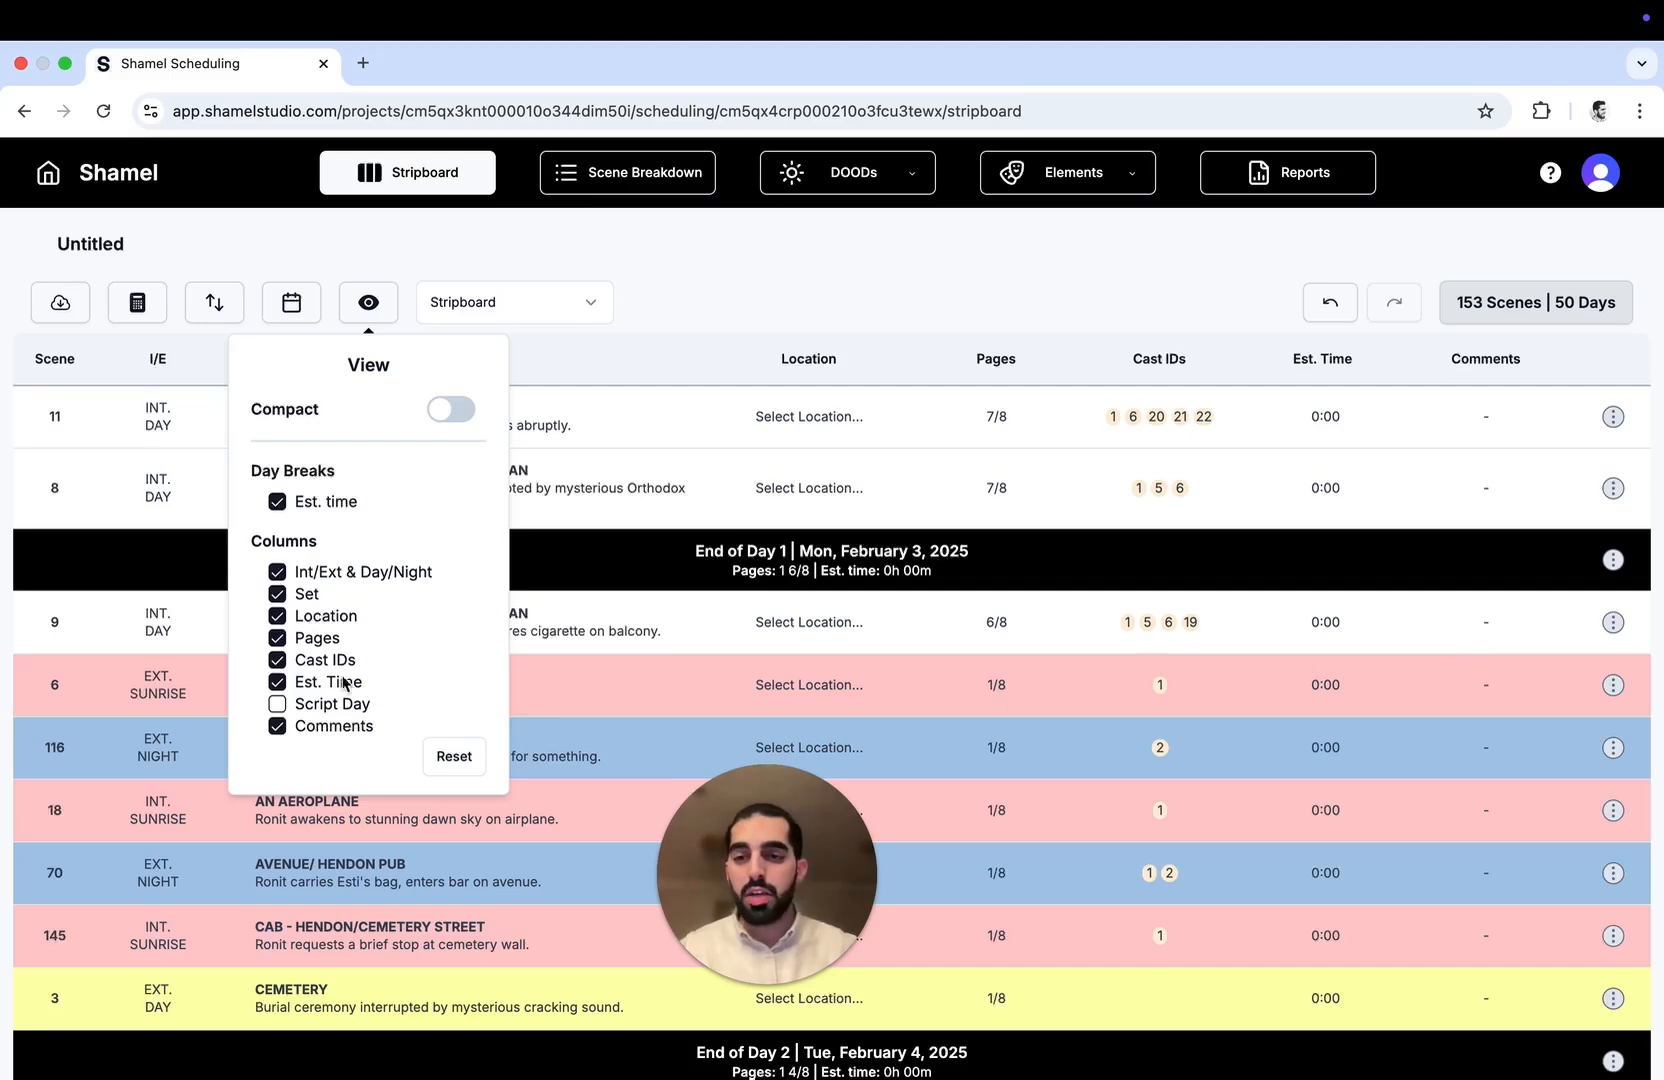
{"action": "left_click", "coordinate": [278, 684]}
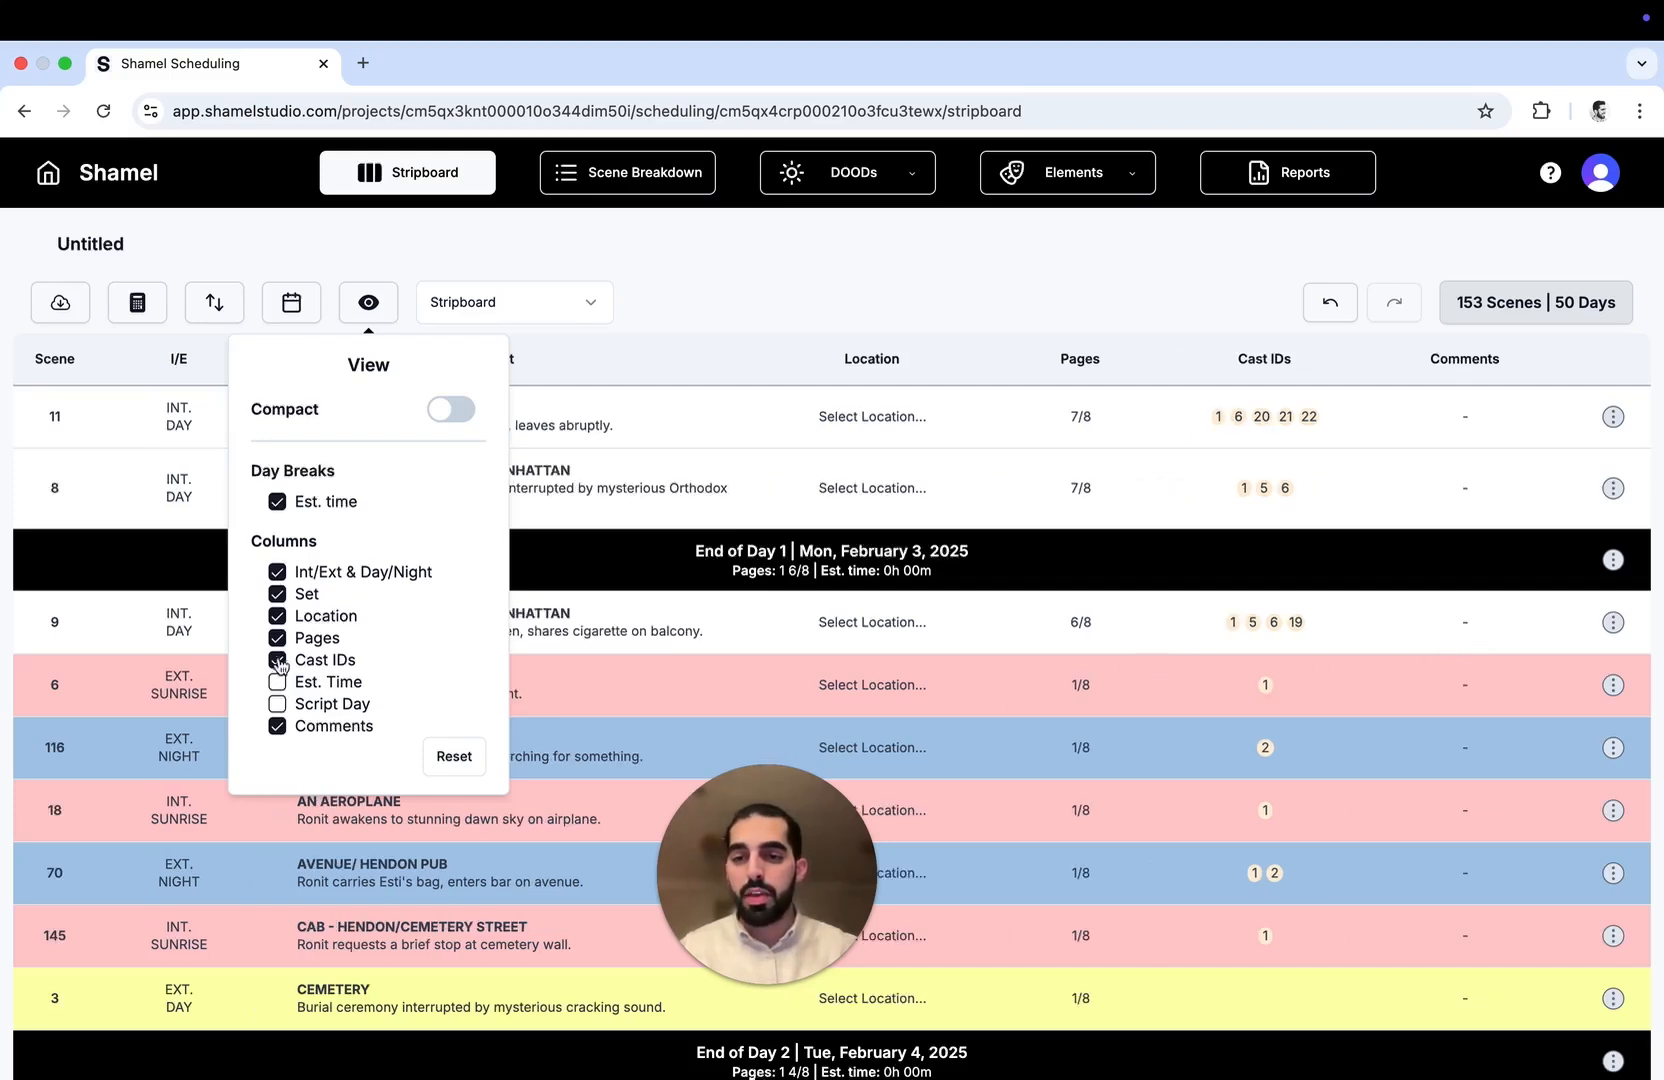
{"action": "left_click", "coordinate": [447, 241]}
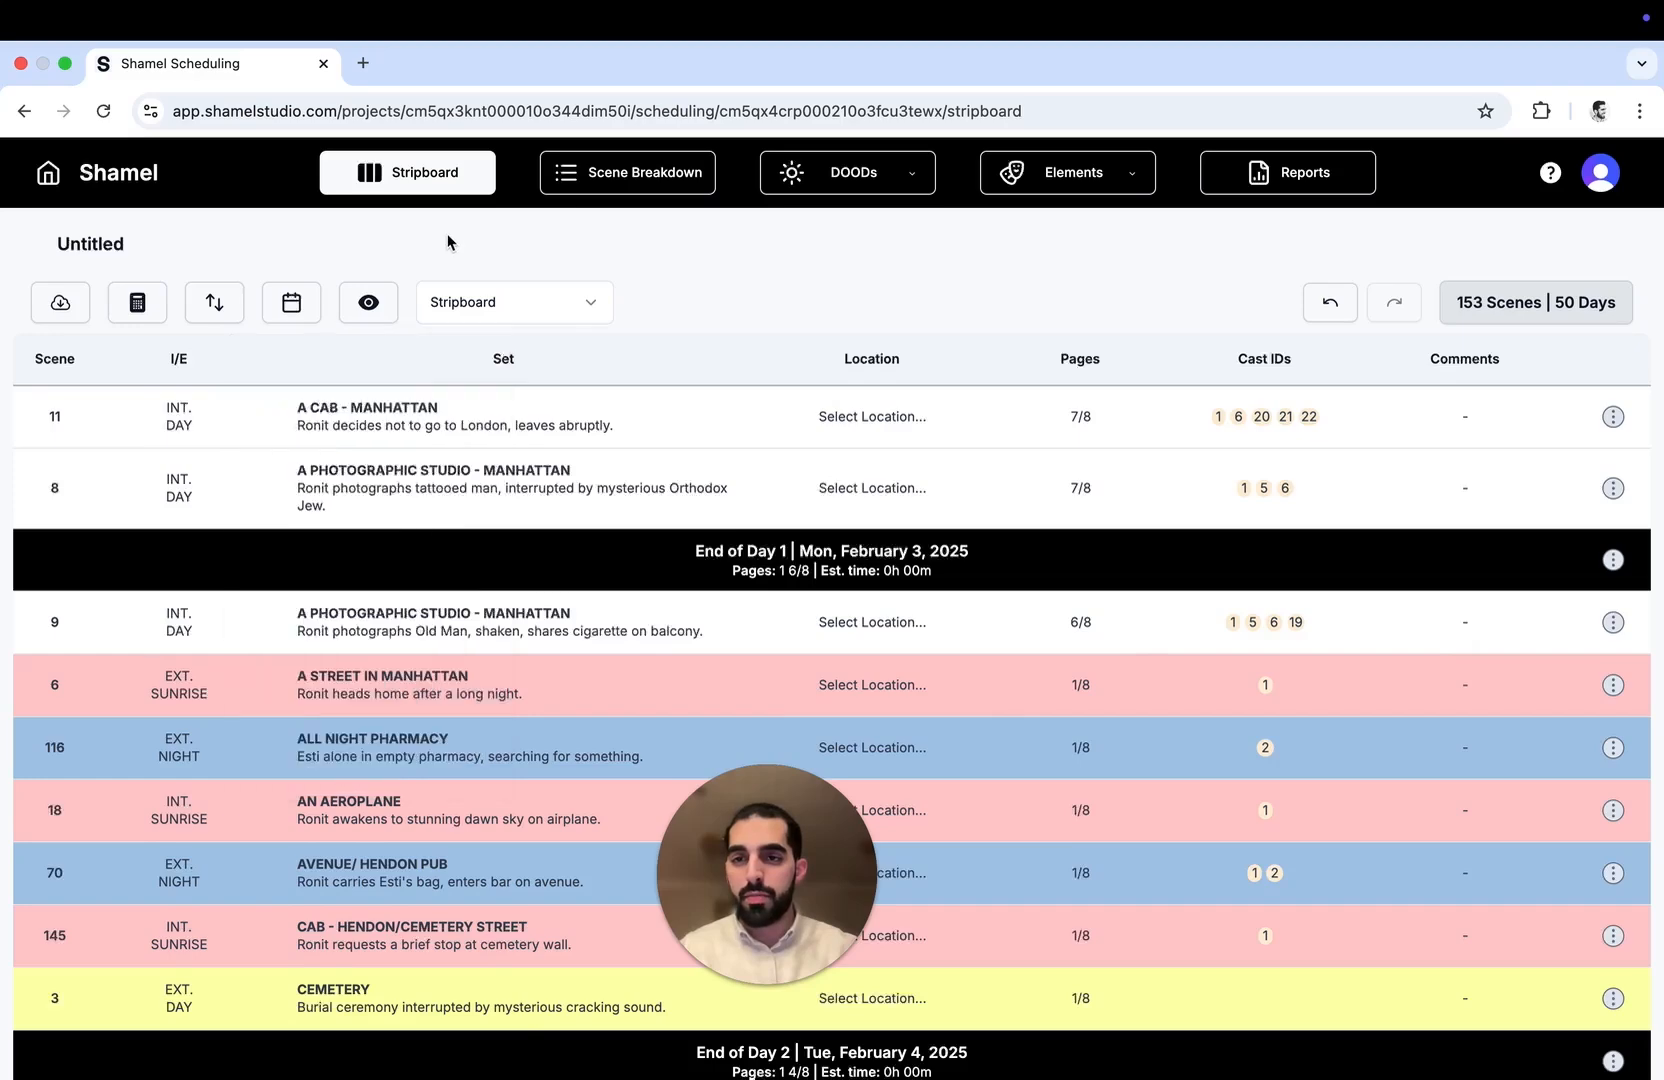
Review the stripboard's export preview, including the cast member list and layout options, and close it without downloading
{"action": "left_click", "coordinate": [60, 302]}
{"action": "scroll", "coordinate": [254, 430], "scroll_direction": "down", "scroll_amount": 6}
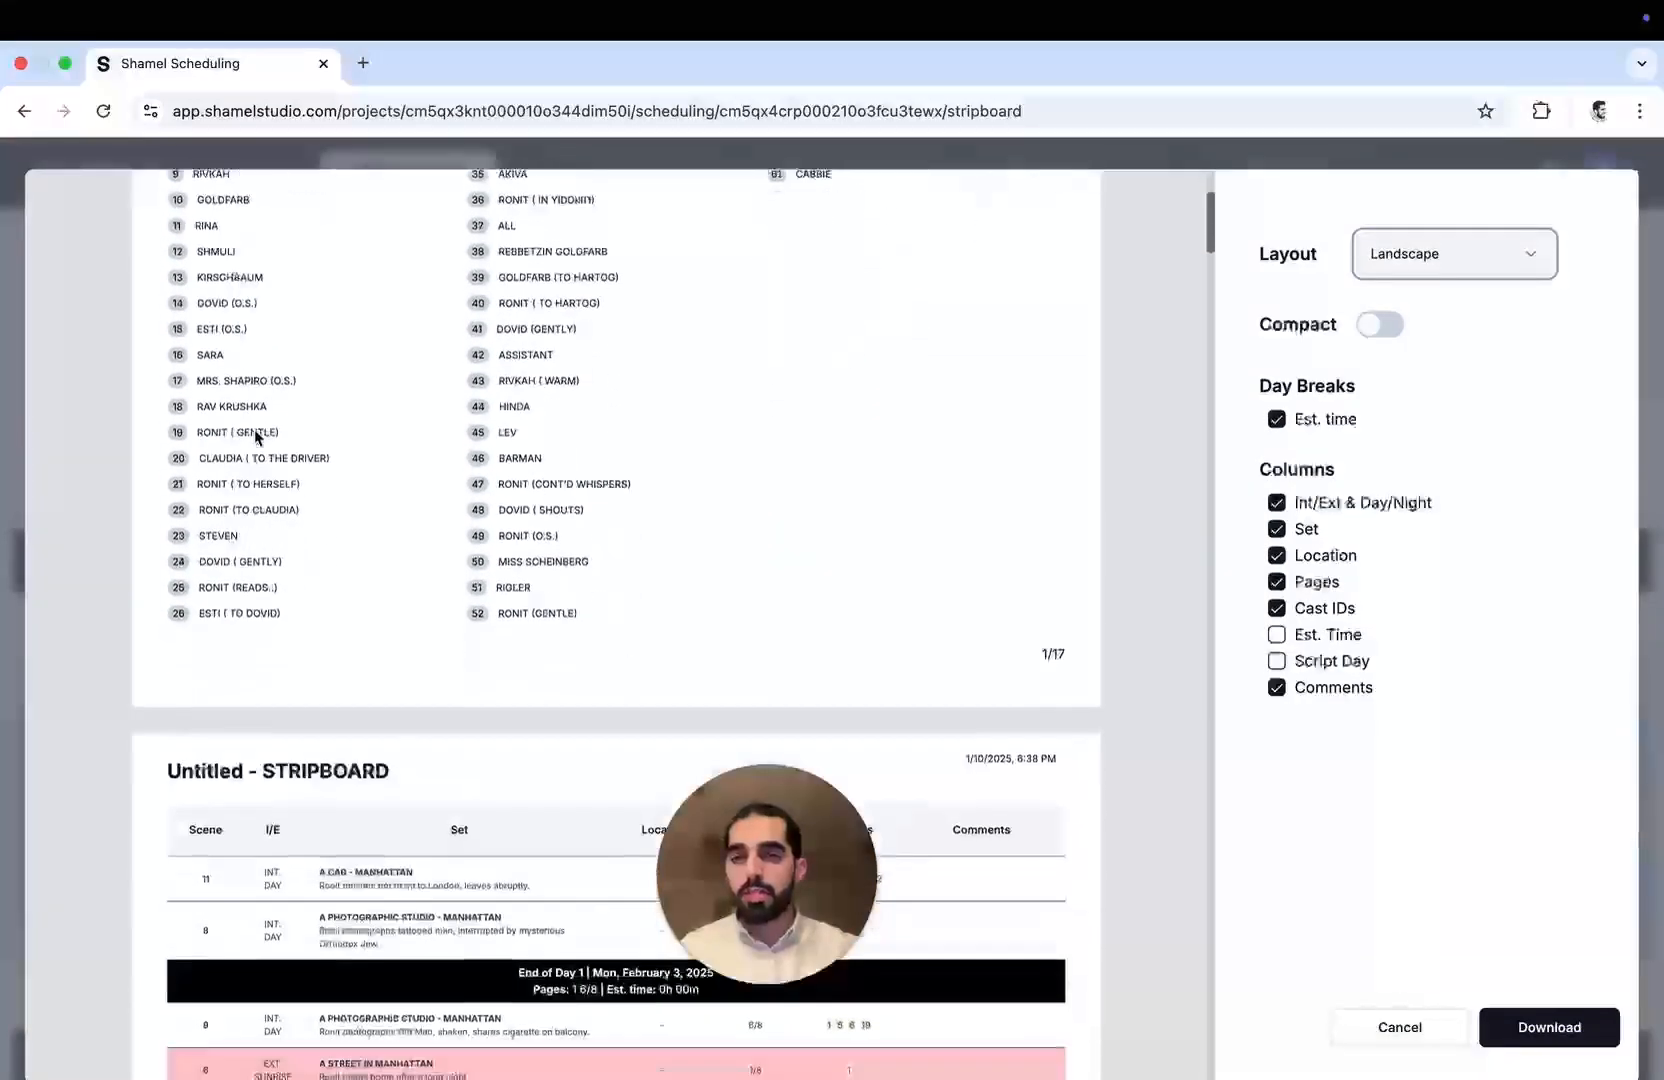
{"action": "scroll", "coordinate": [254, 460], "scroll_direction": "down", "scroll_amount": 3}
{"action": "scroll", "coordinate": [254, 464], "scroll_direction": "up", "scroll_amount": 9}
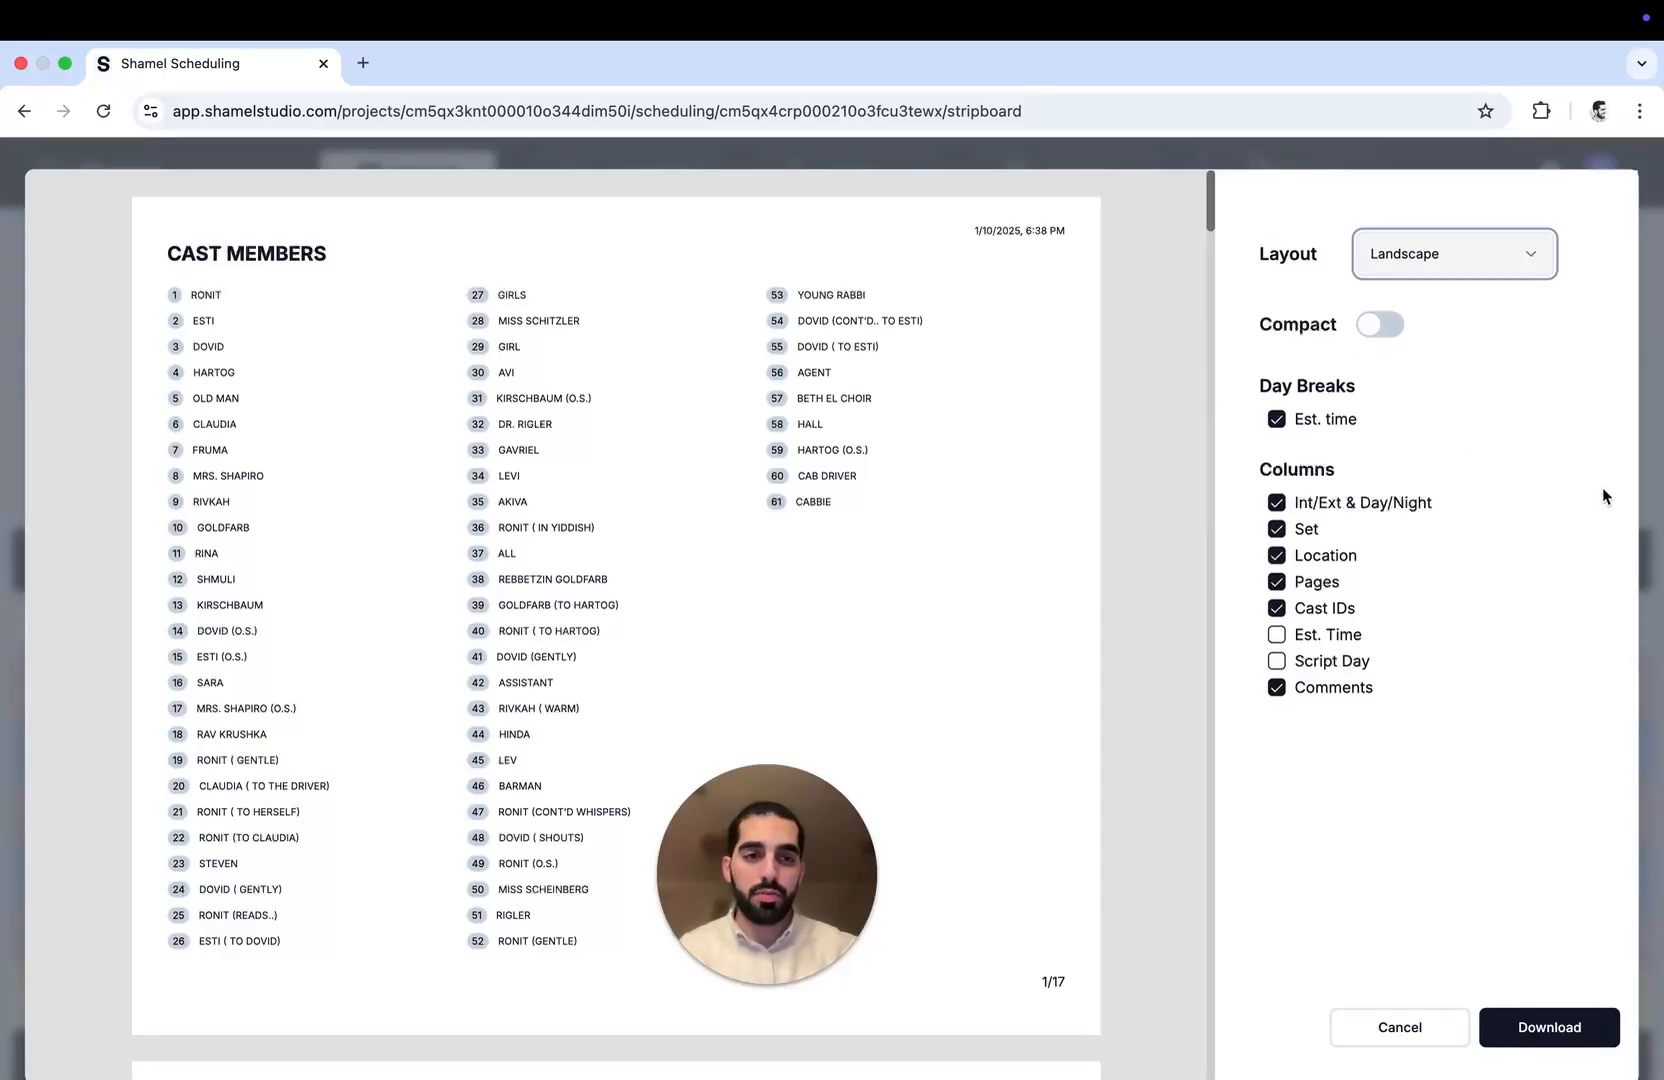
{"action": "left_click", "coordinate": [1652, 449]}
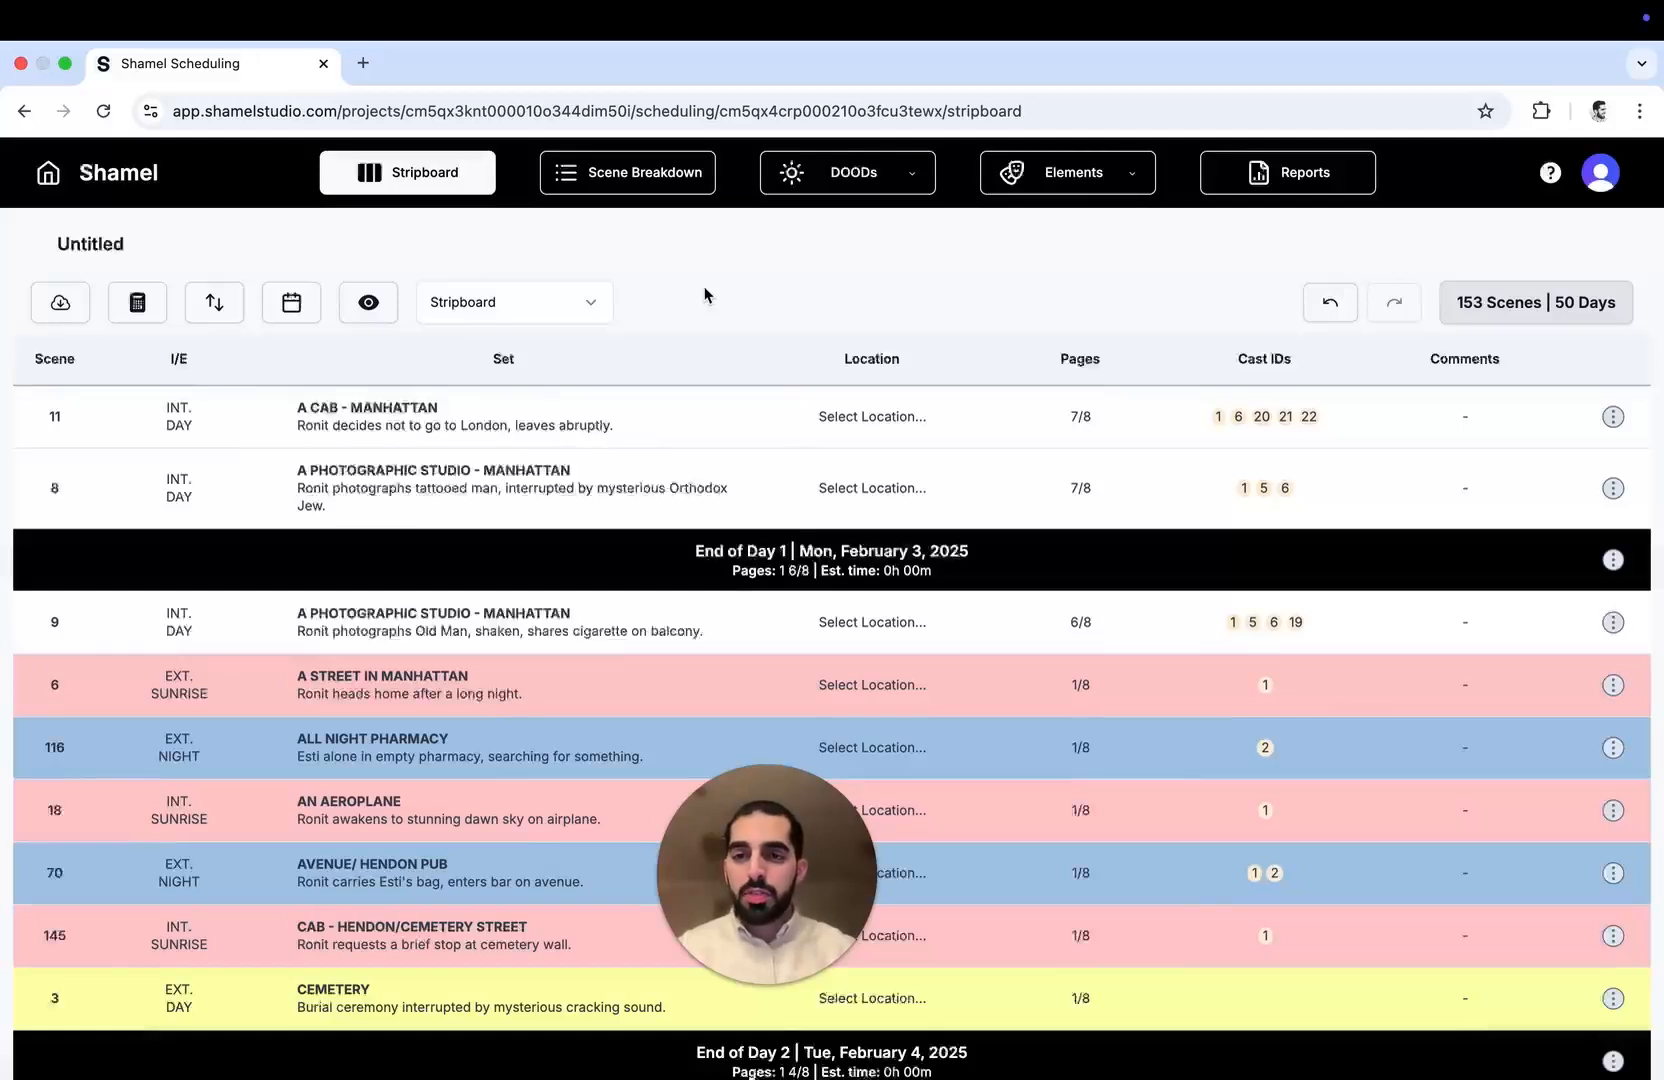
Reorder the Day 2 scene strips, placing scene 70 between scenes 145 and 3
{"action": "left_click", "coordinate": [754, 636]}
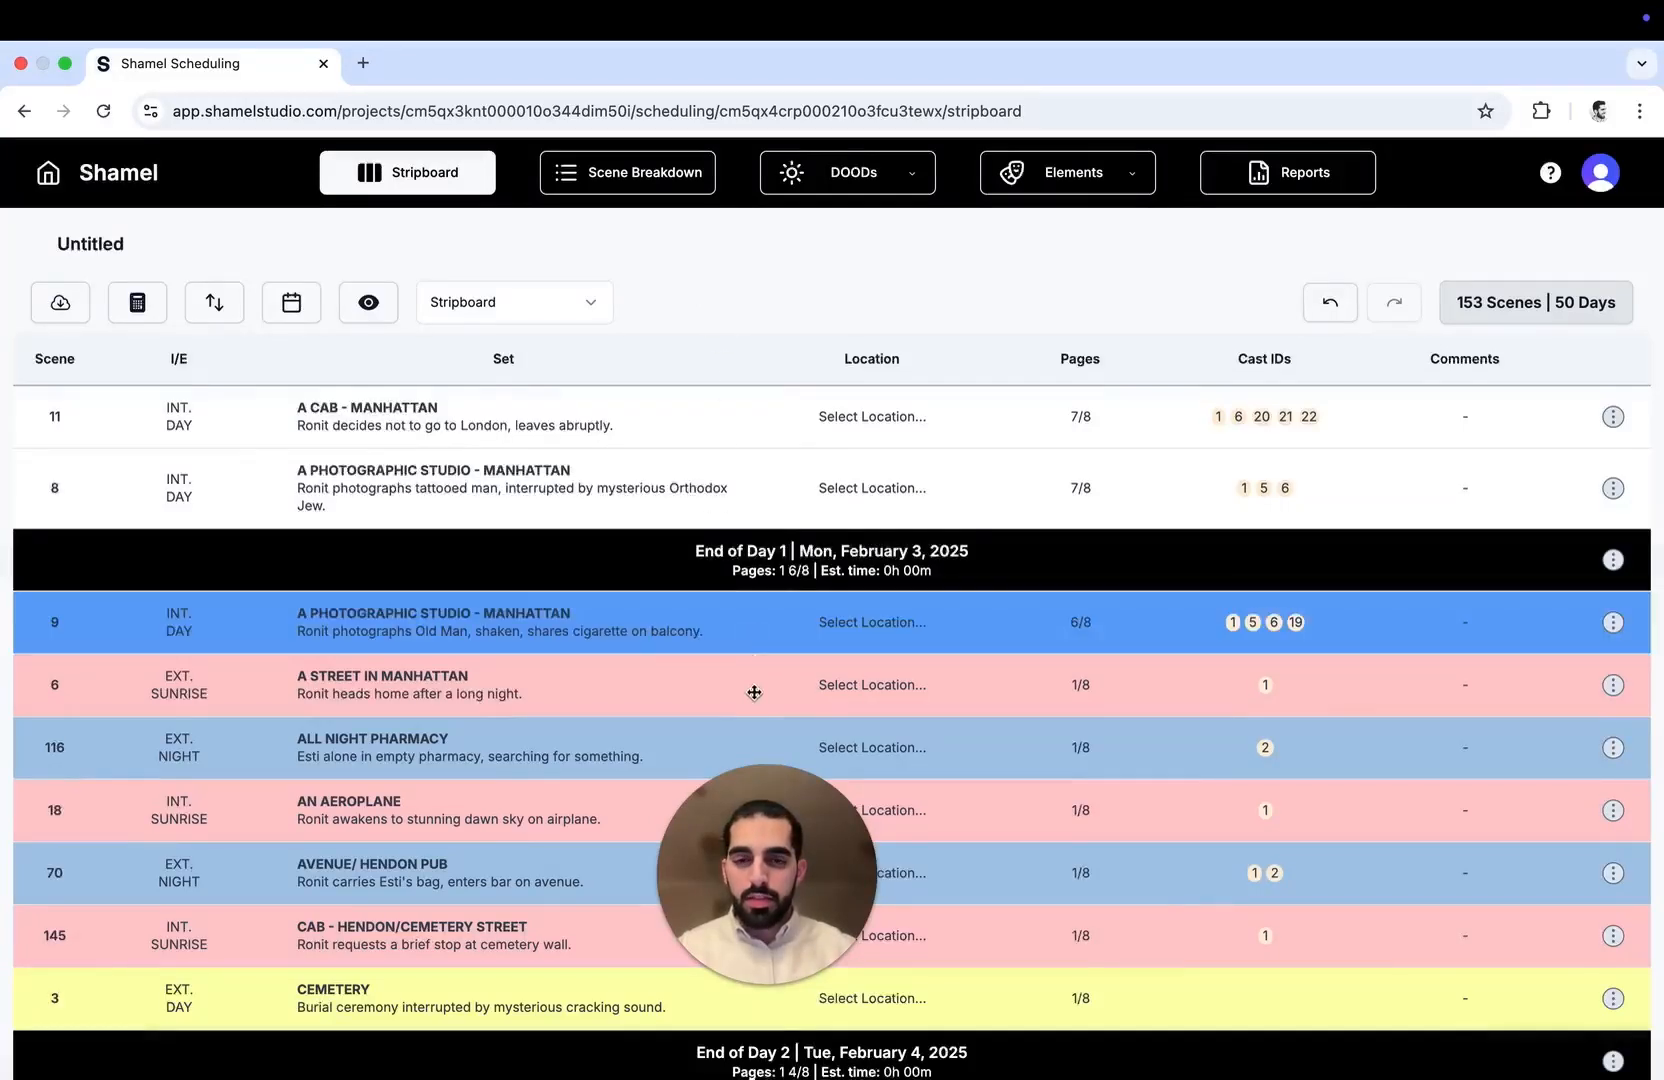
{"action": "left_click_drag", "start_coordinate": [754, 692], "coordinate": [713, 635]}
{"action": "scroll", "coordinate": [709, 732], "scroll_direction": "down", "scroll_amount": 5}
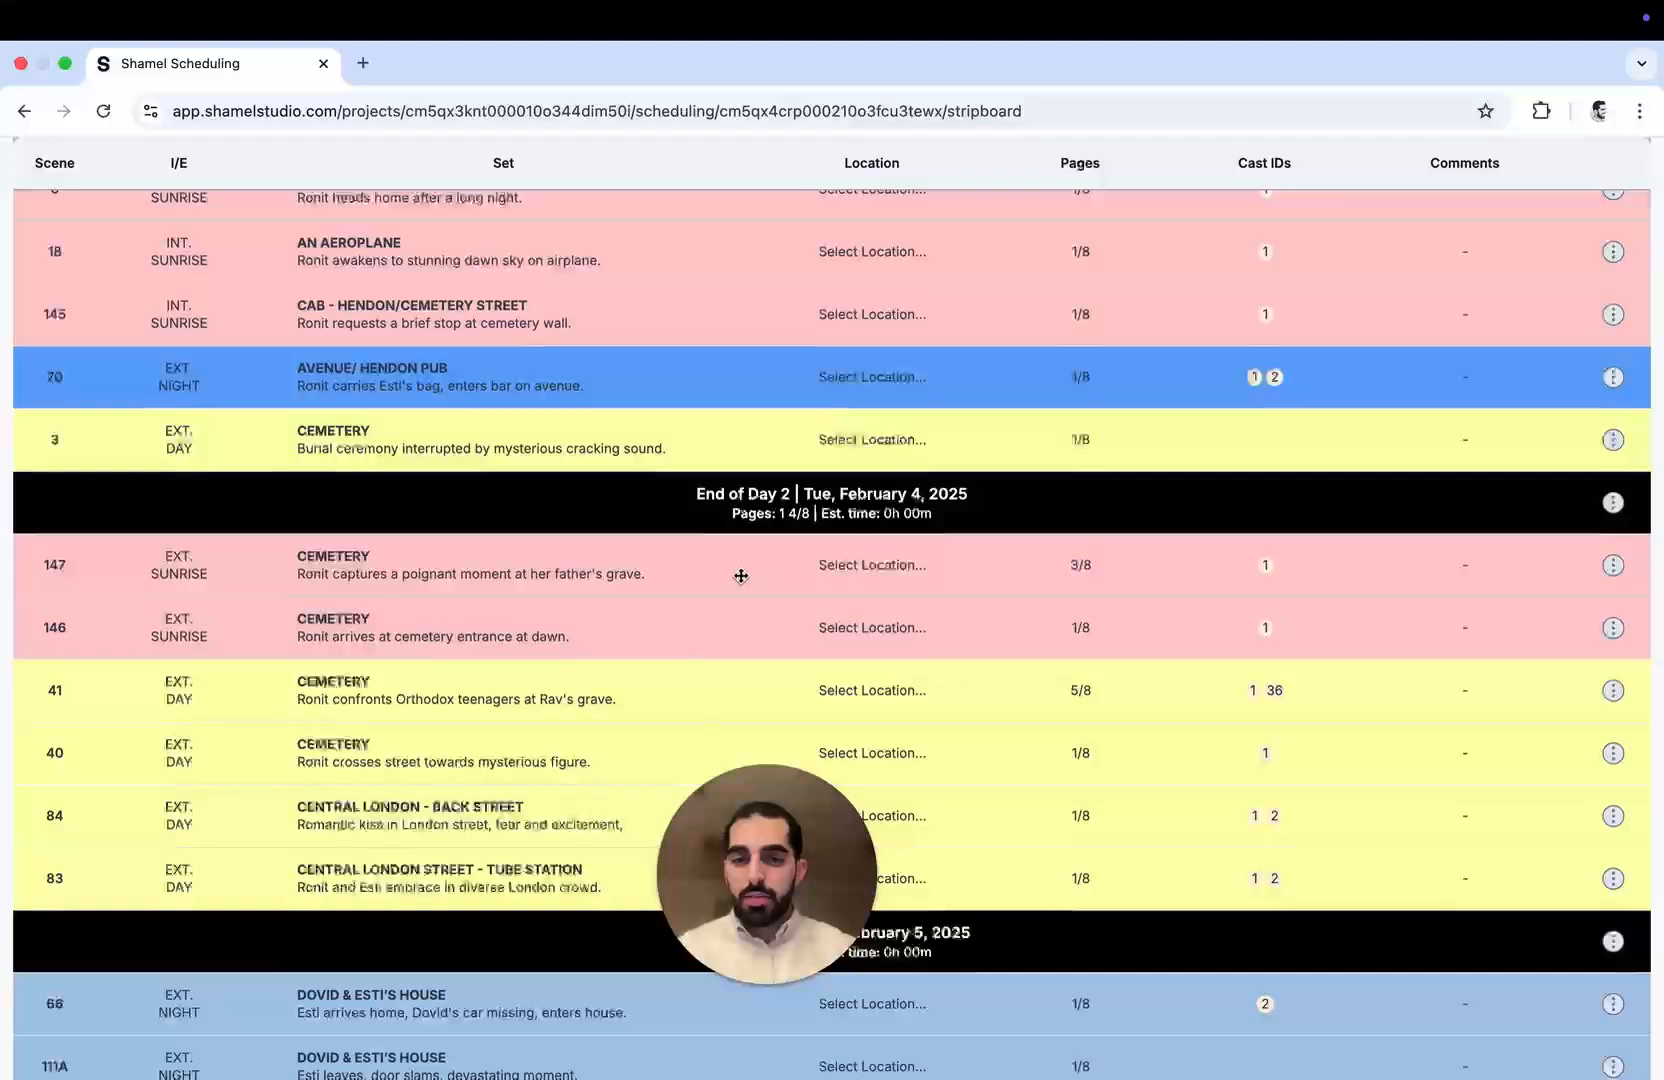
Select the run of scenes 147 to 40, and instead move scenes 70, 146 and 40 together between scenes 147 and 41
{"action": "left_click", "coordinate": [741, 576]}
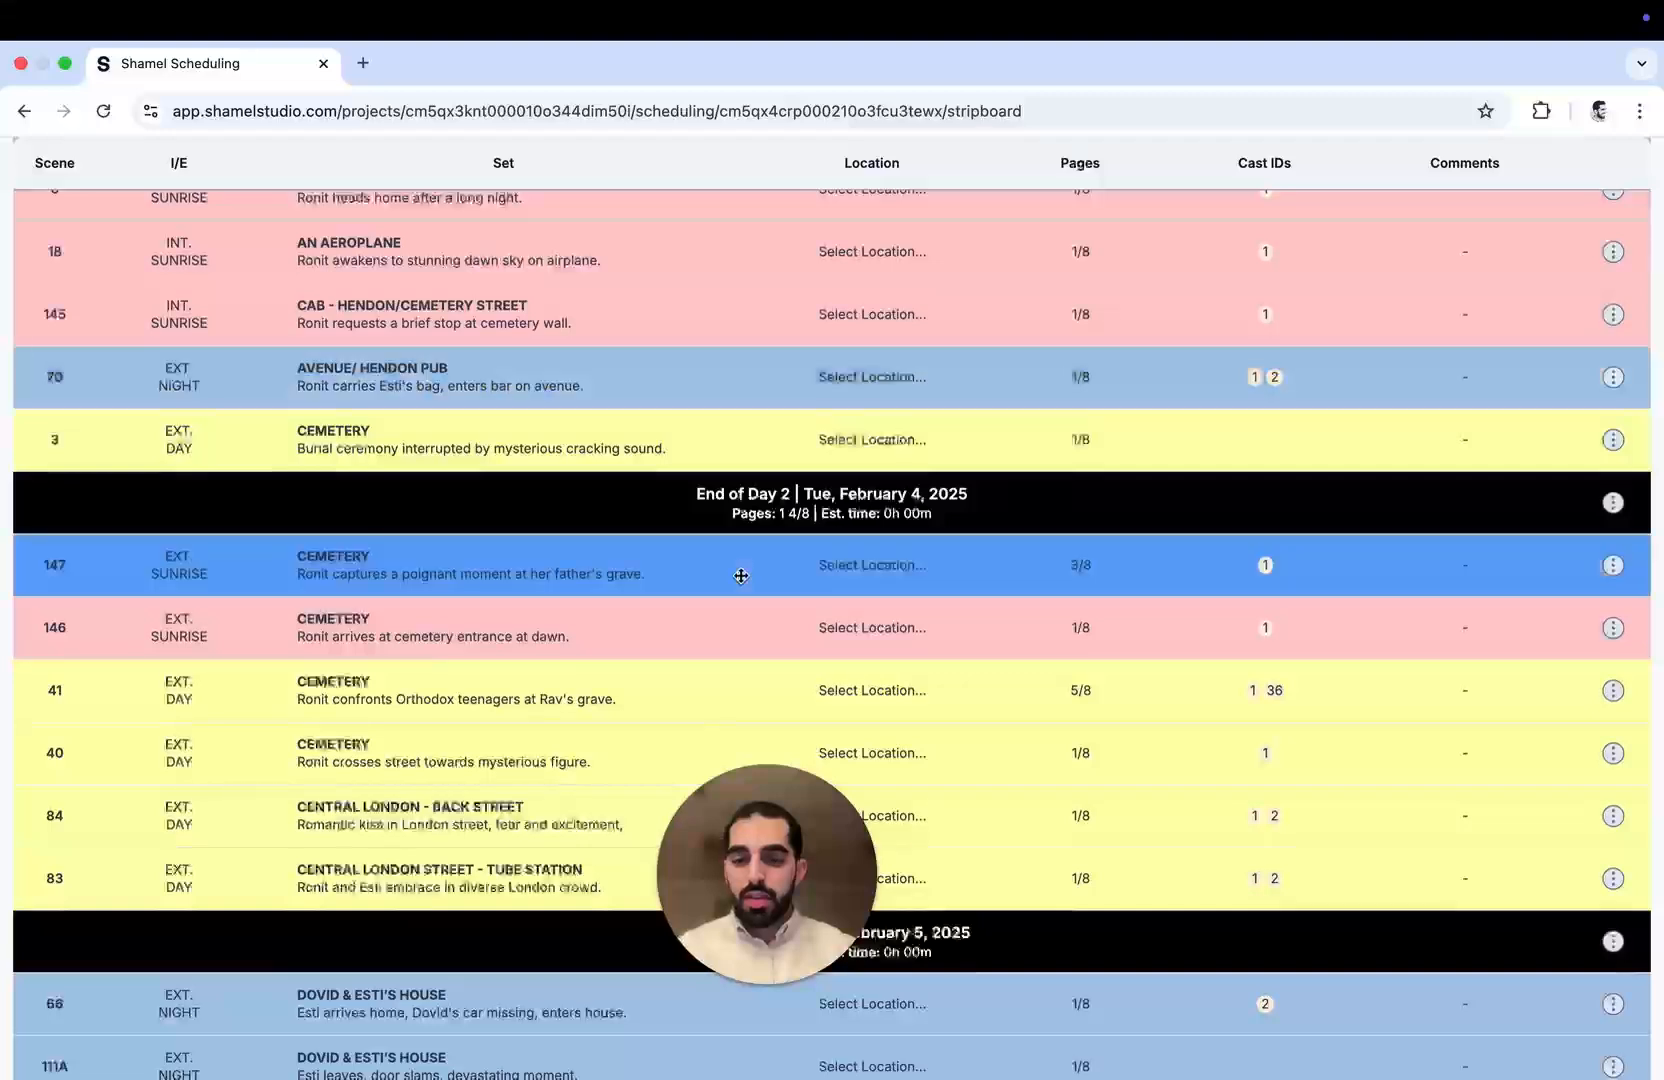
{"action": "left_click", "coordinate": [660, 762], "text": "shift"}
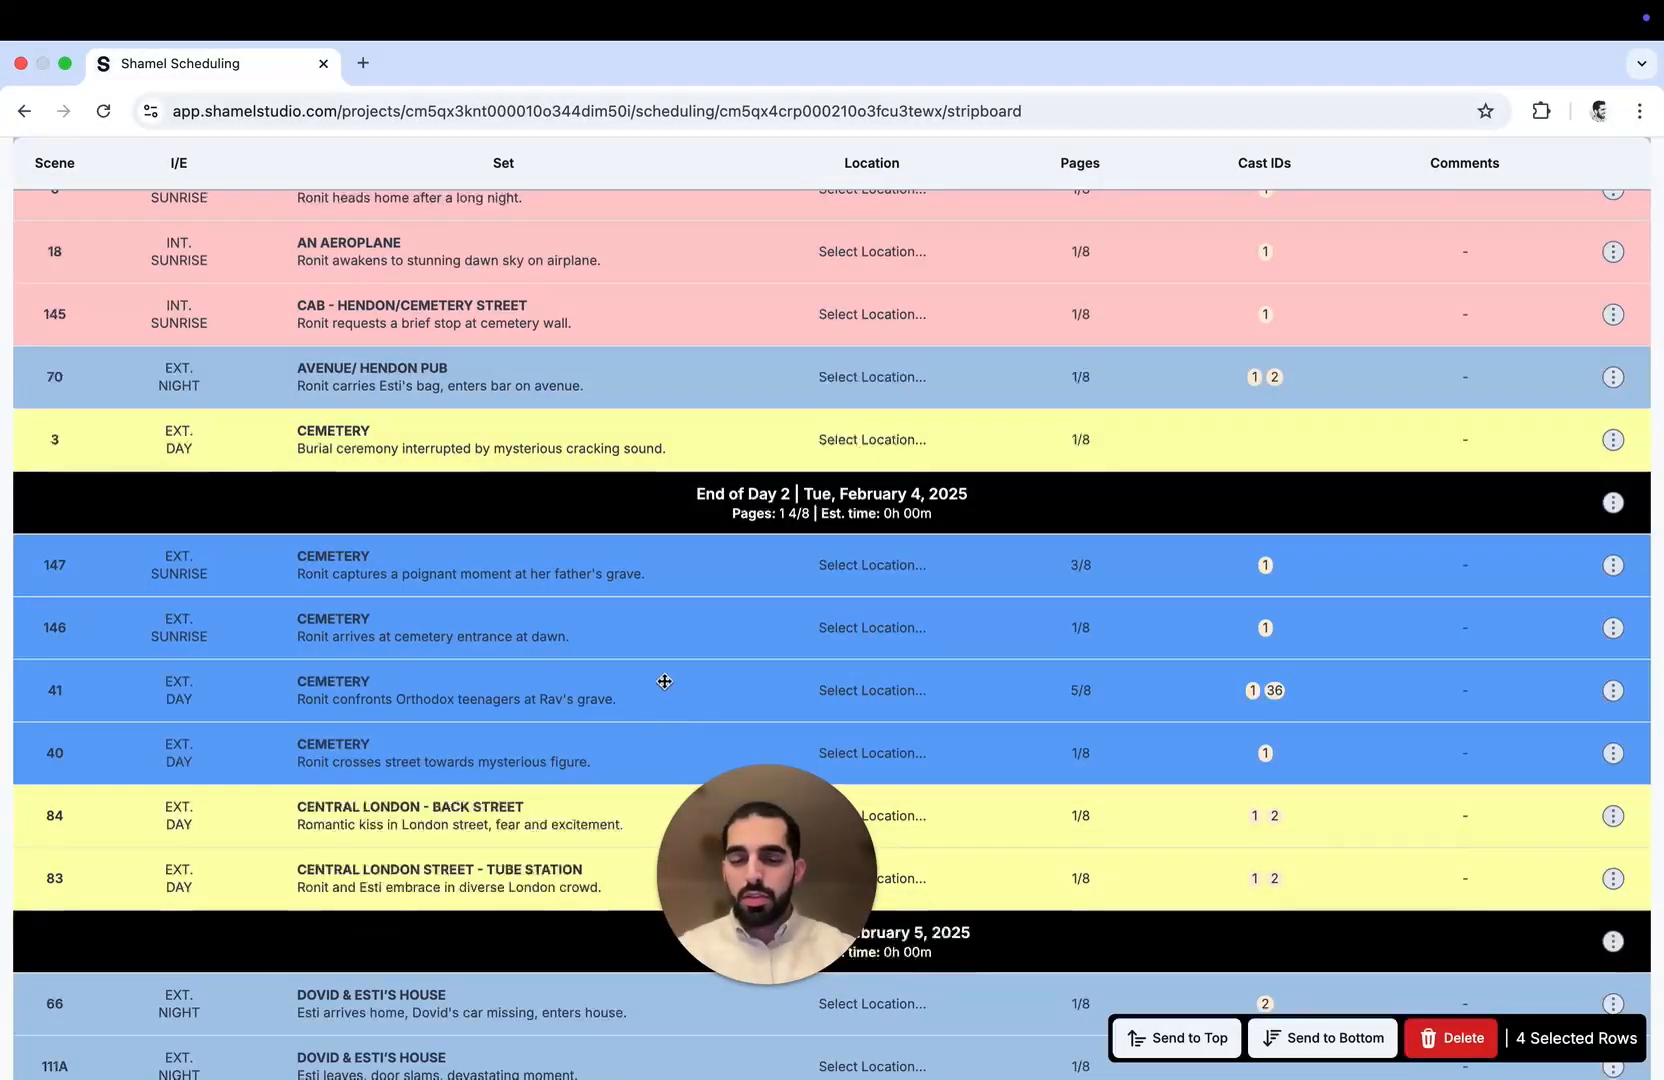
{"action": "left_click", "coordinate": [691, 390]}
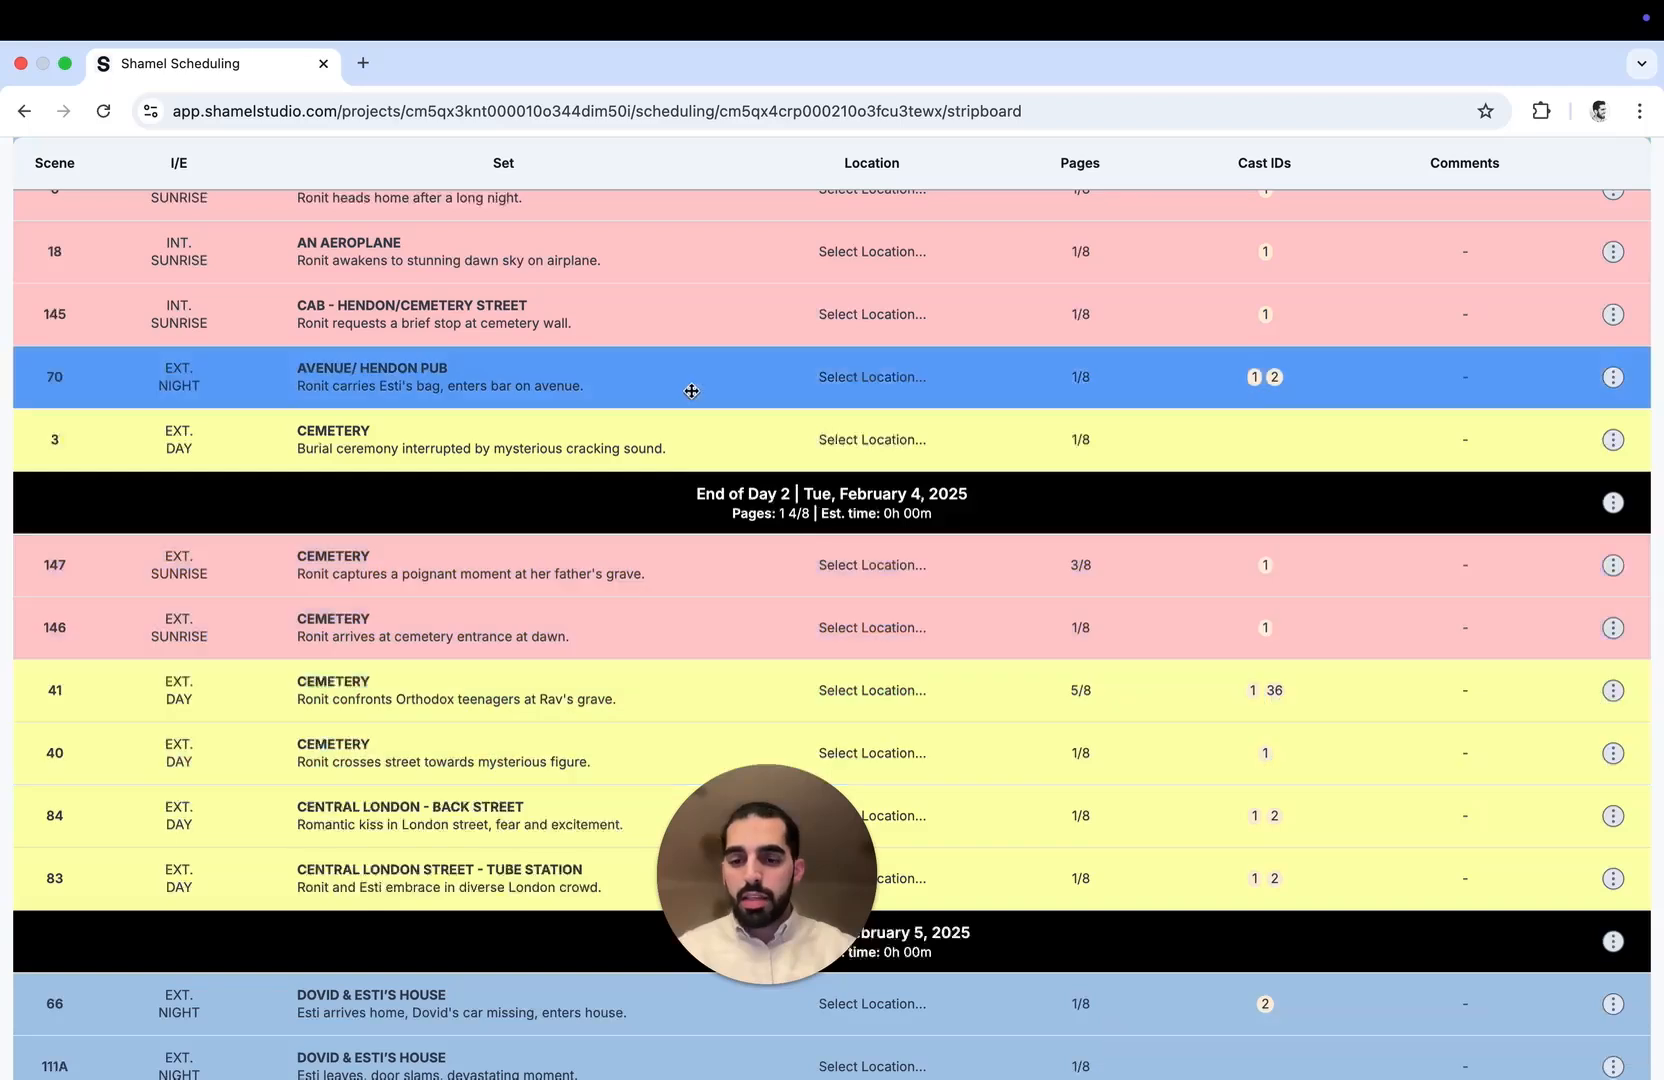
{"action": "left_click", "coordinate": [701, 623], "text": "super"}
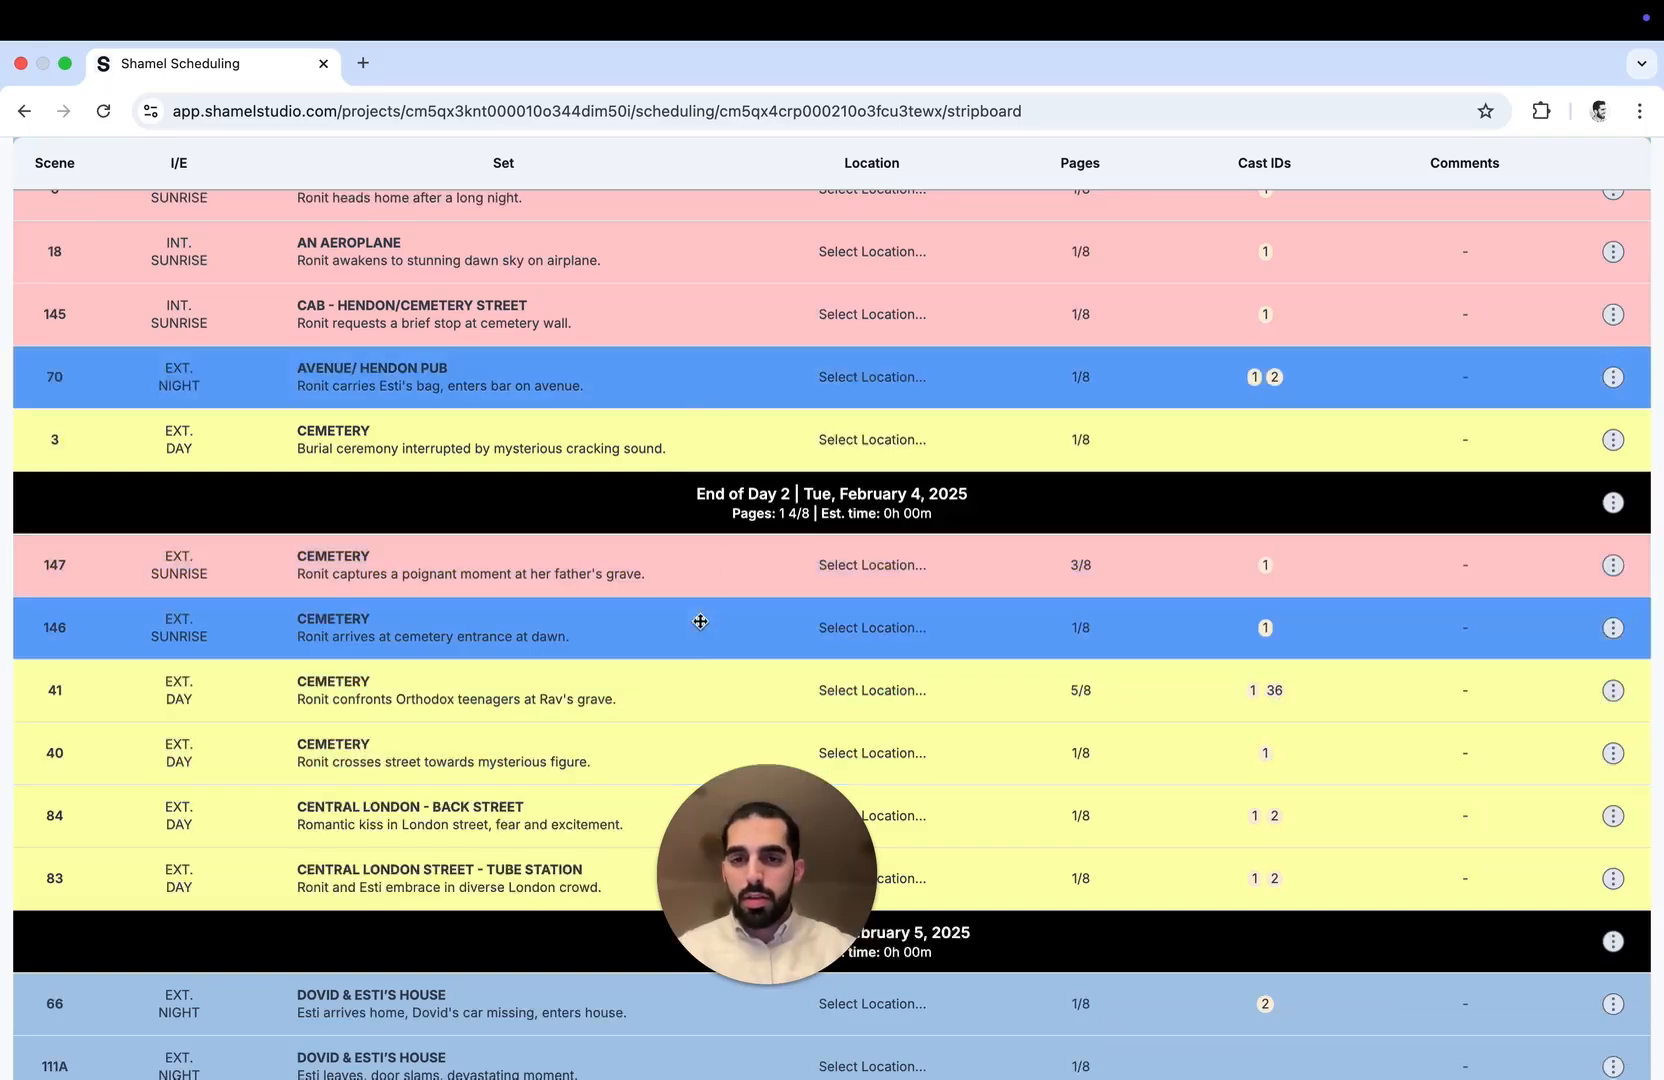
{"action": "left_click", "coordinate": [657, 753], "text": "super"}
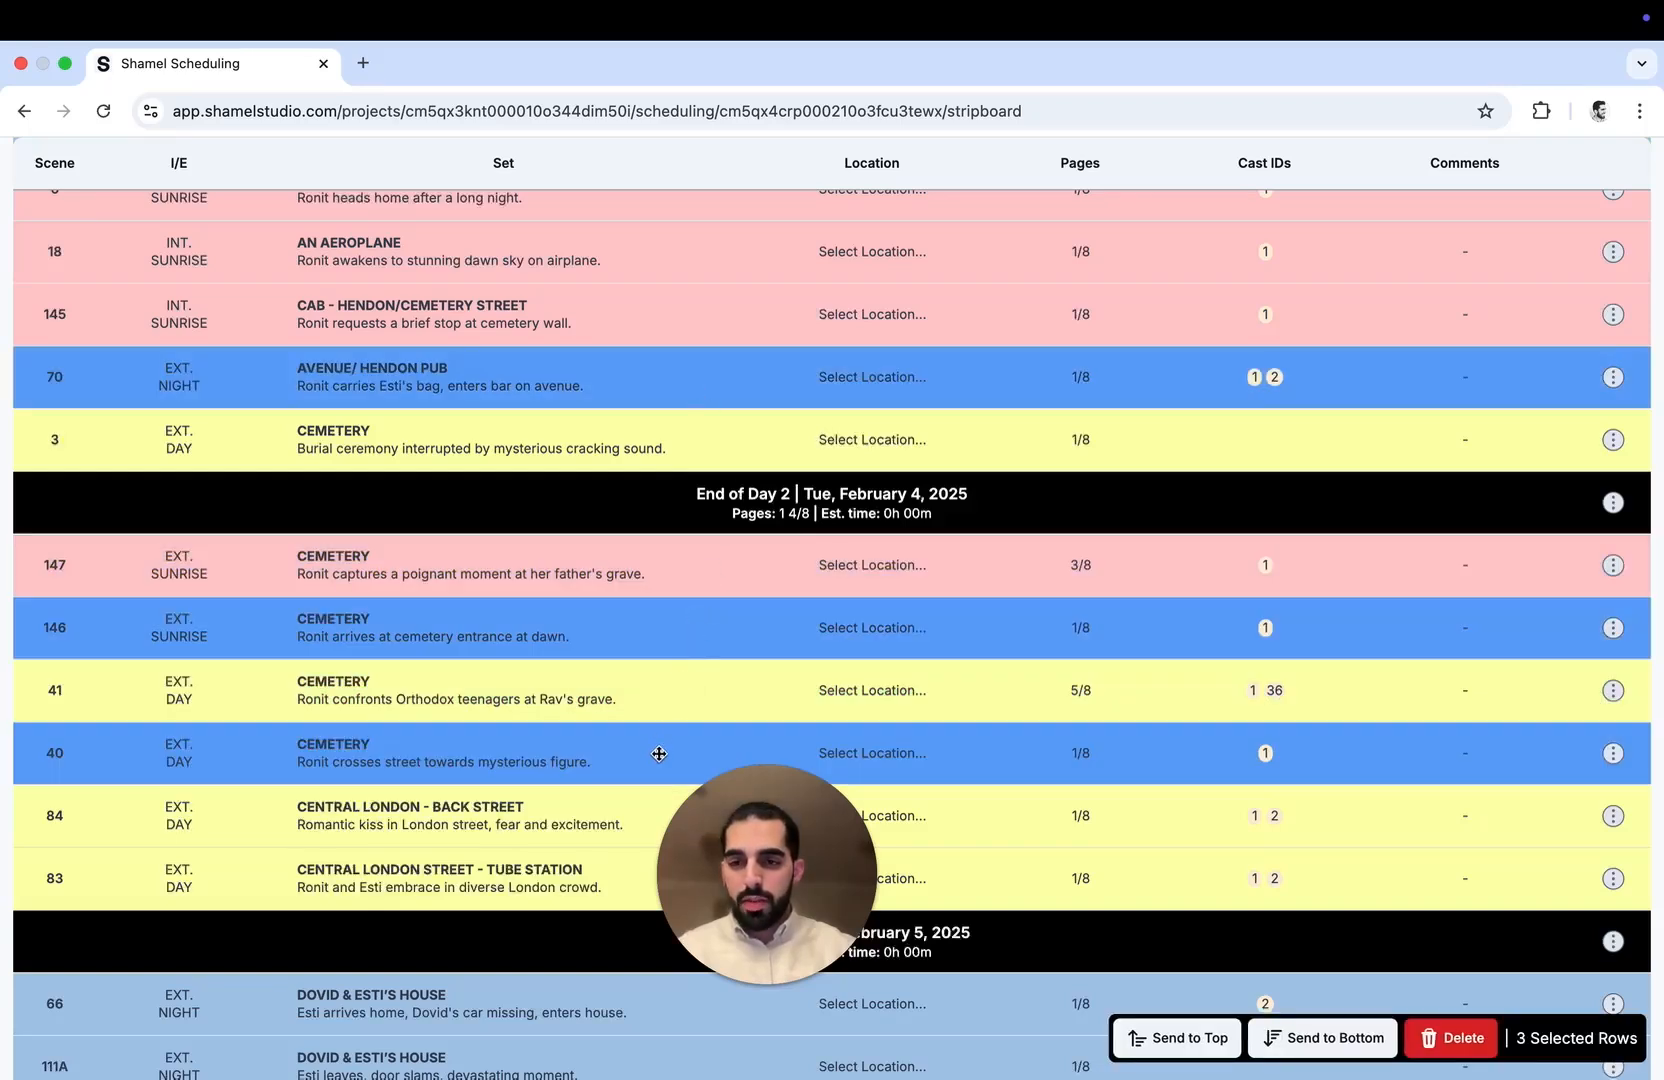
{"action": "left_click_drag", "start_coordinate": [657, 760], "coordinate": [653, 678]}
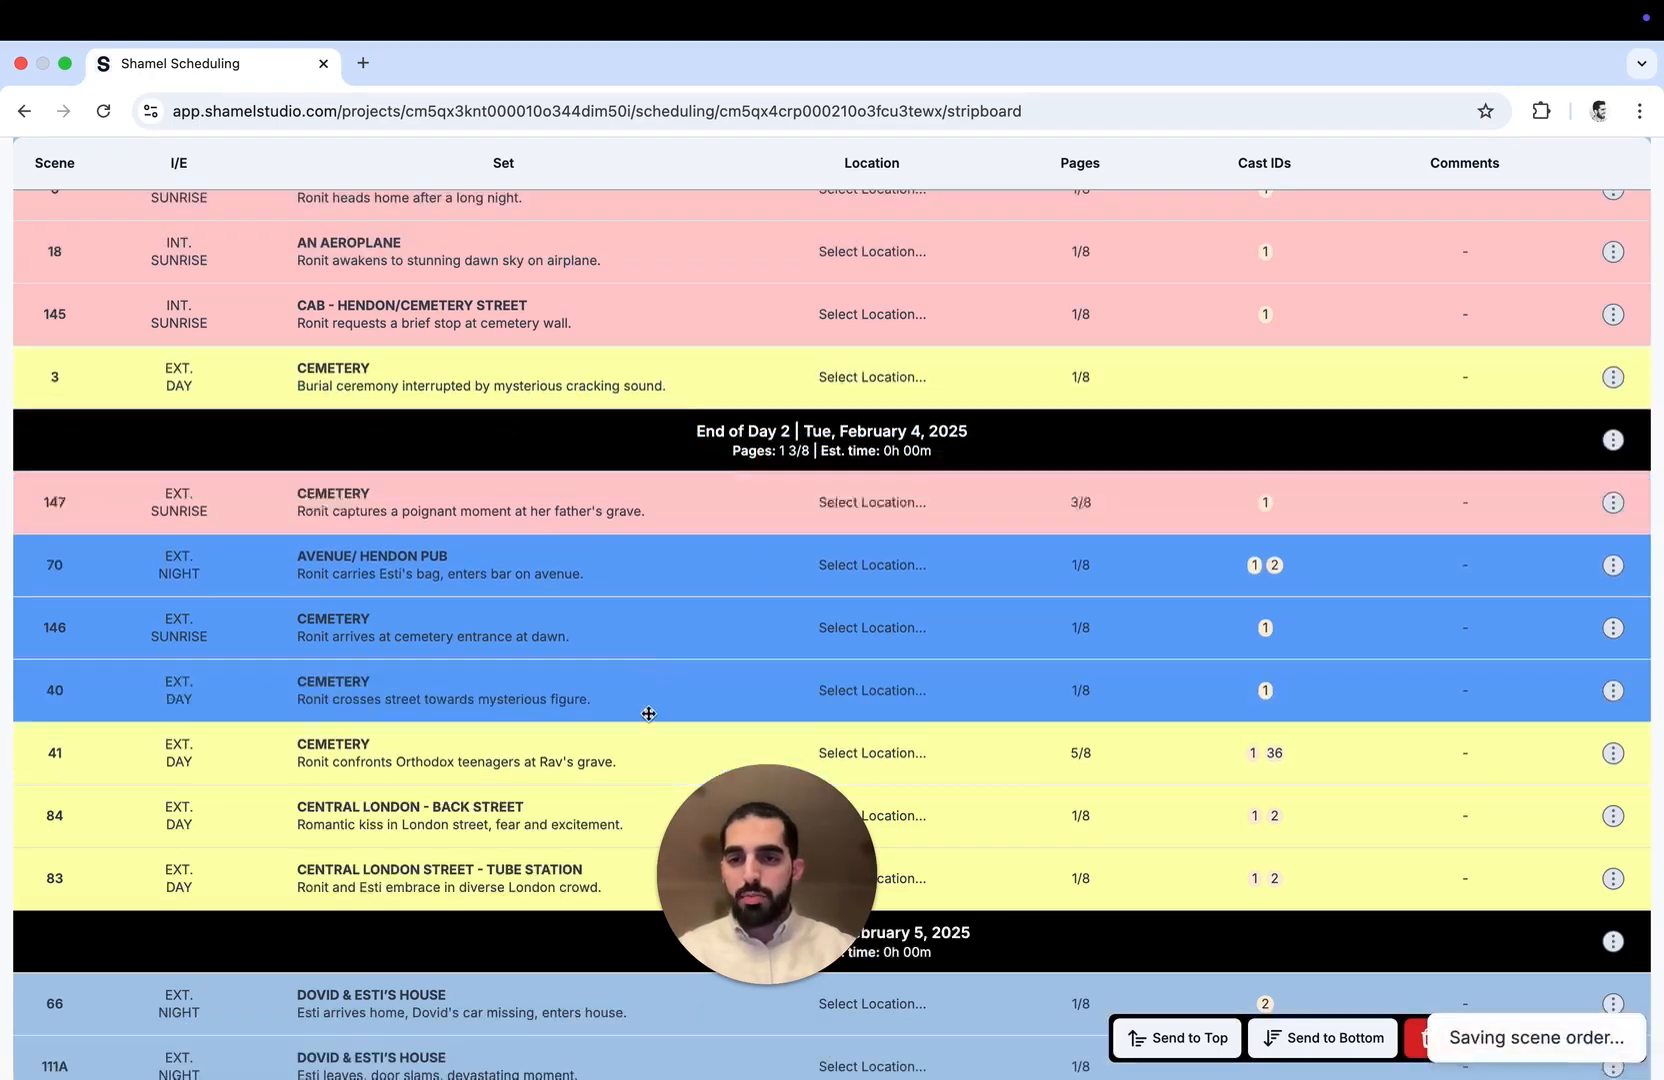
Move scene 70 back to the end of Day 2 and scene 3 to the start of Day 3
{"action": "left_click_drag", "start_coordinate": [645, 562], "coordinate": [688, 539]}
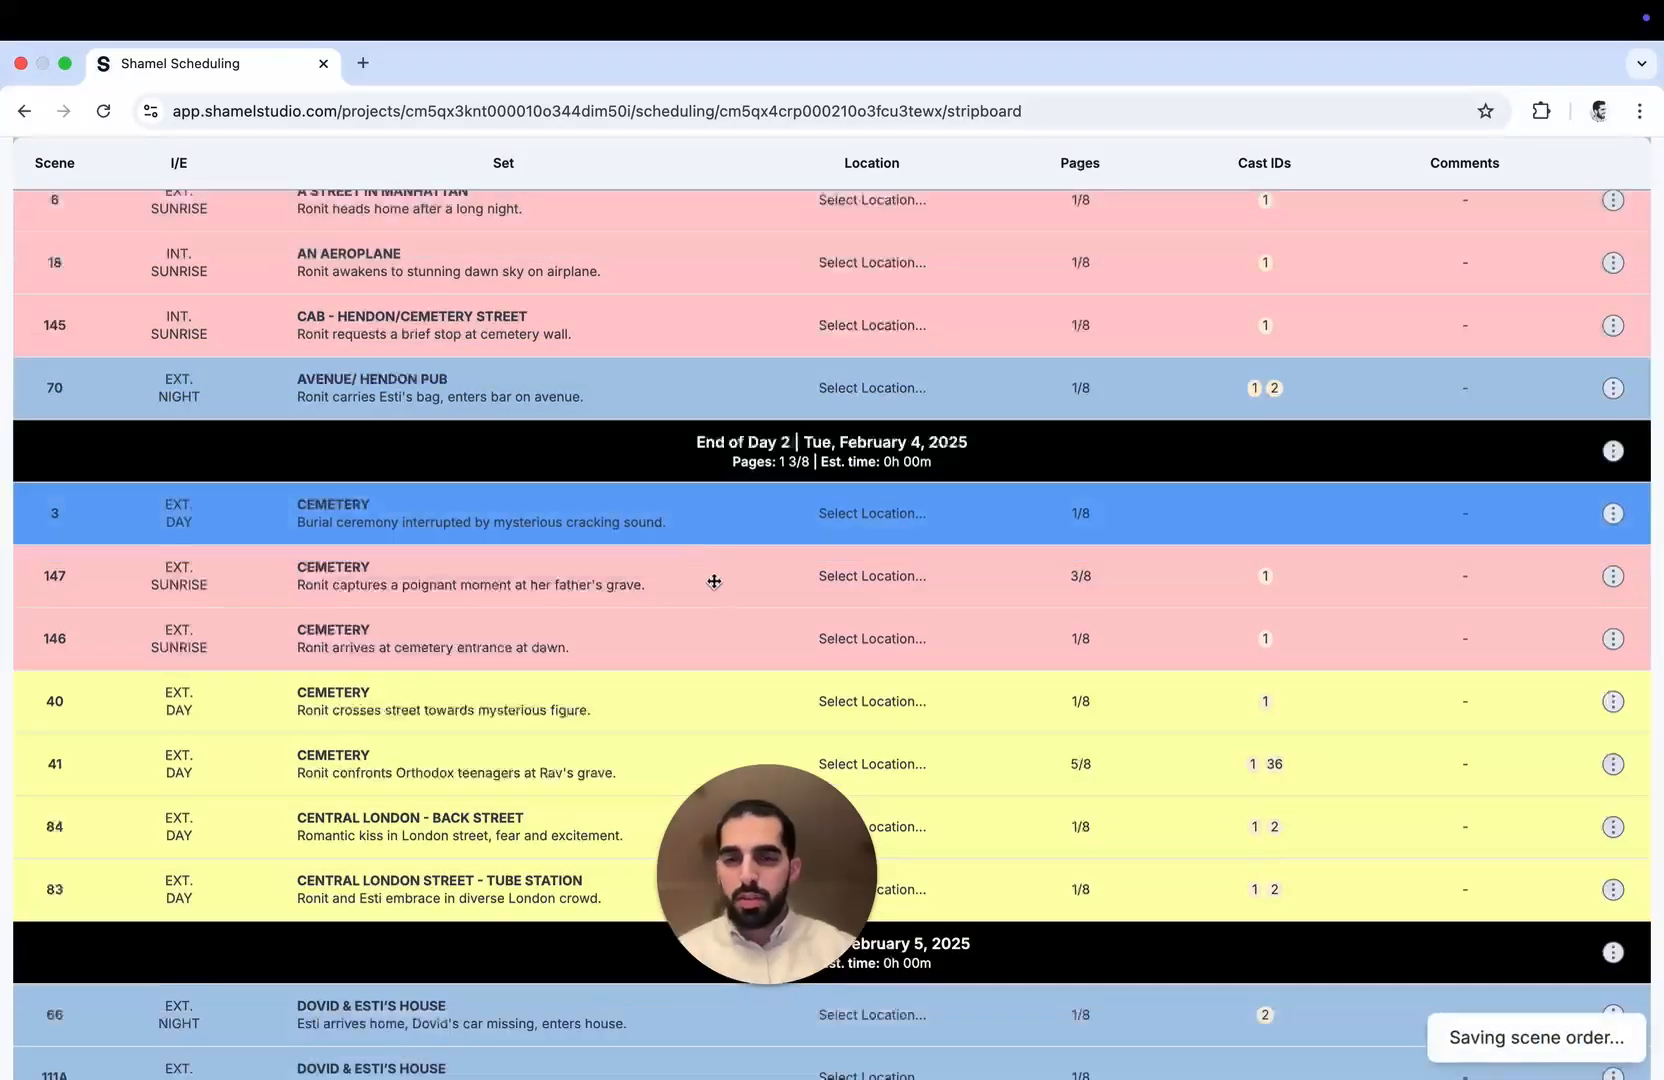
{"action": "left_click", "coordinate": [713, 582]}
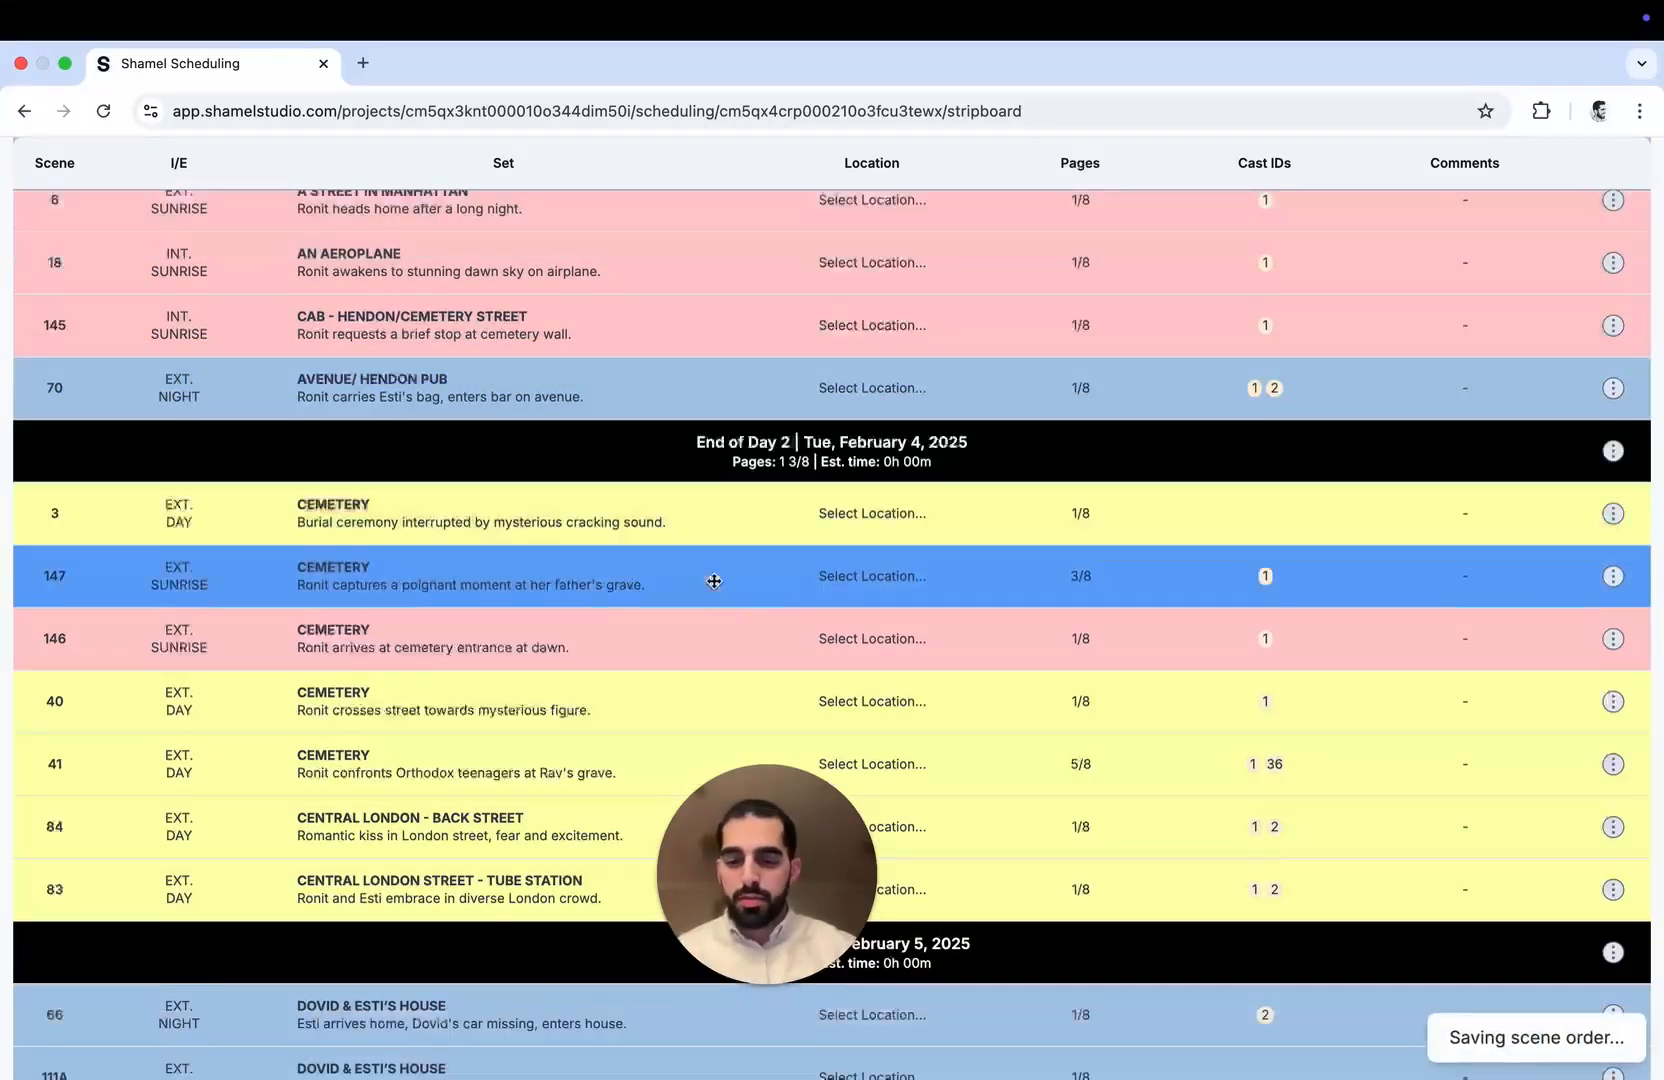
Examine scene 3's editable Int/Ext, time of day, set and synopsis options without changing them
{"action": "left_click", "coordinate": [748, 530]}
{"action": "scroll", "coordinate": [730, 468], "scroll_direction": "down", "scroll_amount": 1}
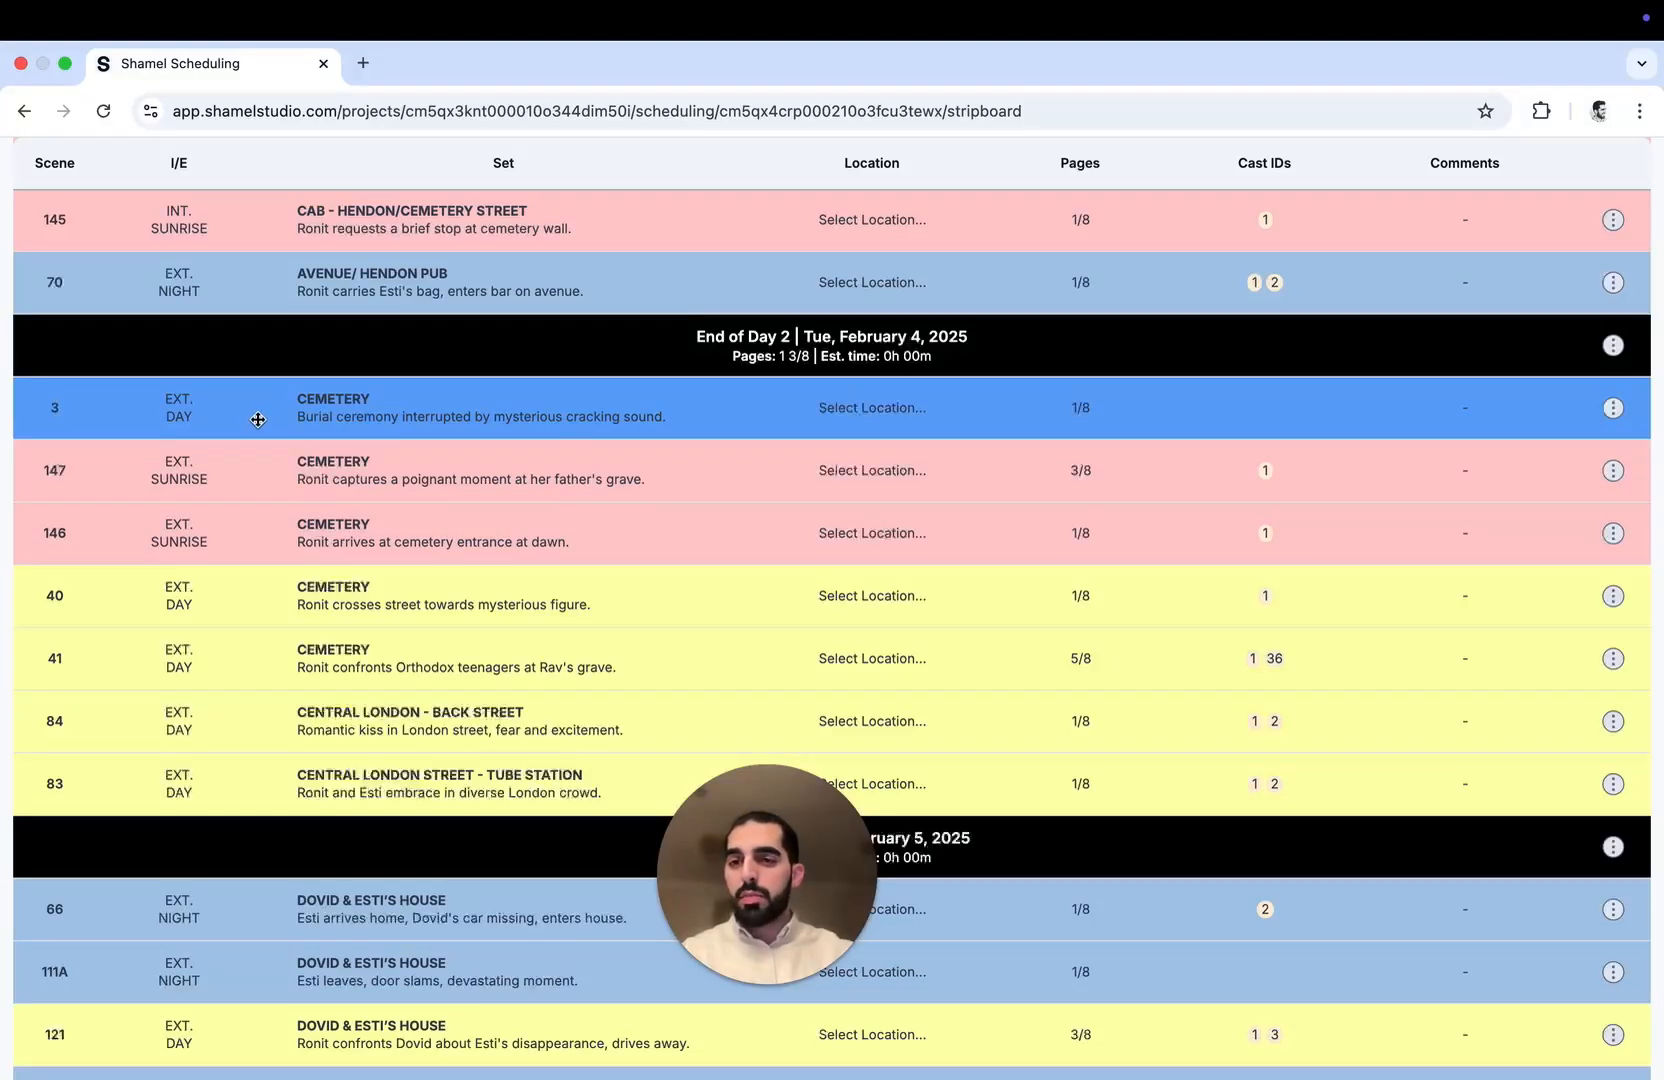
{"action": "left_click", "coordinate": [180, 415]}
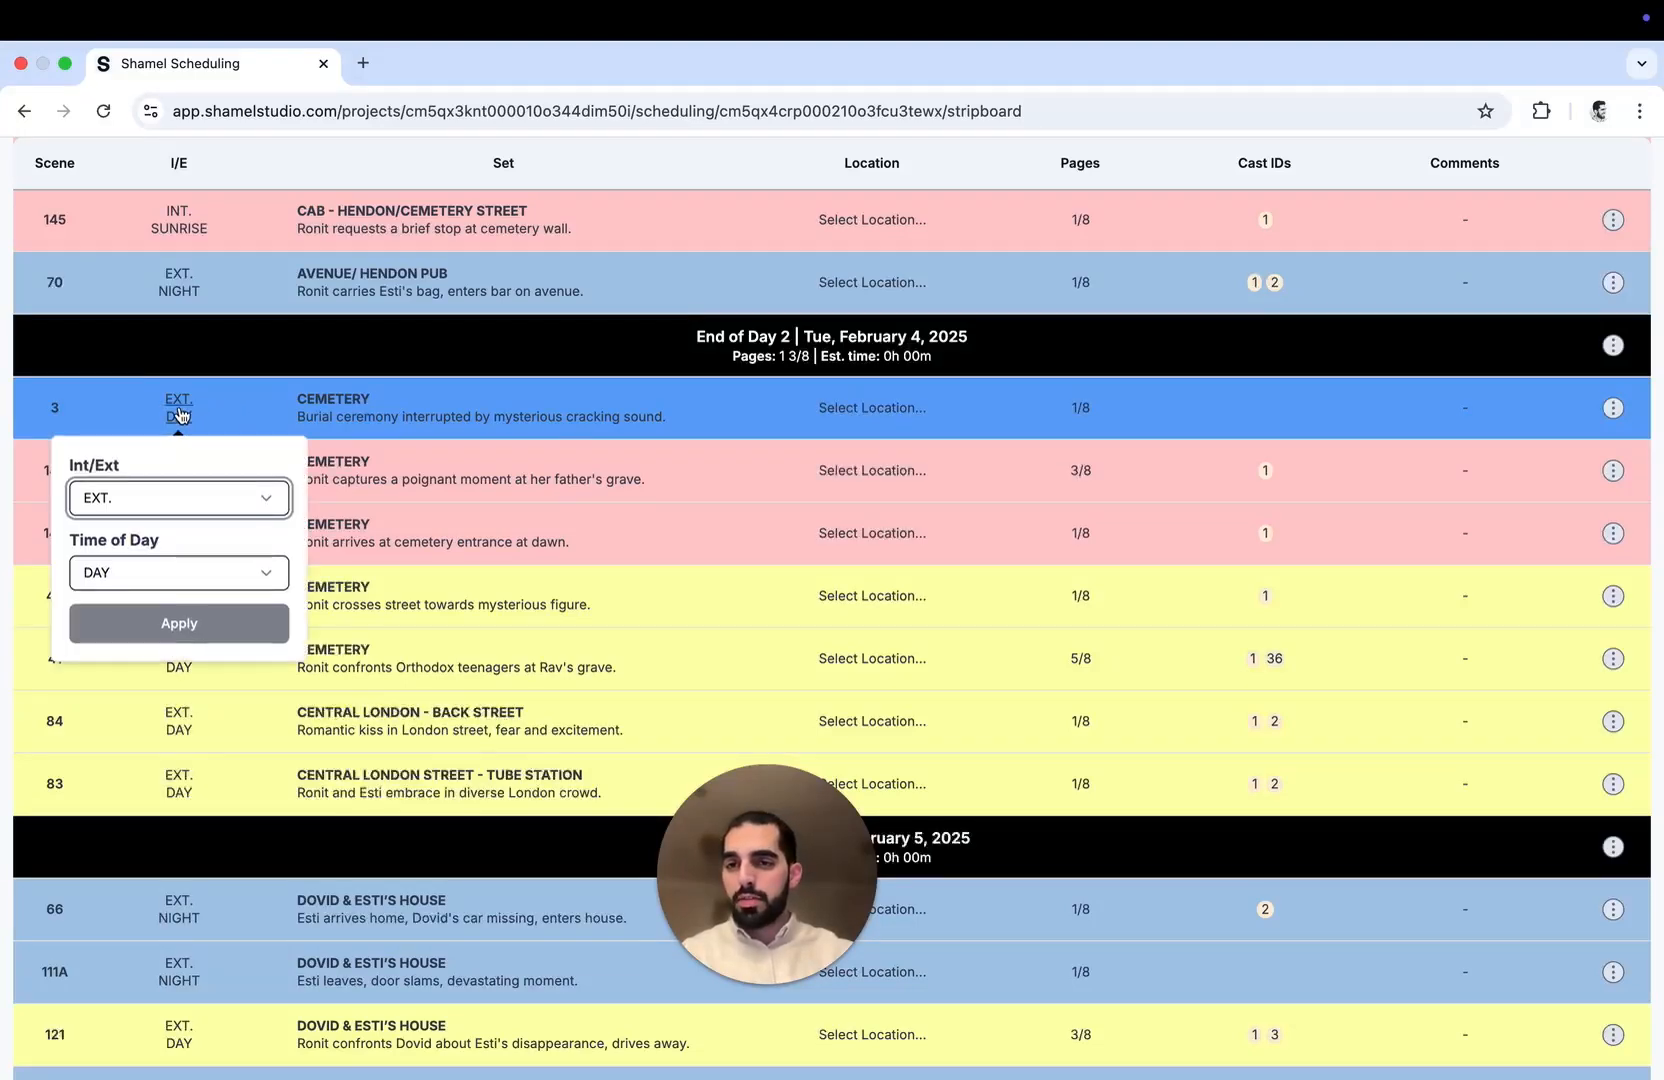
{"action": "left_click", "coordinate": [173, 499]}
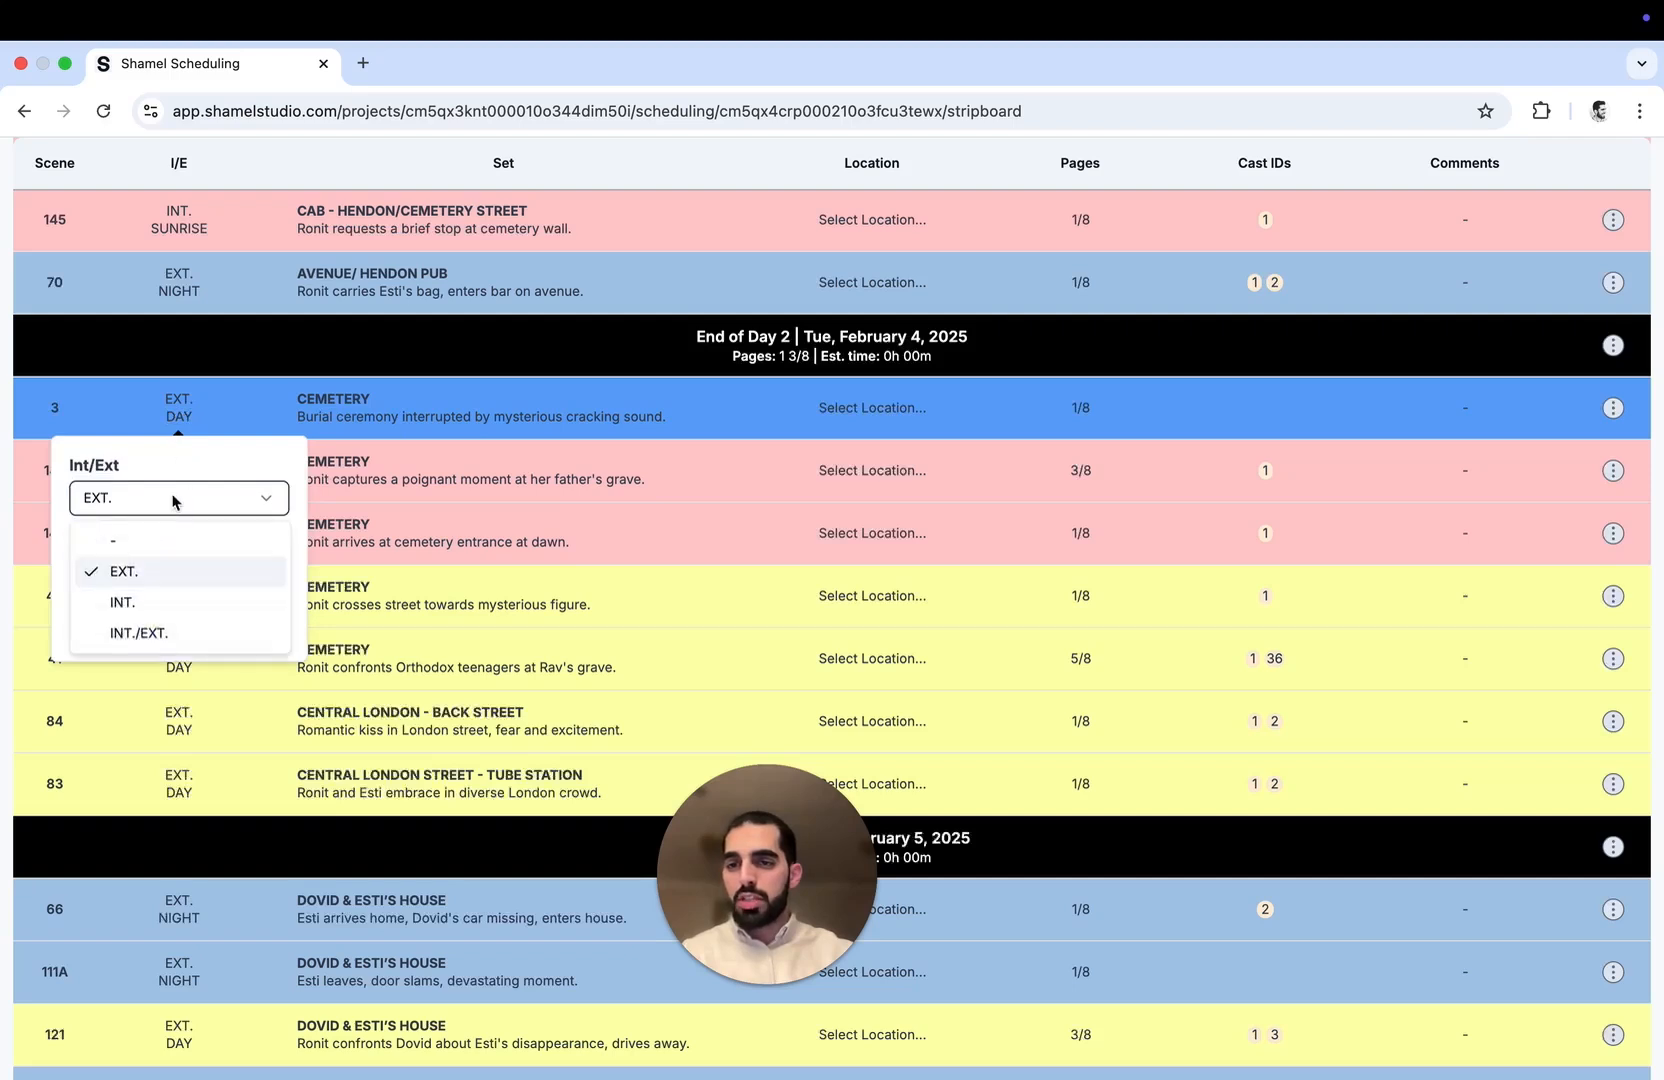
{"action": "key", "text": "Escape"}
{"action": "left_click", "coordinate": [358, 421]}
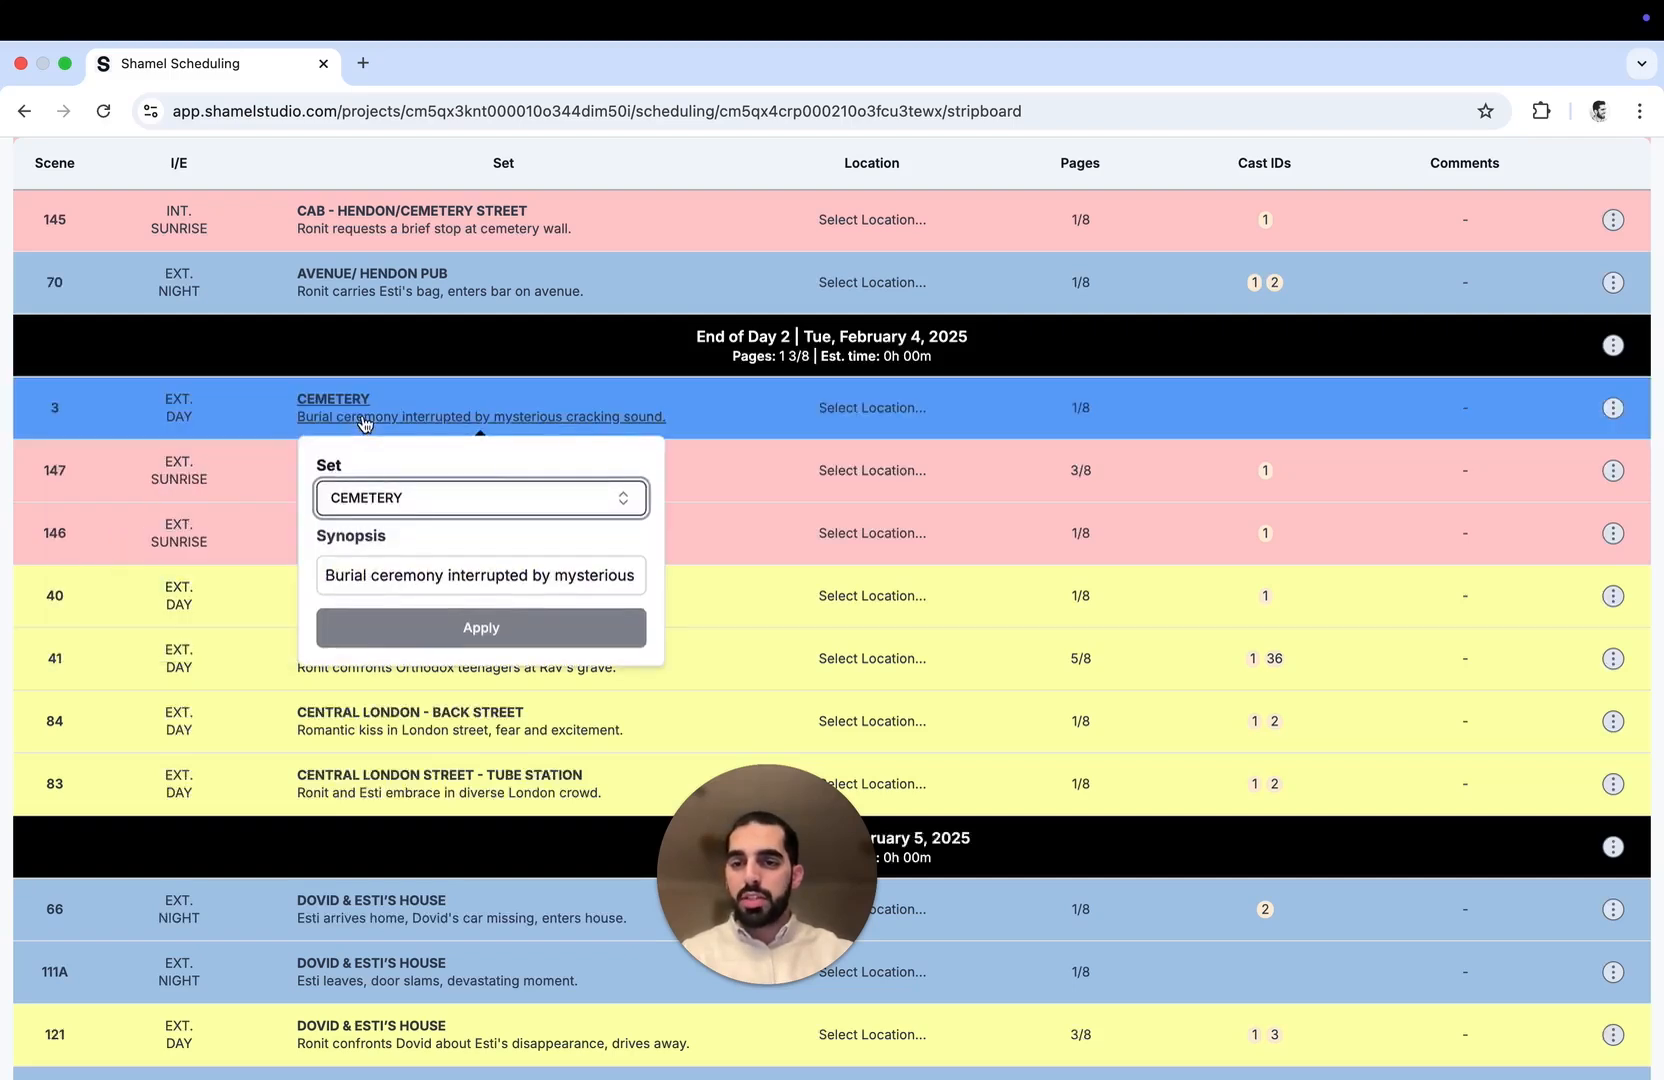
{"action": "left_click", "coordinate": [427, 509]}
{"action": "left_click", "coordinate": [448, 508]}
{"action": "left_click", "coordinate": [732, 436]}
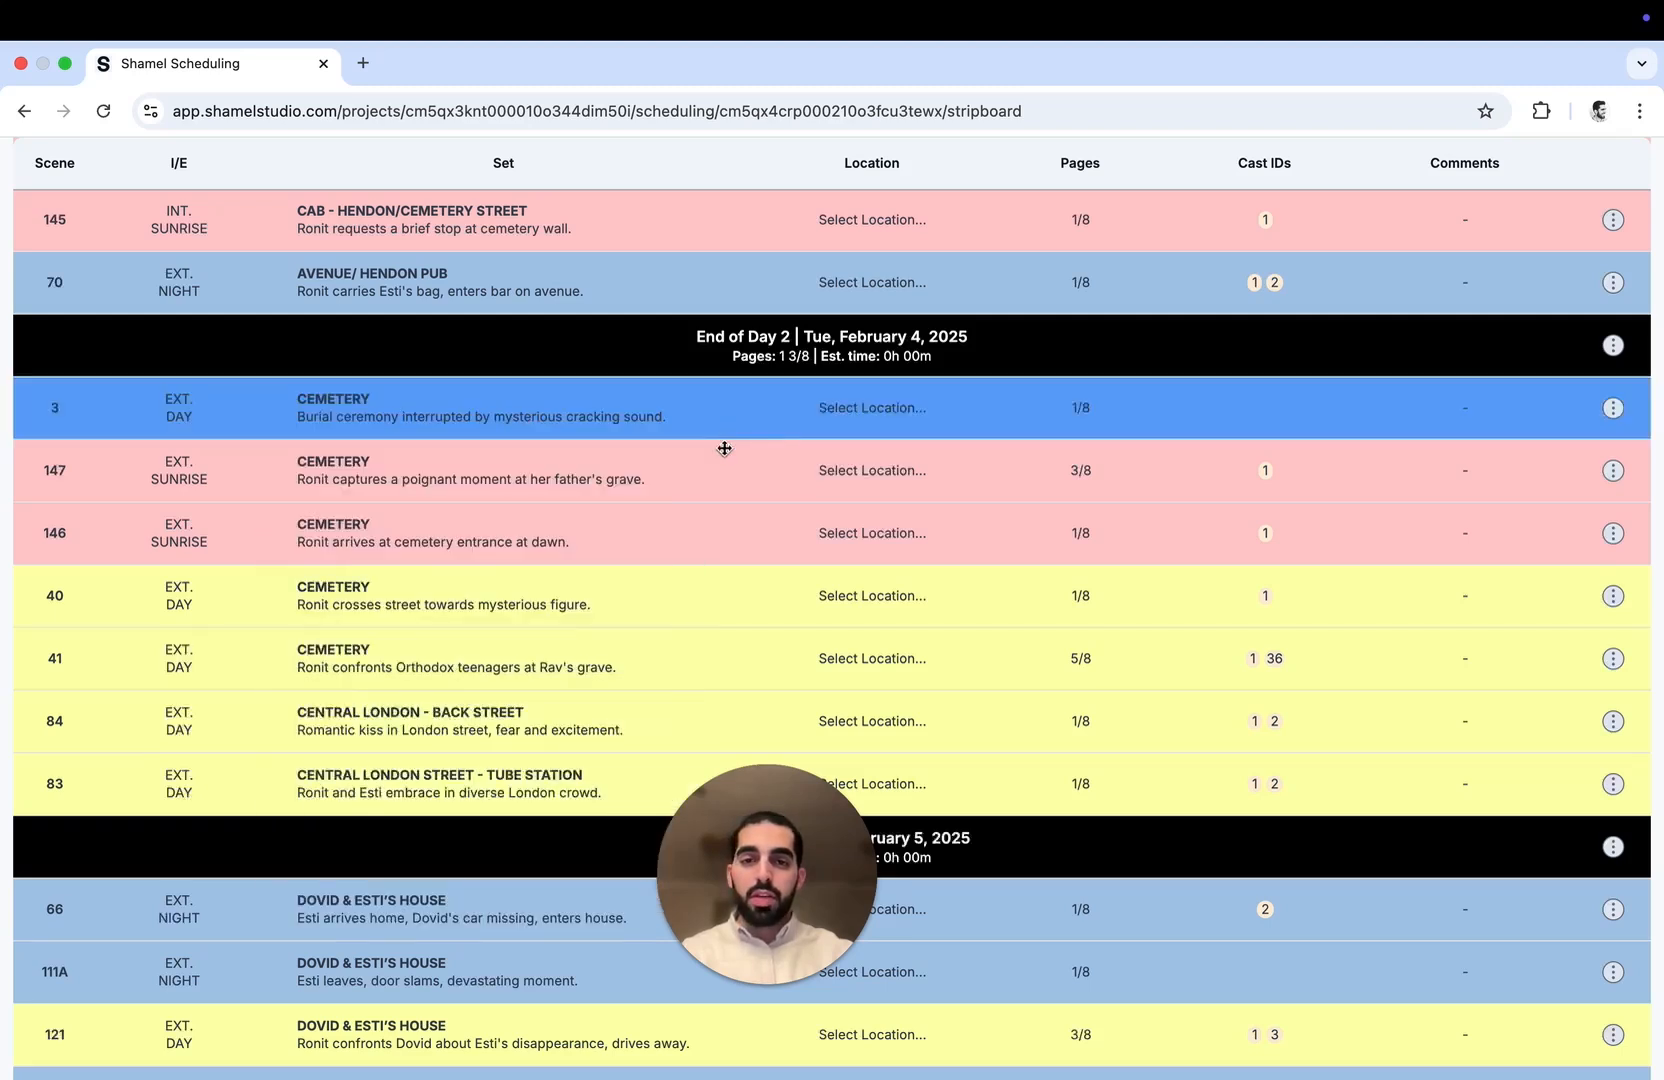
Create the location "Location 1" for scene 3 and apply it to all scenes with the same Cemetery set
{"action": "left_click", "coordinate": [860, 413]}
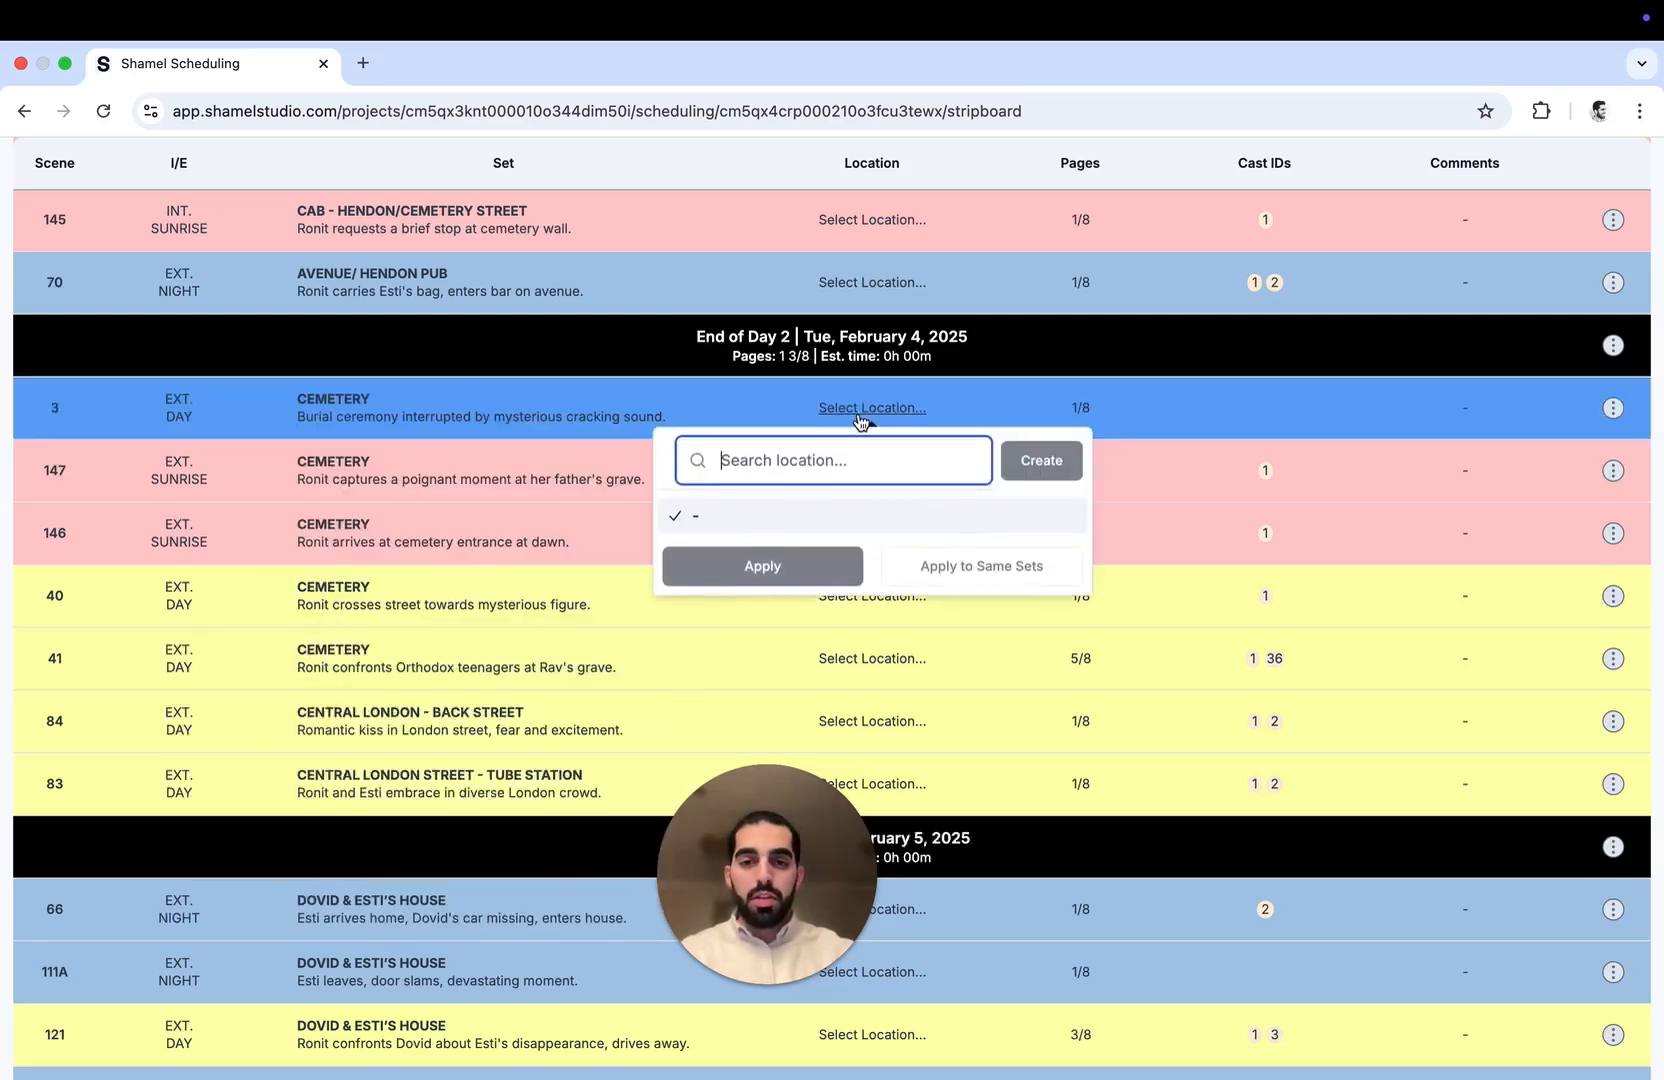
{"action": "type", "text": "Location 1"}
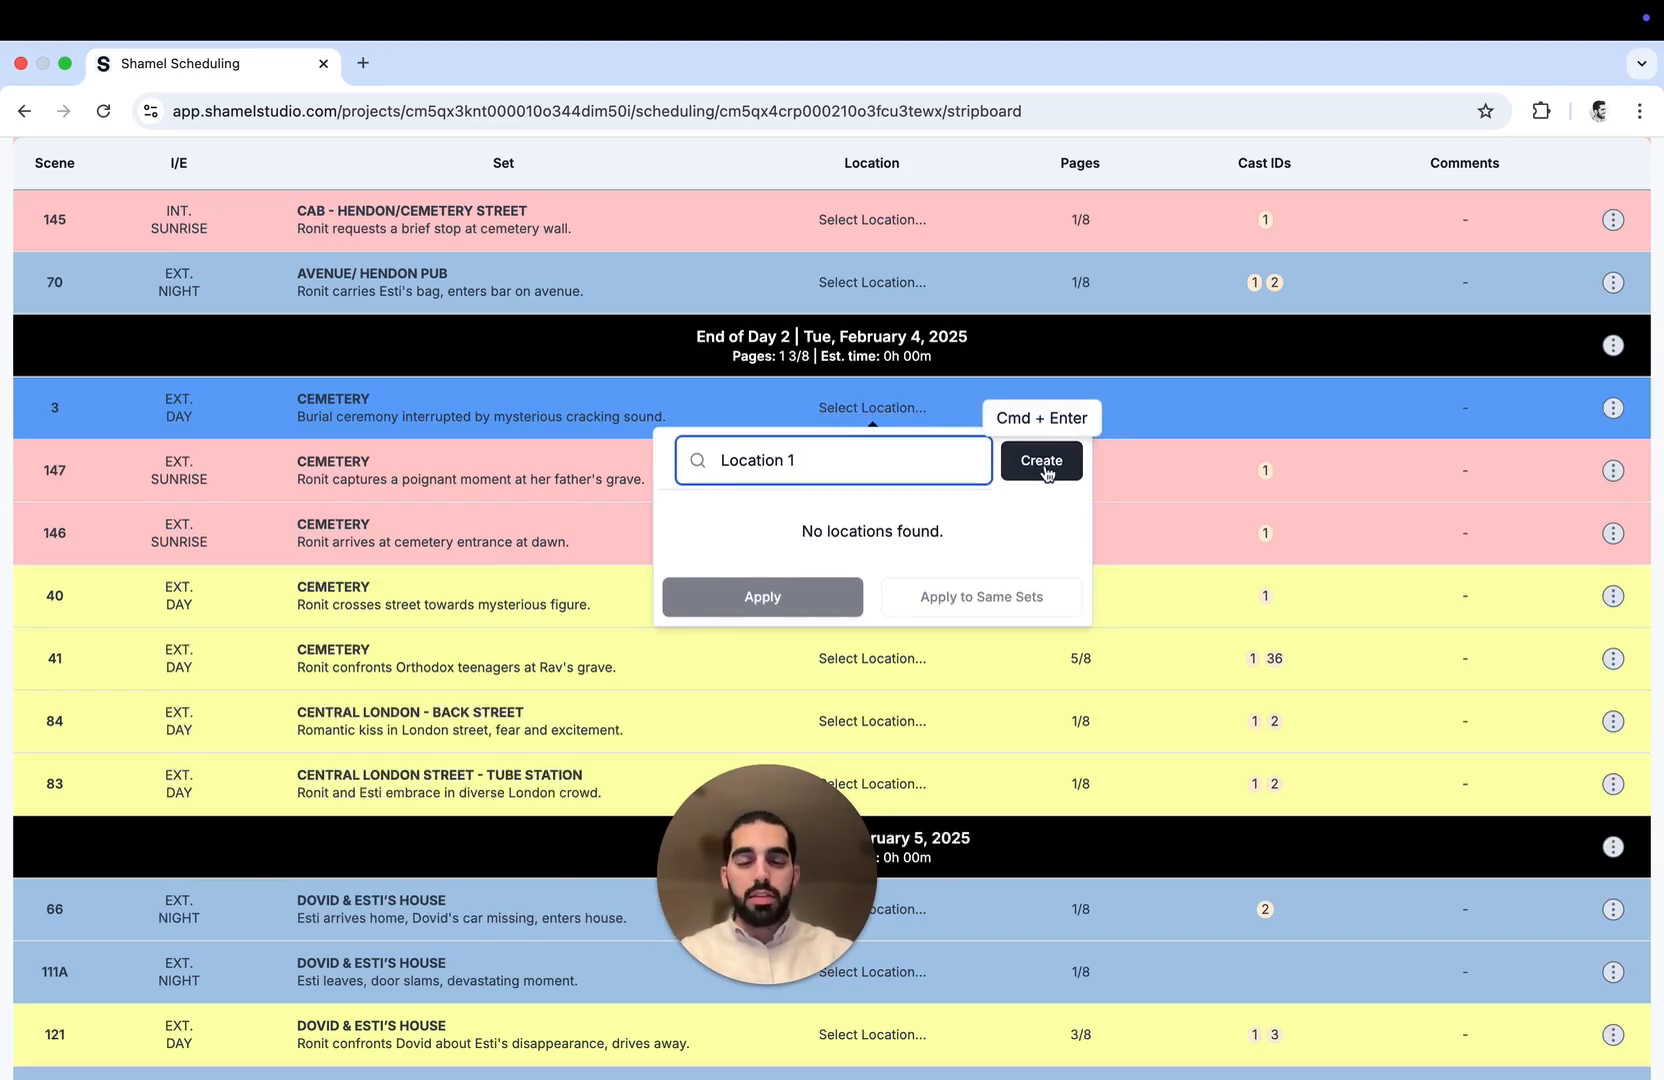
{"action": "left_click", "coordinate": [1041, 462]}
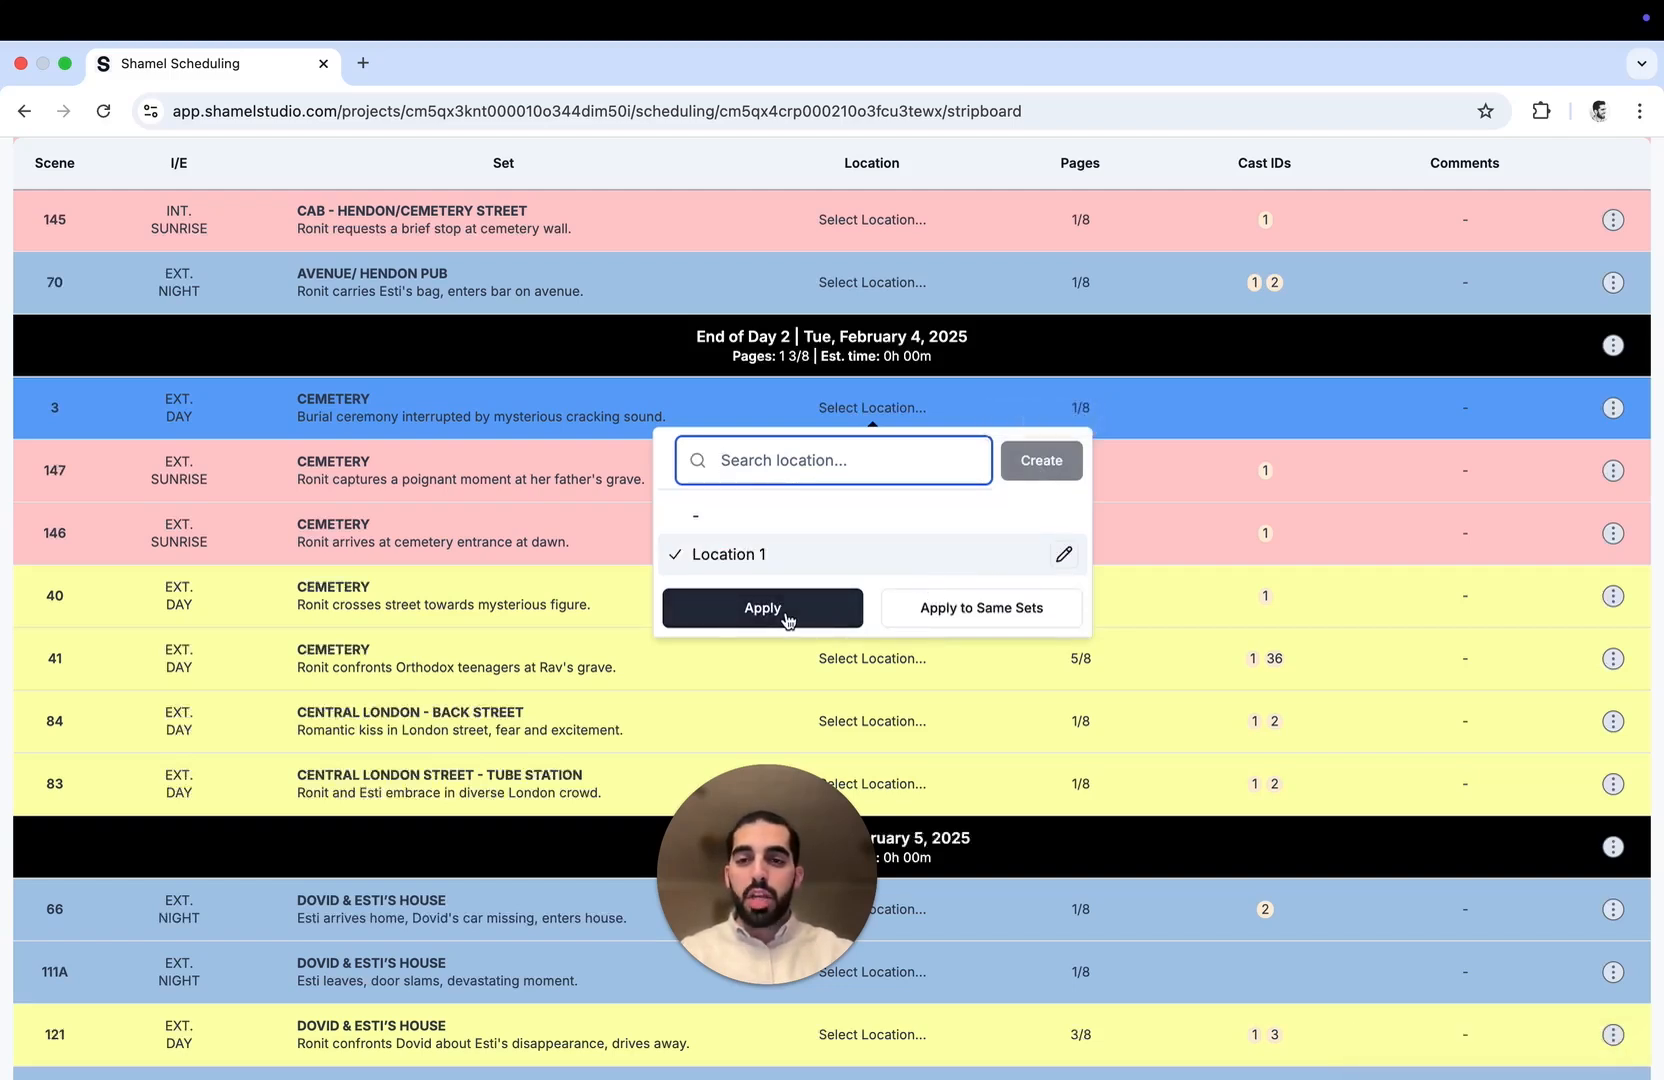
{"action": "left_click", "coordinate": [787, 617]}
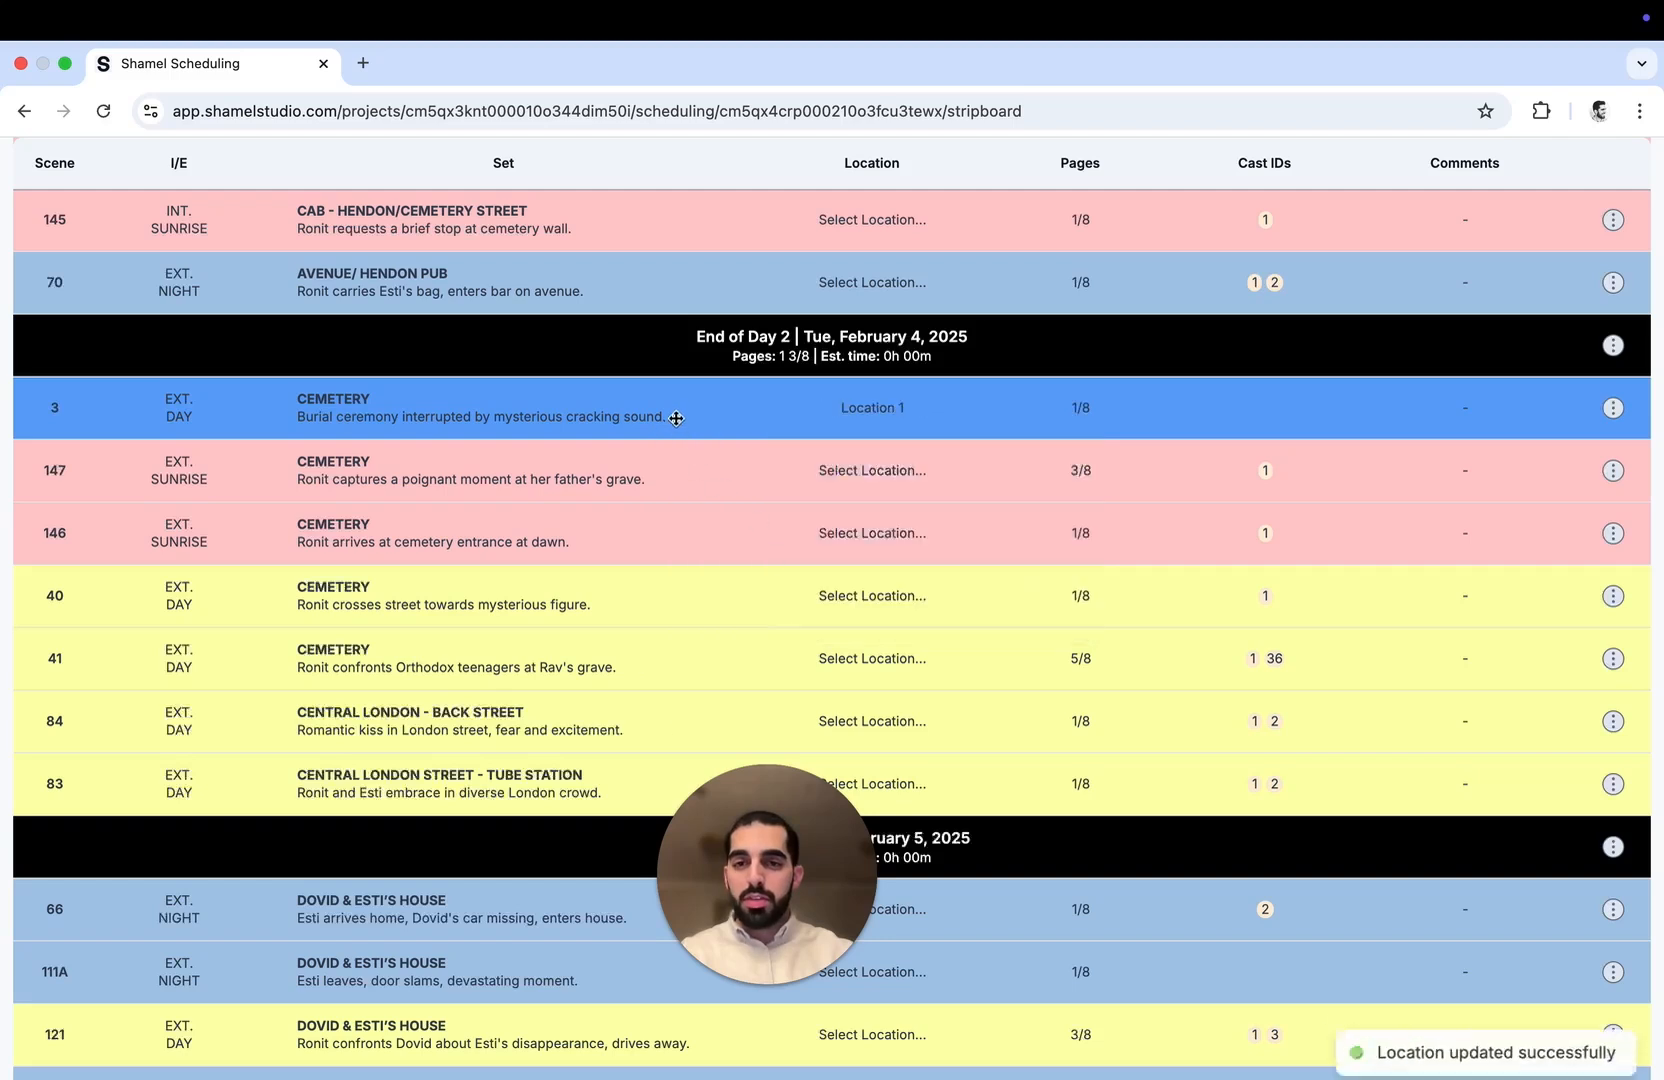
{"action": "left_click", "coordinate": [874, 412]}
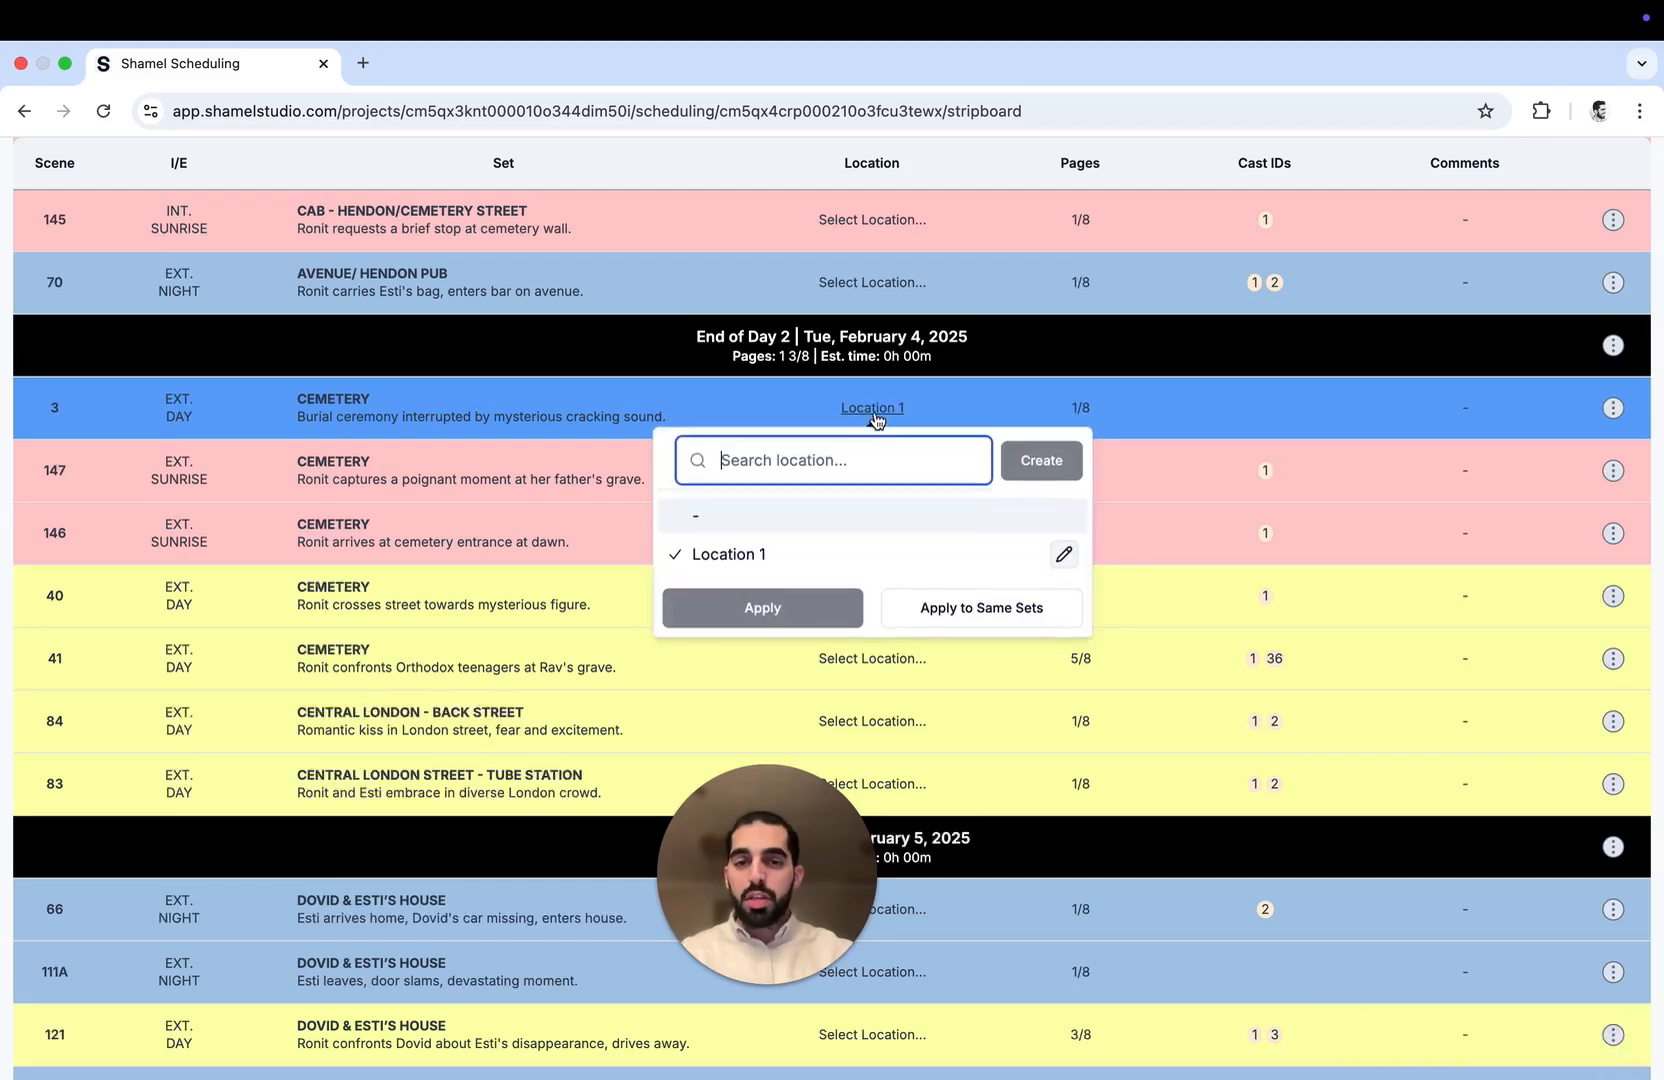
{"action": "left_click", "coordinate": [963, 628]}
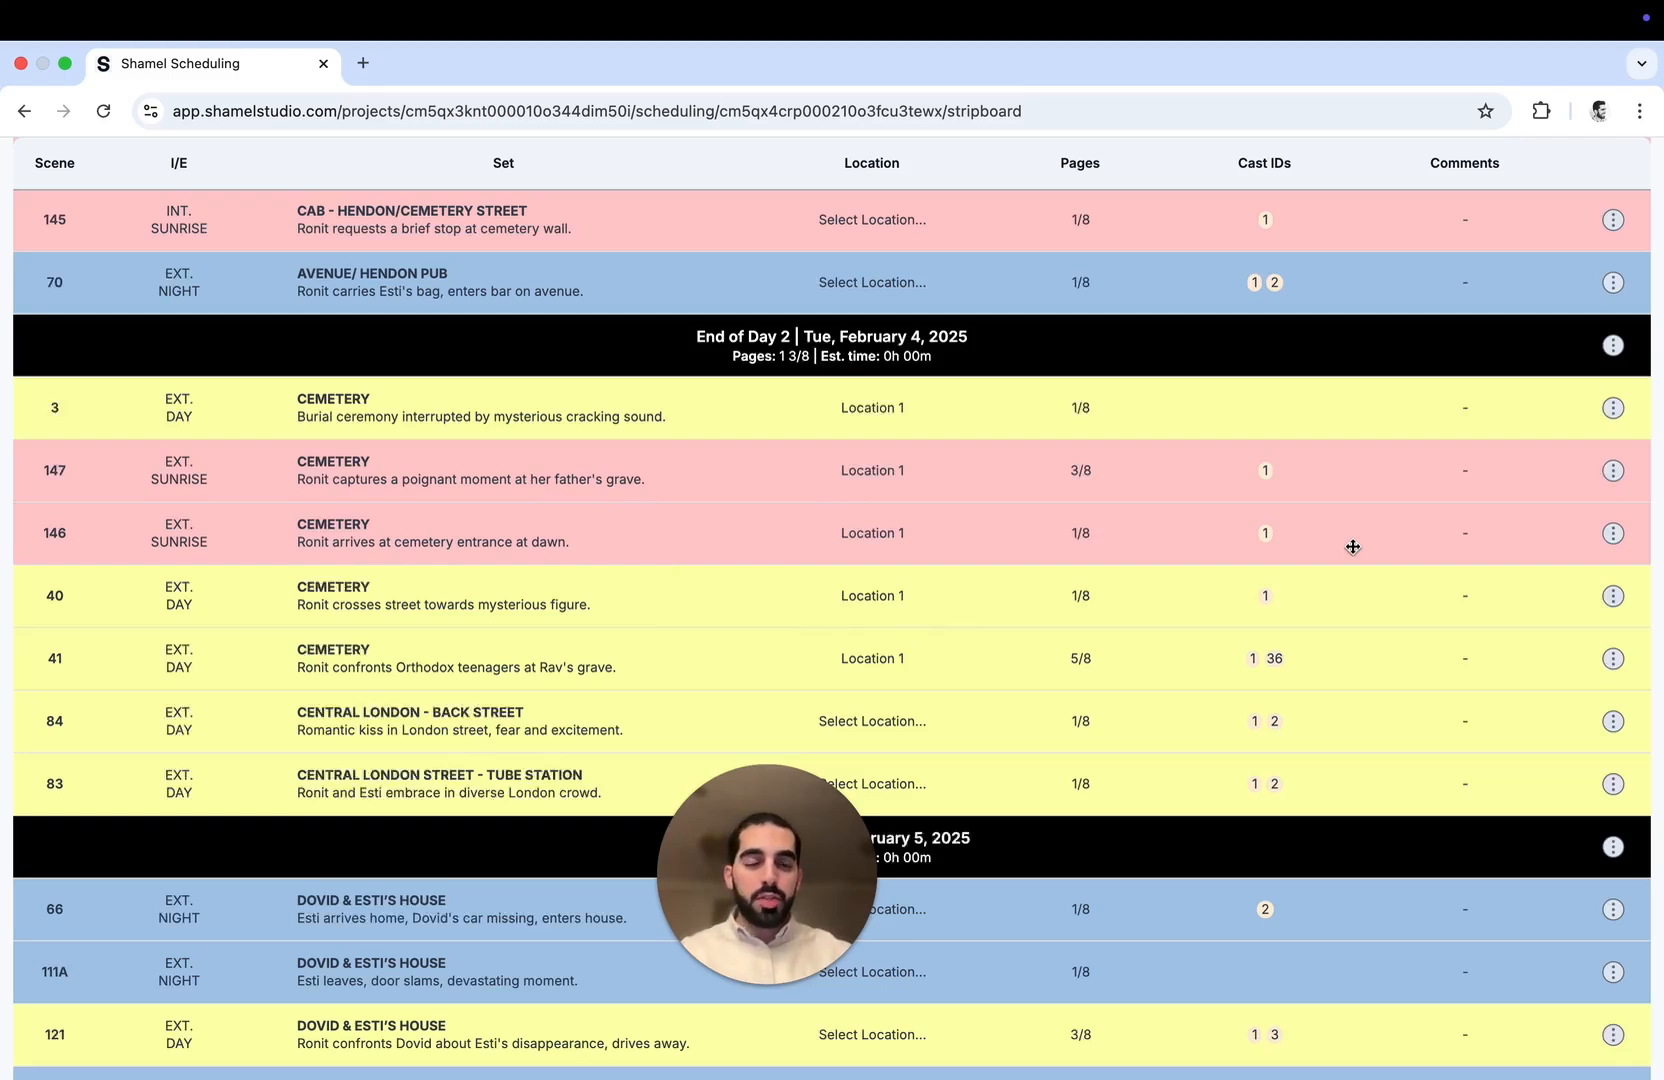
Insert a banner below scene 146 and name it "Lunch"
{"action": "left_click", "coordinate": [1613, 533]}
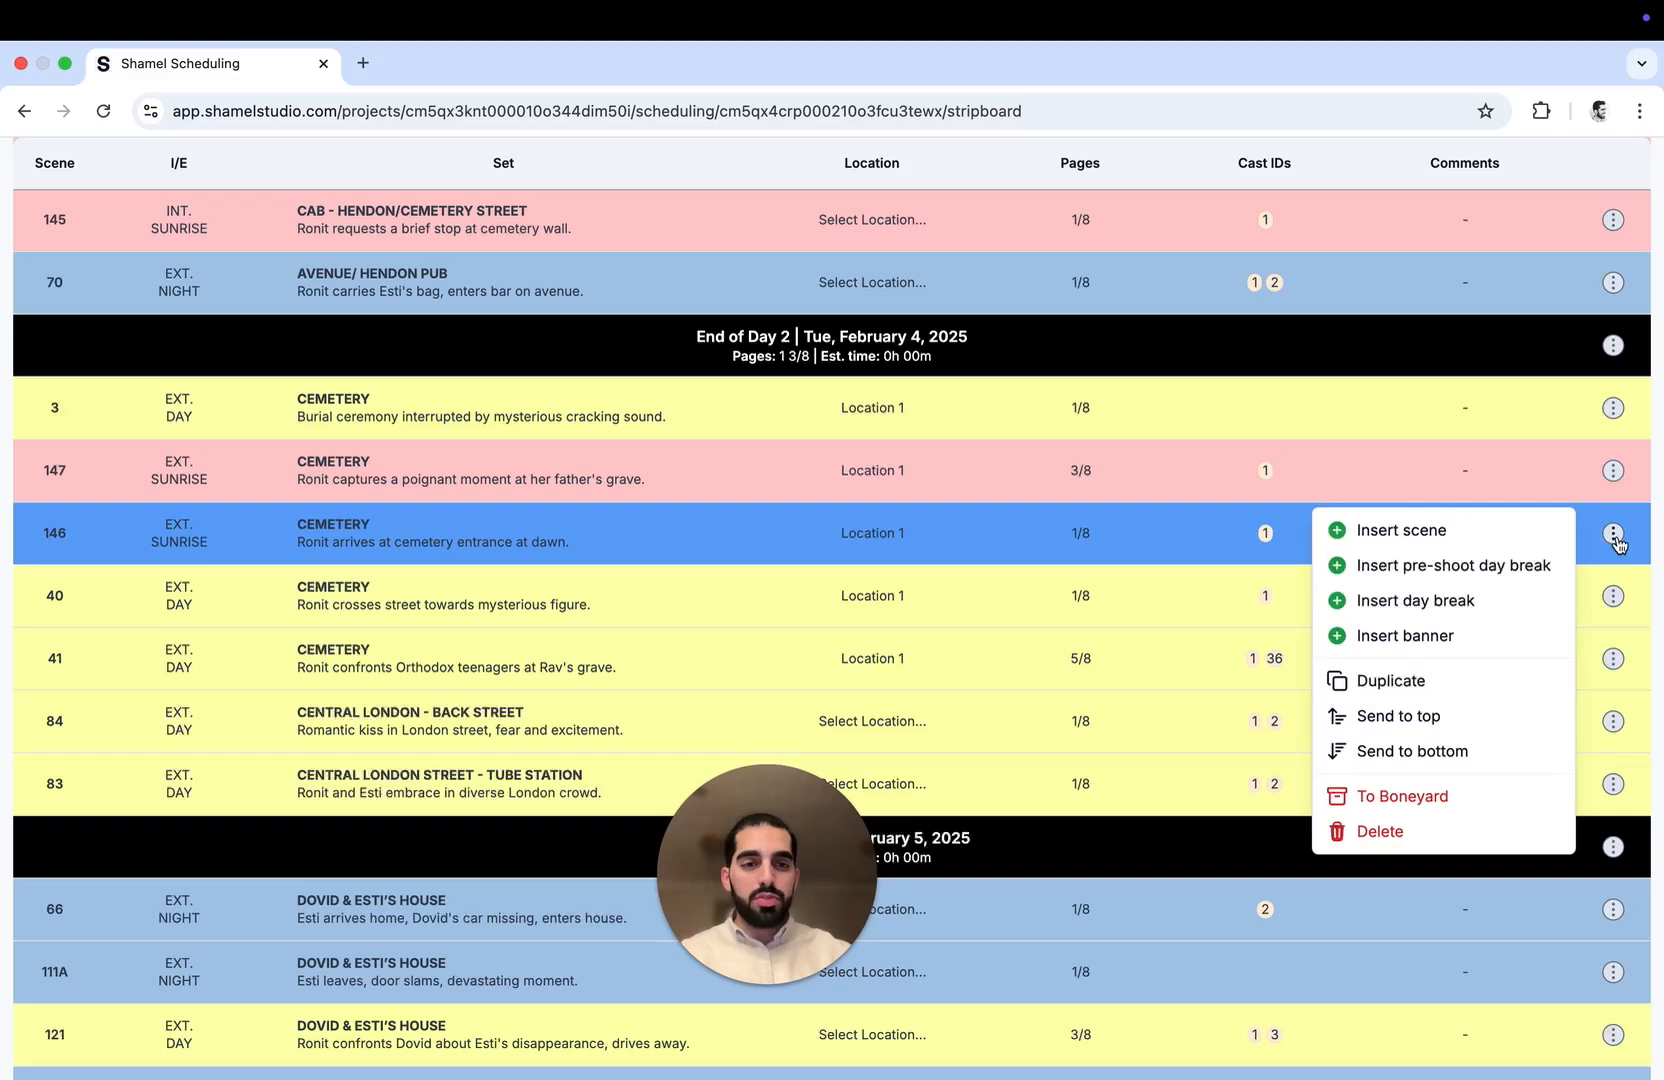
{"action": "left_click", "coordinate": [1486, 636]}
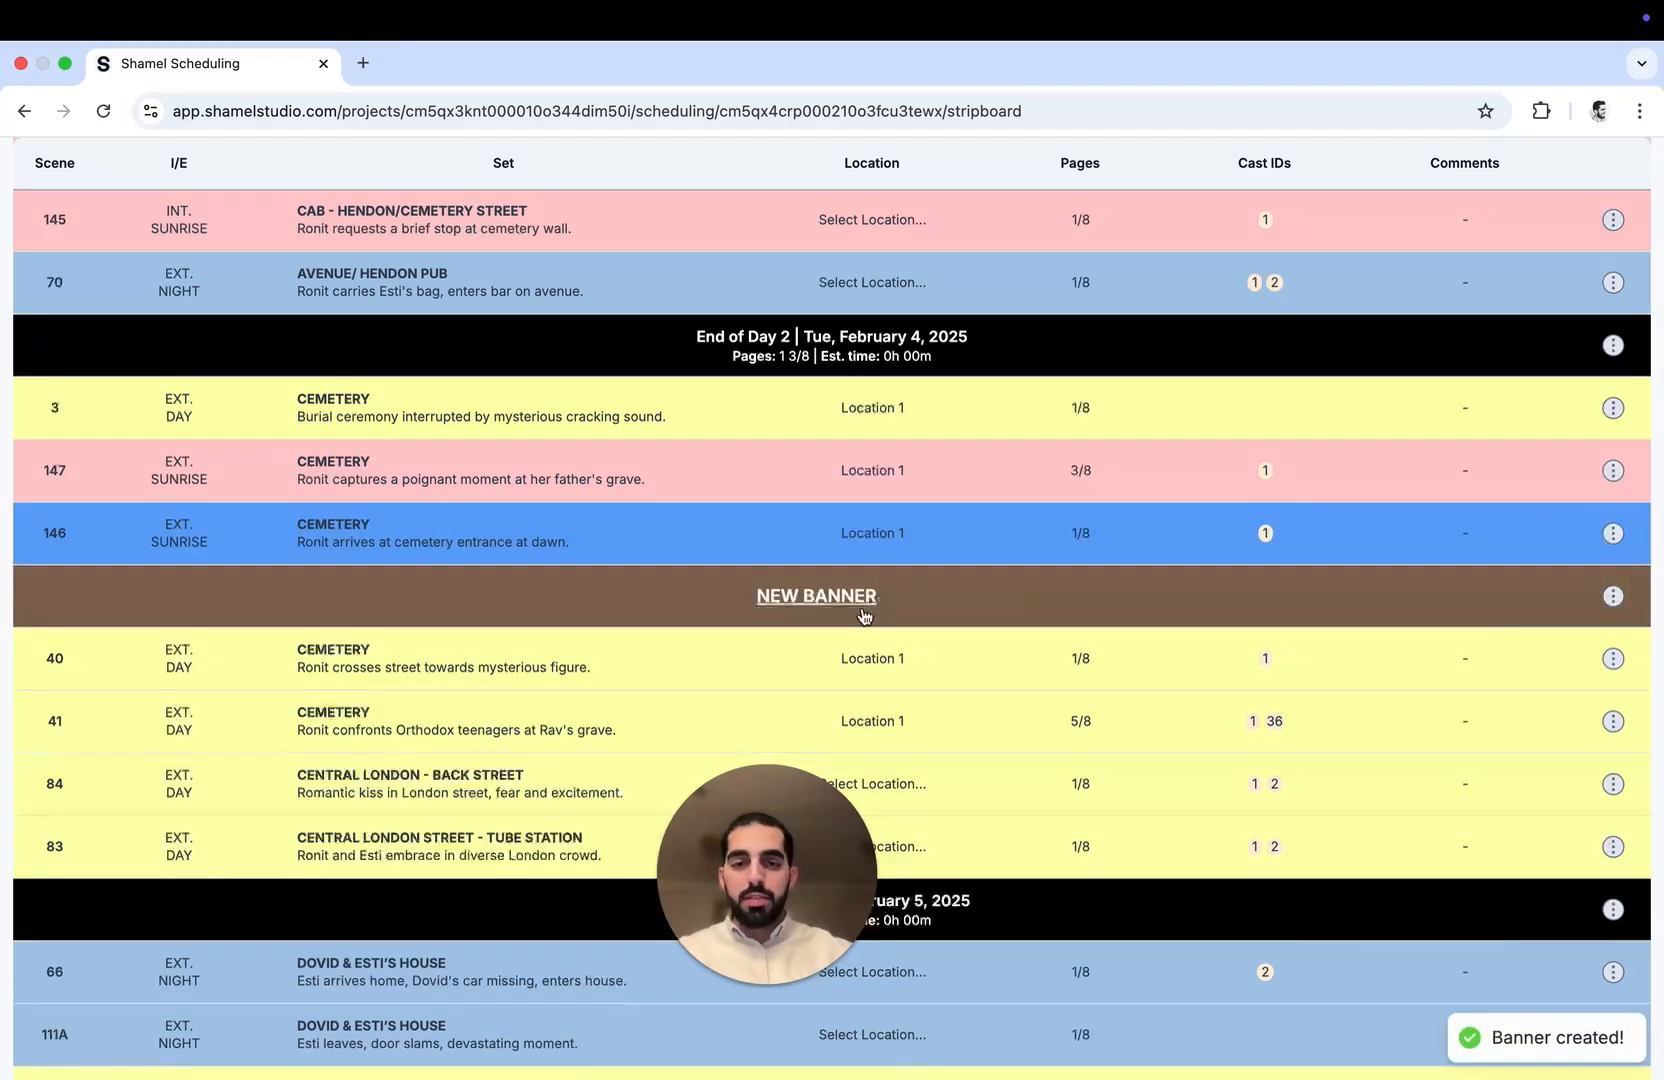
{"action": "left_click", "coordinate": [866, 597]}
{"action": "key", "text": "super+a"}
{"action": "type", "text": "Luc"}
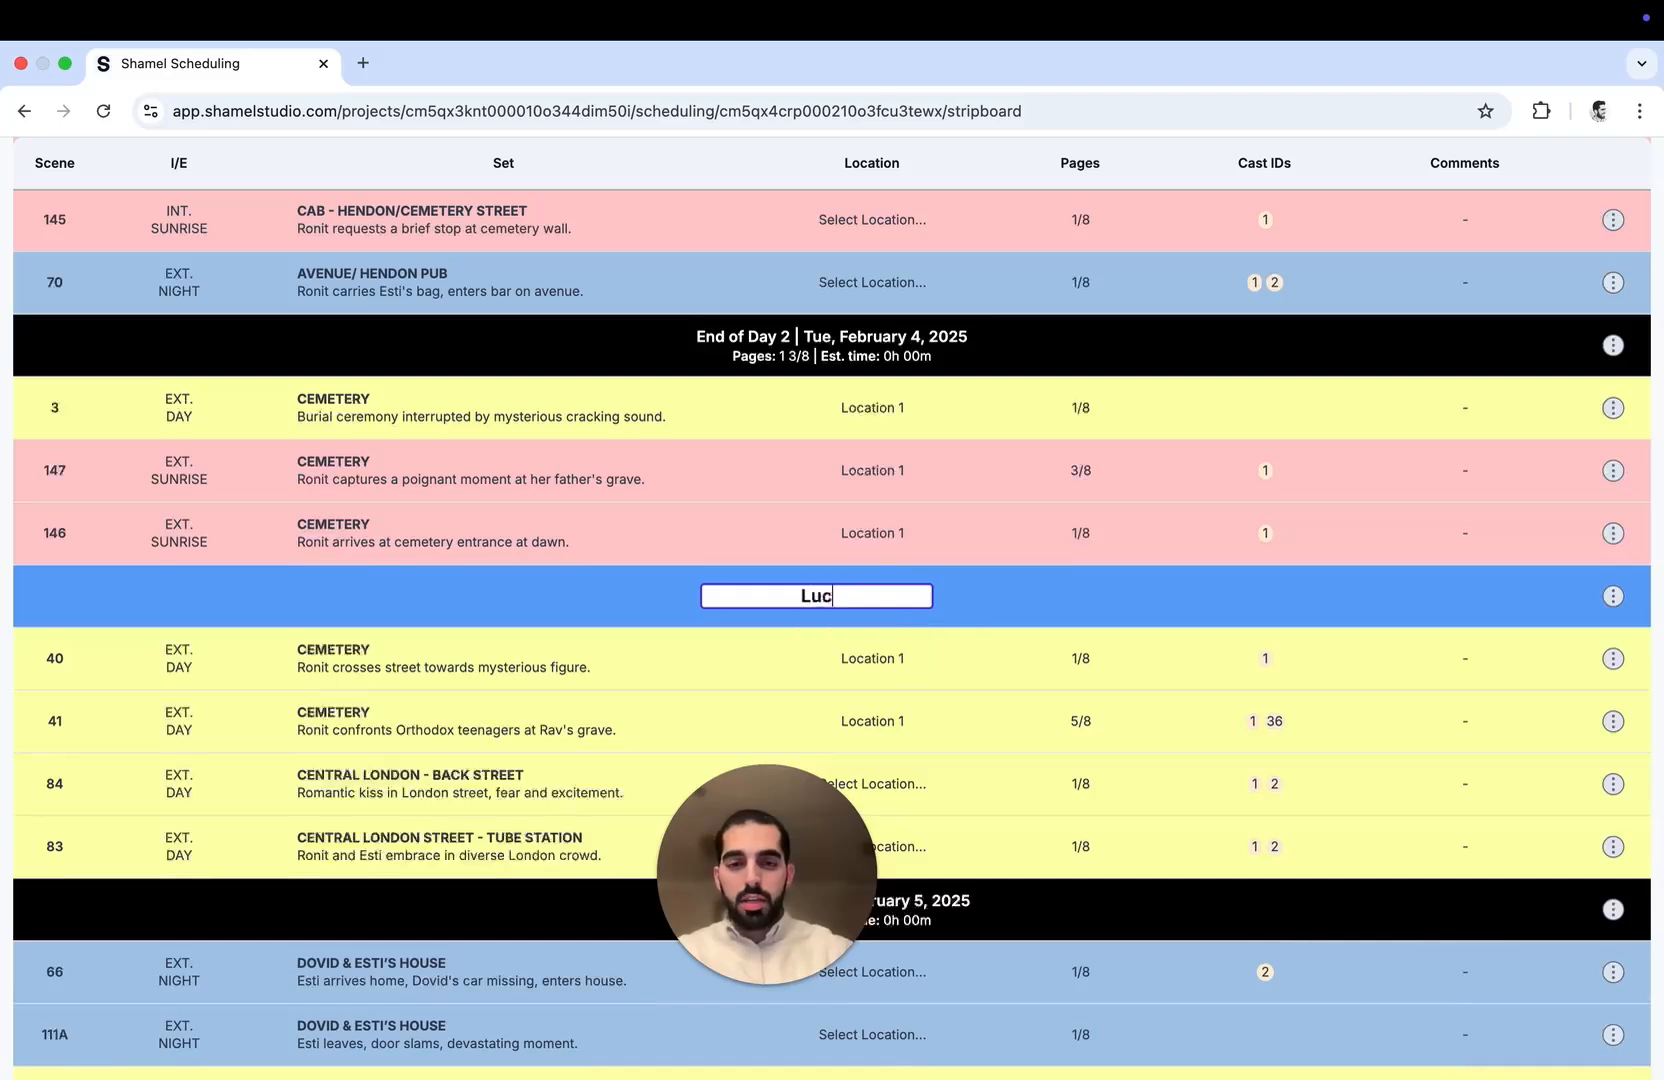
{"action": "key", "text": "BackSpace"}
{"action": "type", "text": "nch"}
{"action": "key", "text": "BackSpace"}
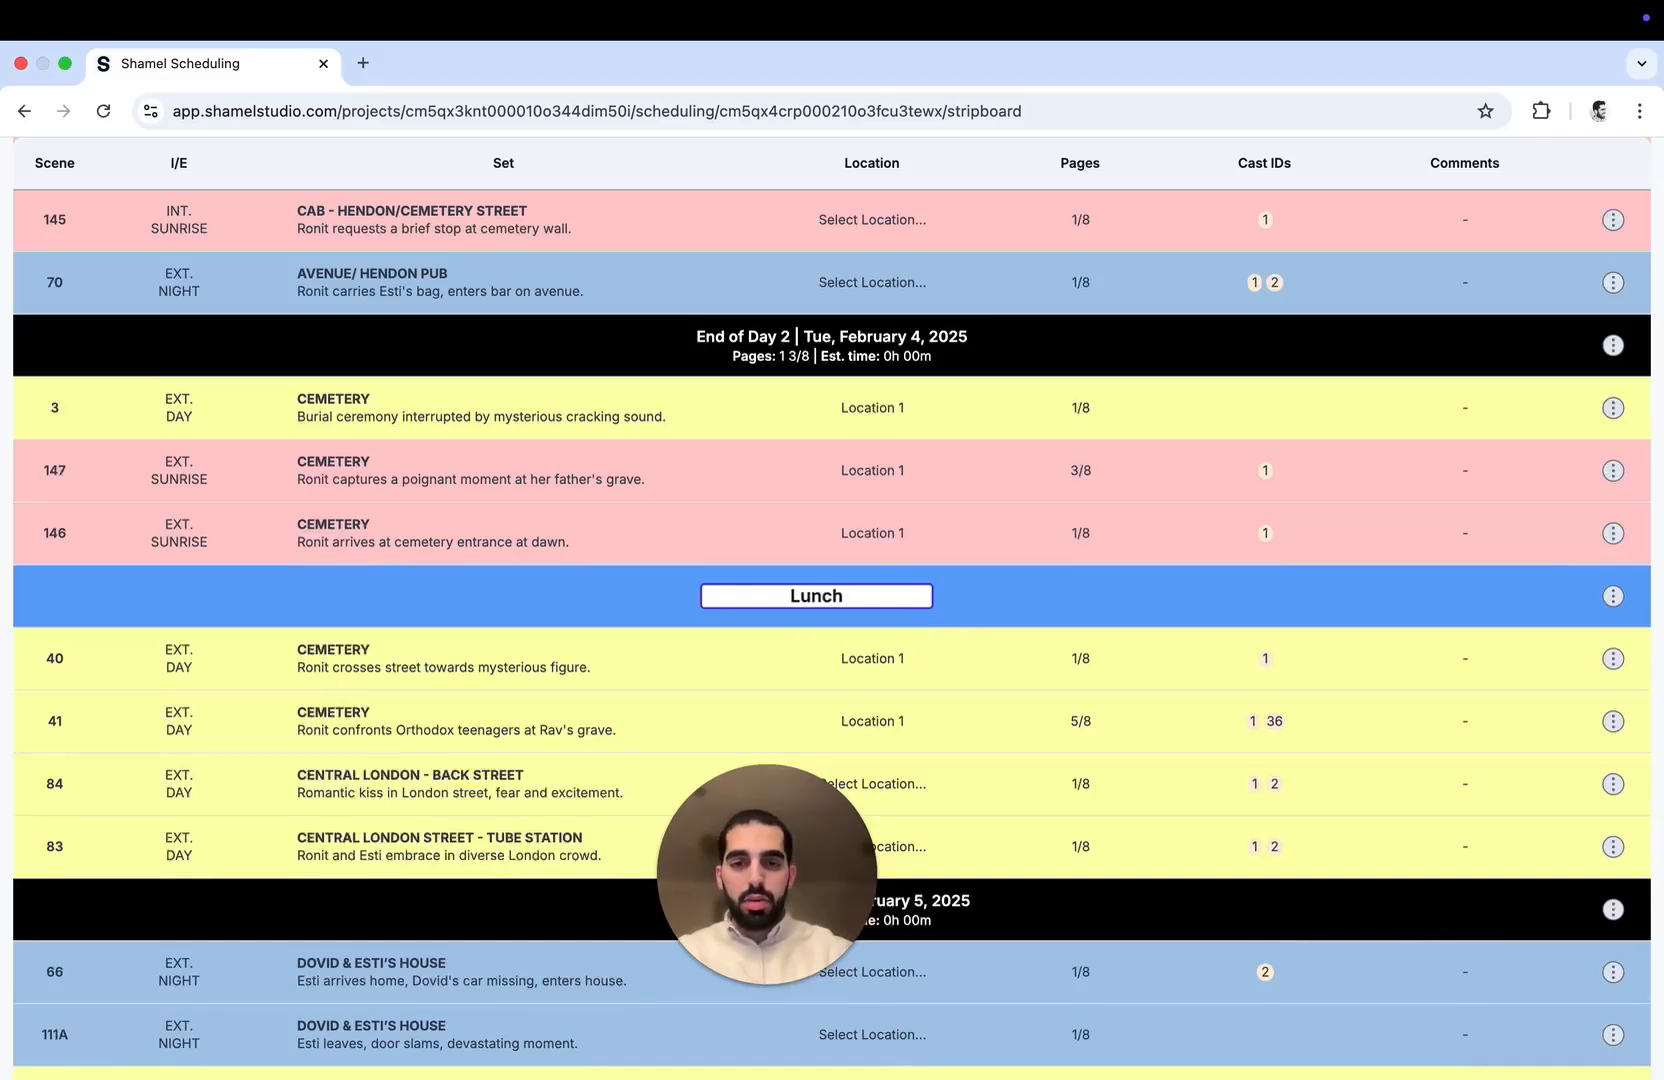
{"action": "key", "text": "Return"}
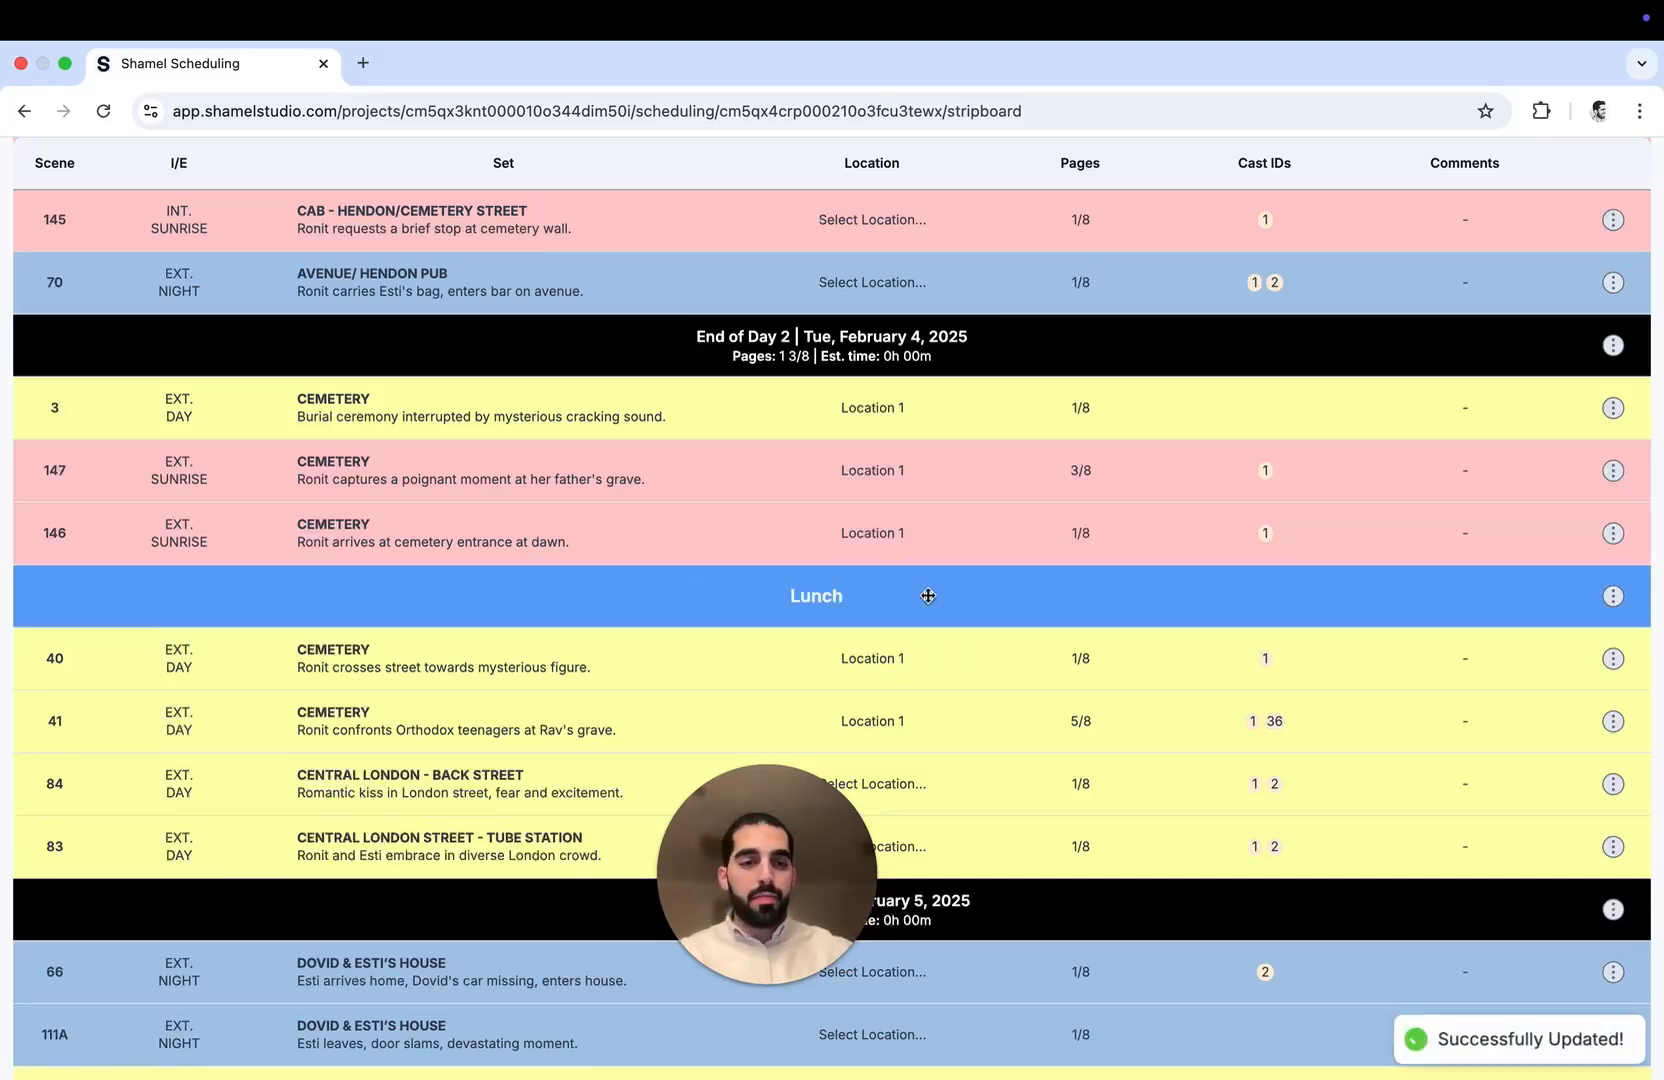
Insert a day break below scene 146 and delete it again
{"action": "left_click", "coordinate": [1617, 537]}
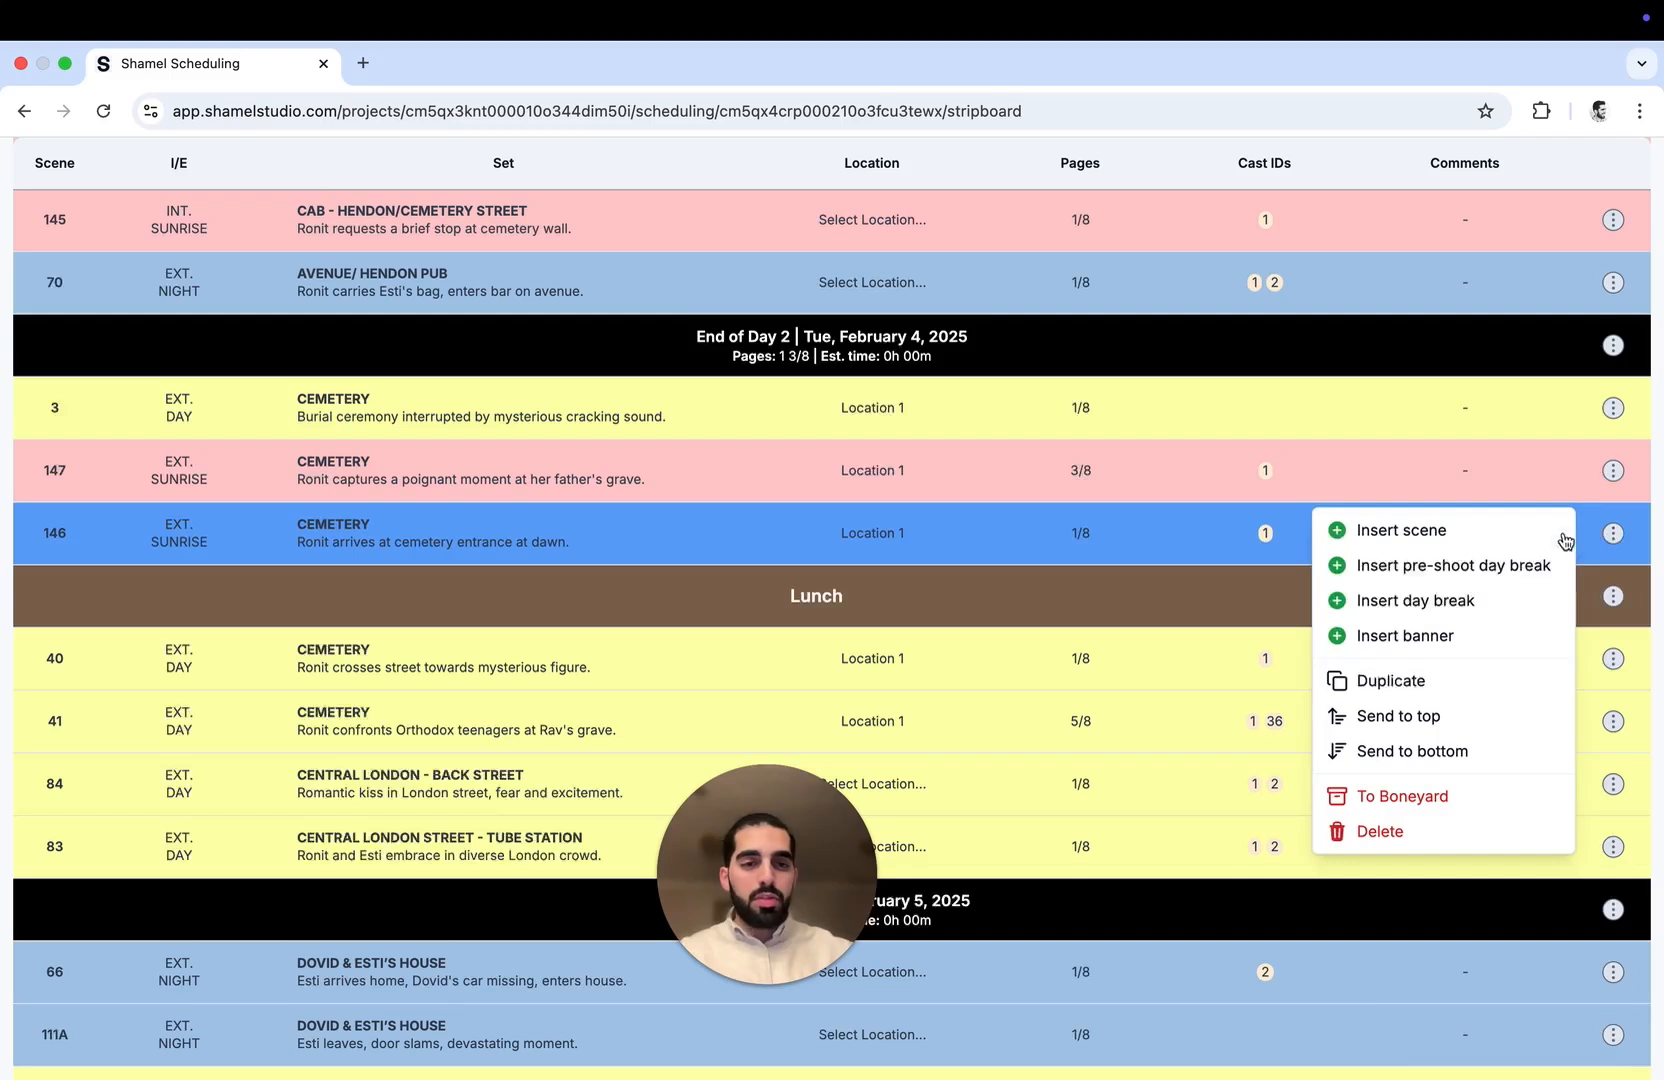
{"action": "left_click", "coordinate": [1486, 602]}
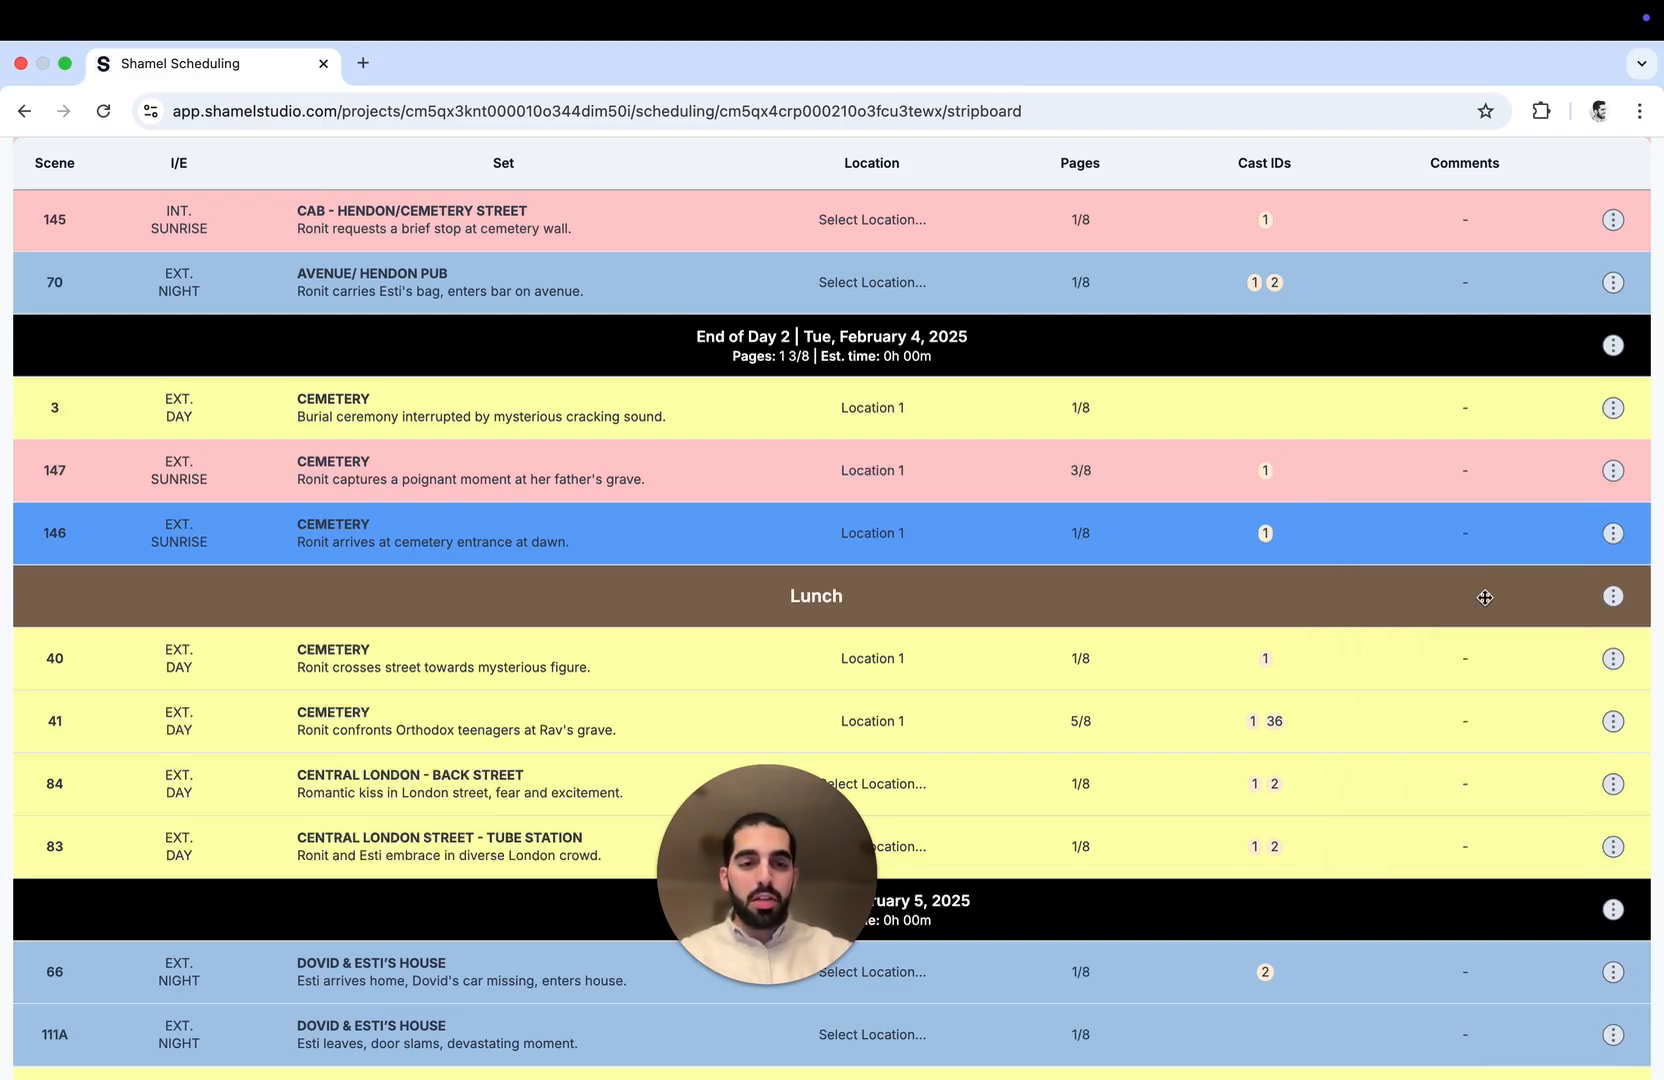
{"action": "left_click", "coordinate": [1613, 598]}
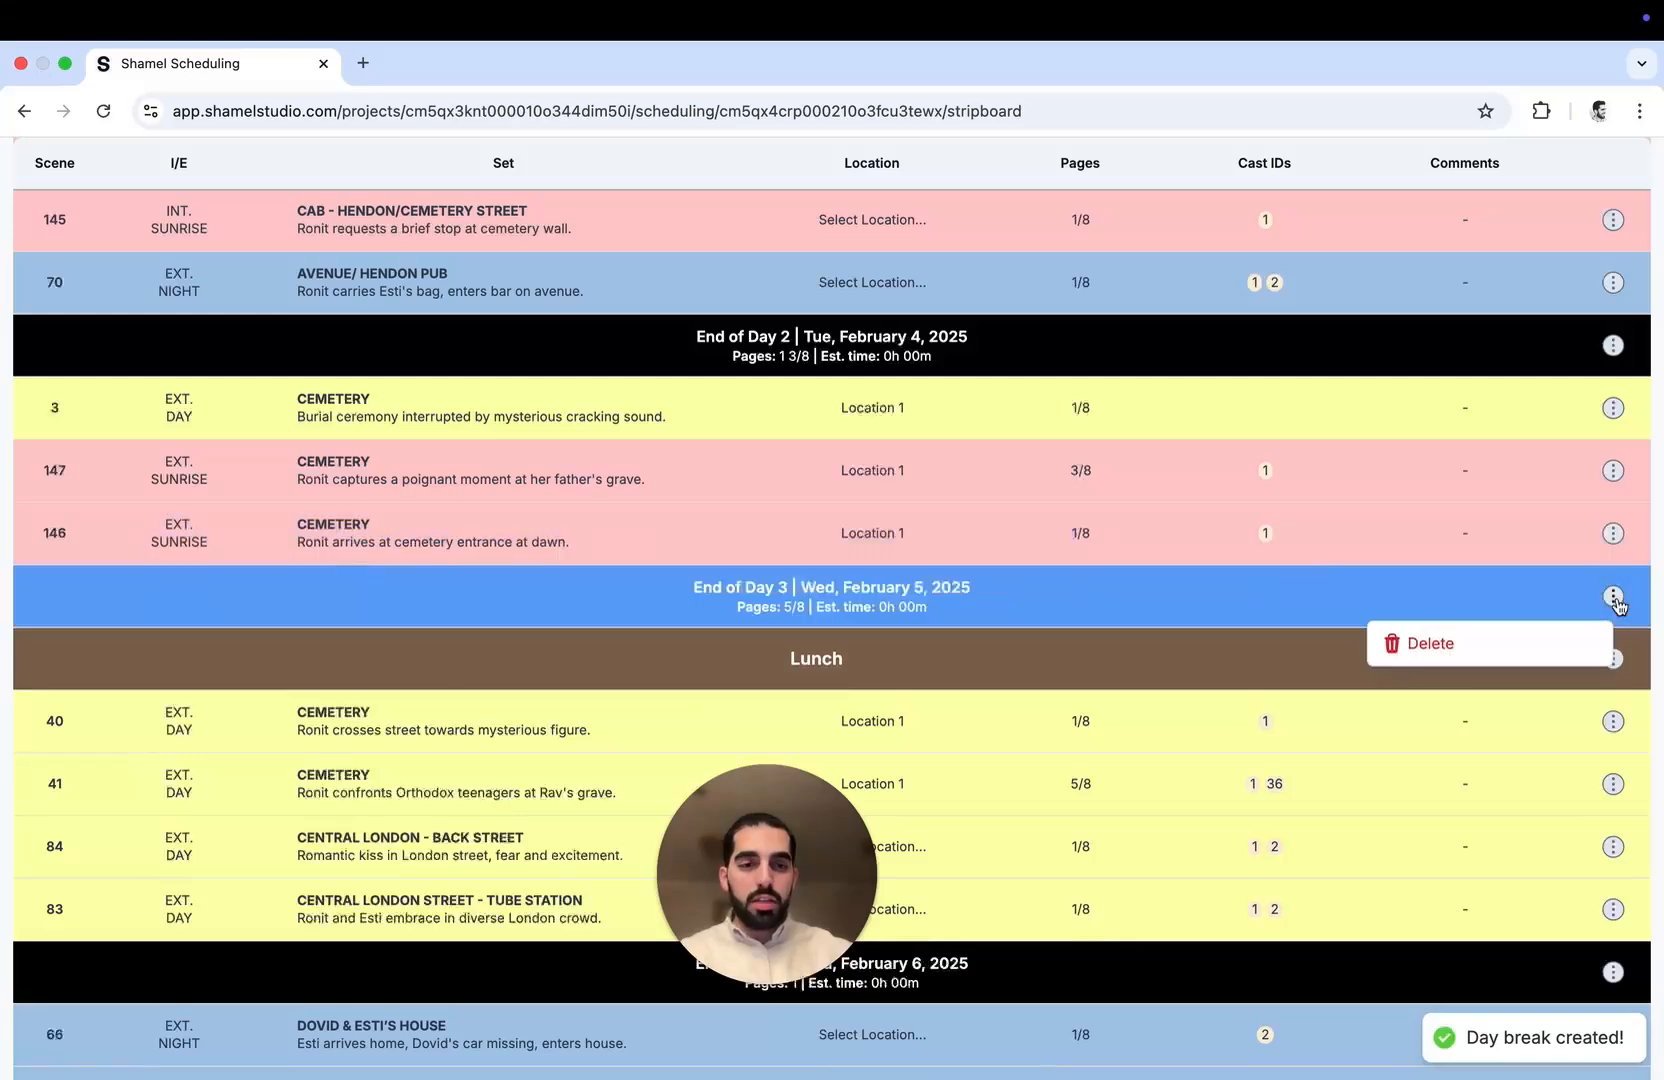
{"action": "left_click", "coordinate": [1550, 640]}
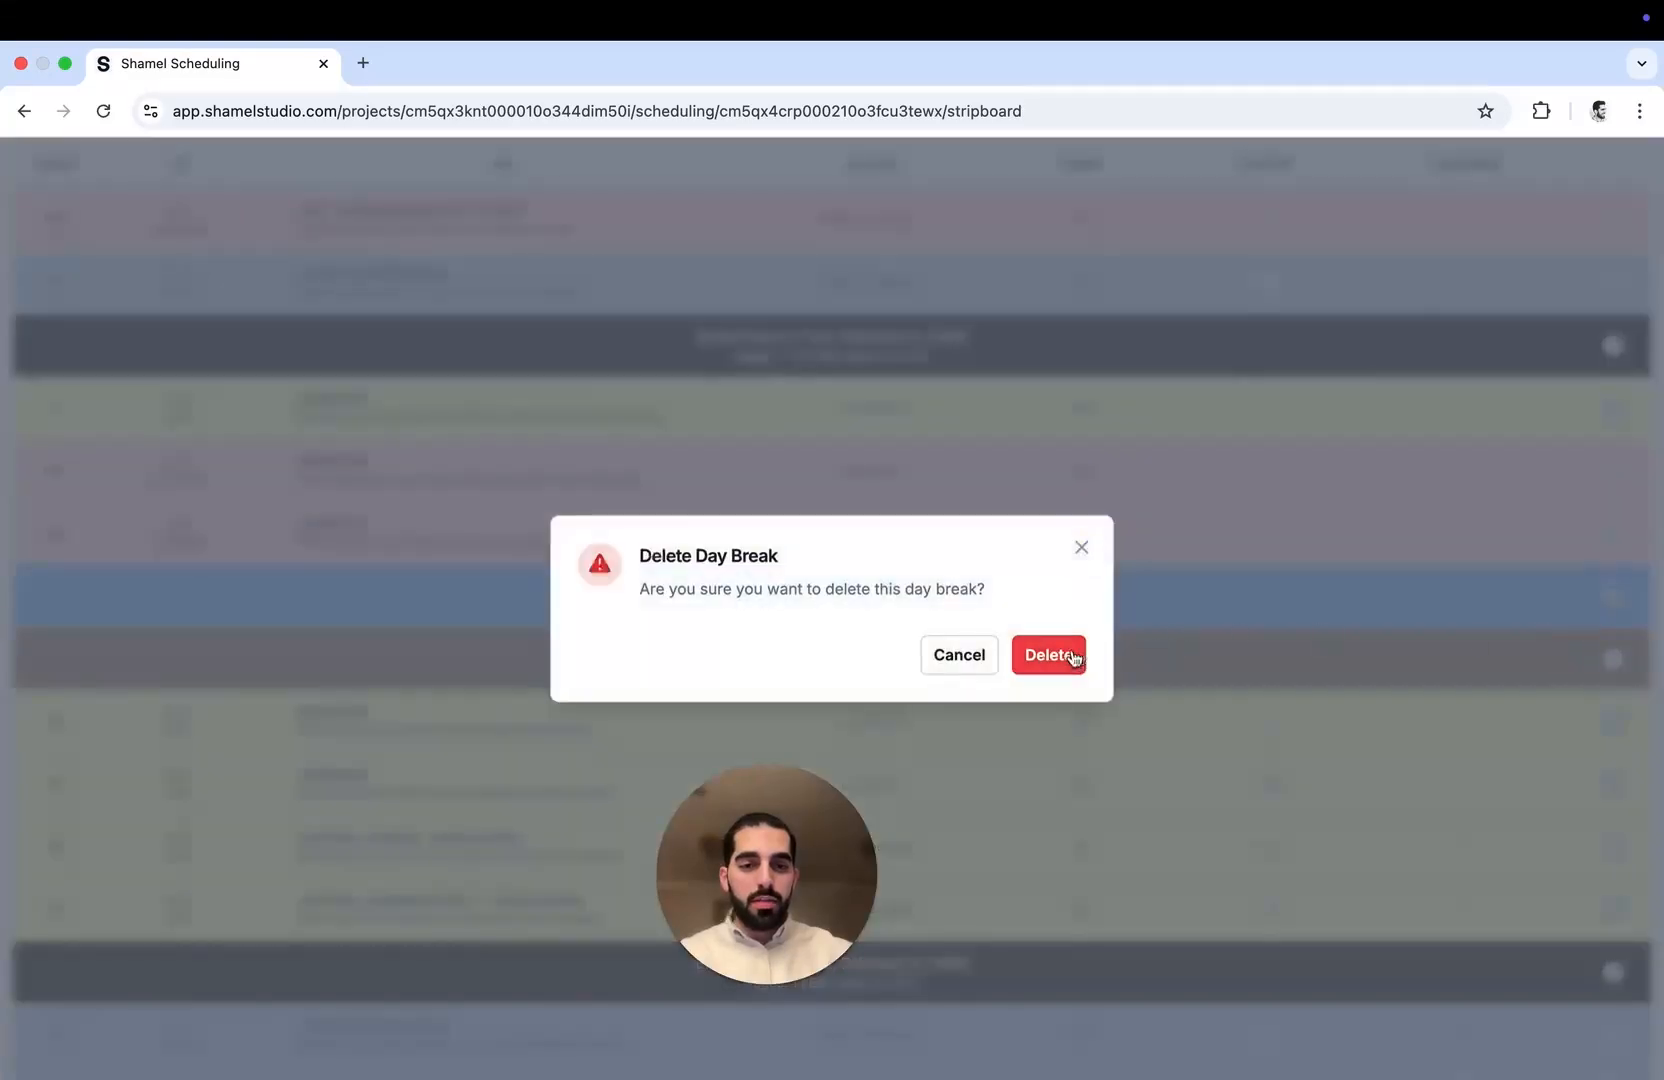
{"action": "left_click", "coordinate": [1068, 657]}
Send scene 146 to the Boneyard and check the options available for it in the Boneyard view
{"action": "left_click", "coordinate": [1613, 533]}
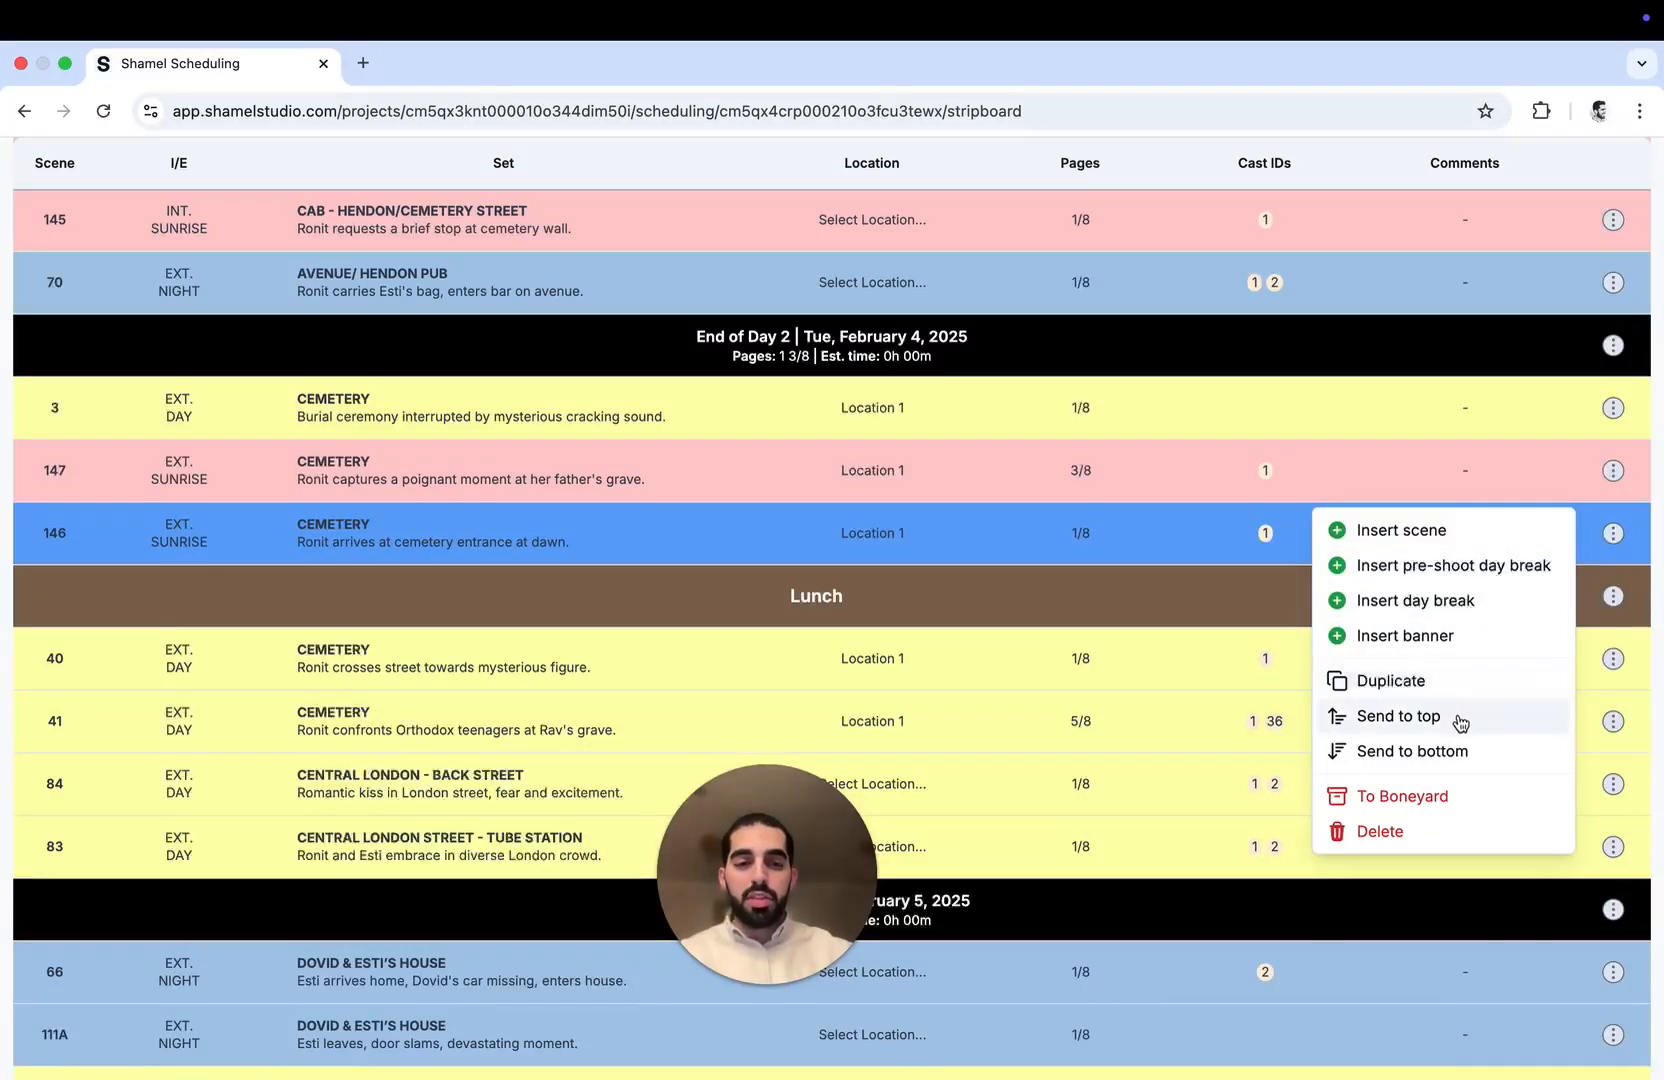
{"action": "left_click", "coordinate": [1447, 798]}
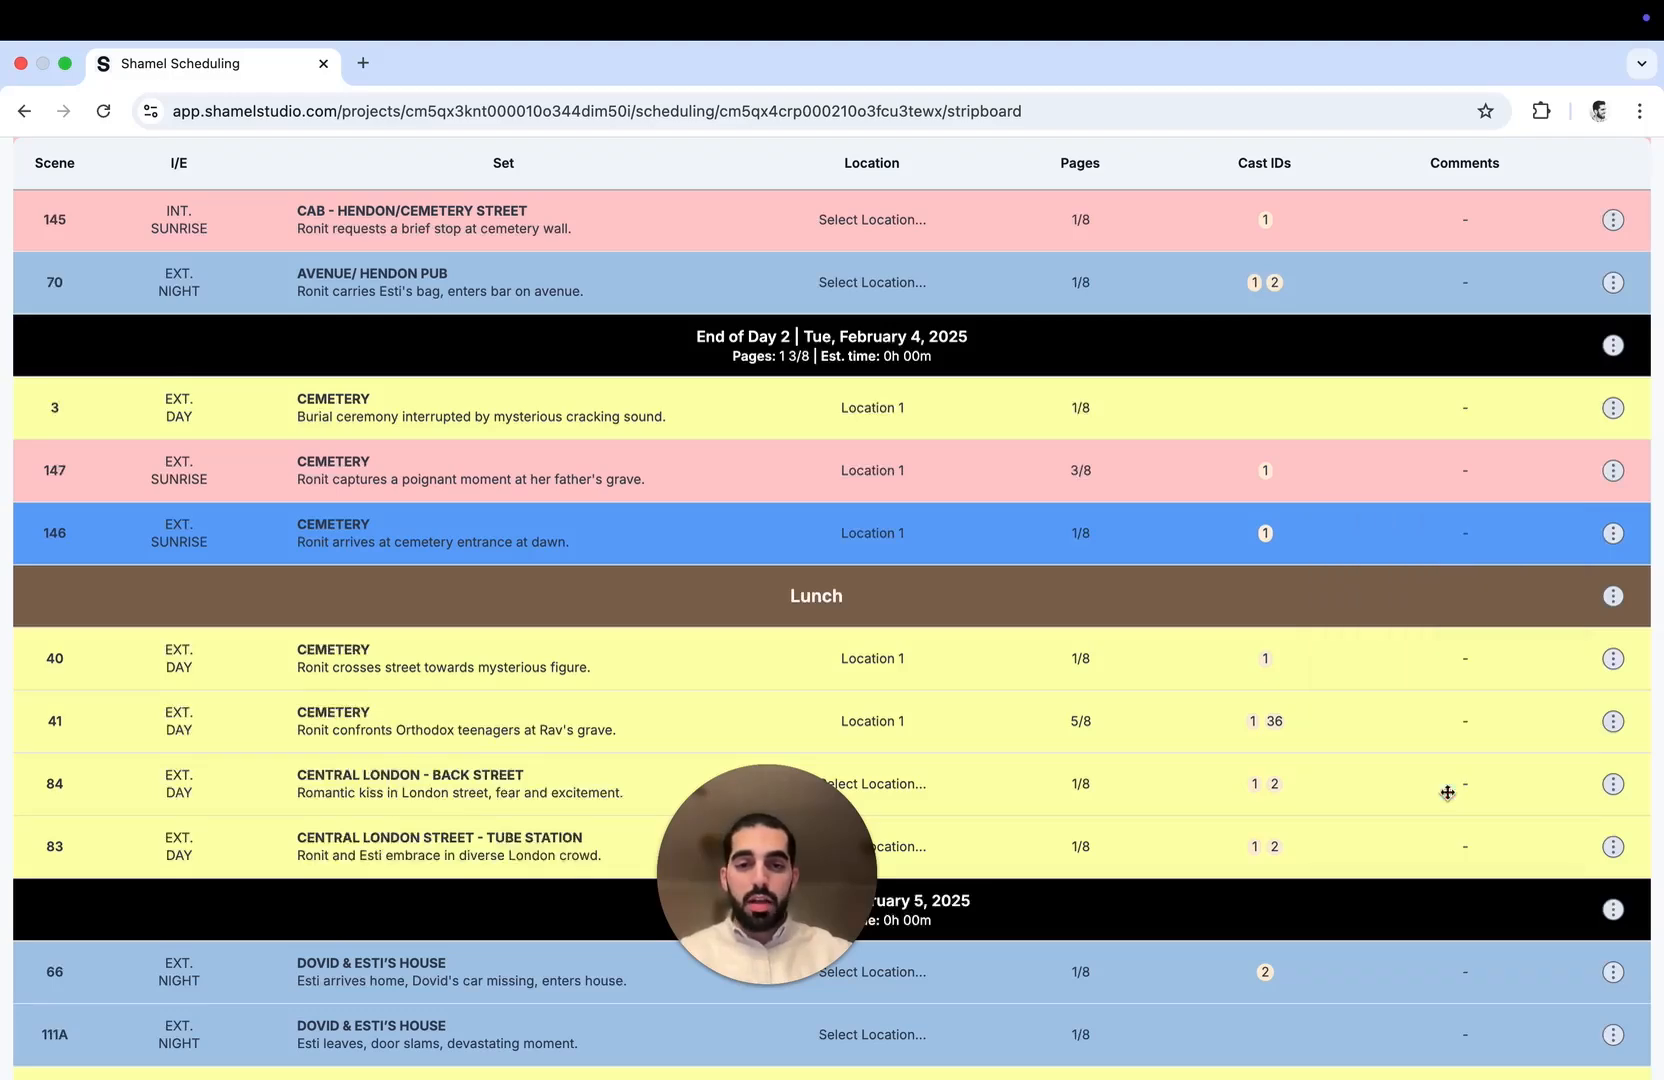
{"action": "scroll", "coordinate": [1310, 643], "scroll_direction": "up", "scroll_amount": 5}
{"action": "scroll", "coordinate": [1310, 643], "scroll_direction": "up", "scroll_amount": 2}
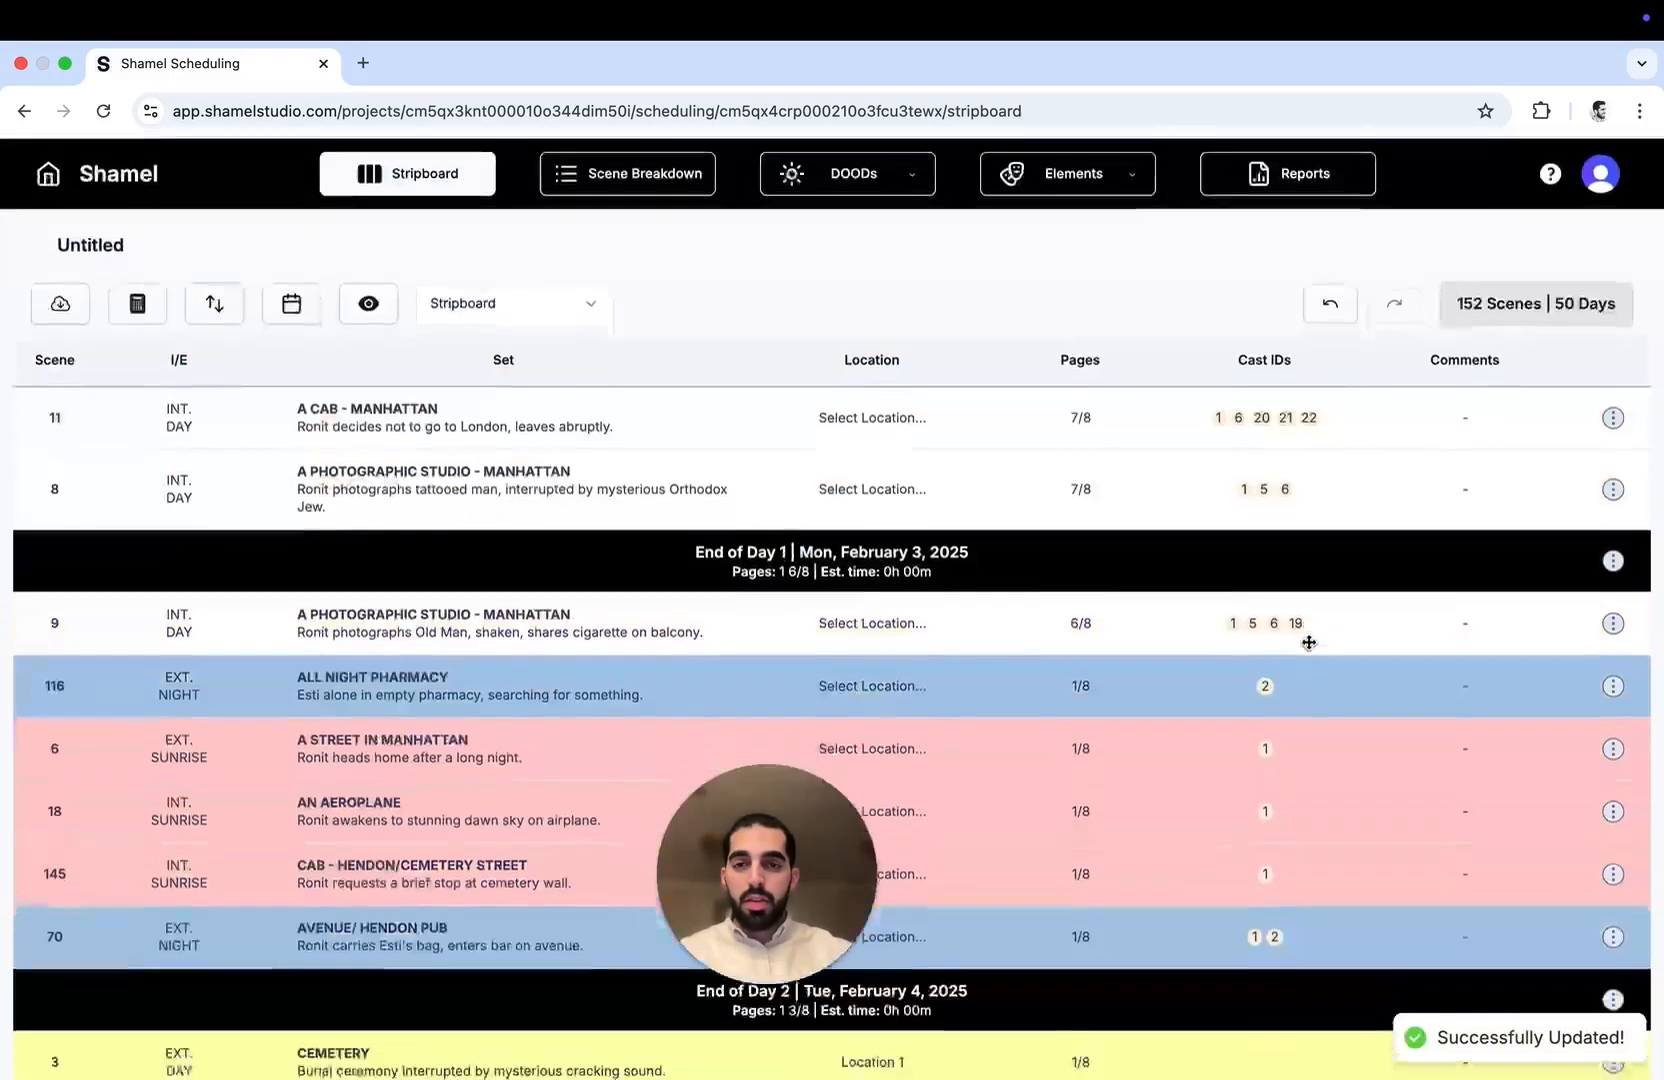
{"action": "left_click", "coordinate": [572, 305]}
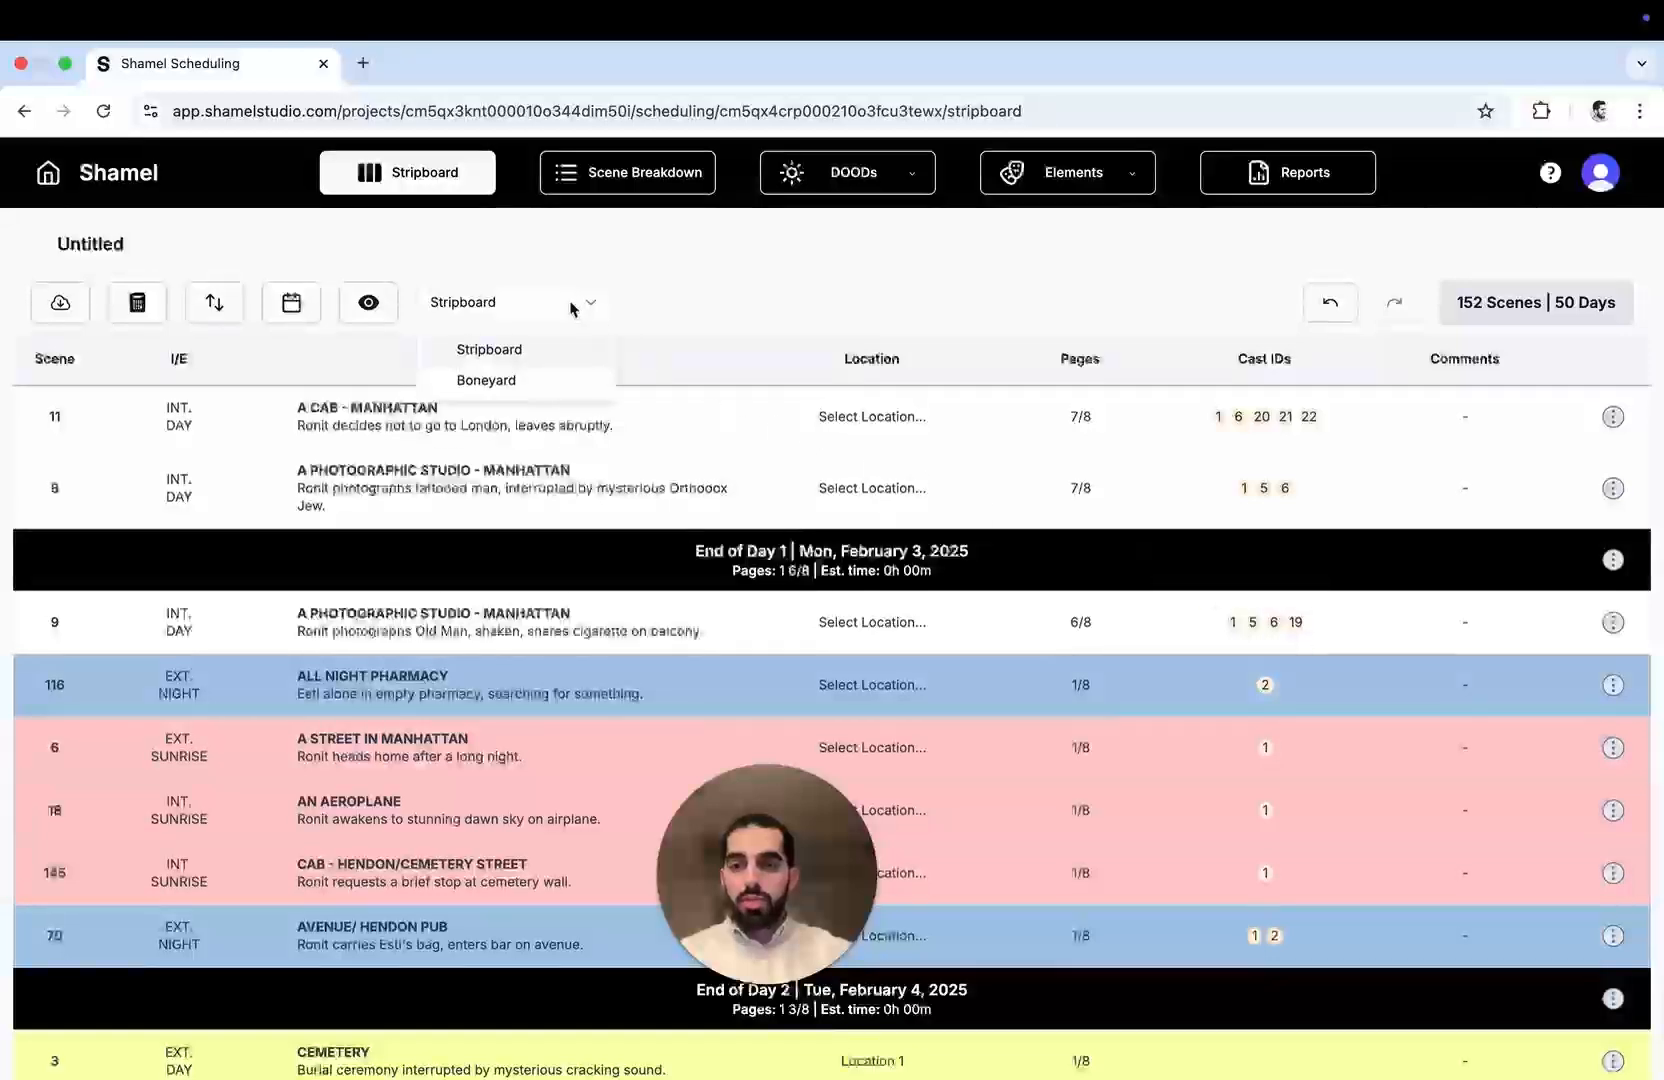
{"action": "left_click", "coordinate": [553, 379]}
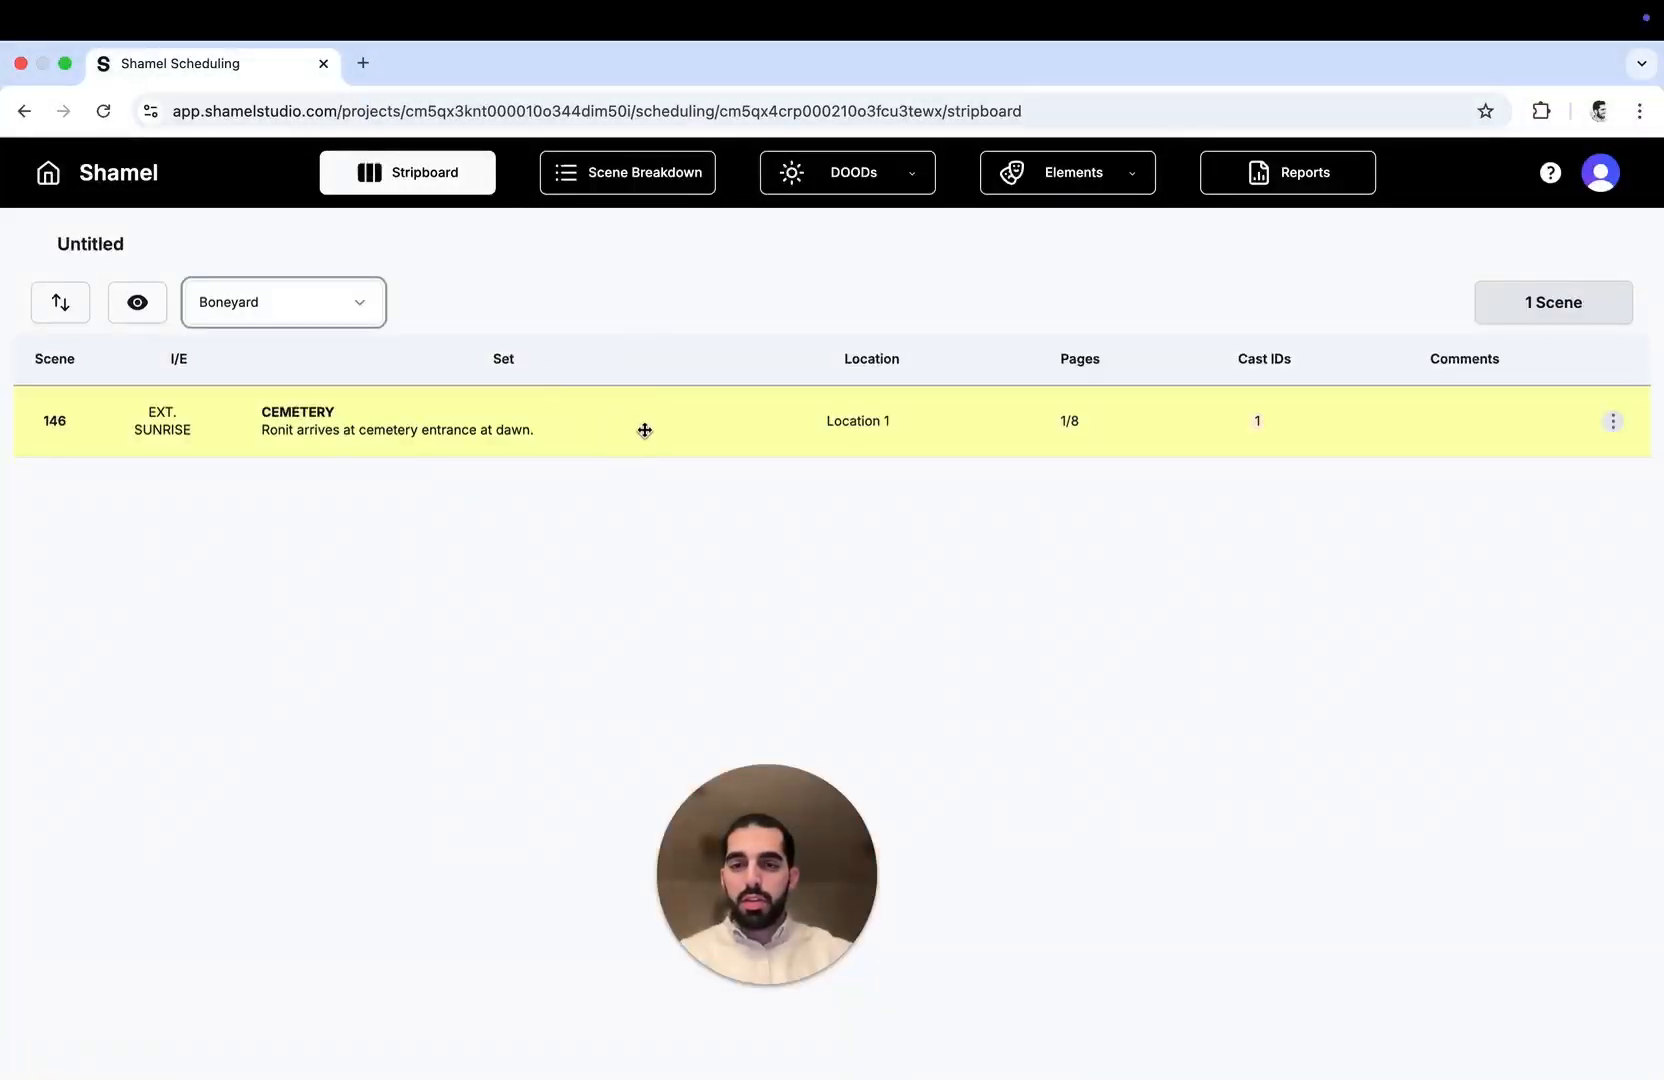
{"action": "left_click", "coordinate": [1613, 421]}
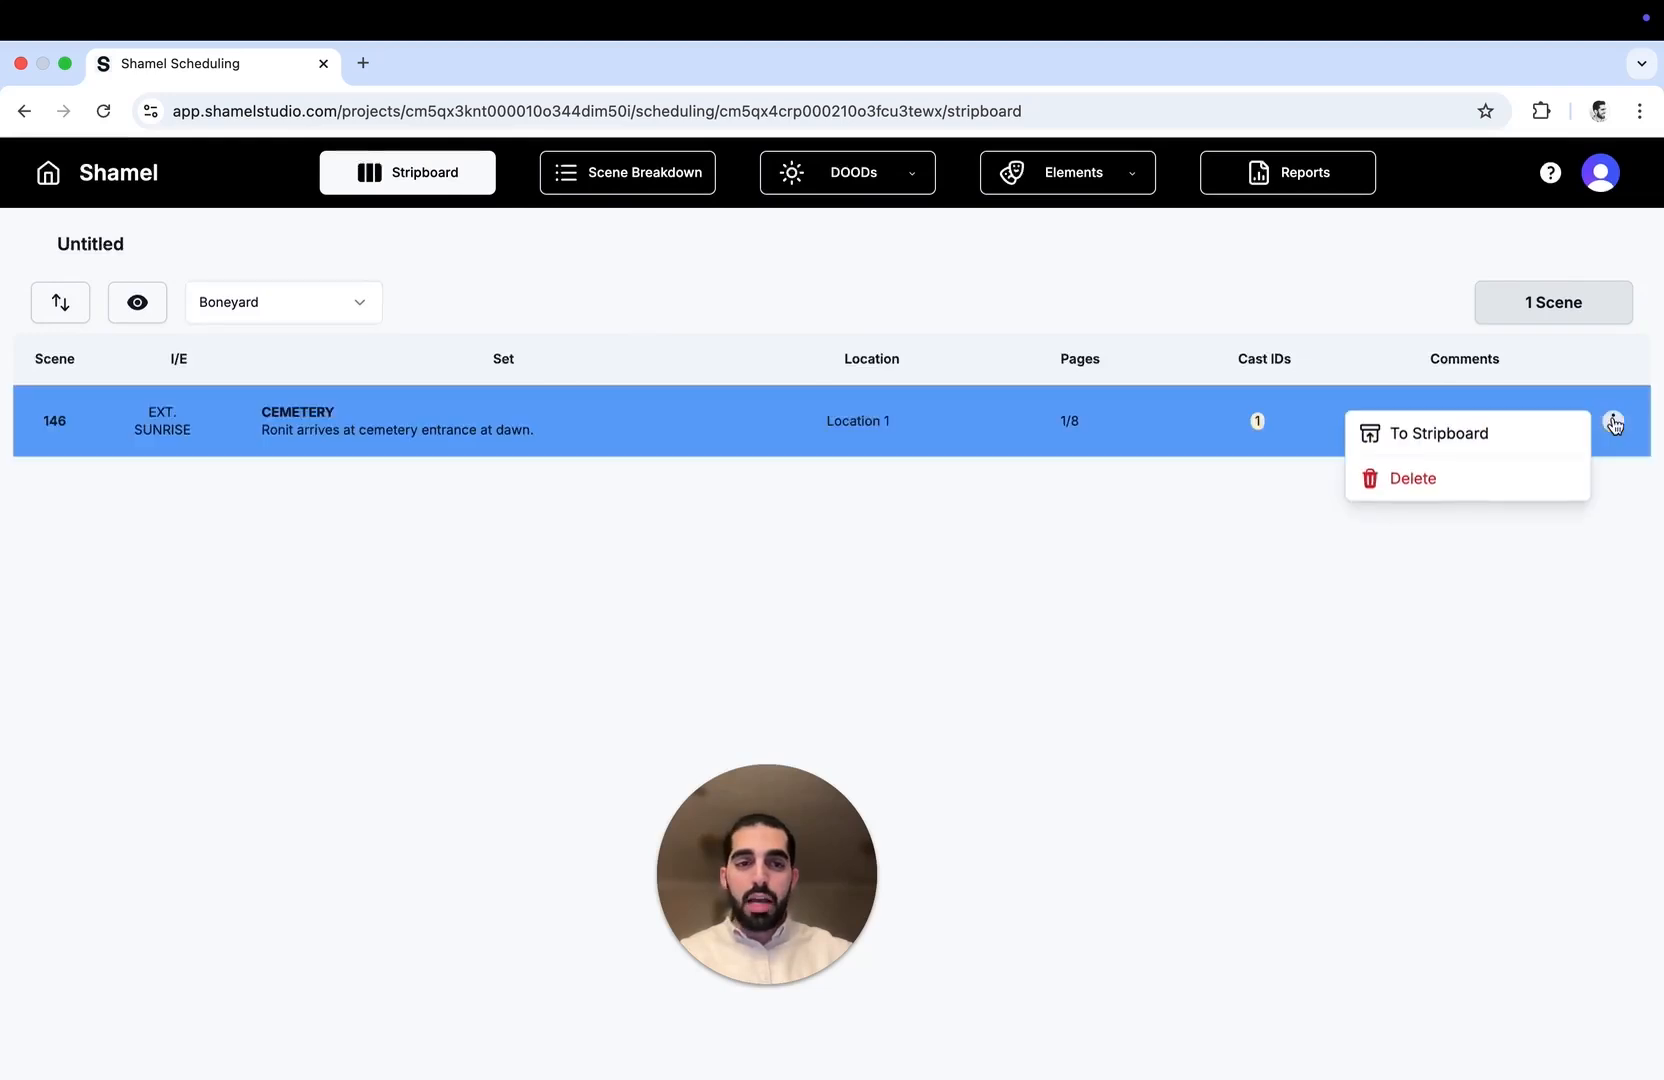
{"action": "left_click", "coordinate": [1613, 421]}
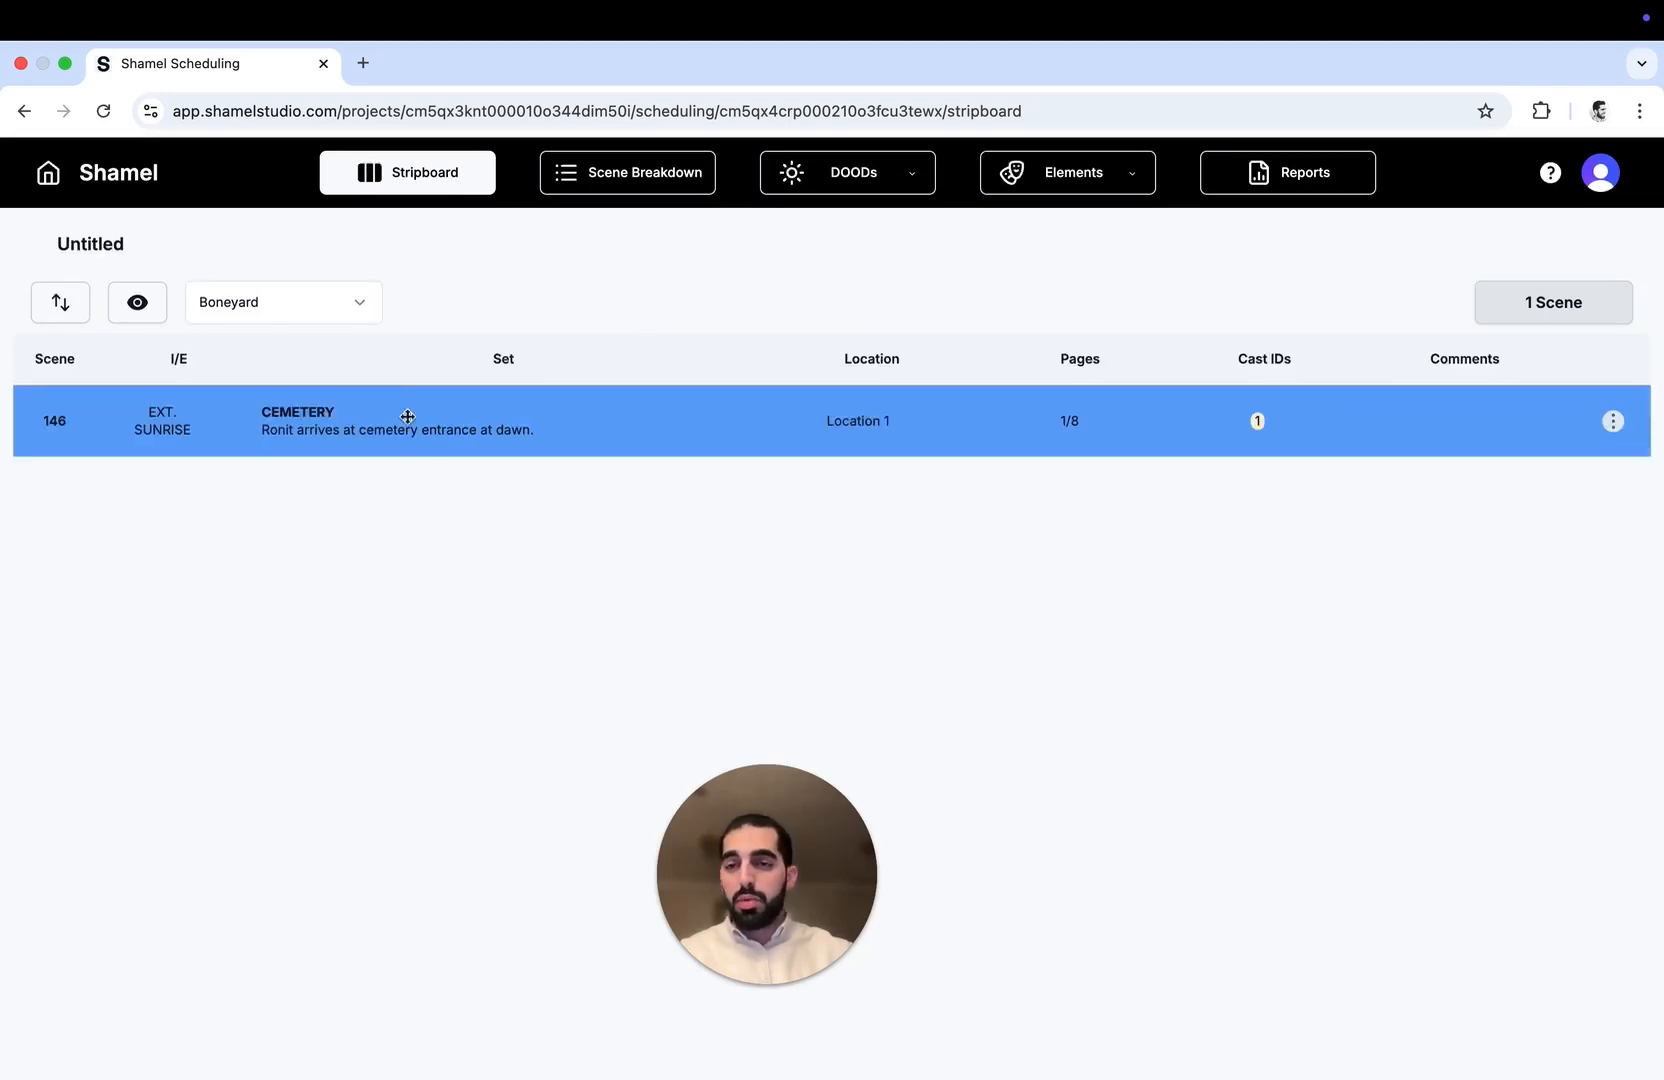
Return to the Stripboard view and undo sending scene 146 to the Boneyard
{"action": "left_click", "coordinate": [296, 312]}
{"action": "left_click", "coordinate": [290, 348]}
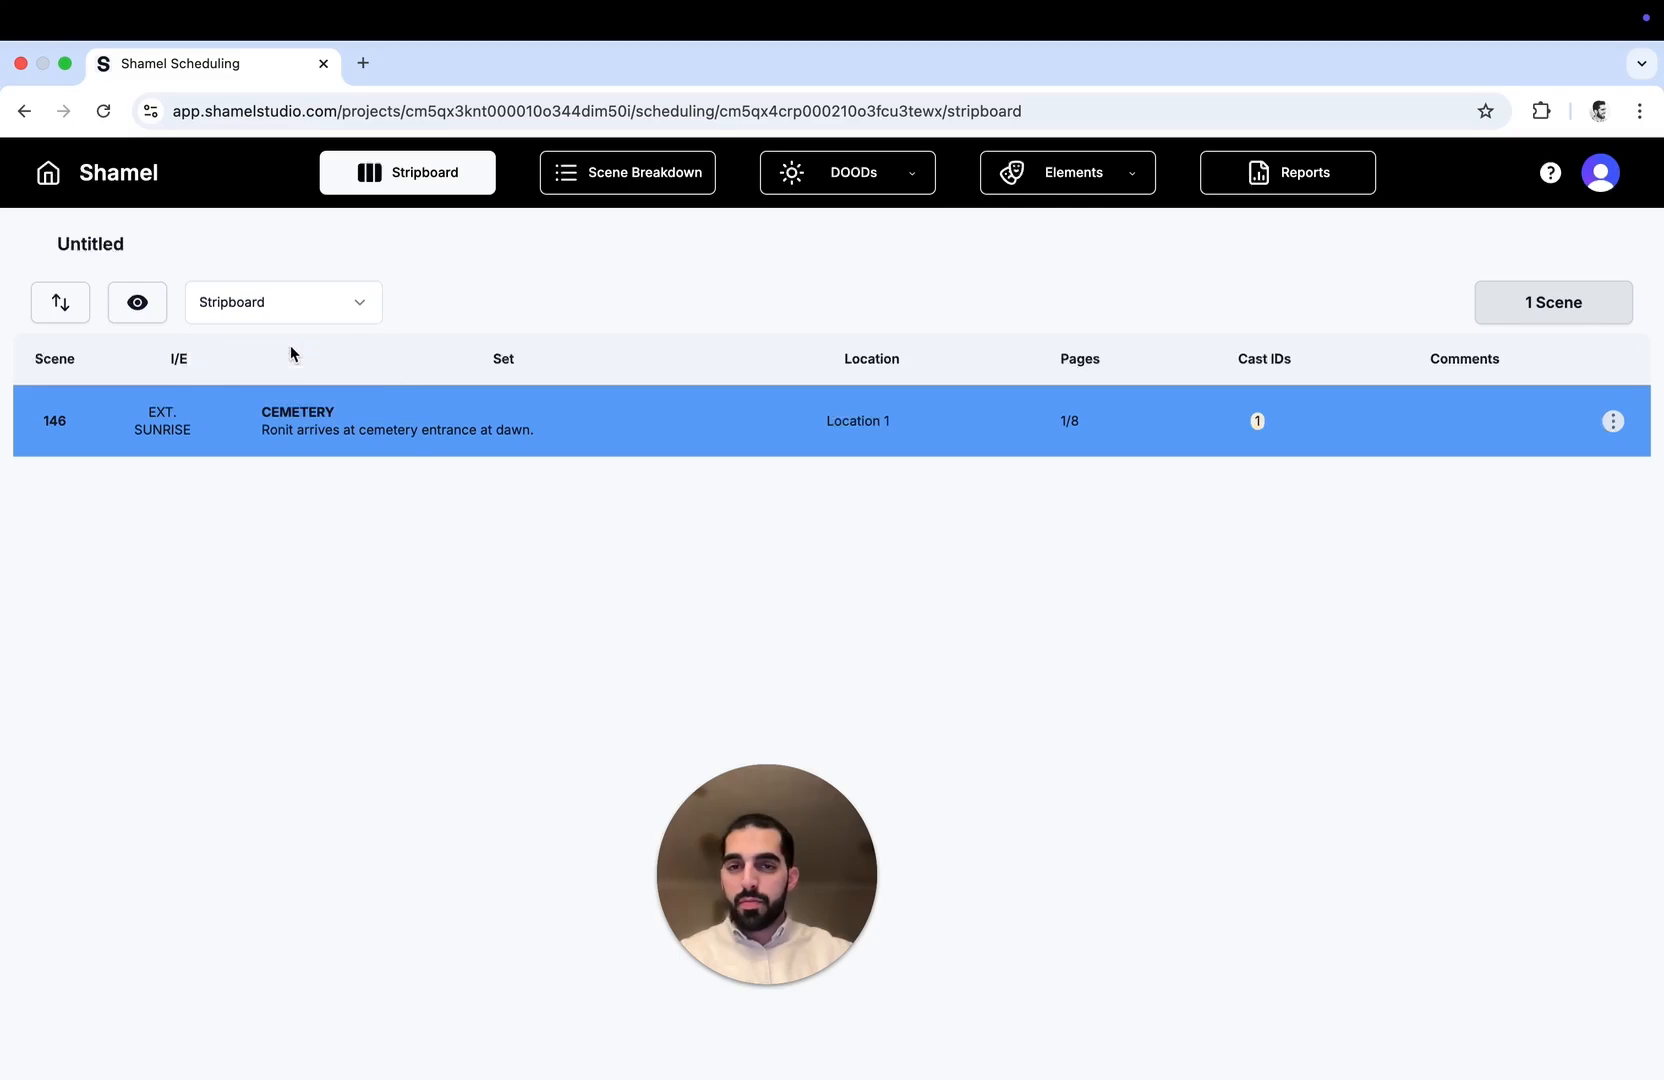
{"action": "scroll", "coordinate": [1173, 574], "scroll_direction": "up", "scroll_amount": 7}
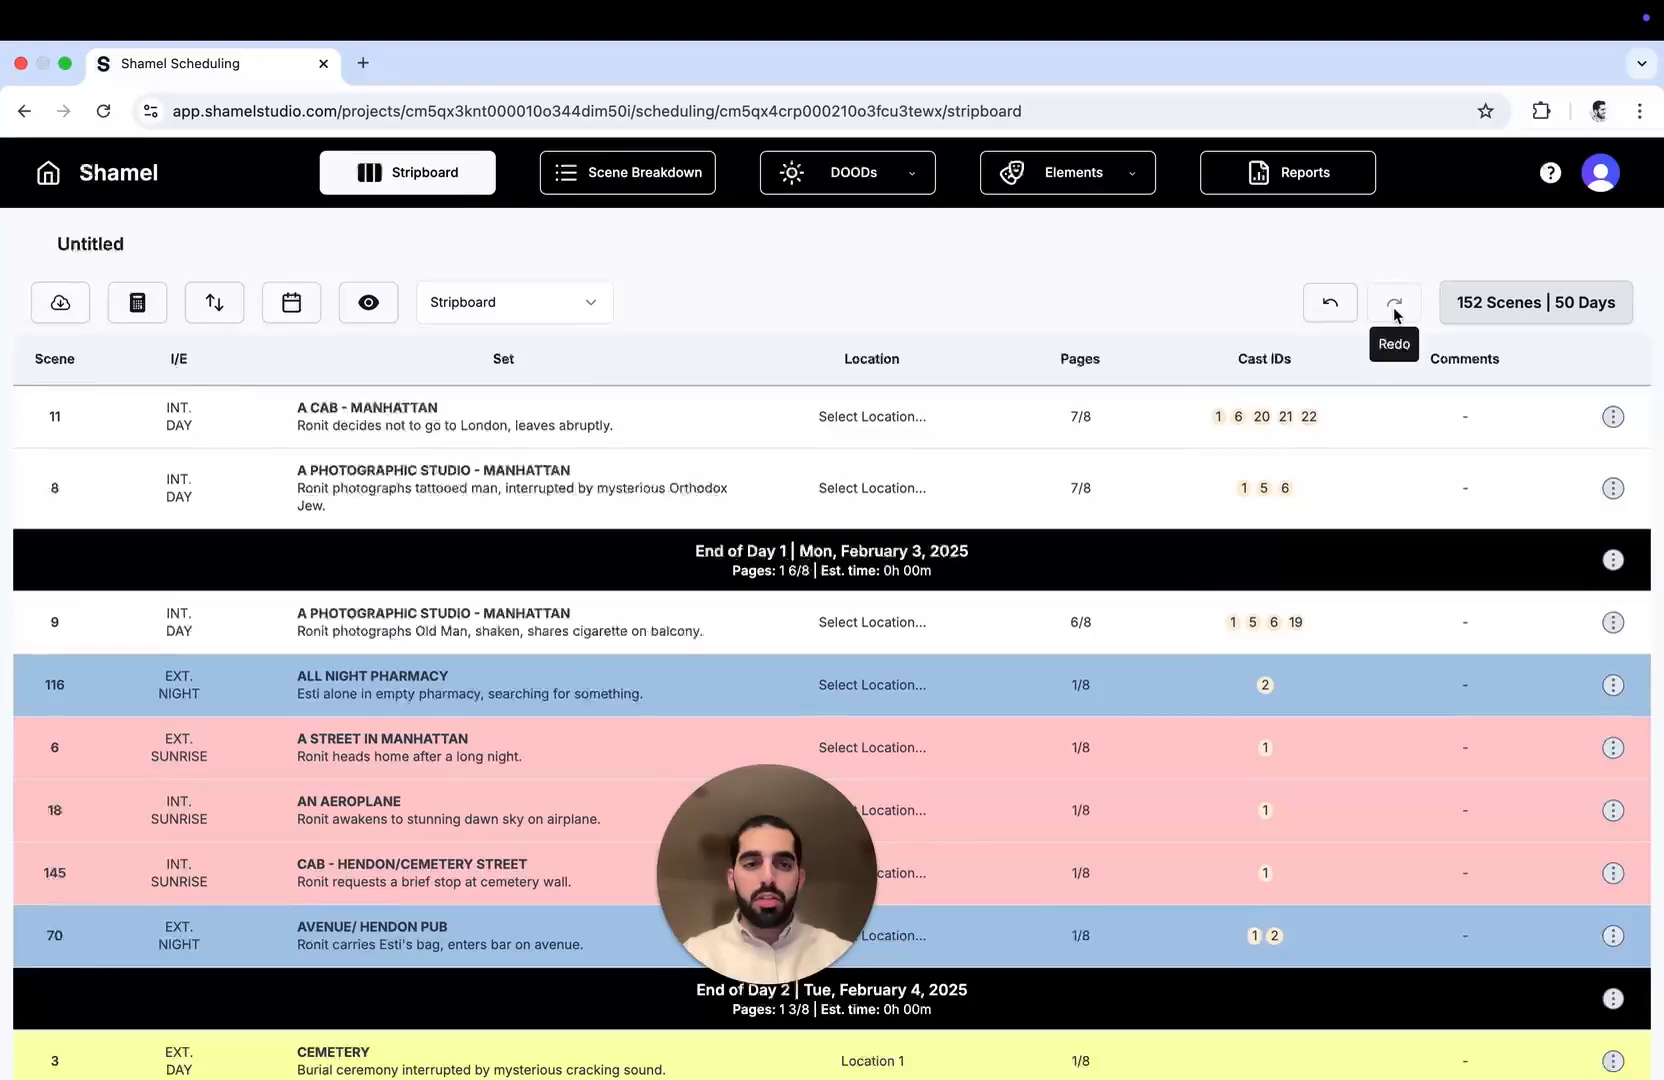
{"action": "left_click", "coordinate": [1332, 305]}
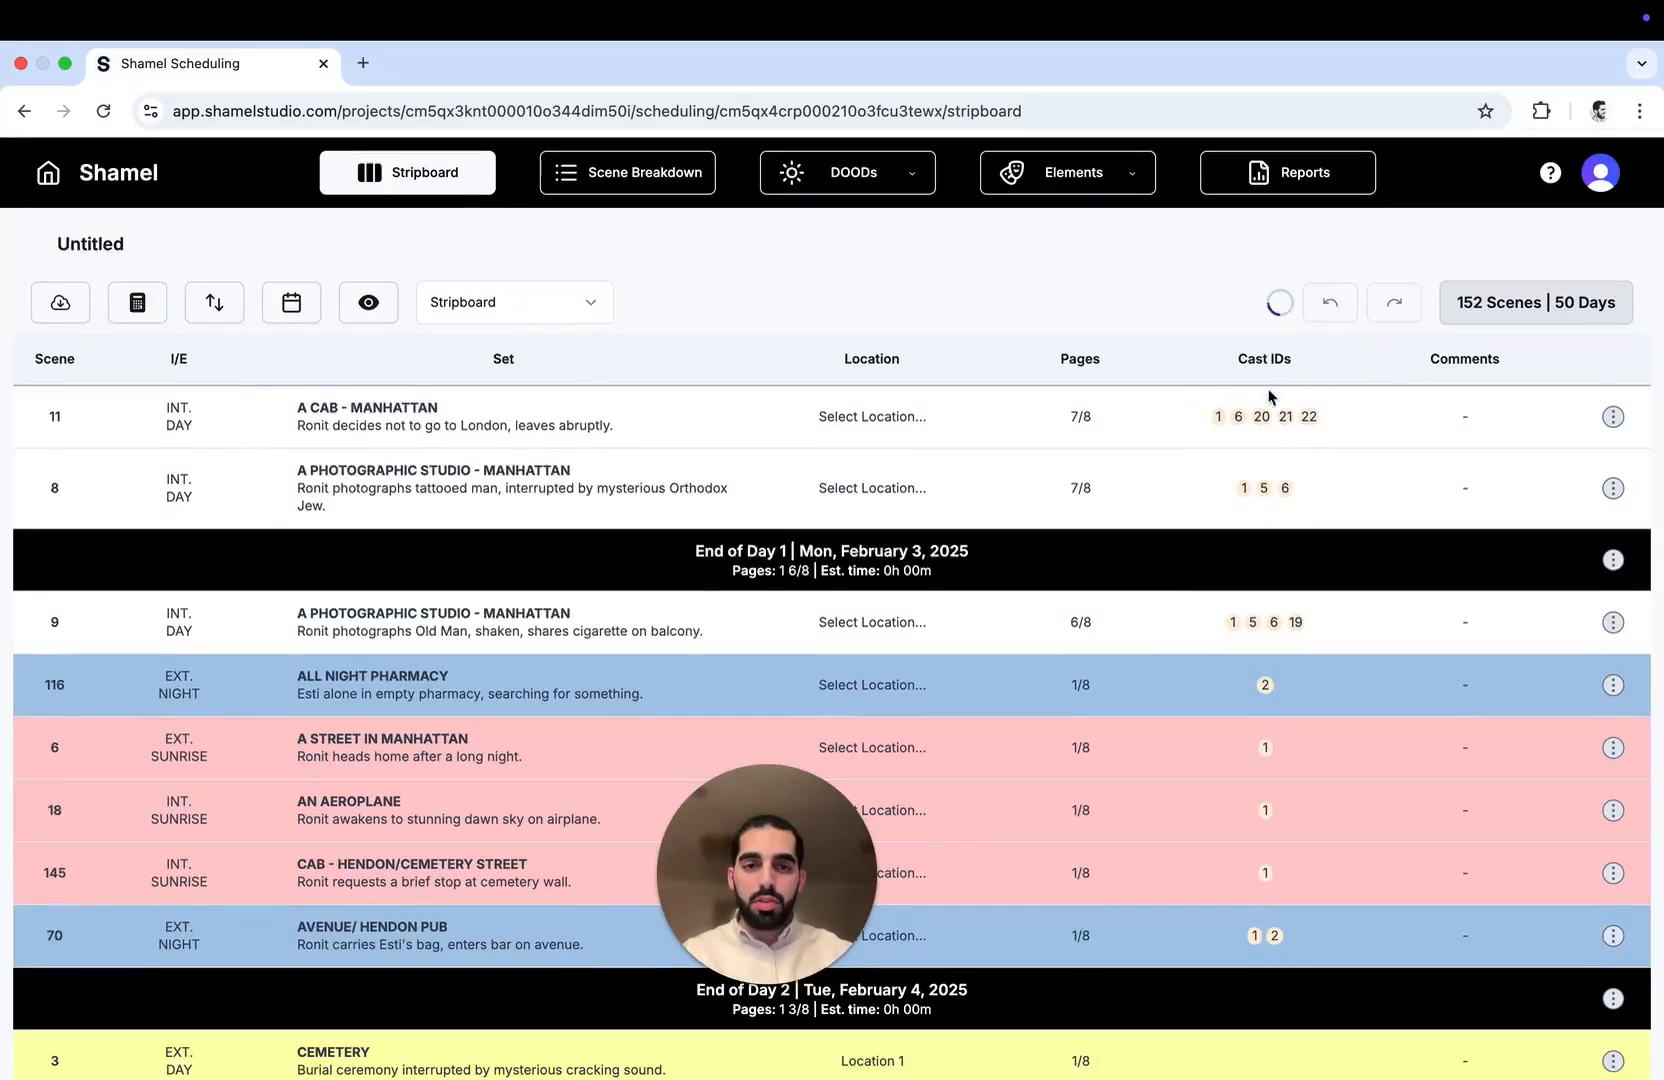
{"action": "scroll", "coordinate": [1219, 469], "scroll_direction": "down", "scroll_amount": 4}
{"action": "scroll", "coordinate": [1219, 469], "scroll_direction": "down", "scroll_amount": 4}
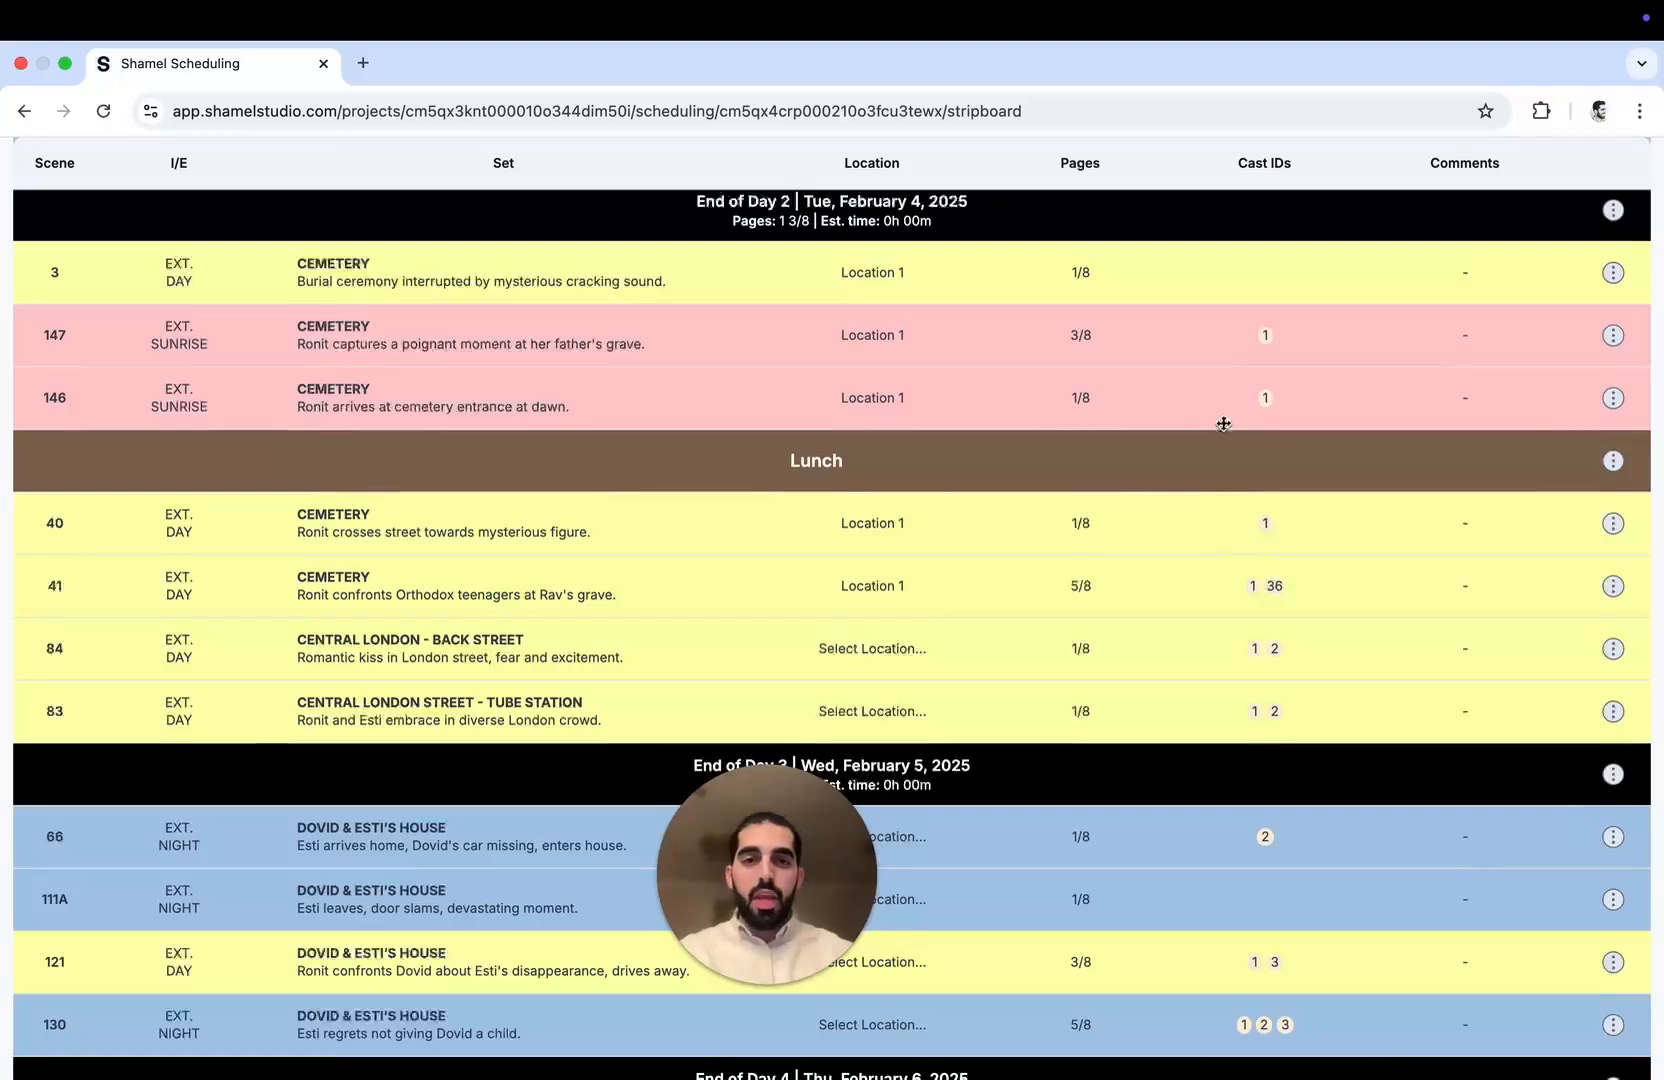
Open scene 8's breakdown from its strip, review its details and linked script, and return to the stripboard
{"action": "scroll", "coordinate": [1211, 431], "scroll_direction": "up", "scroll_amount": 10}
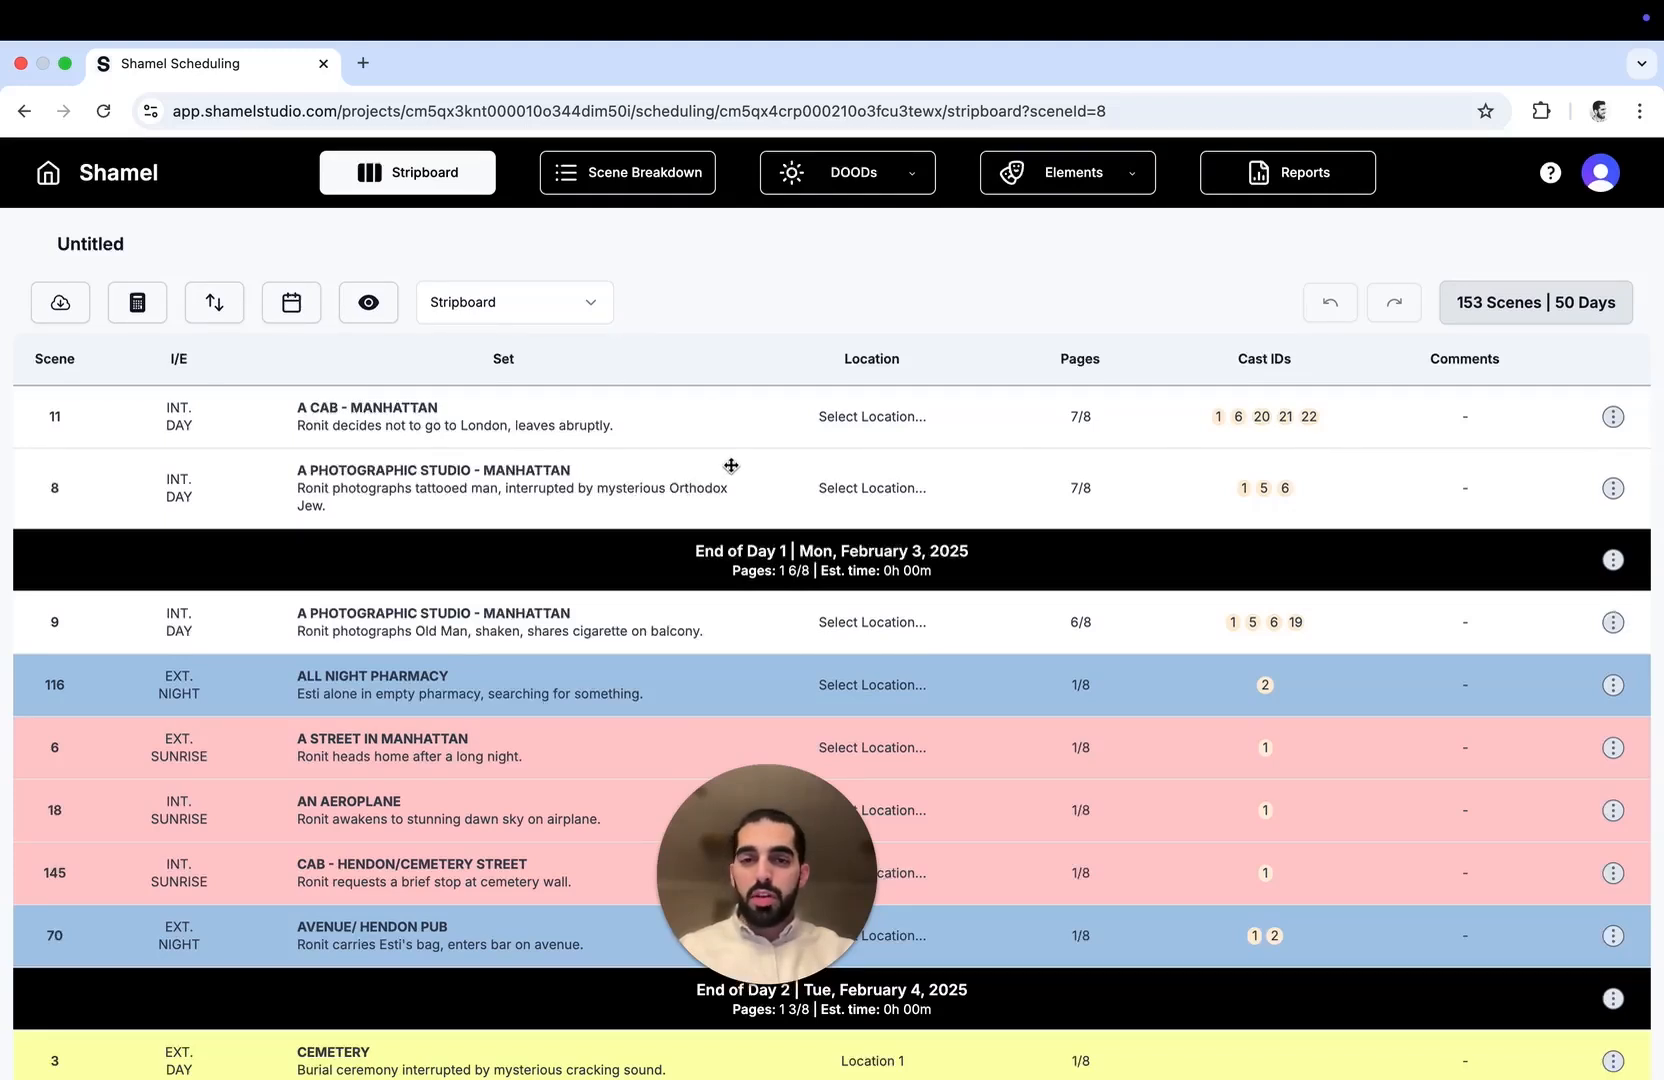
{"action": "left_click", "coordinate": [744, 472]}
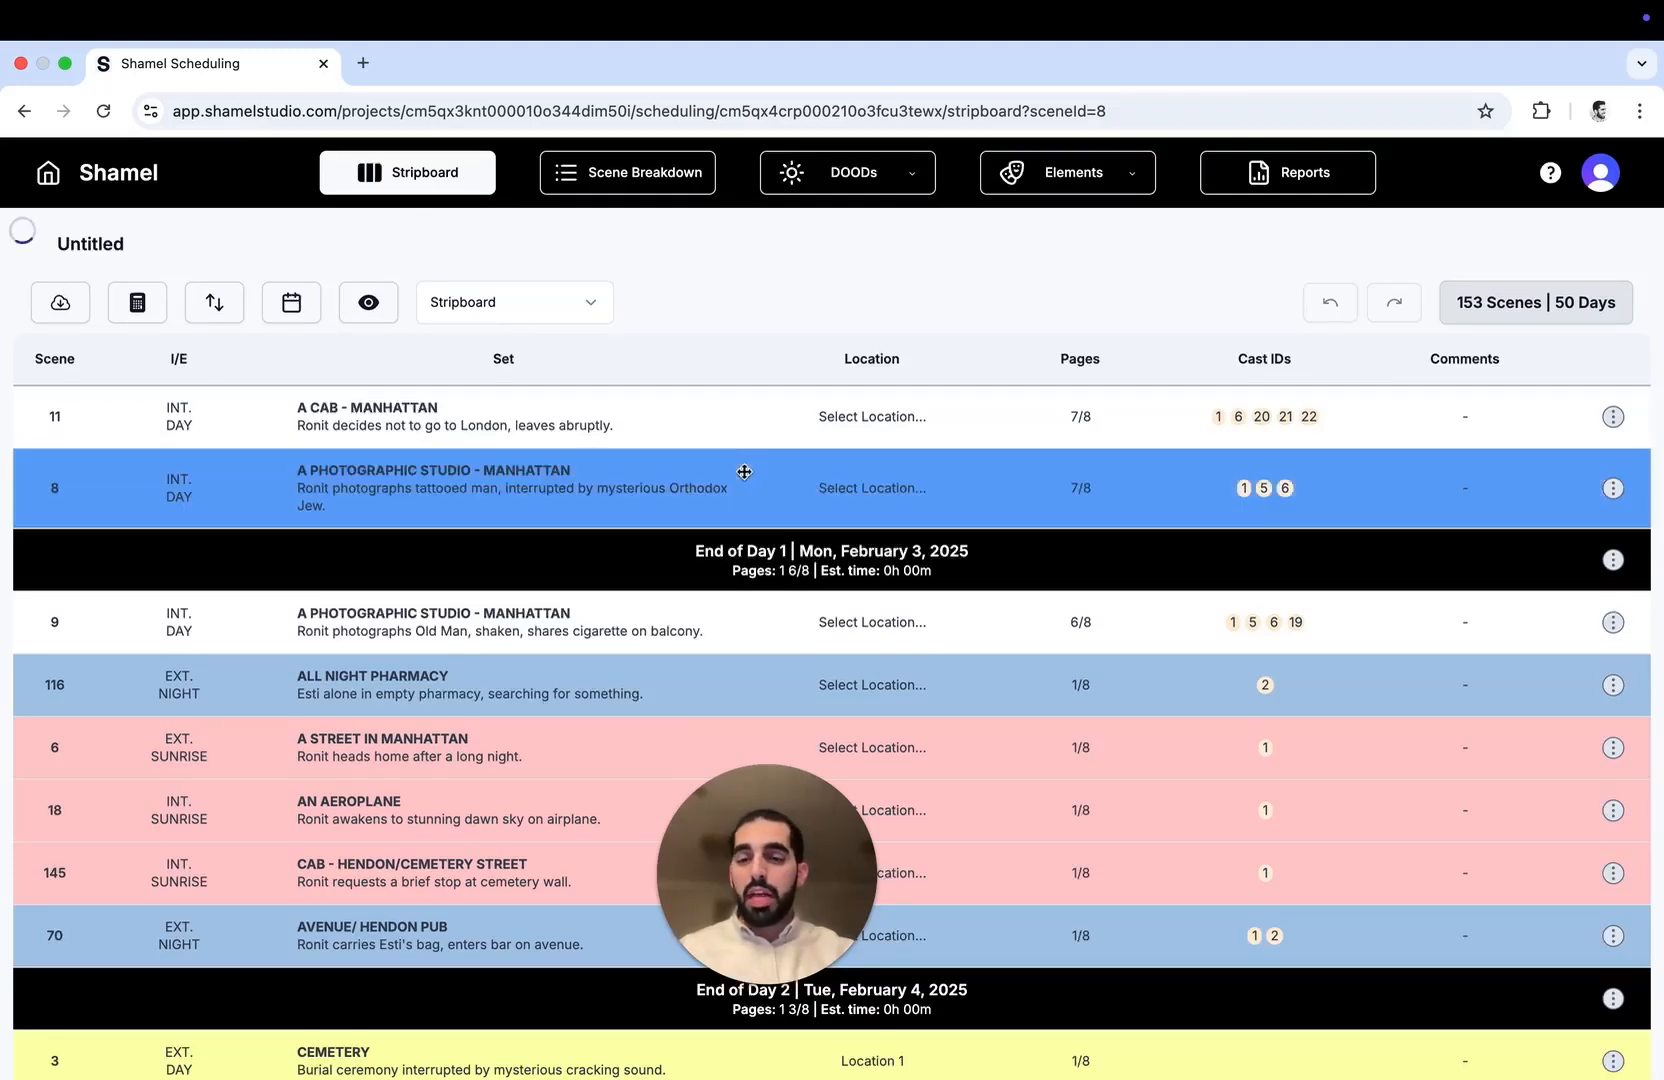
{"action": "double_click", "coordinate": [744, 472]}
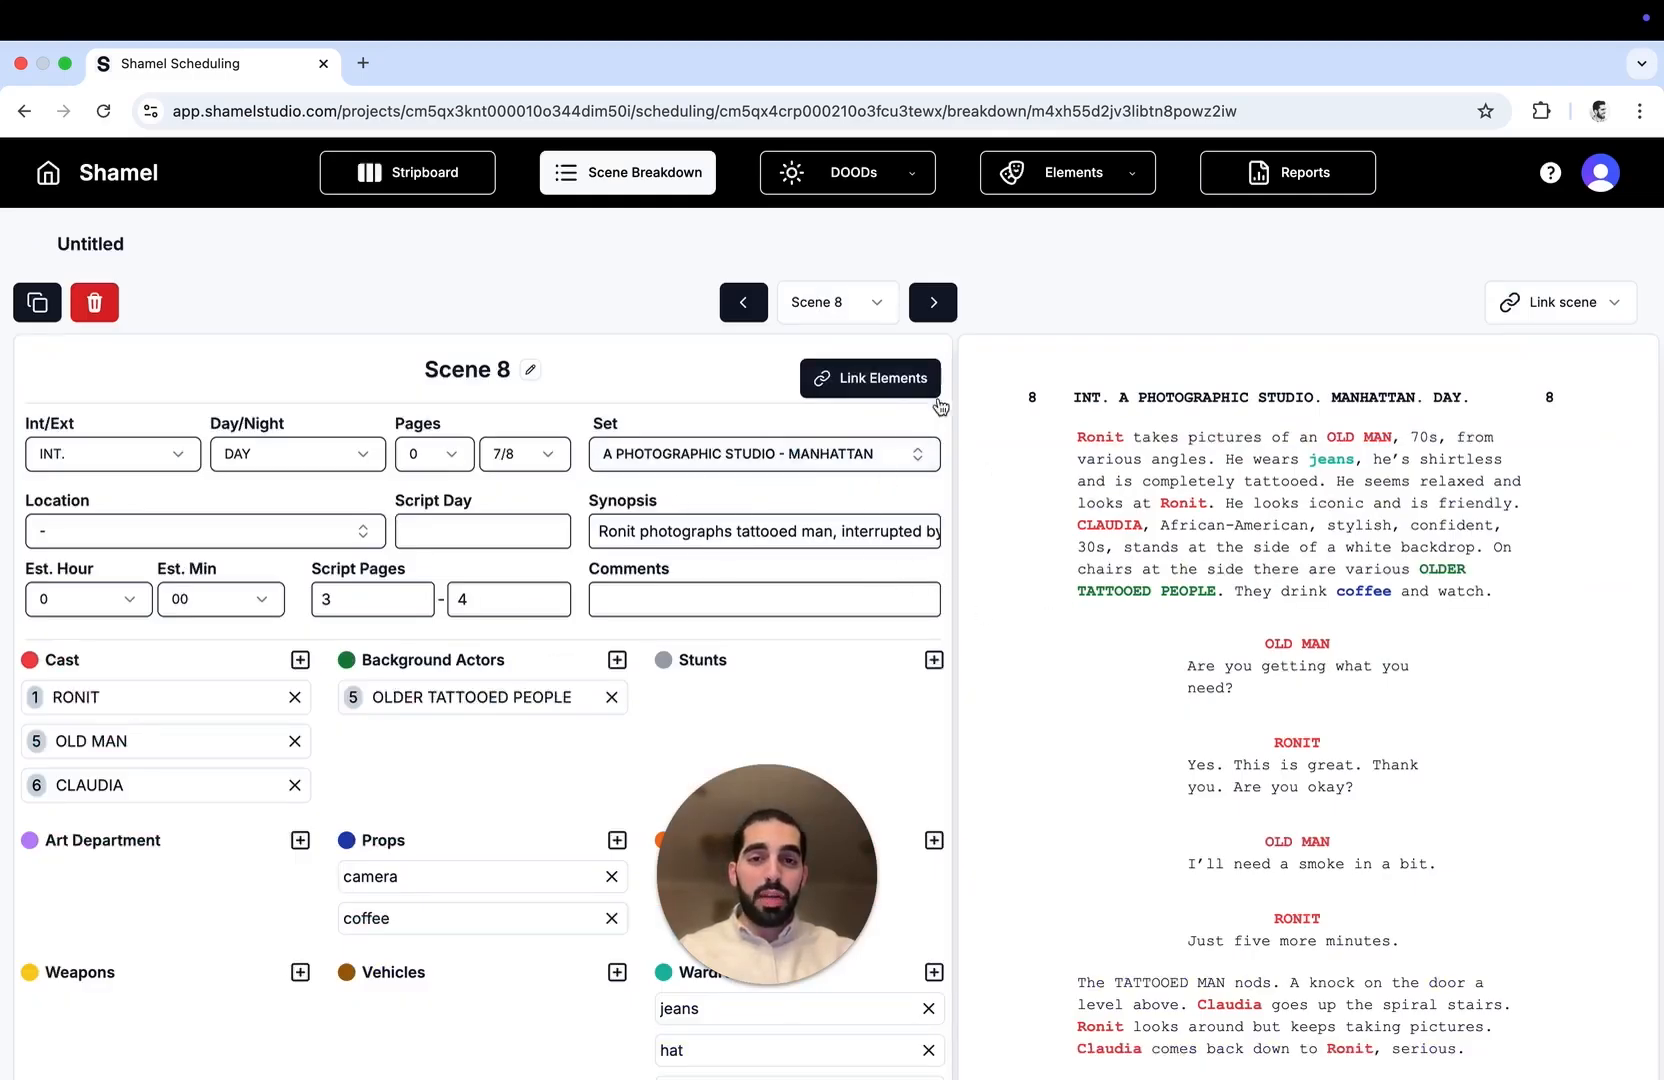
{"action": "left_click", "coordinate": [459, 376]}
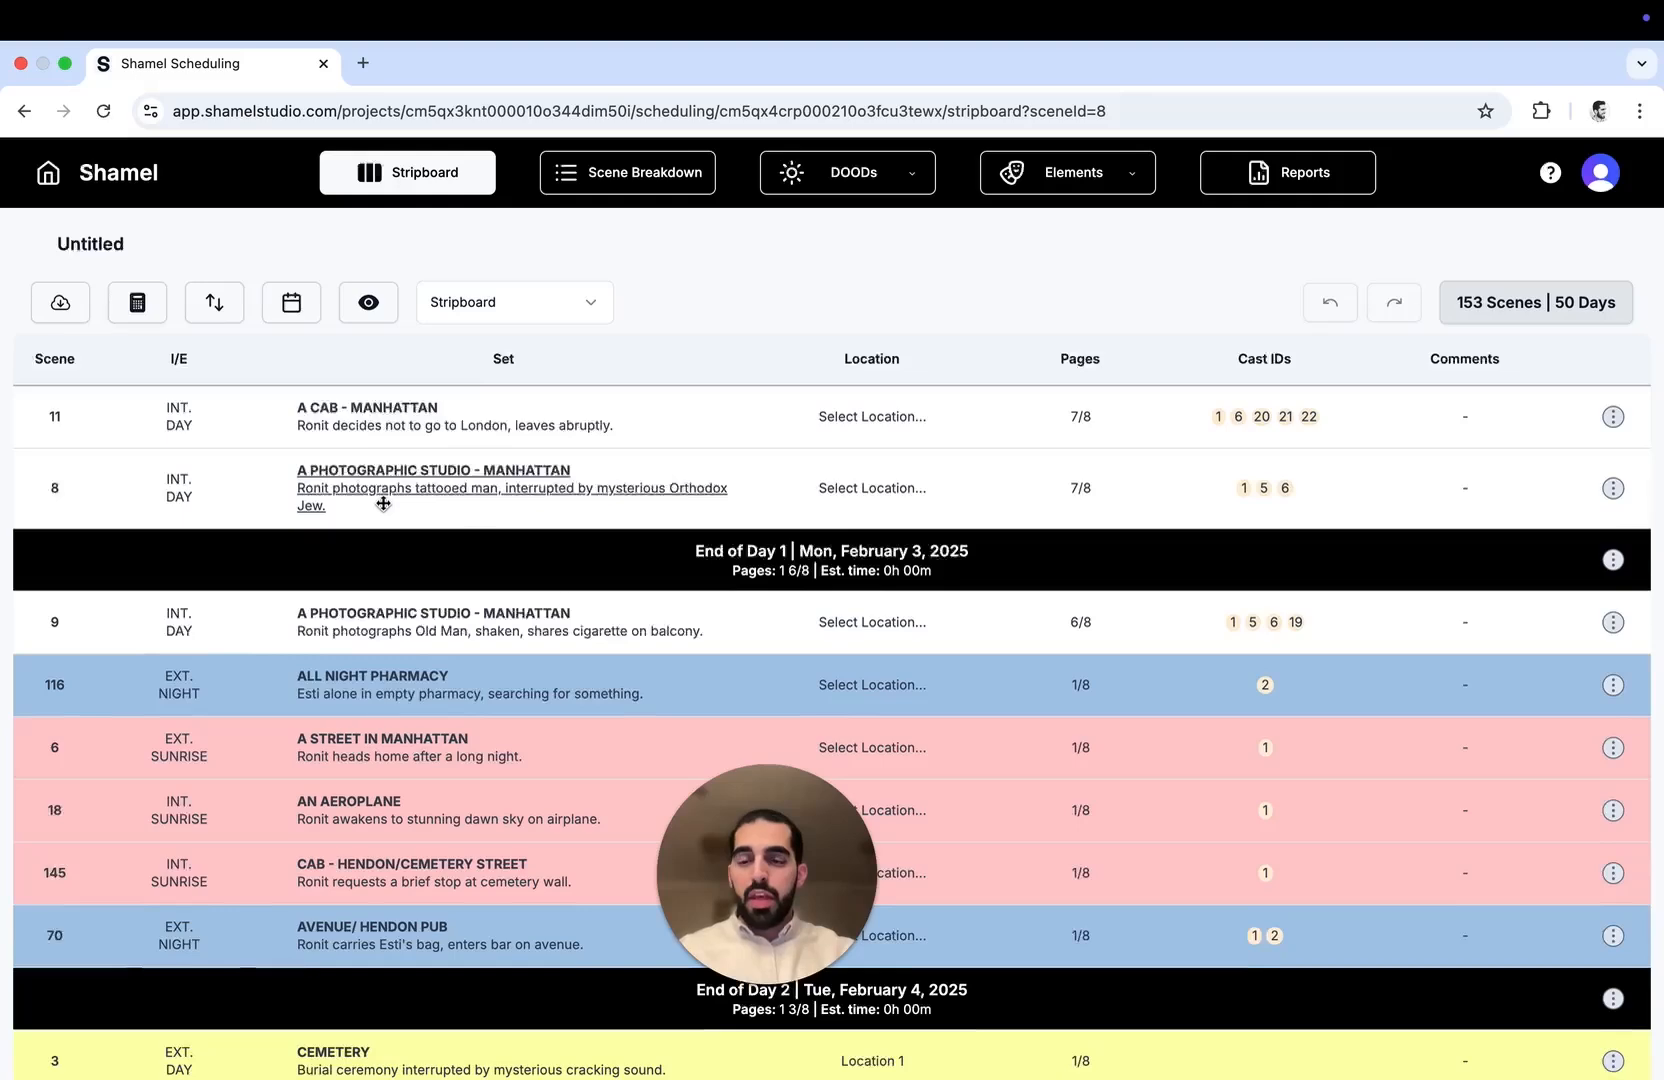
Switch to the scene breakdown view and return to the stripboard
{"action": "left_click", "coordinate": [595, 190]}
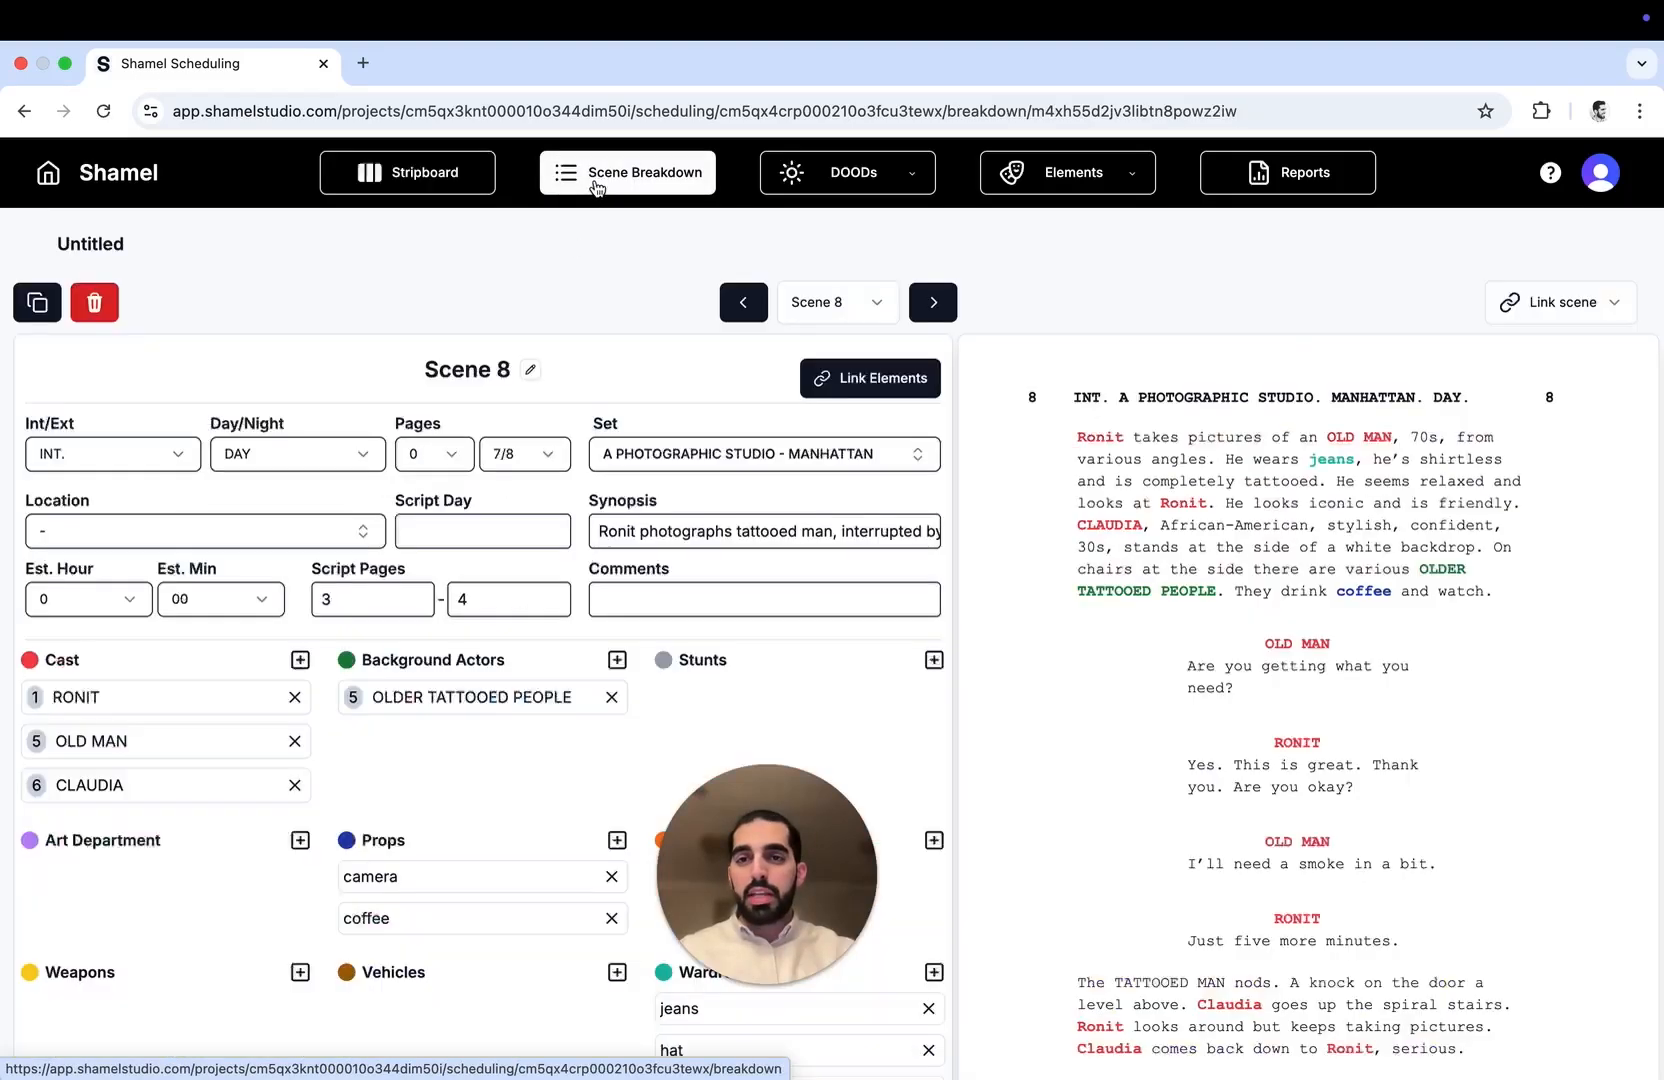
{"action": "left_click", "coordinate": [425, 187]}
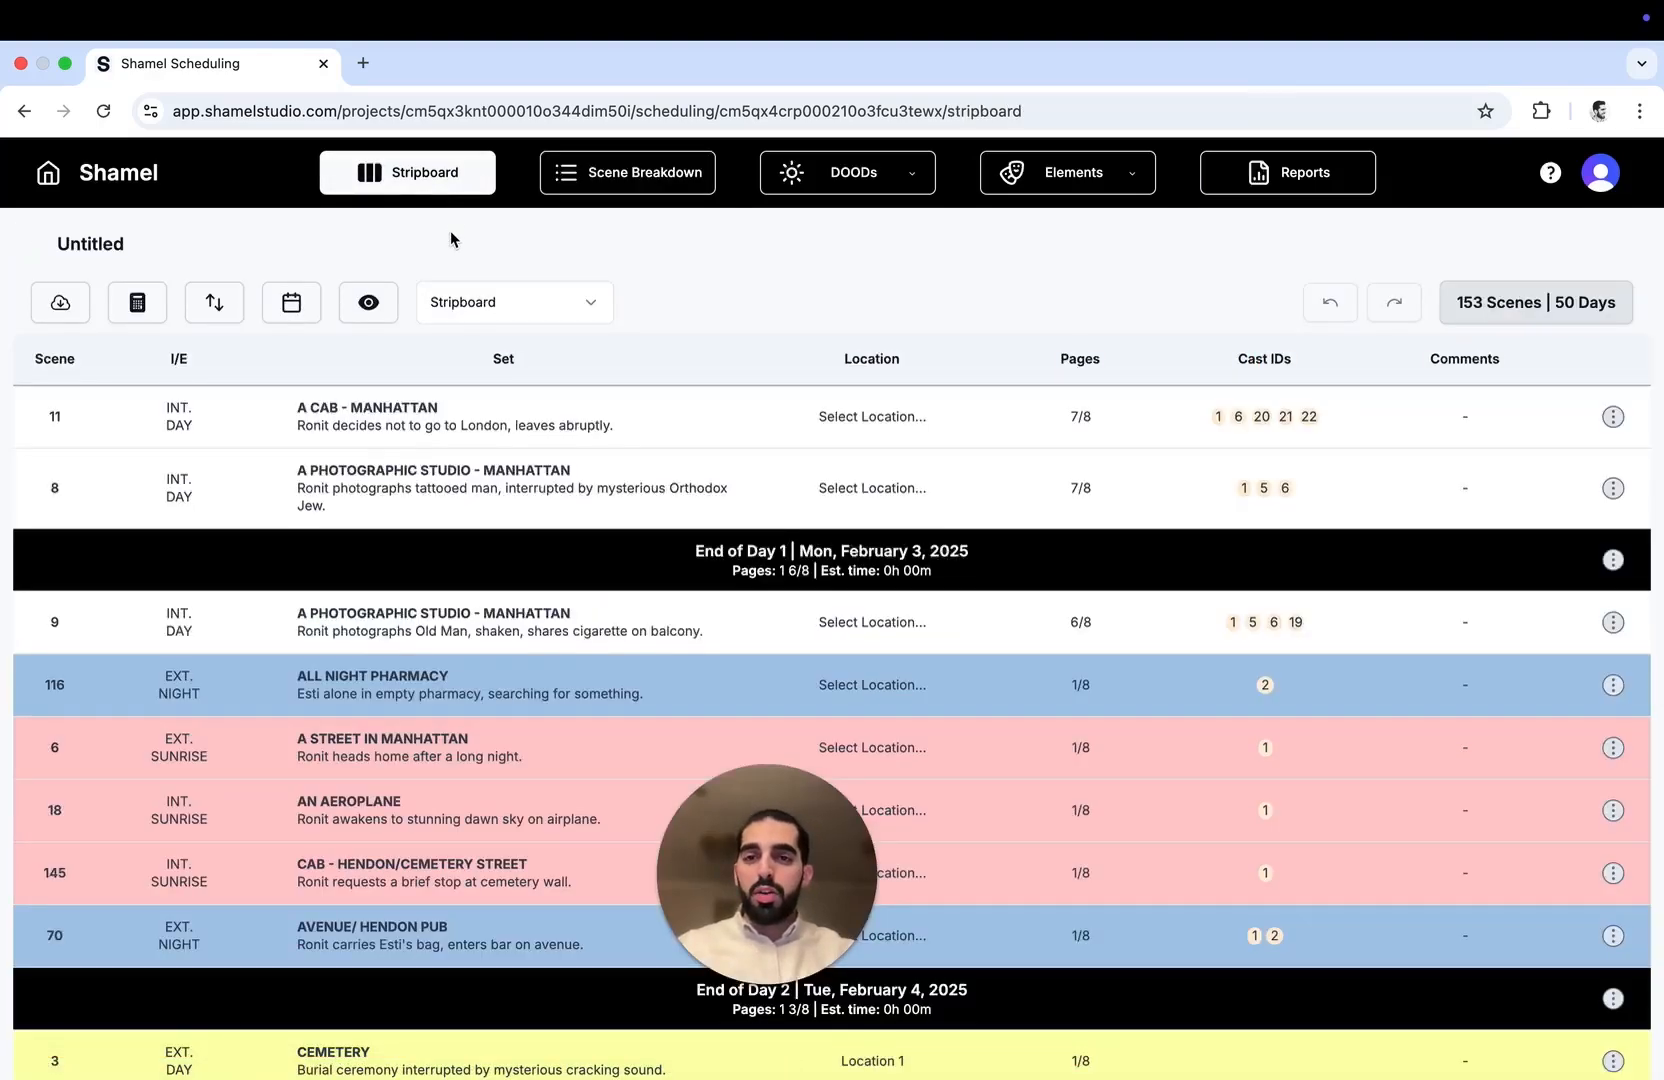
{"action": "key", "text": "Tab"}
{"action": "key", "text": "Tab"}
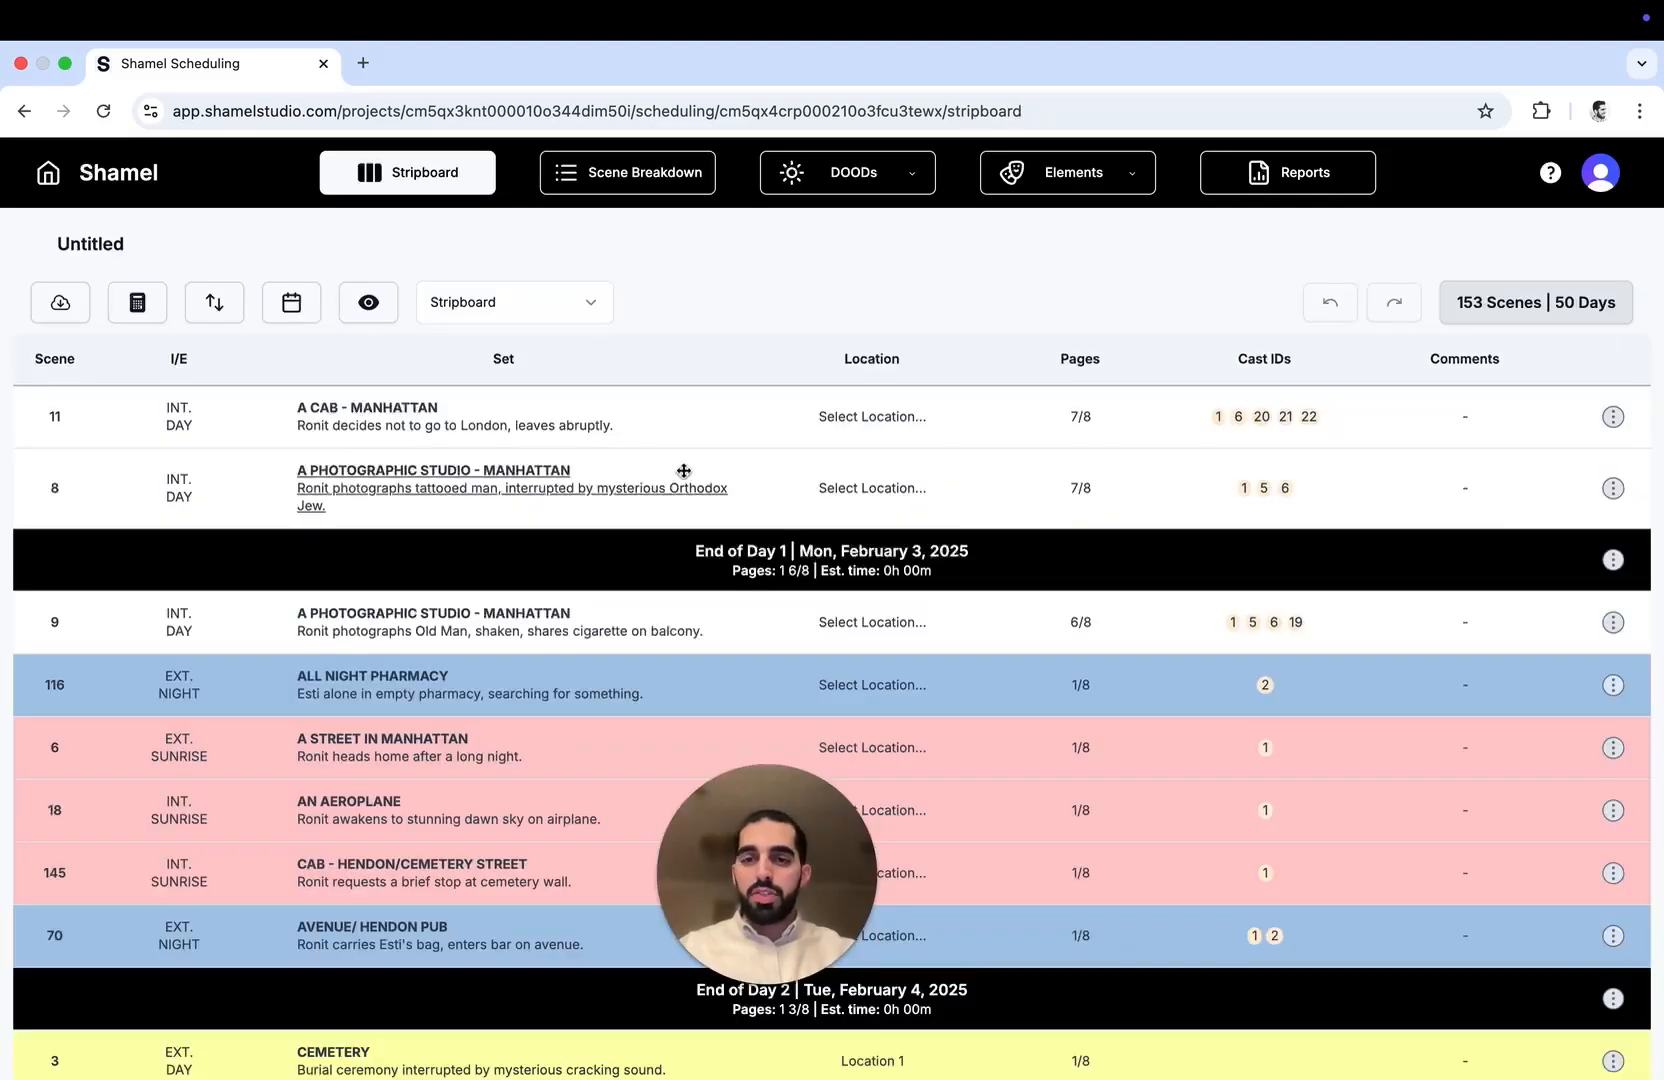
Open scene 8's breakdown from its strip and examine the tagged script text and the element categories
{"action": "left_click", "coordinate": [757, 491]}
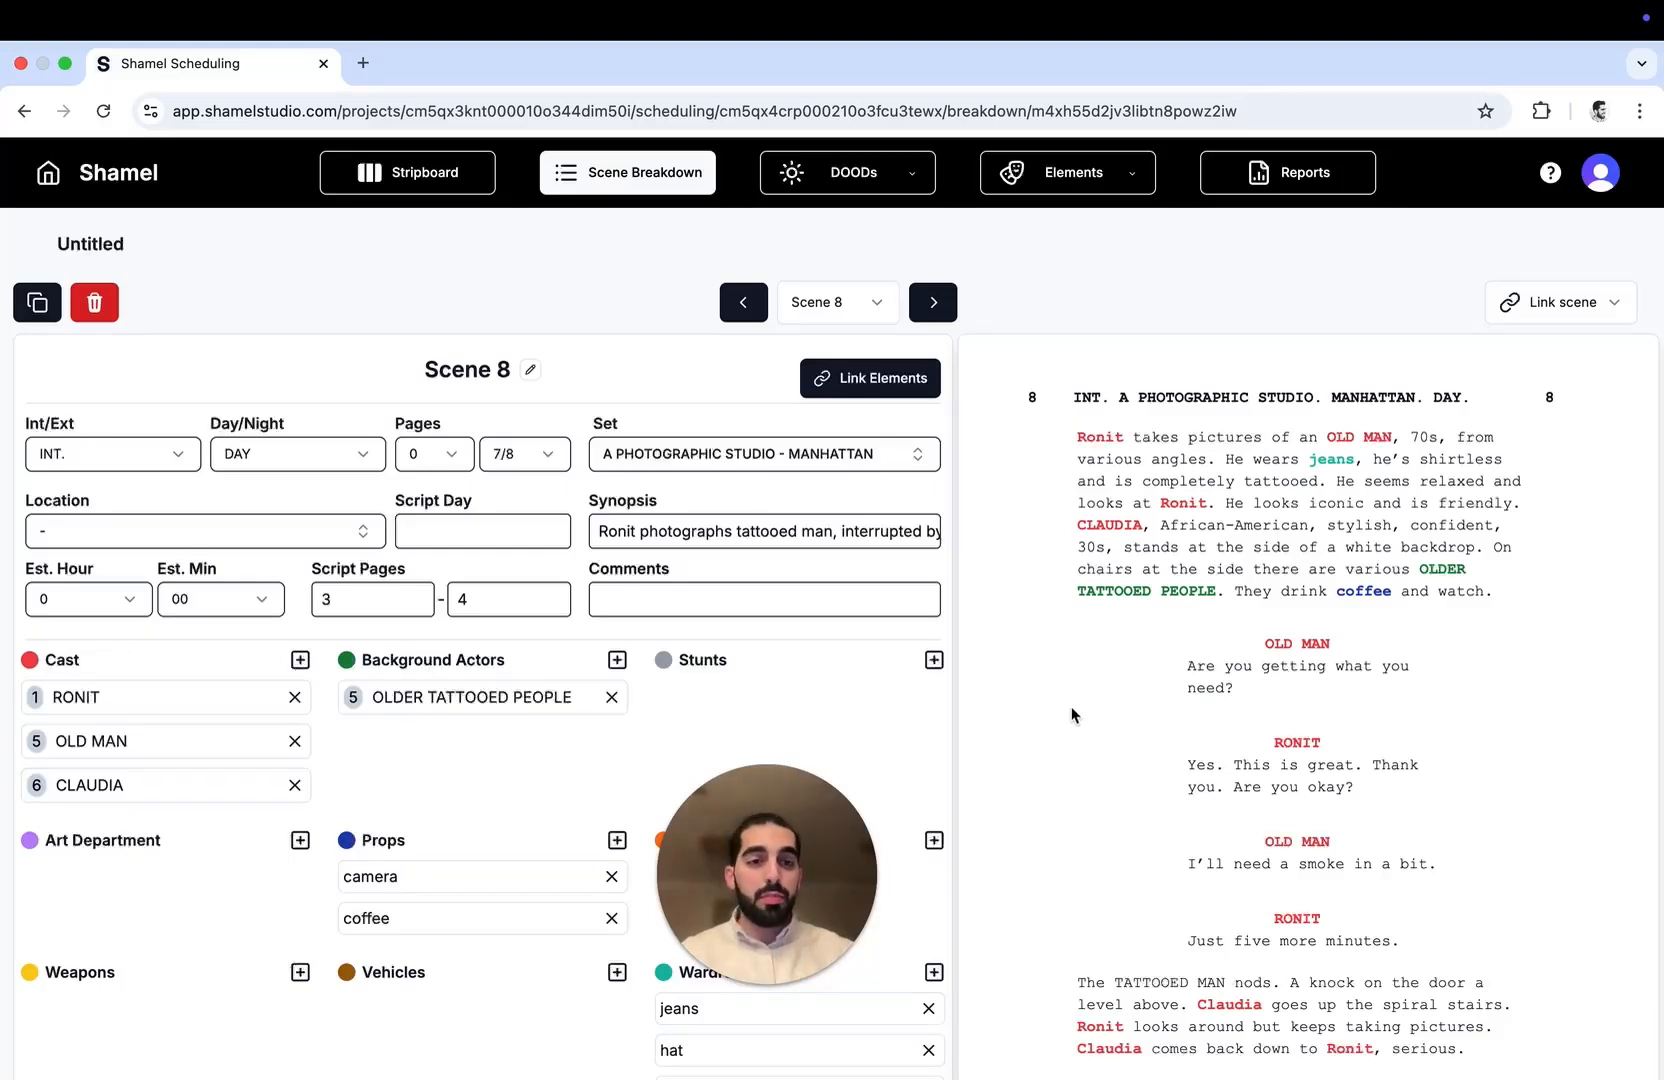
{"action": "scroll", "coordinate": [1155, 648], "scroll_direction": "down", "scroll_amount": 3}
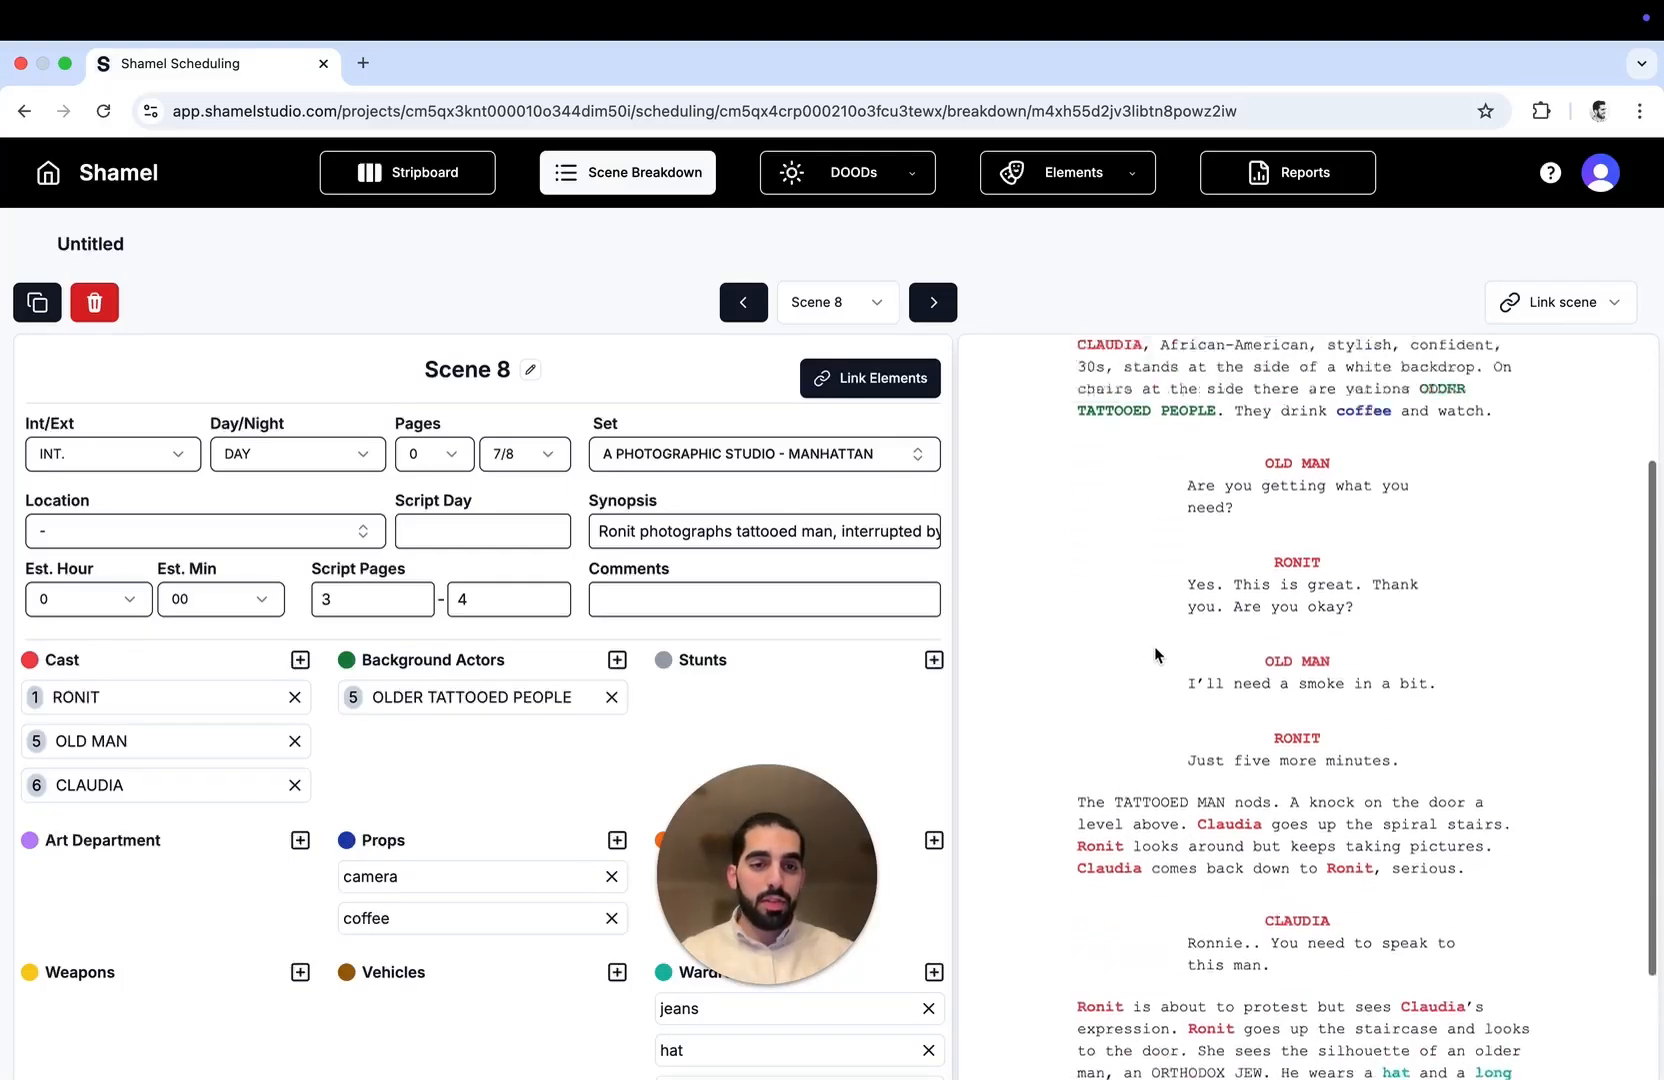
{"action": "scroll", "coordinate": [1154, 646], "scroll_direction": "up", "scroll_amount": 3}
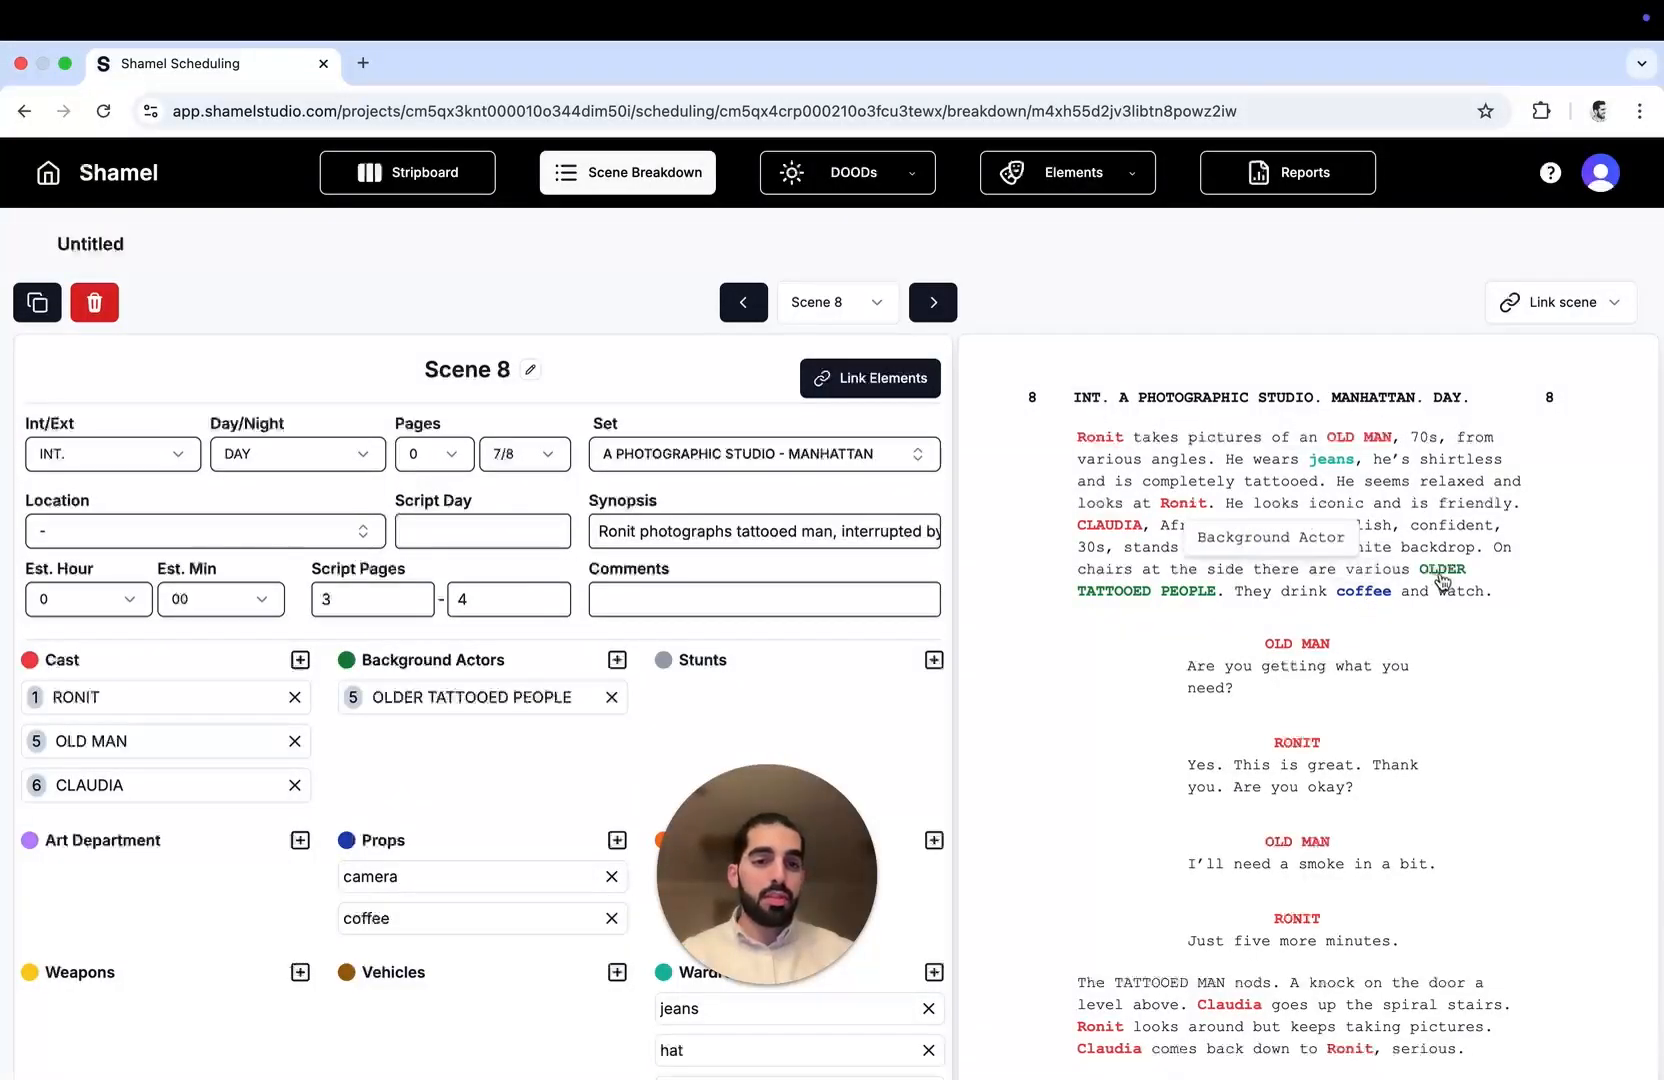
{"action": "scroll", "coordinate": [1121, 653], "scroll_direction": "down", "scroll_amount": 5}
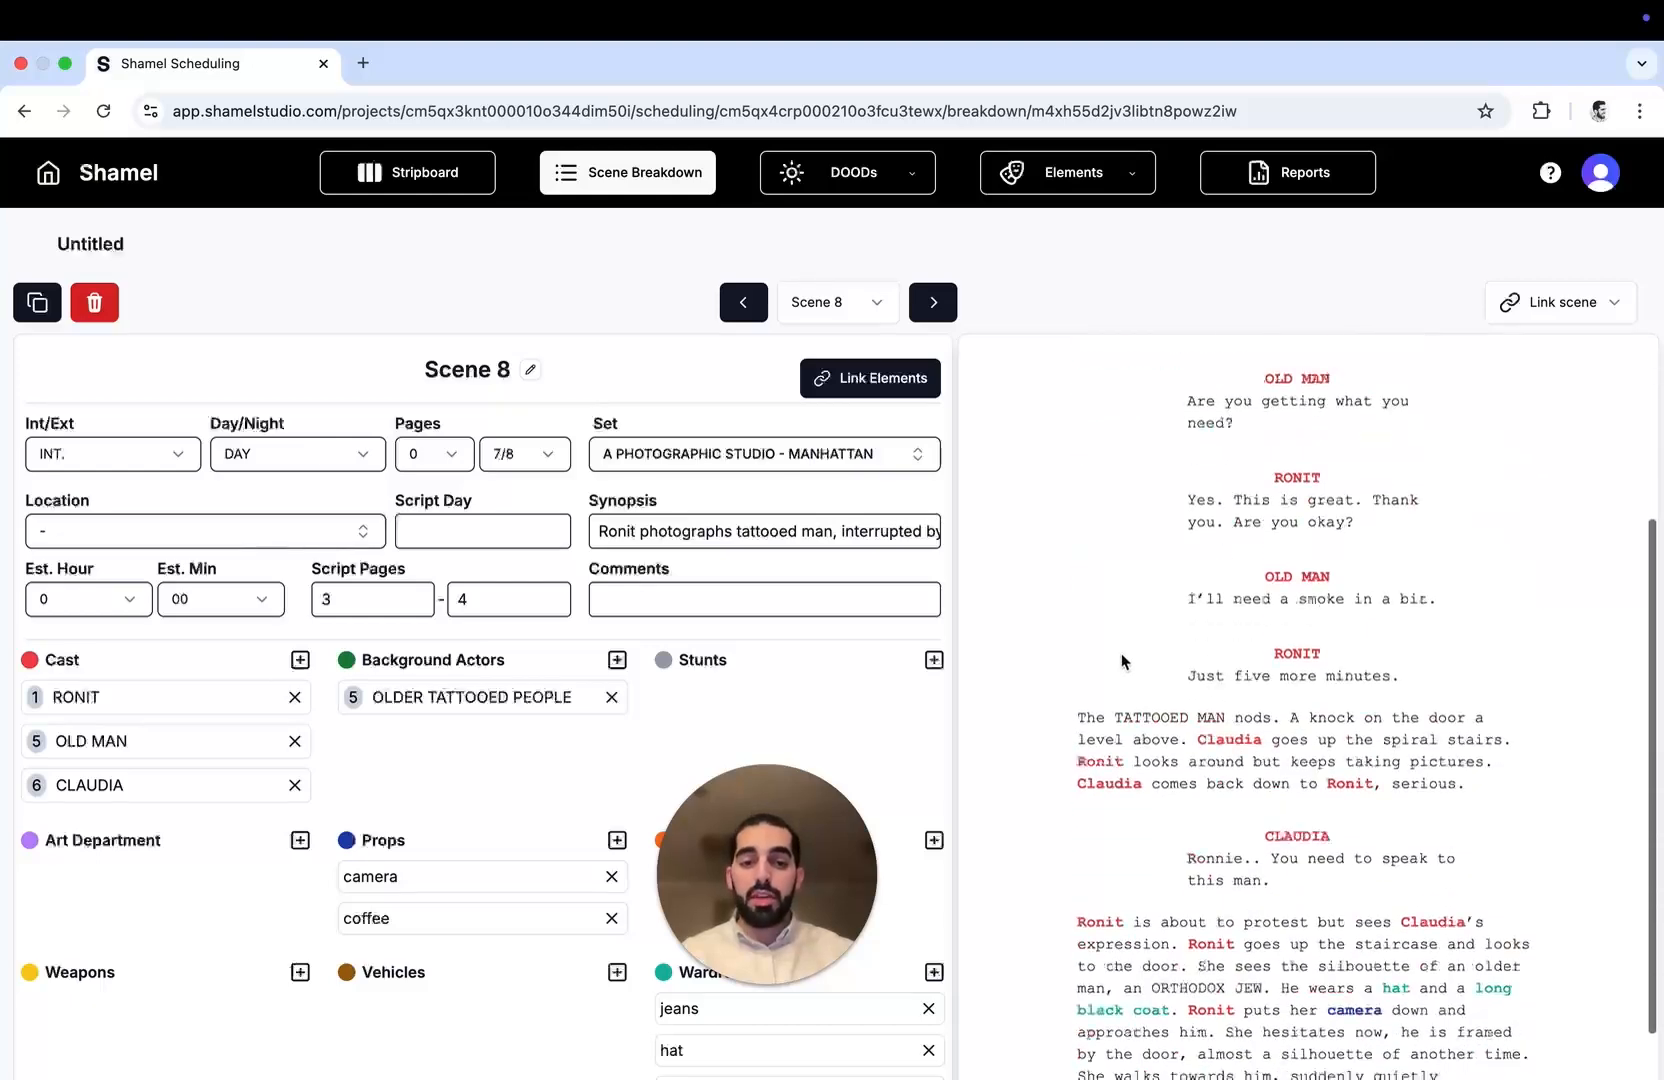
{"action": "scroll", "coordinate": [1121, 653], "scroll_direction": "up", "scroll_amount": 5}
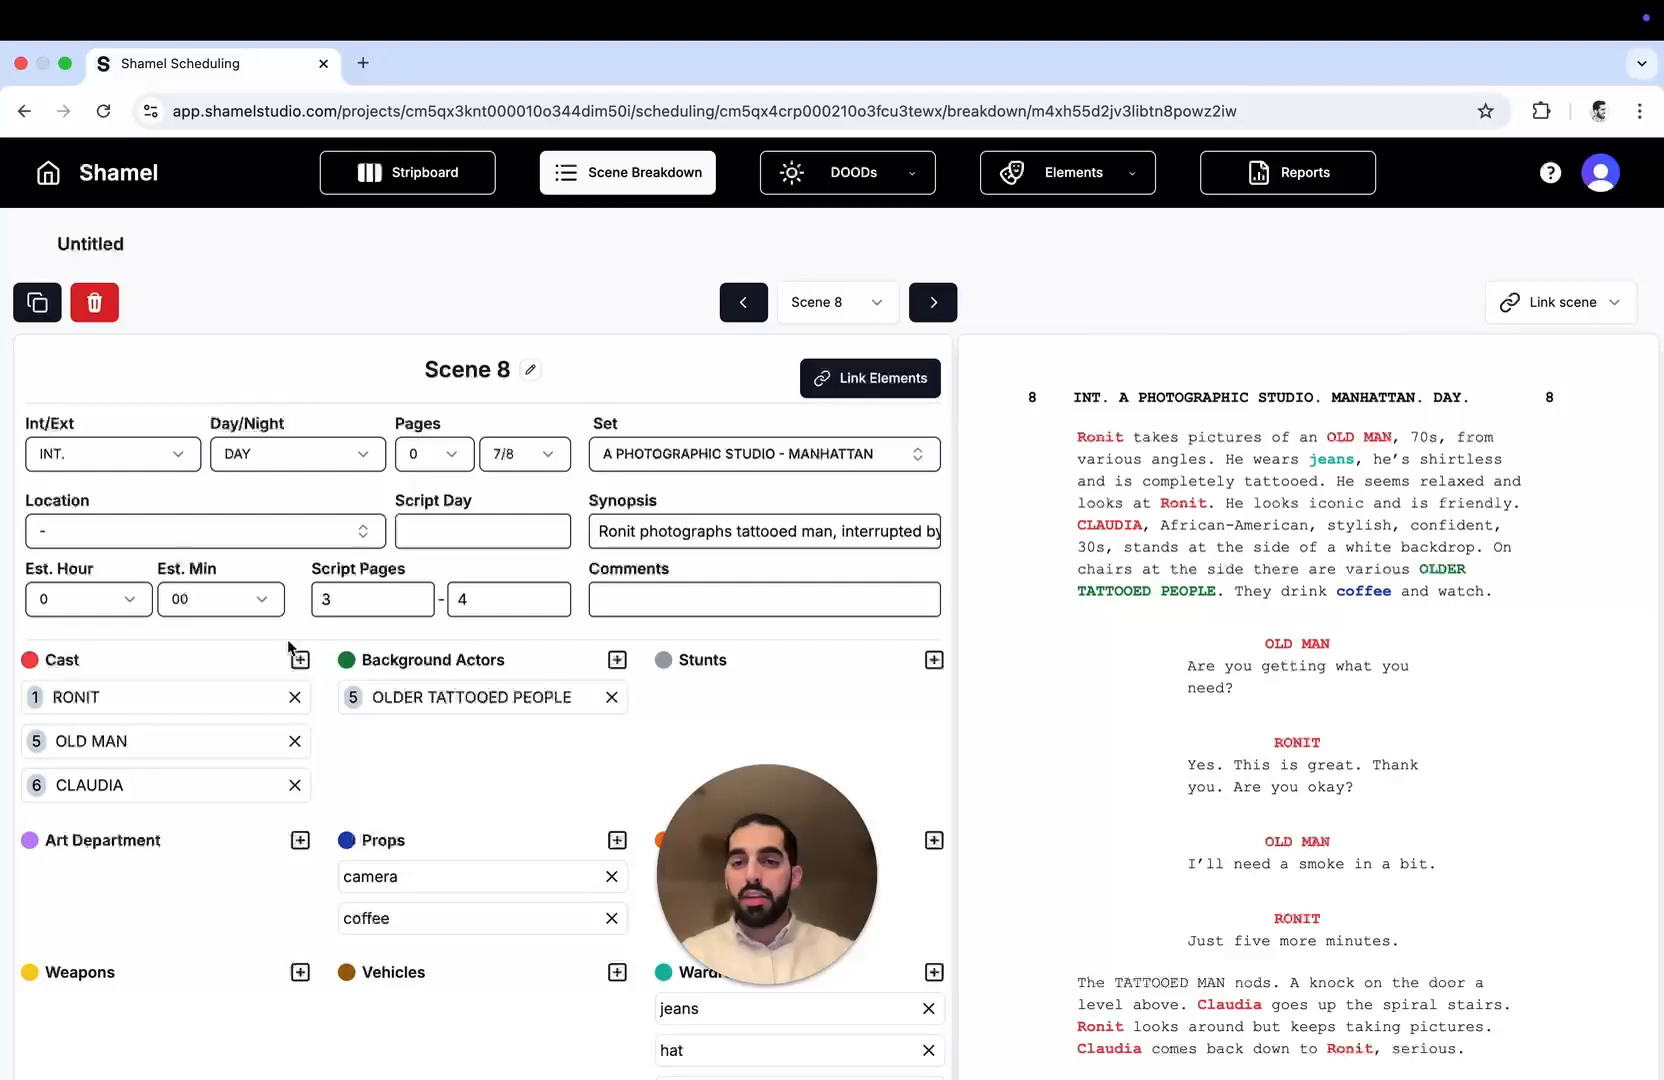
{"action": "scroll", "coordinate": [474, 682], "scroll_direction": "down", "scroll_amount": 3}
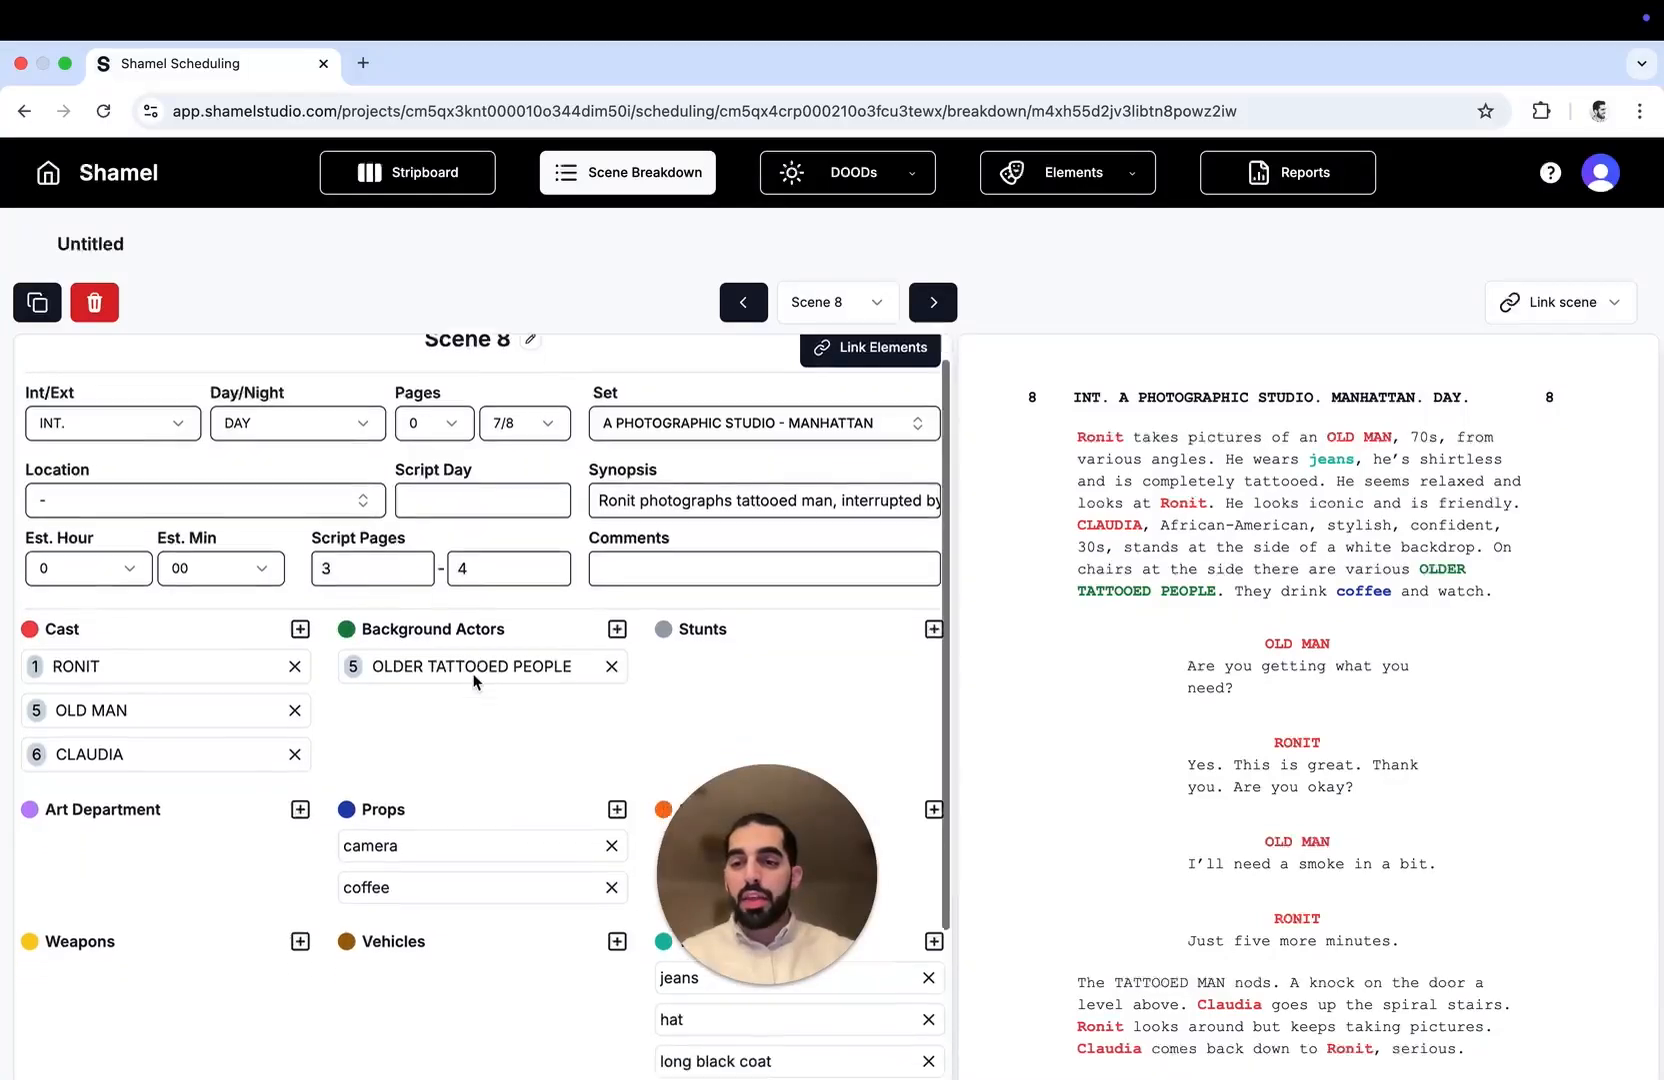
{"action": "scroll", "coordinate": [472, 680], "scroll_direction": "up", "scroll_amount": 2}
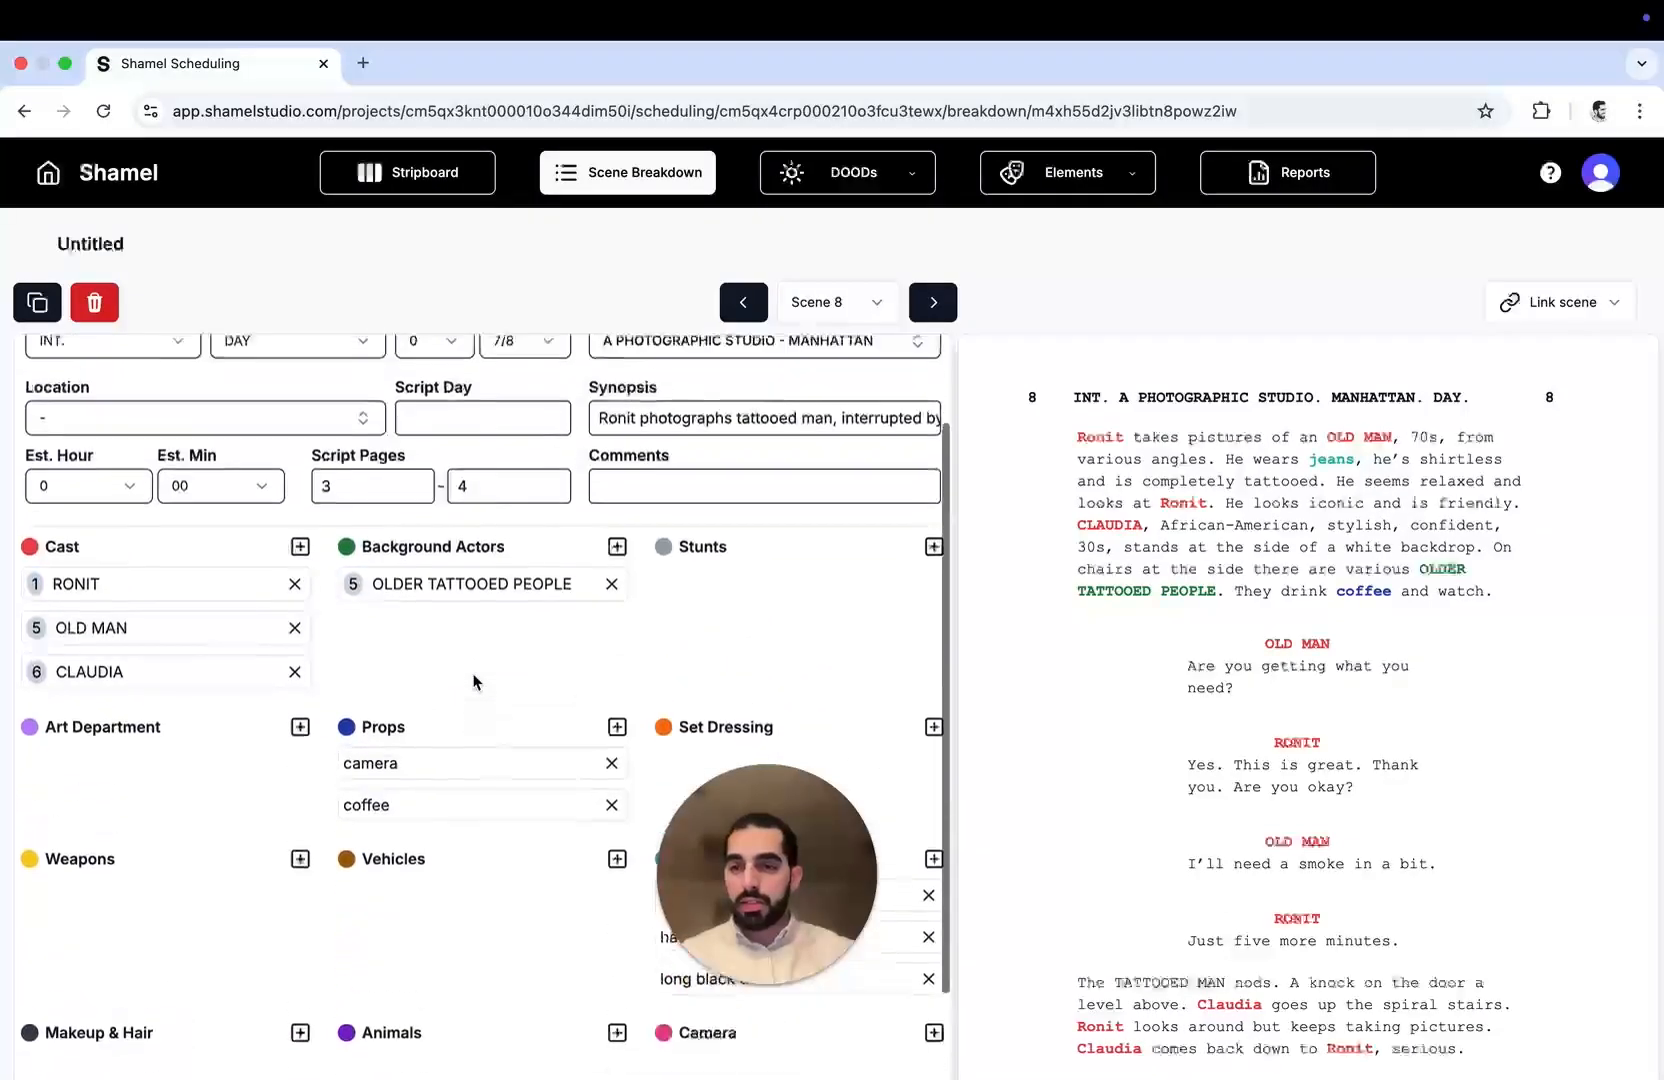
{"action": "scroll", "coordinate": [460, 670], "scroll_direction": "down", "scroll_amount": 1}
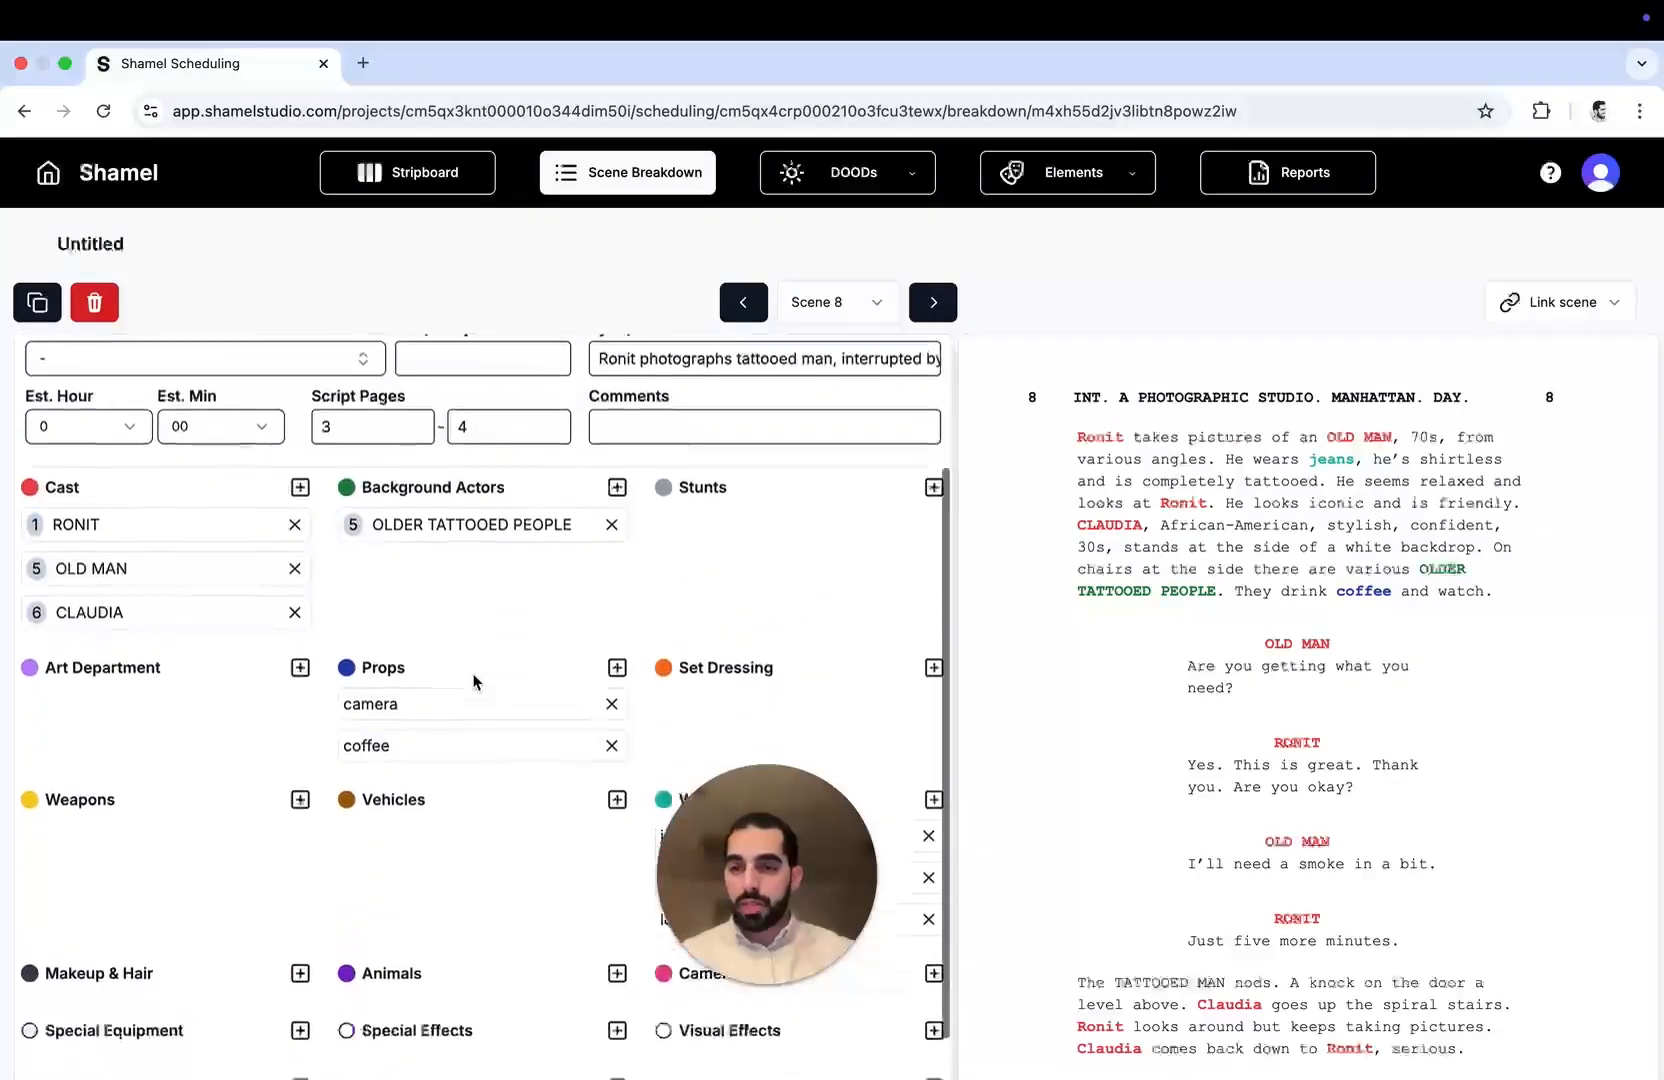
Add ESTI to scene 8's cast and remove CLAUDIA from it
{"action": "left_click", "coordinate": [299, 487]}
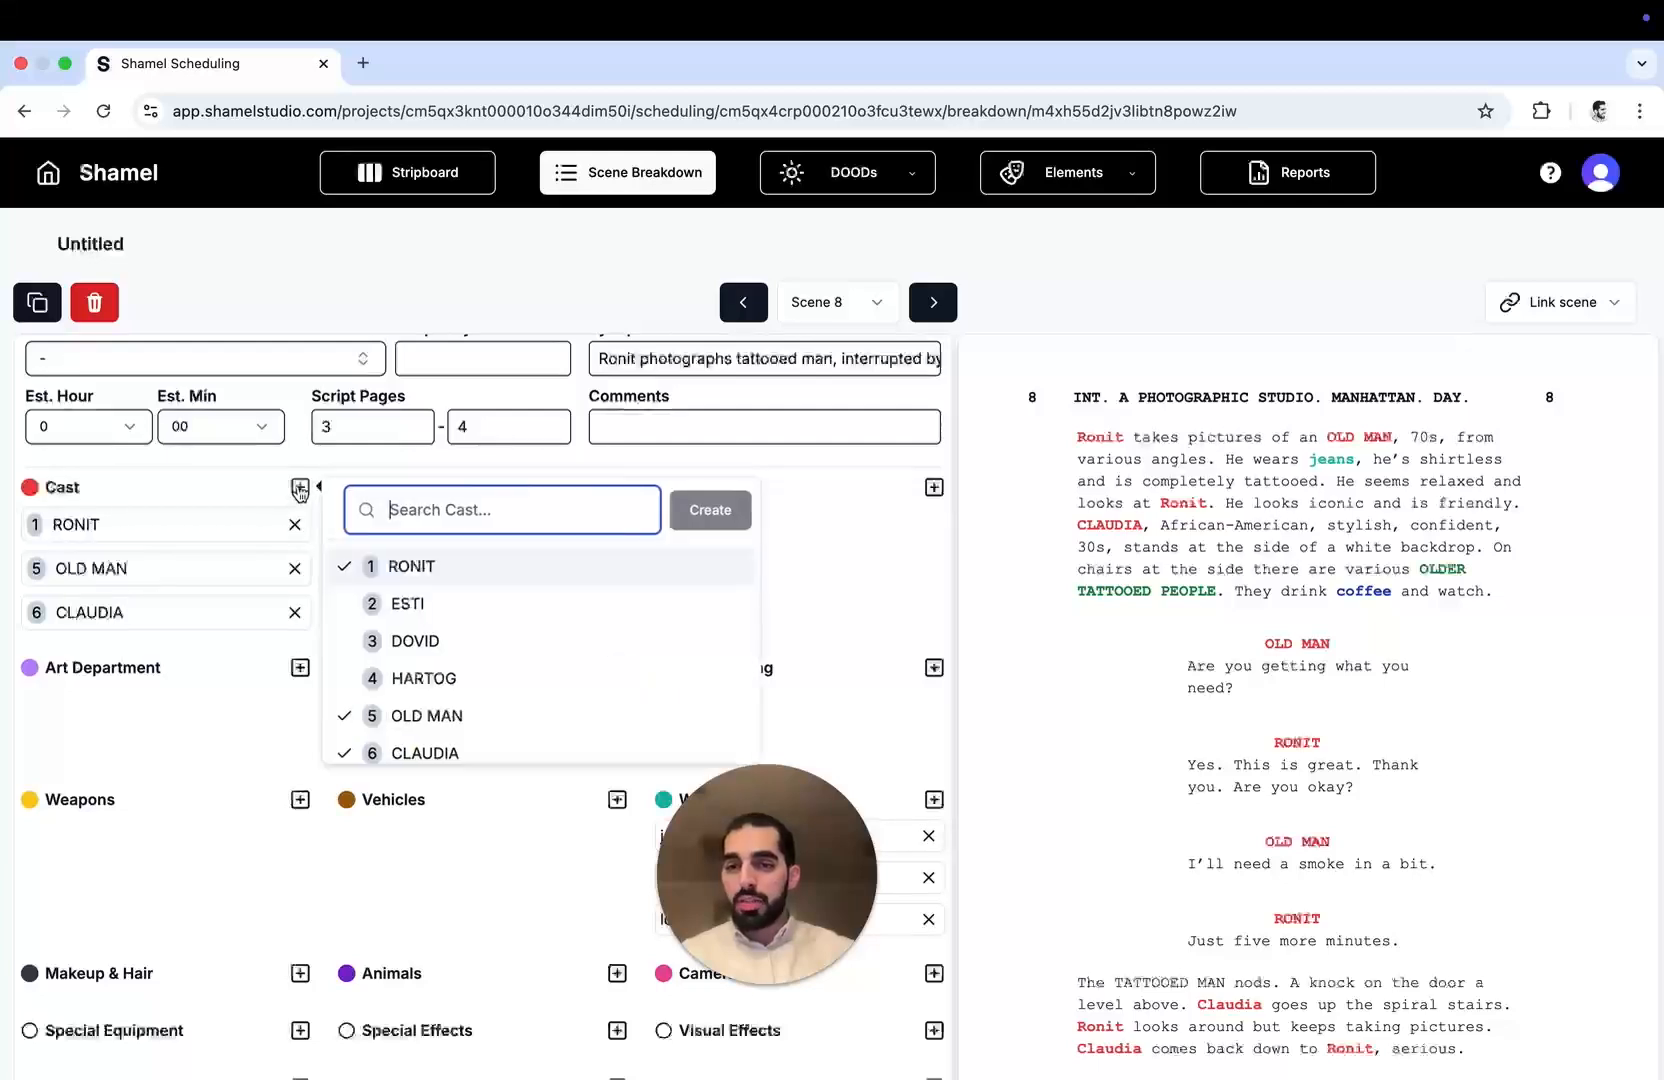
{"action": "left_click", "coordinate": [381, 612]}
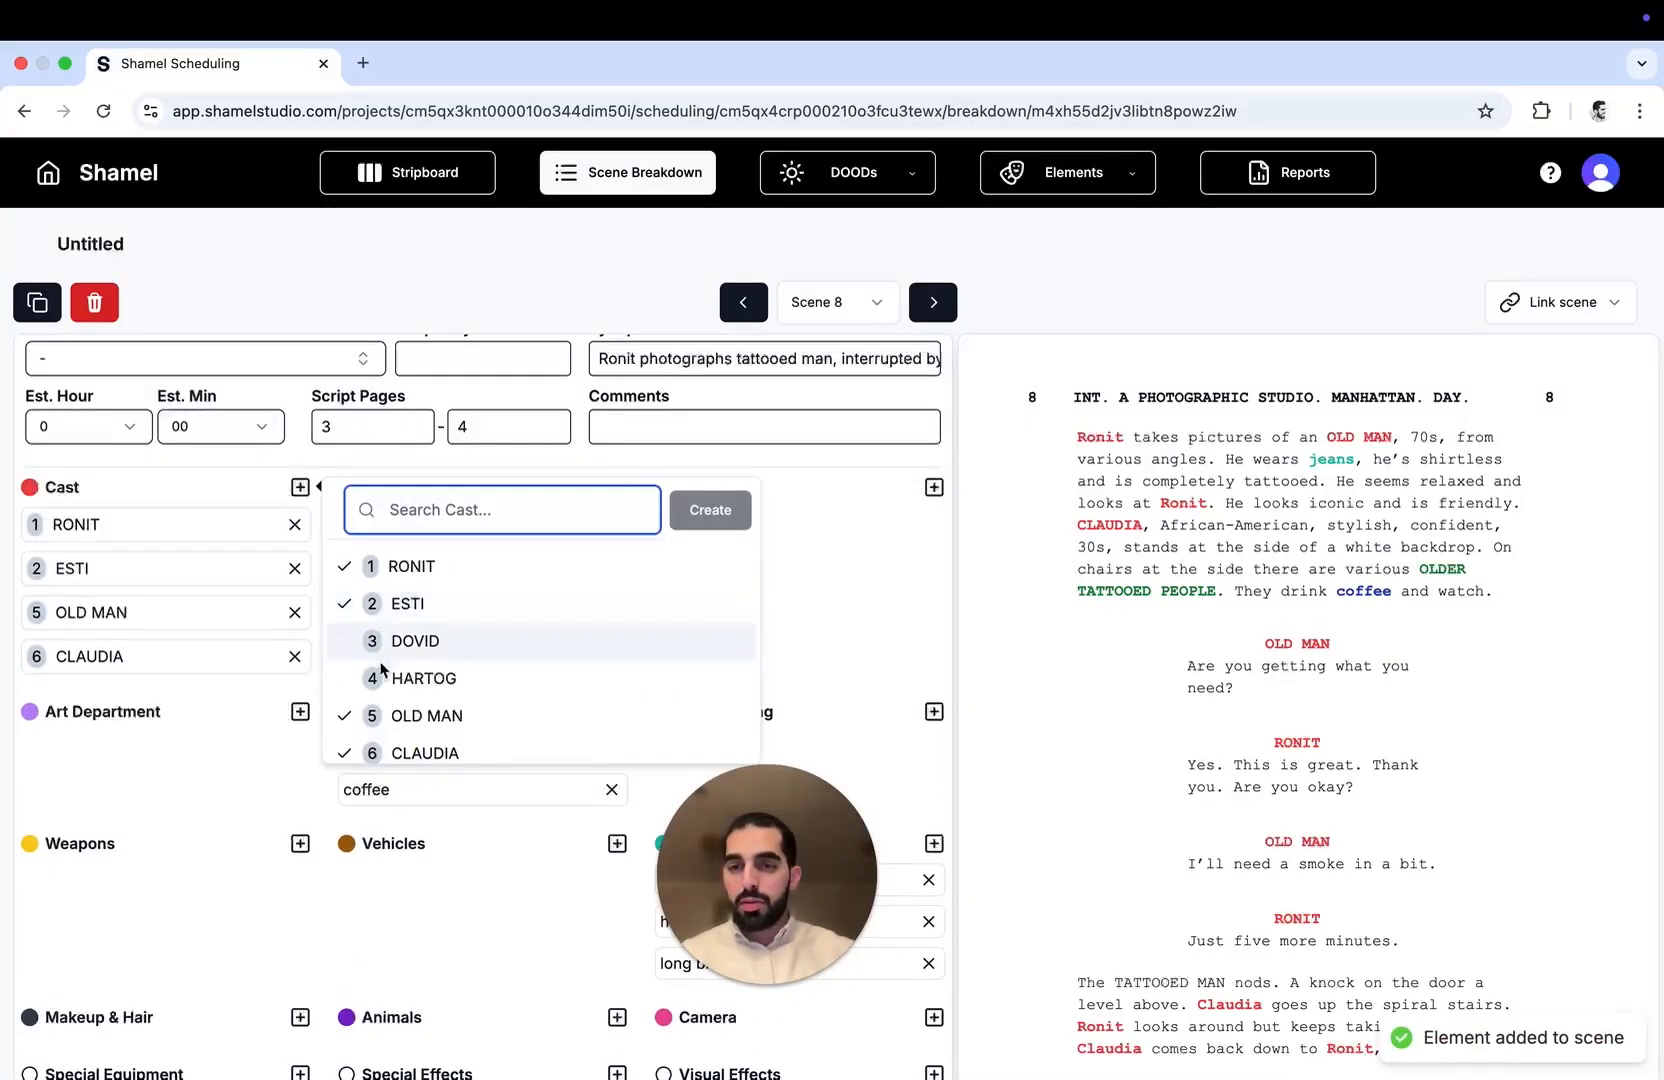
{"action": "left_click", "coordinate": [378, 754]}
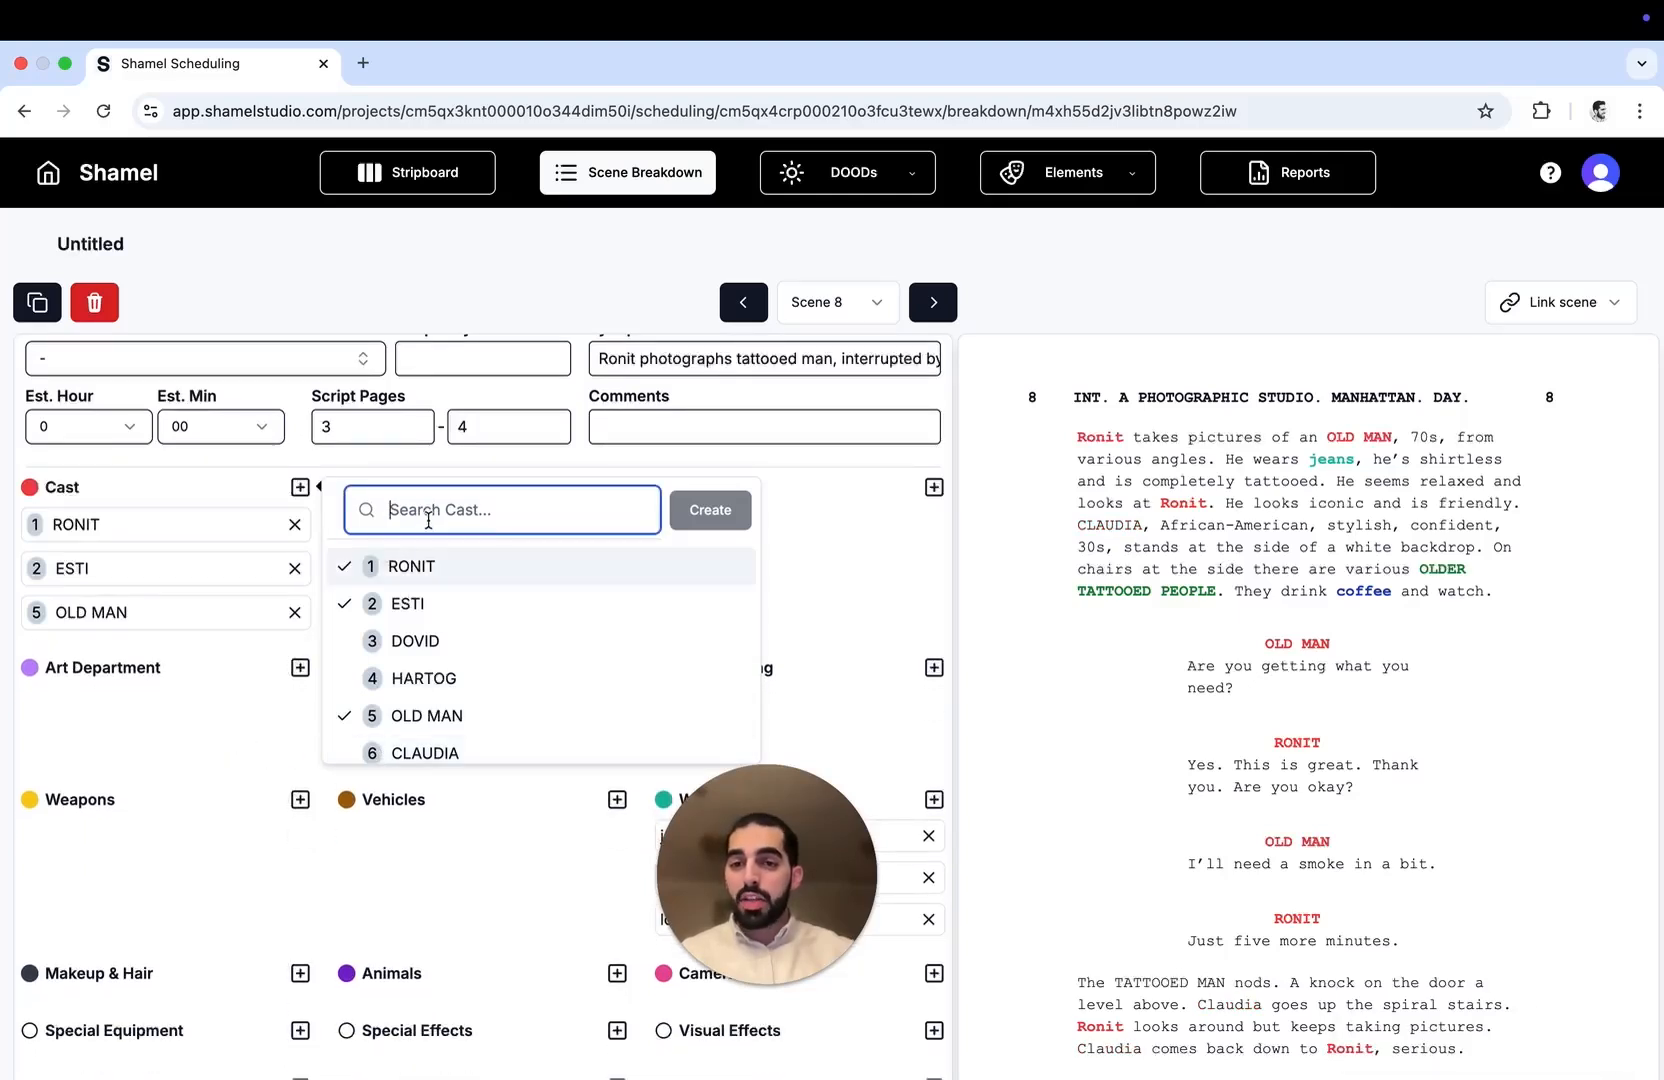
{"action": "type", "text": "S"}
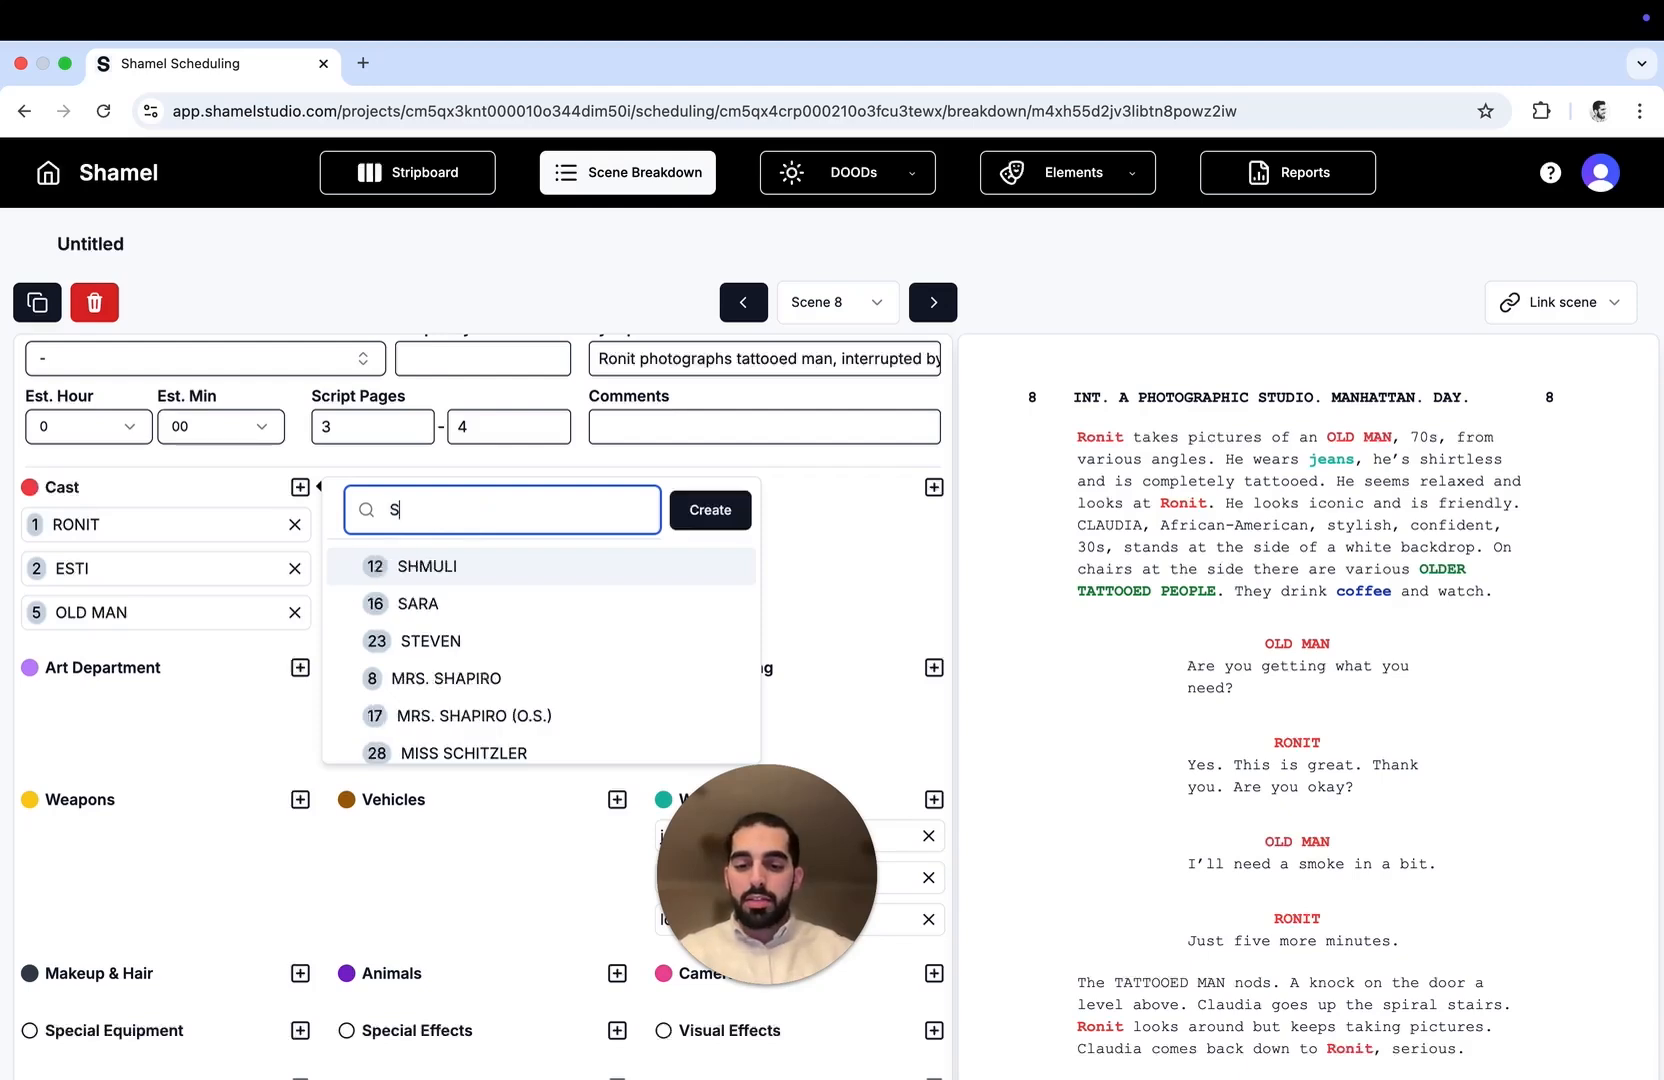
{"action": "type", "text": "teven"}
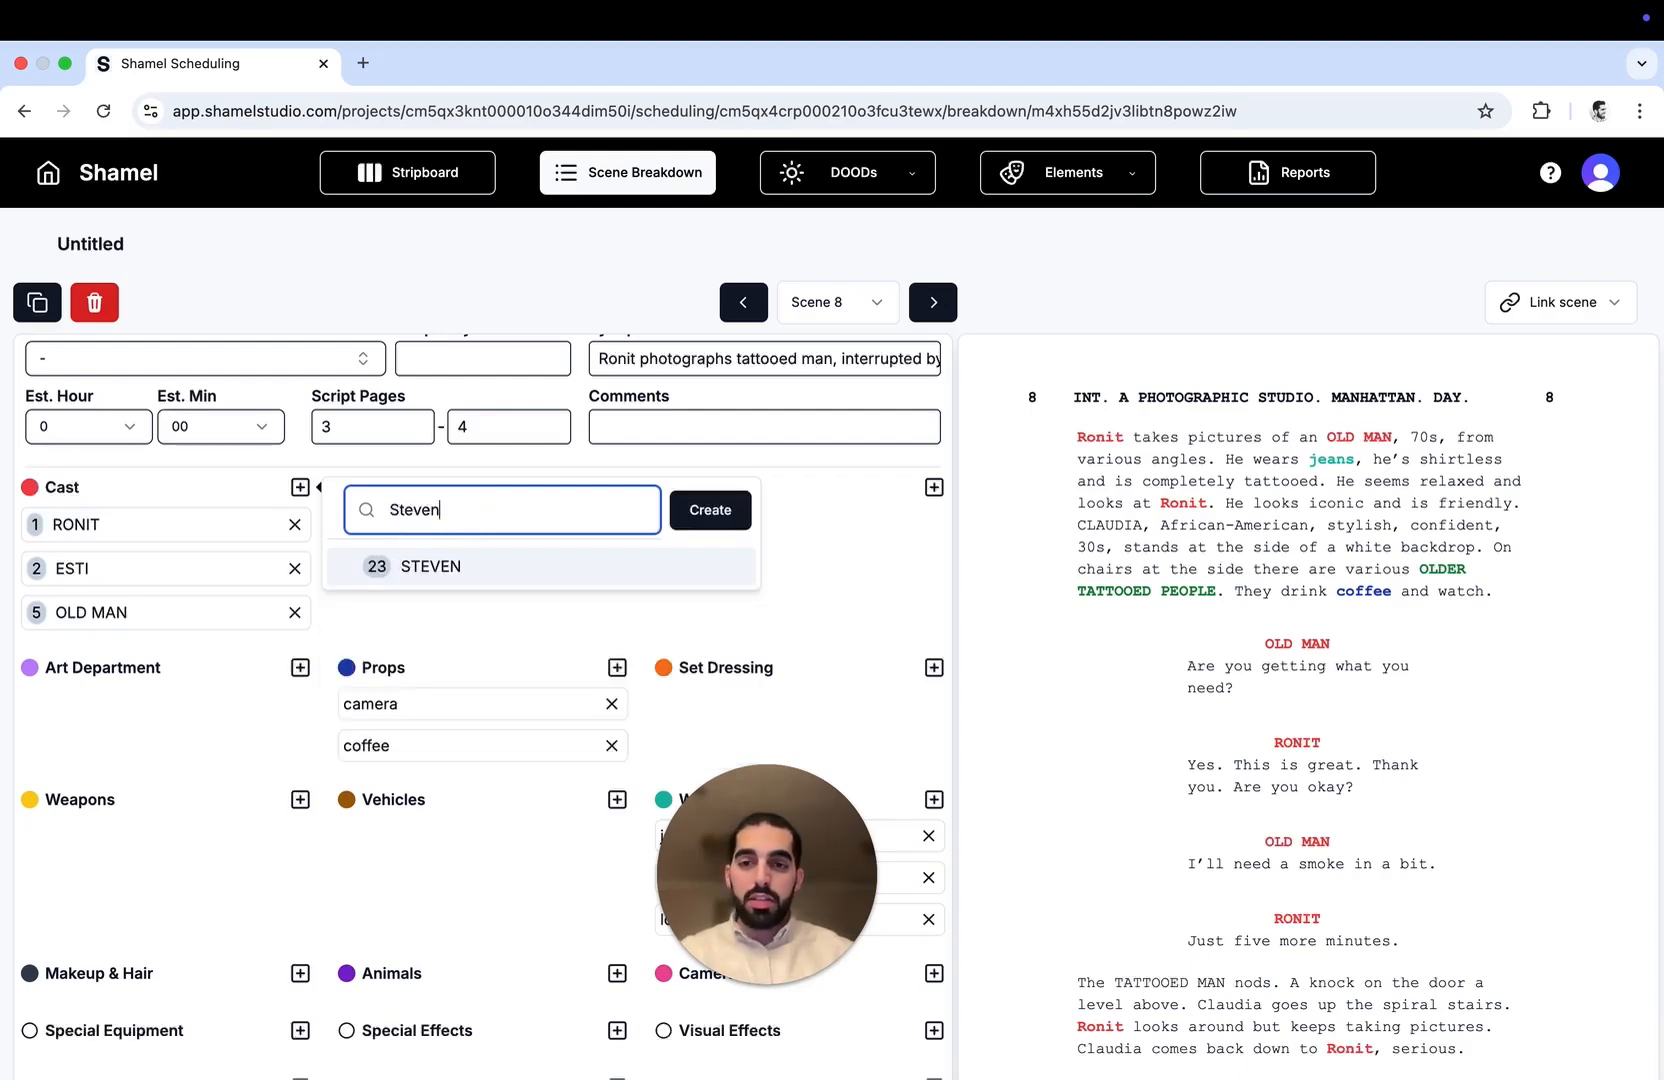
{"action": "key", "text": "BackSpace"}
{"action": "key", "text": "BackSpace"}
{"action": "key", "text": "BackSpace"}
{"action": "key", "text": "BackSpace"}
{"action": "key", "text": "BackSpace"}
{"action": "key", "text": "BackSpace"}
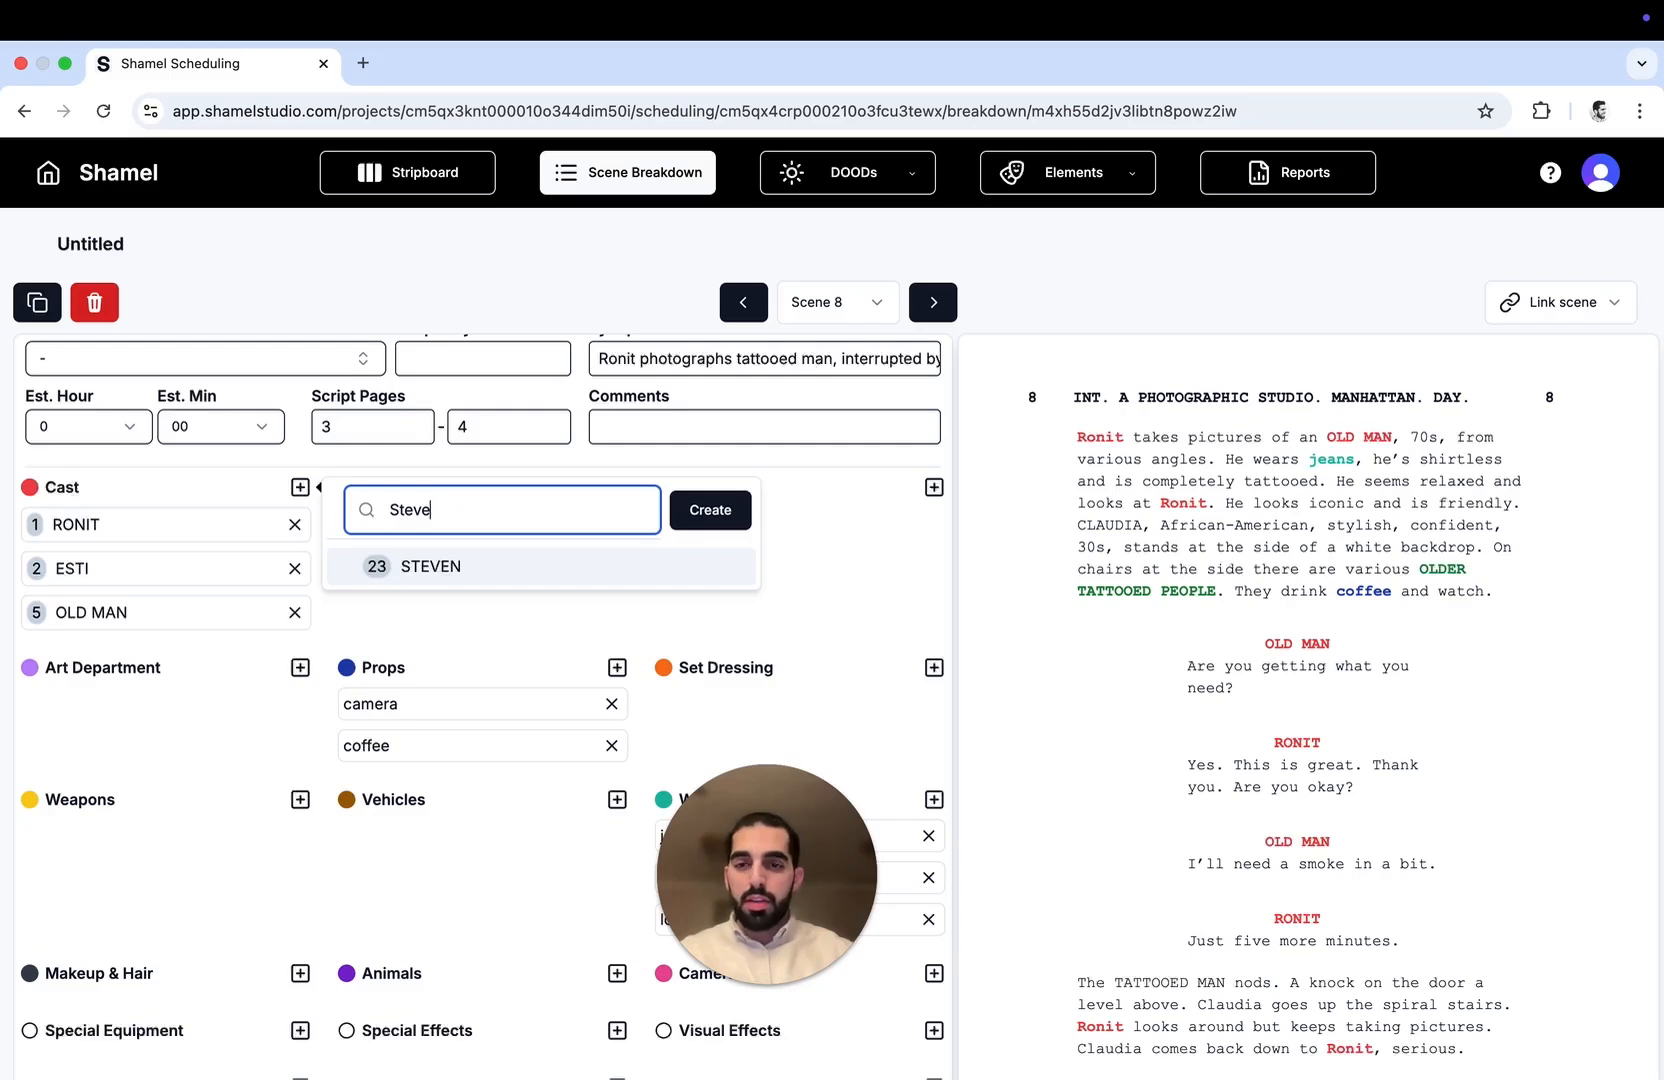
Create a new cast member named Frank in scene 8
{"action": "type", "text": "Frank"}
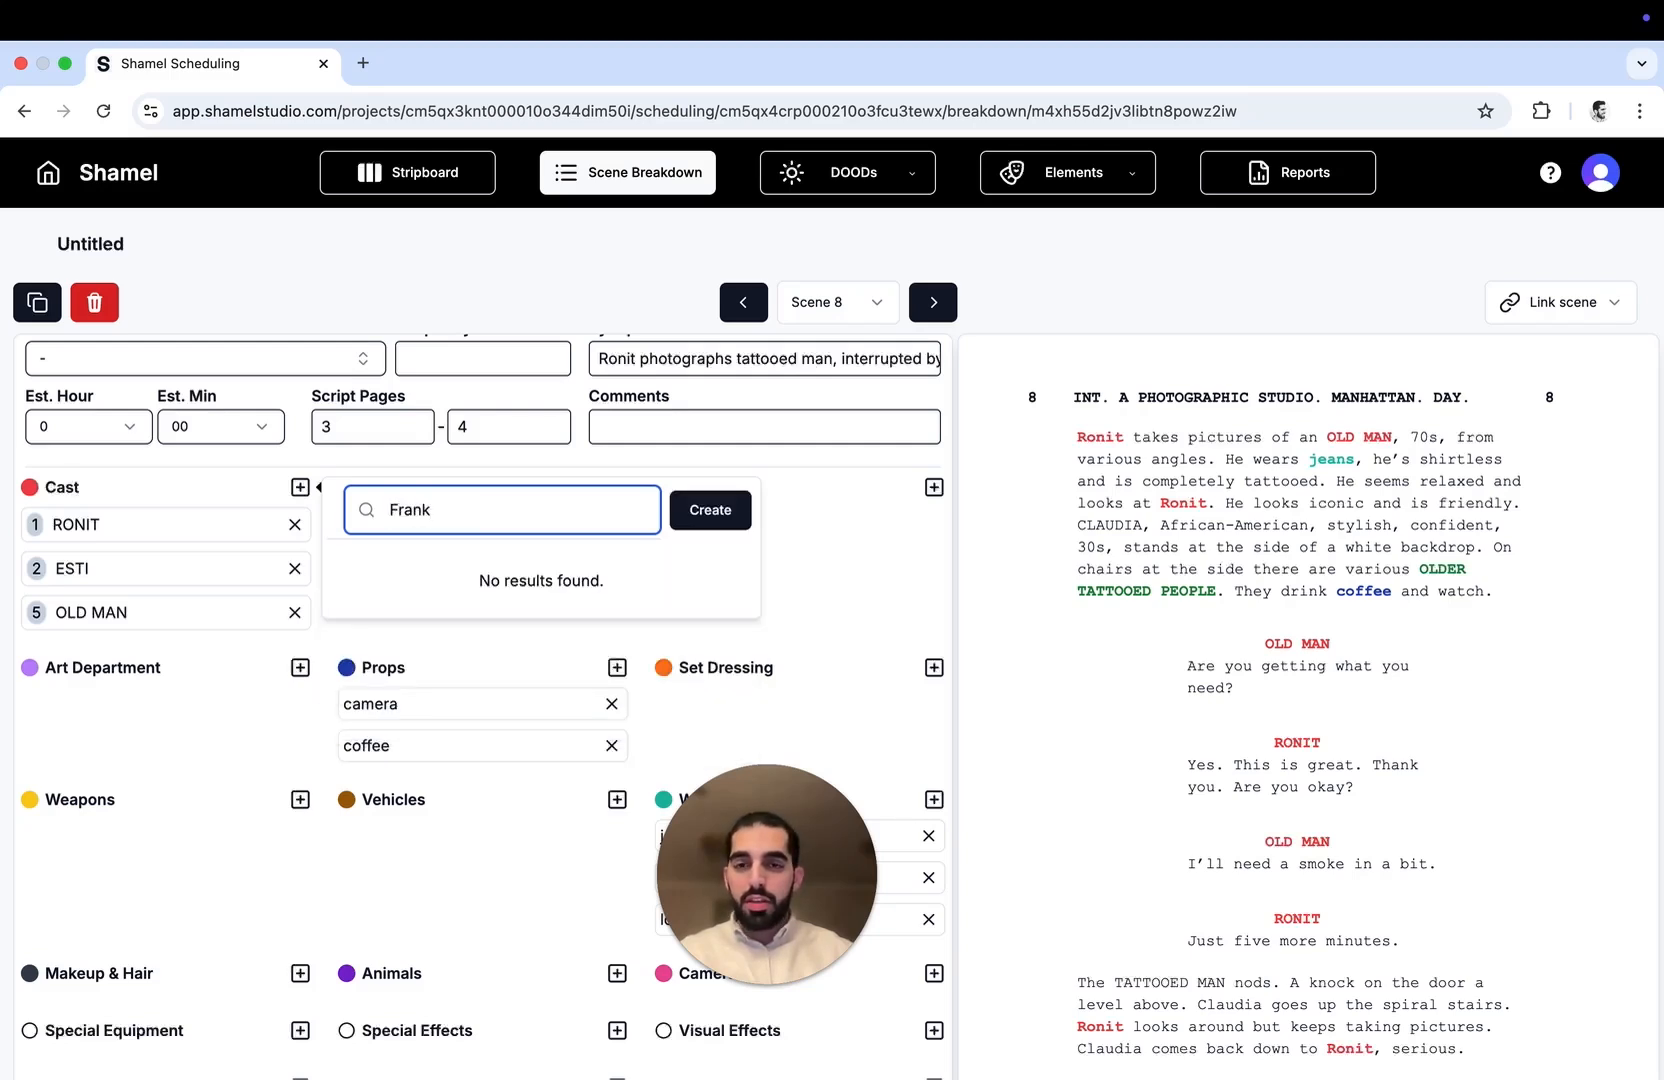
{"action": "left_click", "coordinate": [718, 516]}
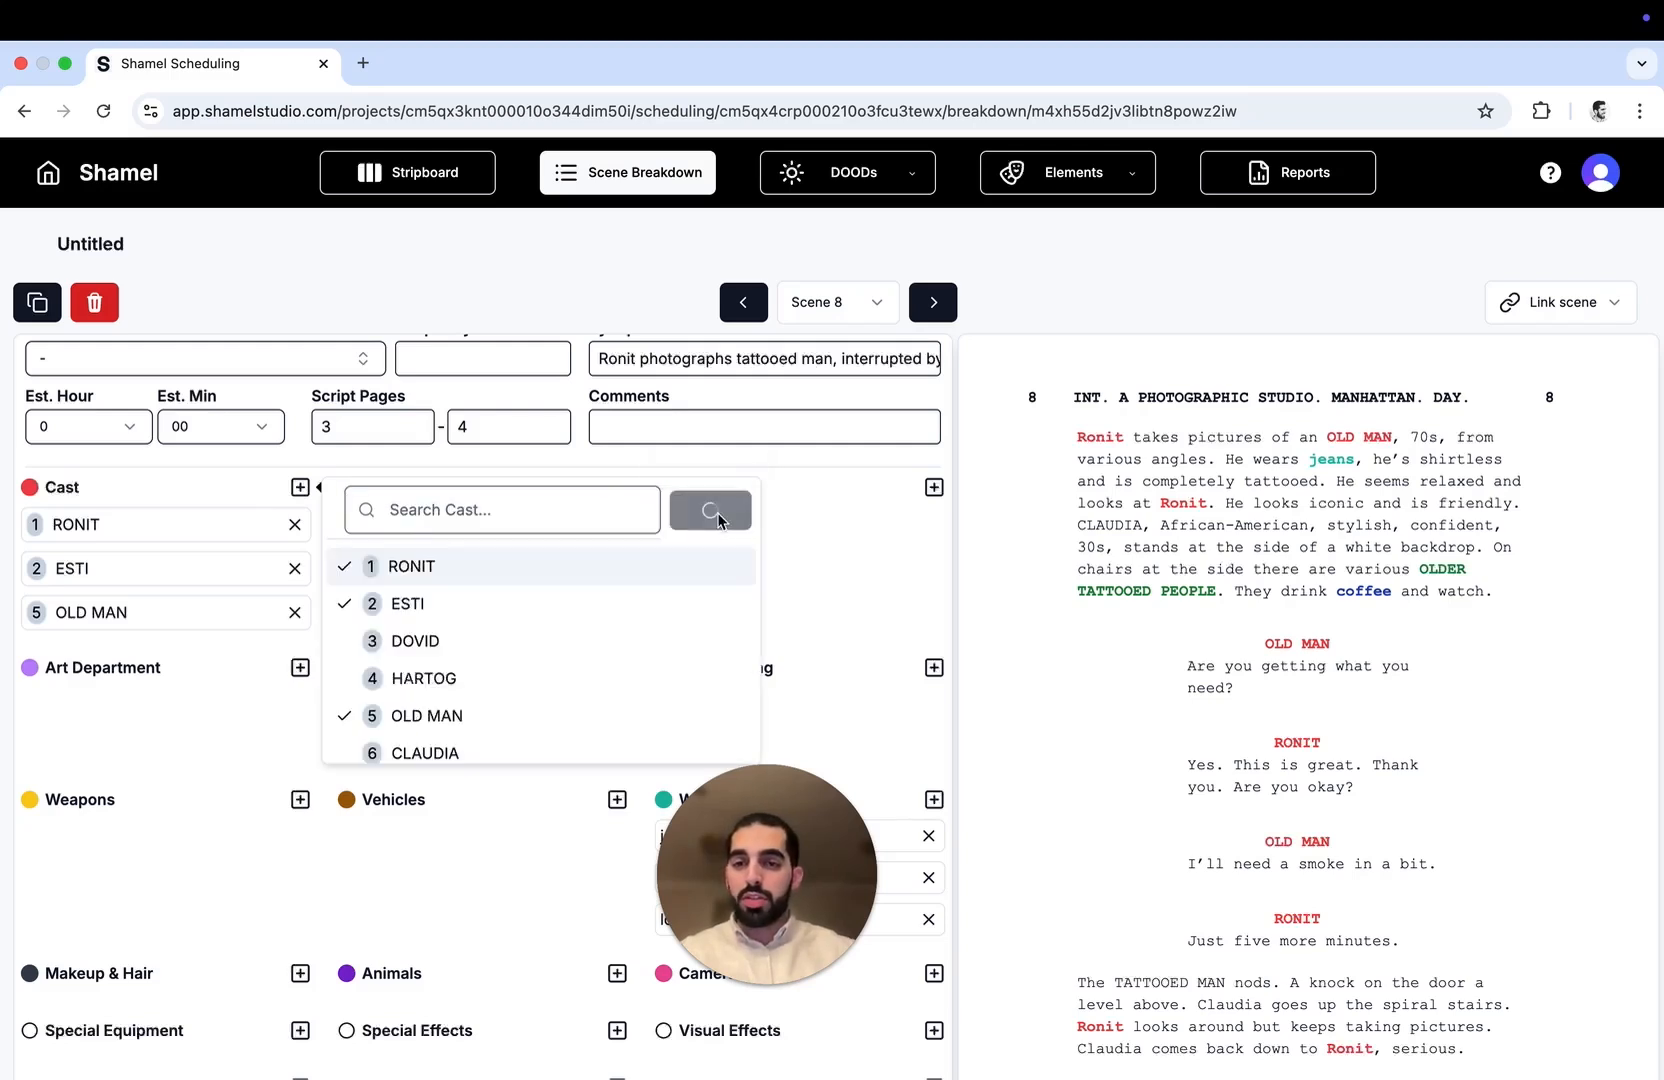
{"action": "left_click", "coordinate": [171, 766]}
Rename the camera prop in scene 8 to "Fuji Camera"
{"action": "scroll", "coordinate": [538, 619], "scroll_direction": "down", "scroll_amount": 2}
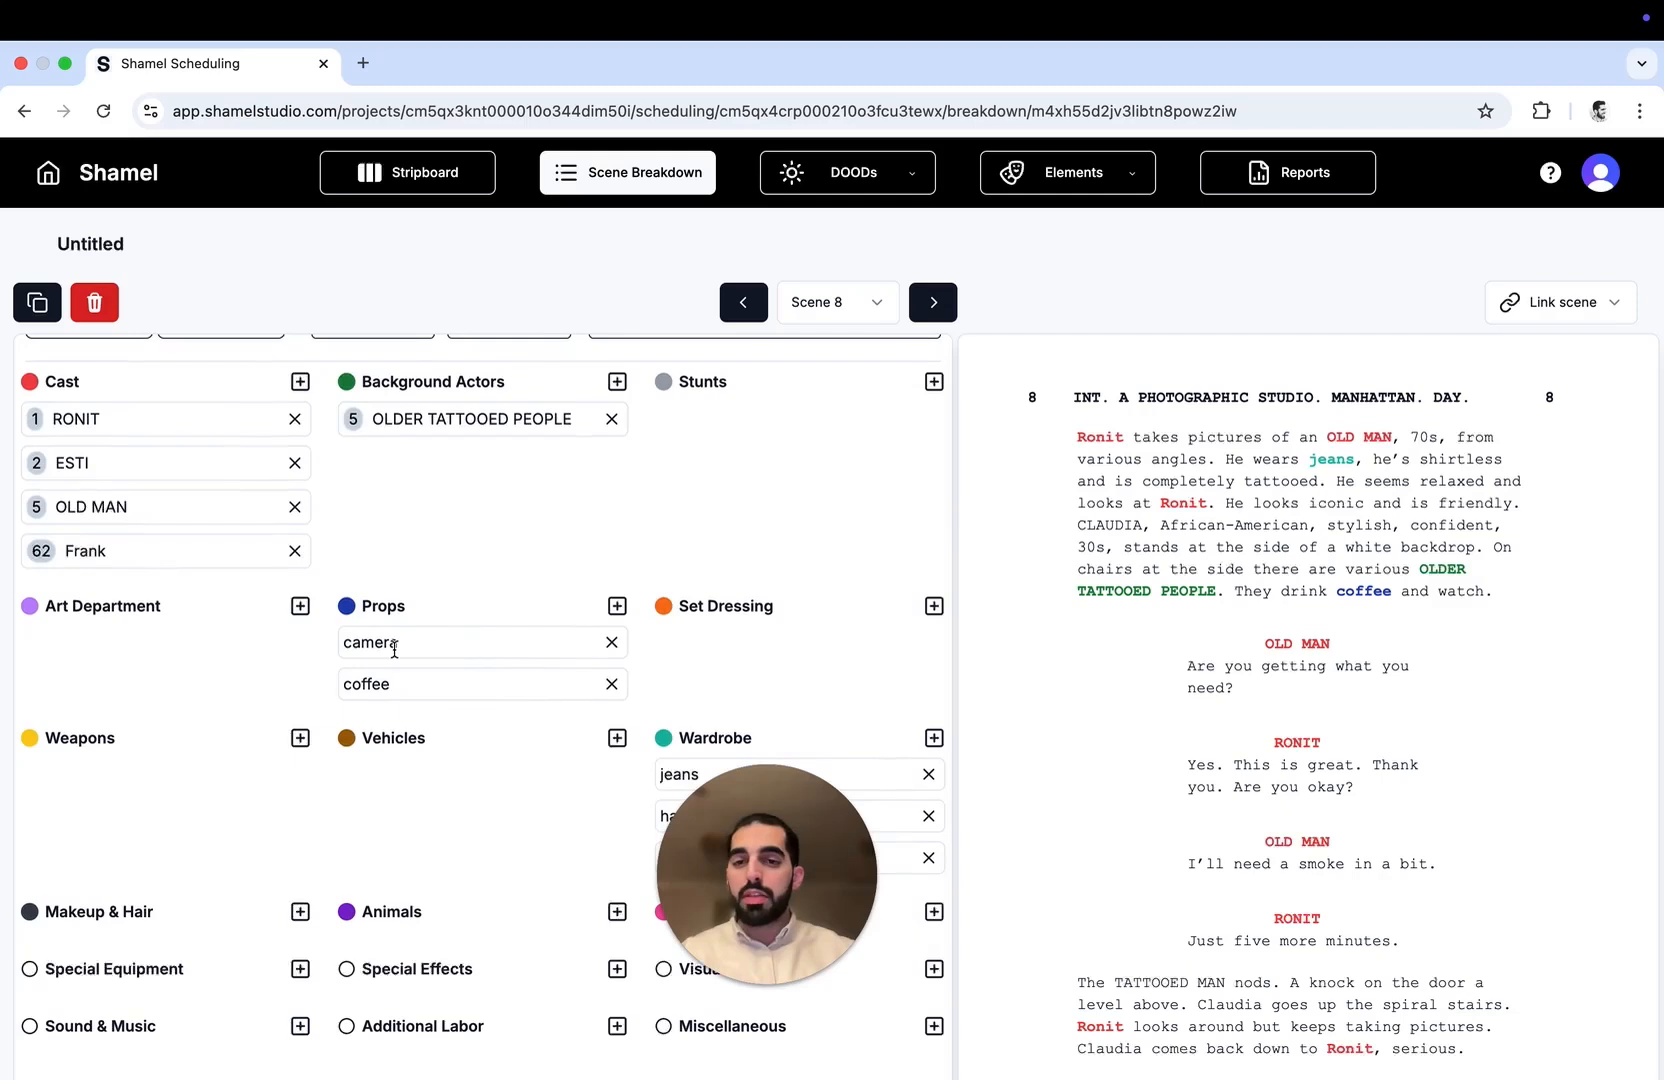
{"action": "left_click", "coordinate": [368, 645]}
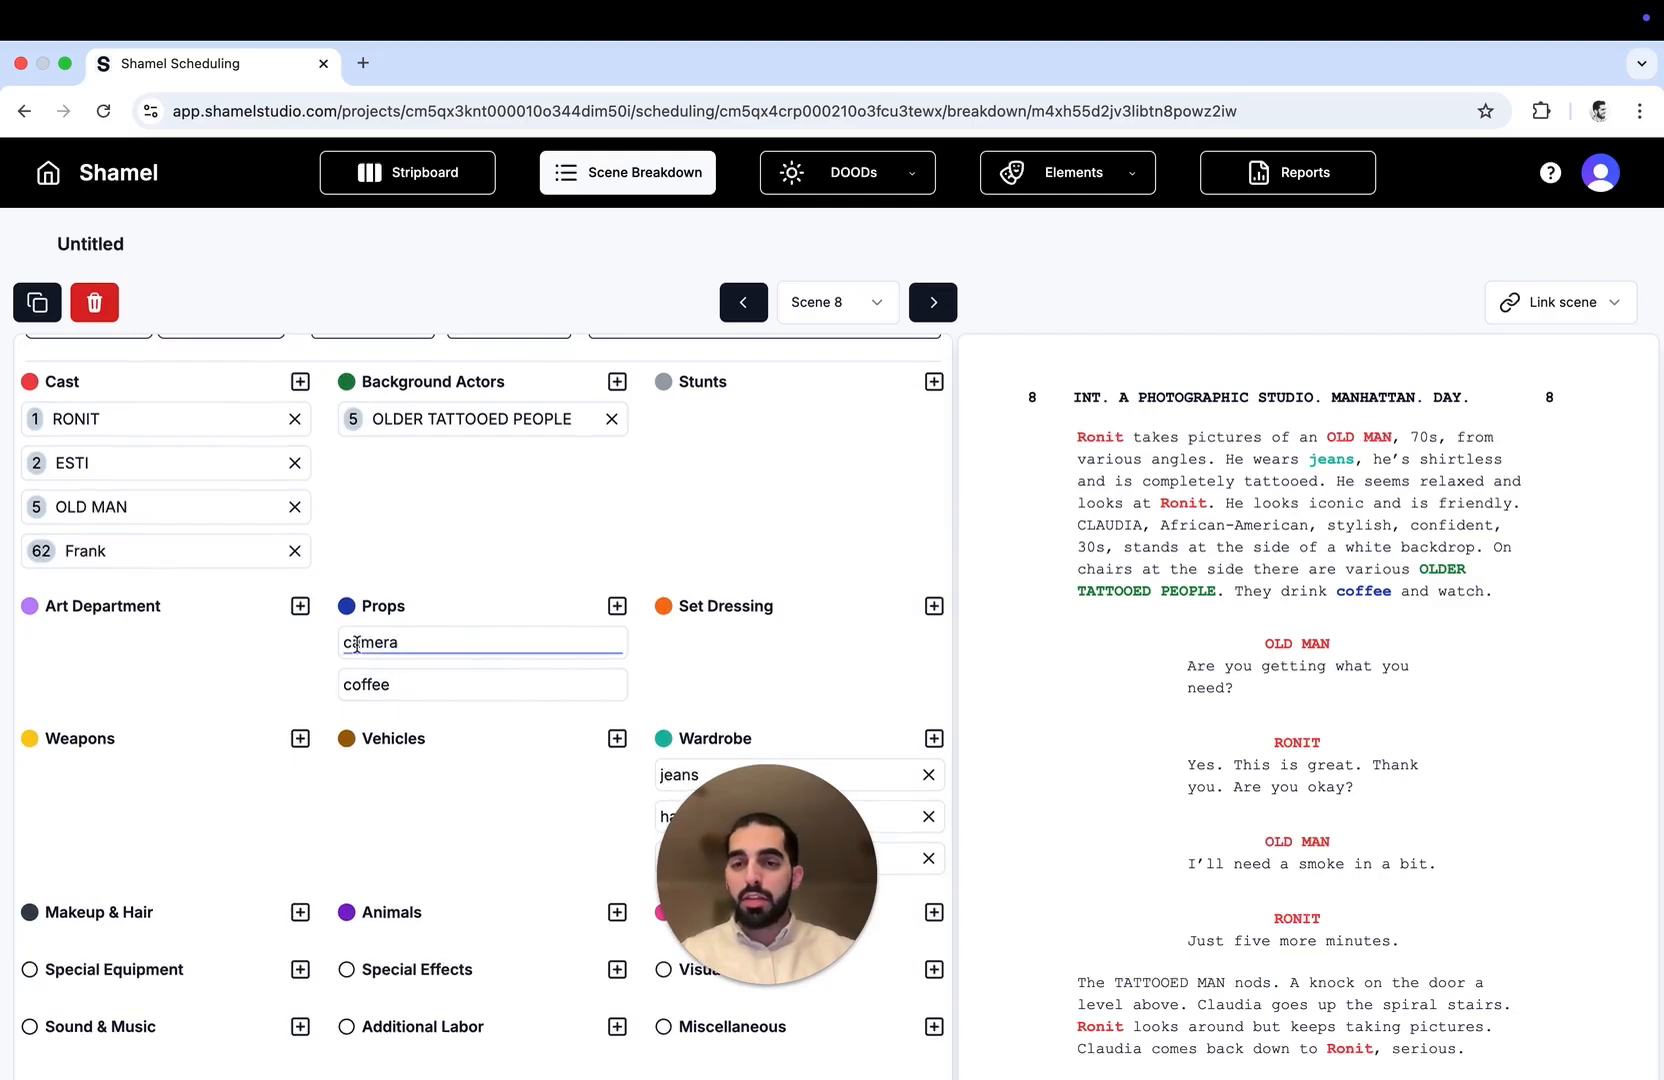
{"action": "left_click", "coordinate": [343, 644]}
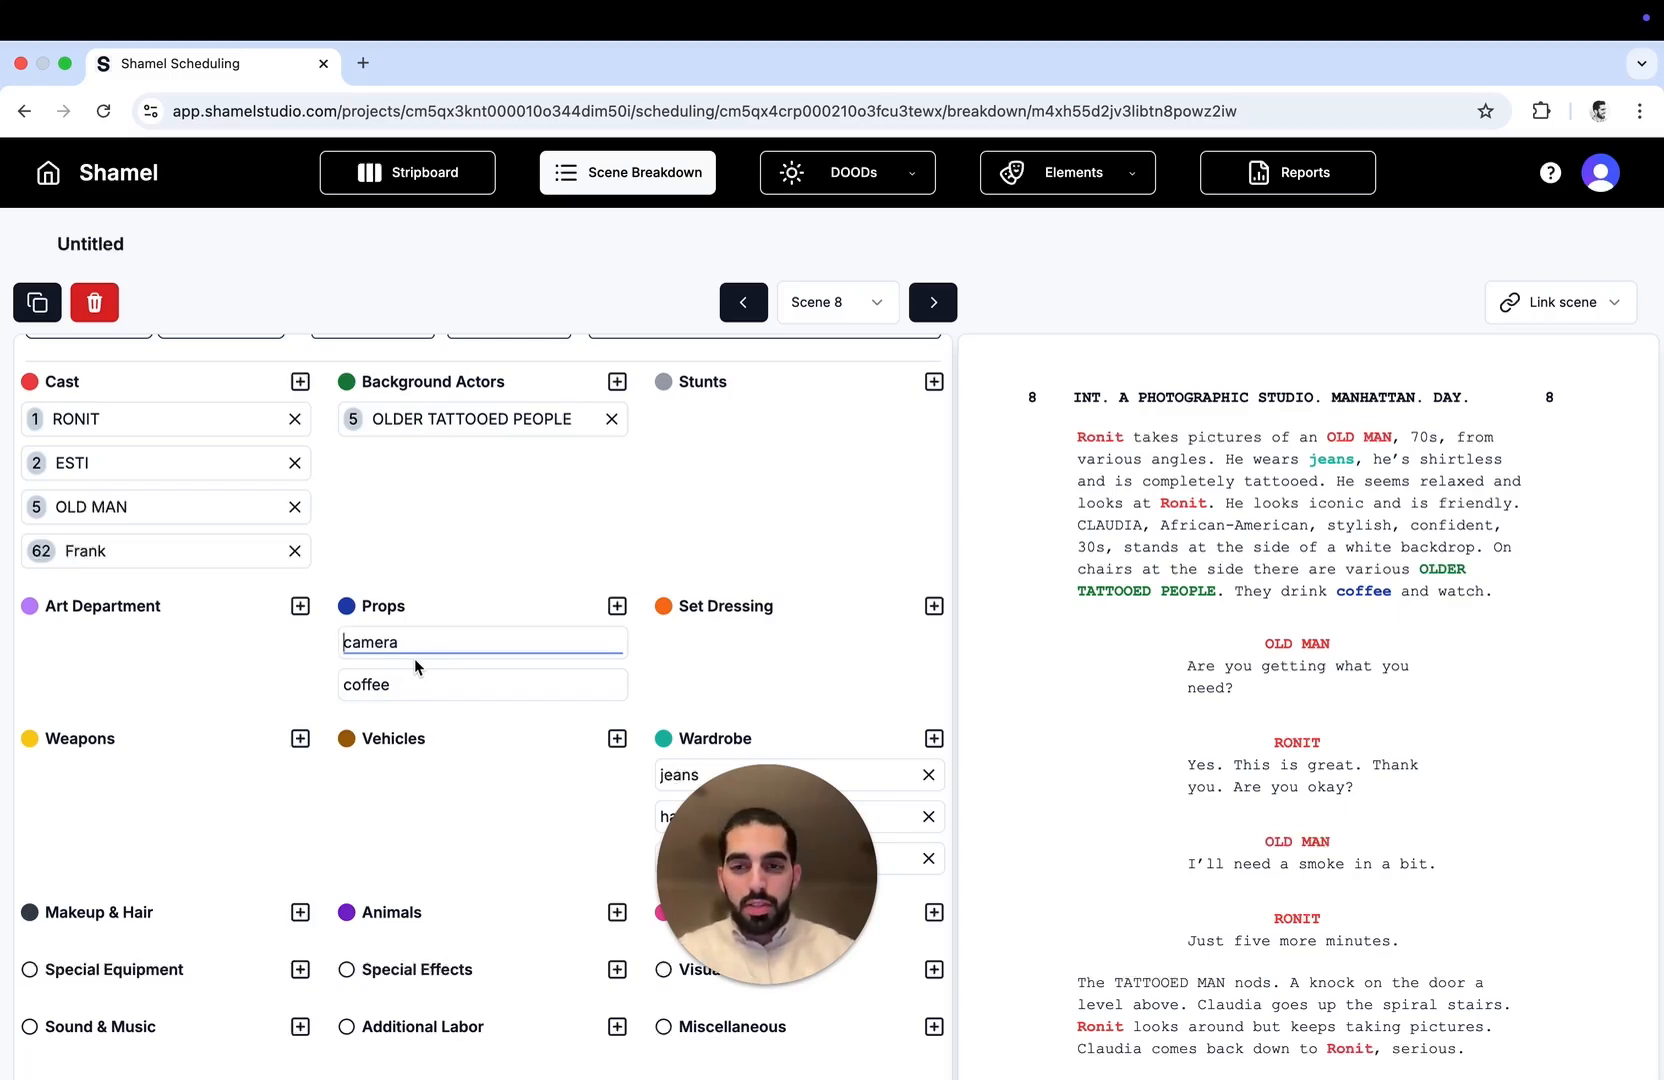
{"action": "type", "text": "Fuji C"}
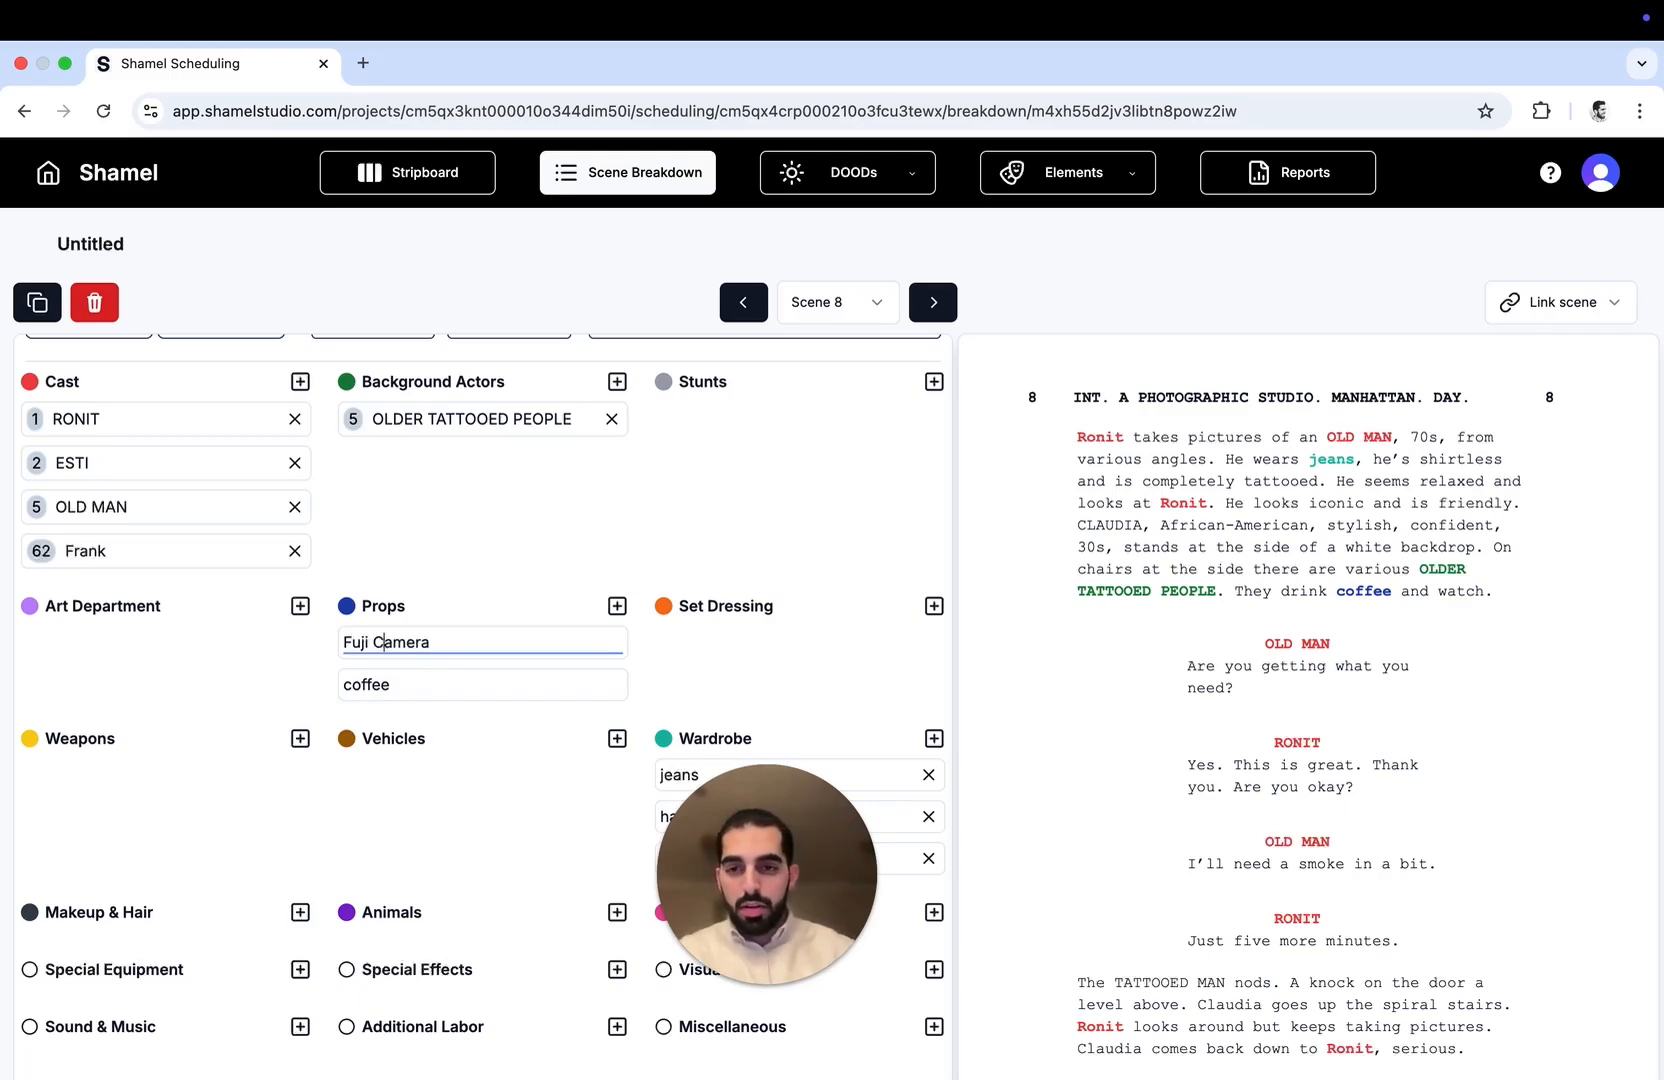
{"action": "key", "text": "Escape"}
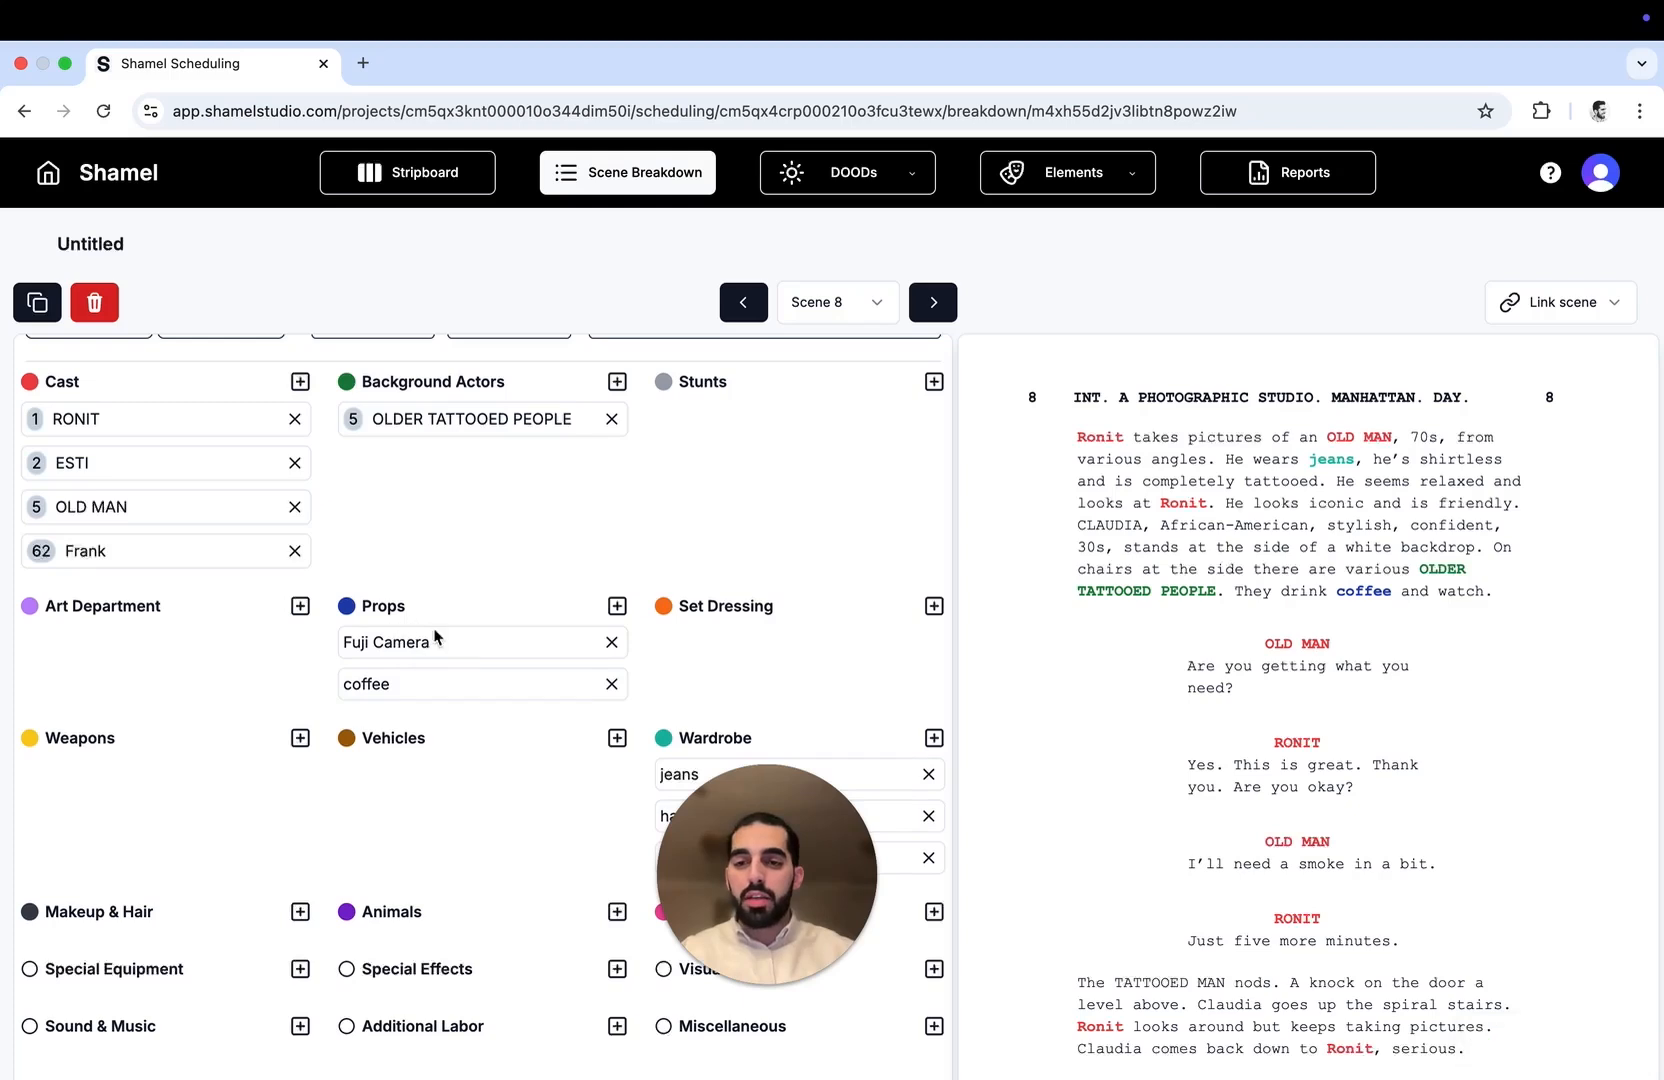
Tag "white backdrop" in scene 8's script as a Set Dressing element for all scenes
{"action": "scroll", "coordinate": [495, 575], "scroll_direction": "up", "scroll_amount": 3}
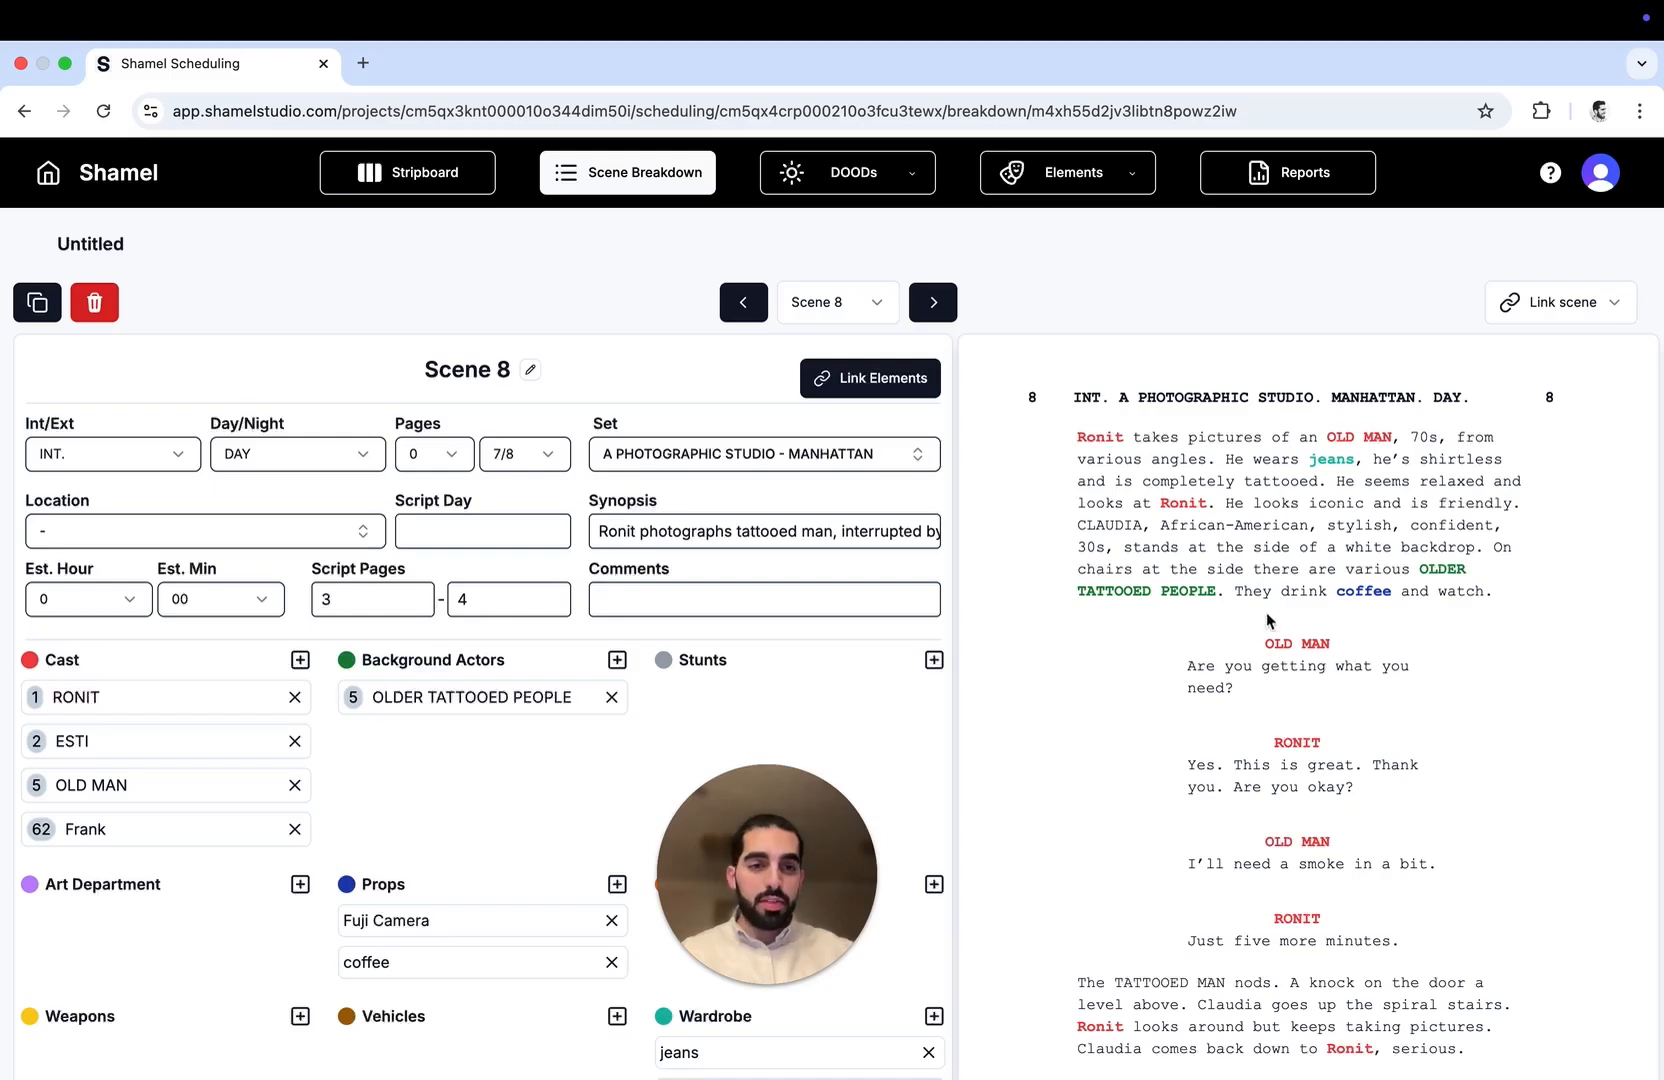
{"action": "left_click_drag", "start_coordinate": [1345, 547], "coordinate": [1471, 540]}
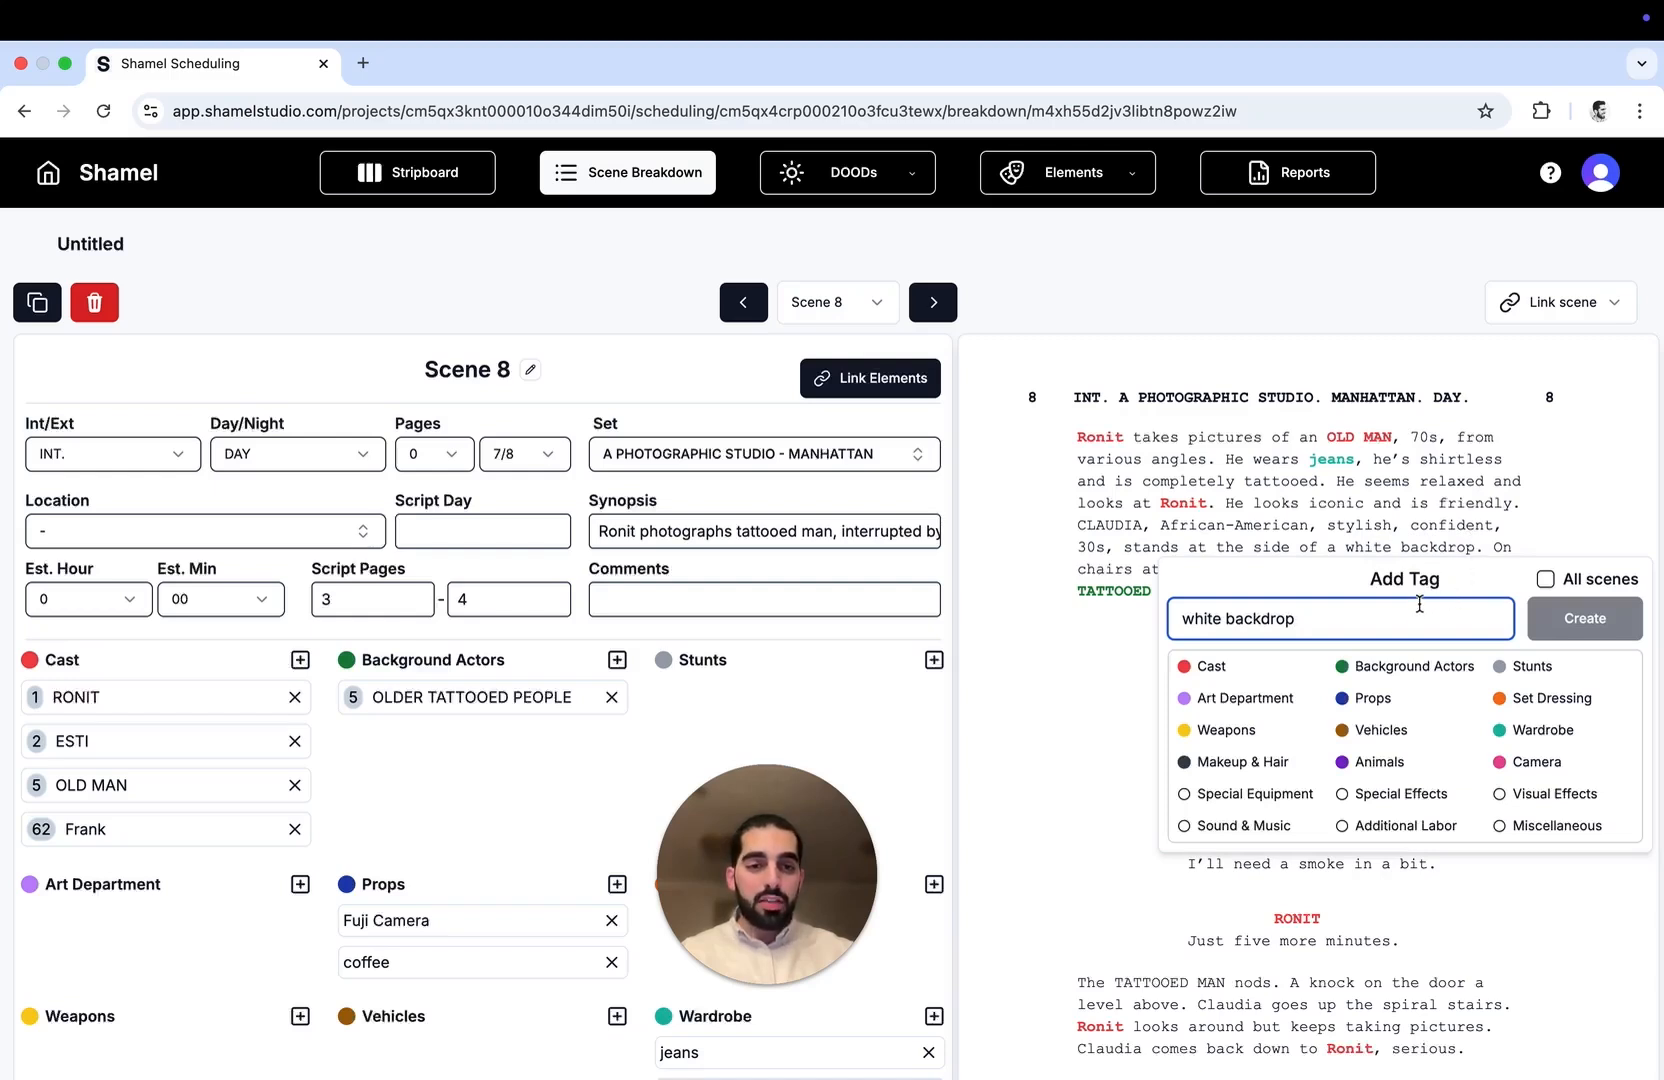
{"action": "left_click", "coordinate": [1516, 702]}
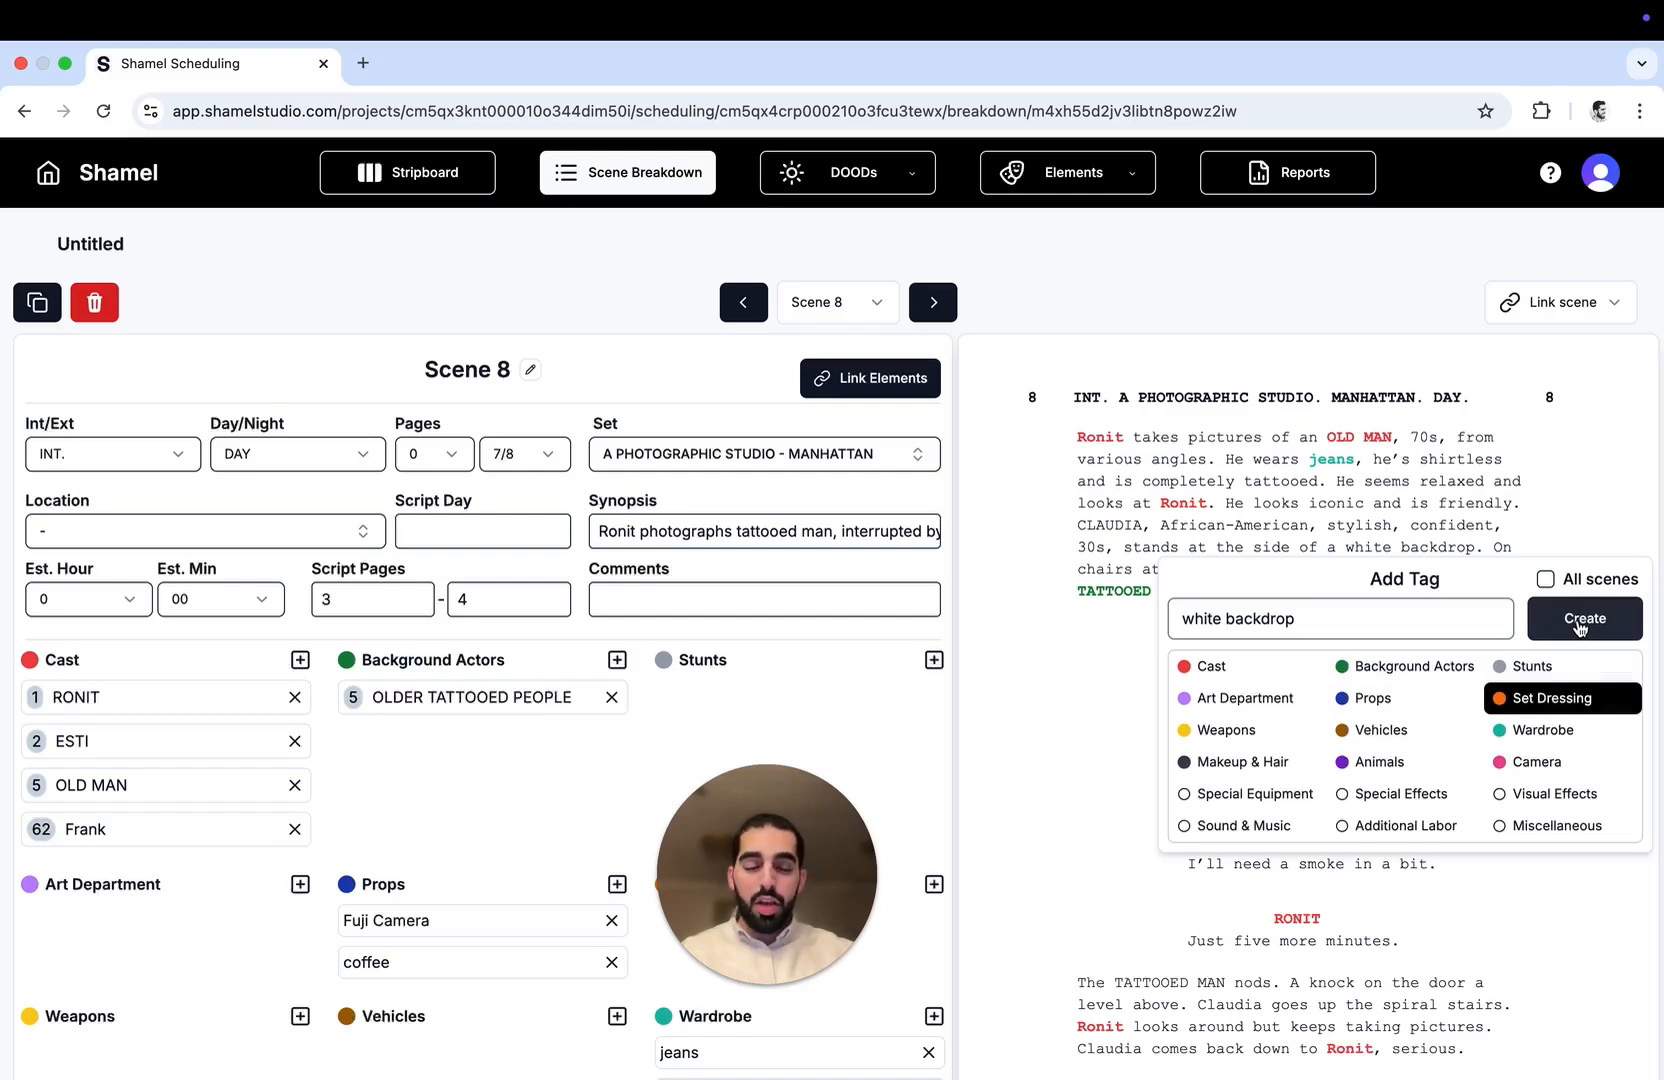
{"action": "left_click", "coordinate": [1546, 580]}
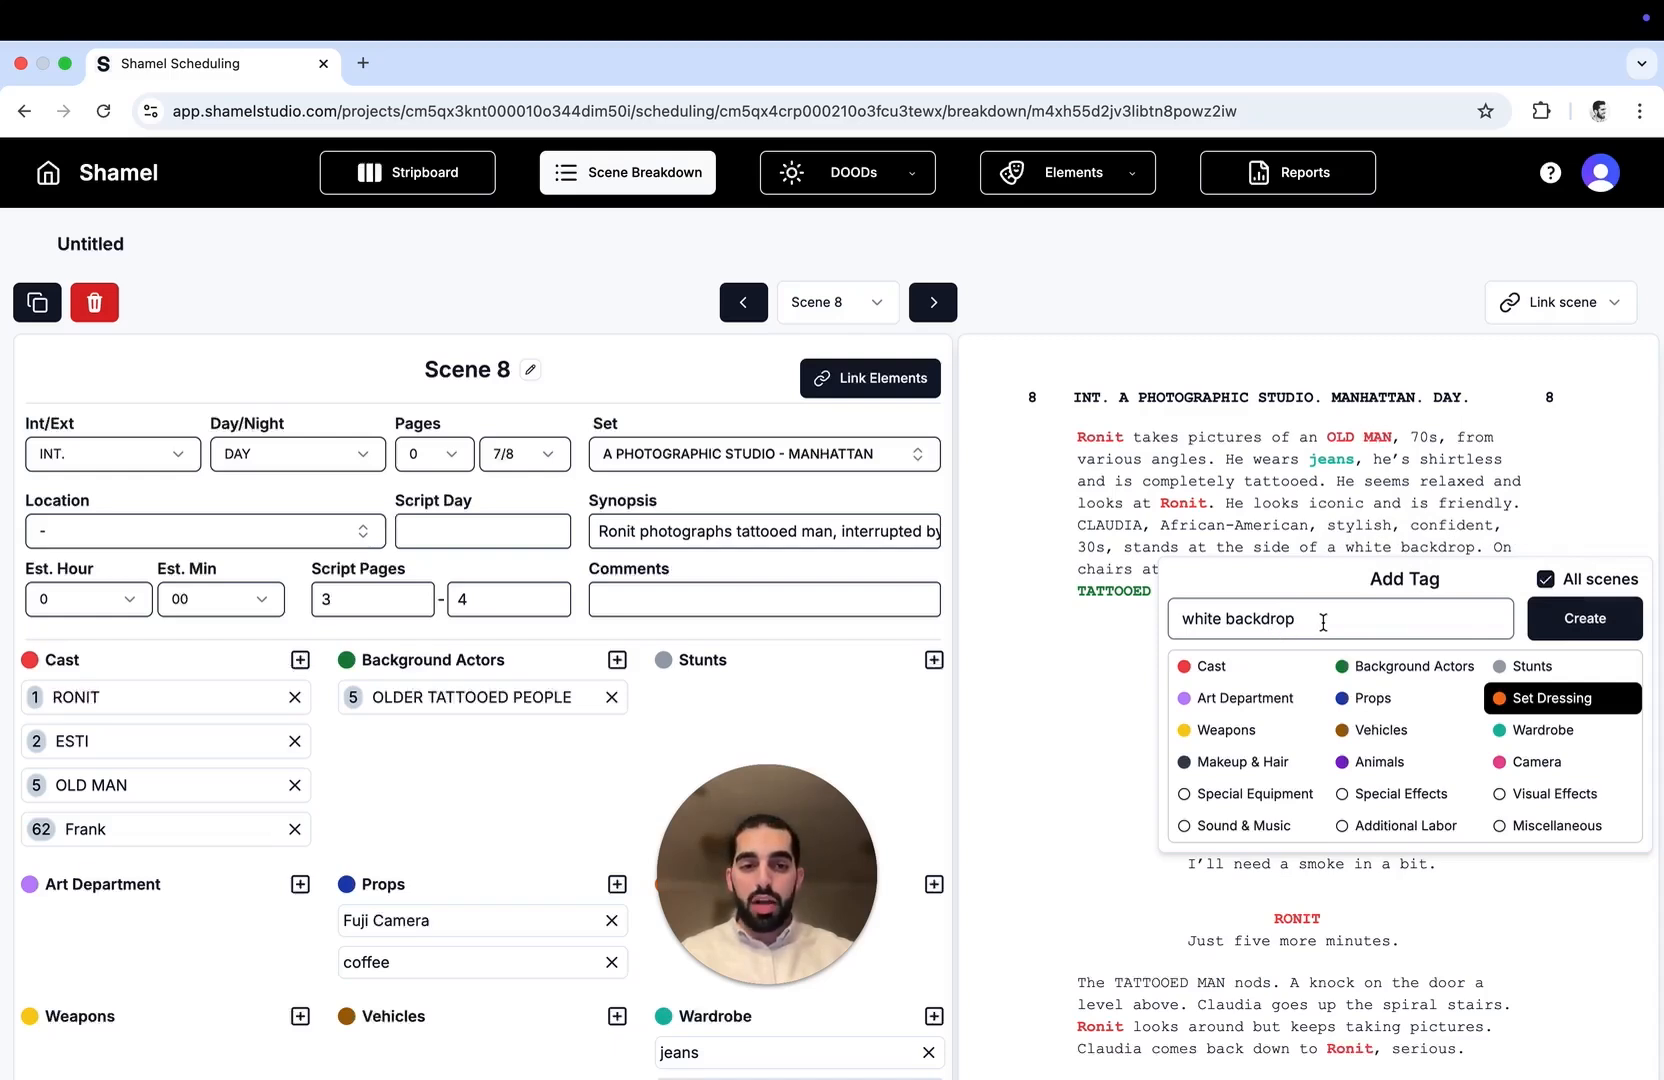
{"action": "left_click", "coordinate": [1598, 620]}
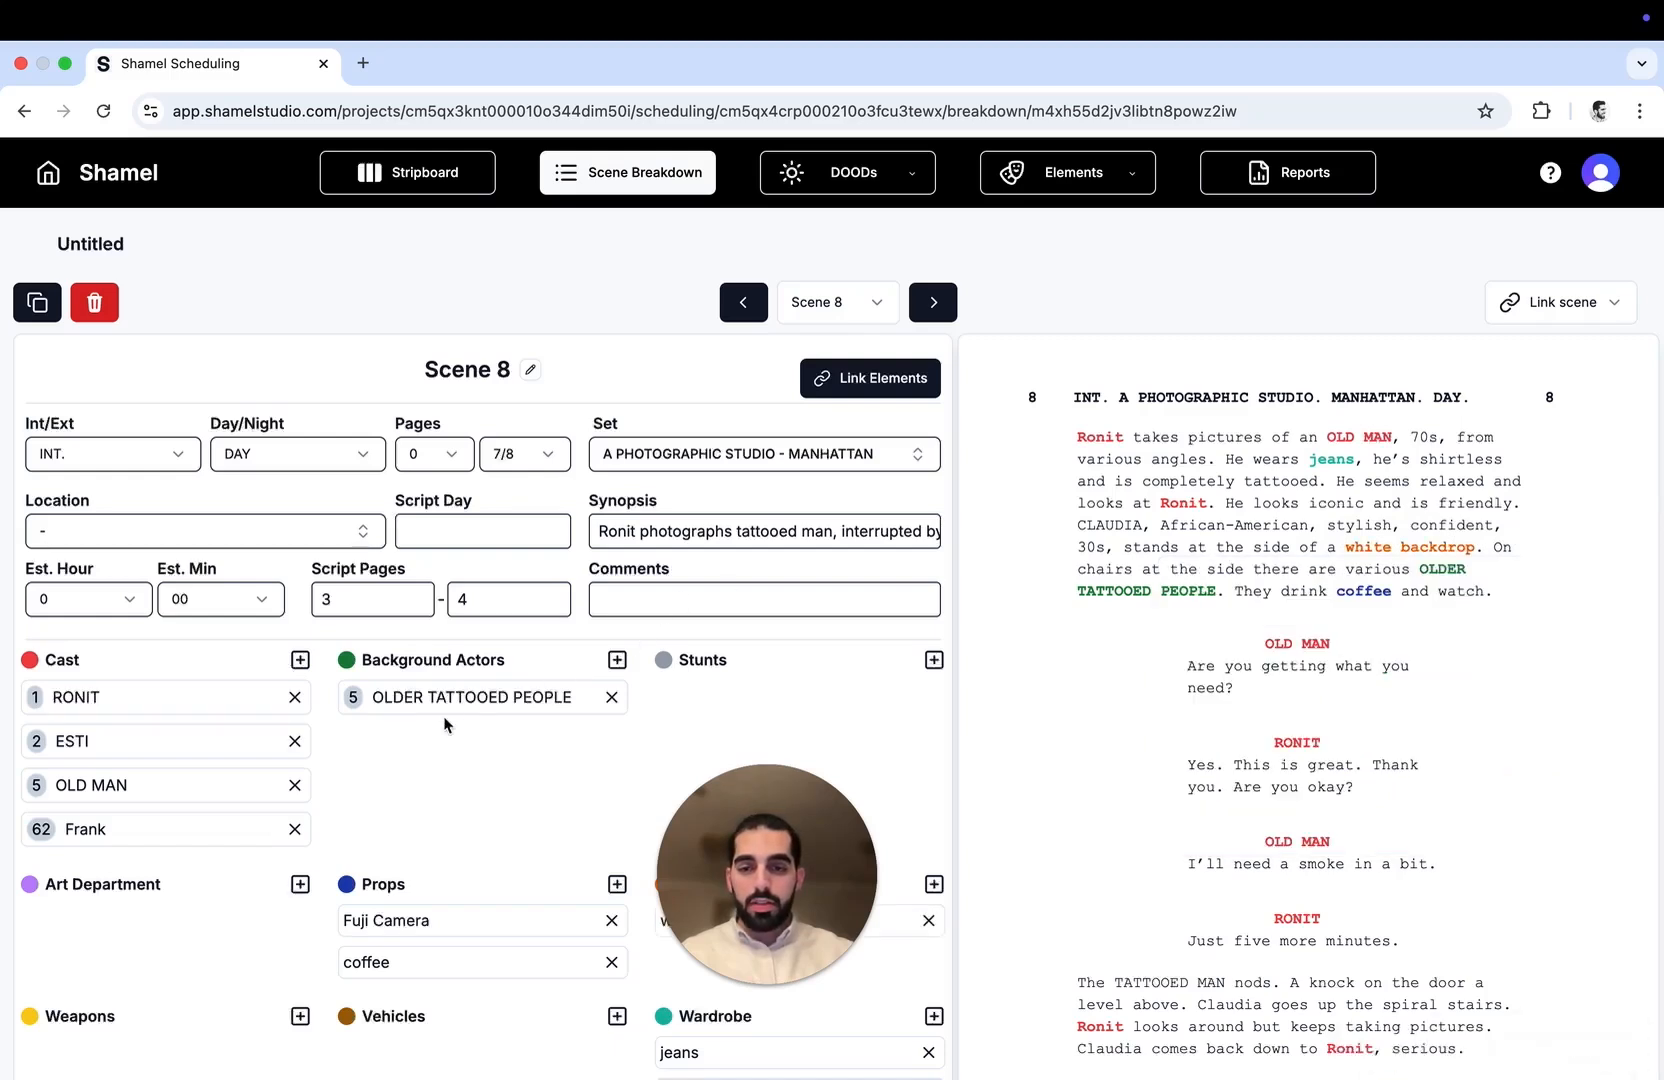
{"action": "scroll", "coordinate": [440, 728], "scroll_direction": "down", "scroll_amount": 4}
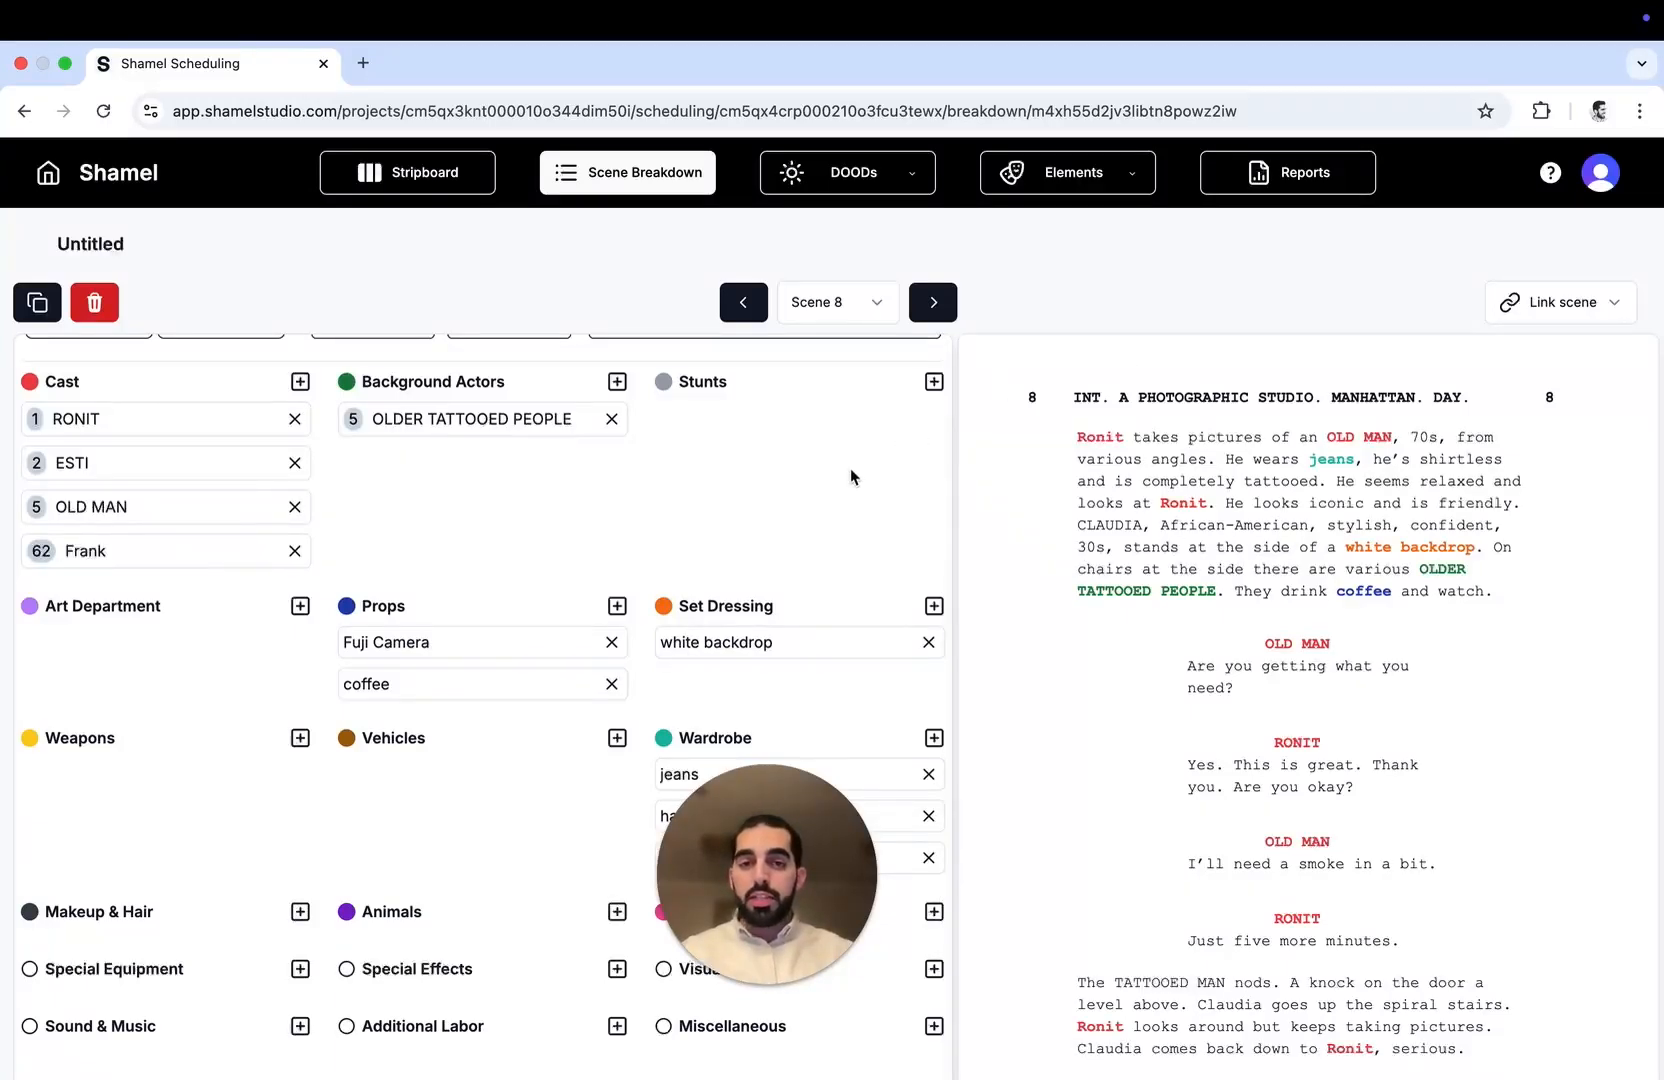
{"action": "scroll", "coordinate": [850, 470], "scroll_direction": "up", "scroll_amount": 4}
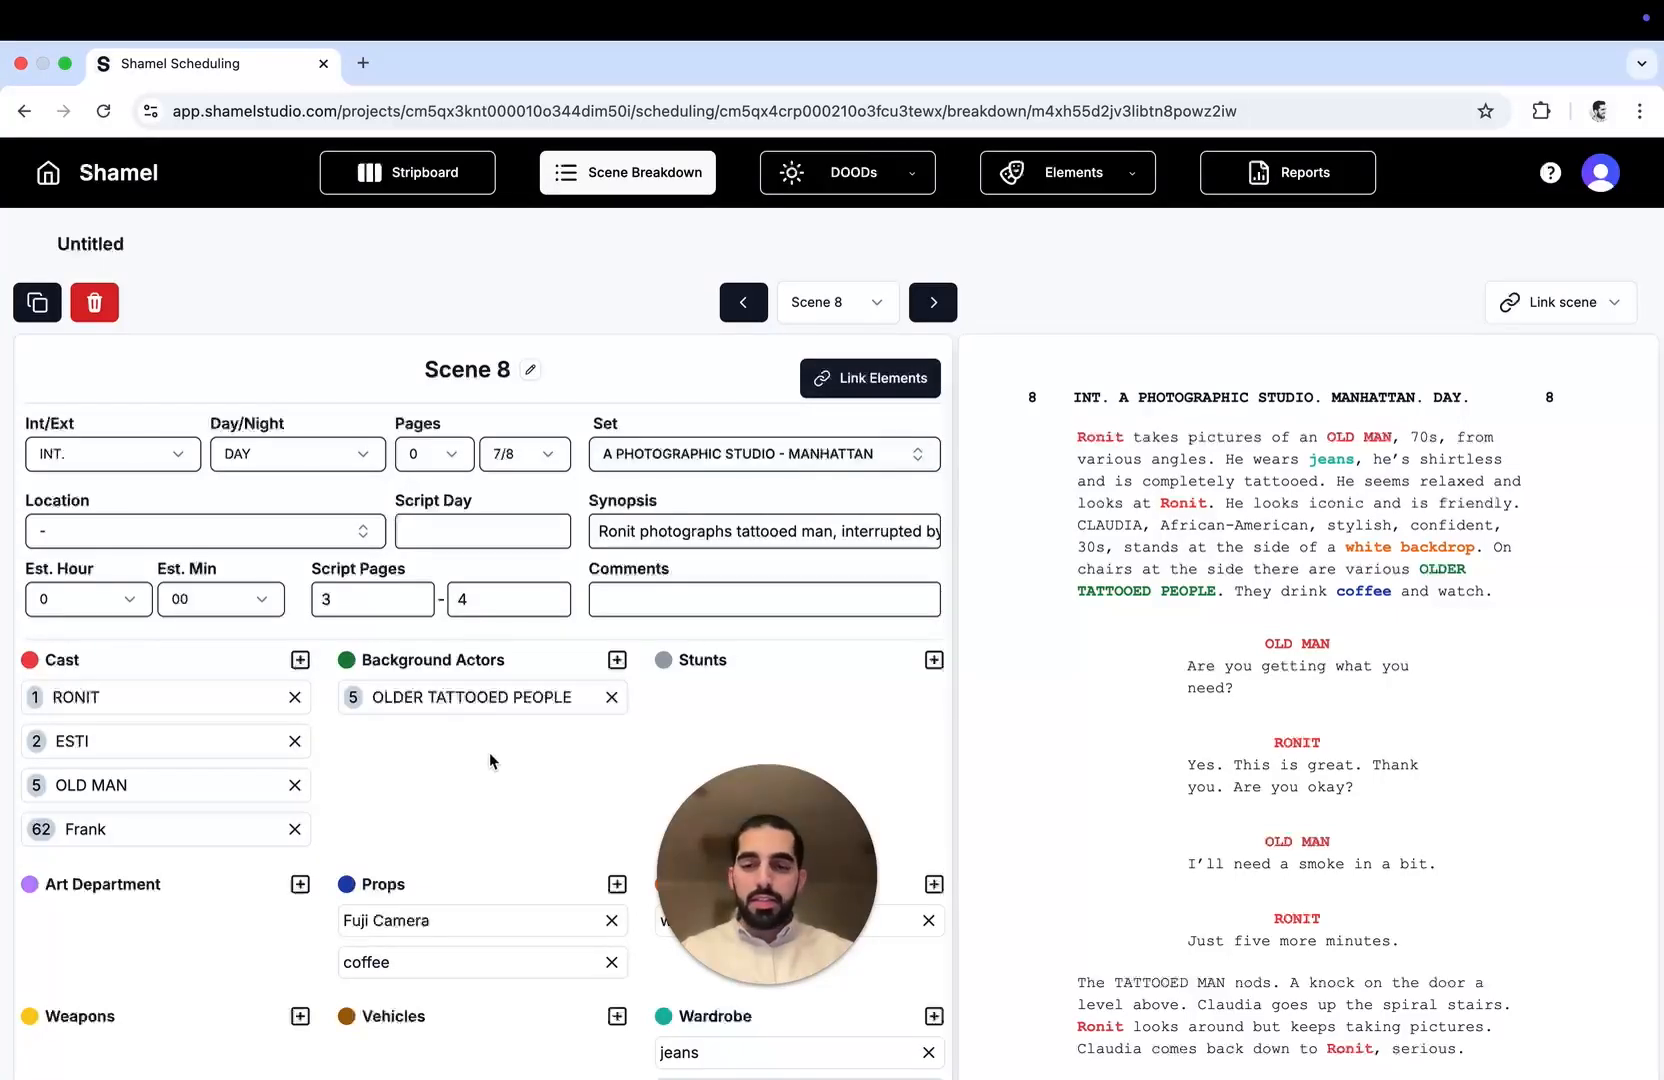
Link the Fuji Camera prop to cast member RONIT as its anchor, applying the link to all scenes
{"action": "scroll", "coordinate": [489, 751], "scroll_direction": "down", "scroll_amount": 2}
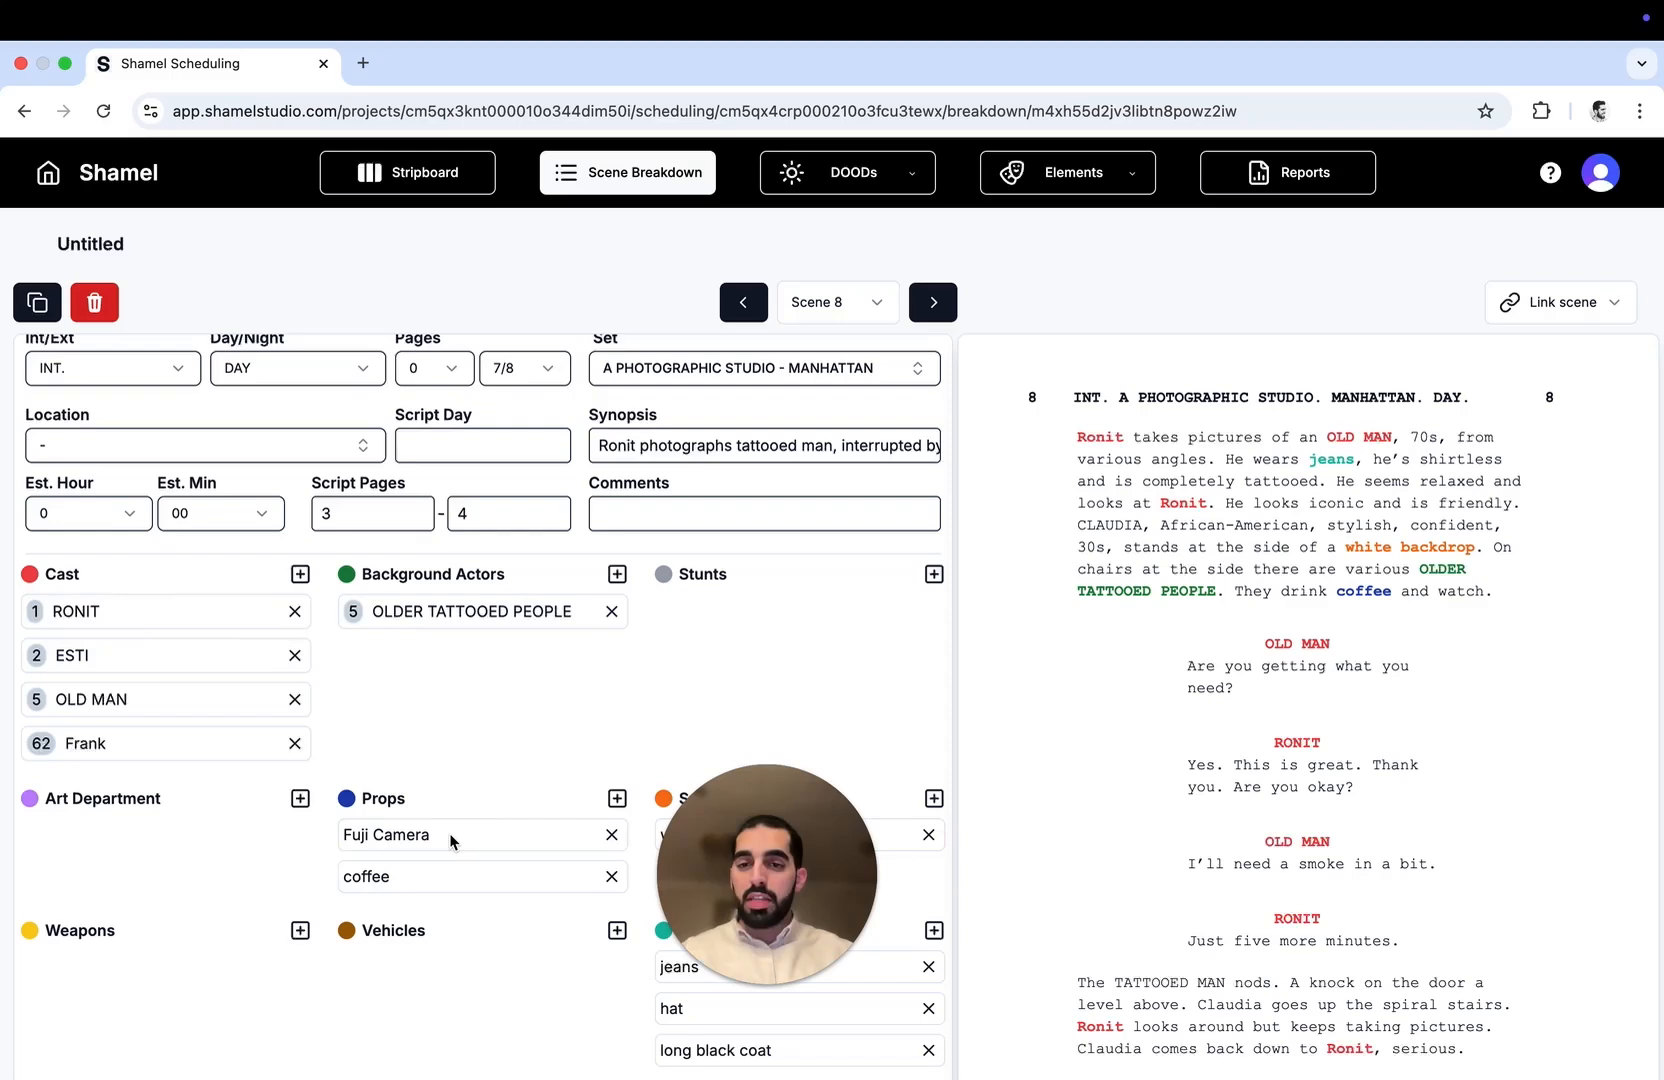
{"action": "scroll", "coordinate": [450, 840], "scroll_direction": "up", "scroll_amount": 2}
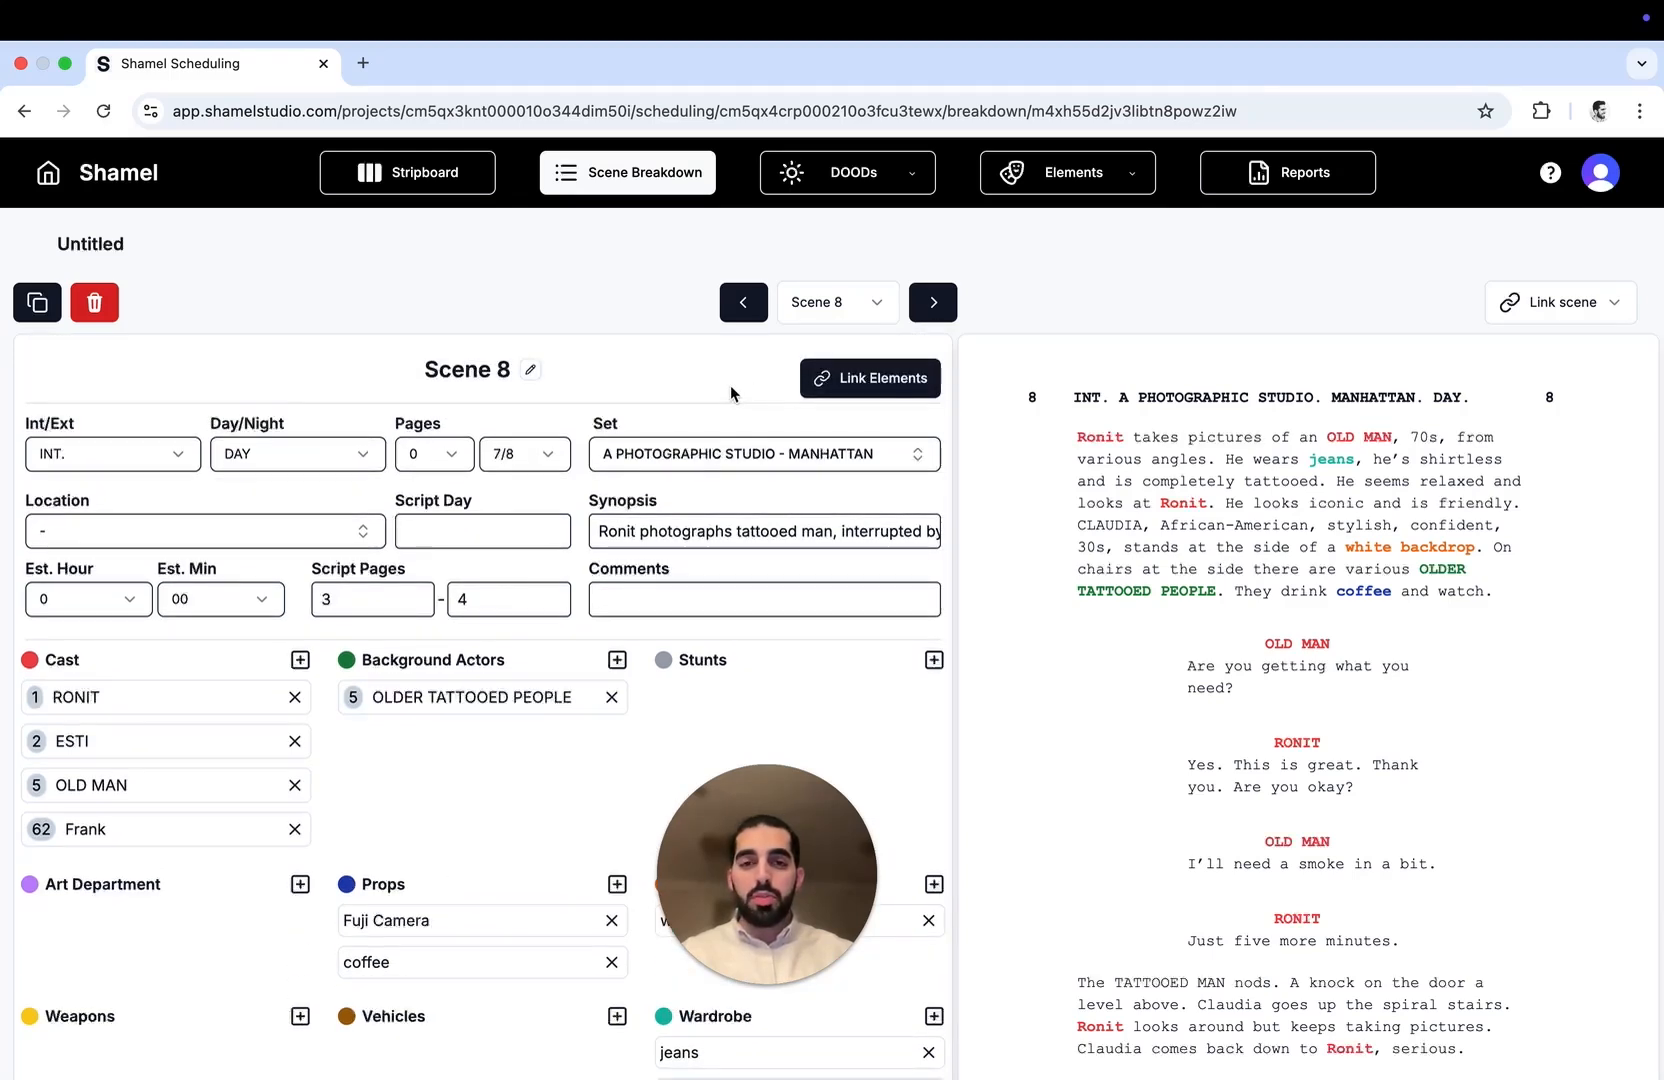
{"action": "left_click", "coordinate": [871, 392]}
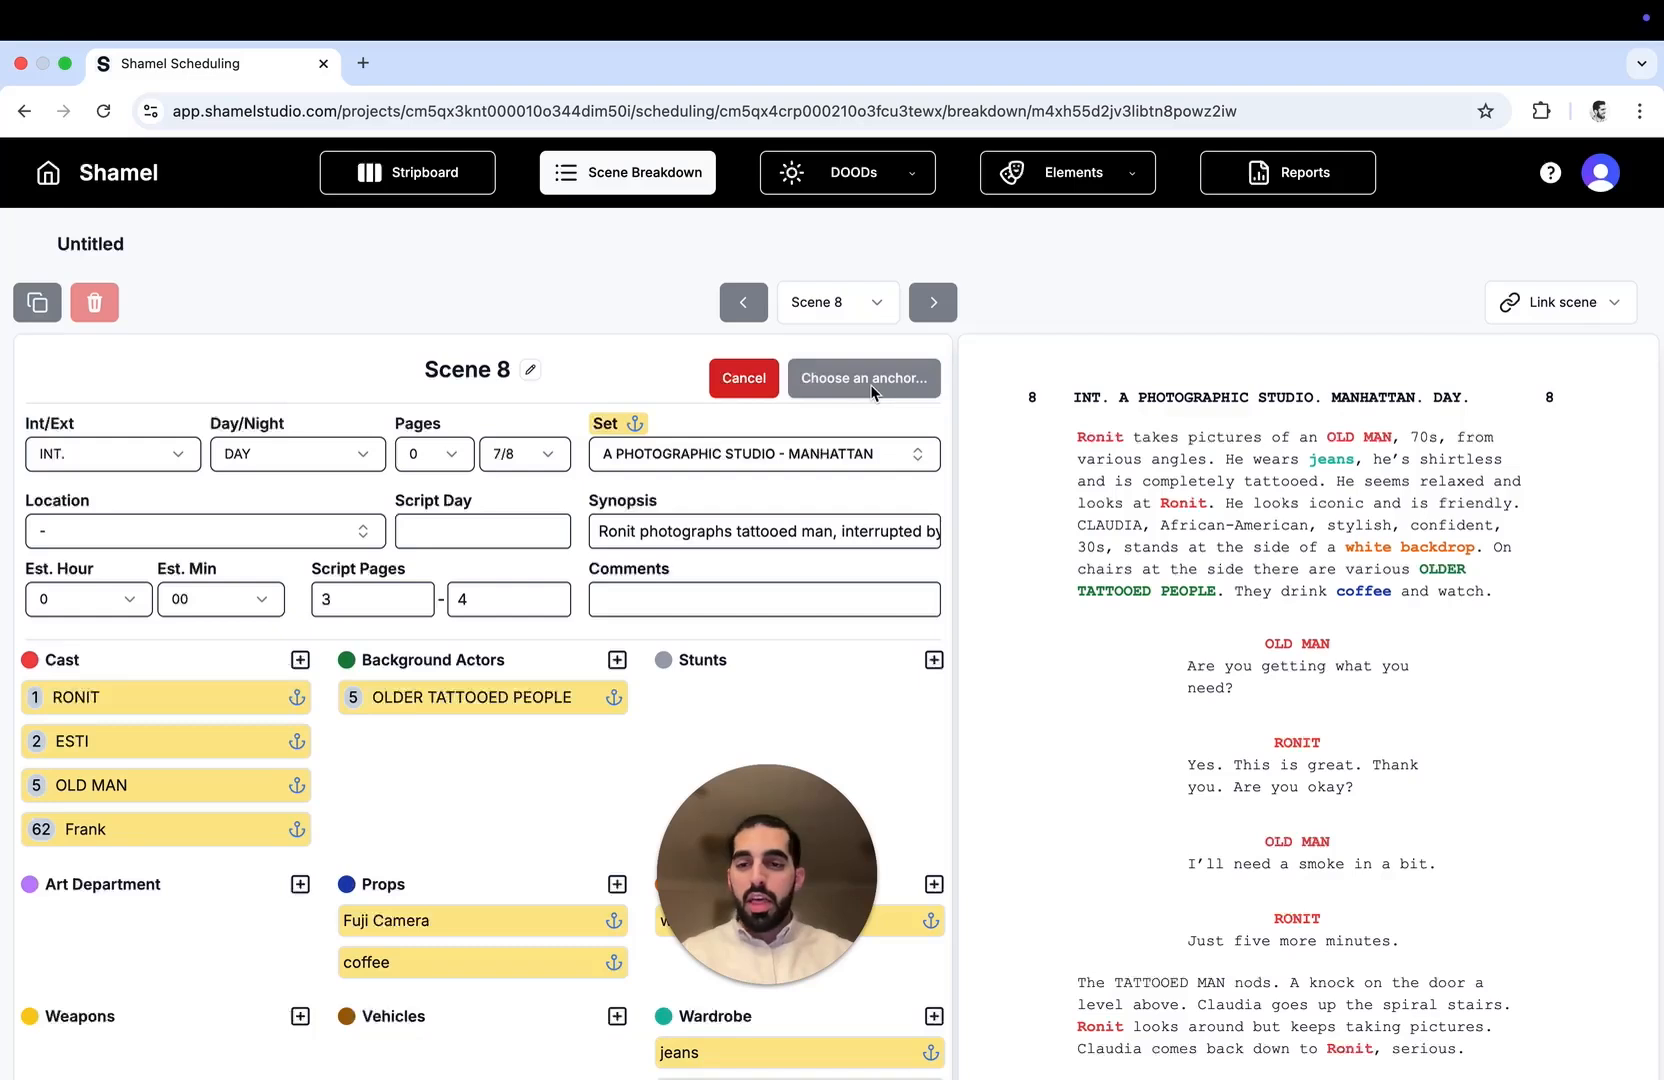
{"action": "scroll", "coordinate": [610, 667], "scroll_direction": "down", "scroll_amount": 2}
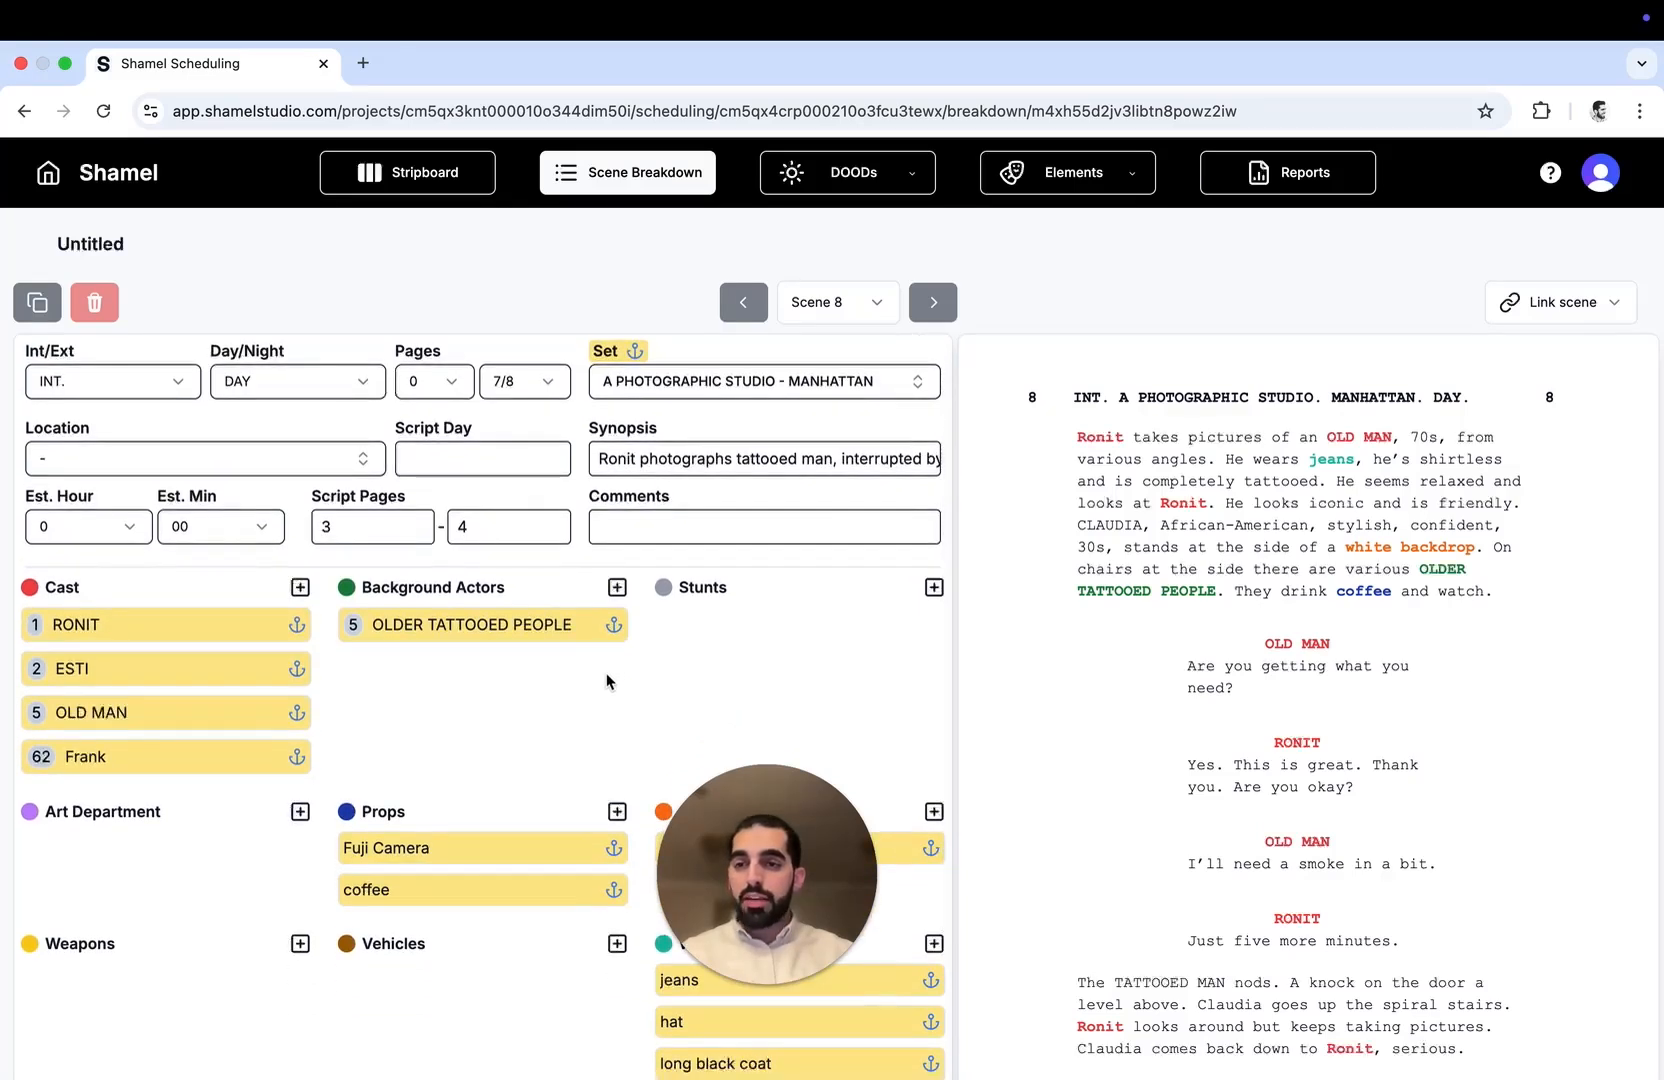
{"action": "left_click", "coordinate": [296, 628]}
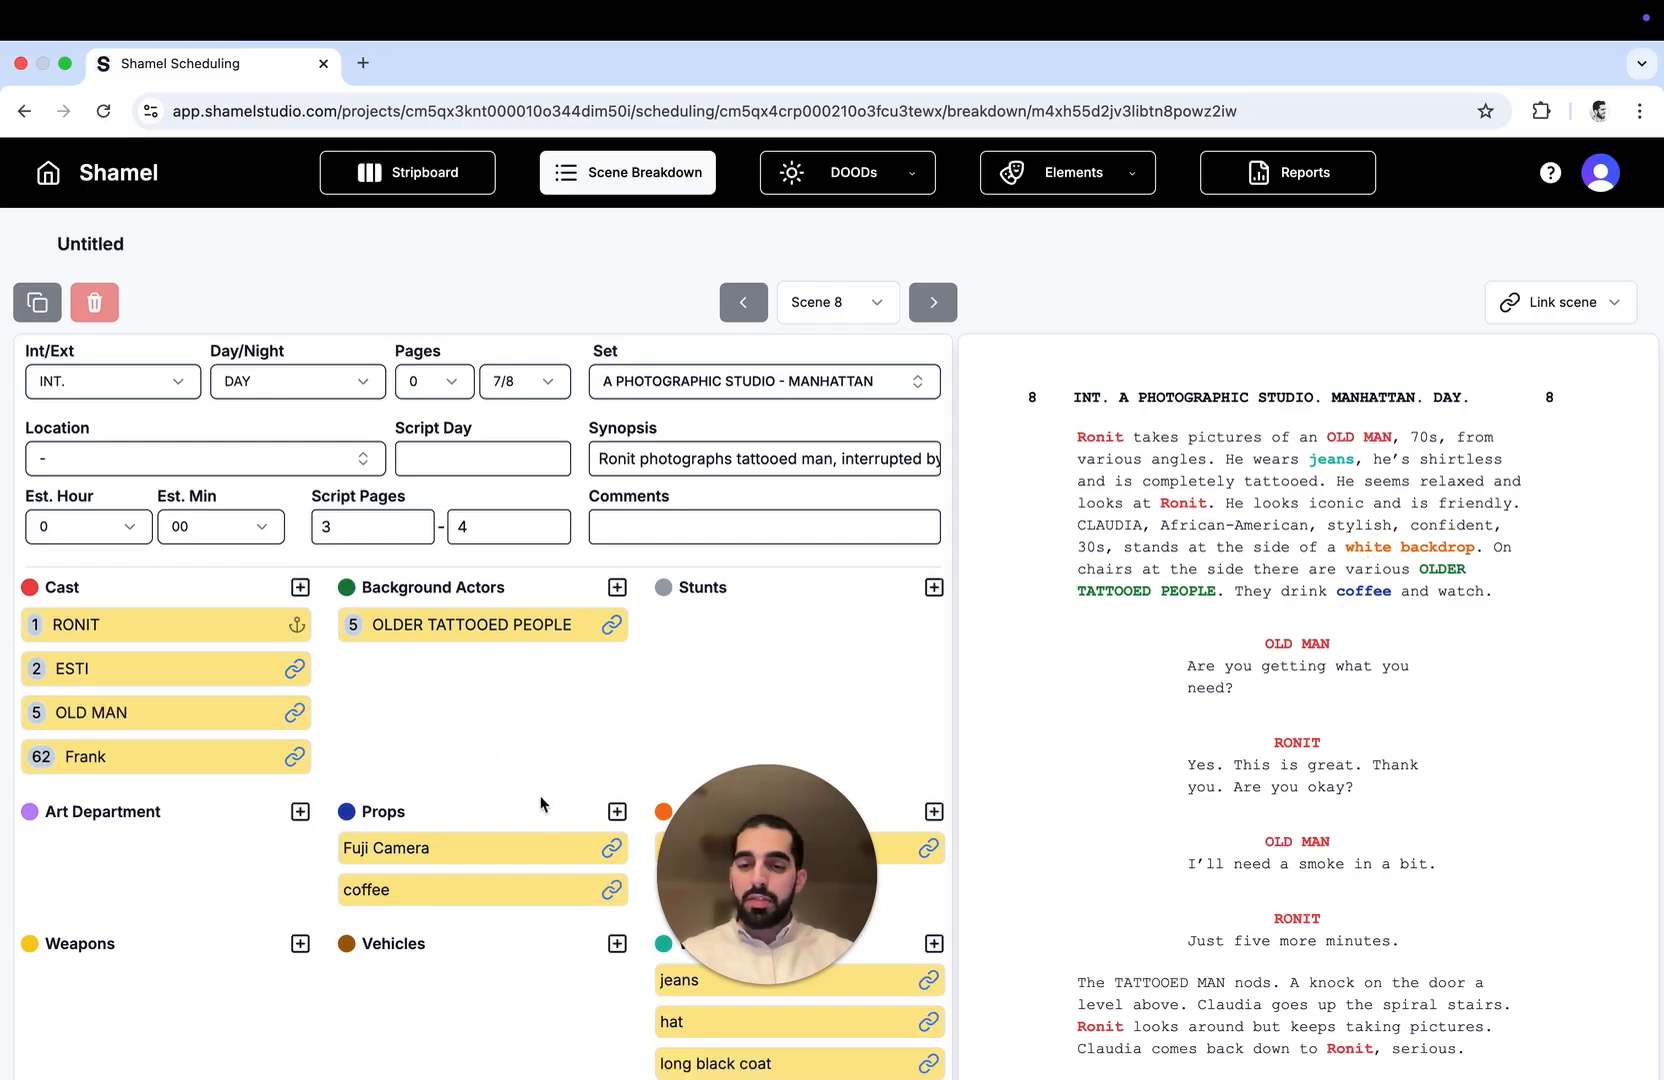
{"action": "left_click", "coordinate": [611, 852]}
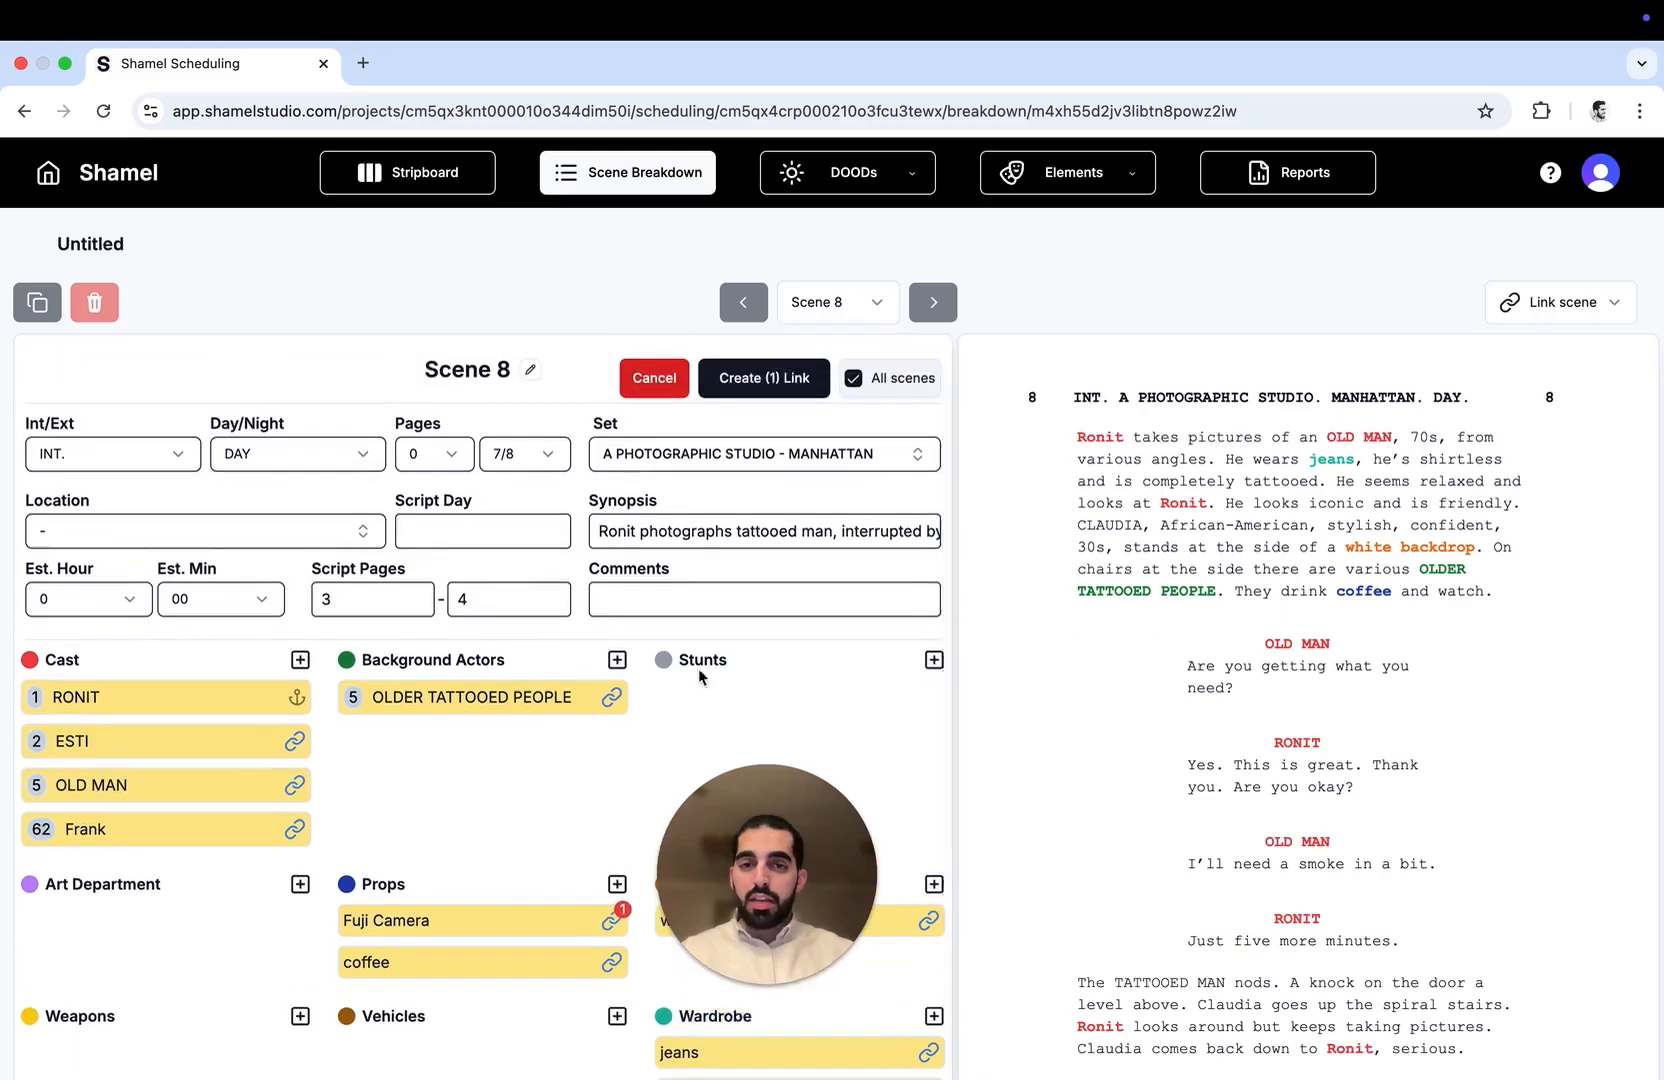
{"action": "left_click", "coordinate": [852, 386]}
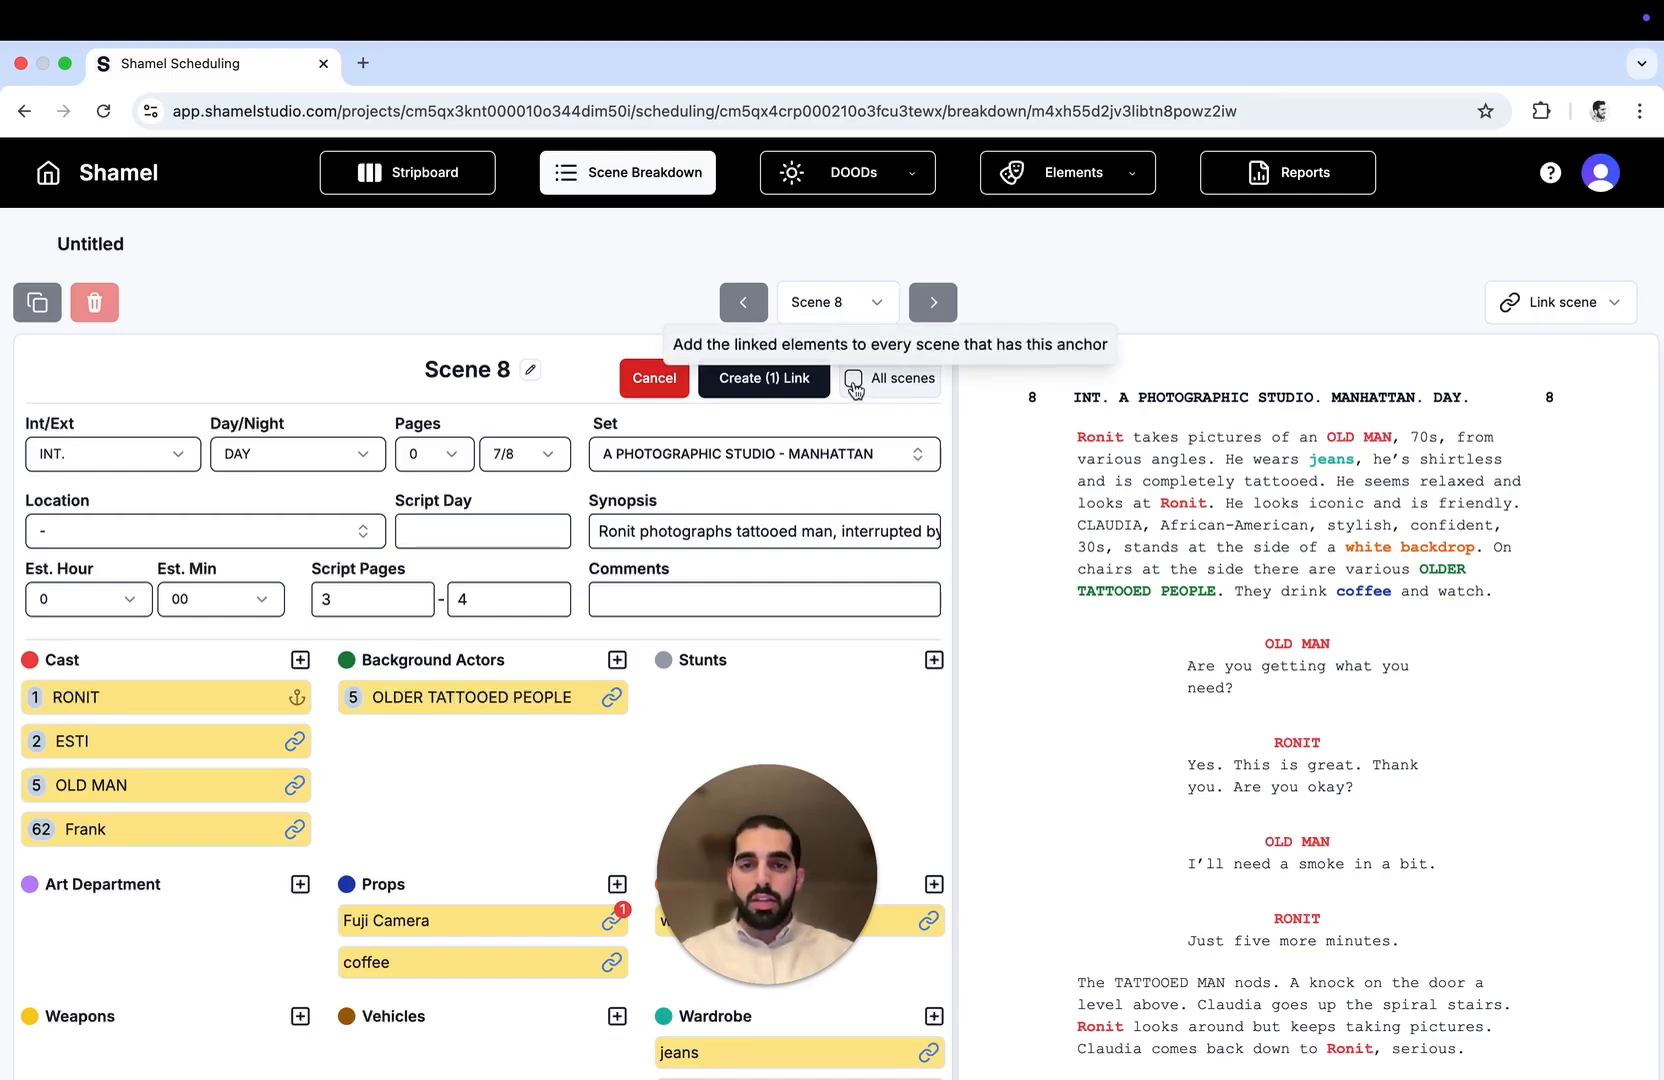
{"action": "left_click", "coordinate": [853, 380]}
{"action": "left_click", "coordinate": [762, 390]}
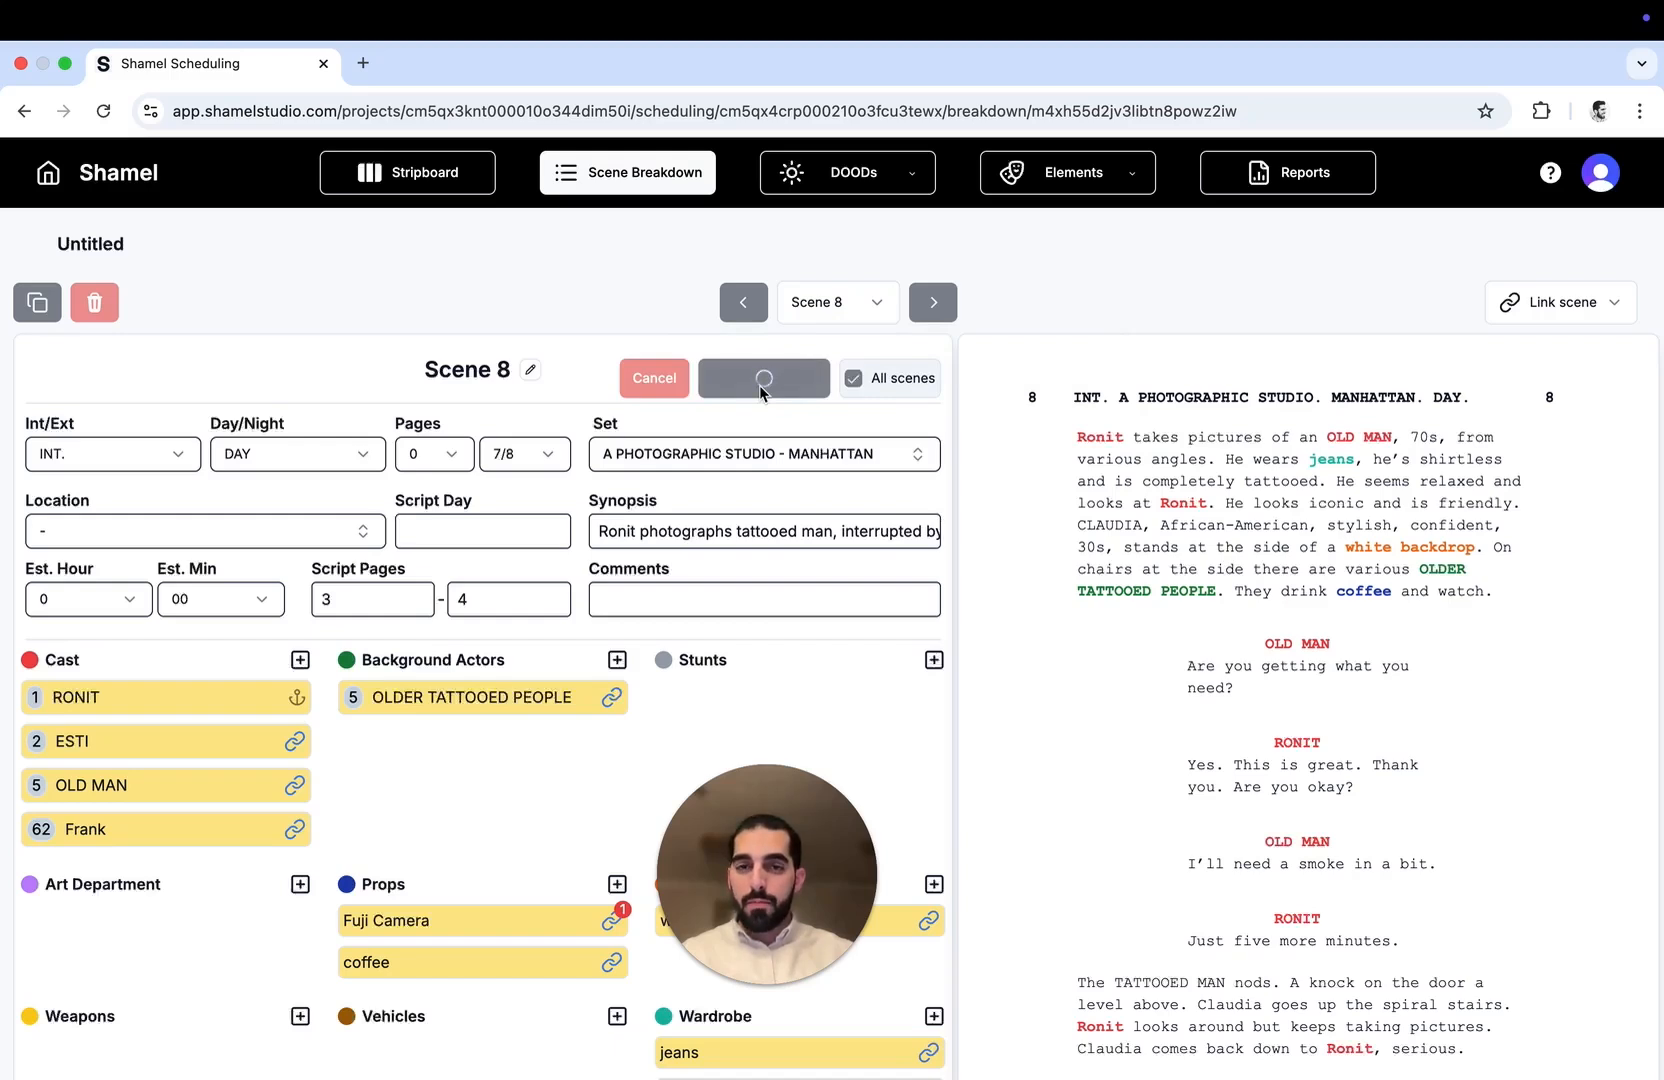
Check which elements are linked to RONIT and which anchor the Fuji Camera prop has
{"action": "scroll", "coordinate": [604, 745], "scroll_direction": "down", "scroll_amount": 1}
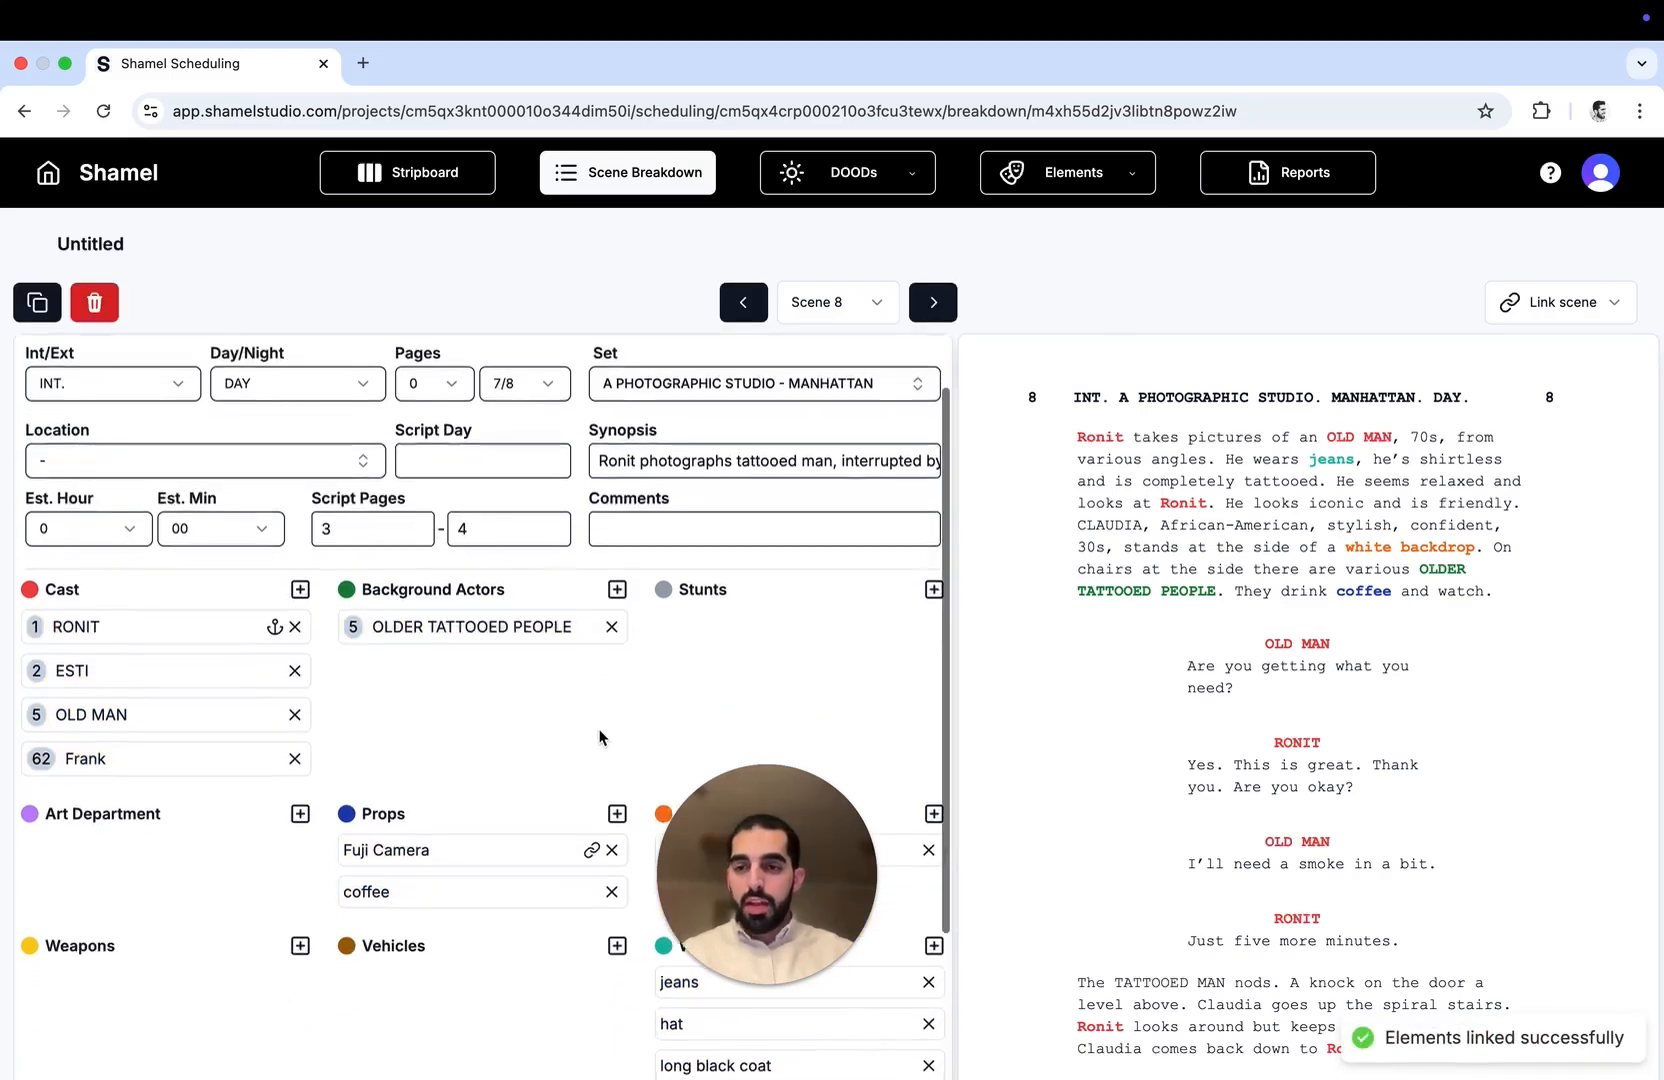
{"action": "left_click", "coordinate": [274, 626]}
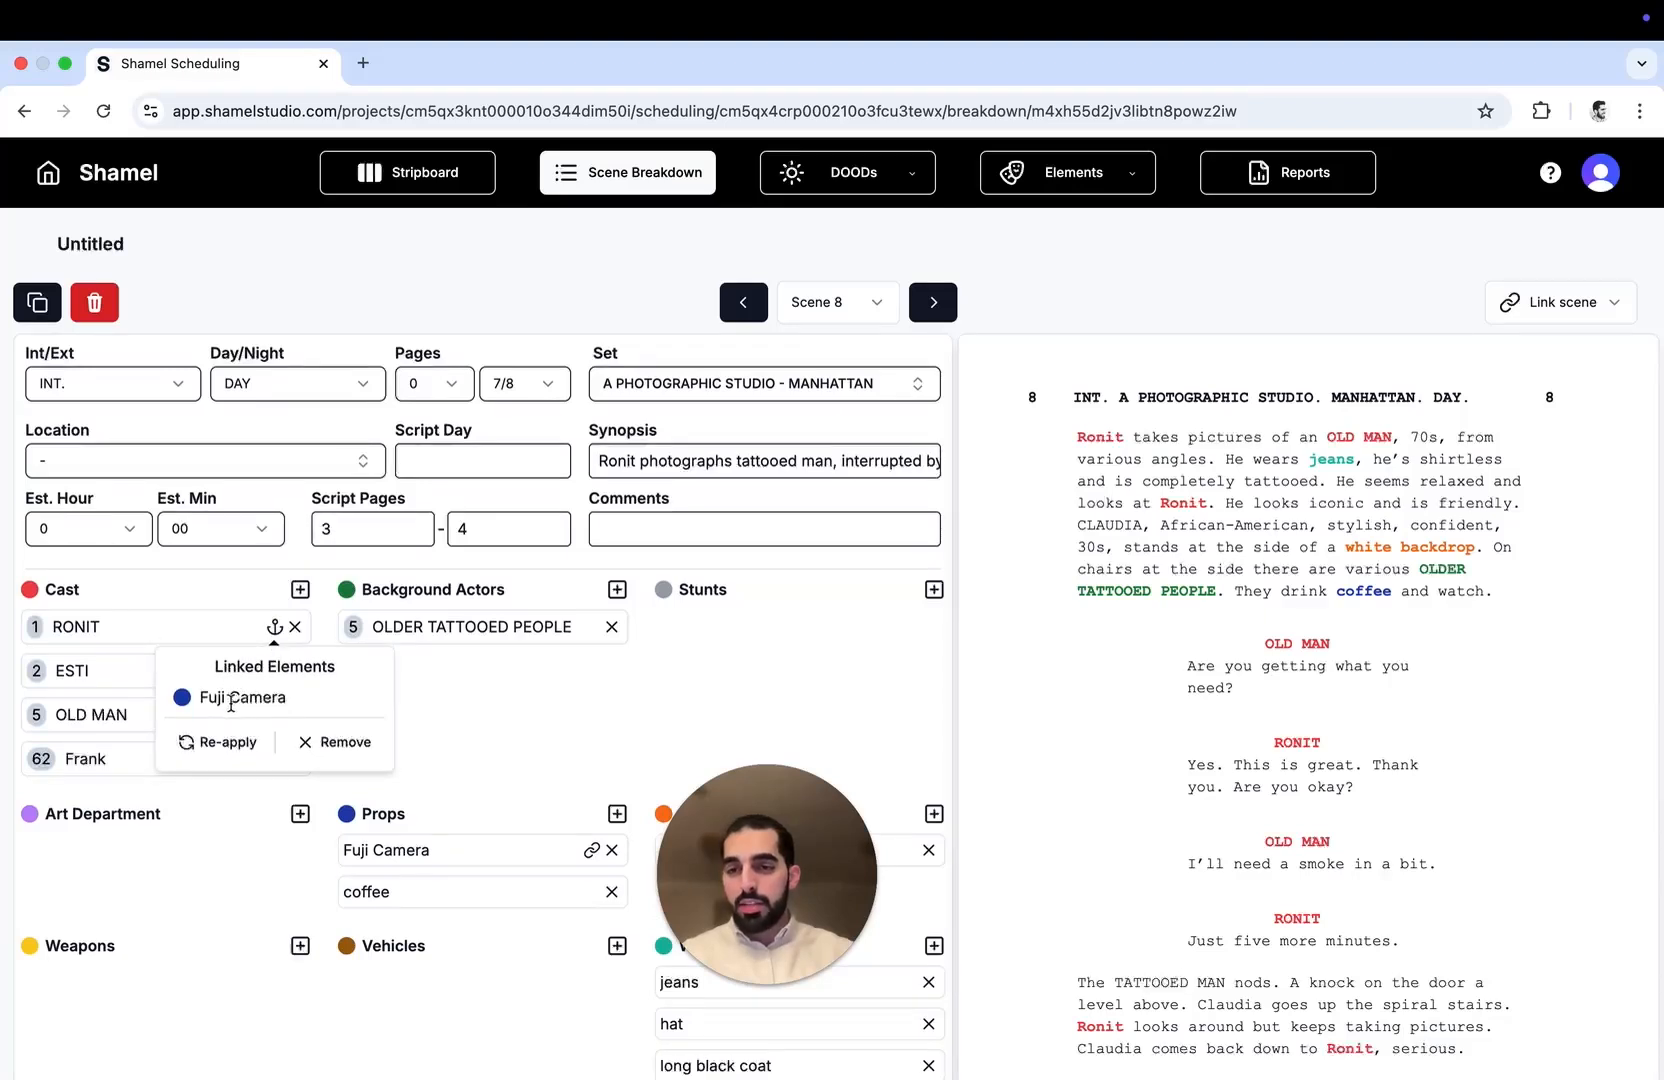
{"action": "left_click", "coordinate": [449, 697]}
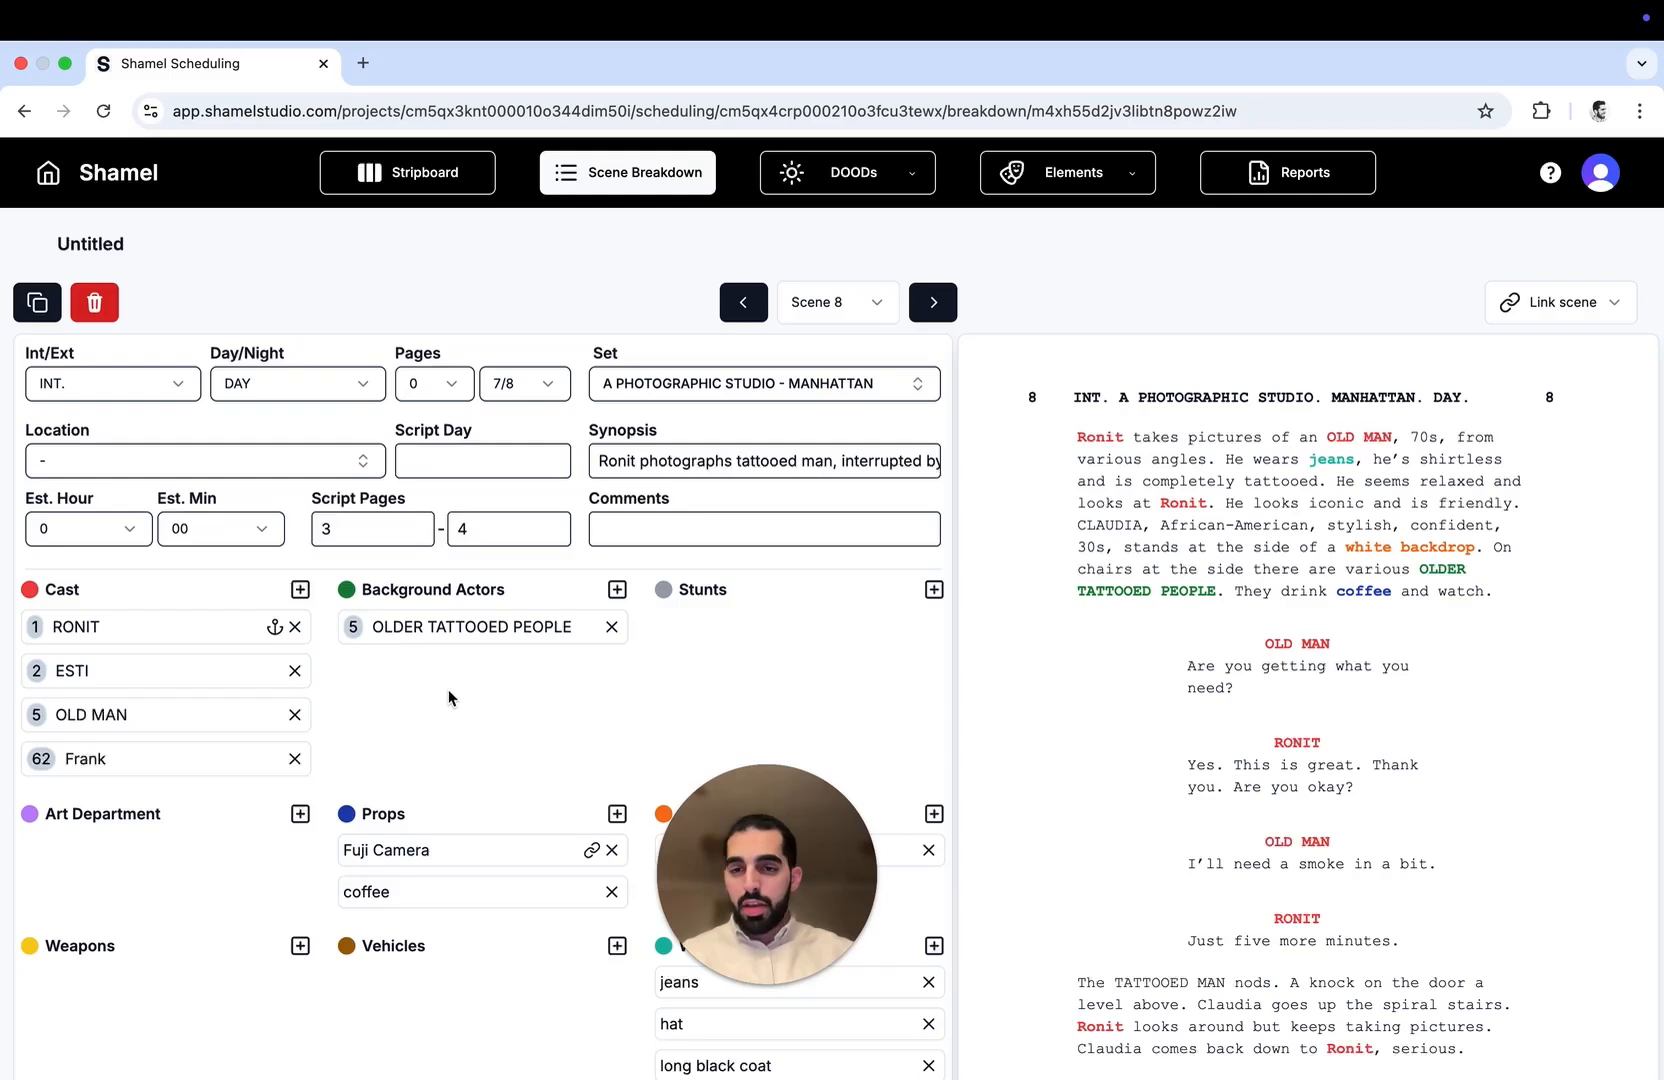
{"action": "left_click", "coordinate": [594, 853]}
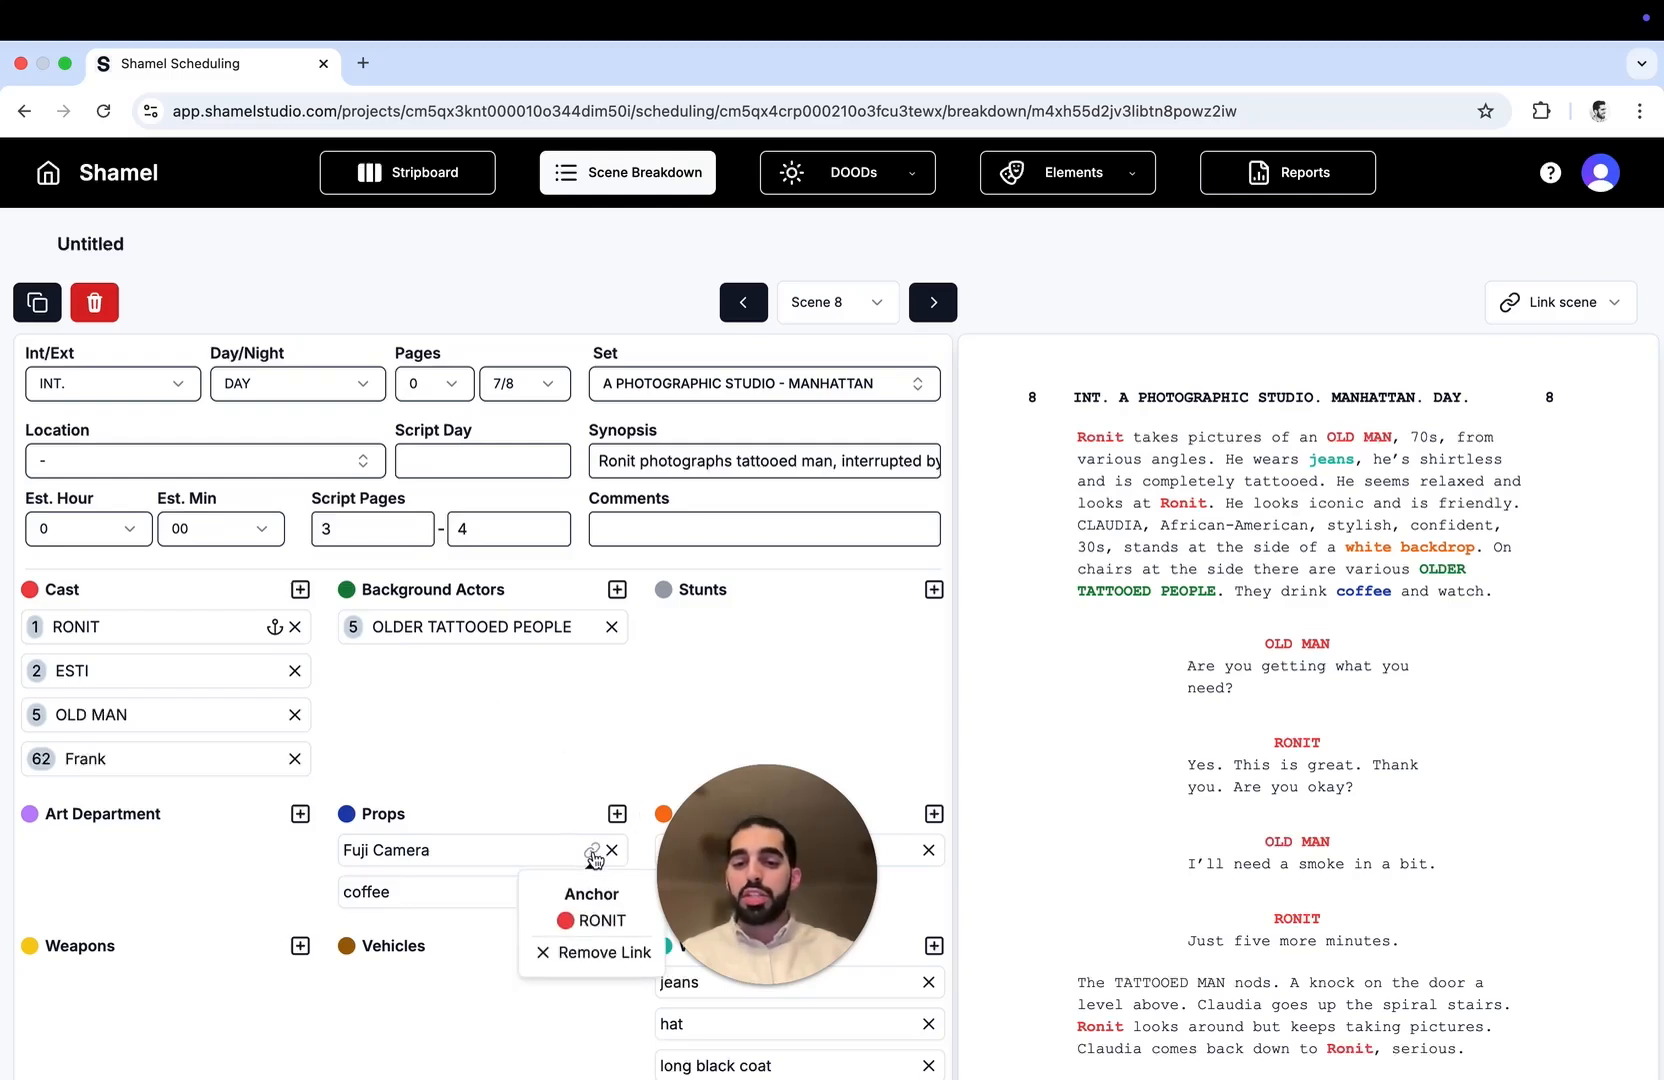
{"action": "left_click", "coordinate": [515, 770]}
Remove Fuji Camera from scene 8's props and restore it by re-applying RONIT's linked elements
{"action": "scroll", "coordinate": [441, 737], "scroll_direction": "down", "scroll_amount": 1}
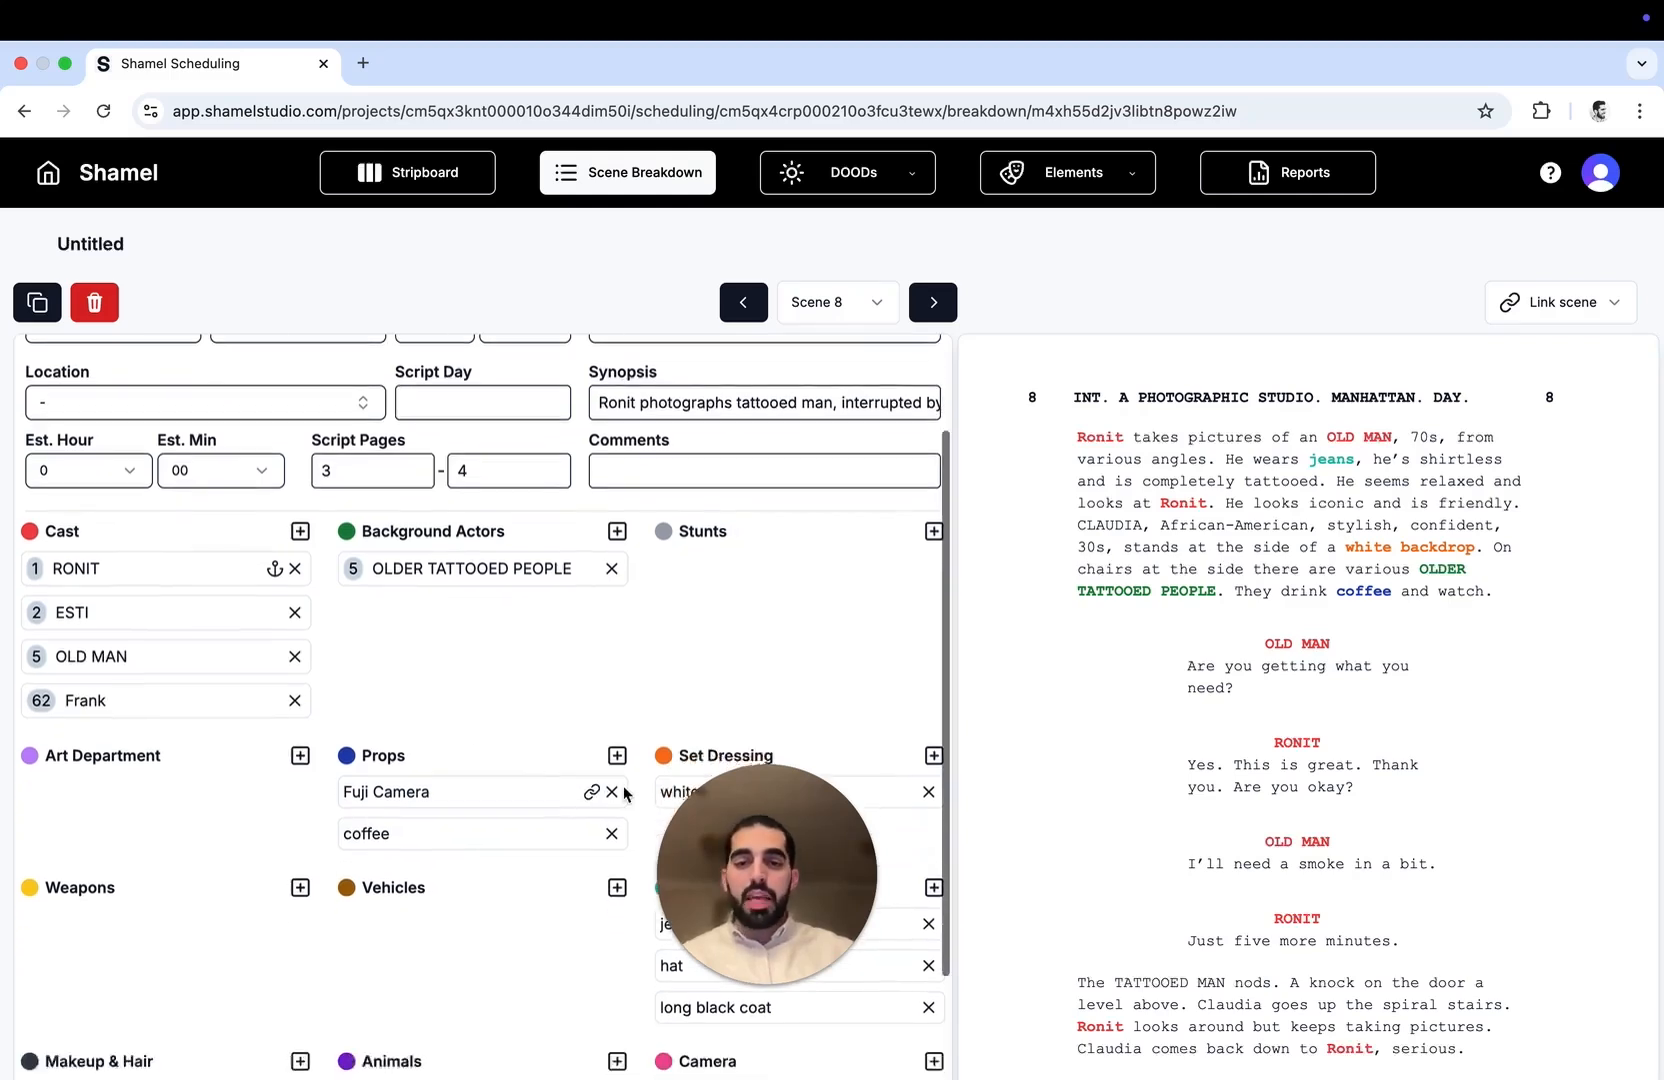
{"action": "left_click", "coordinate": [613, 792]}
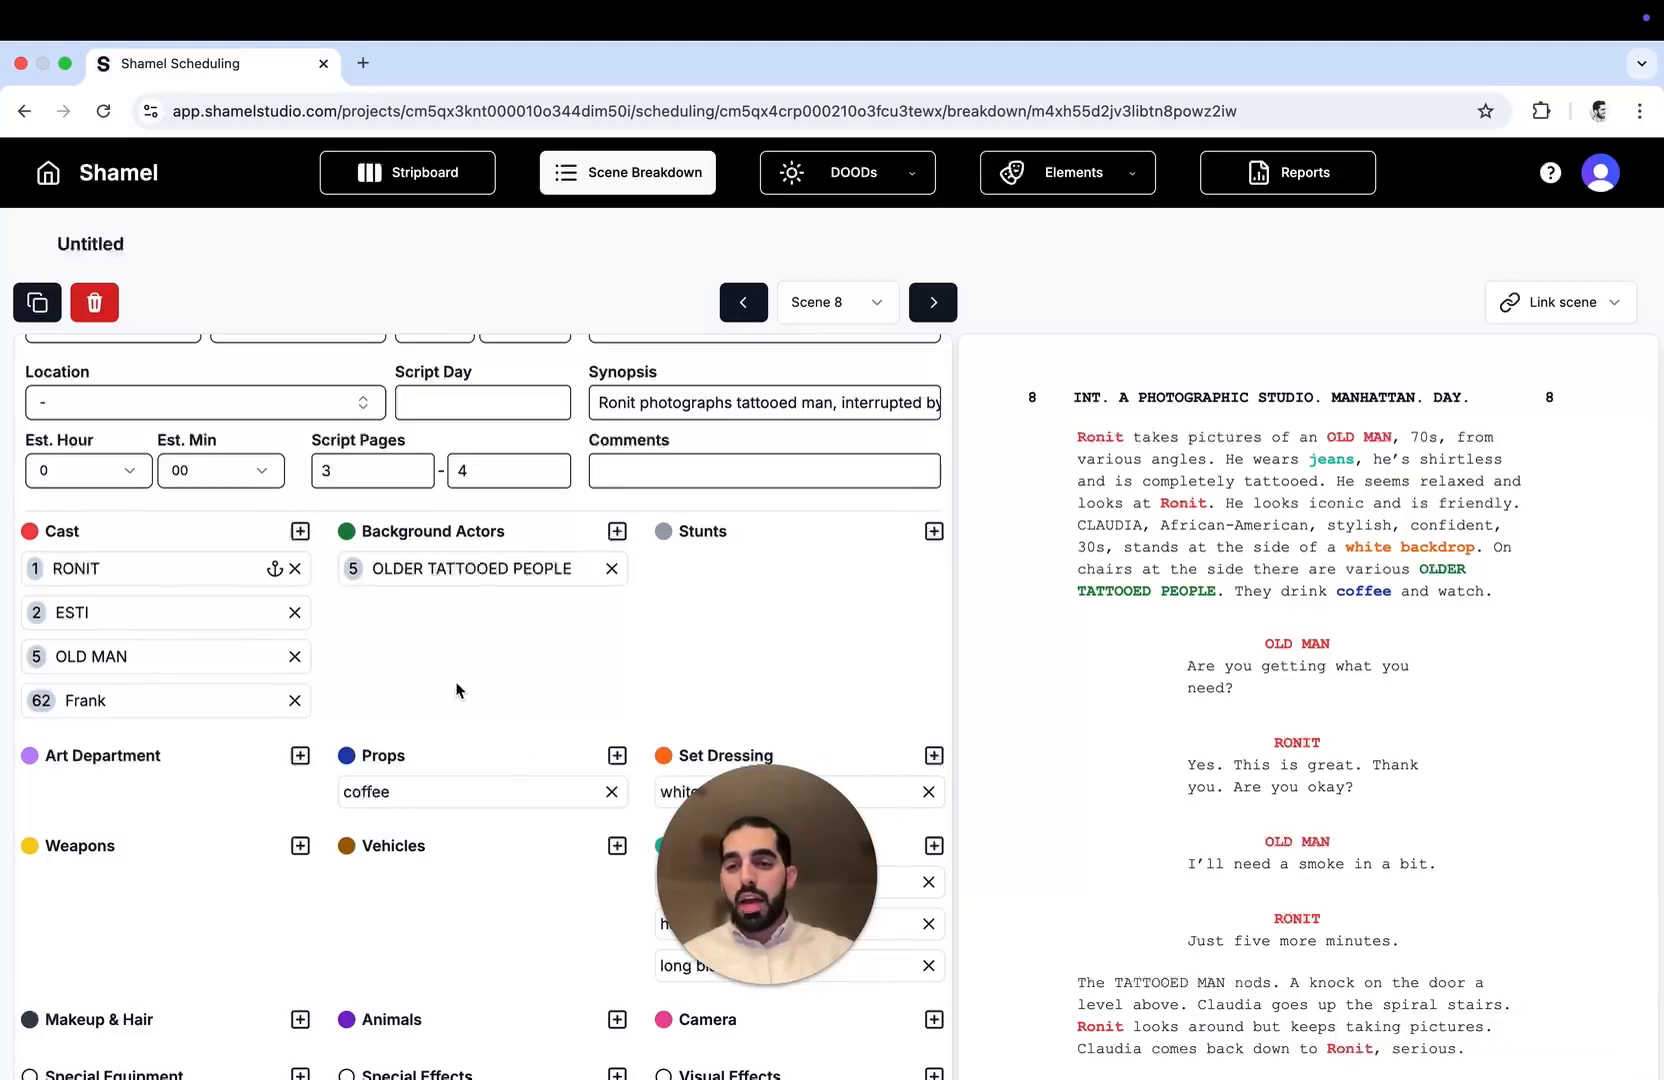
{"action": "left_click", "coordinate": [274, 568]}
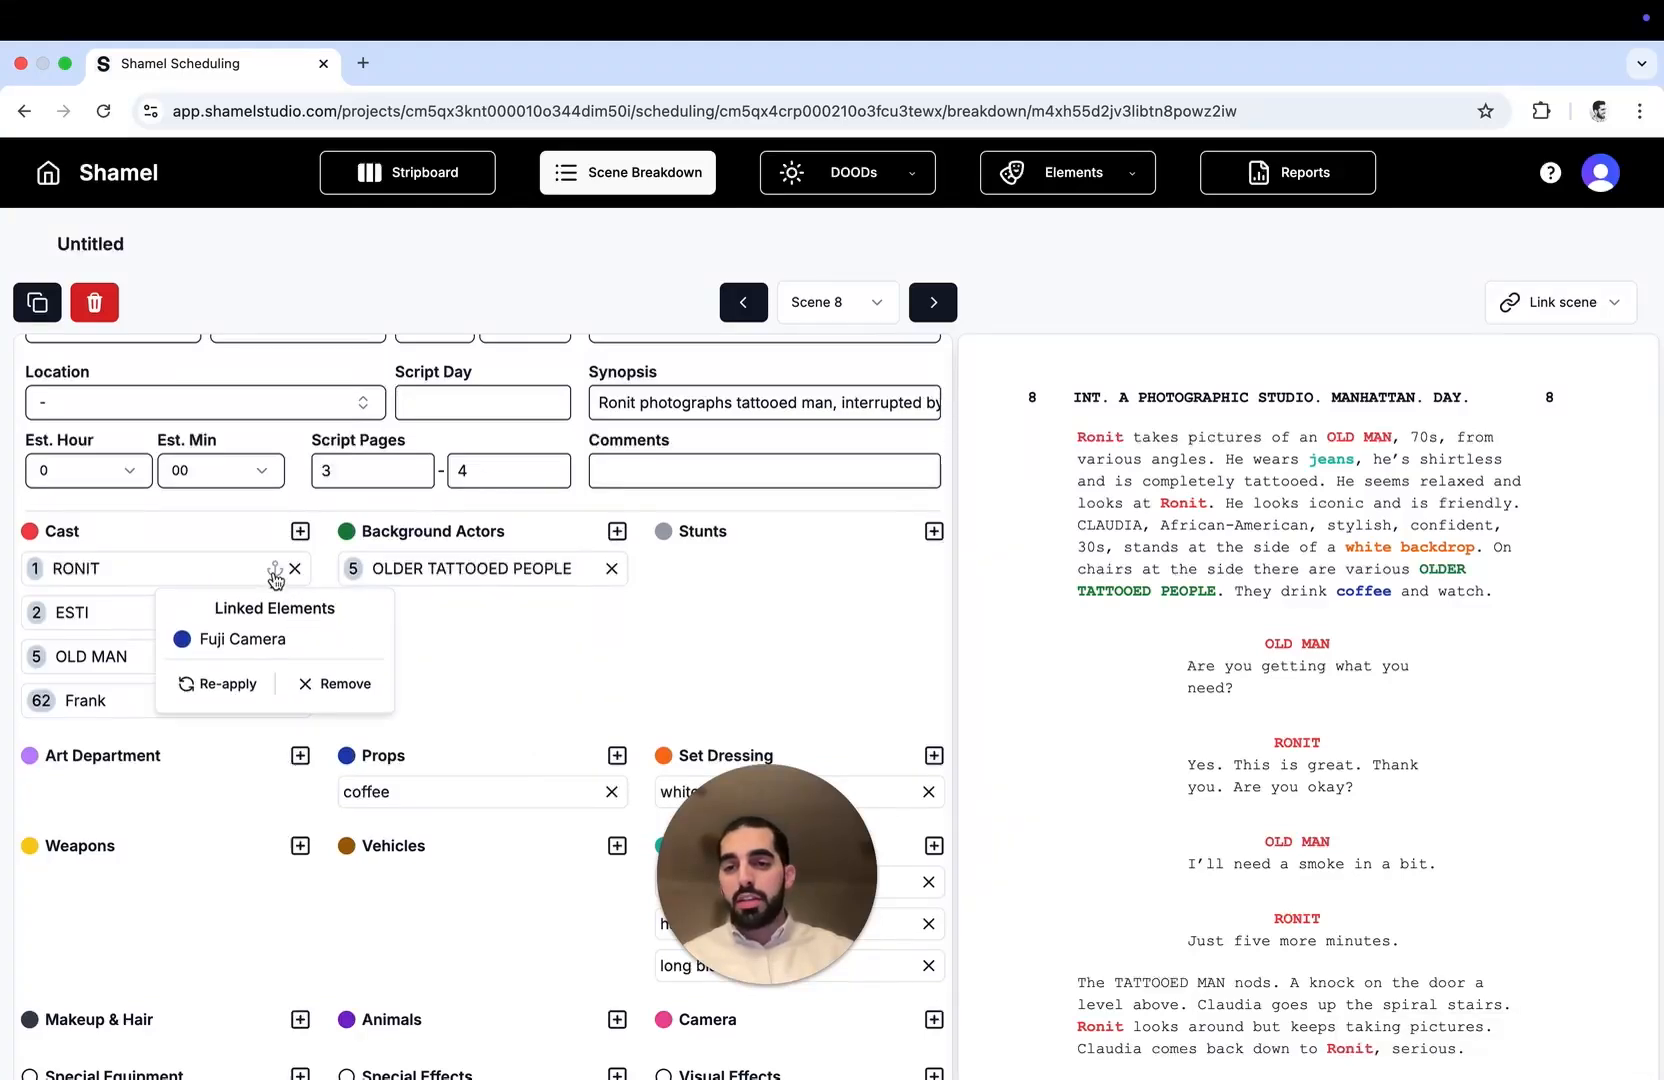
{"action": "left_click", "coordinate": [244, 683]}
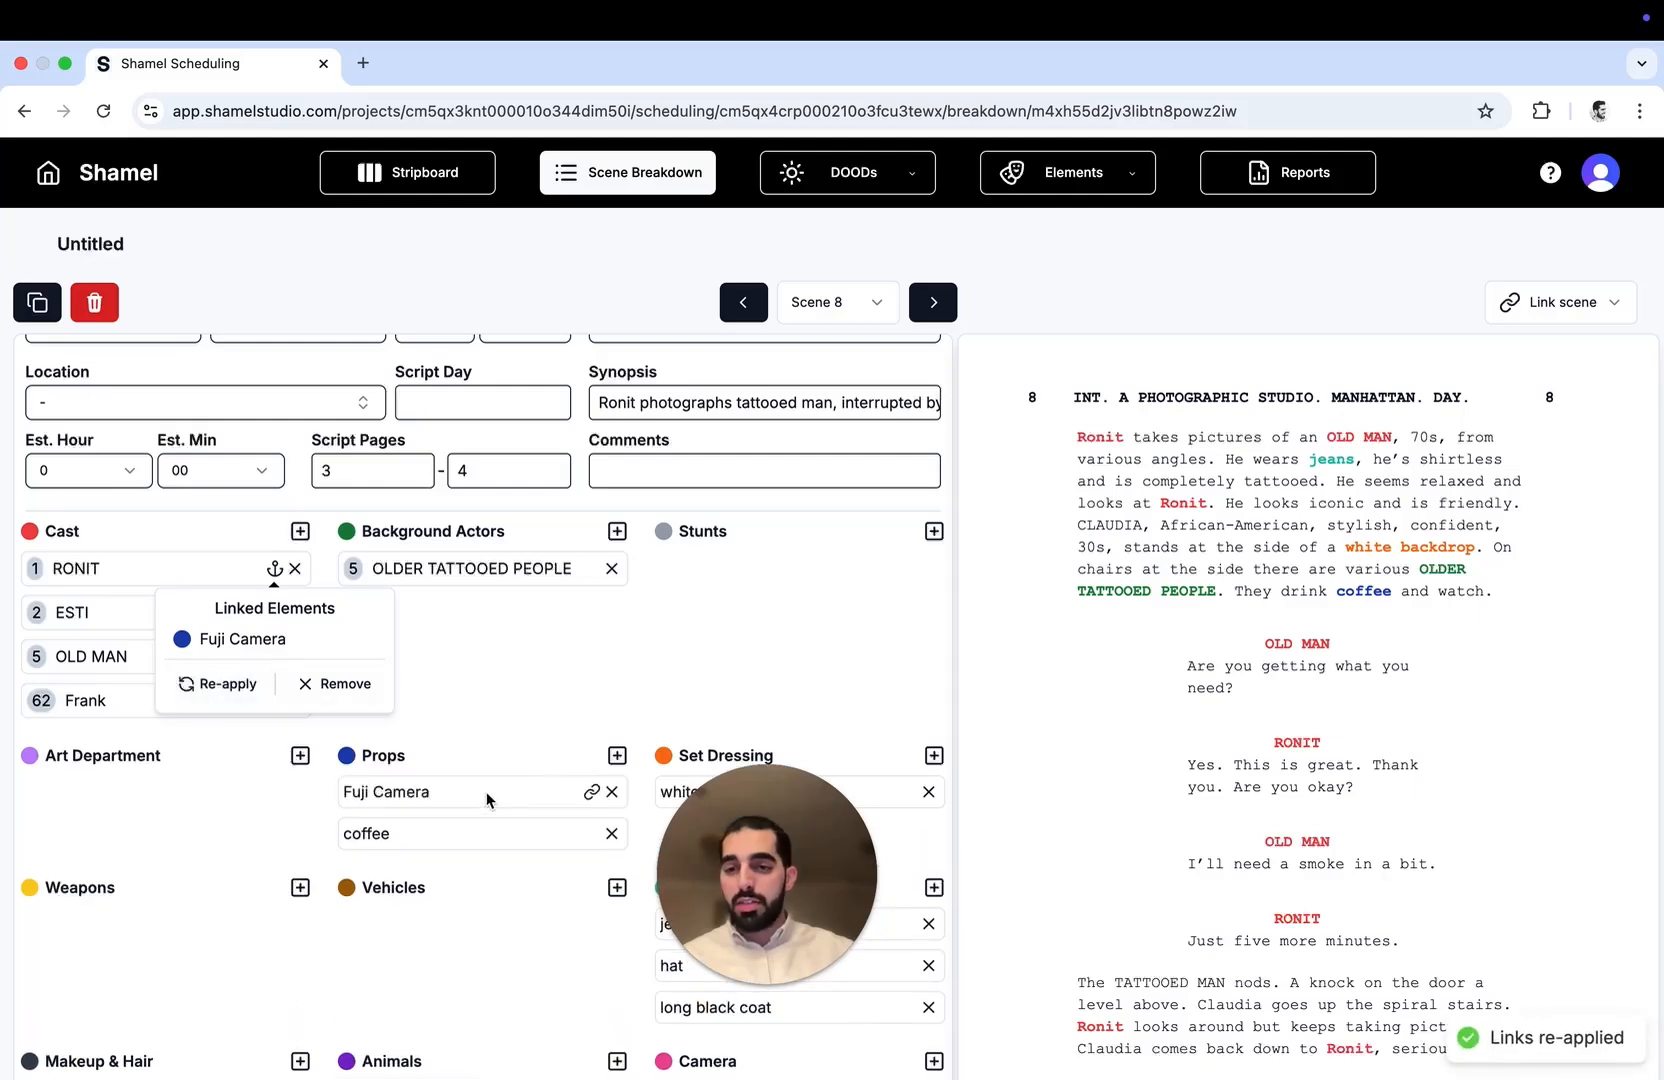
{"action": "left_click", "coordinate": [583, 659]}
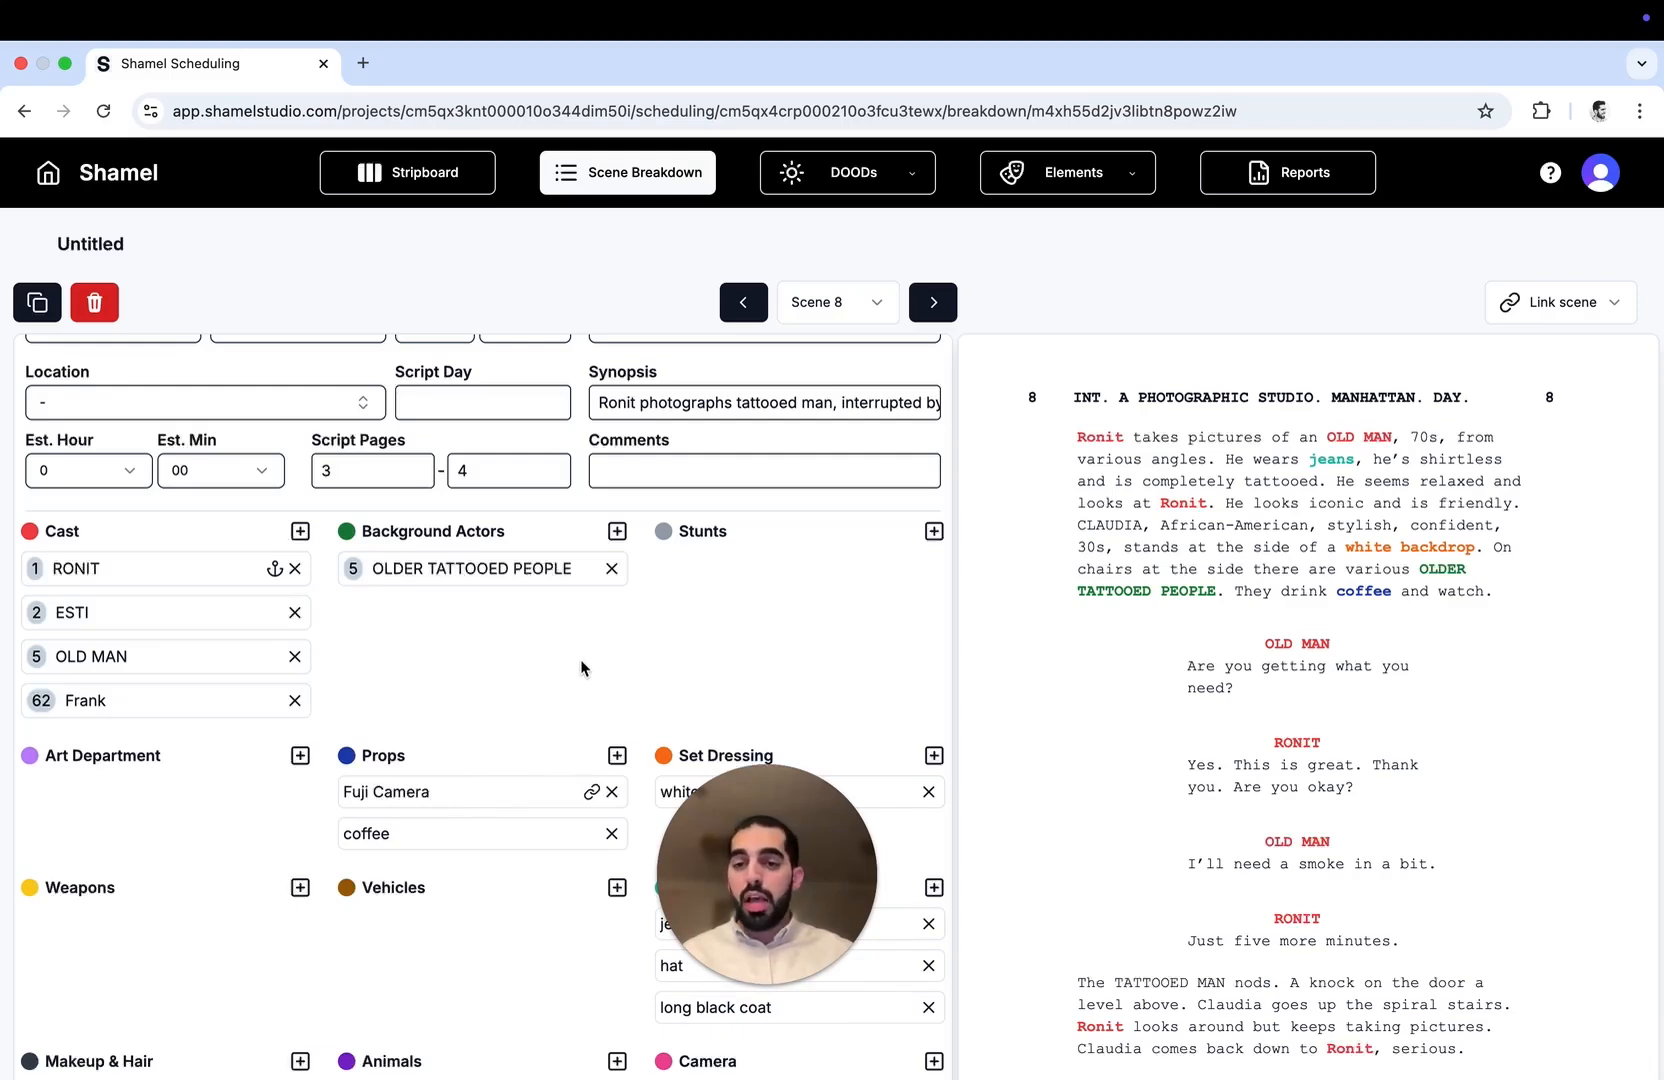
Remove the link between Fuji Camera and RONIT, keeping the linked elements in their scenes
{"action": "left_click", "coordinate": [593, 792]}
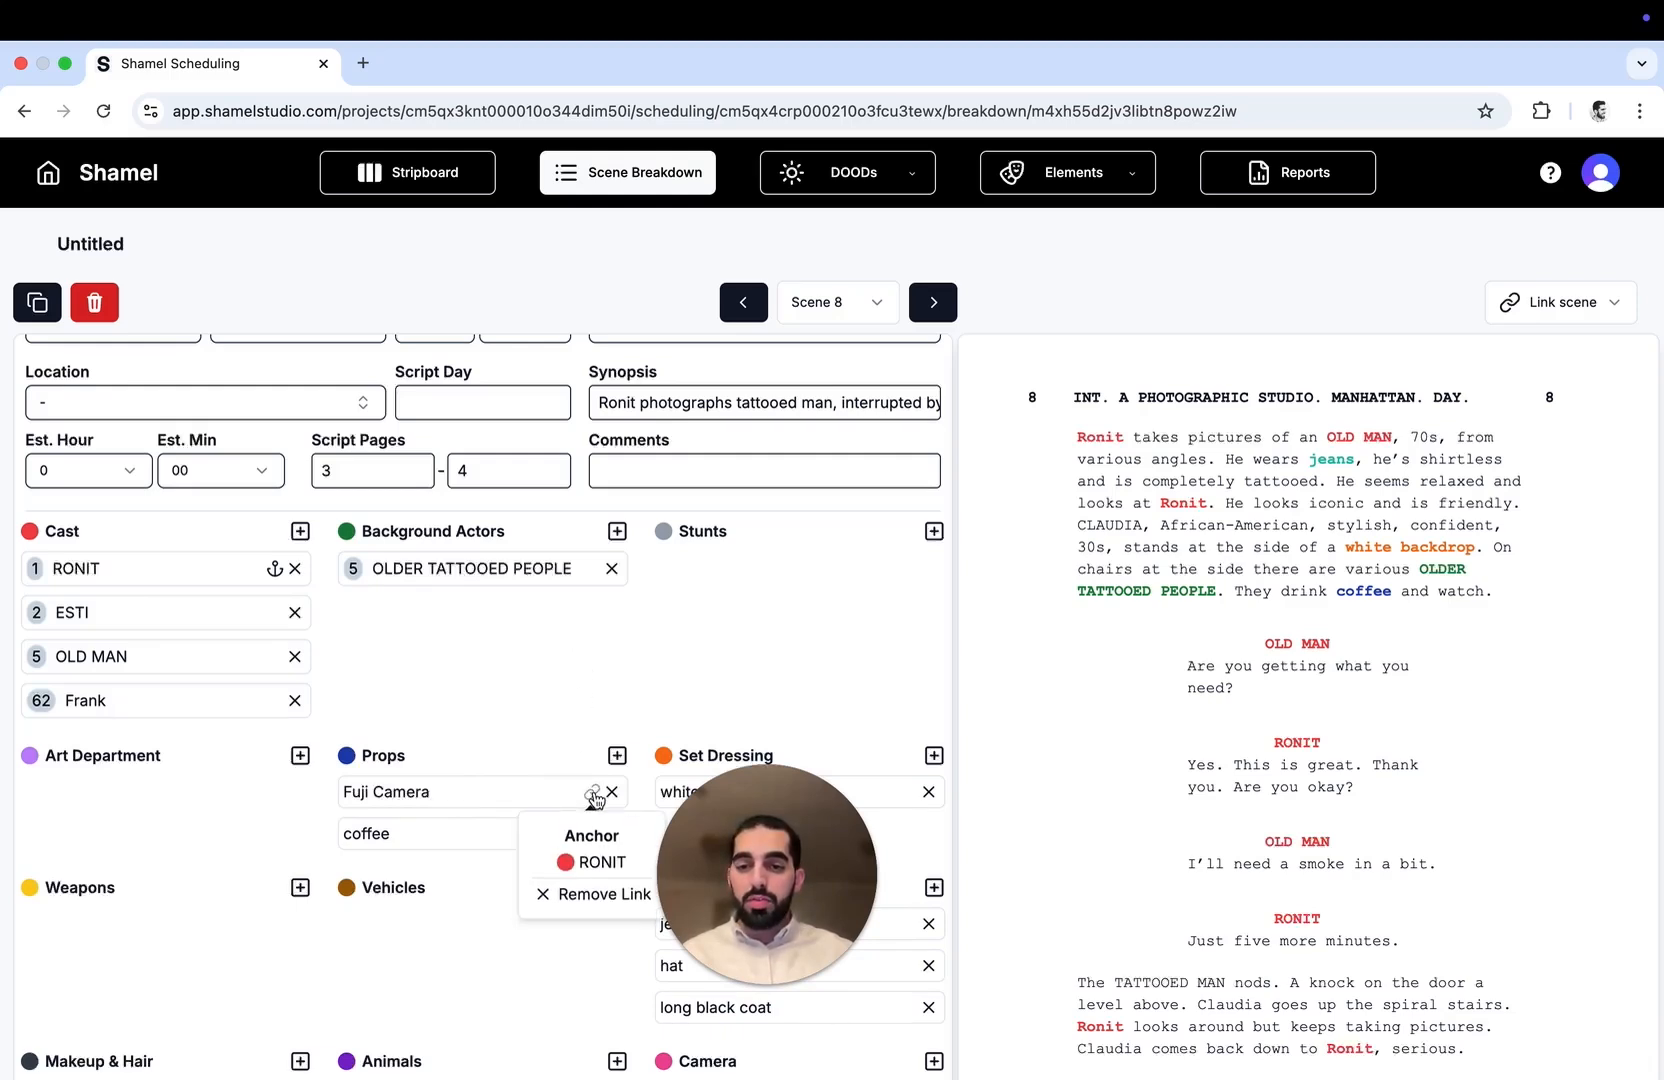
{"action": "left_click", "coordinate": [603, 897]}
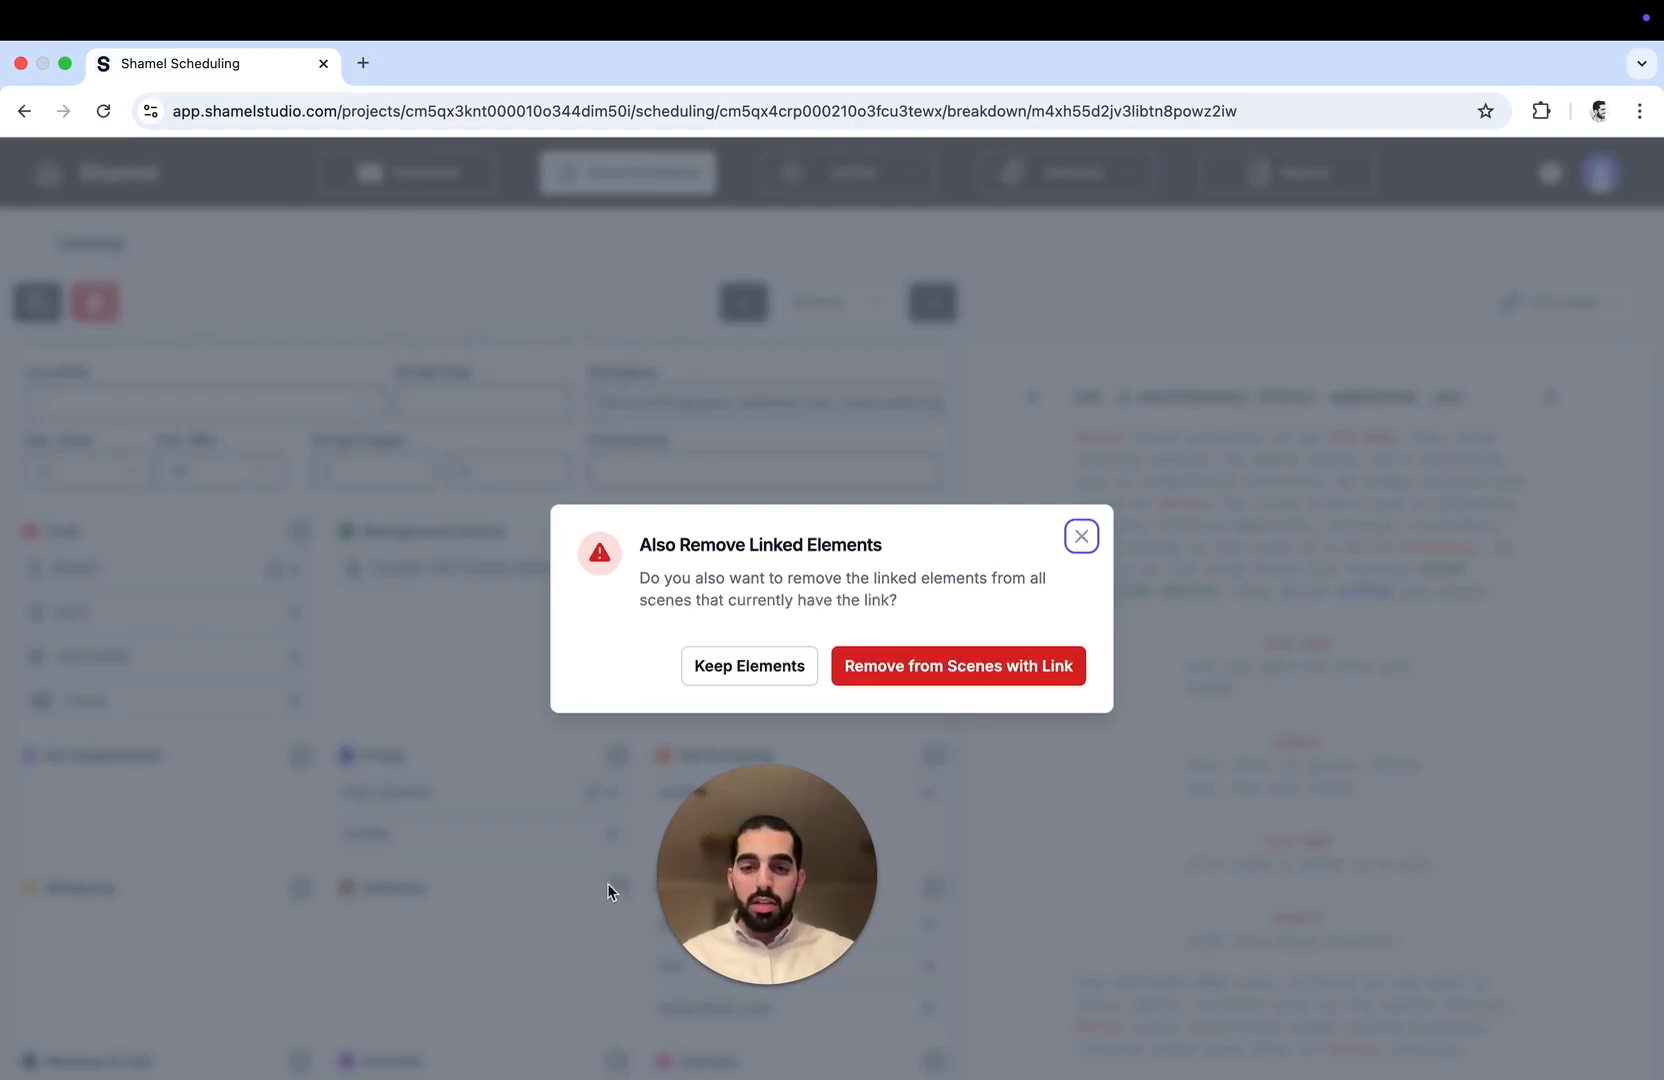
{"action": "left_click", "coordinate": [724, 667]}
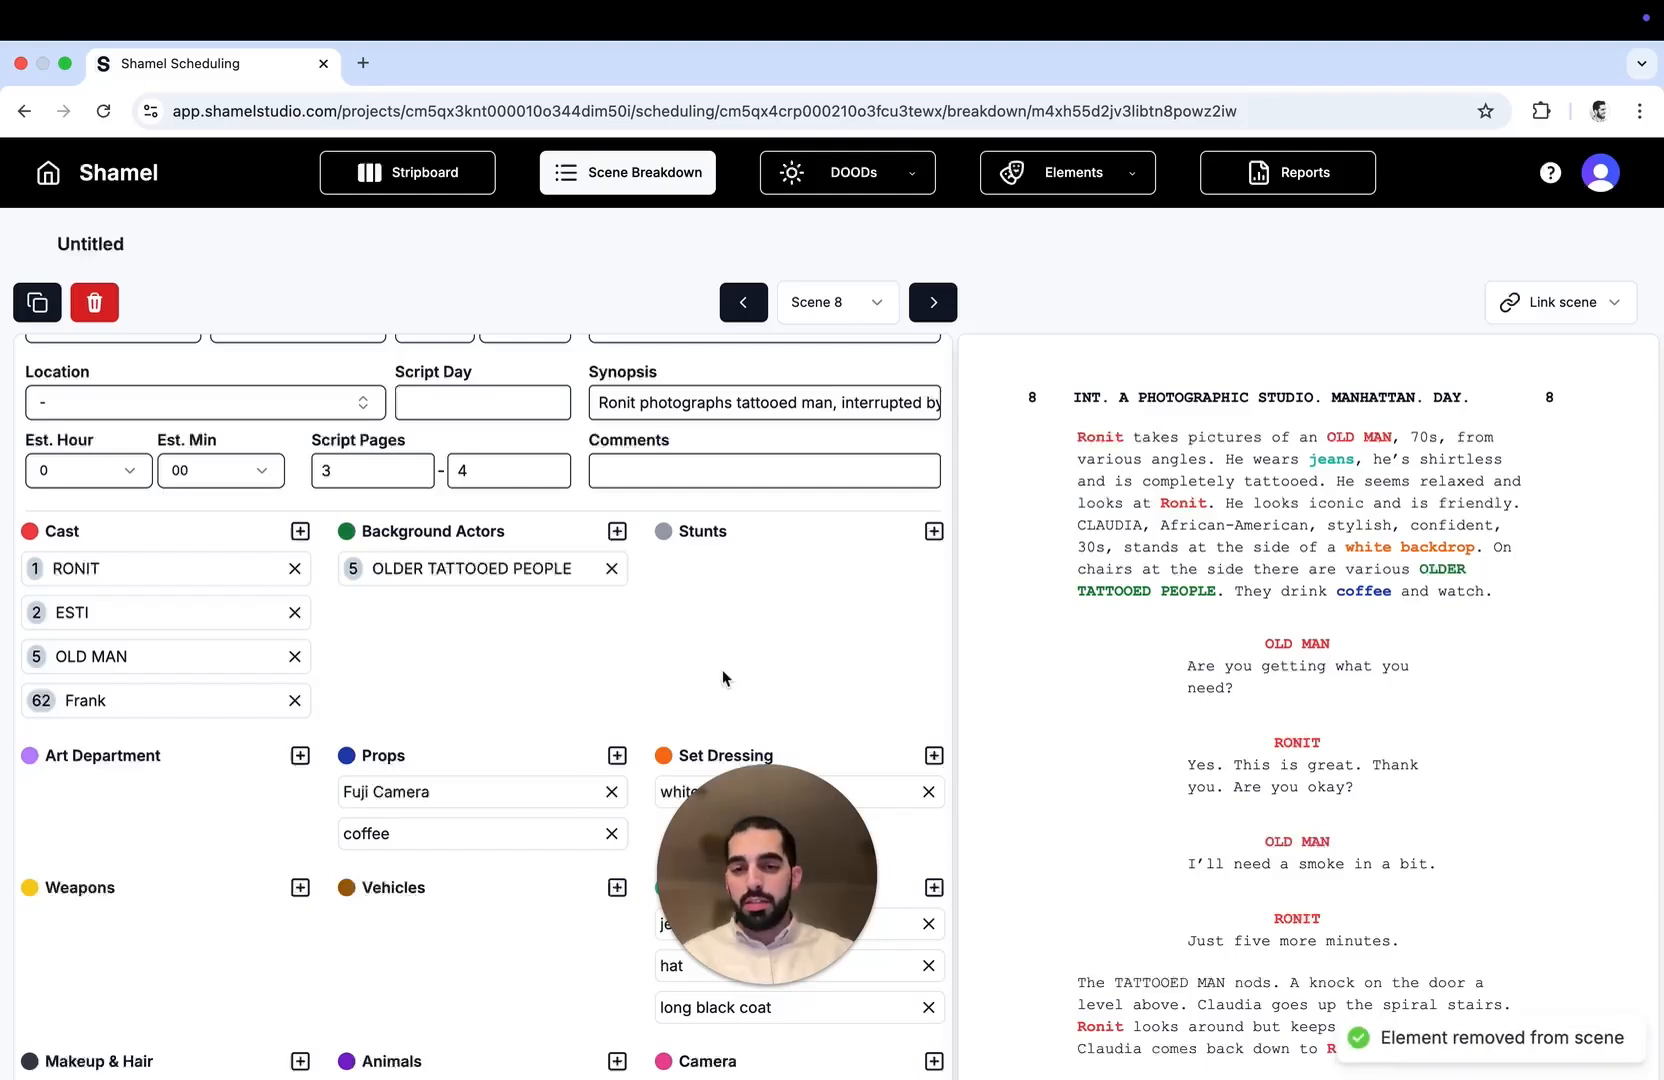
Duplicate scene 8 as scene 8B and link the copy to the script text of Scene 8
{"action": "scroll", "coordinate": [722, 670], "scroll_direction": "up", "scroll_amount": 3}
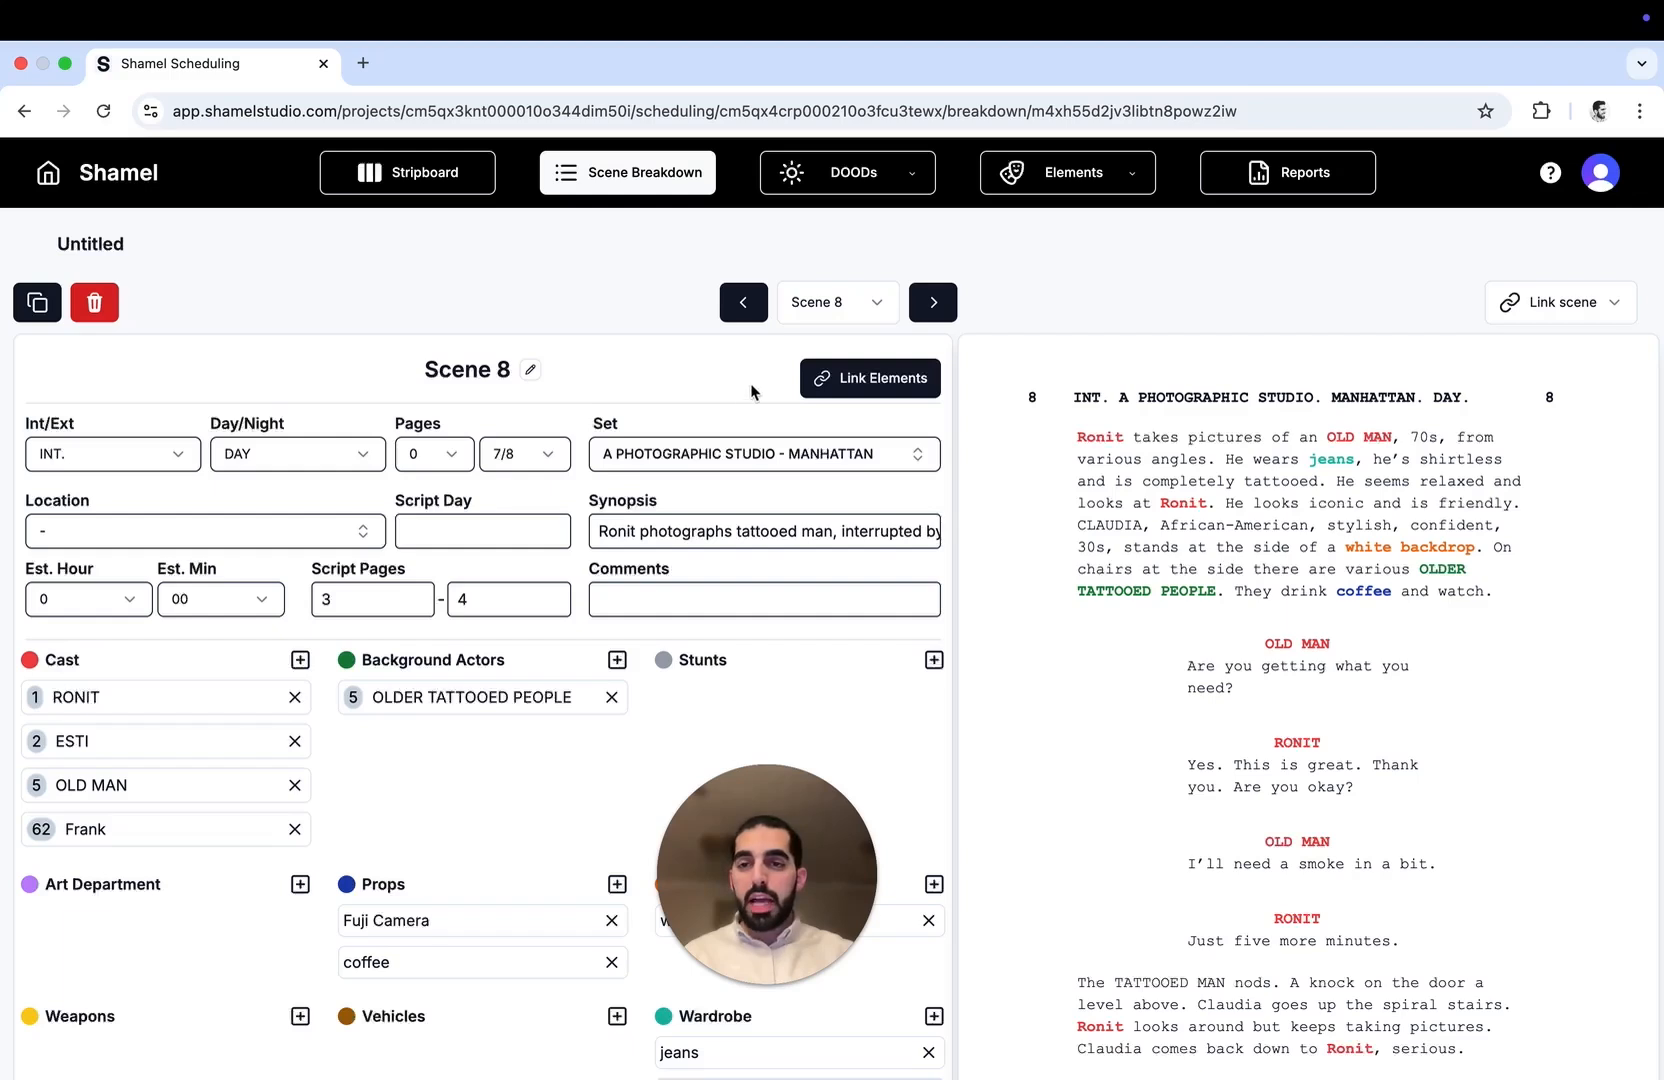
{"action": "left_click", "coordinate": [37, 305]}
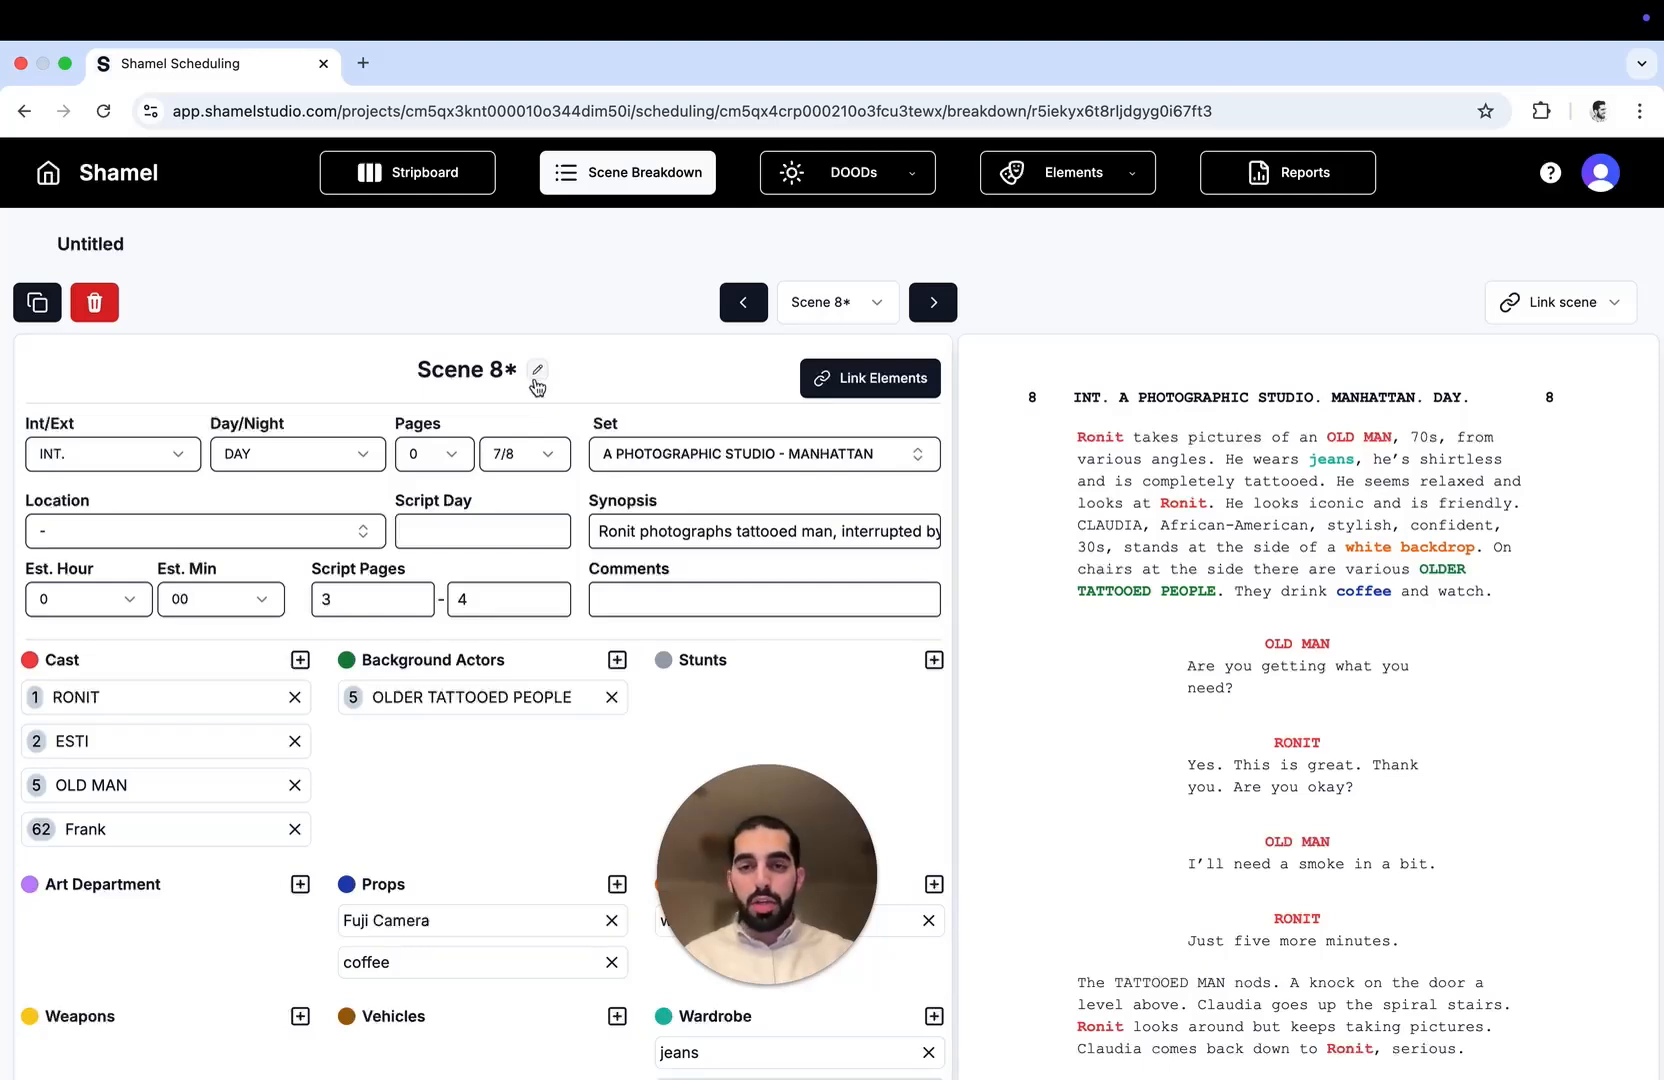
{"action": "left_click", "coordinate": [537, 372]}
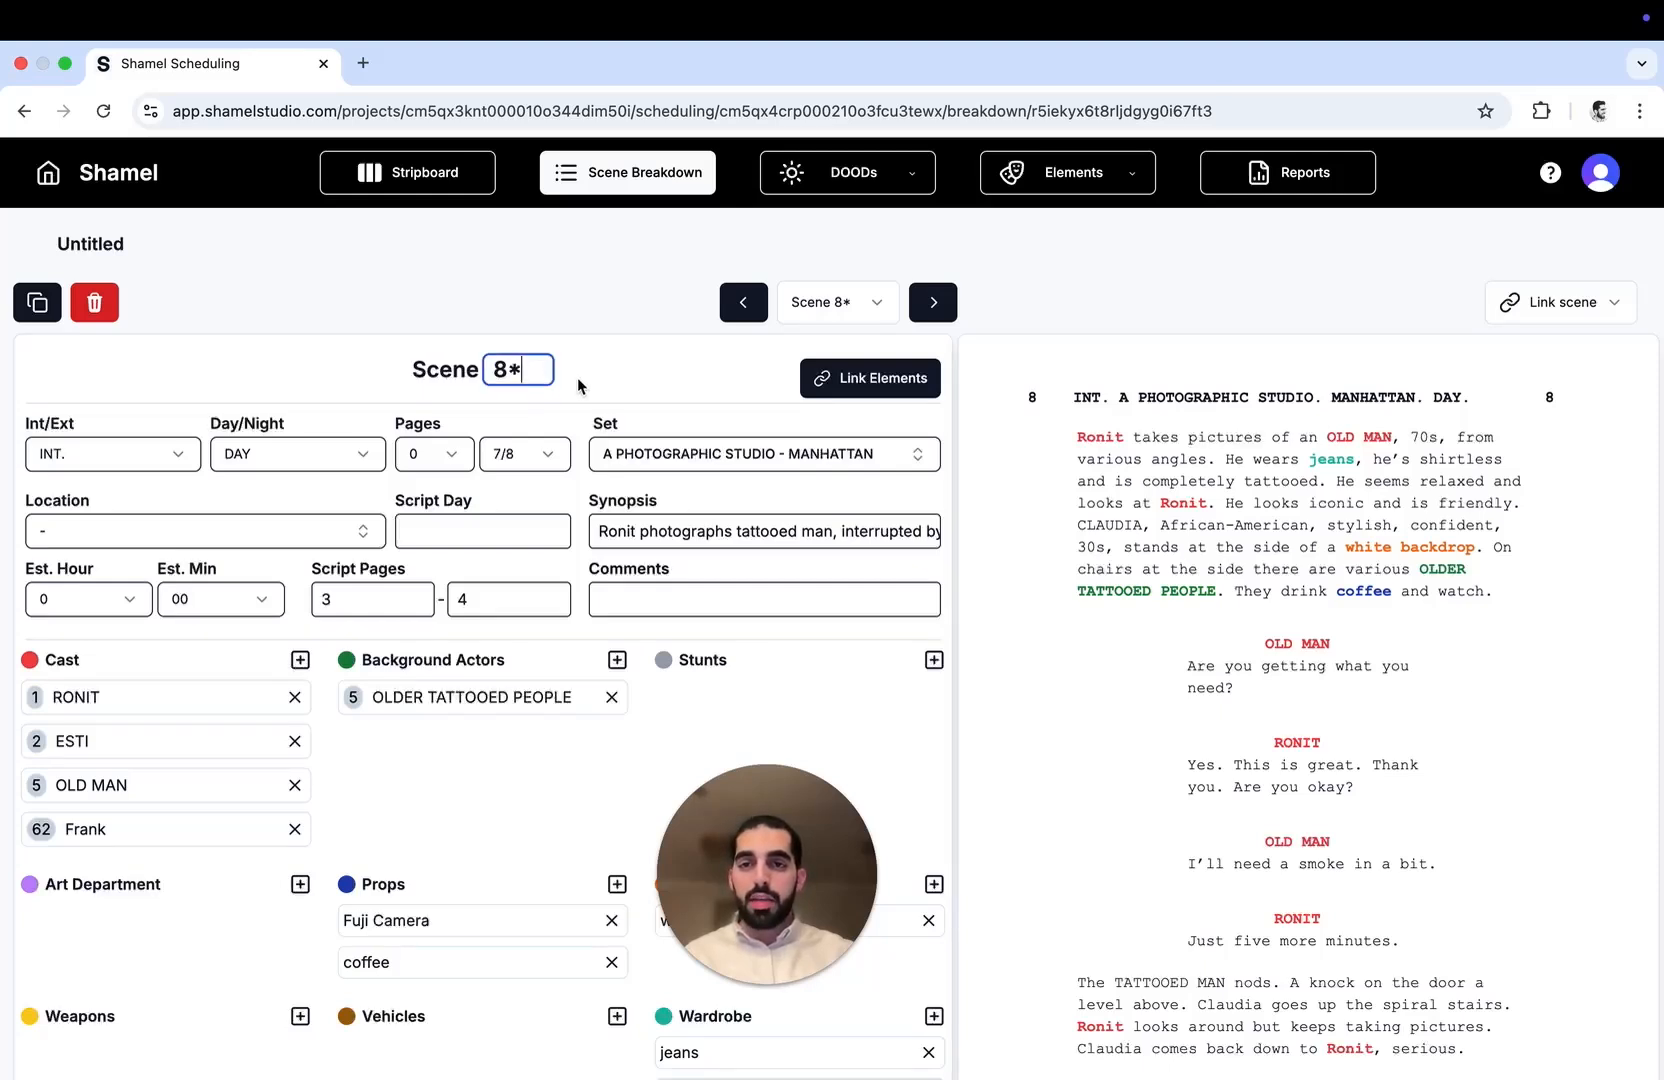
{"action": "key", "text": "BackSpace"}
{"action": "type", "text": "B"}
{"action": "key", "text": "Return"}
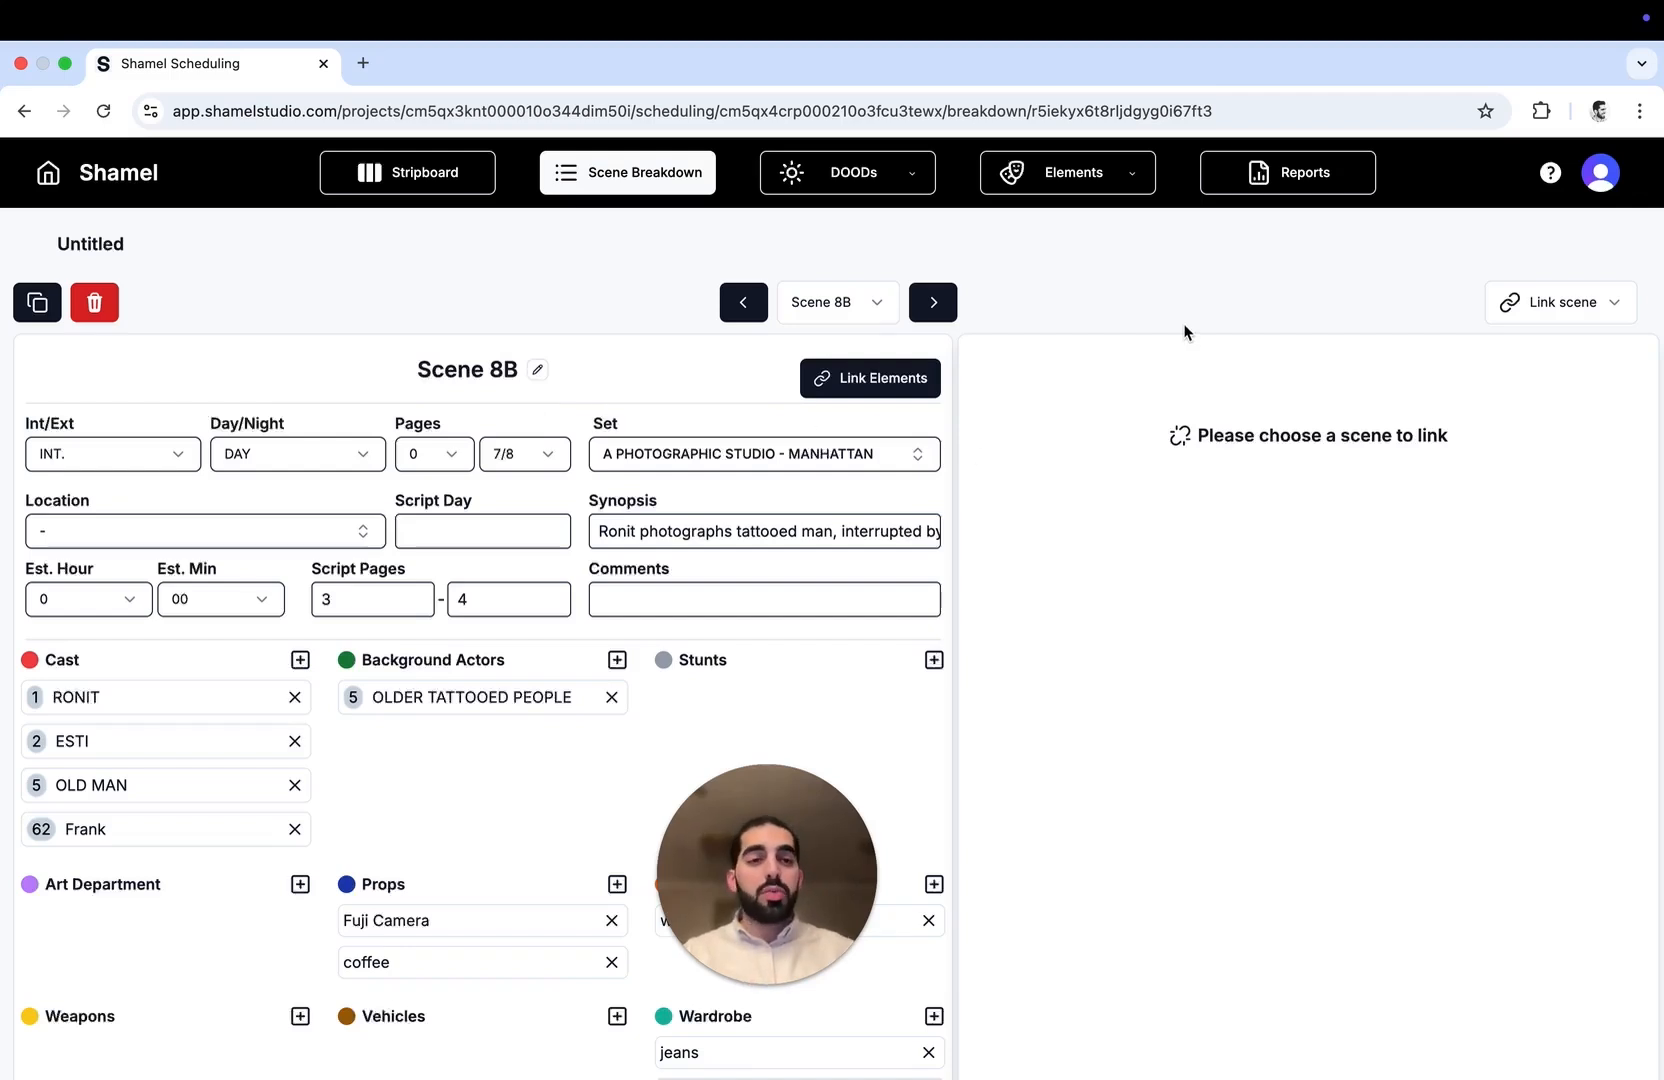
{"action": "left_click", "coordinate": [1569, 308]}
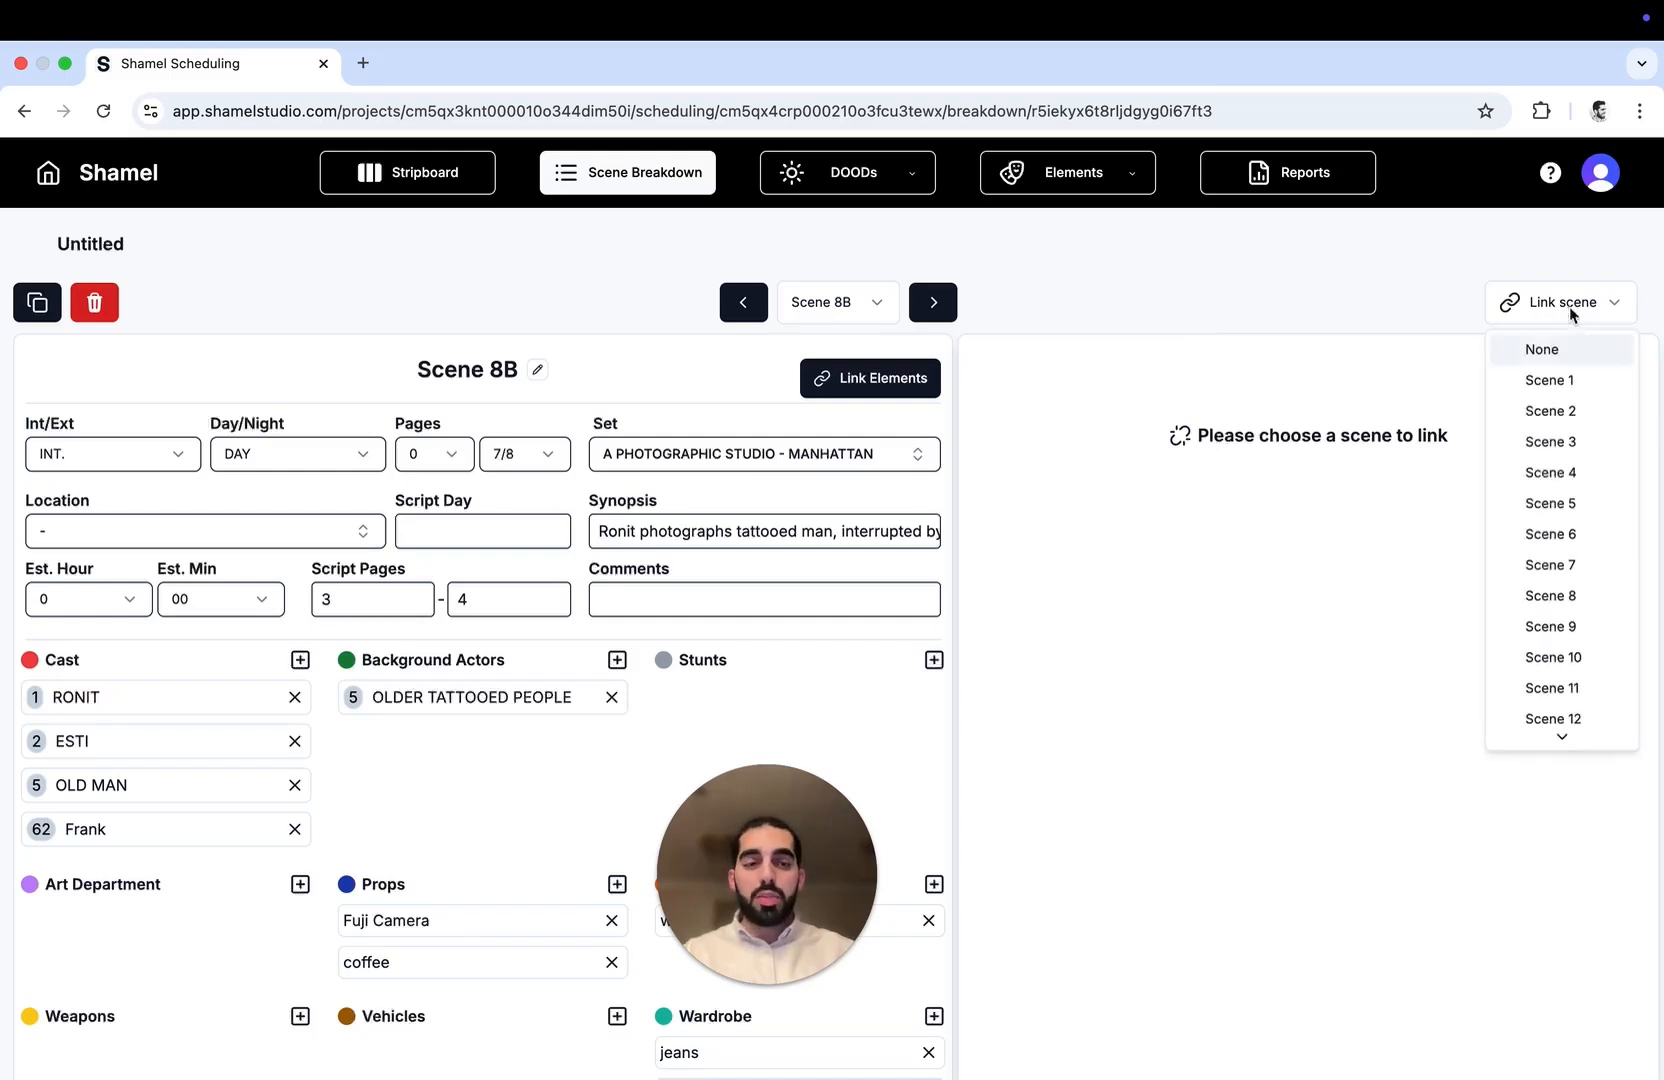
{"action": "left_click", "coordinate": [1586, 594]}
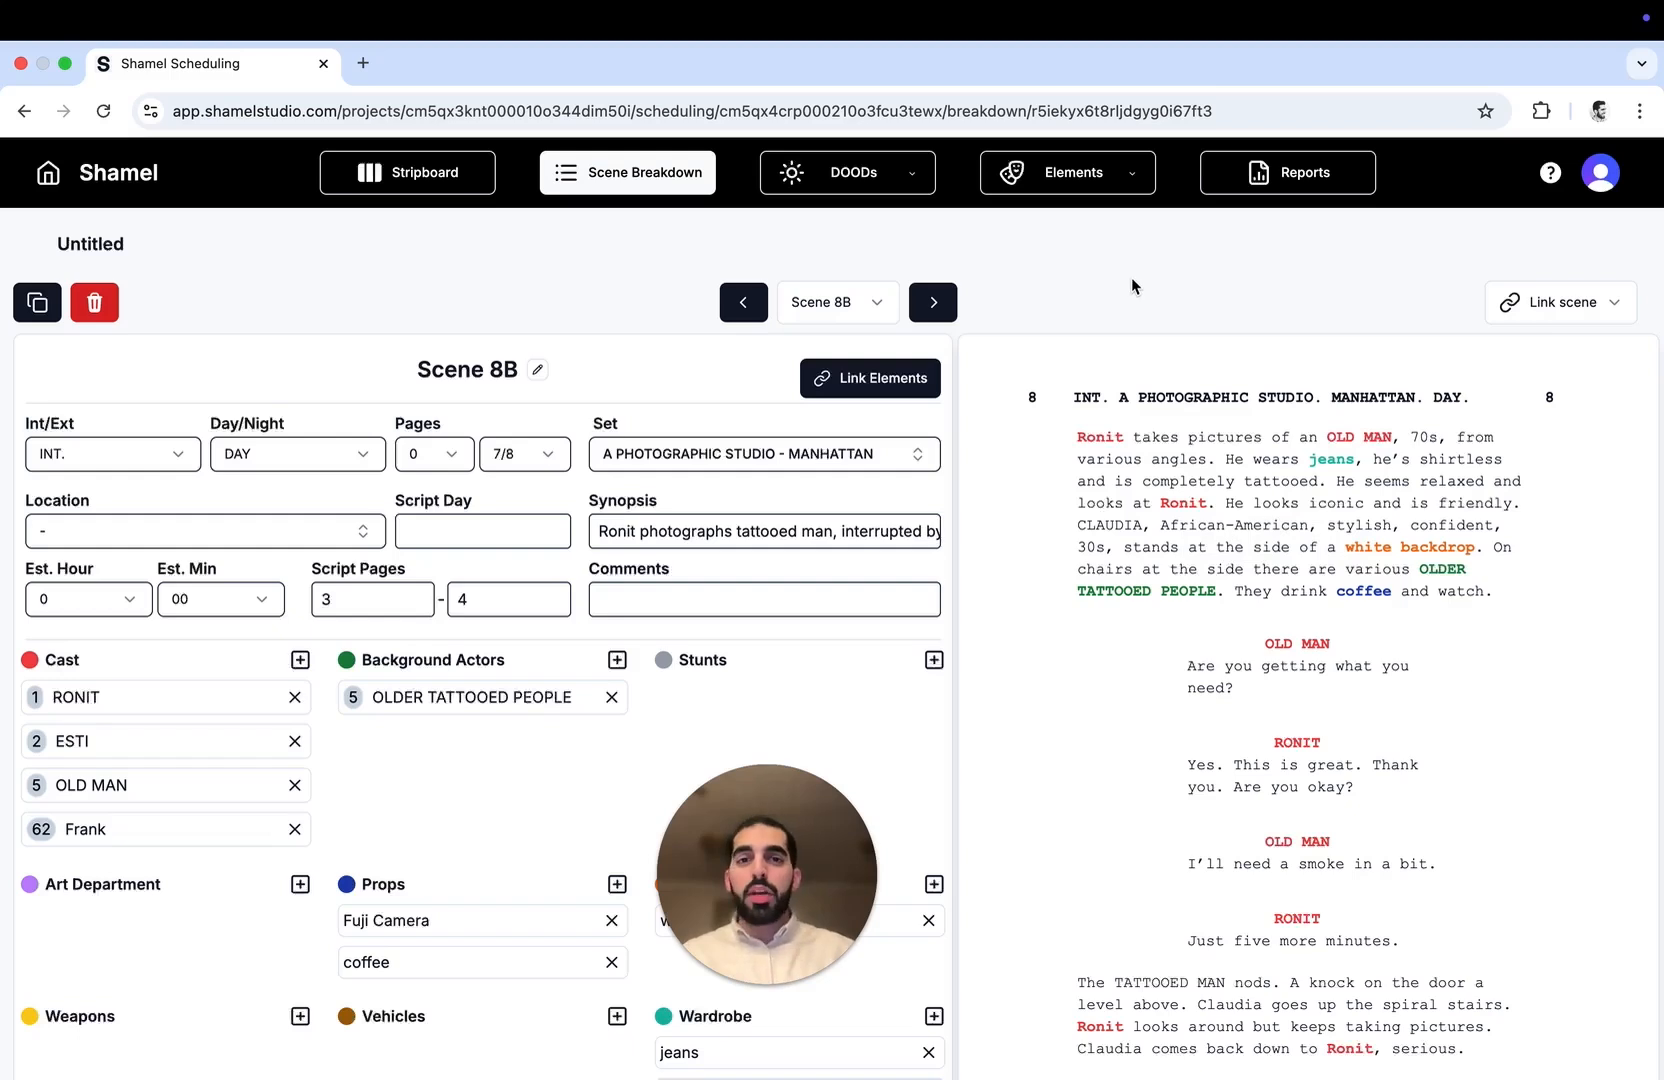
Open the Cast elements list and look through all its entries, including the name variants of the same characters
{"action": "left_click", "coordinate": [1080, 183]}
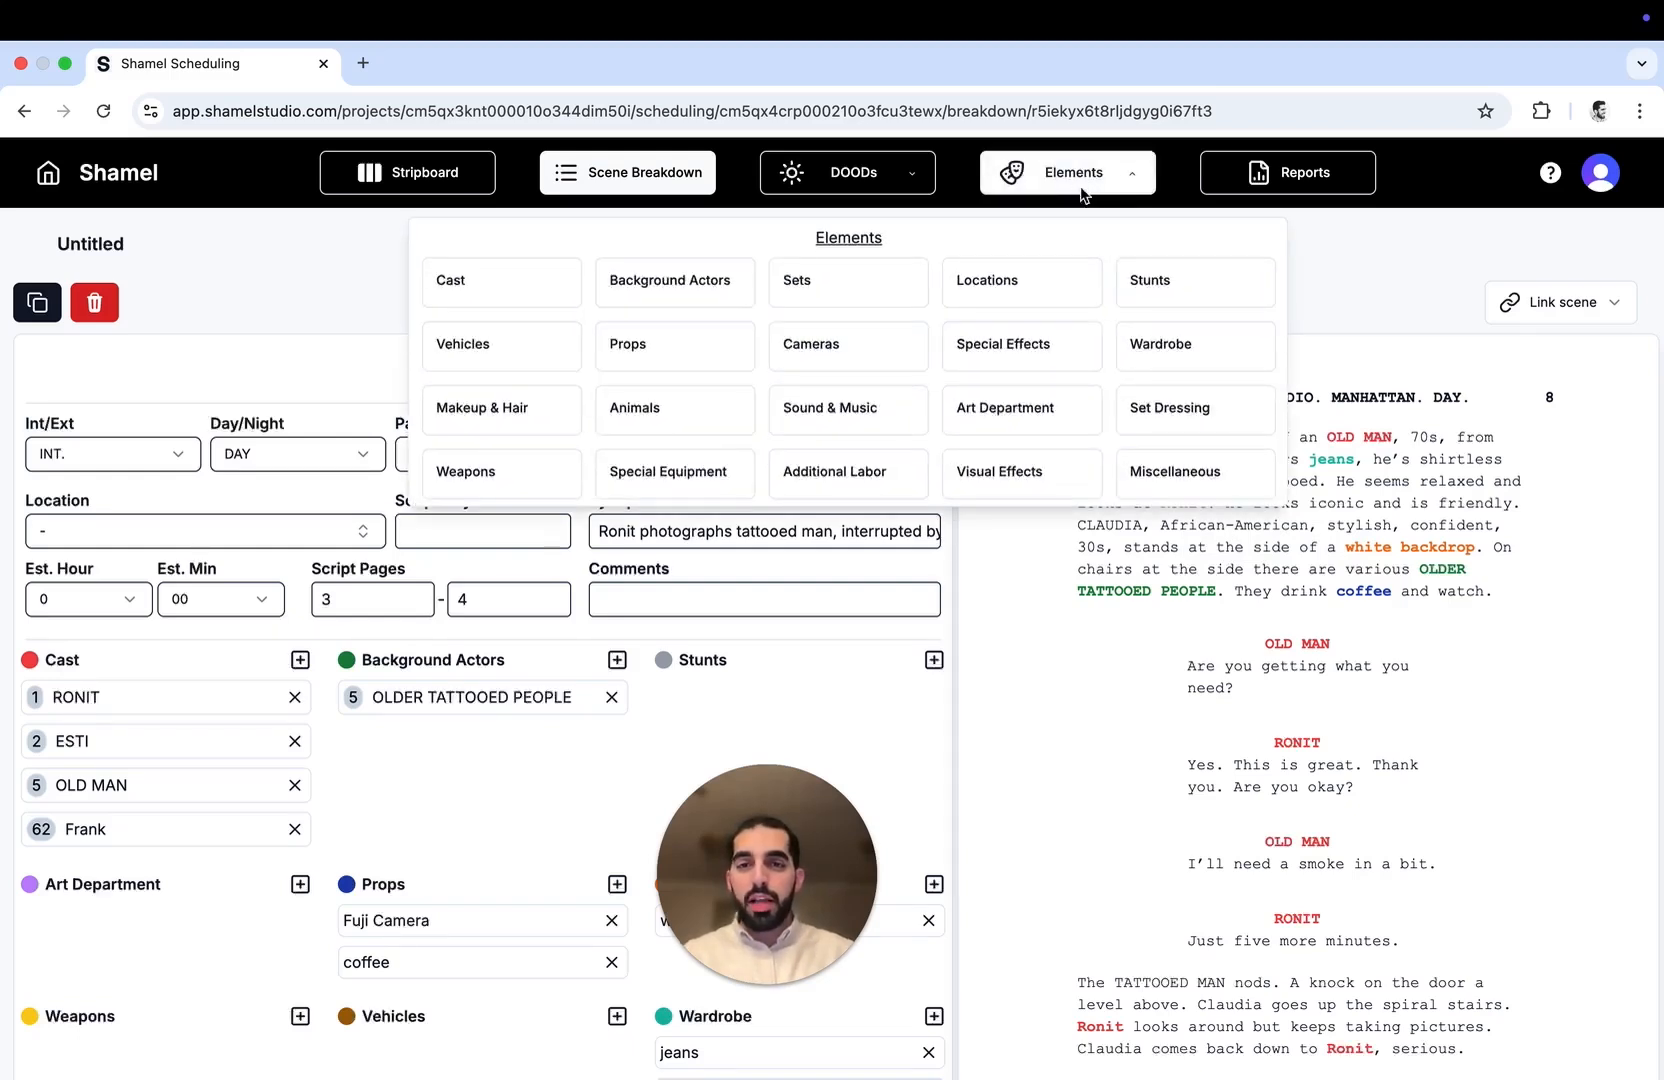
{"action": "left_click", "coordinate": [473, 289]}
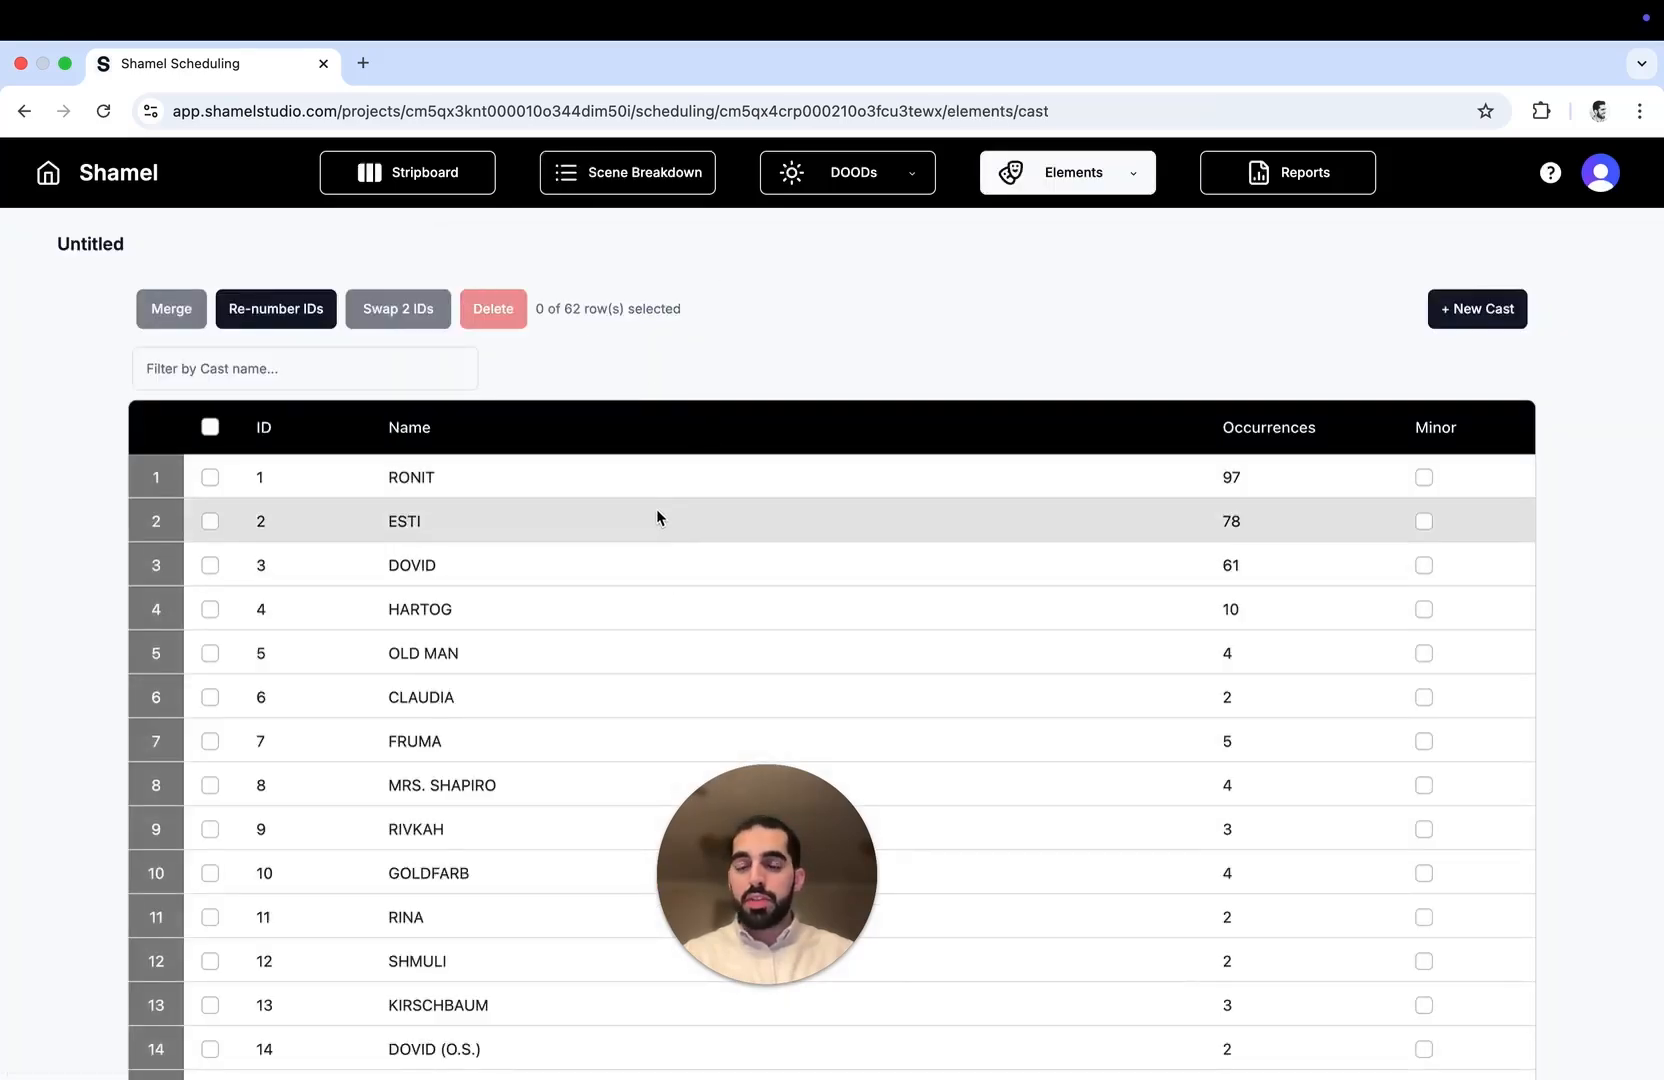
{"action": "scroll", "coordinate": [657, 520], "scroll_direction": "down", "scroll_amount": 15}
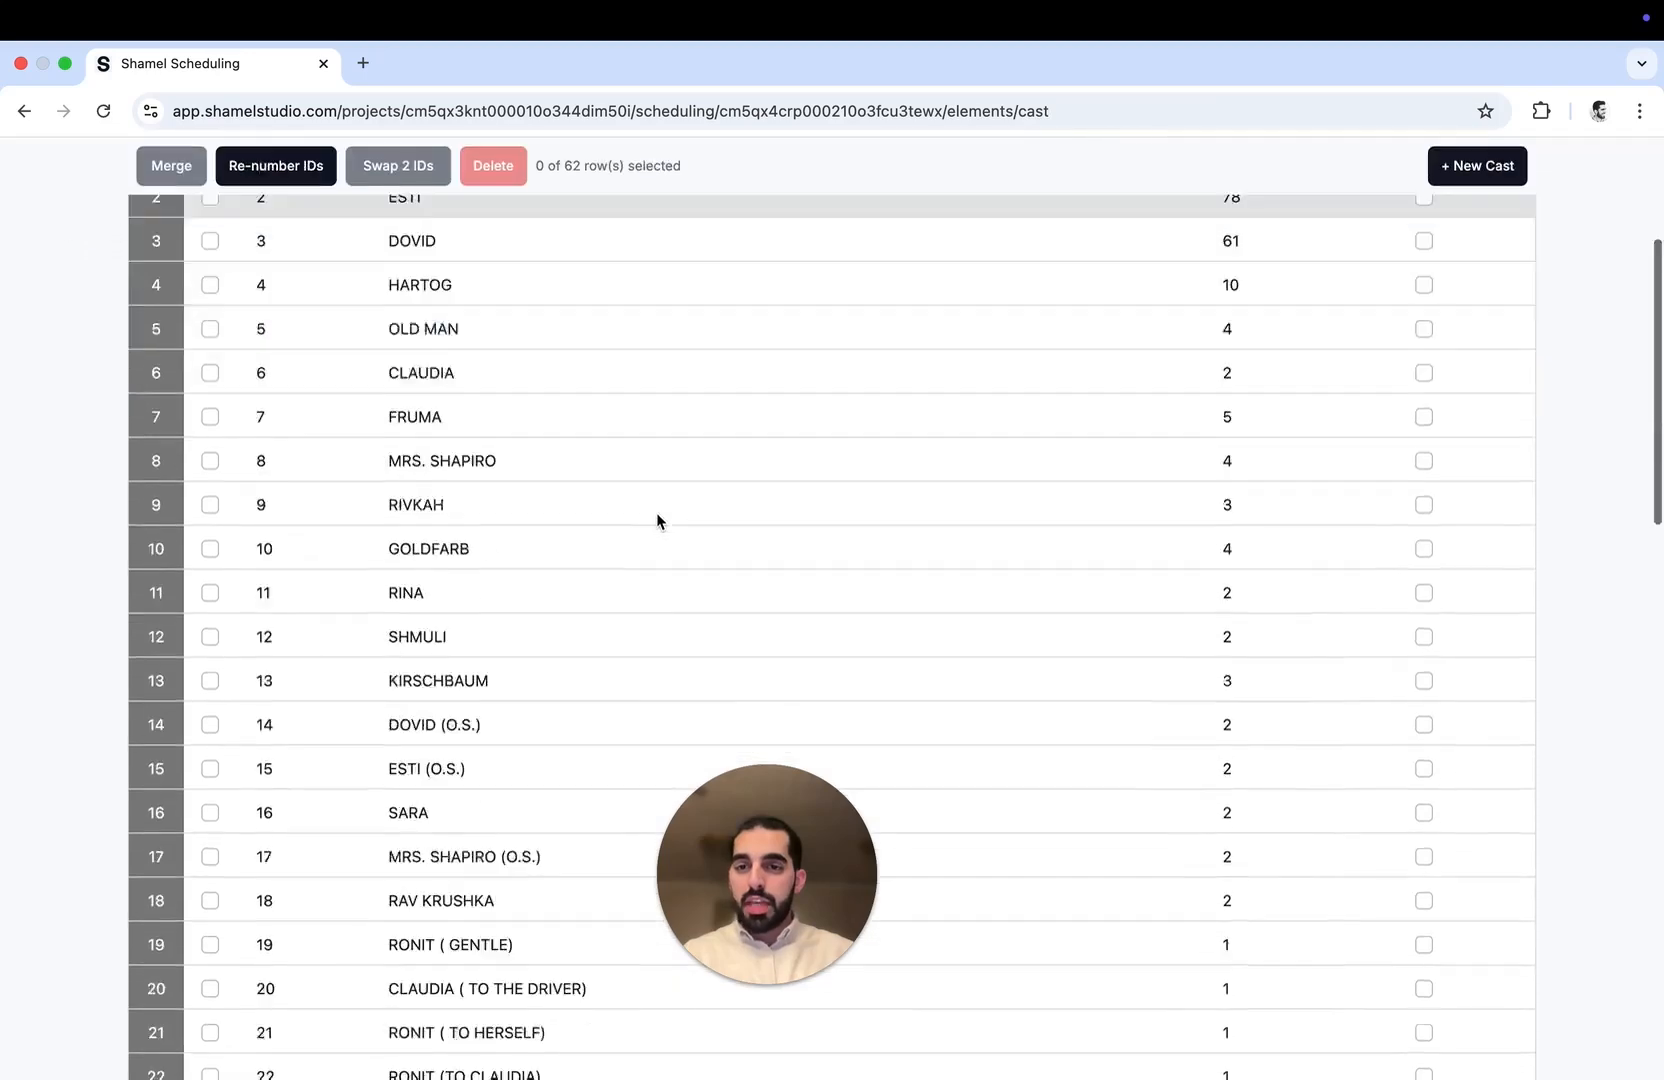
{"action": "scroll", "coordinate": [657, 520], "scroll_direction": "down", "scroll_amount": 2}
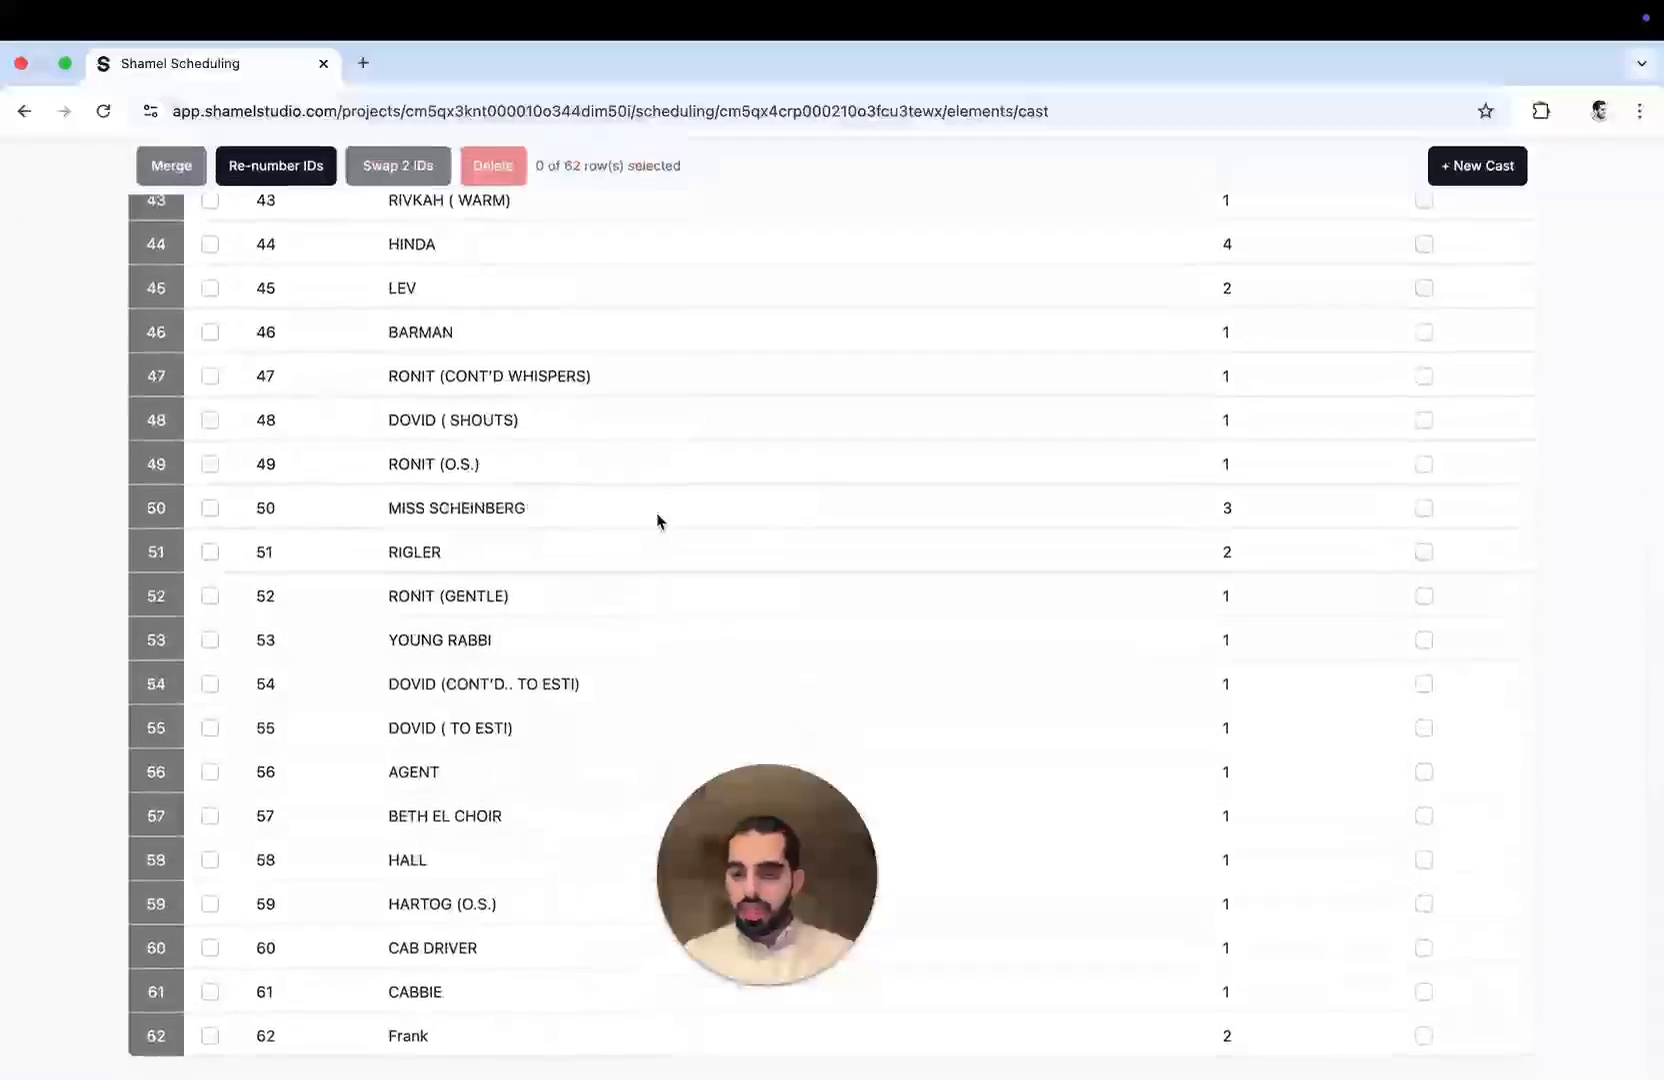
{"action": "scroll", "coordinate": [657, 520], "scroll_direction": "up", "scroll_amount": 15}
{"action": "scroll", "coordinate": [657, 520], "scroll_direction": "up", "scroll_amount": 2}
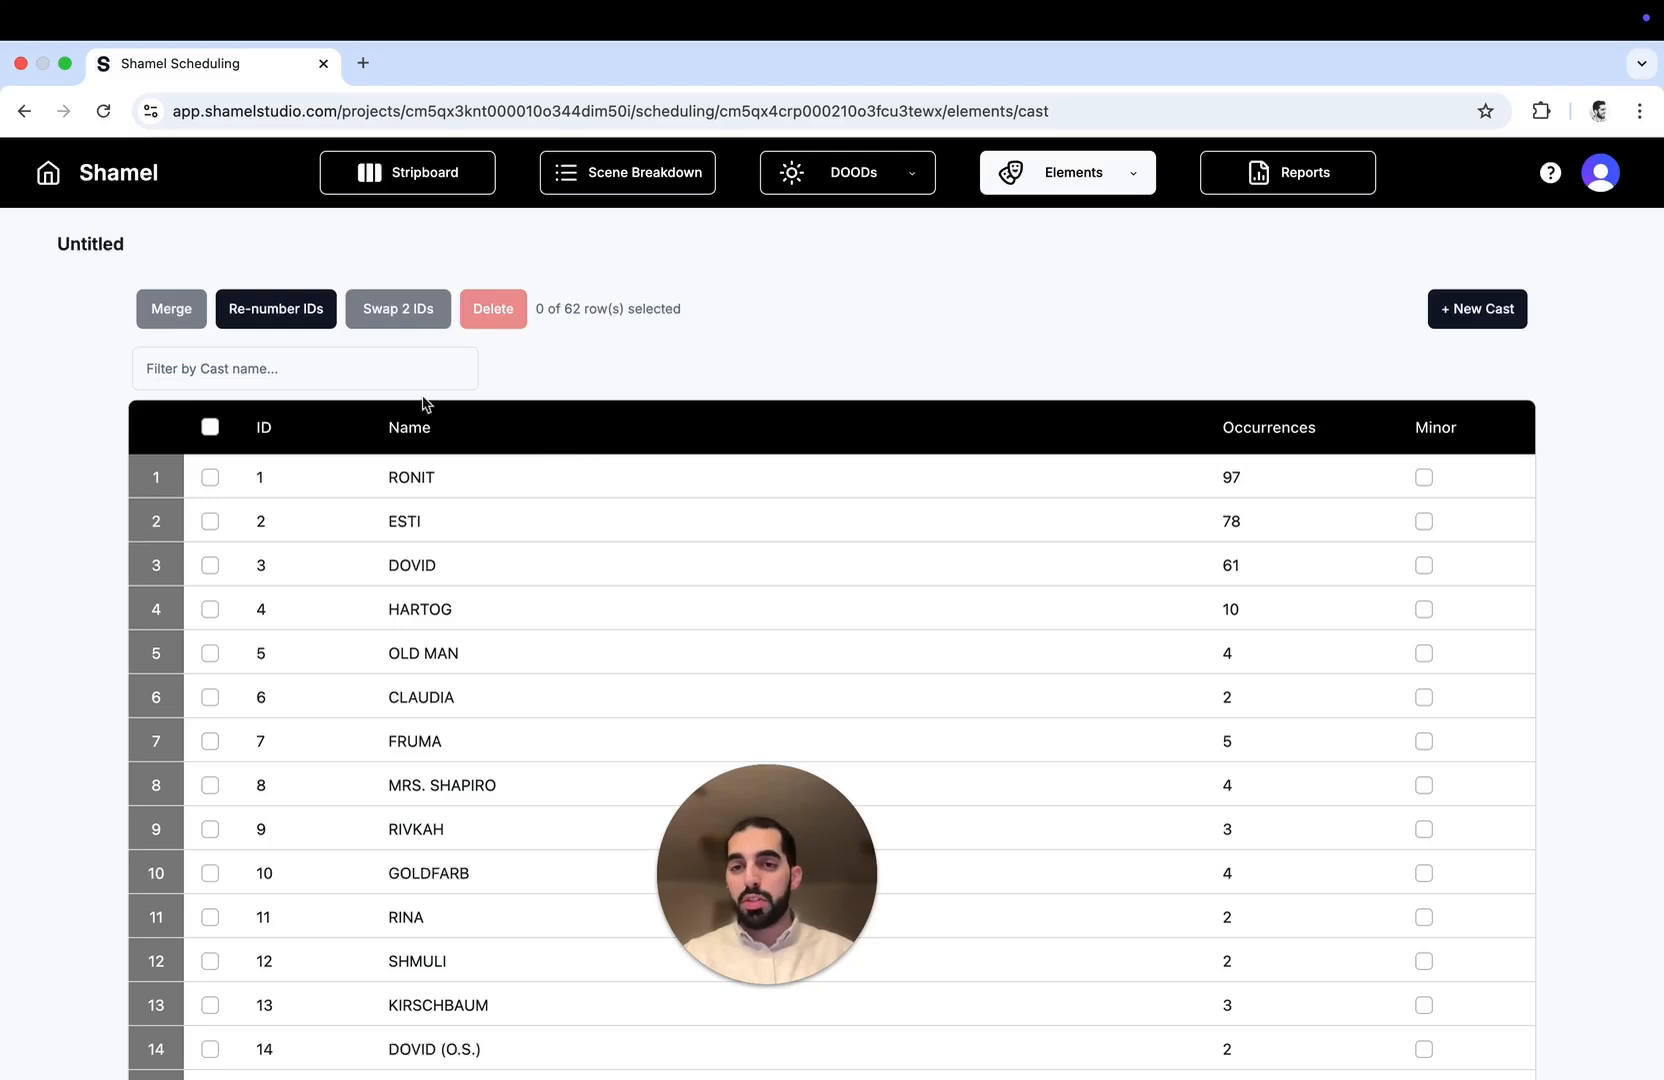
Filter the cast for RONIT, merge all its name variants into one entry named RONIT with ID 1, and clear the filter
{"action": "left_click", "coordinate": [351, 372]}
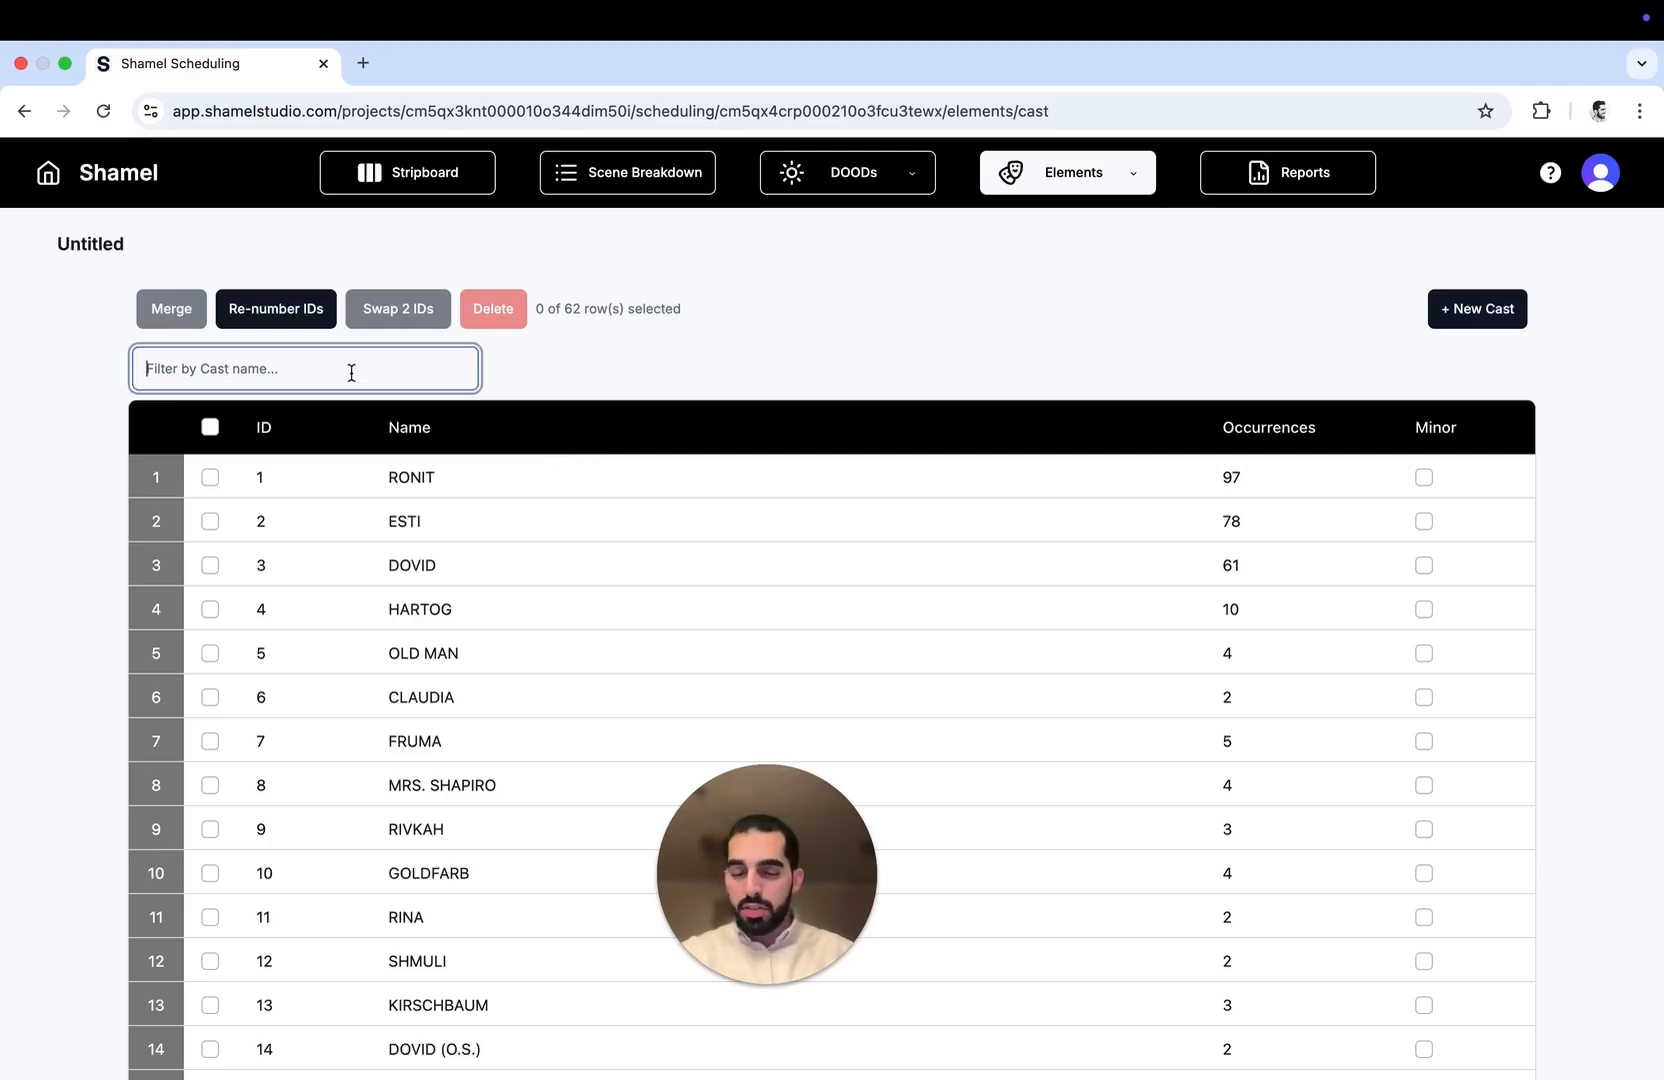
{"action": "type", "text": "ROnit"}
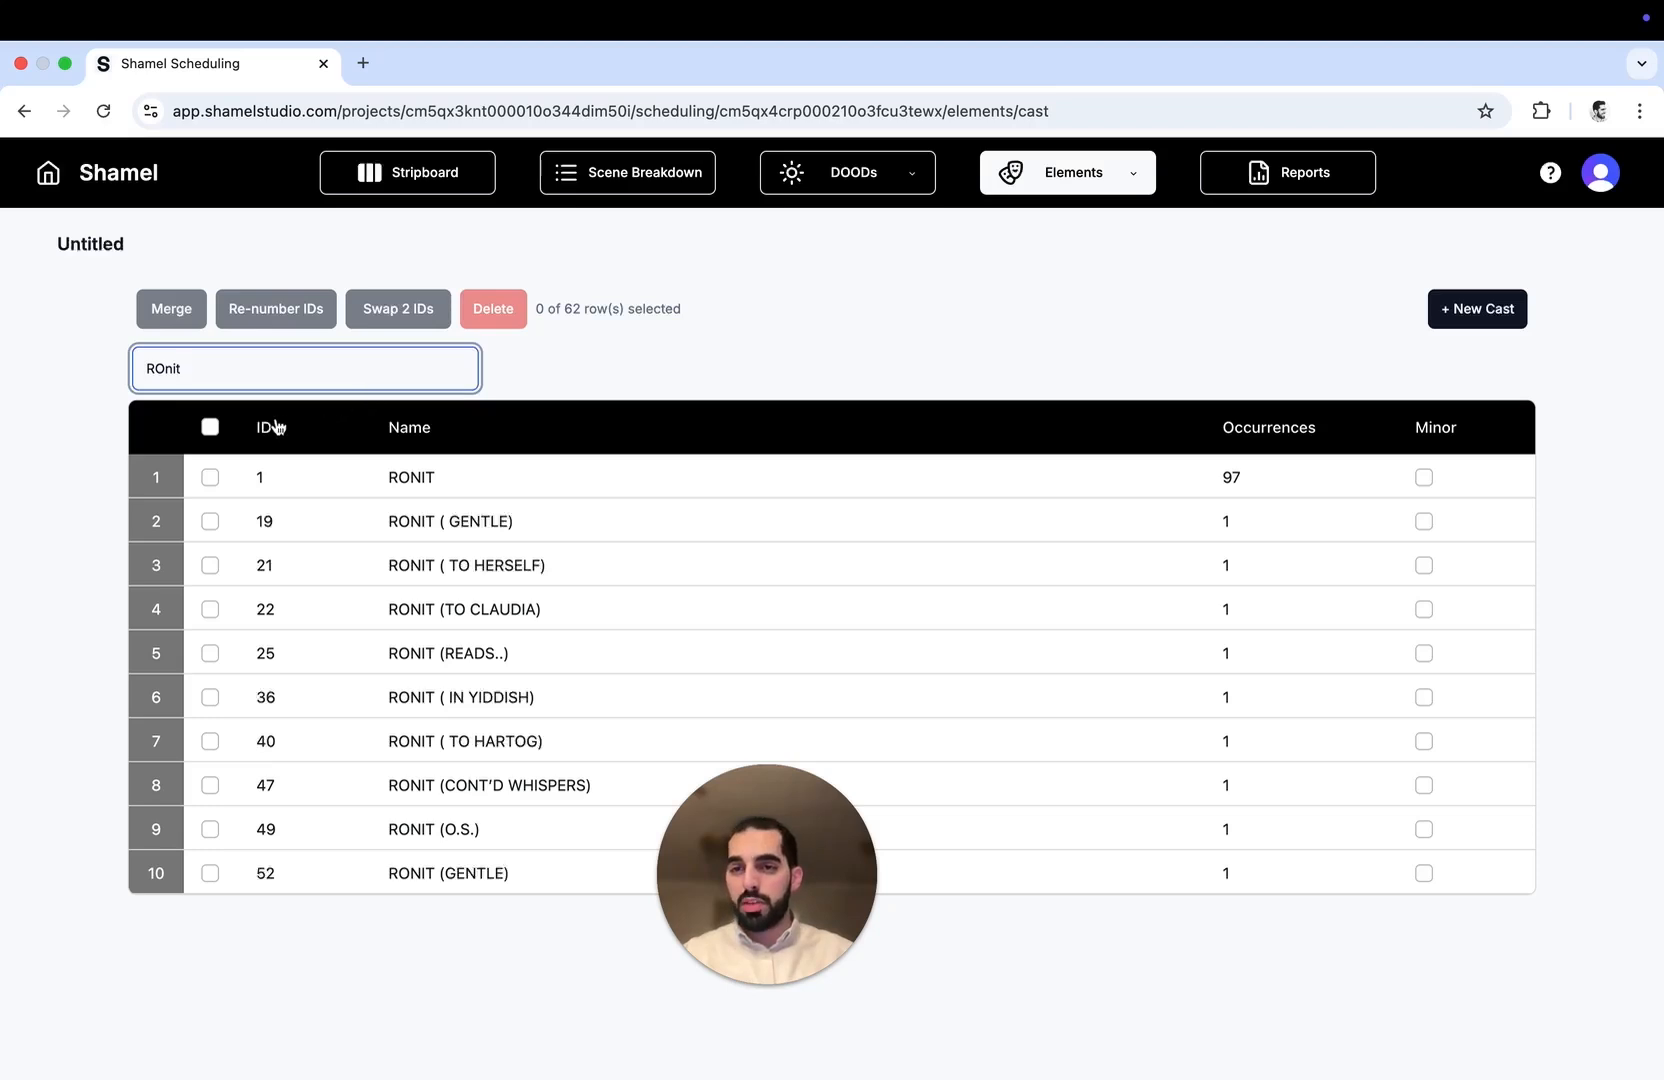
{"action": "left_click", "coordinate": [210, 428]}
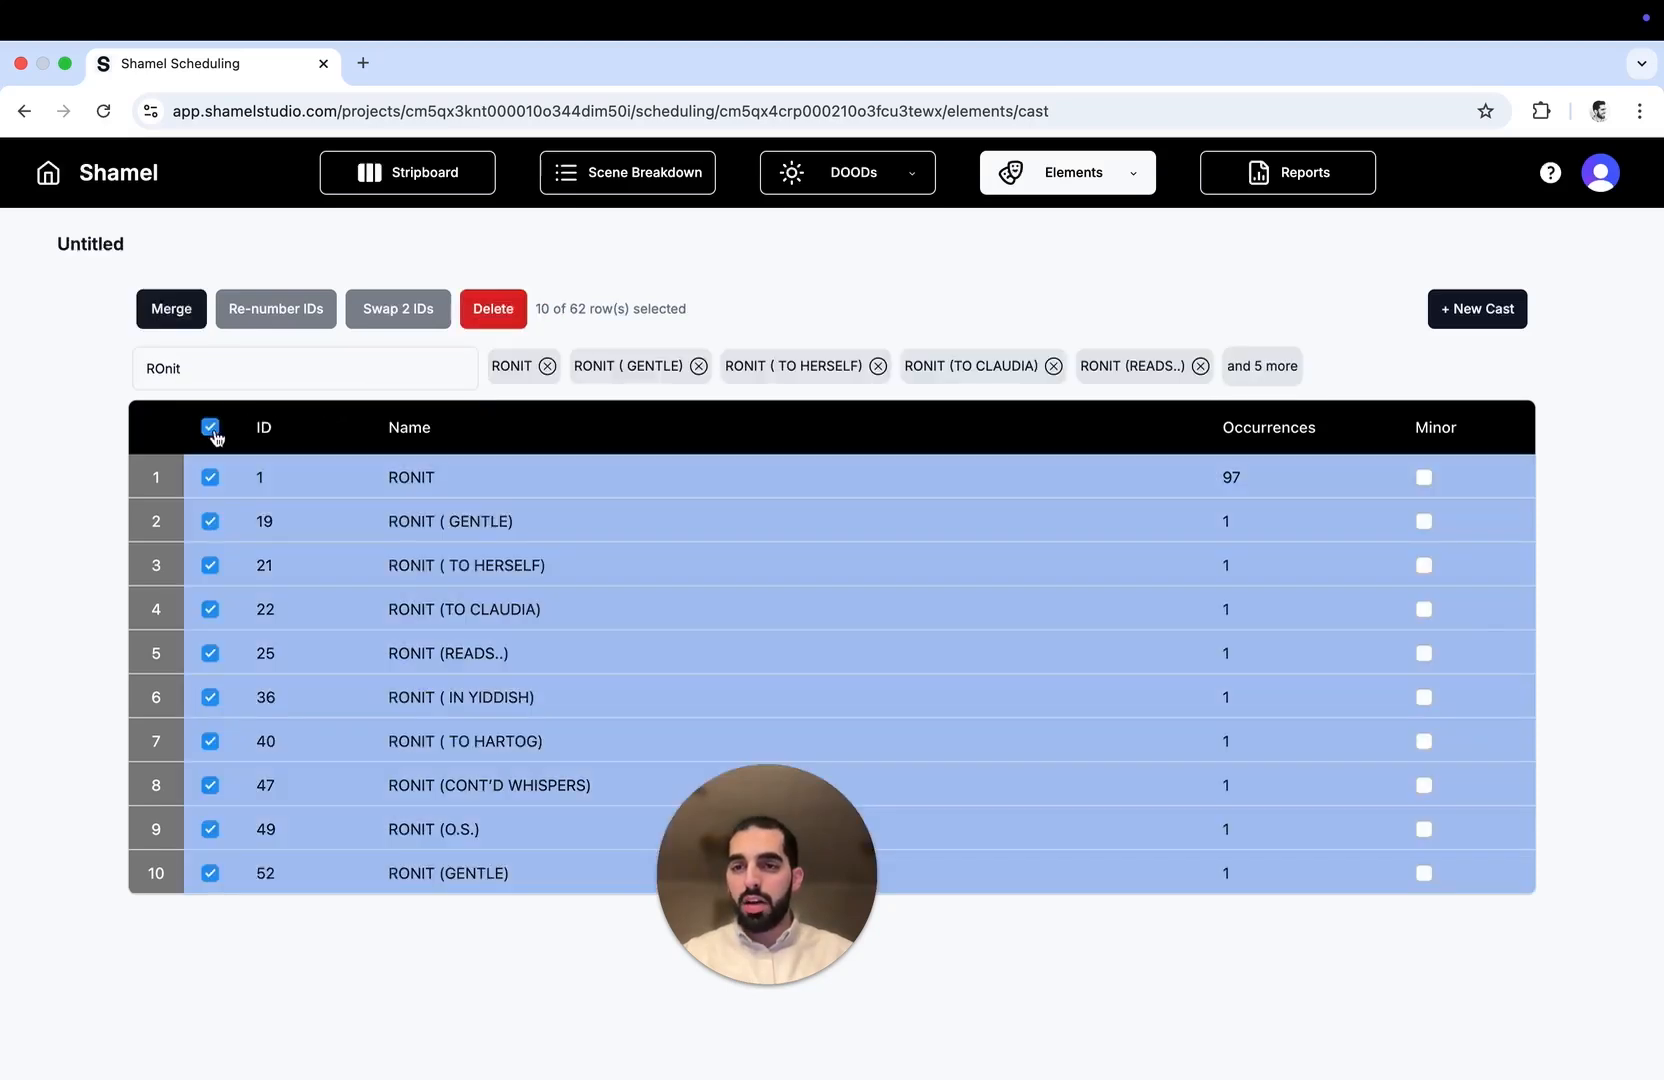
{"action": "left_click", "coordinate": [165, 318]}
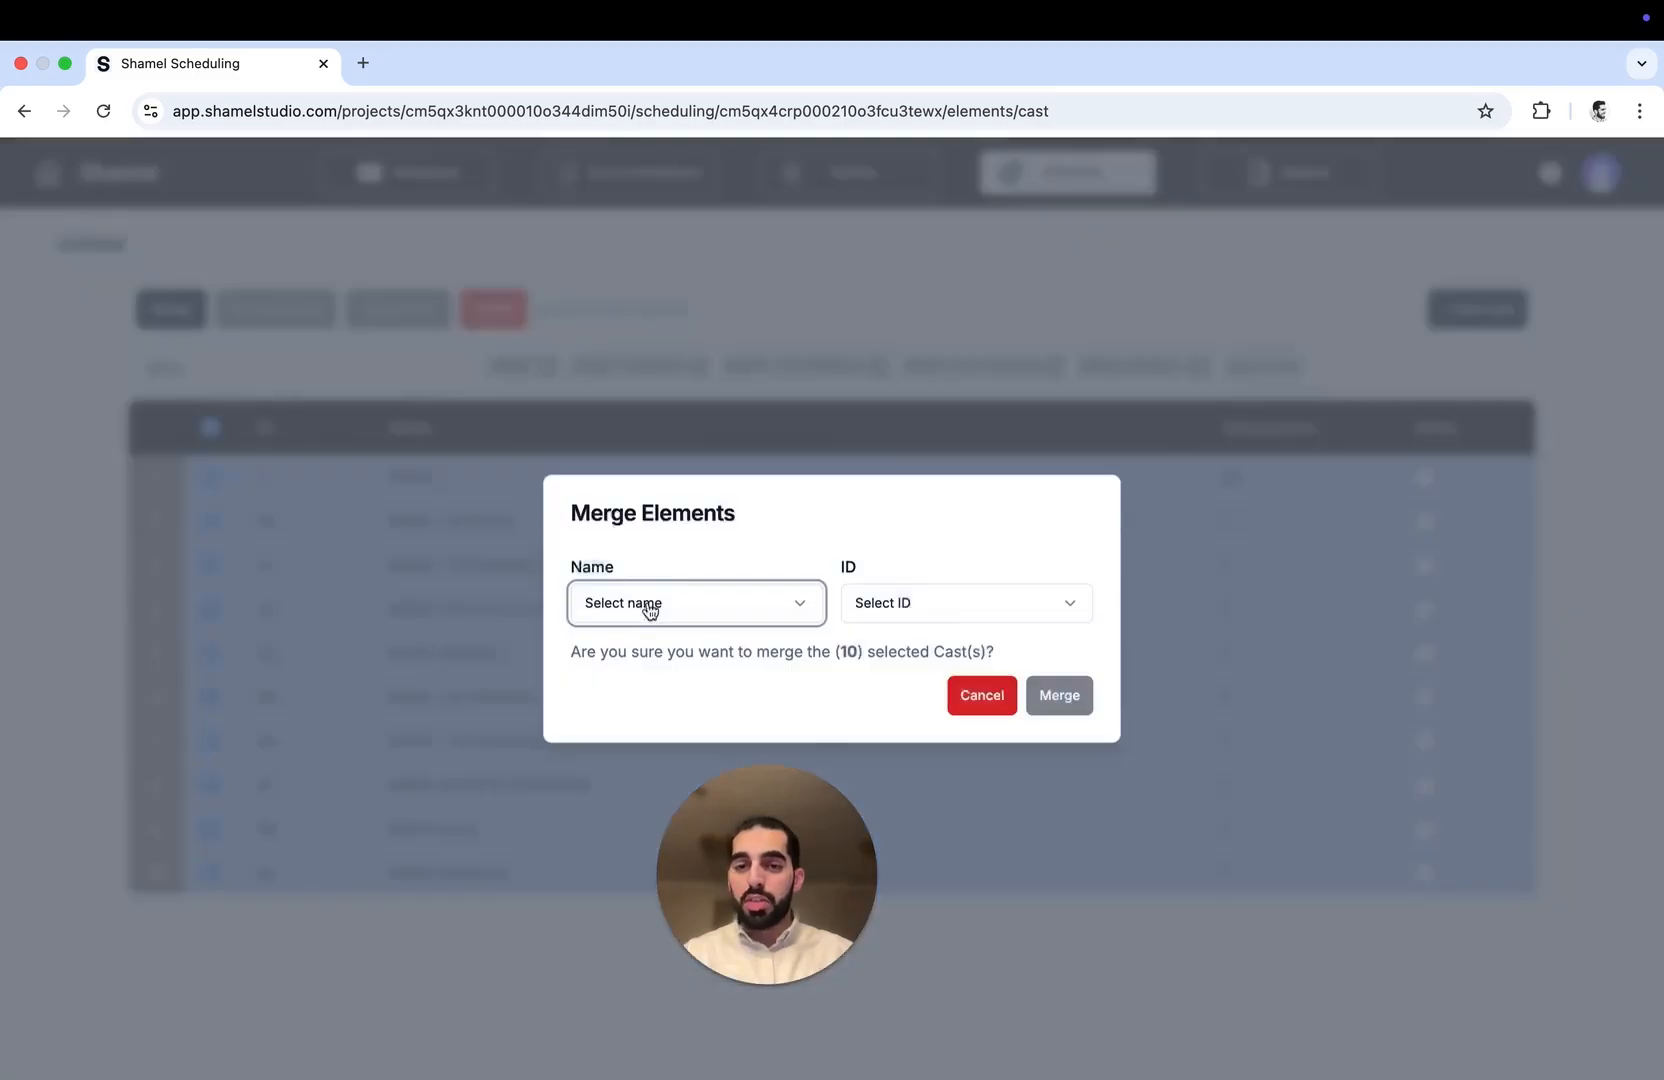
{"action": "left_click", "coordinate": [650, 606]}
{"action": "left_click", "coordinate": [666, 648]}
{"action": "left_click", "coordinate": [917, 612]}
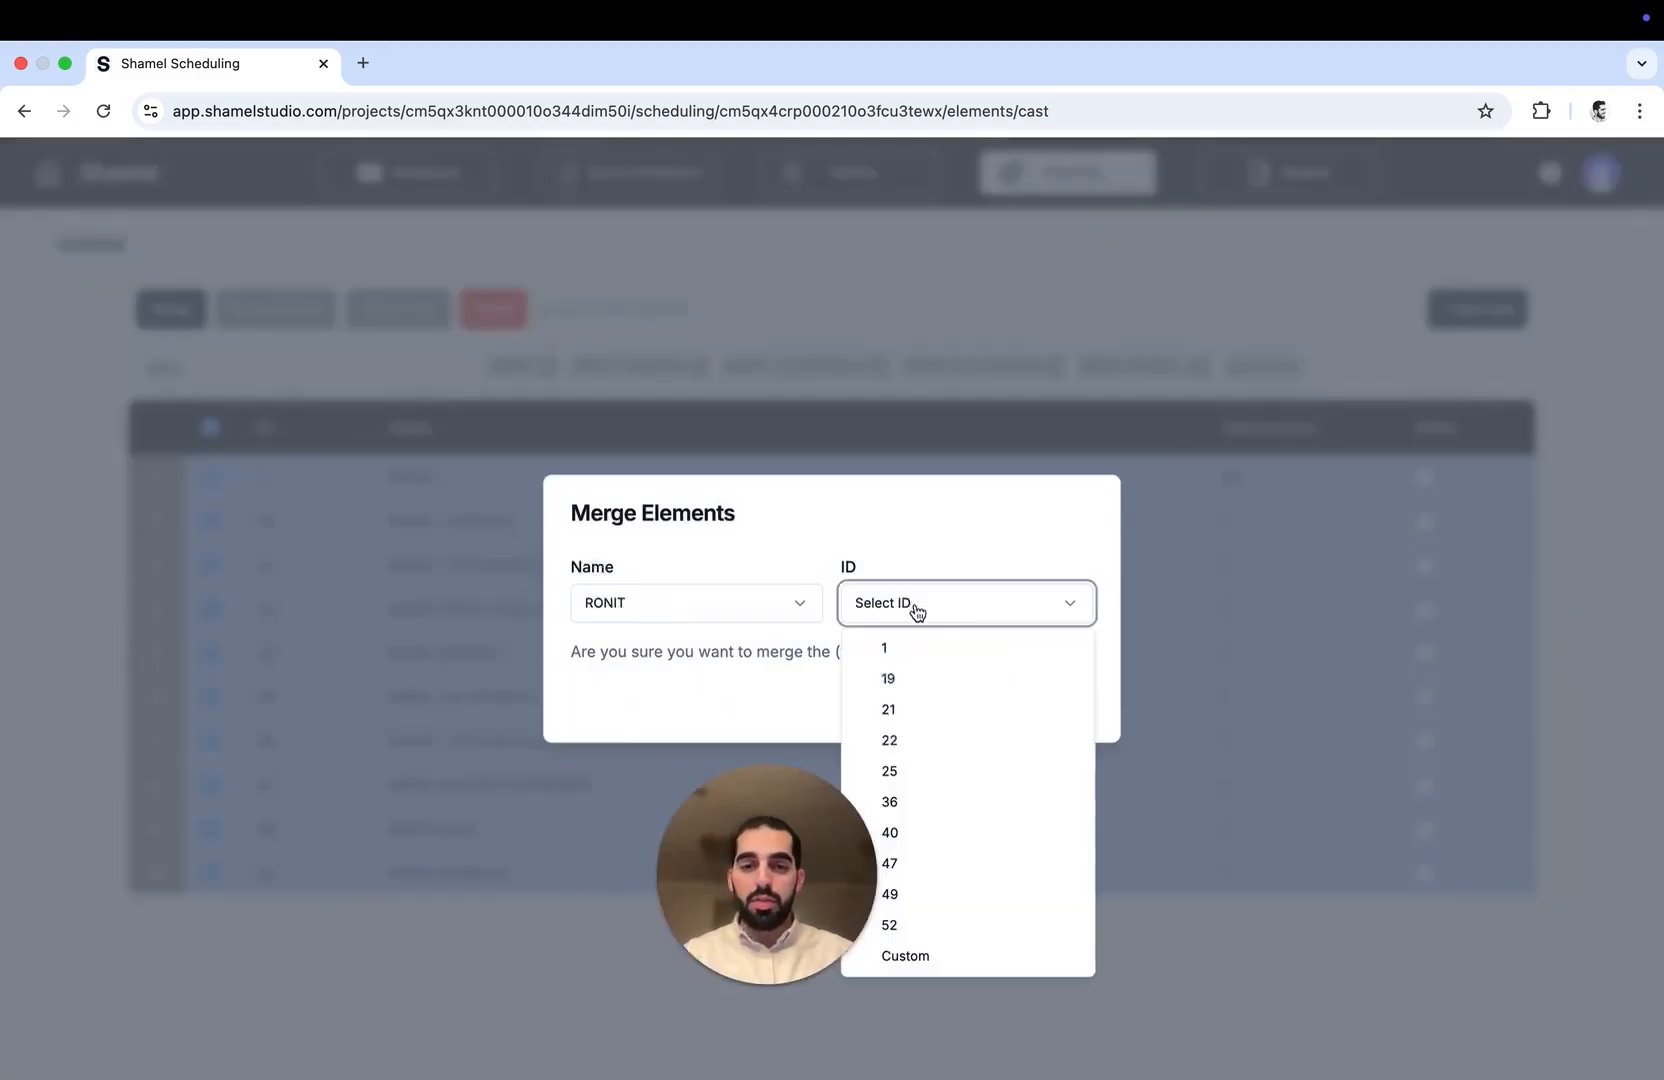
{"action": "left_click", "coordinate": [935, 653]}
{"action": "left_click", "coordinate": [1047, 696]}
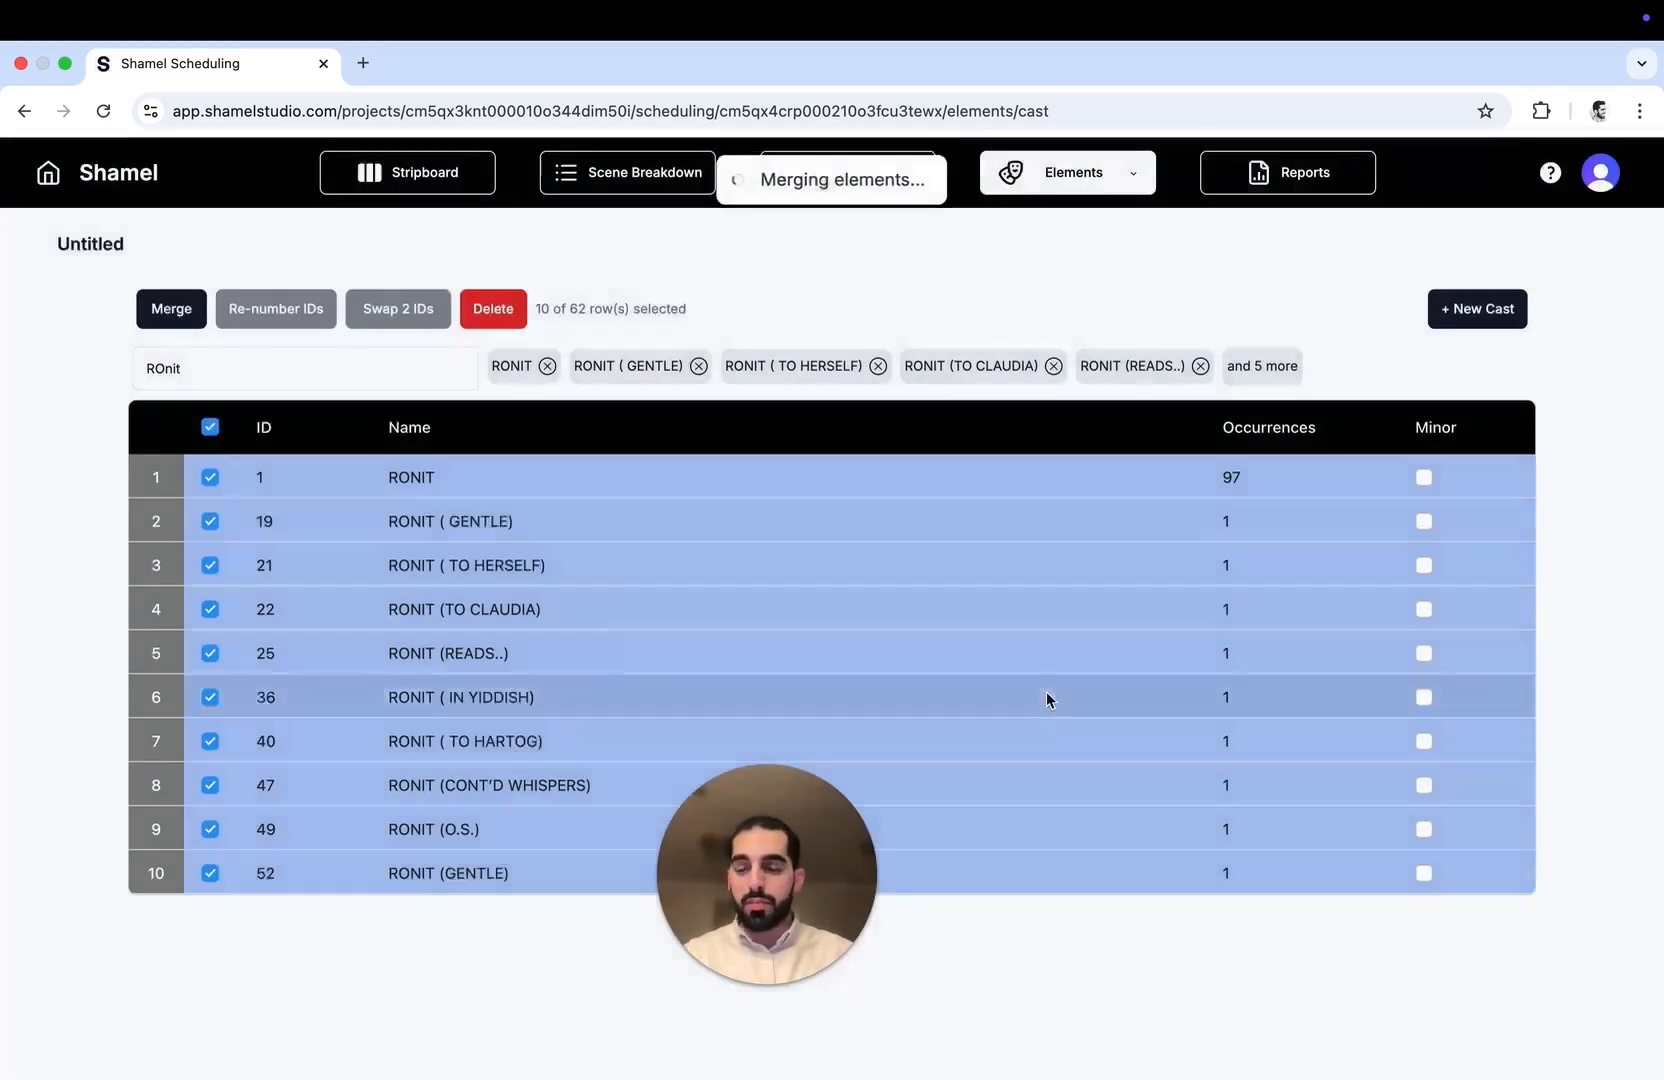
{"action": "double_click", "coordinate": [184, 366]}
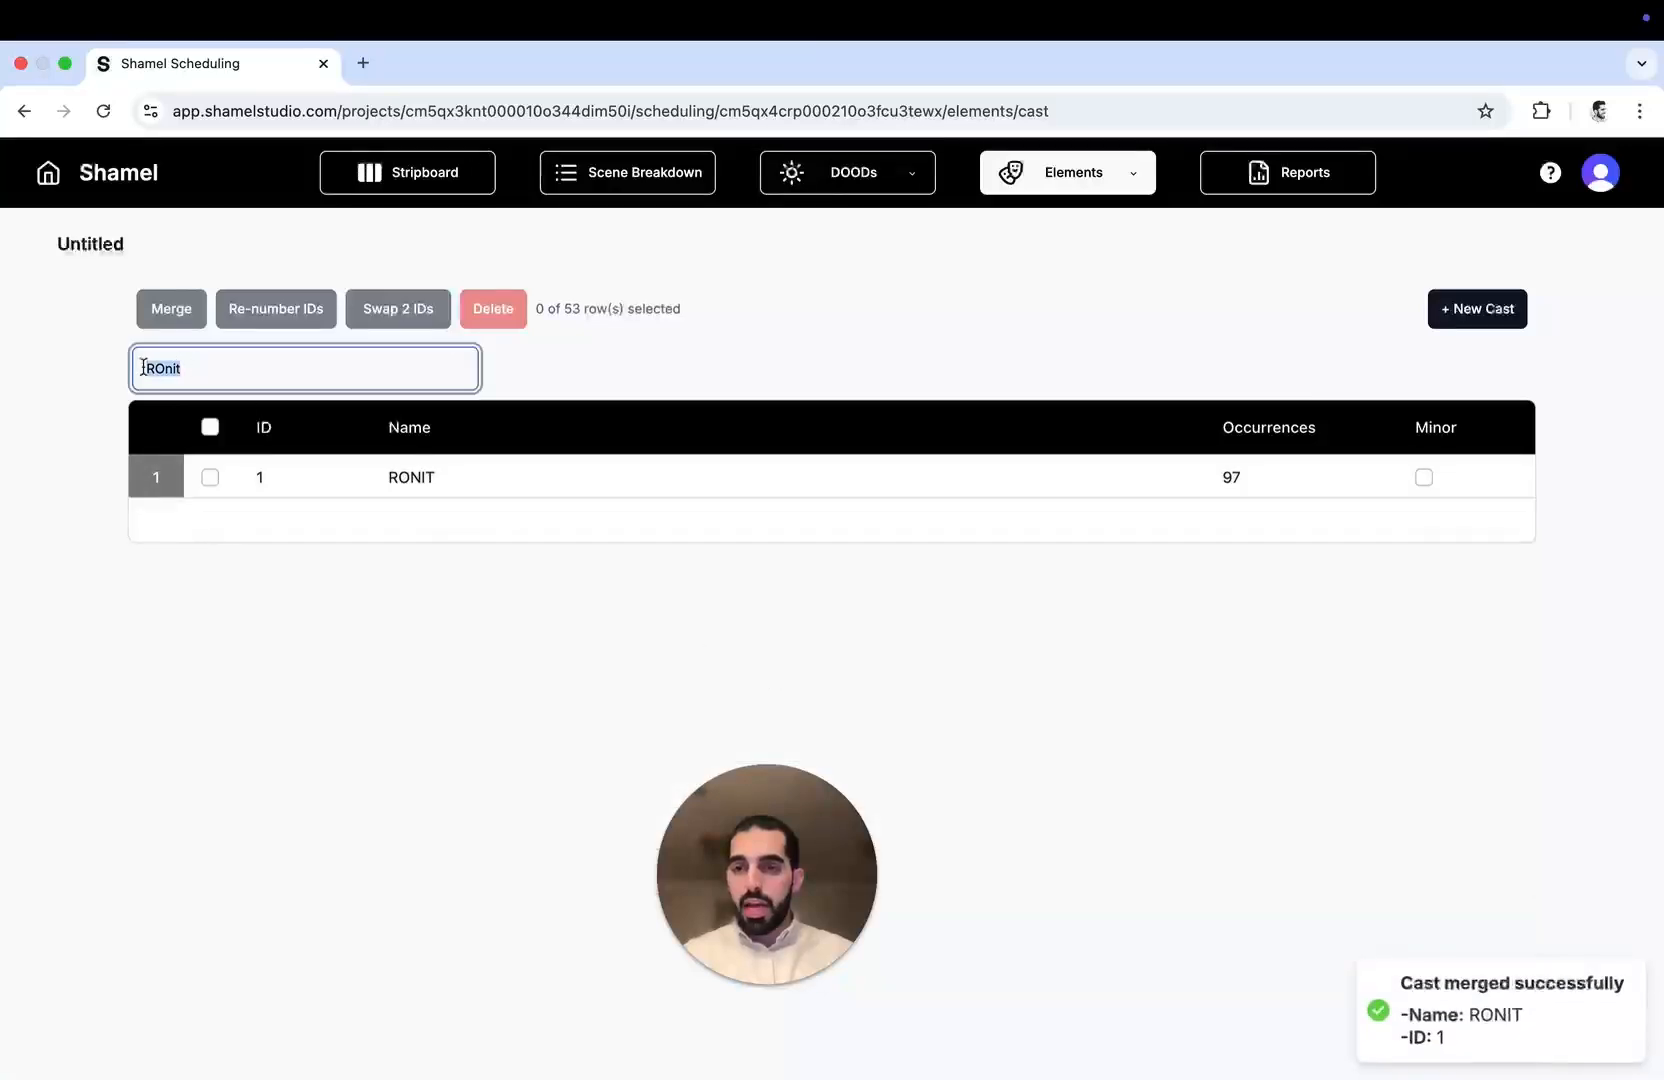
{"action": "key", "text": "BackSpace"}
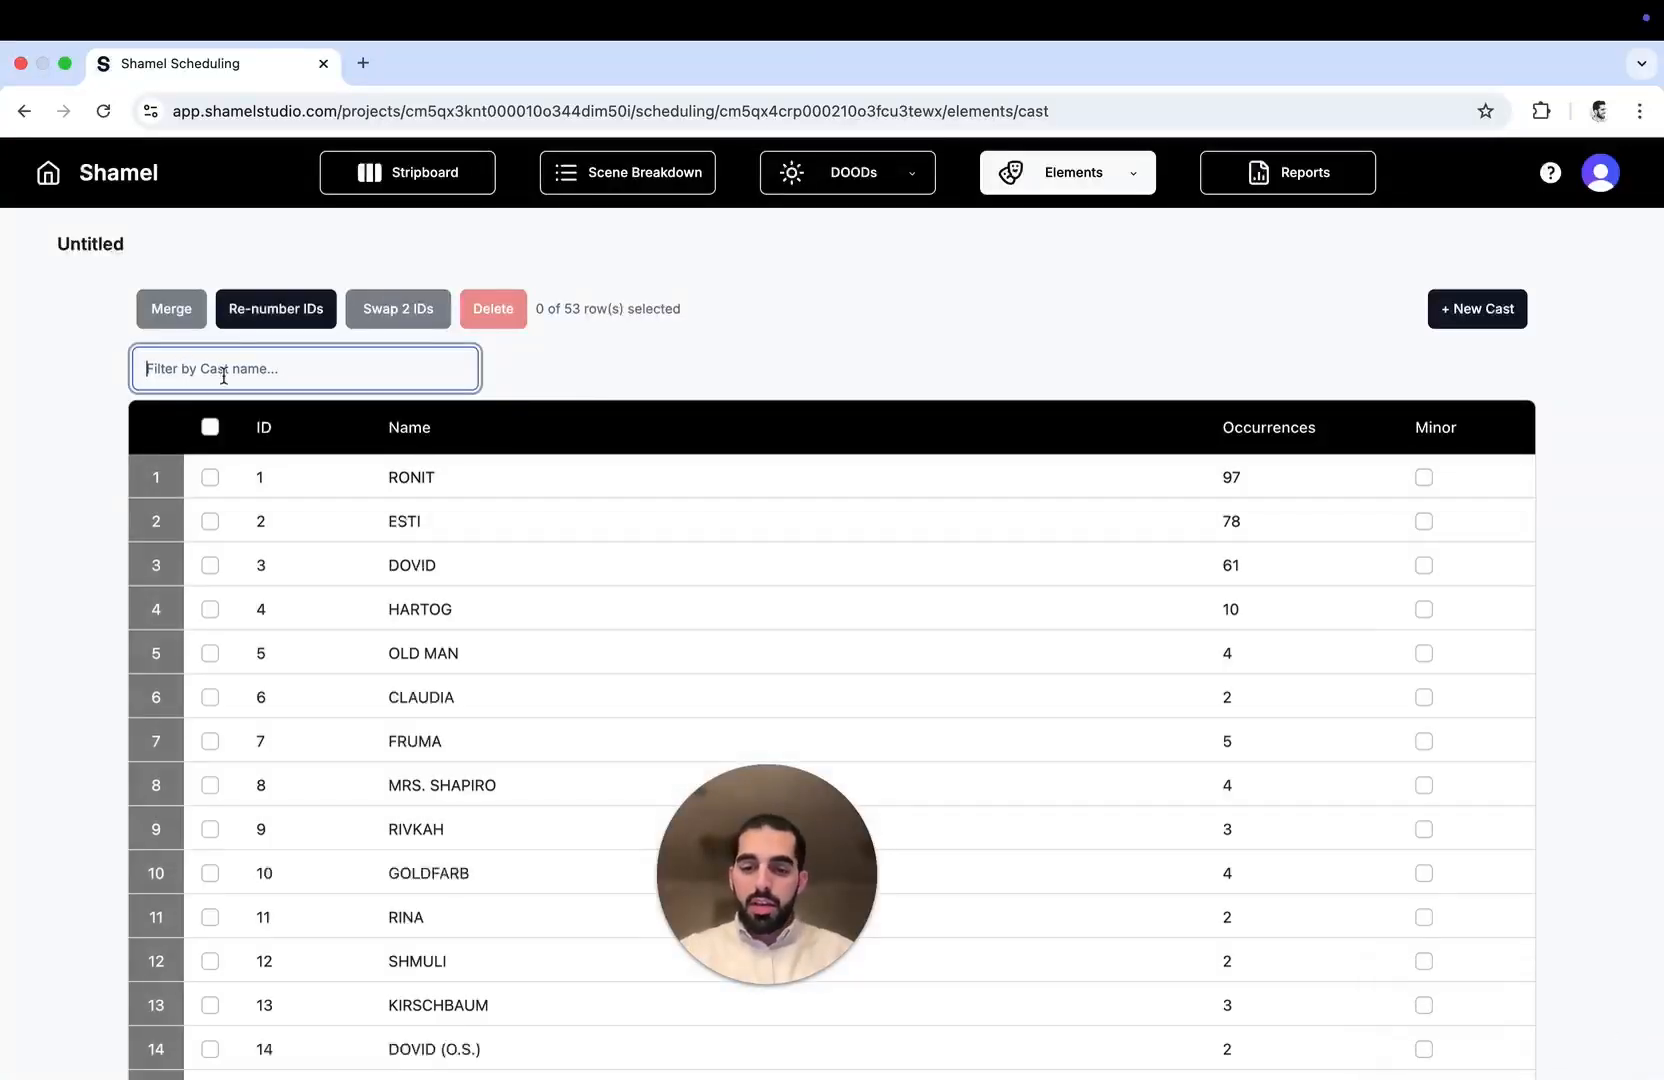
Merge ESTI, ESTI (O.S.) and ESTI ( TO DOVID) into one cast entry named ESTI with ID 2, and clear the name filter
{"action": "type", "text": "Est"}
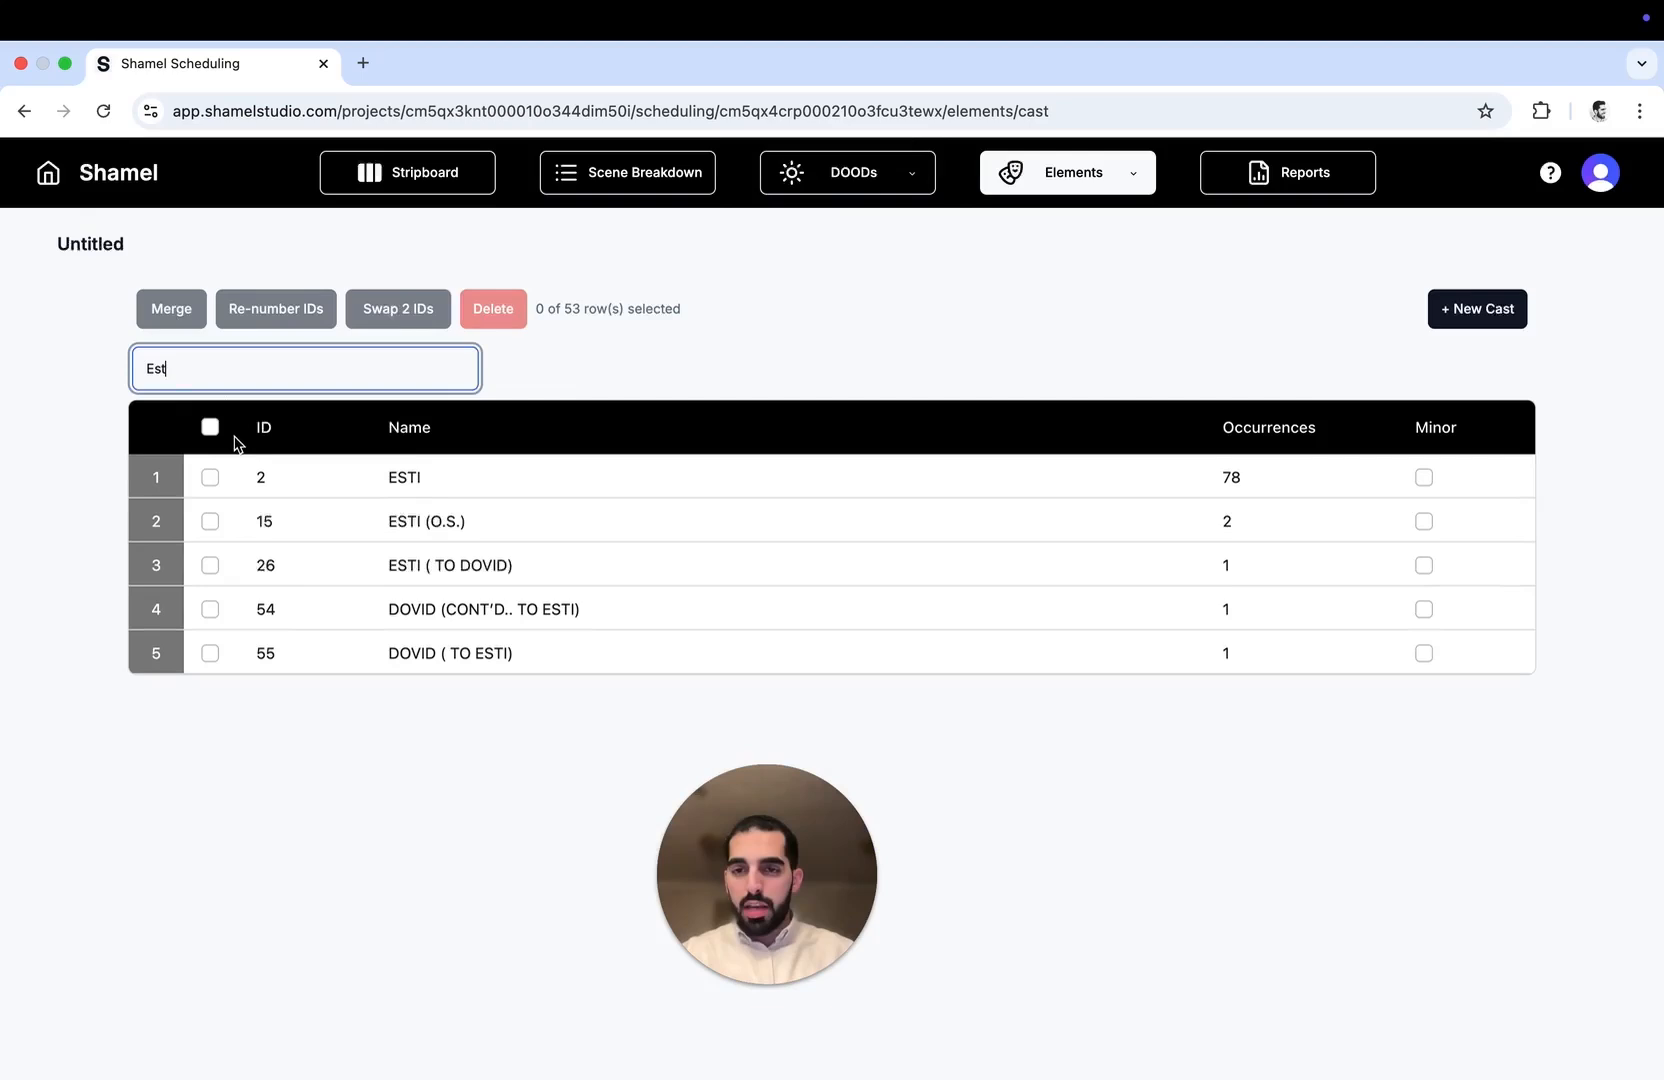
{"action": "left_click", "coordinate": [210, 477]}
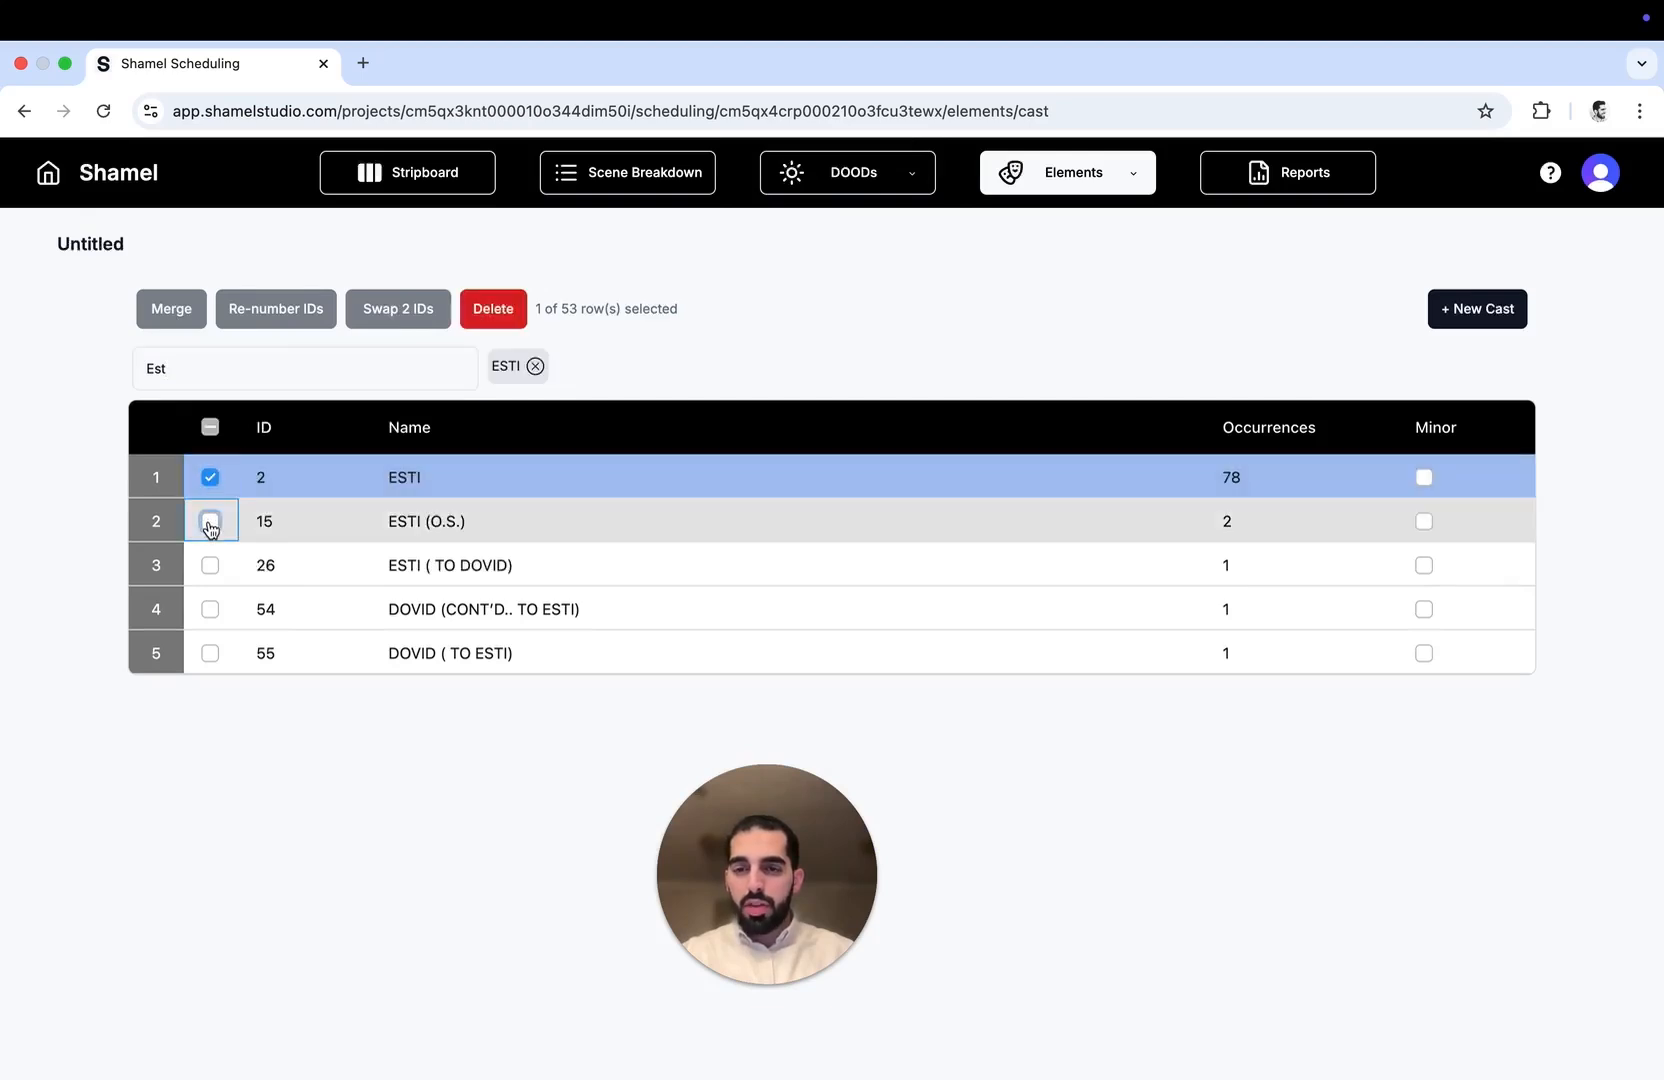
{"action": "left_click", "coordinate": [210, 524]}
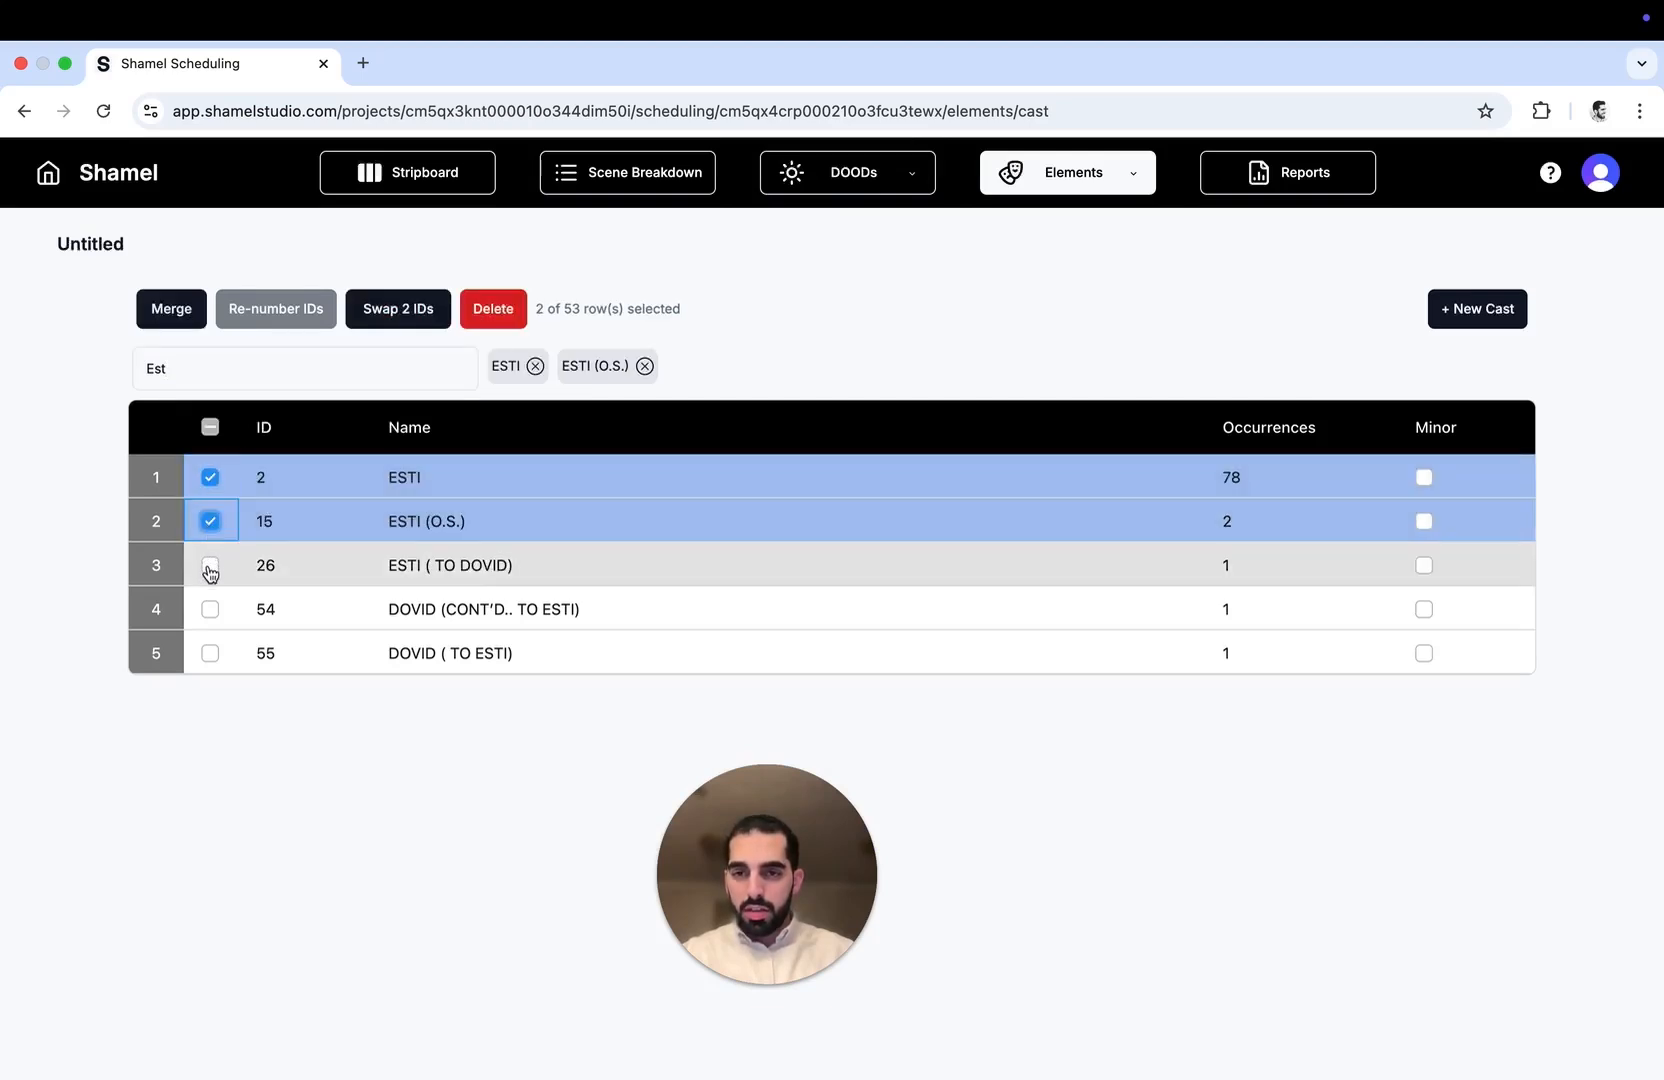
{"action": "left_click", "coordinate": [210, 568]}
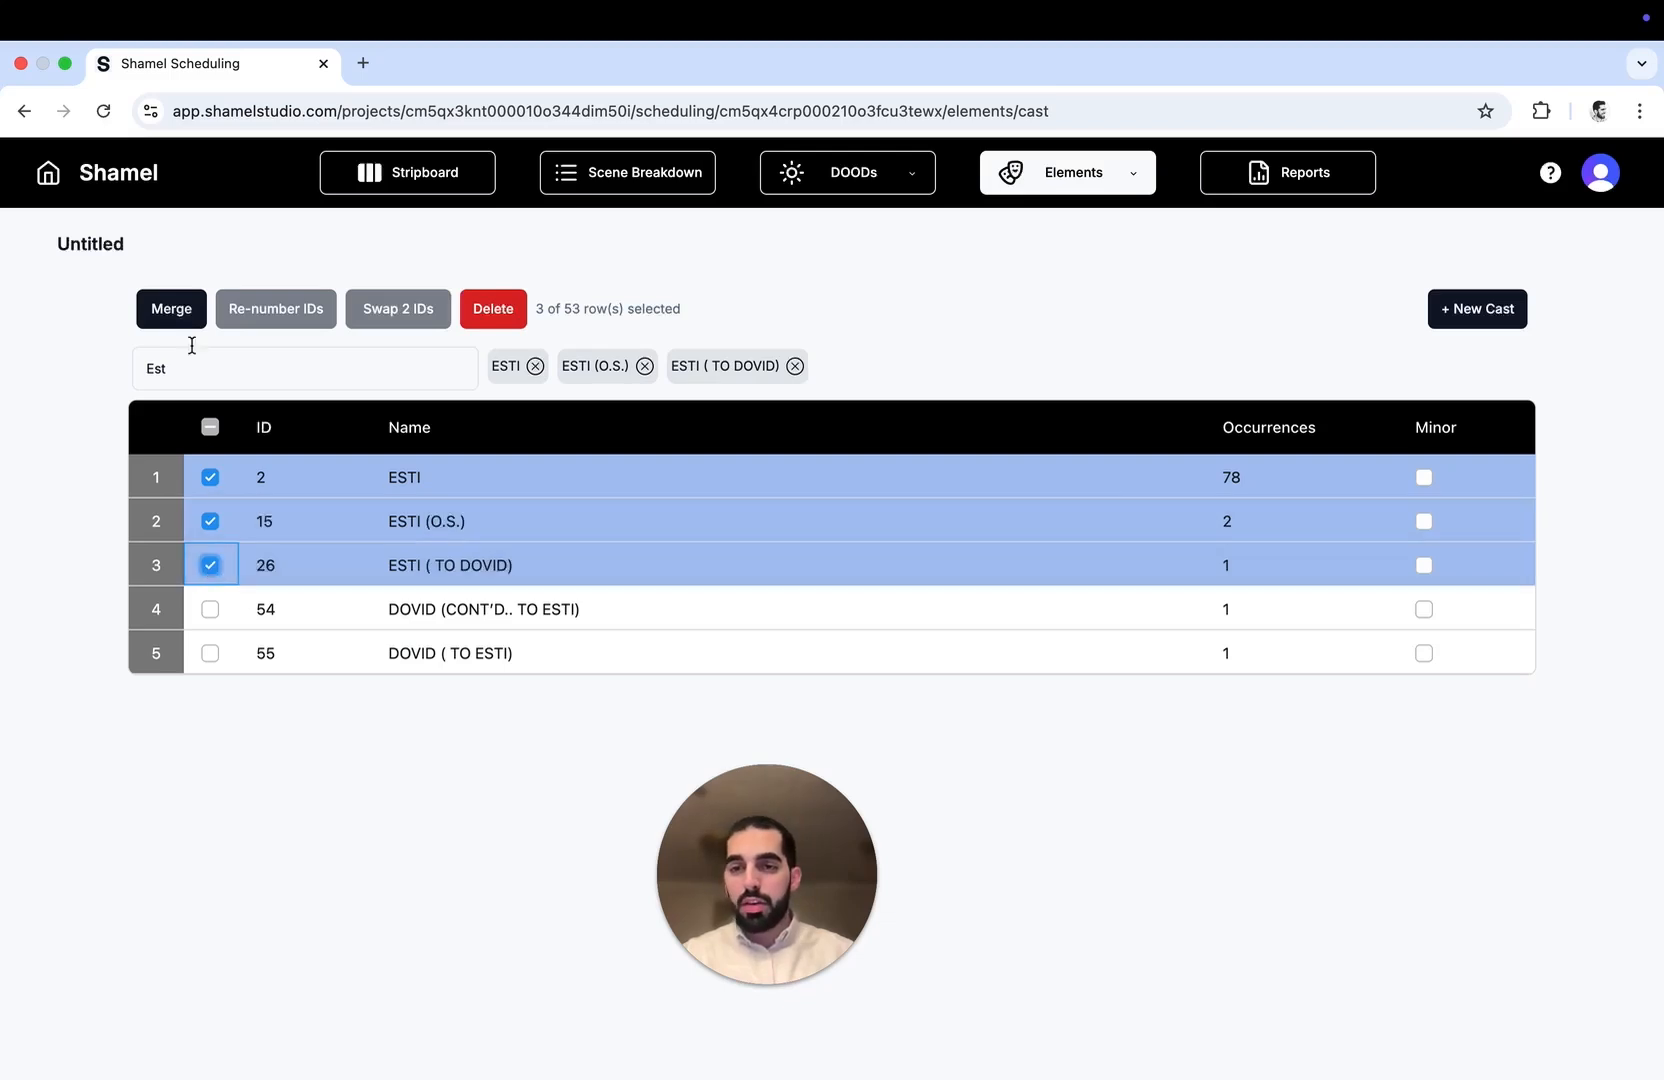
{"action": "left_click", "coordinate": [175, 310]}
{"action": "left_click", "coordinate": [643, 613]}
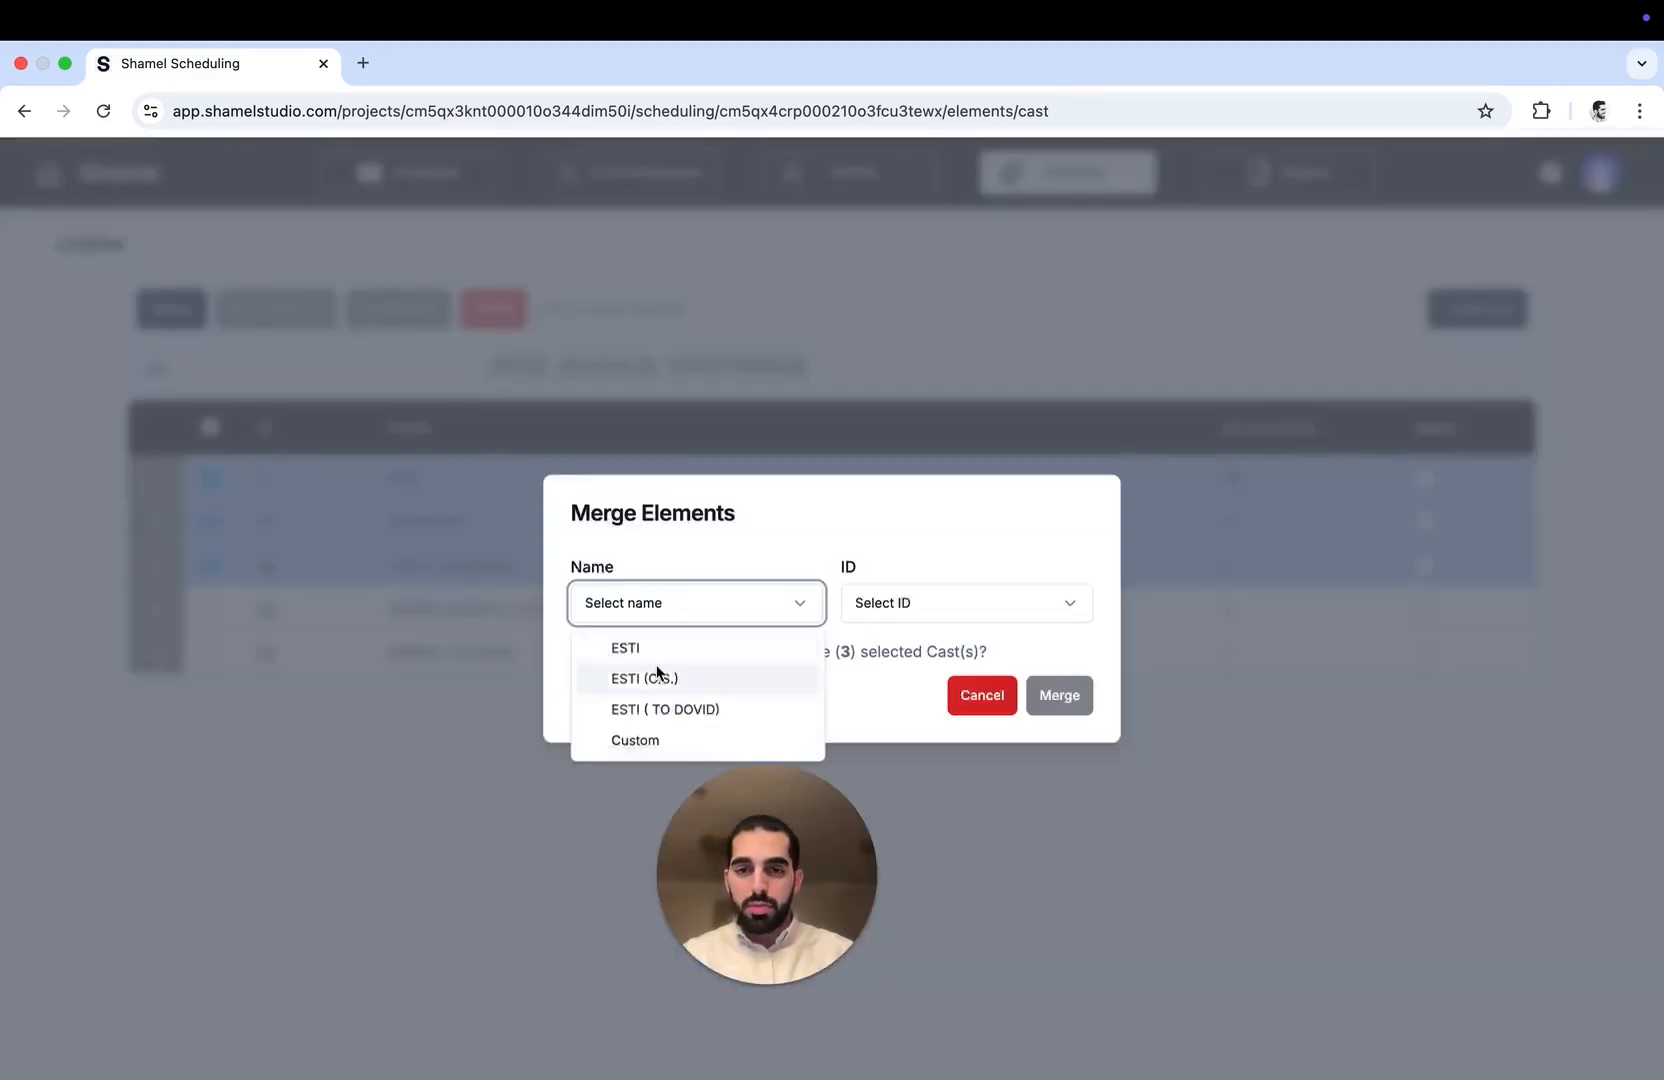
{"action": "left_click", "coordinate": [665, 651]}
{"action": "left_click", "coordinate": [928, 618]}
{"action": "left_click", "coordinate": [930, 654]}
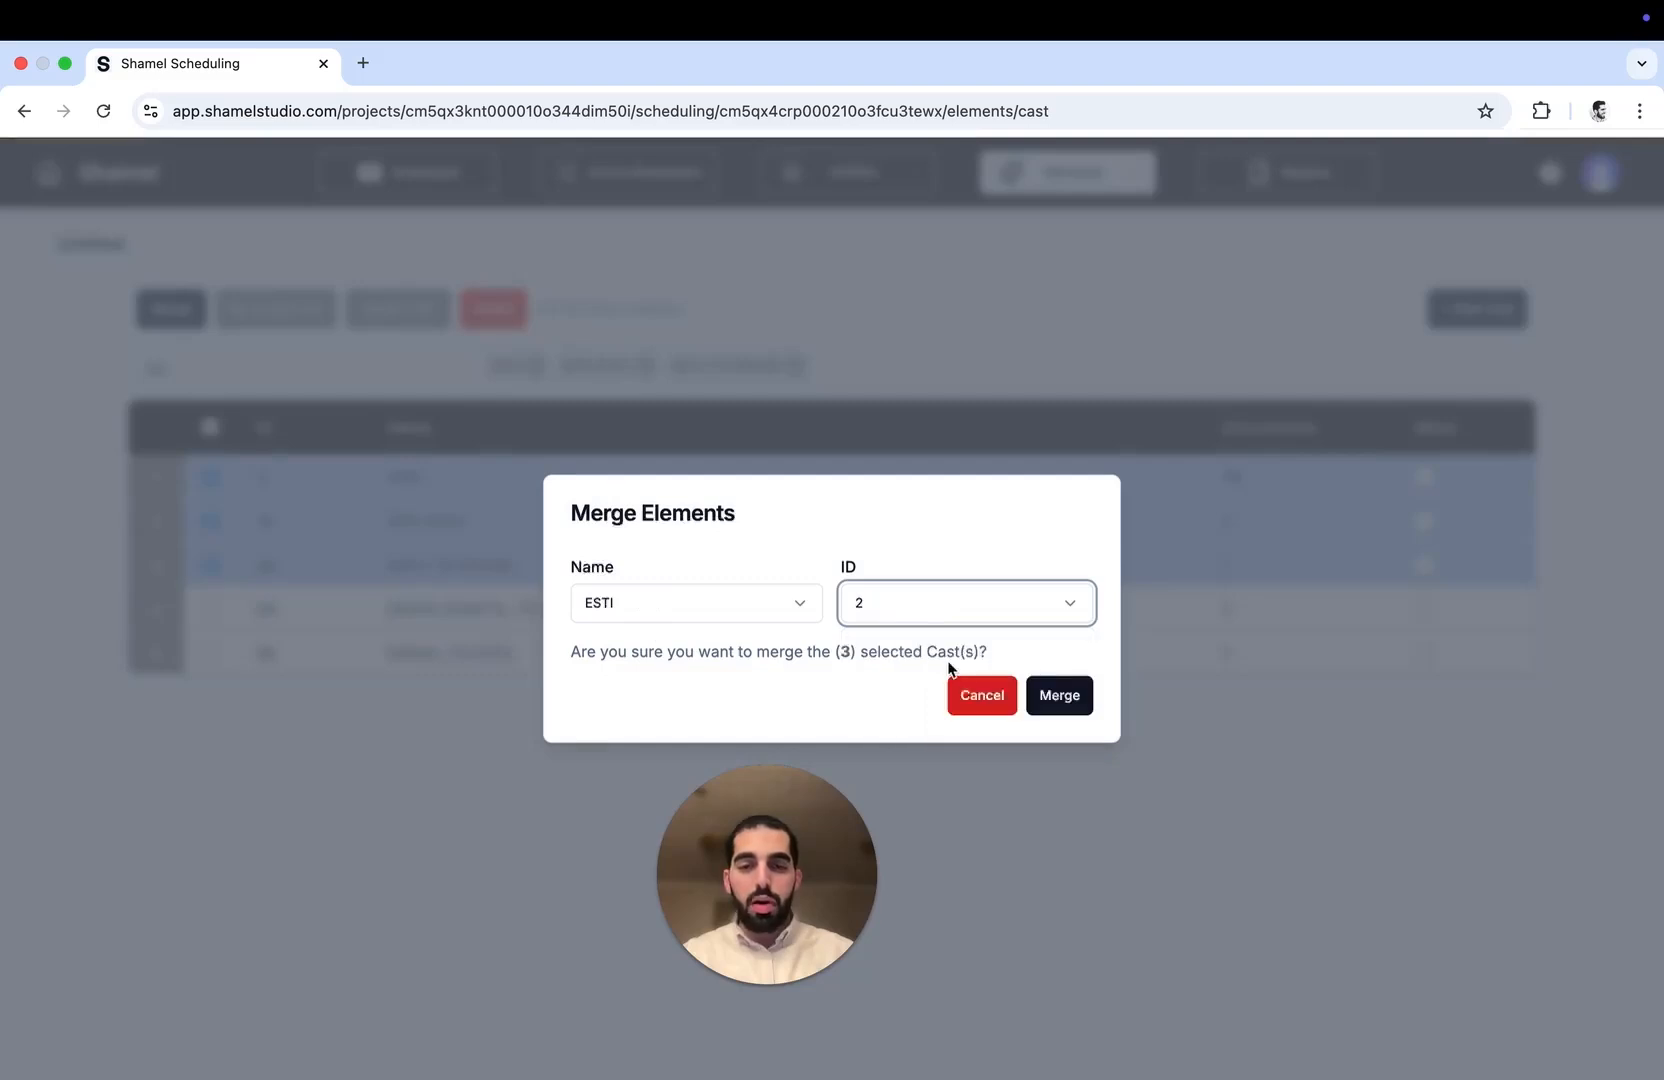
{"action": "left_click", "coordinate": [1068, 695]}
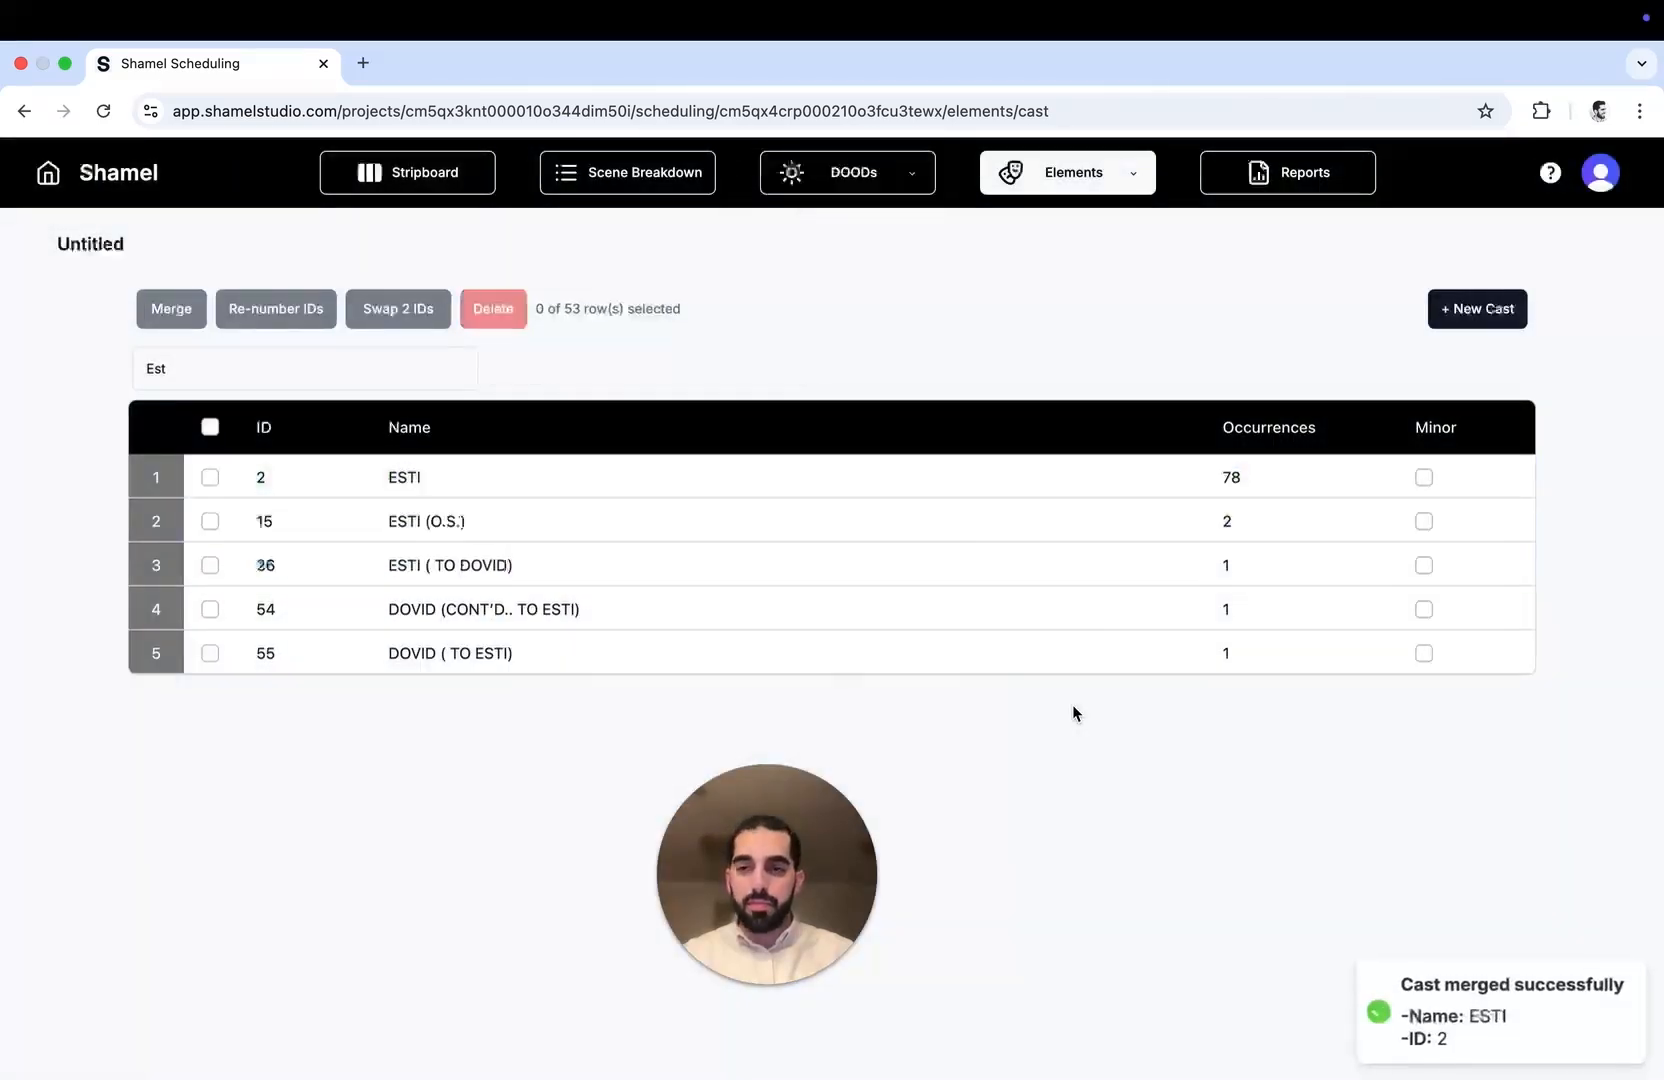
{"action": "left_click_drag", "start_coordinate": [227, 372], "coordinate": [68, 499]}
{"action": "key", "text": "BackSpace"}
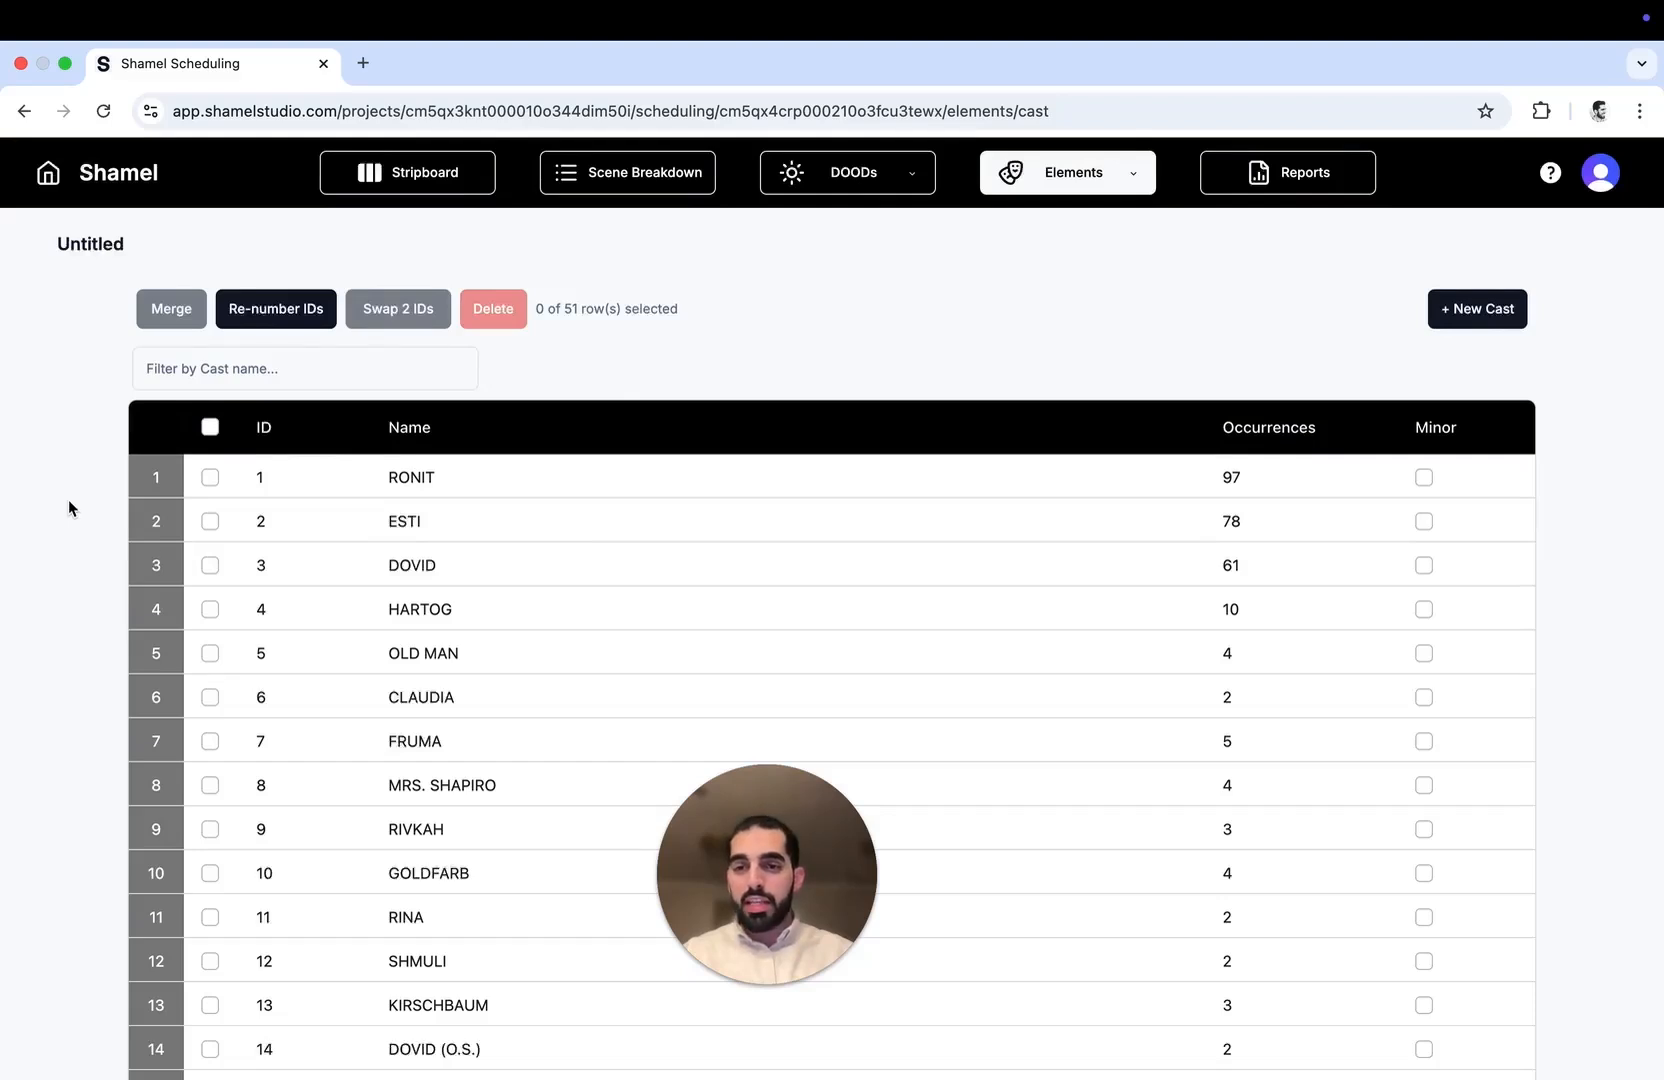
Swap the IDs of DOVID and MRS. SHAPIRO in the cast list
{"action": "left_click", "coordinate": [211, 566]}
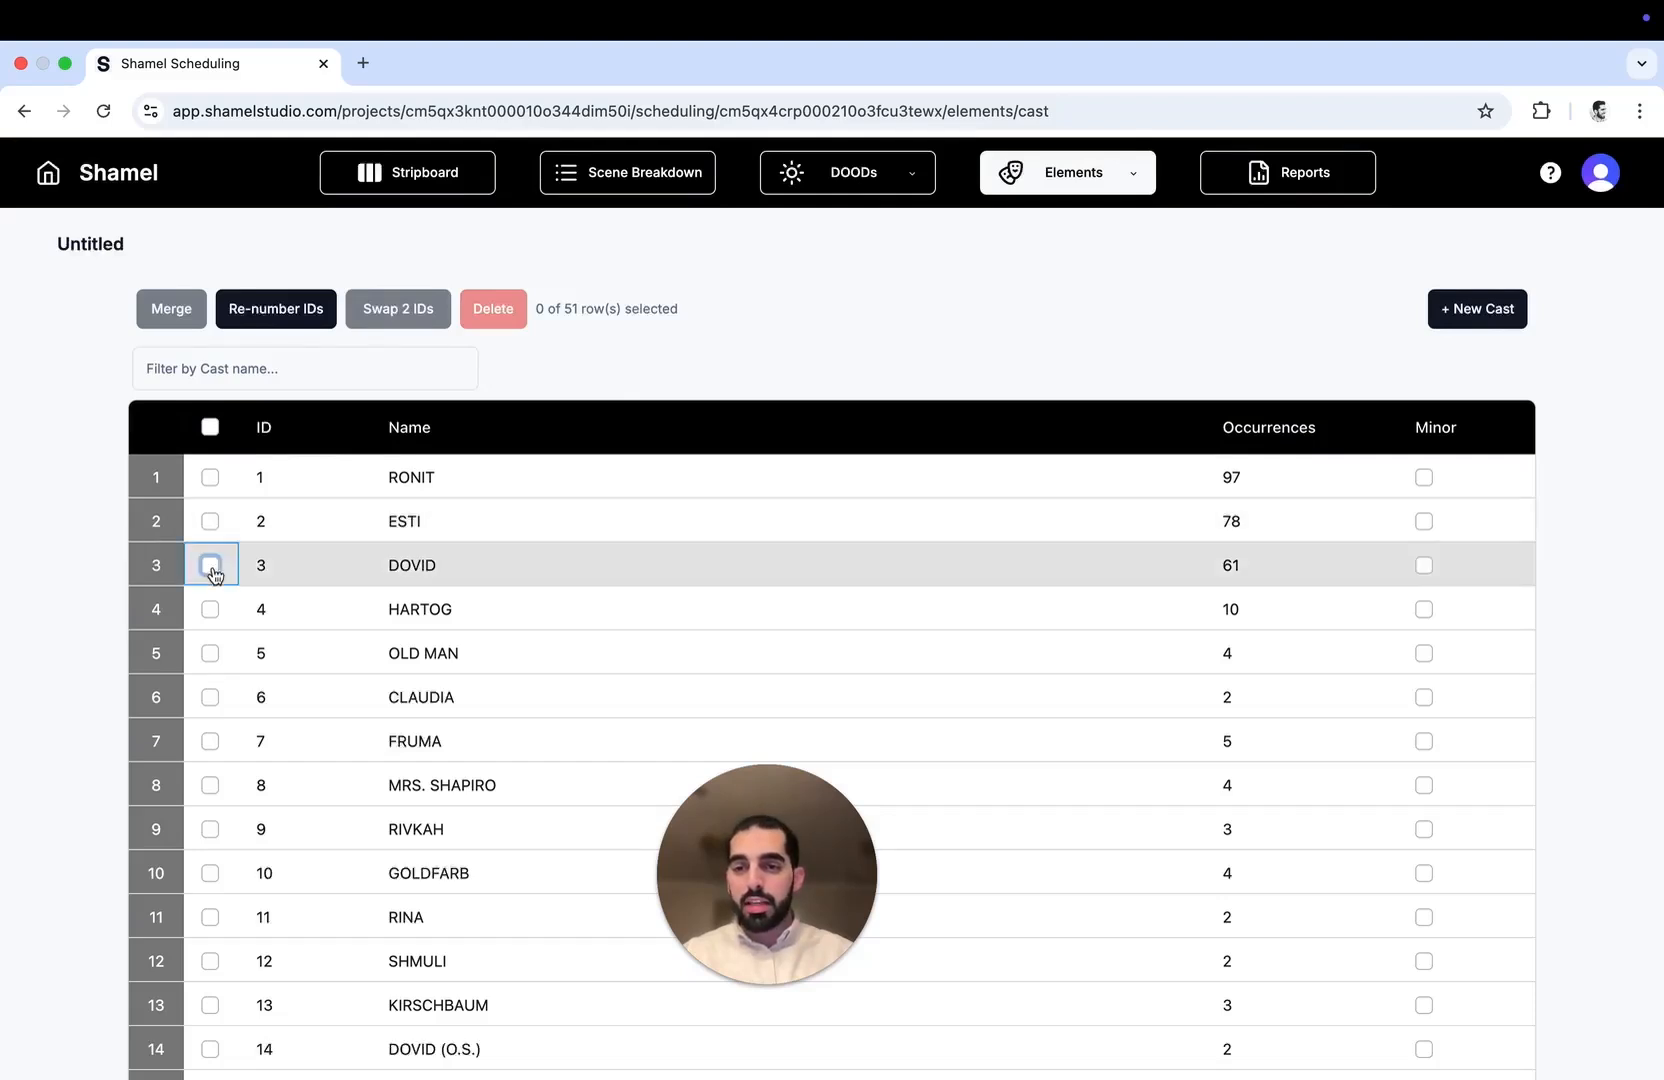
{"action": "left_click", "coordinate": [209, 787]}
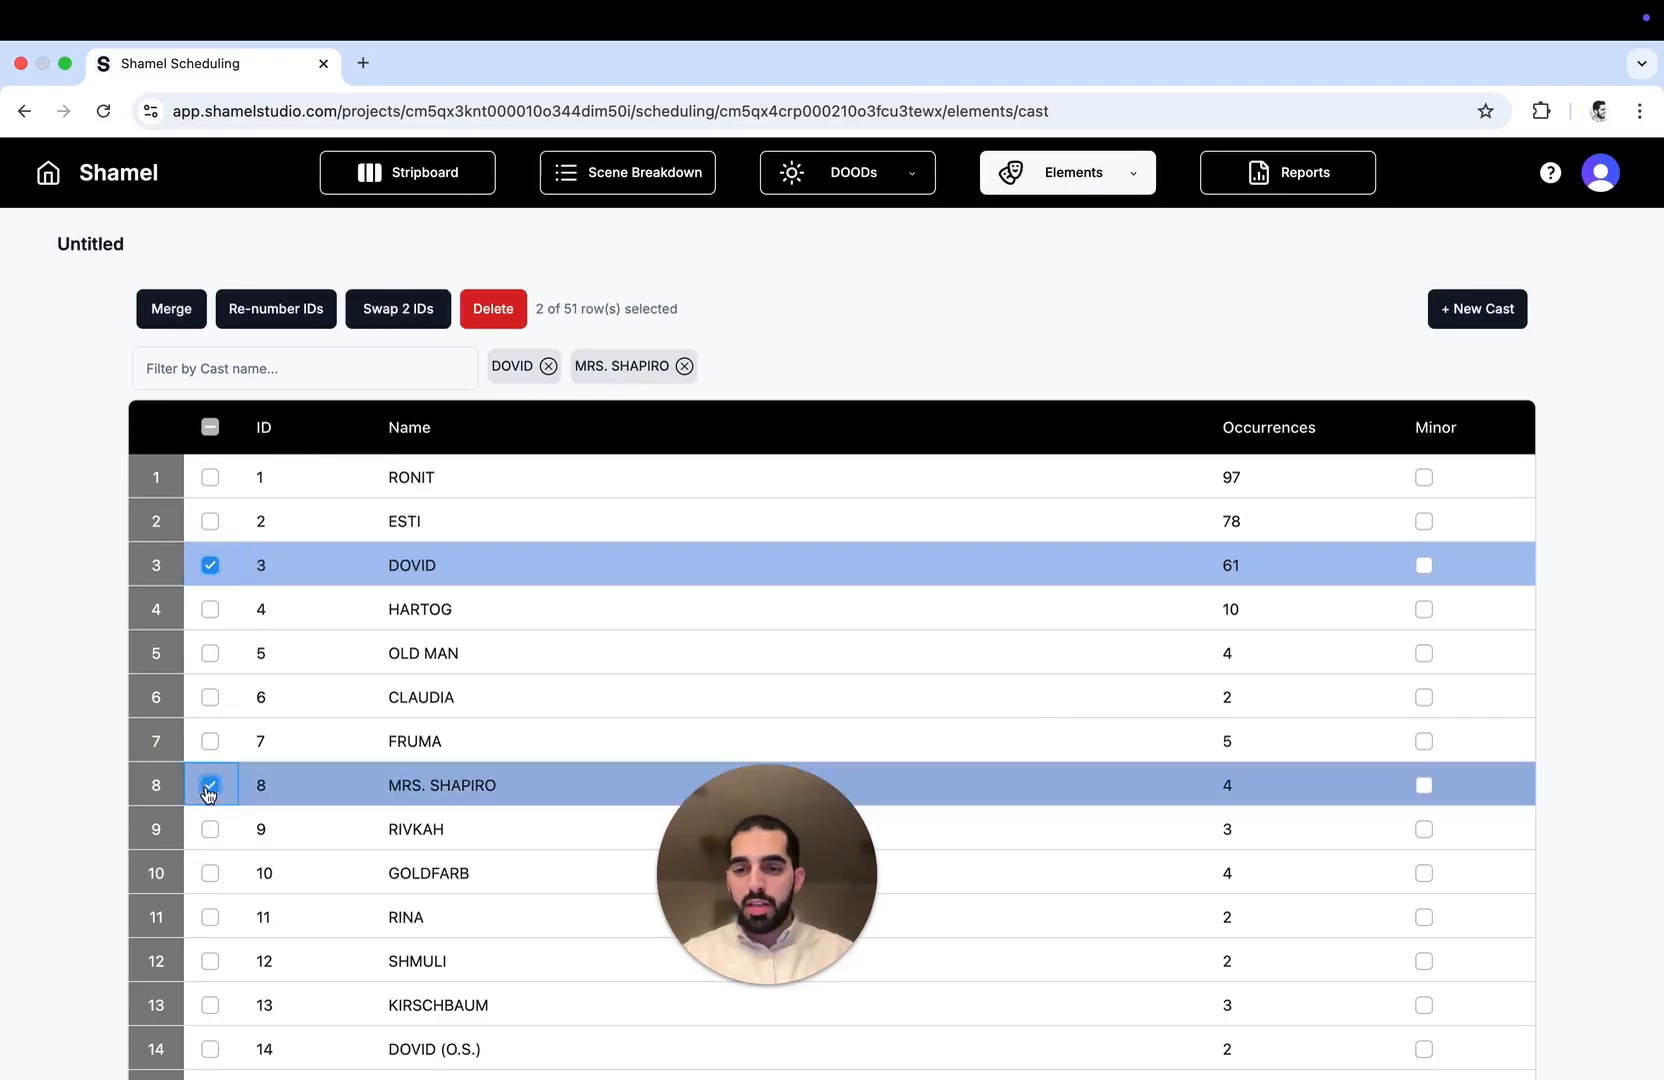
{"action": "left_click", "coordinate": [374, 316]}
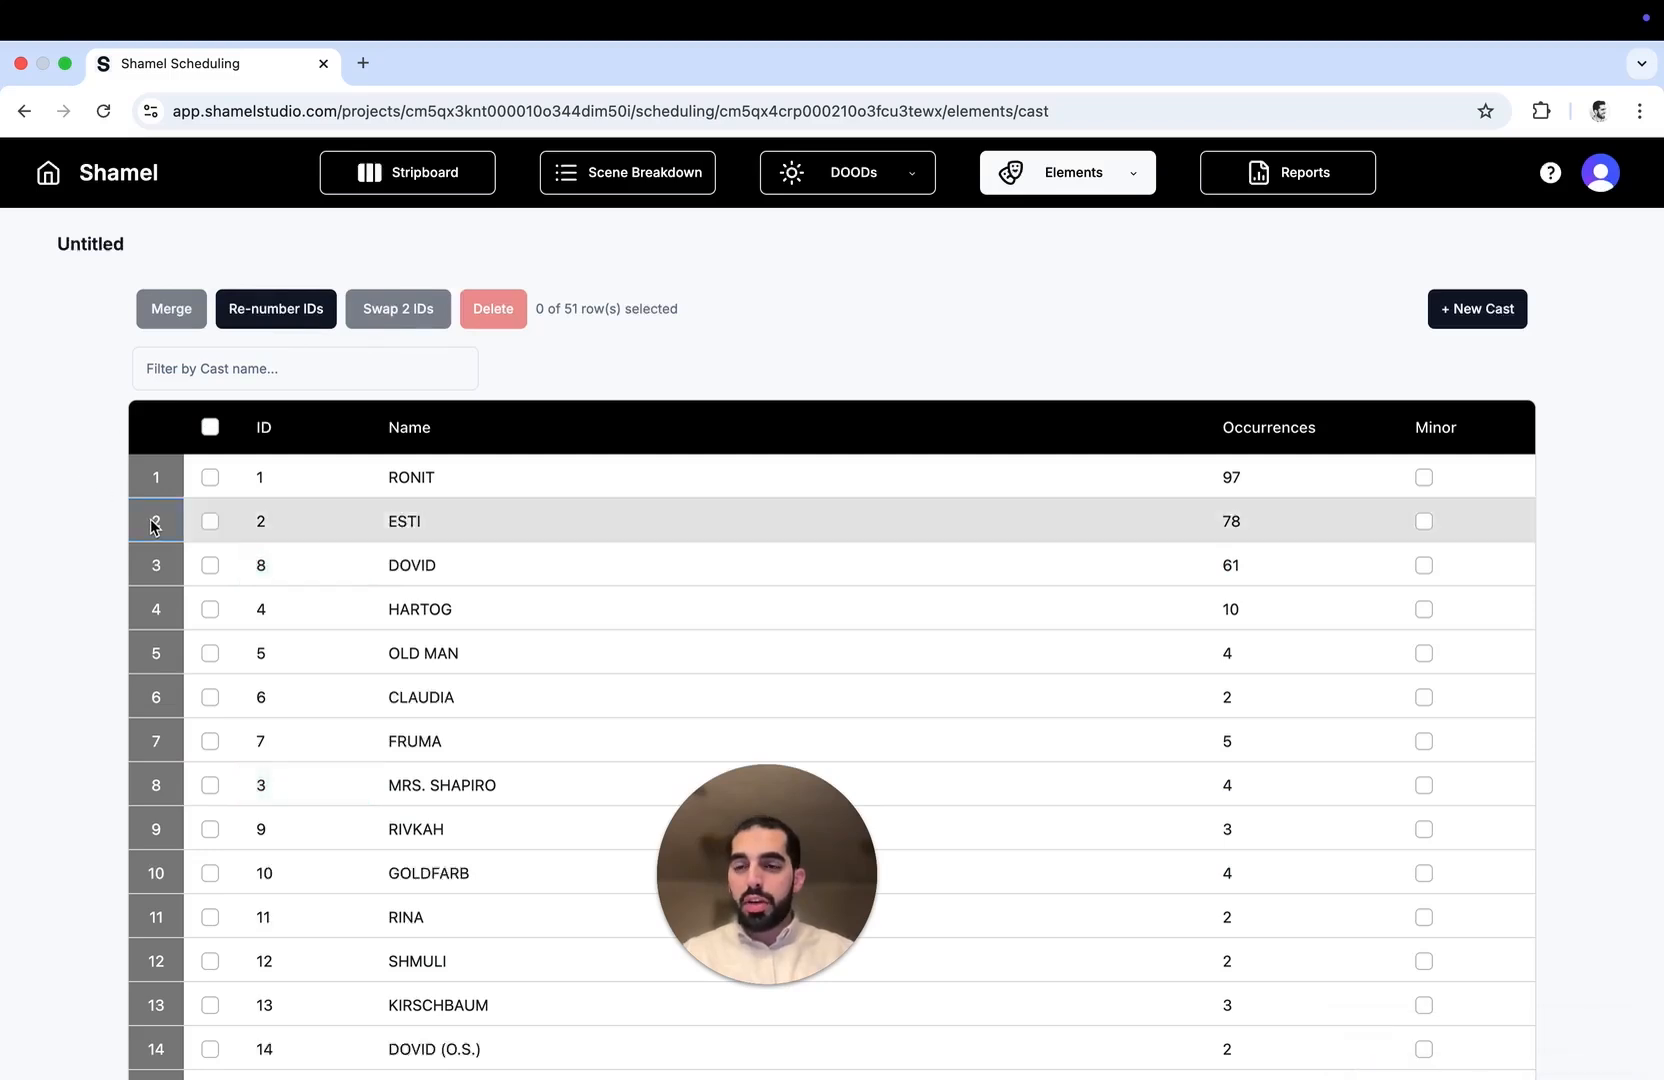
Reorder the cast rows to RONIT, DOVID, CLAUDIA, SHMULI, HARTOG, KIRSCHBAUM, ESTI, RIVKAH, and mark SHMULI as a minor
{"action": "left_click_drag", "start_coordinate": [152, 524], "coordinate": [150, 566]}
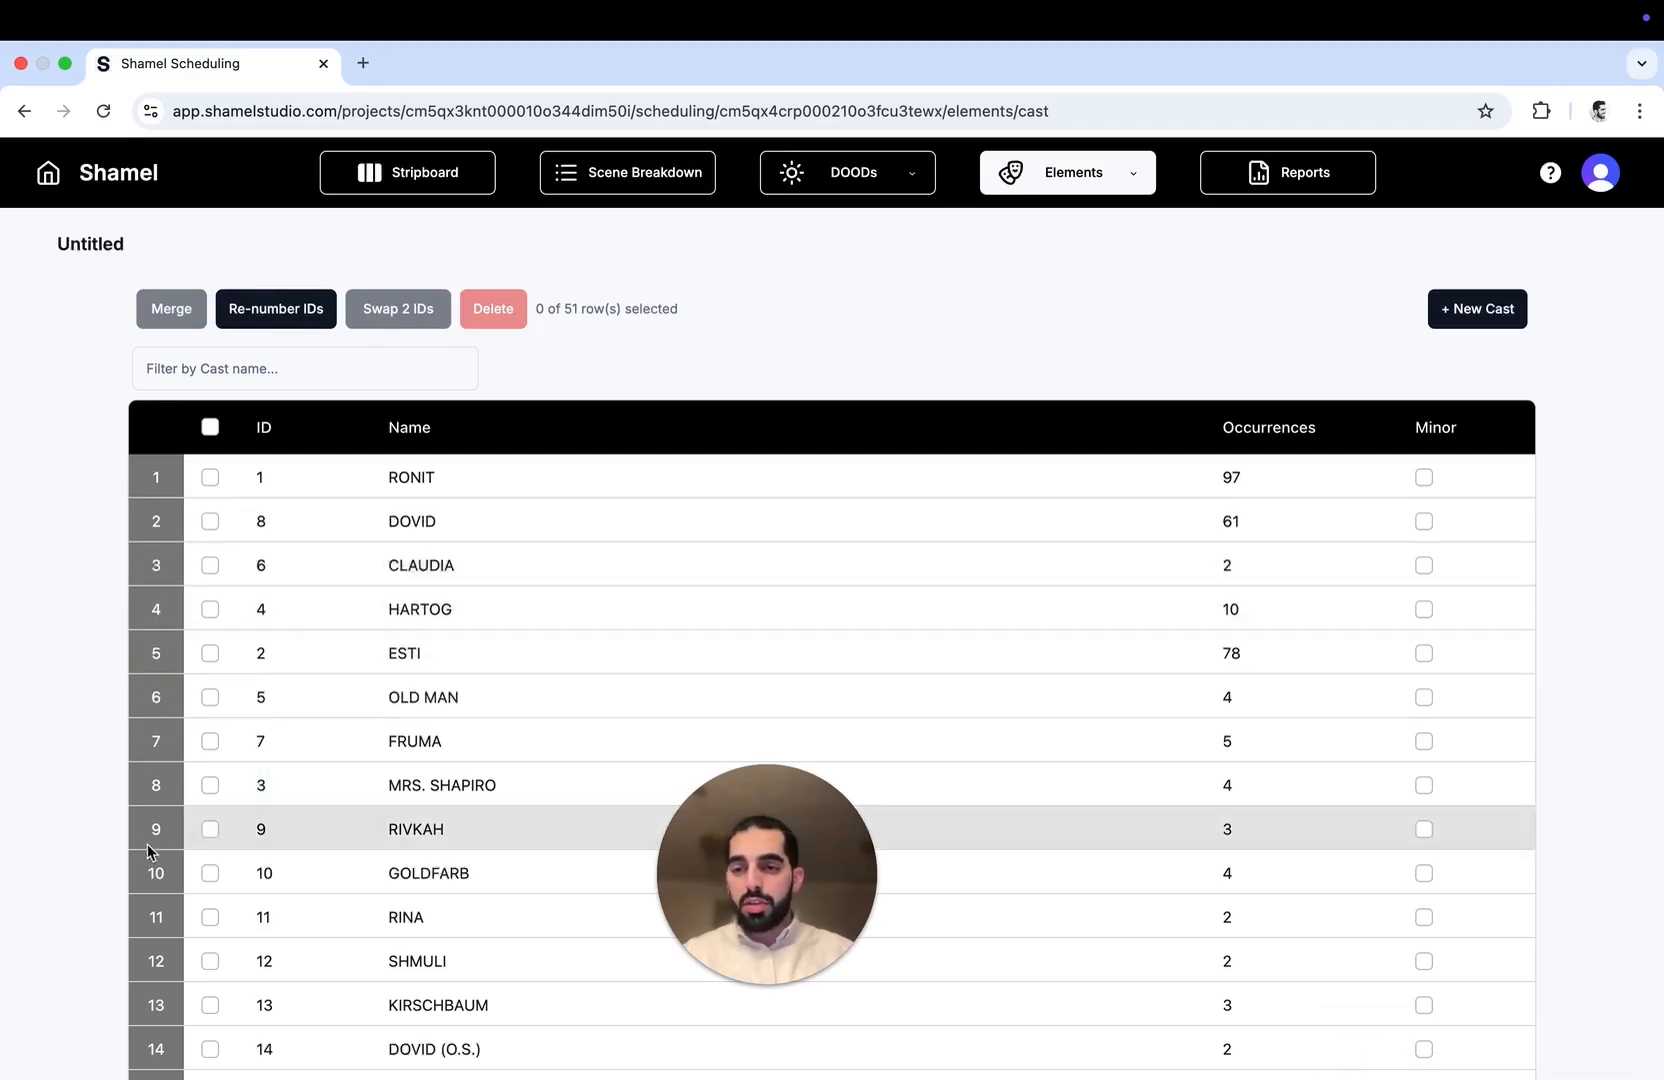
{"action": "left_click_drag", "start_coordinate": [147, 844], "coordinate": [143, 697]}
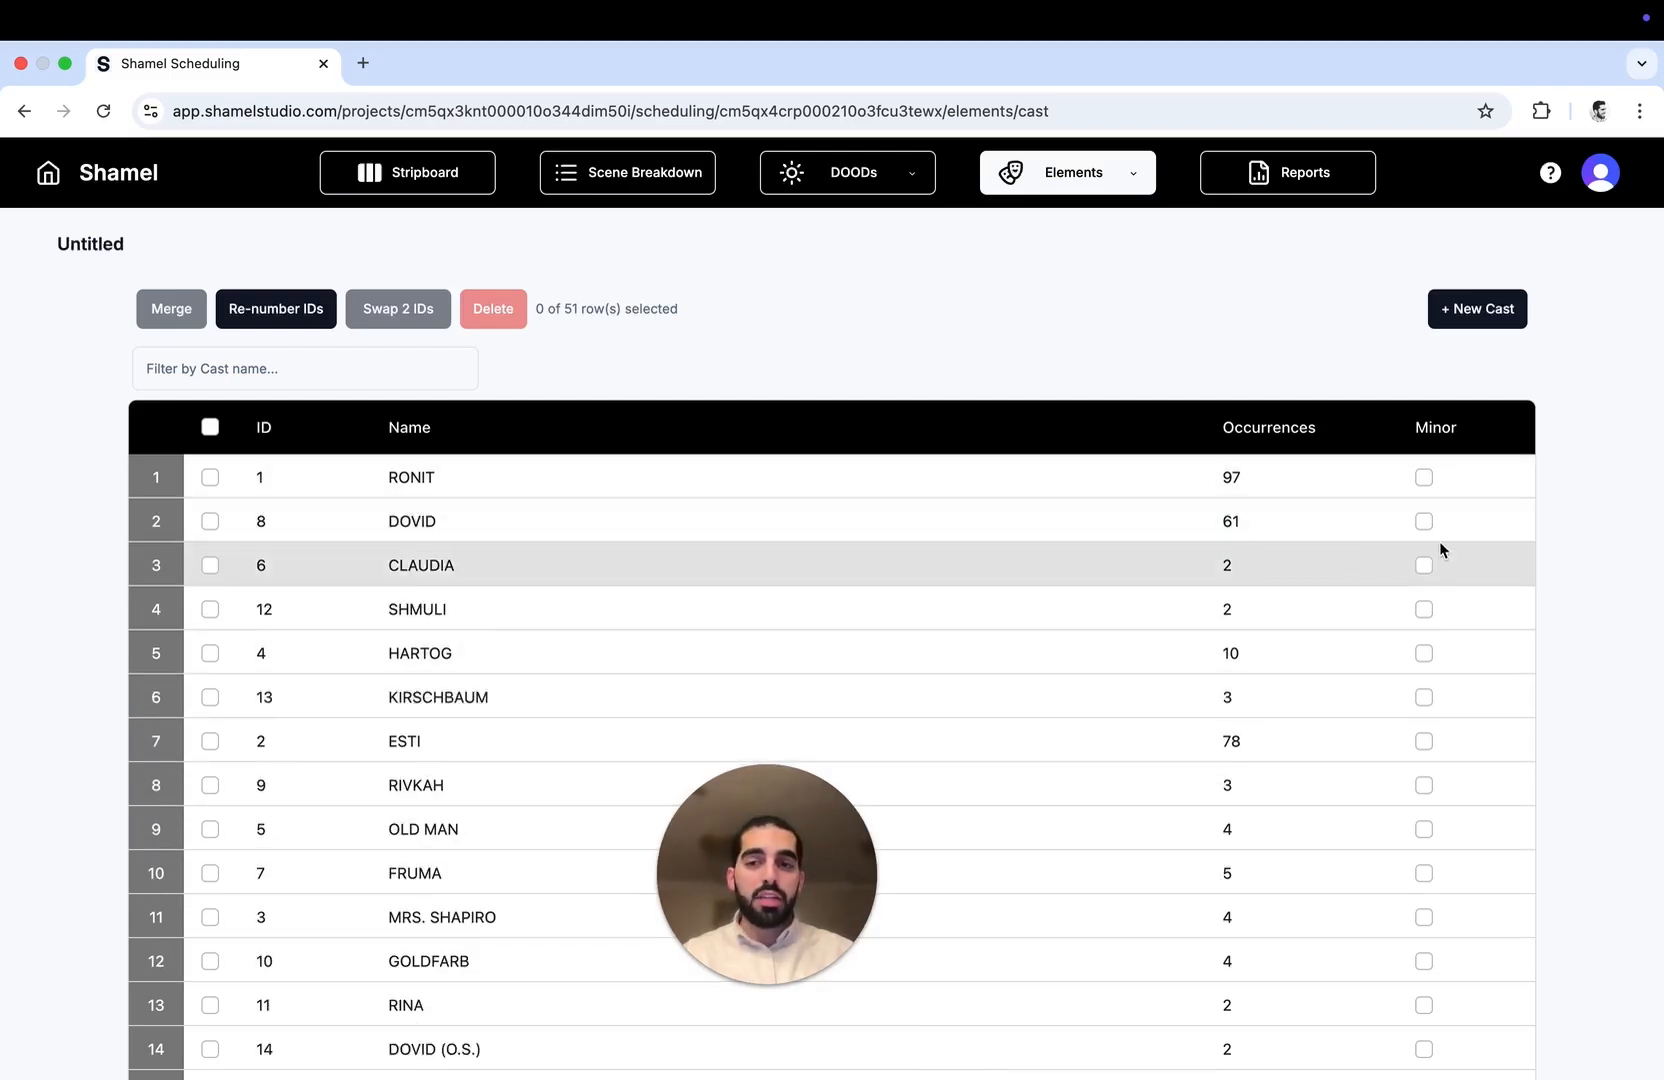
{"action": "left_click", "coordinate": [1424, 609]}
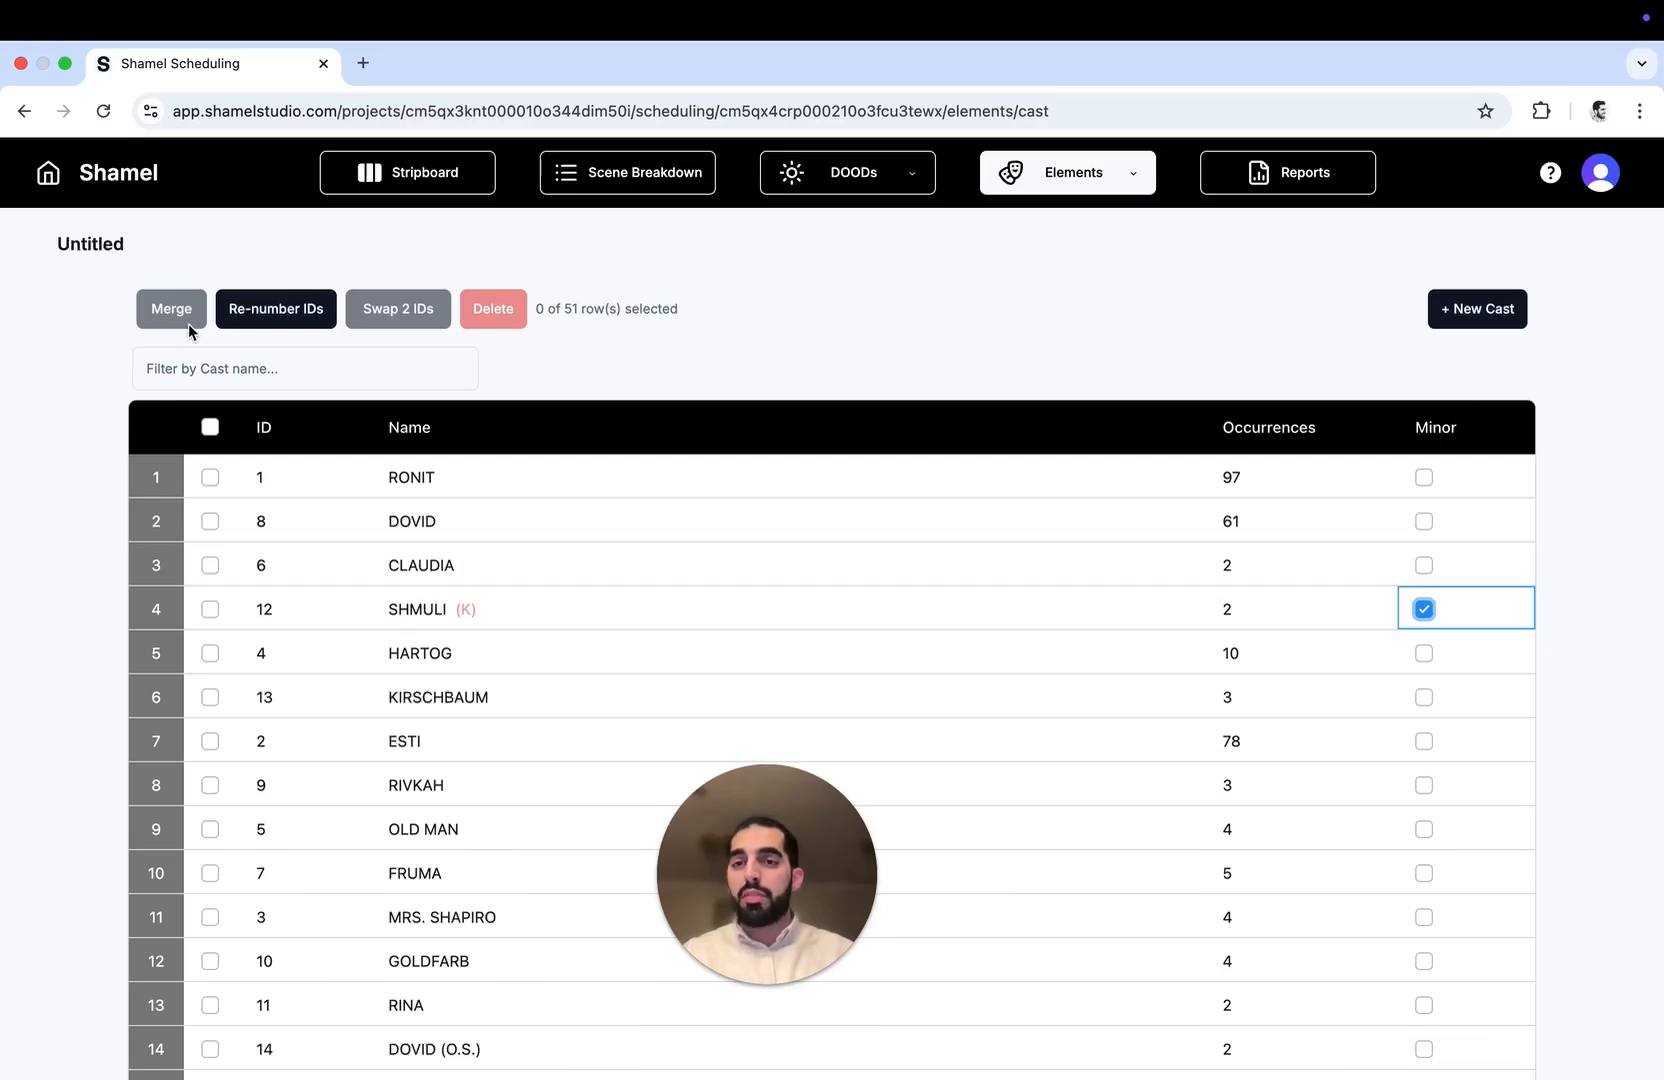
Re-number all cast IDs based on the order of the rows in the table
{"action": "left_click", "coordinate": [259, 320]}
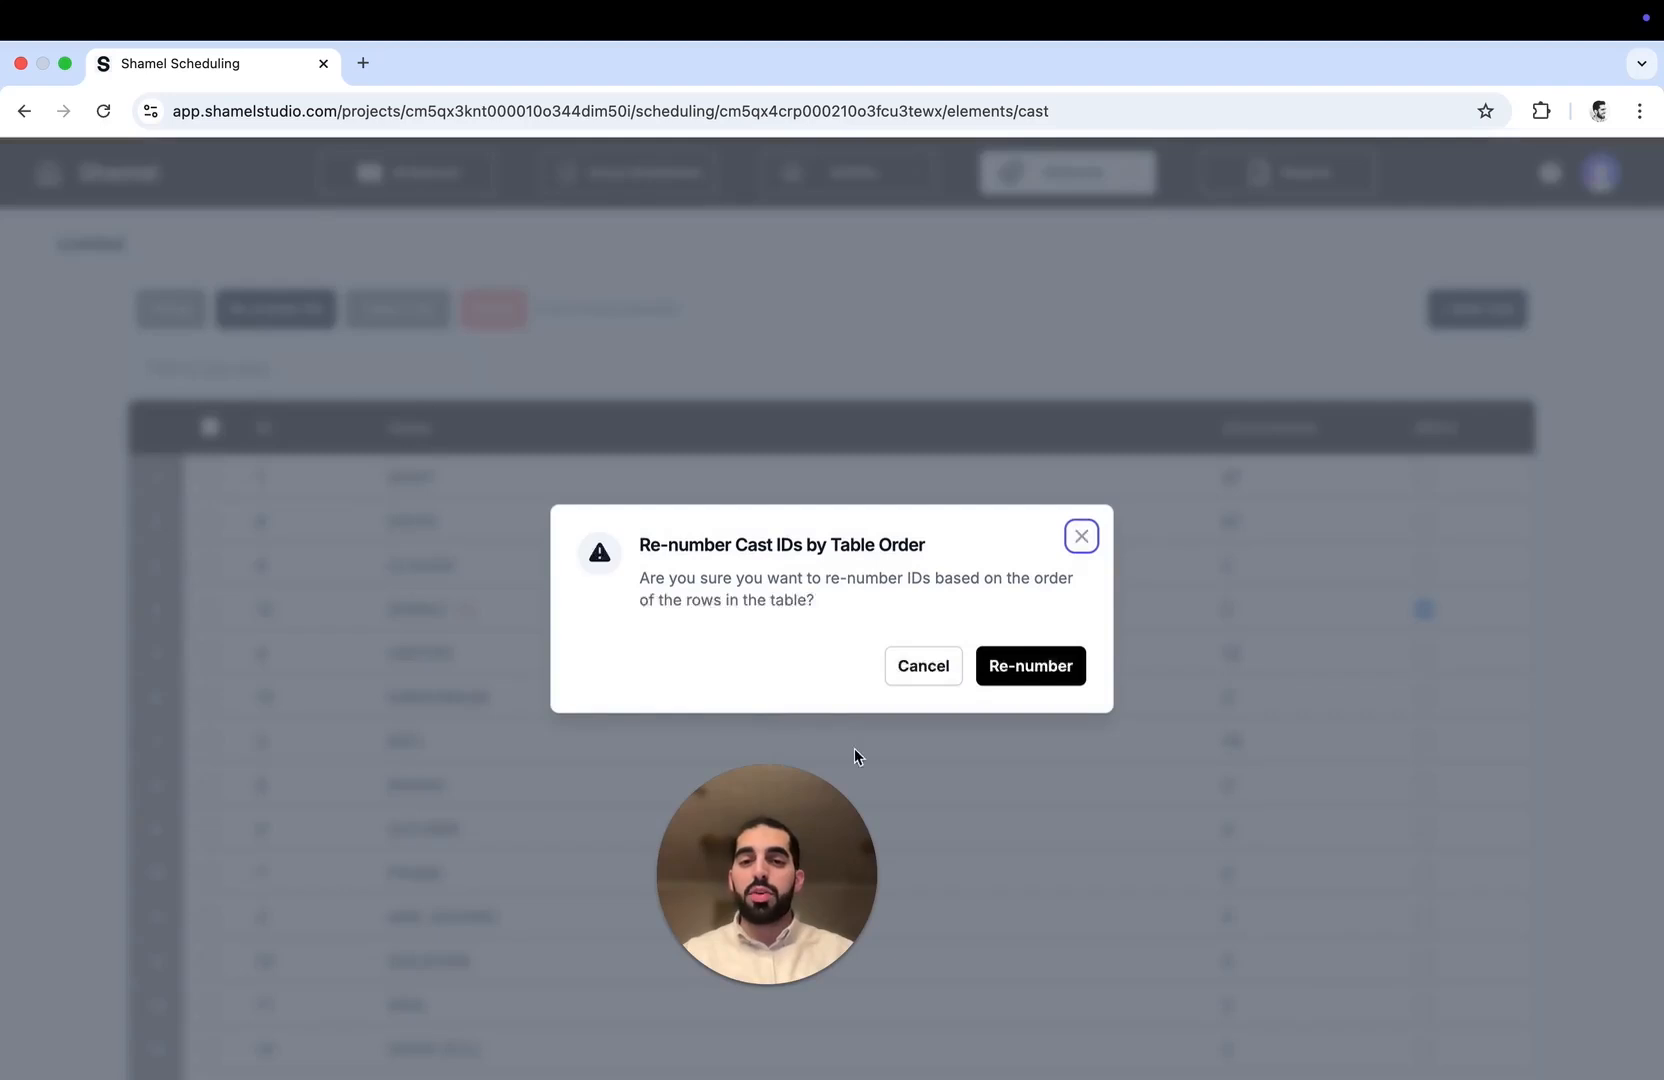
{"action": "left_click", "coordinate": [1052, 668]}
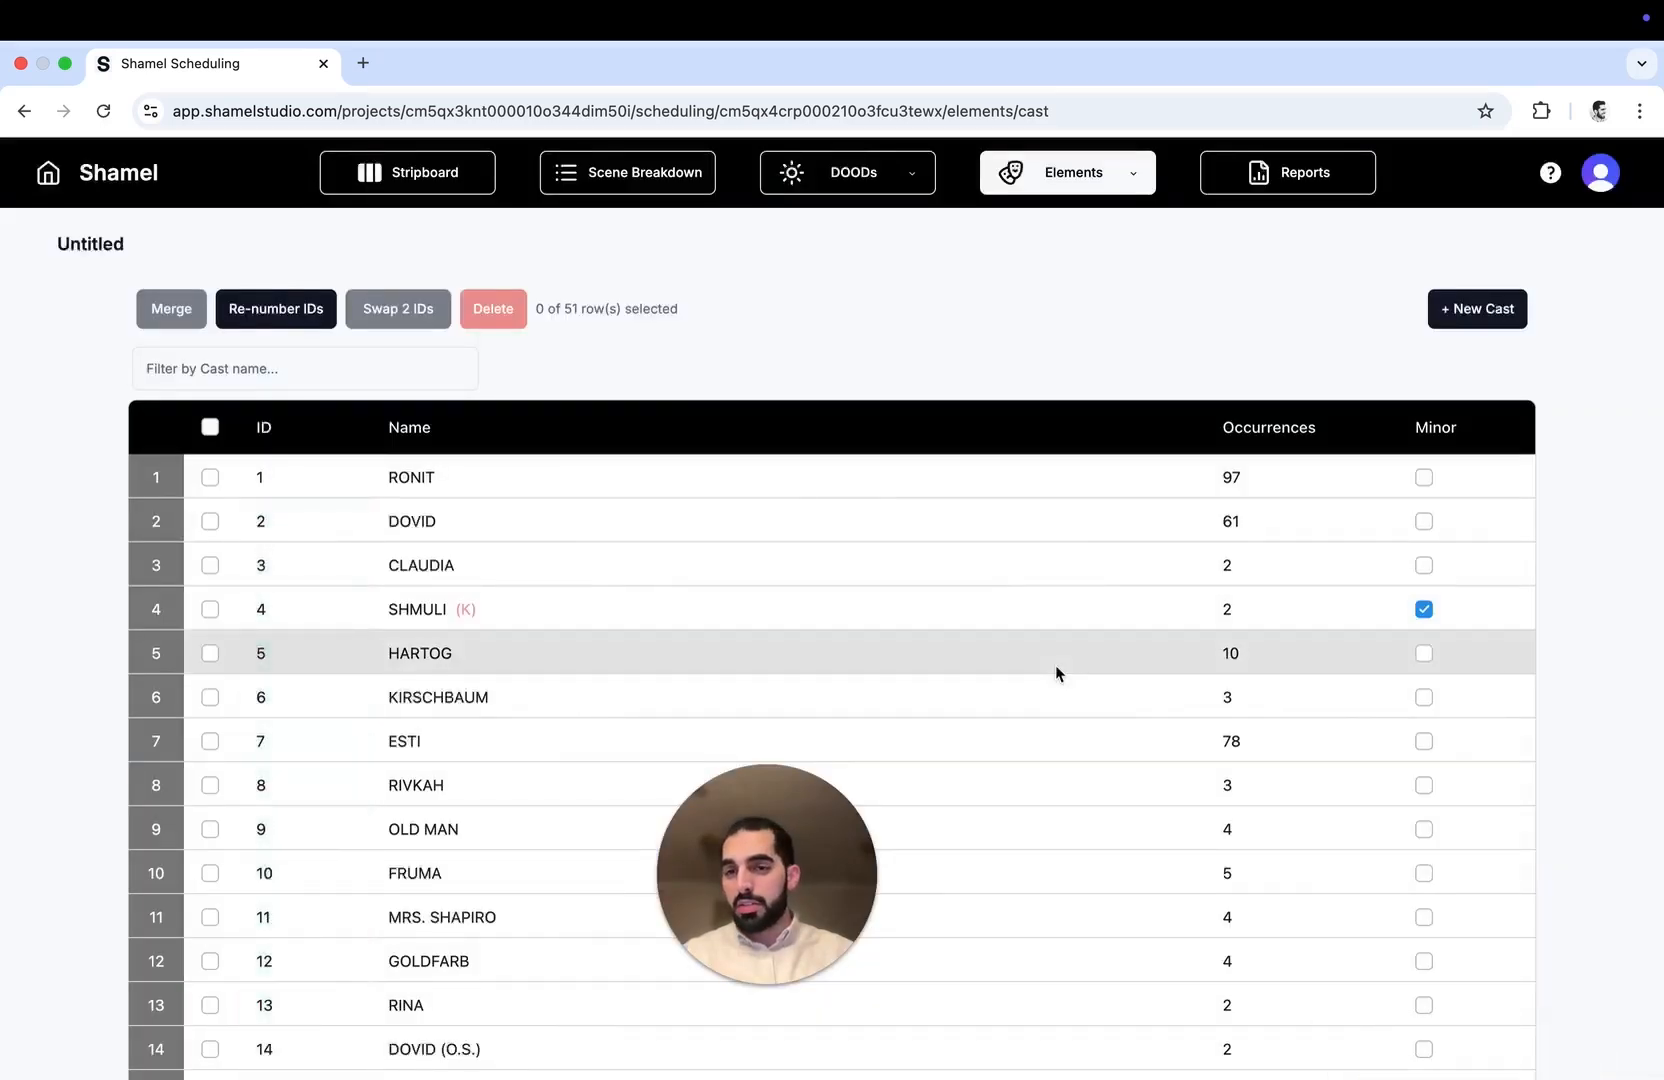
Create a new cast entry named Jack, marked as a minor, with an auto-selected ID
{"action": "left_click", "coordinate": [1478, 312]}
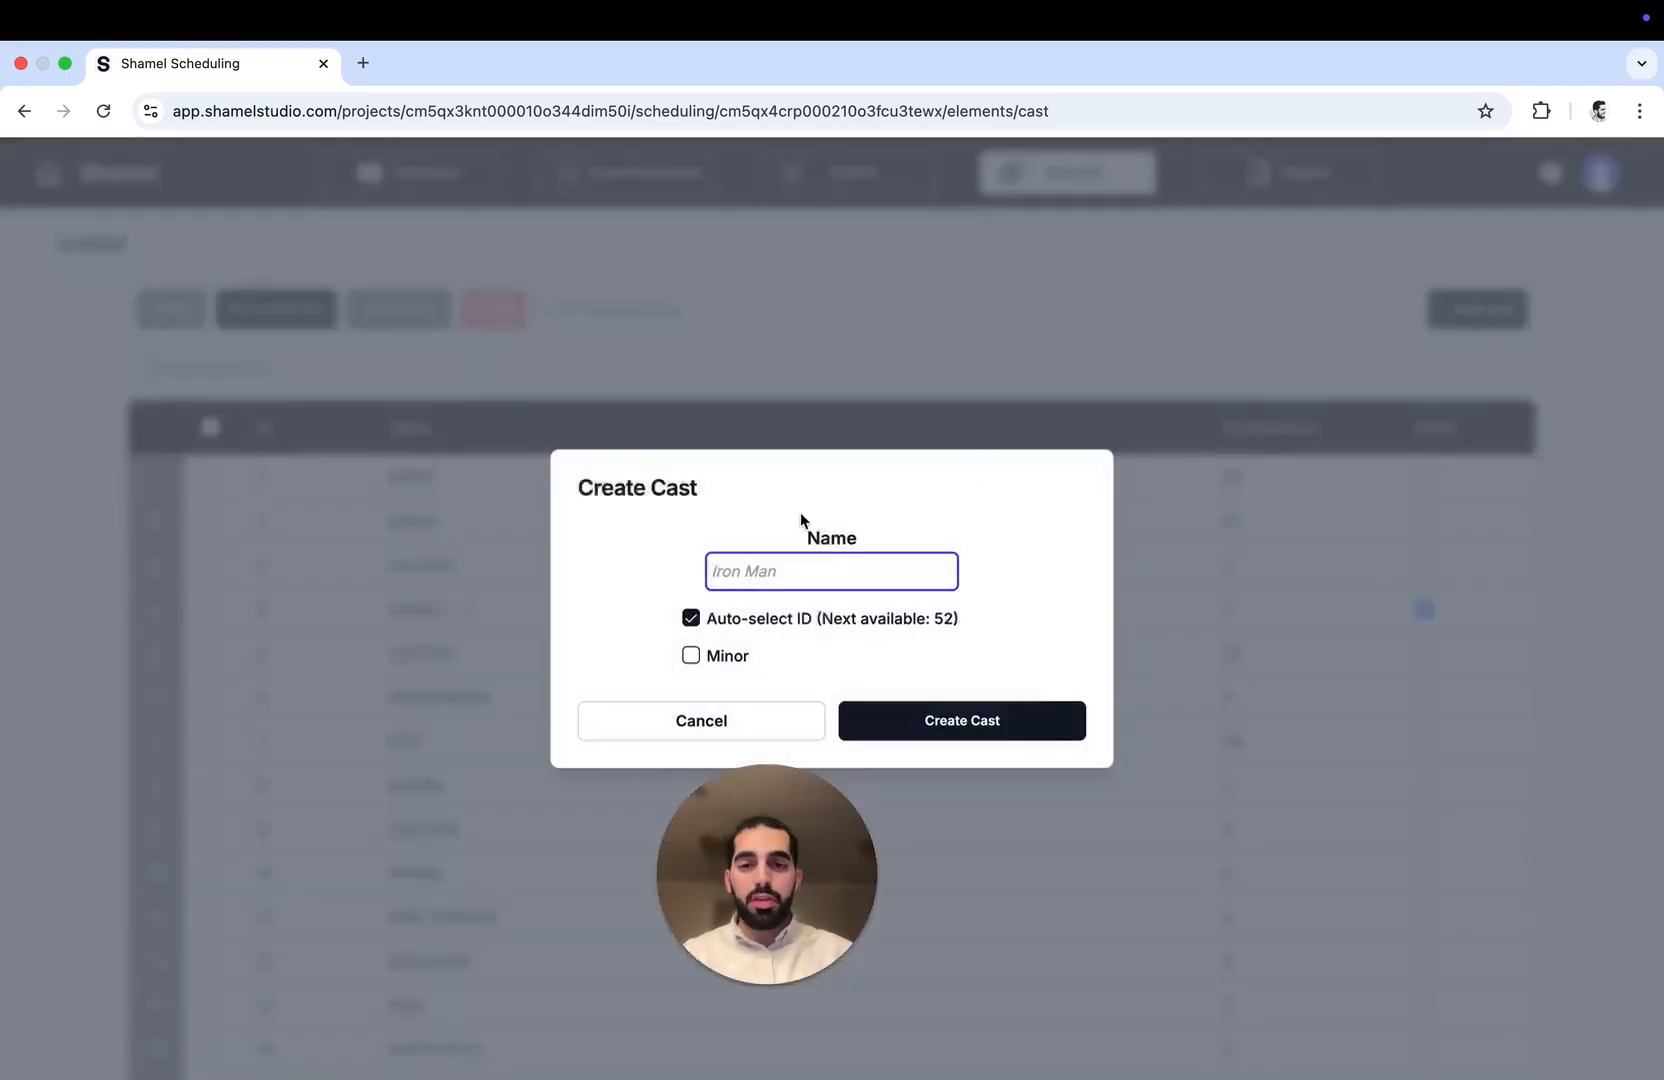
{"action": "type", "text": "Jack"}
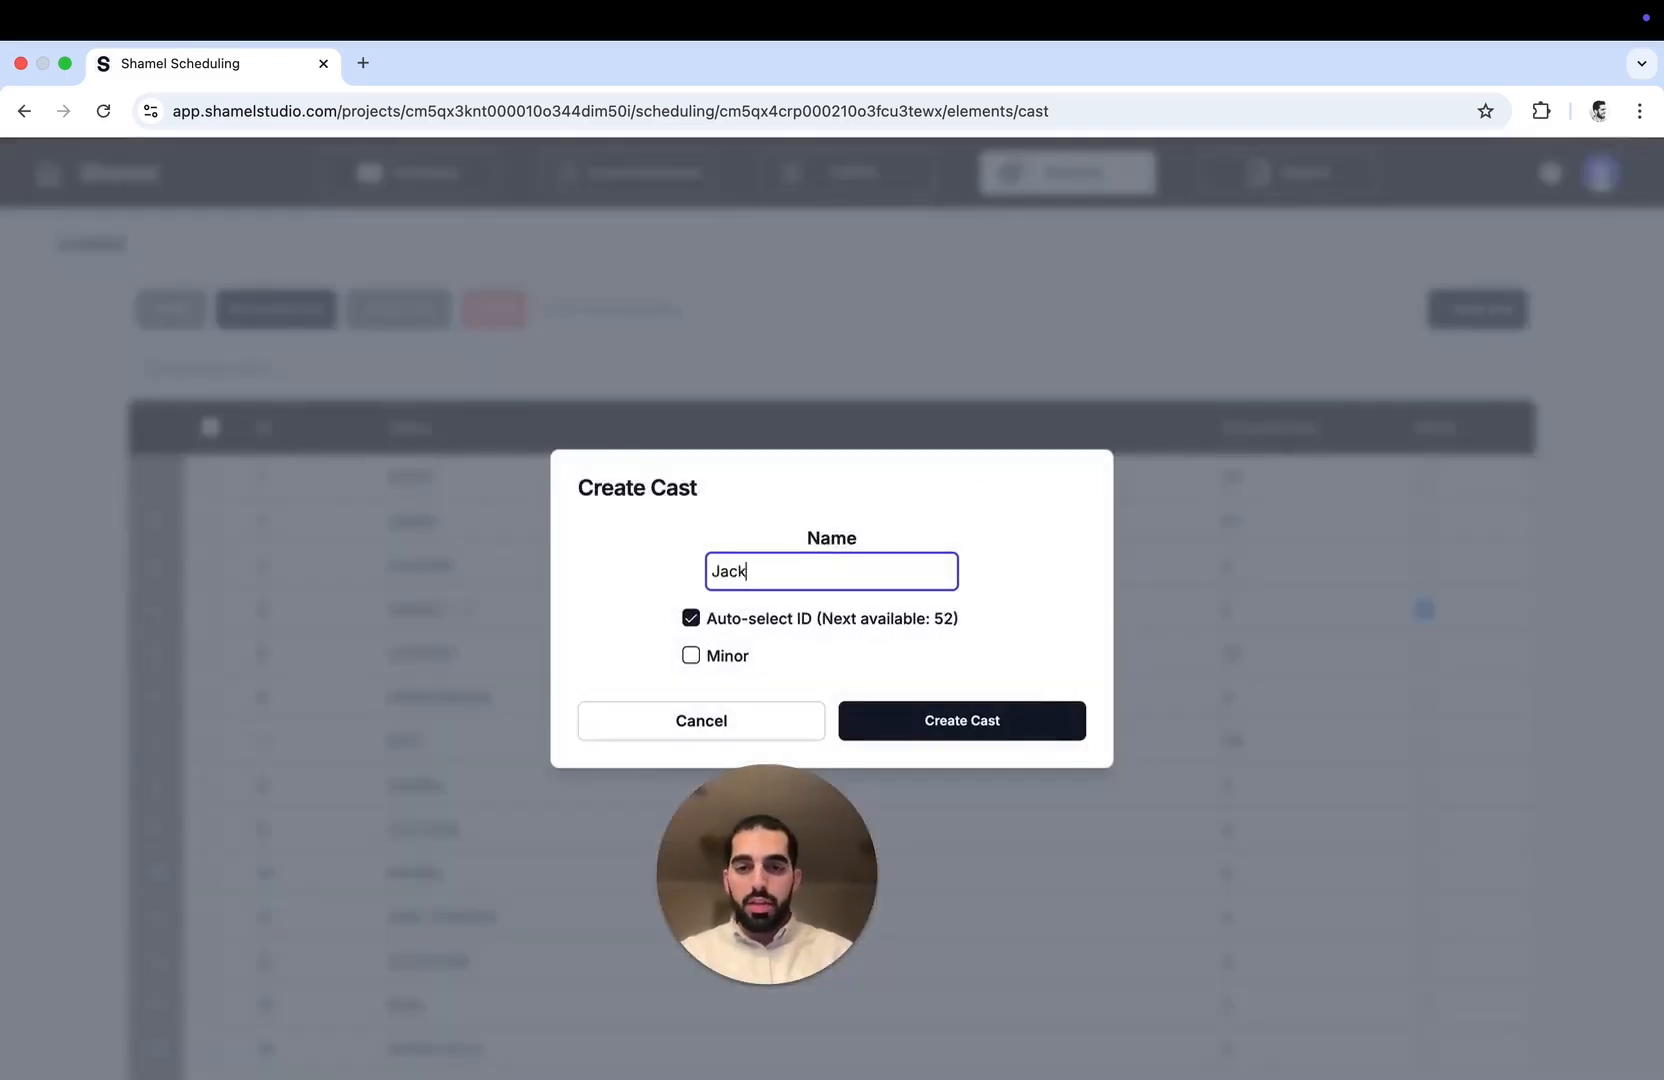
{"action": "left_click", "coordinate": [754, 662]}
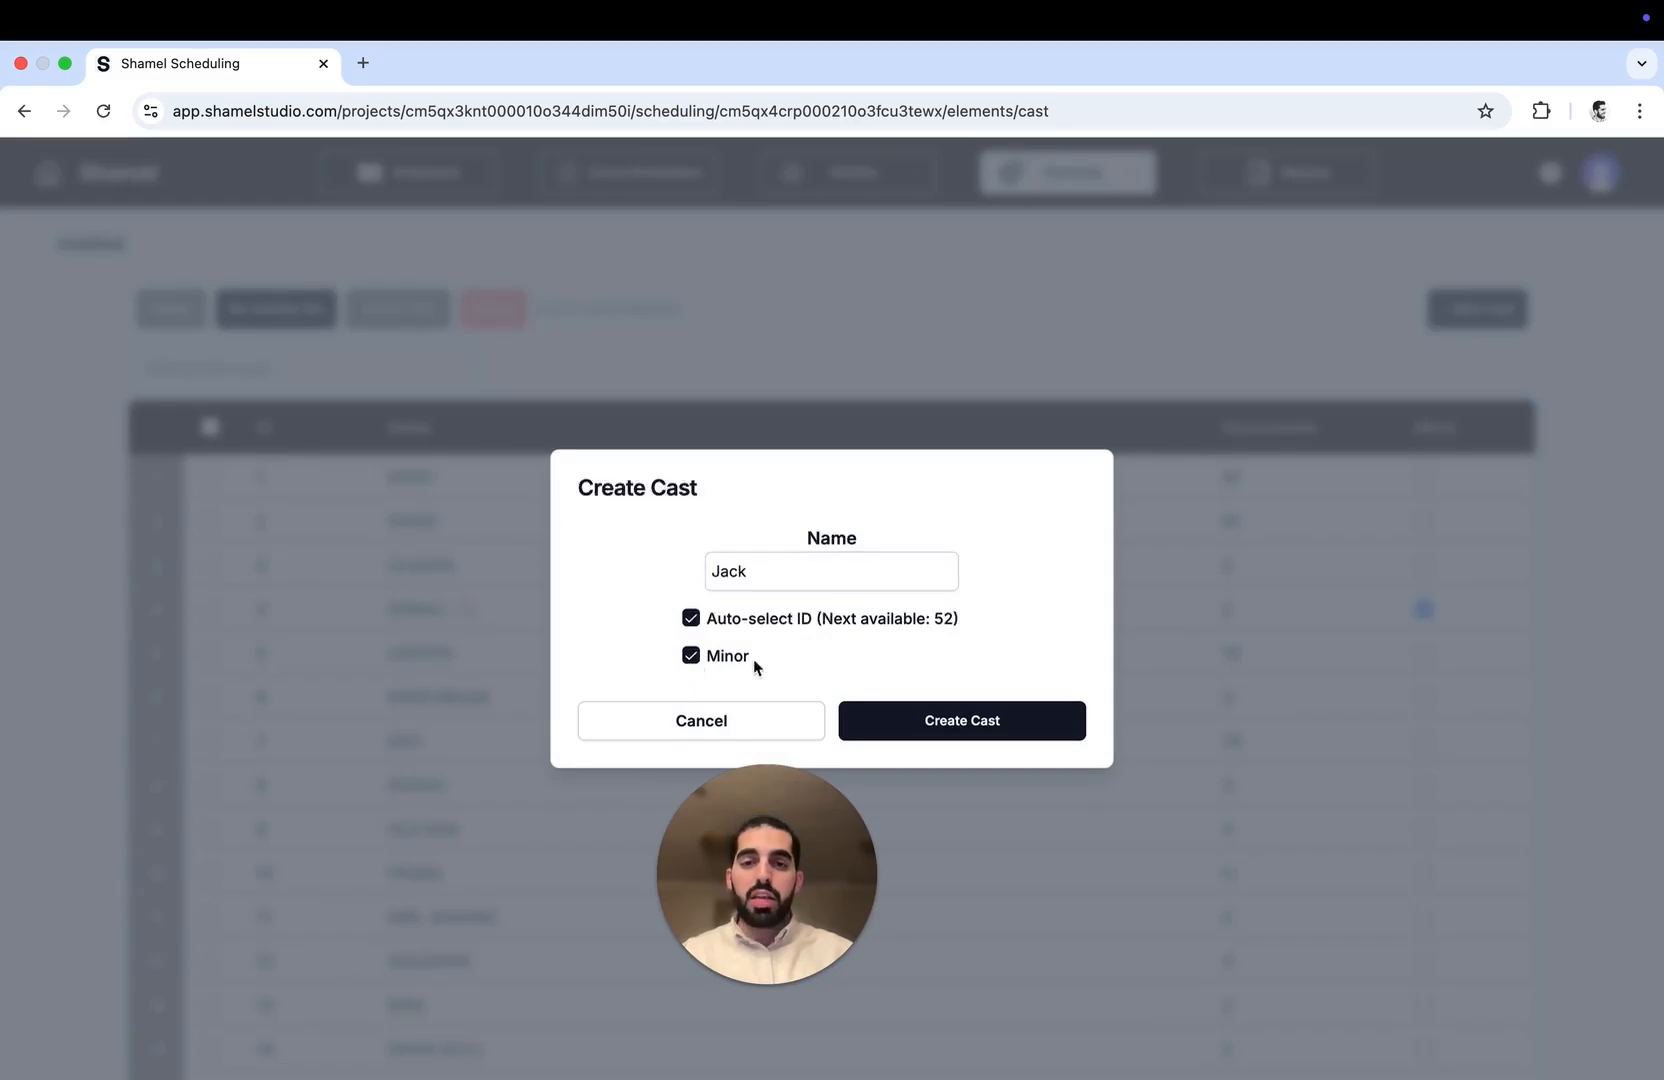
{"action": "left_click", "coordinate": [982, 725]}
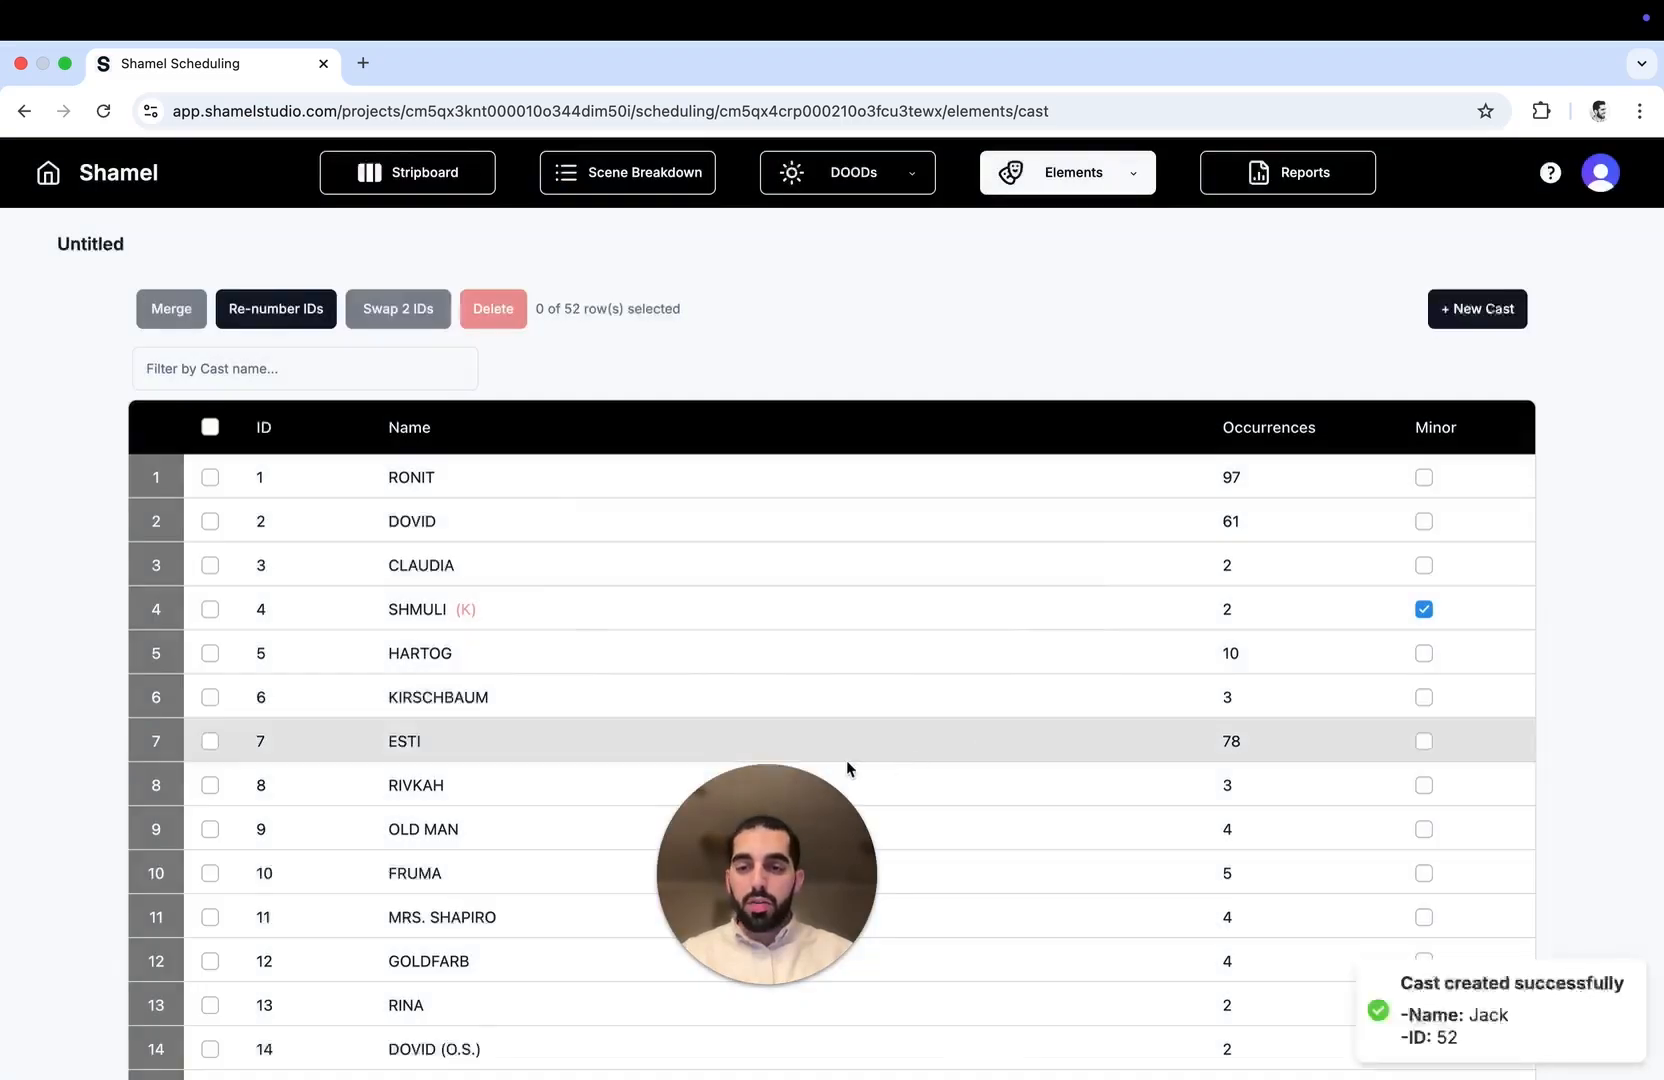
Delete RIVKAH and FRUMA from the cast list
{"action": "left_click", "coordinate": [210, 785]}
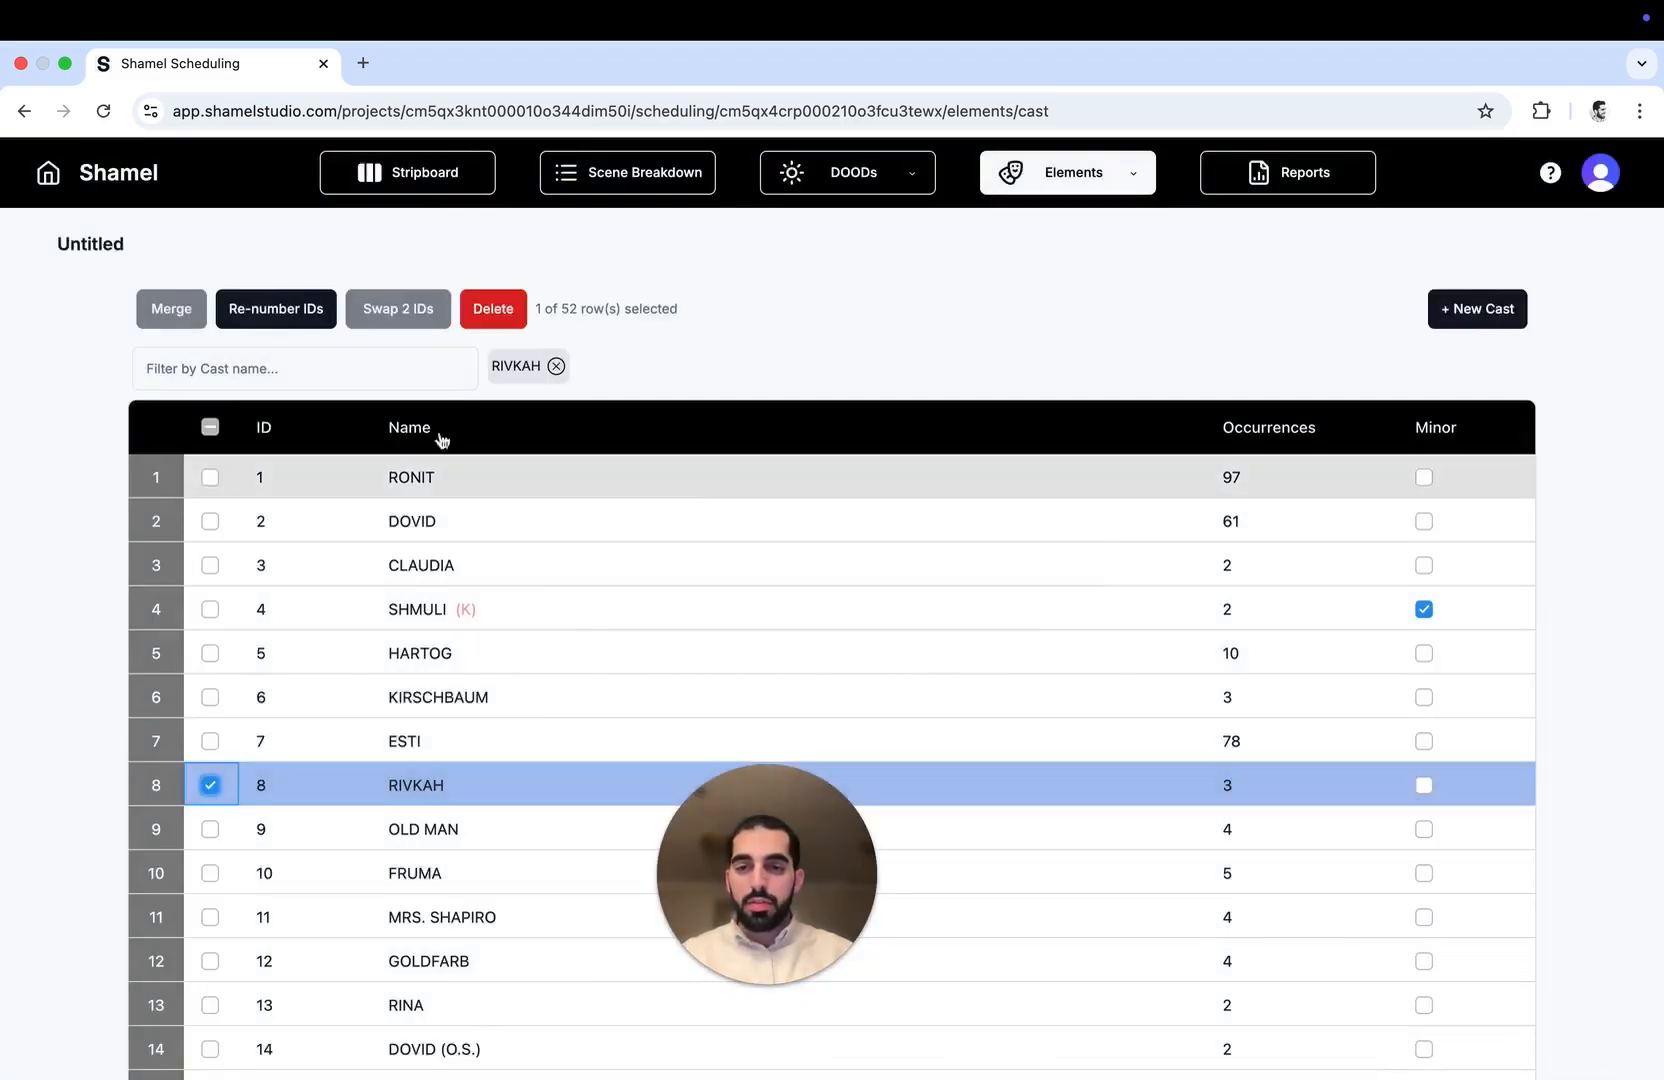
{"action": "left_click", "coordinate": [493, 322]}
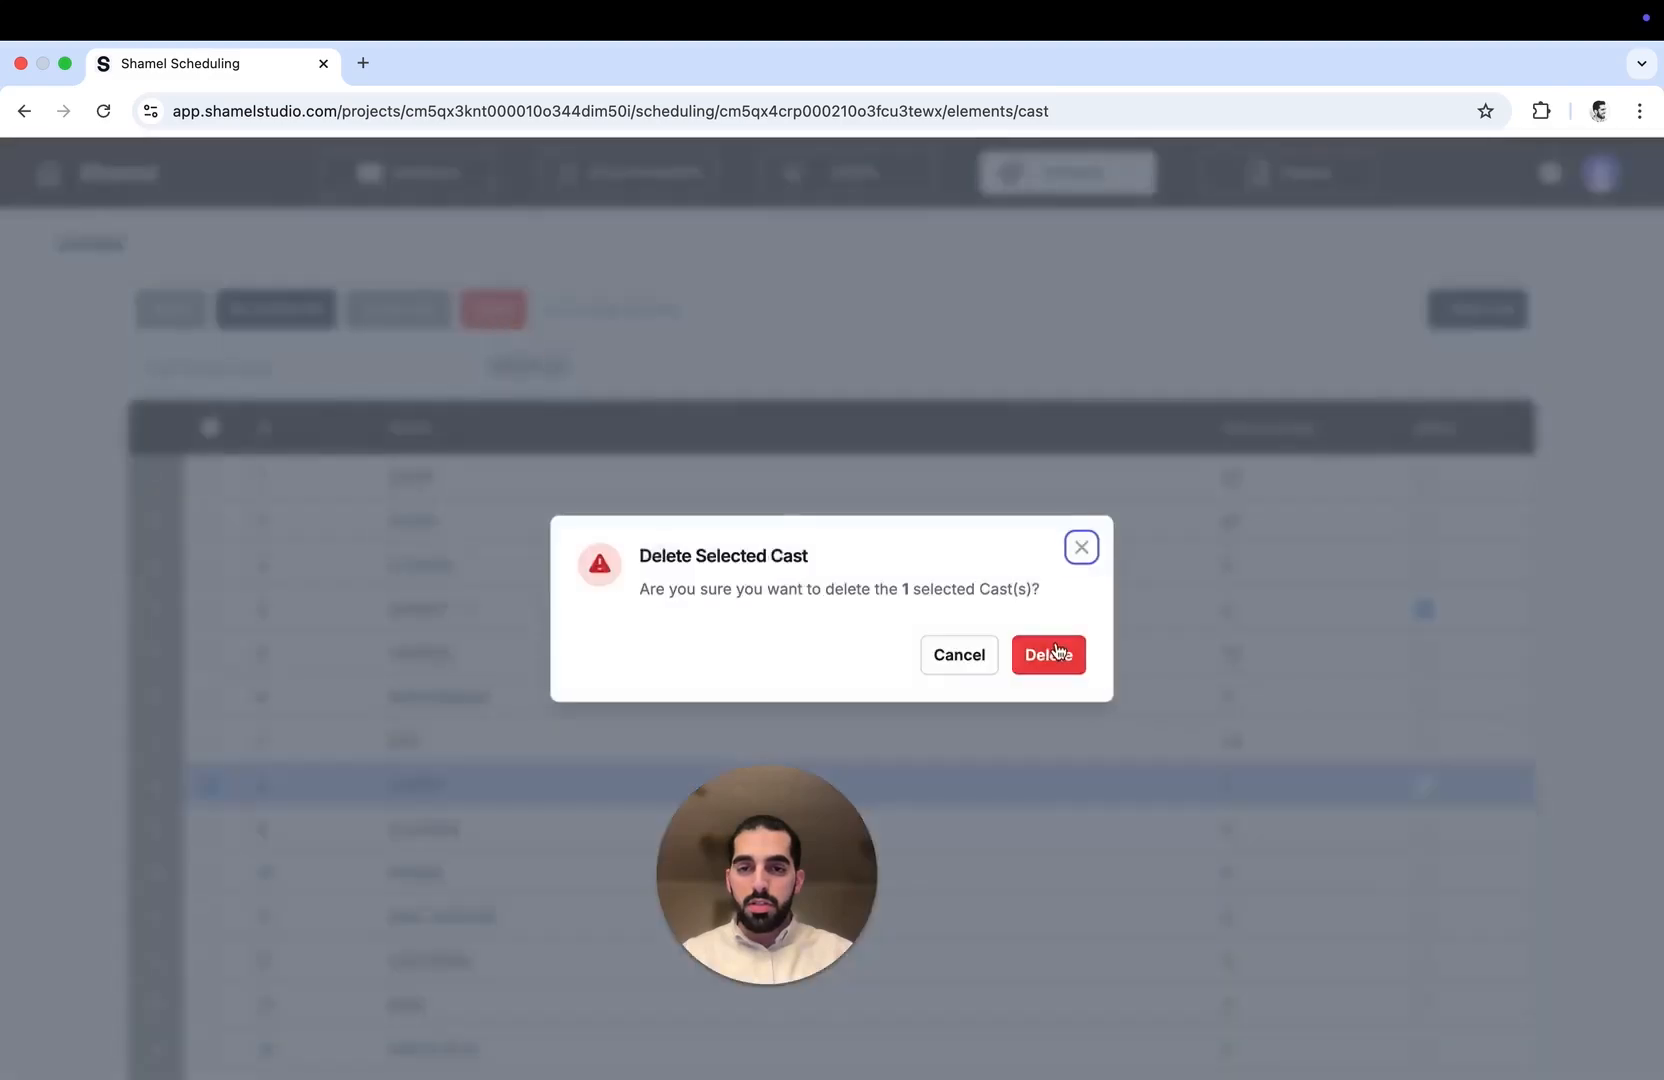
{"action": "left_click", "coordinate": [982, 657]}
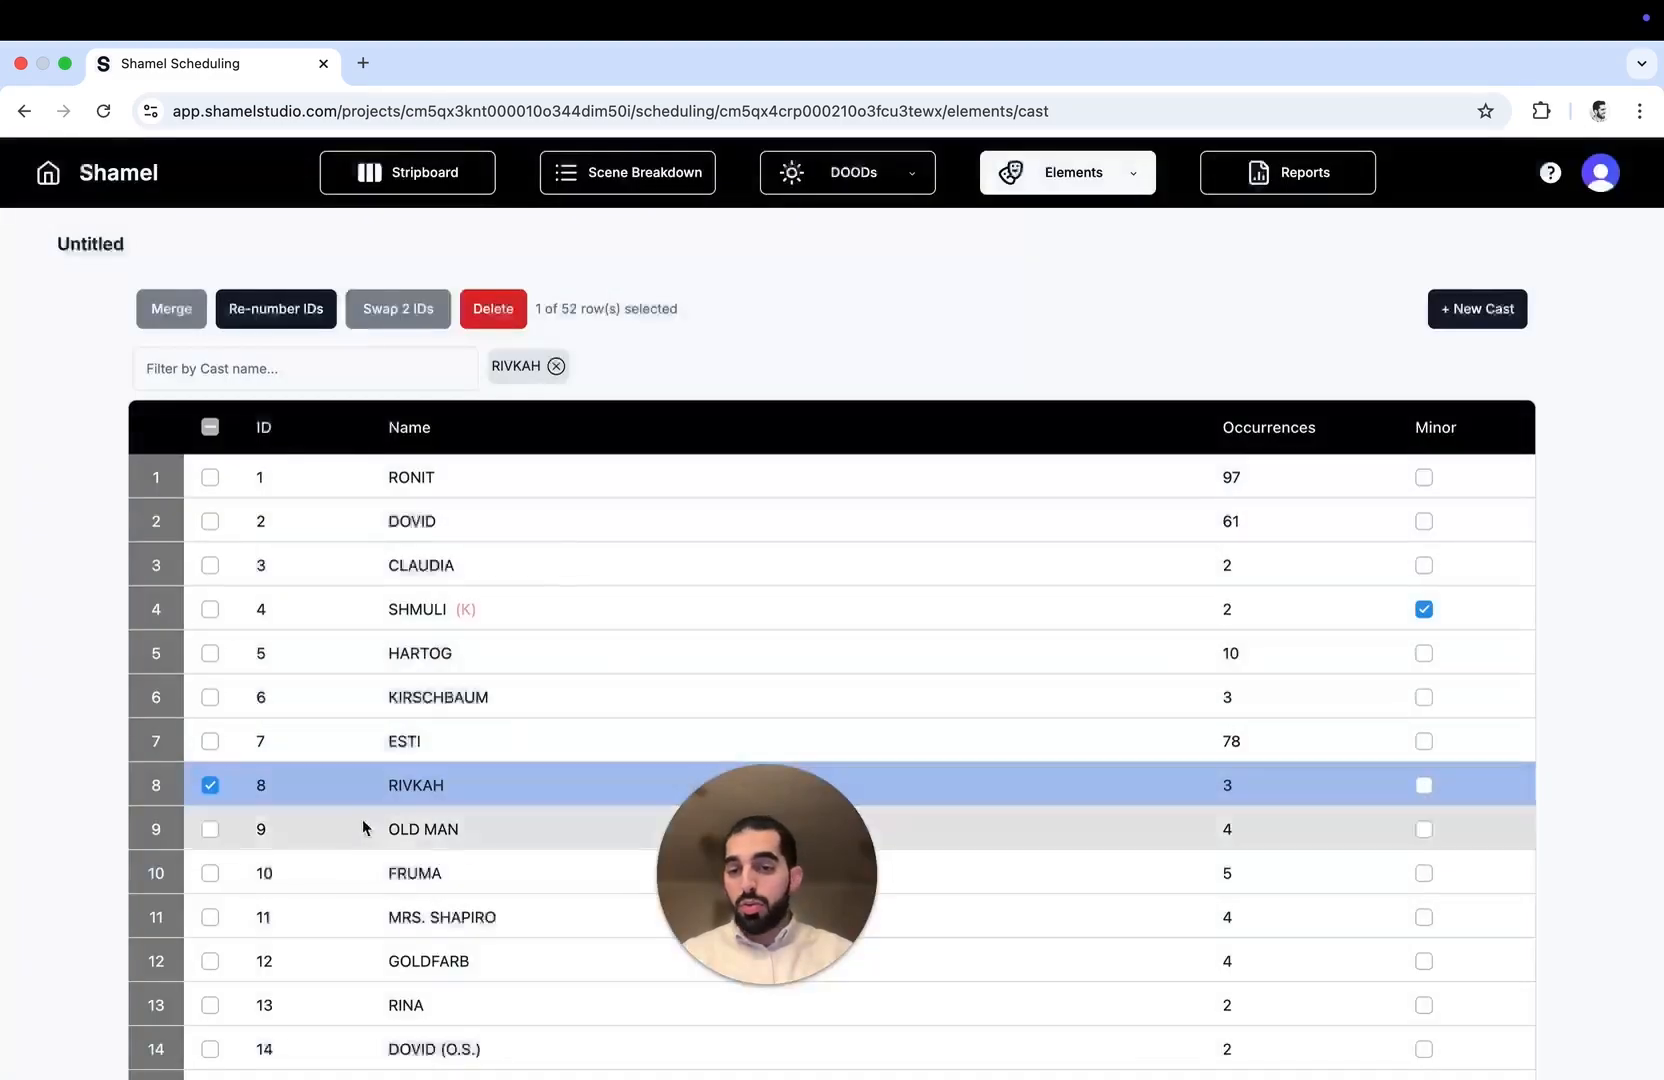
{"action": "left_click", "coordinate": [210, 873]}
{"action": "left_click", "coordinate": [495, 316]}
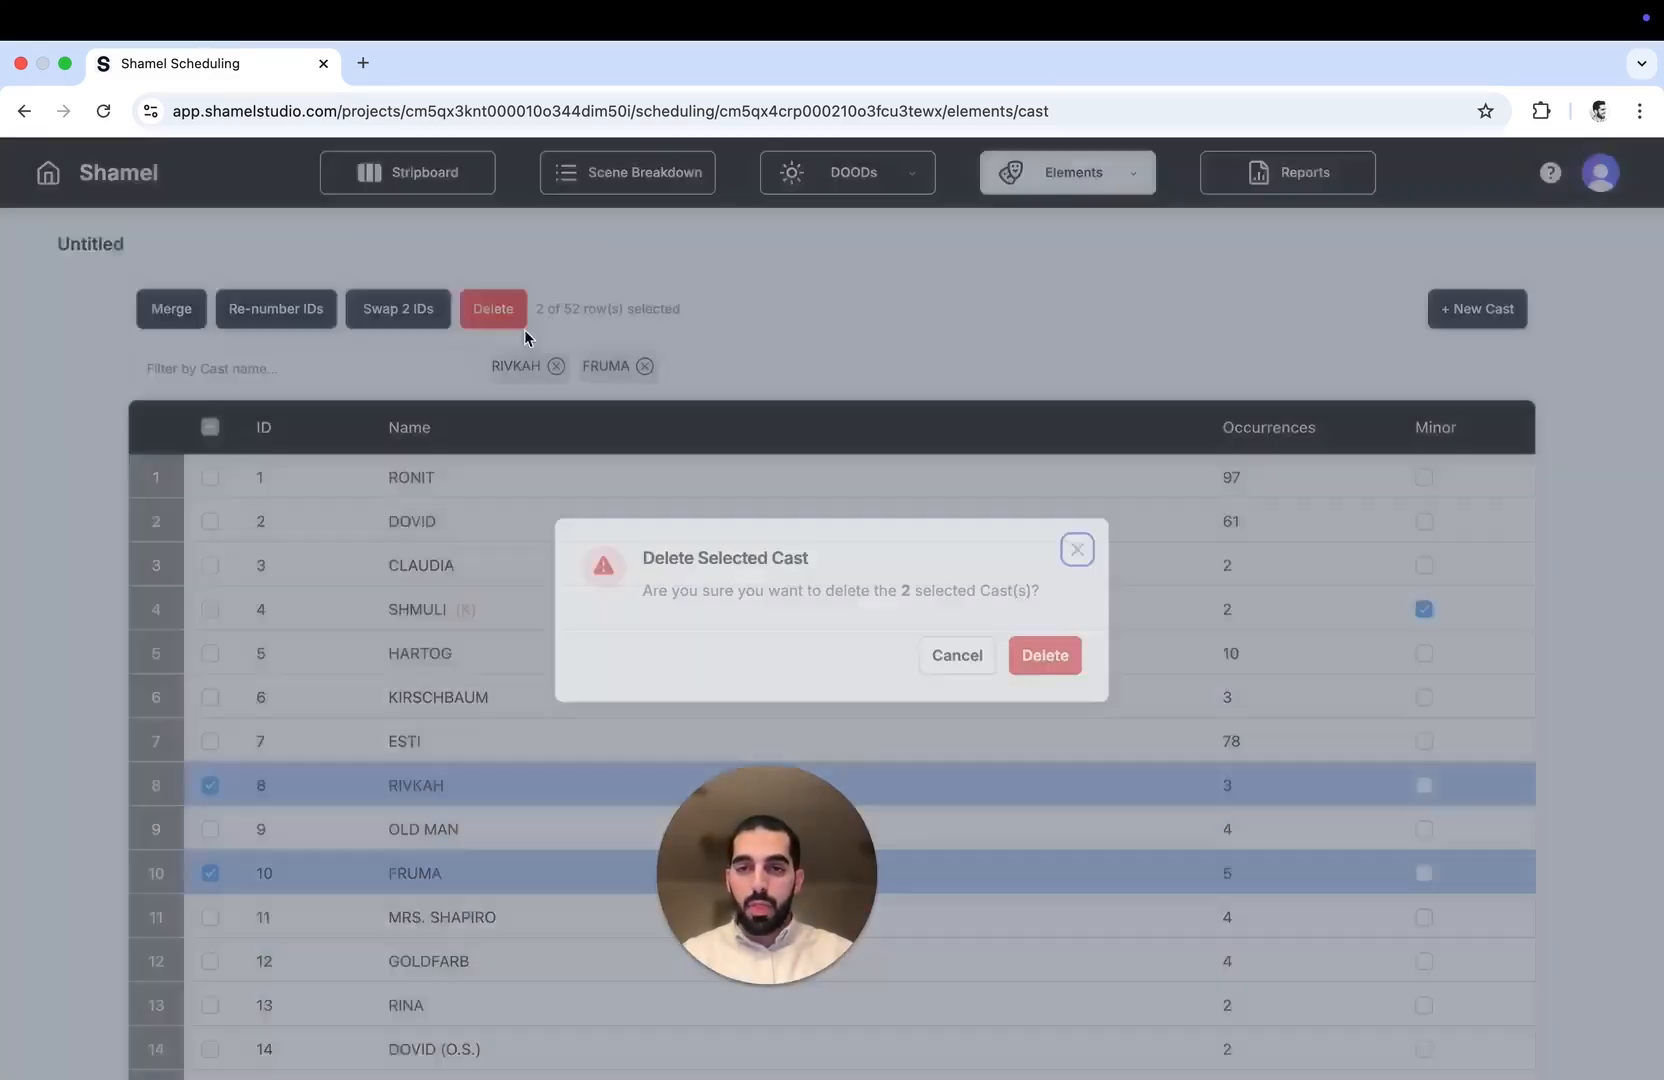
{"action": "left_click", "coordinate": [1041, 658]}
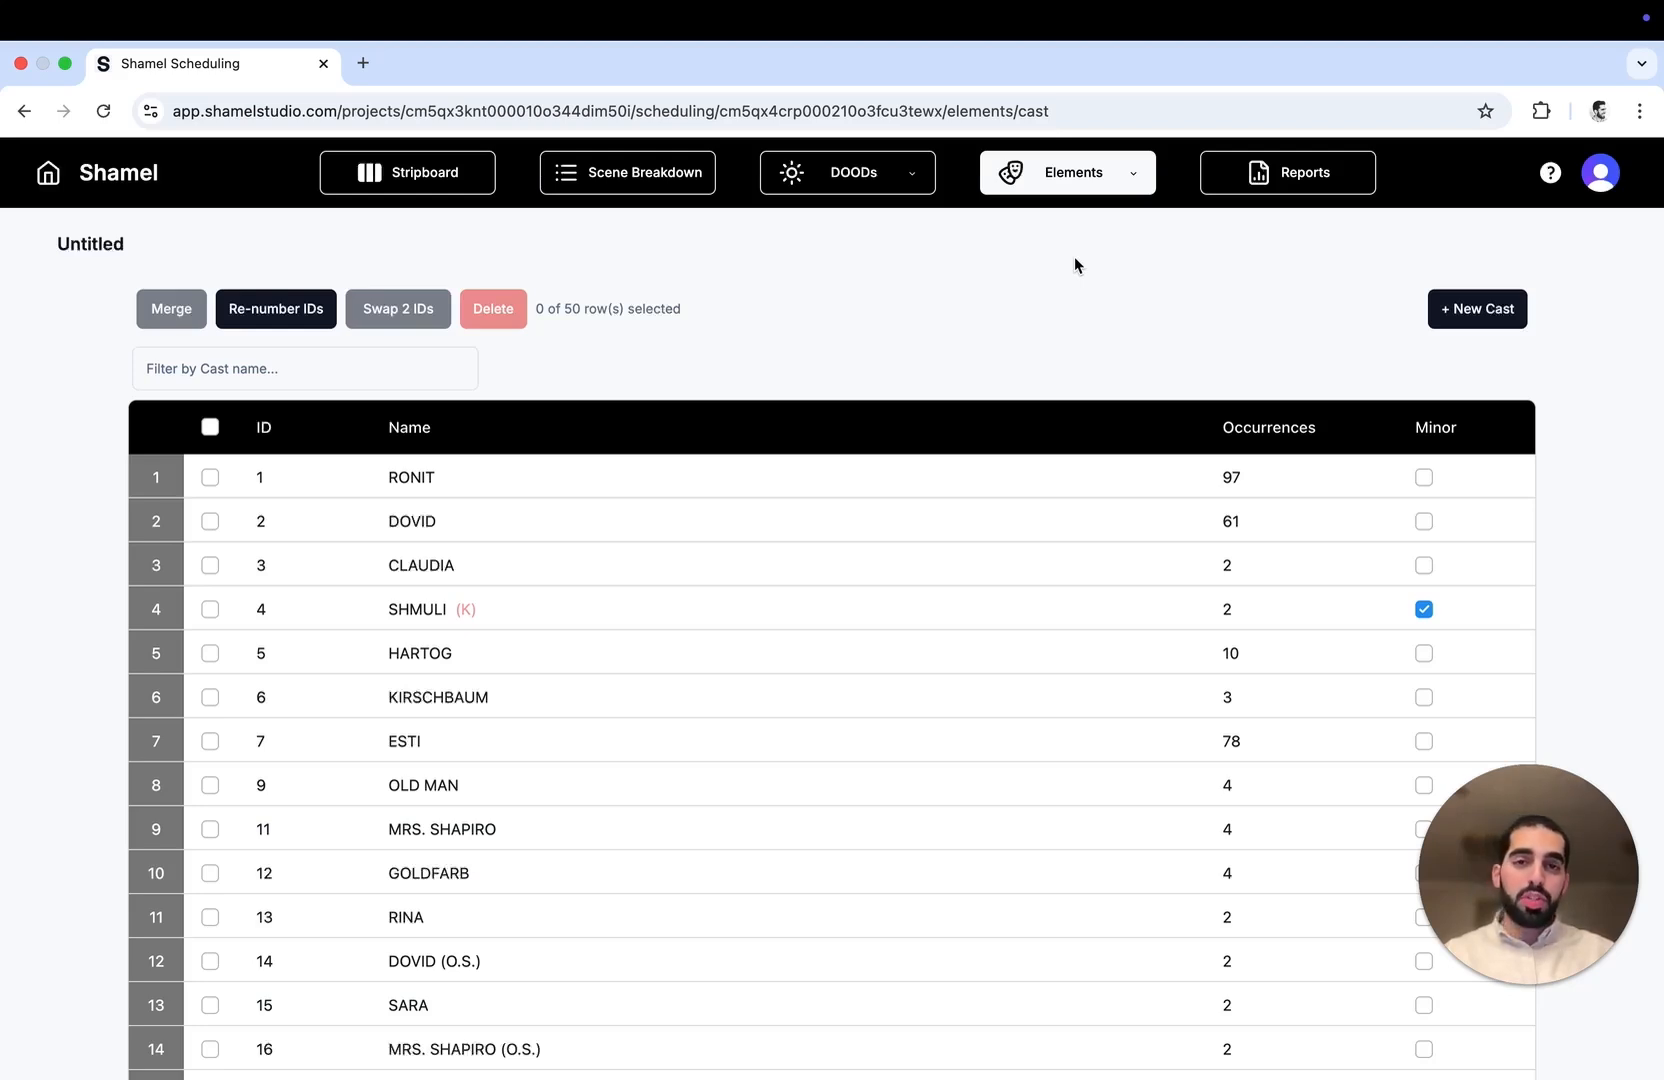
Open the Day Out of Days schedule for the cast
{"action": "mouse_move", "coordinate": [830, 176]}
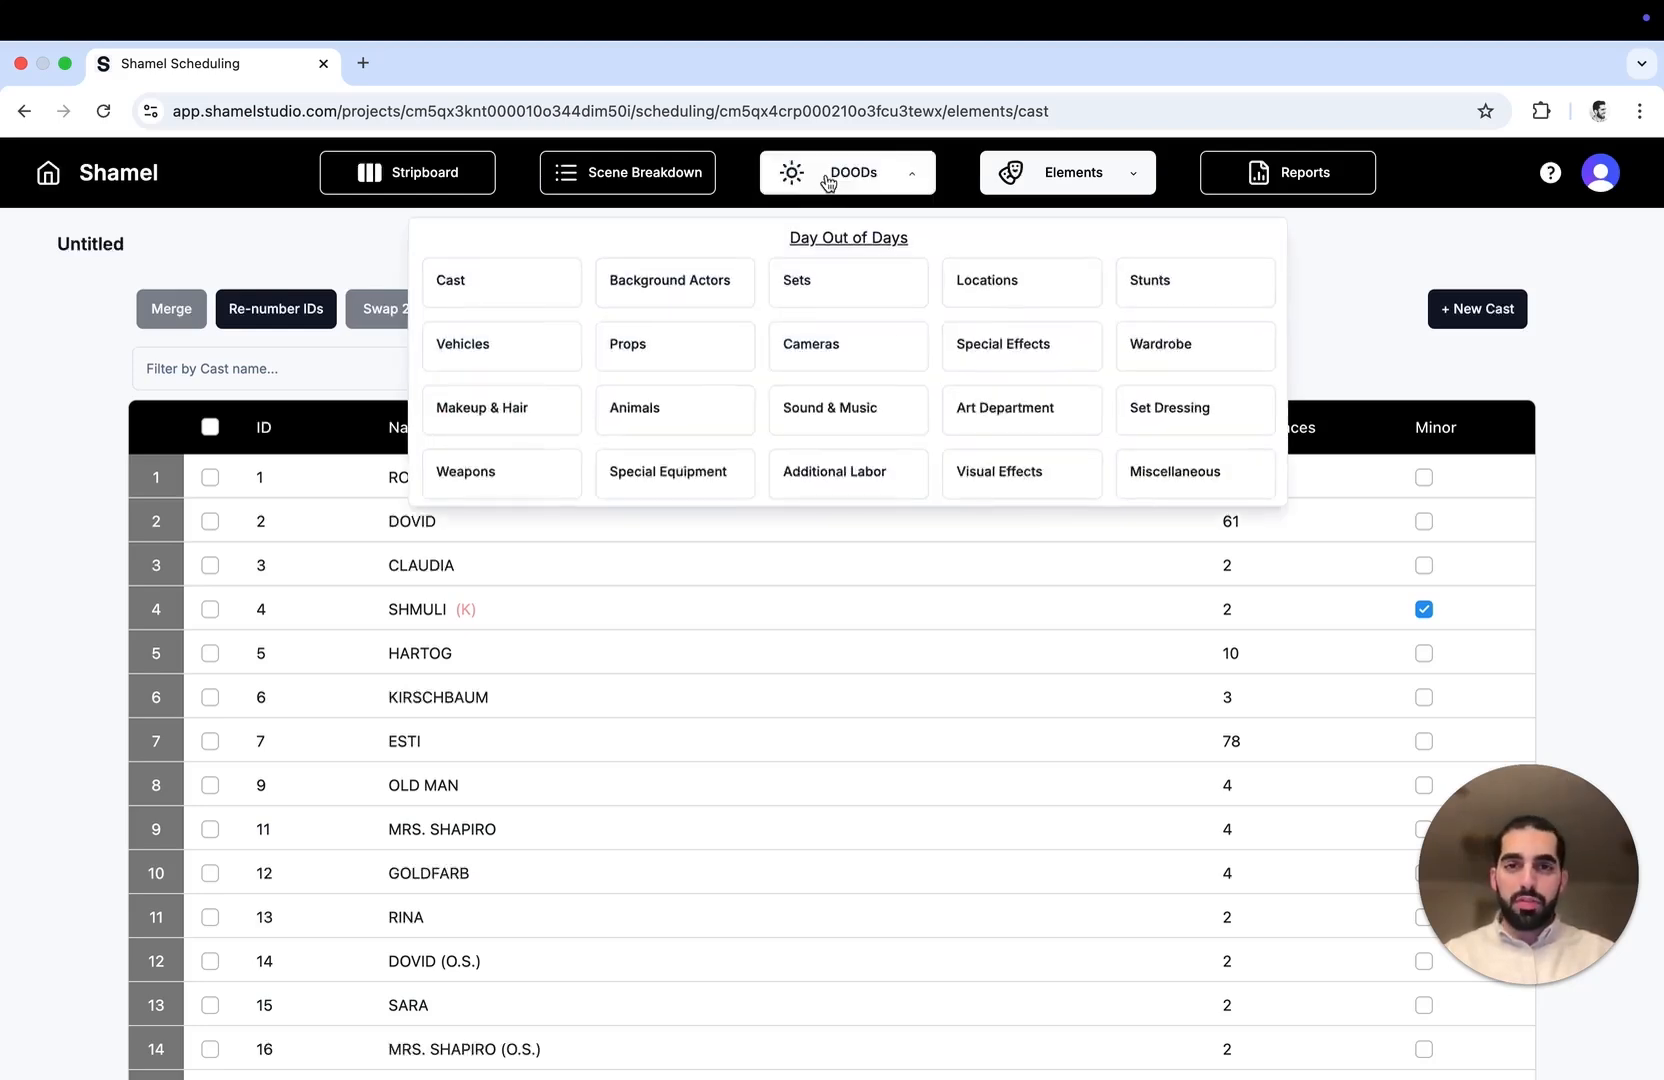
{"action": "left_click", "coordinate": [511, 285]}
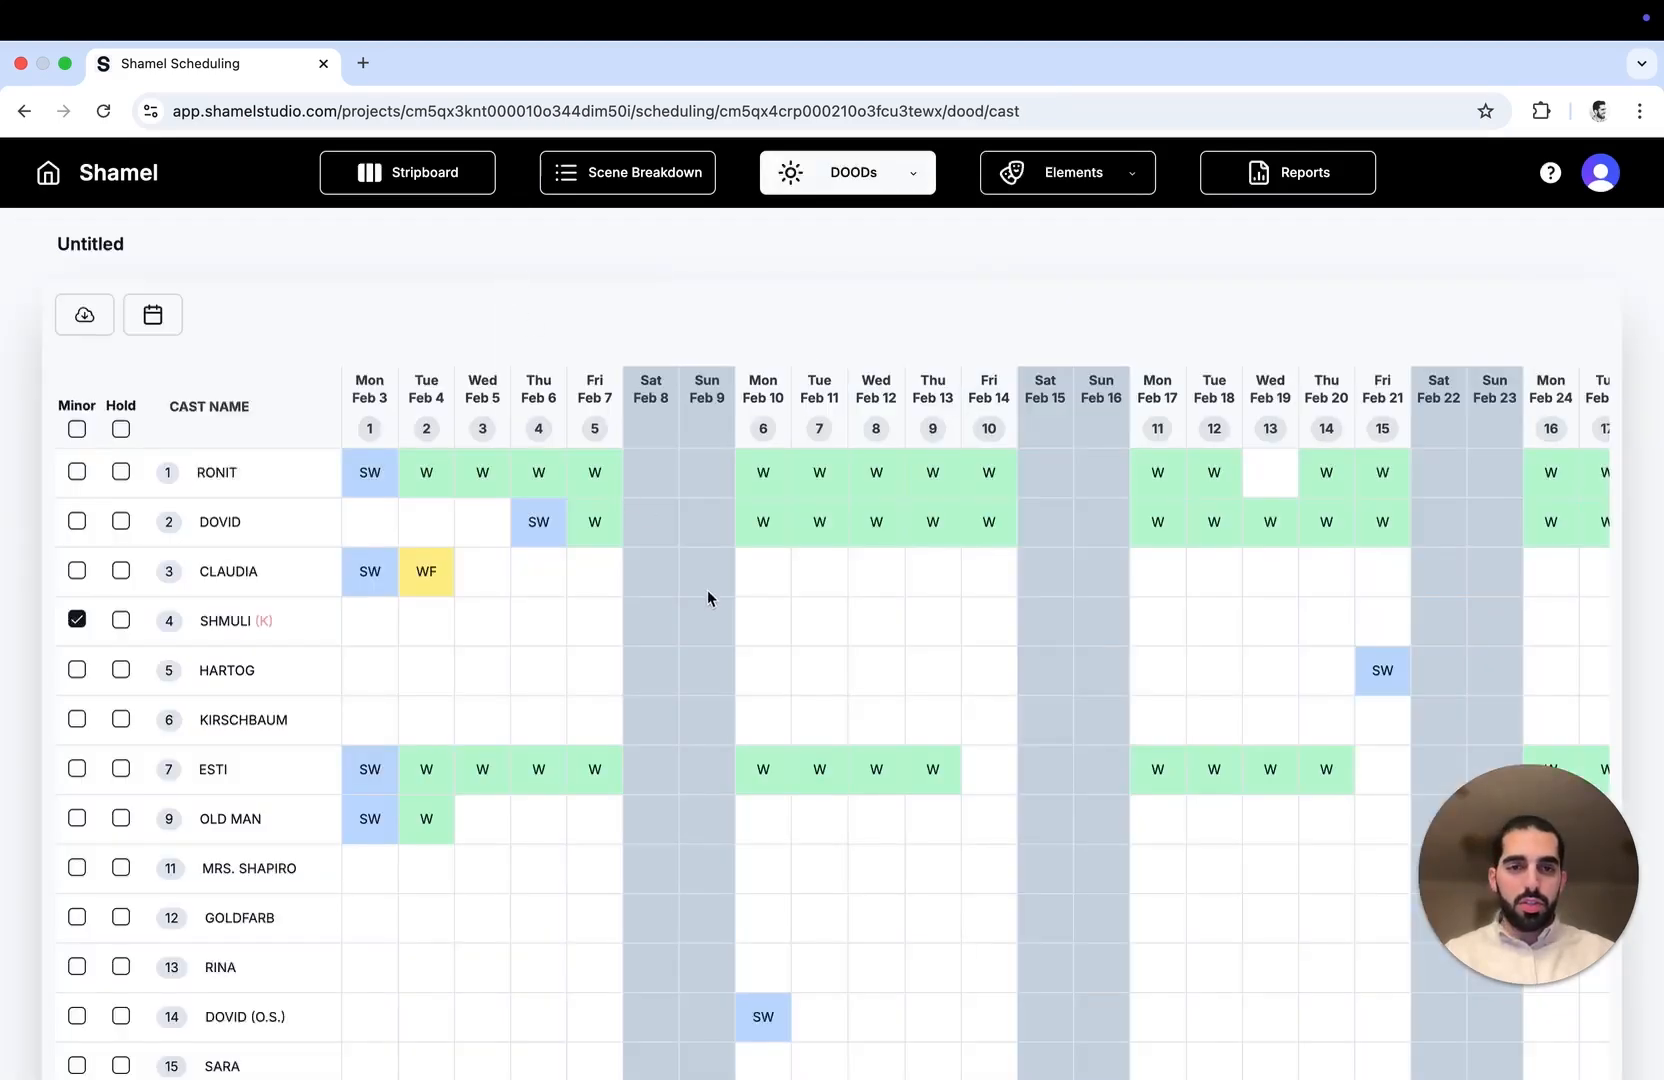
Turn on Hold for RONIT in the cast Day Out of Days schedule
{"action": "scroll", "coordinate": [773, 594], "scroll_direction": "right", "scroll_amount": 10}
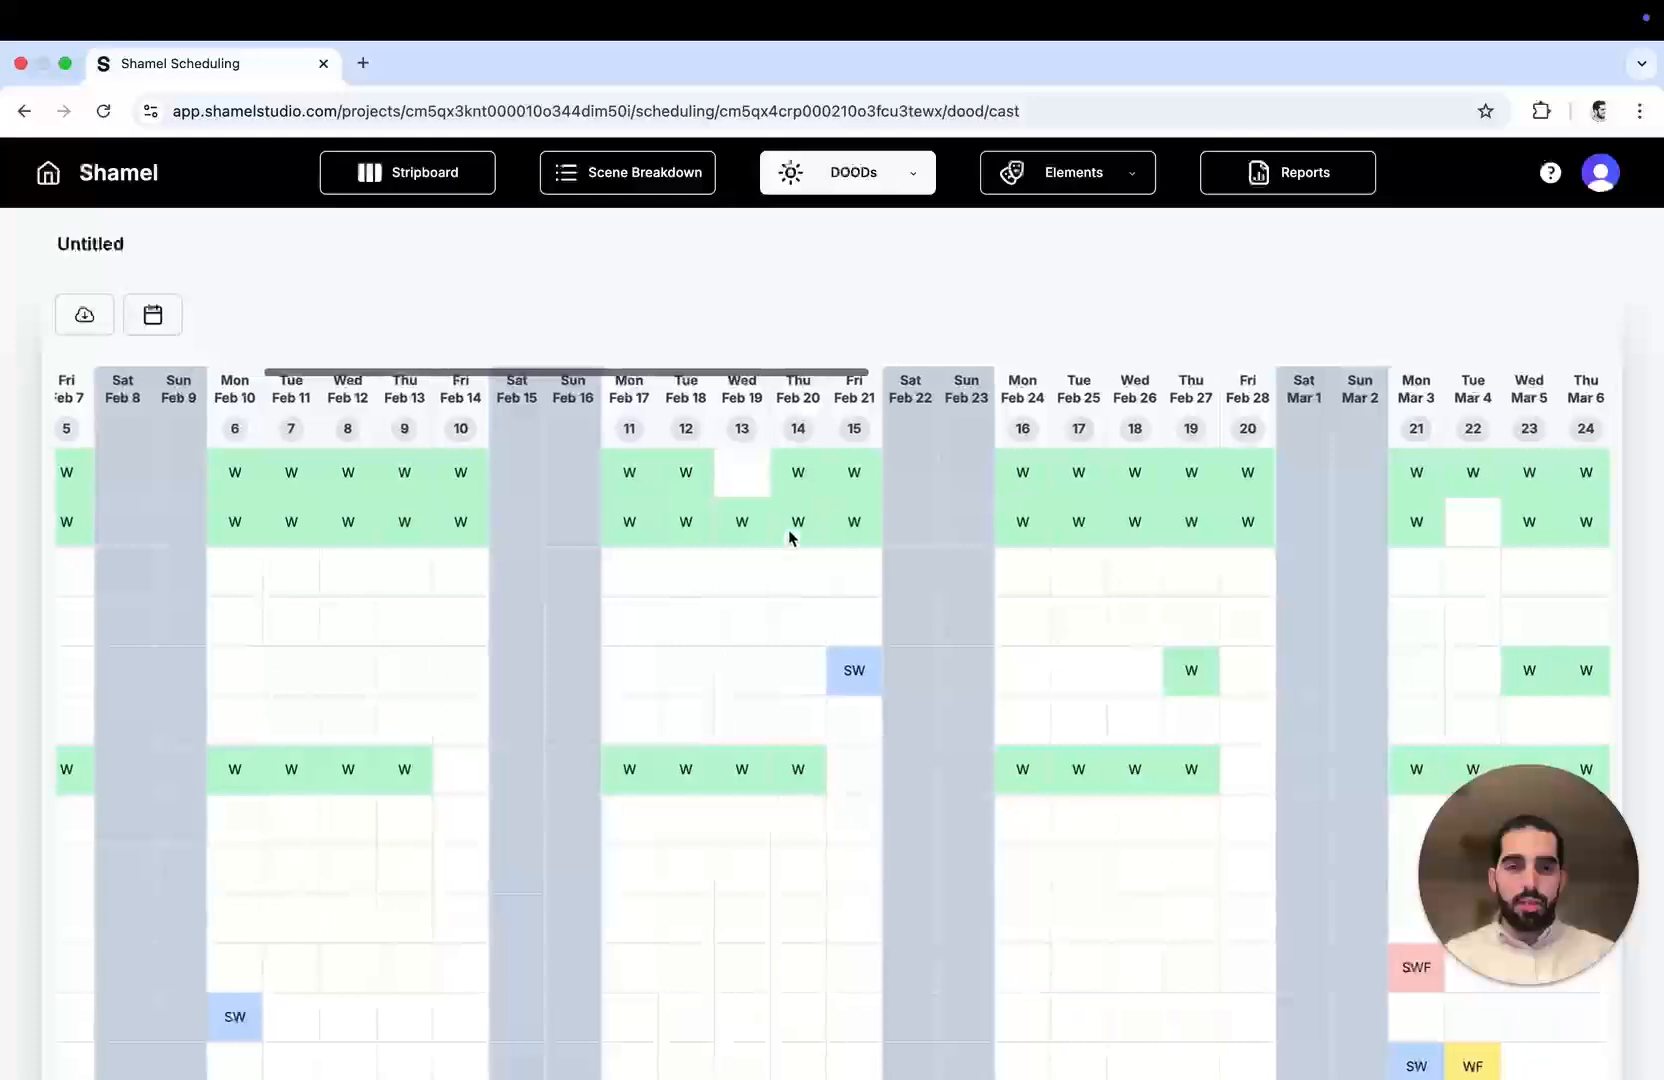
{"action": "scroll", "coordinate": [876, 432], "scroll_direction": "left", "scroll_amount": 10}
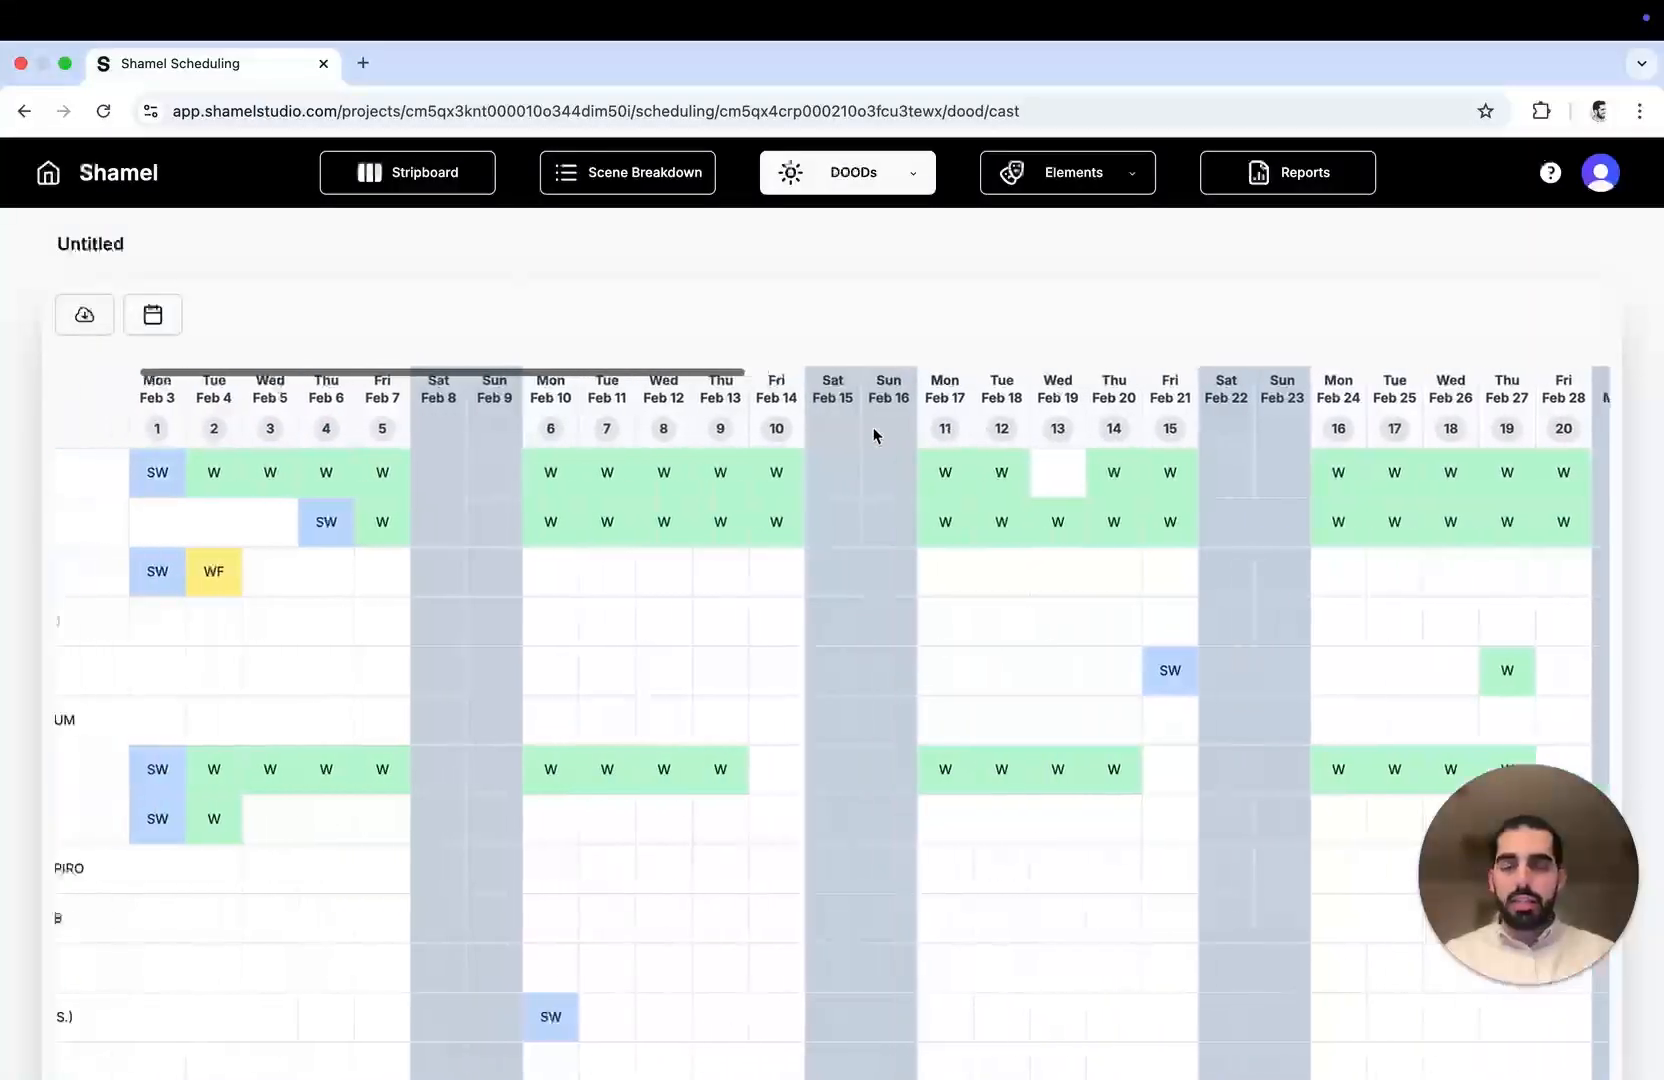
{"action": "scroll", "coordinate": [876, 432], "scroll_direction": "left", "scroll_amount": 2}
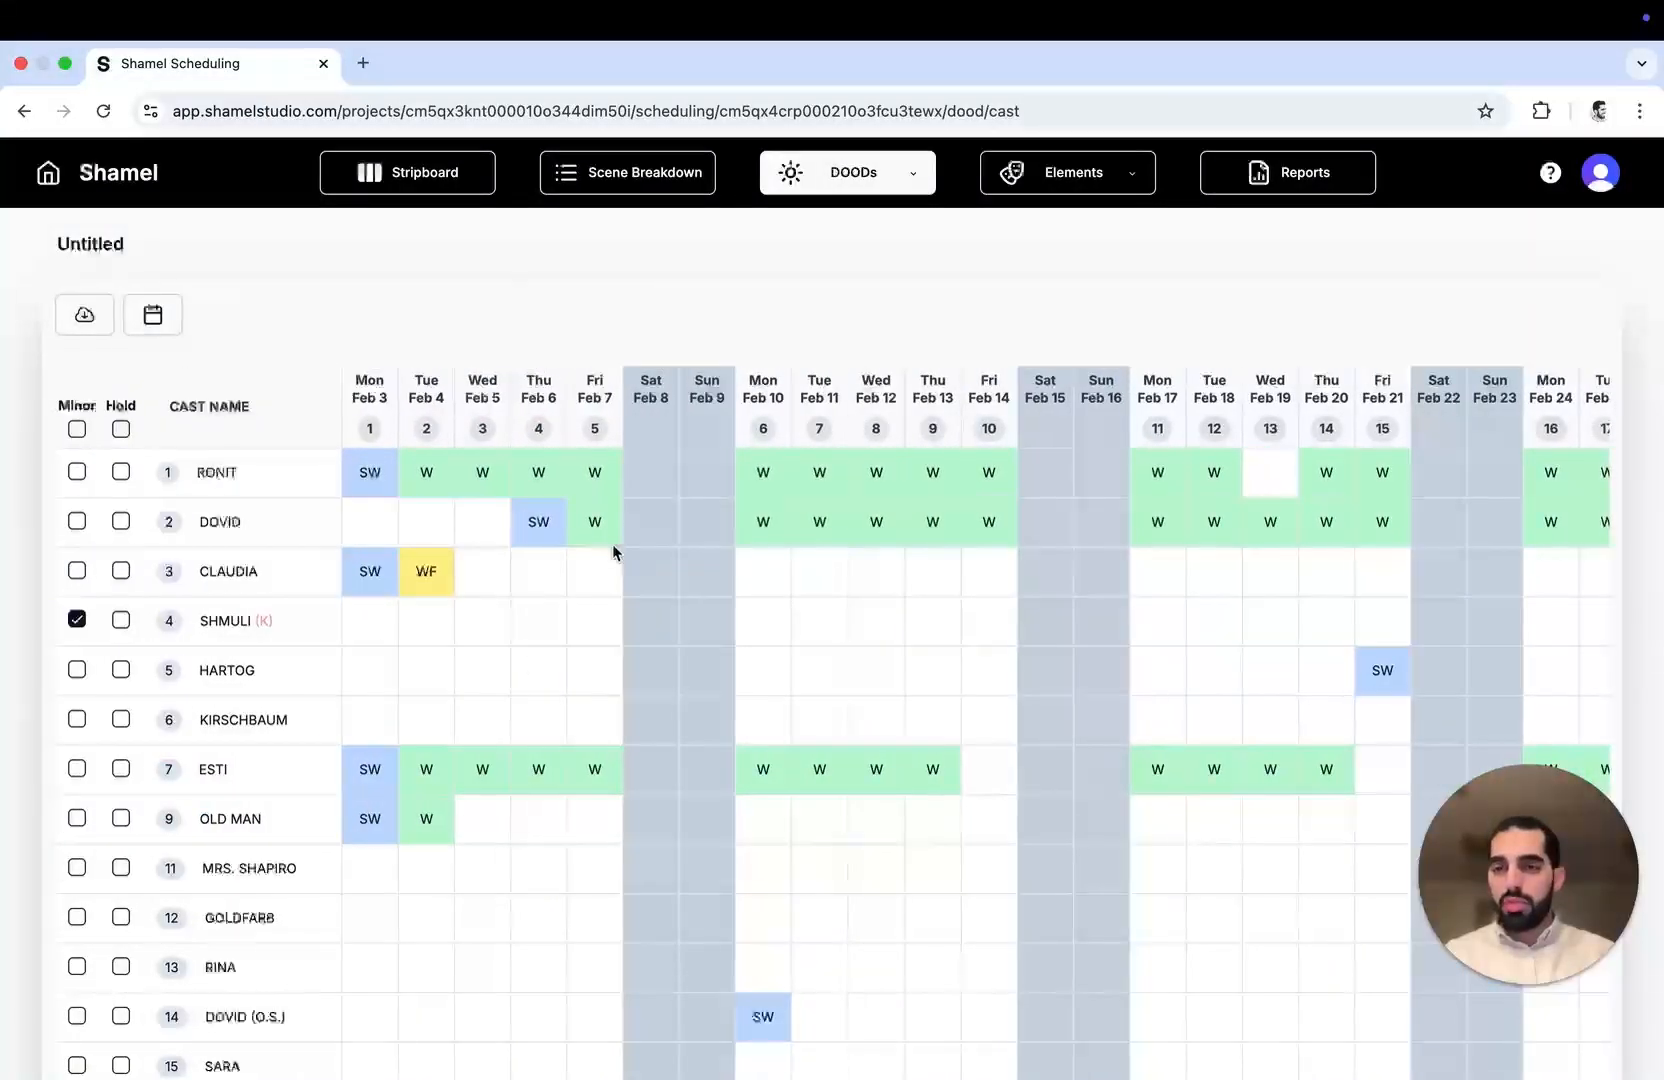
{"action": "scroll", "coordinate": [614, 569], "scroll_direction": "down", "scroll_amount": 5}
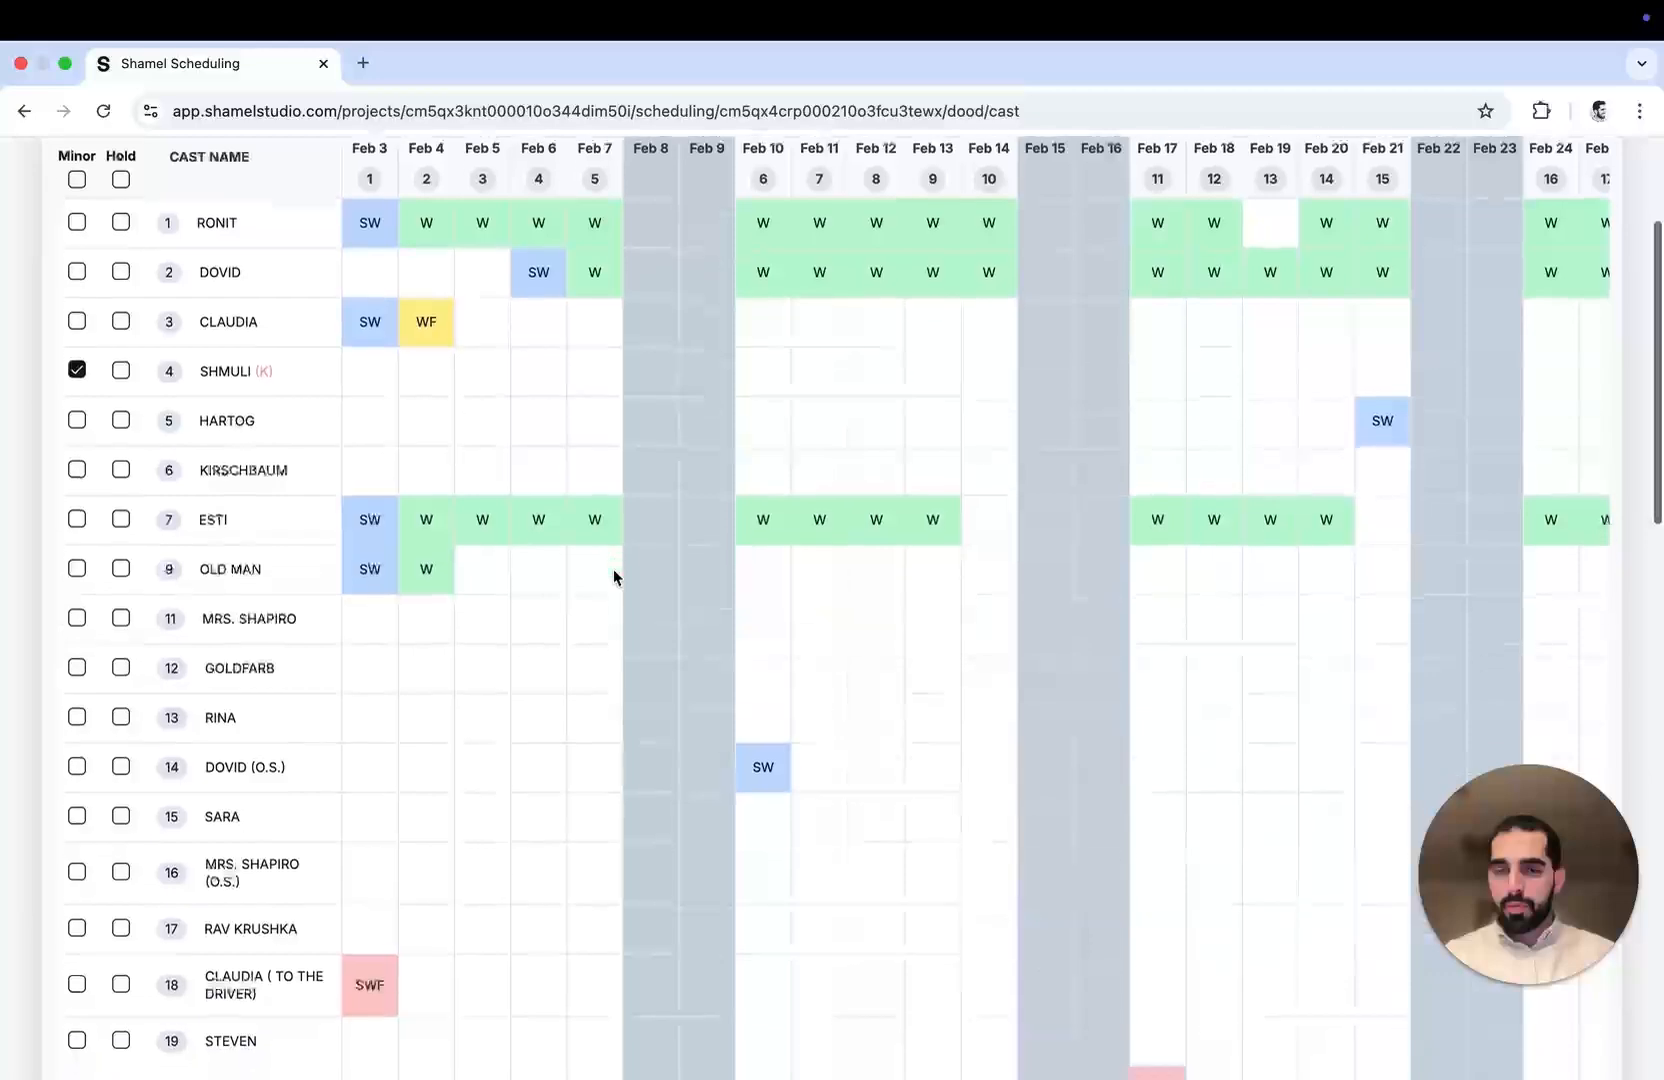
{"action": "scroll", "coordinate": [763, 556], "scroll_direction": "up", "scroll_amount": 5}
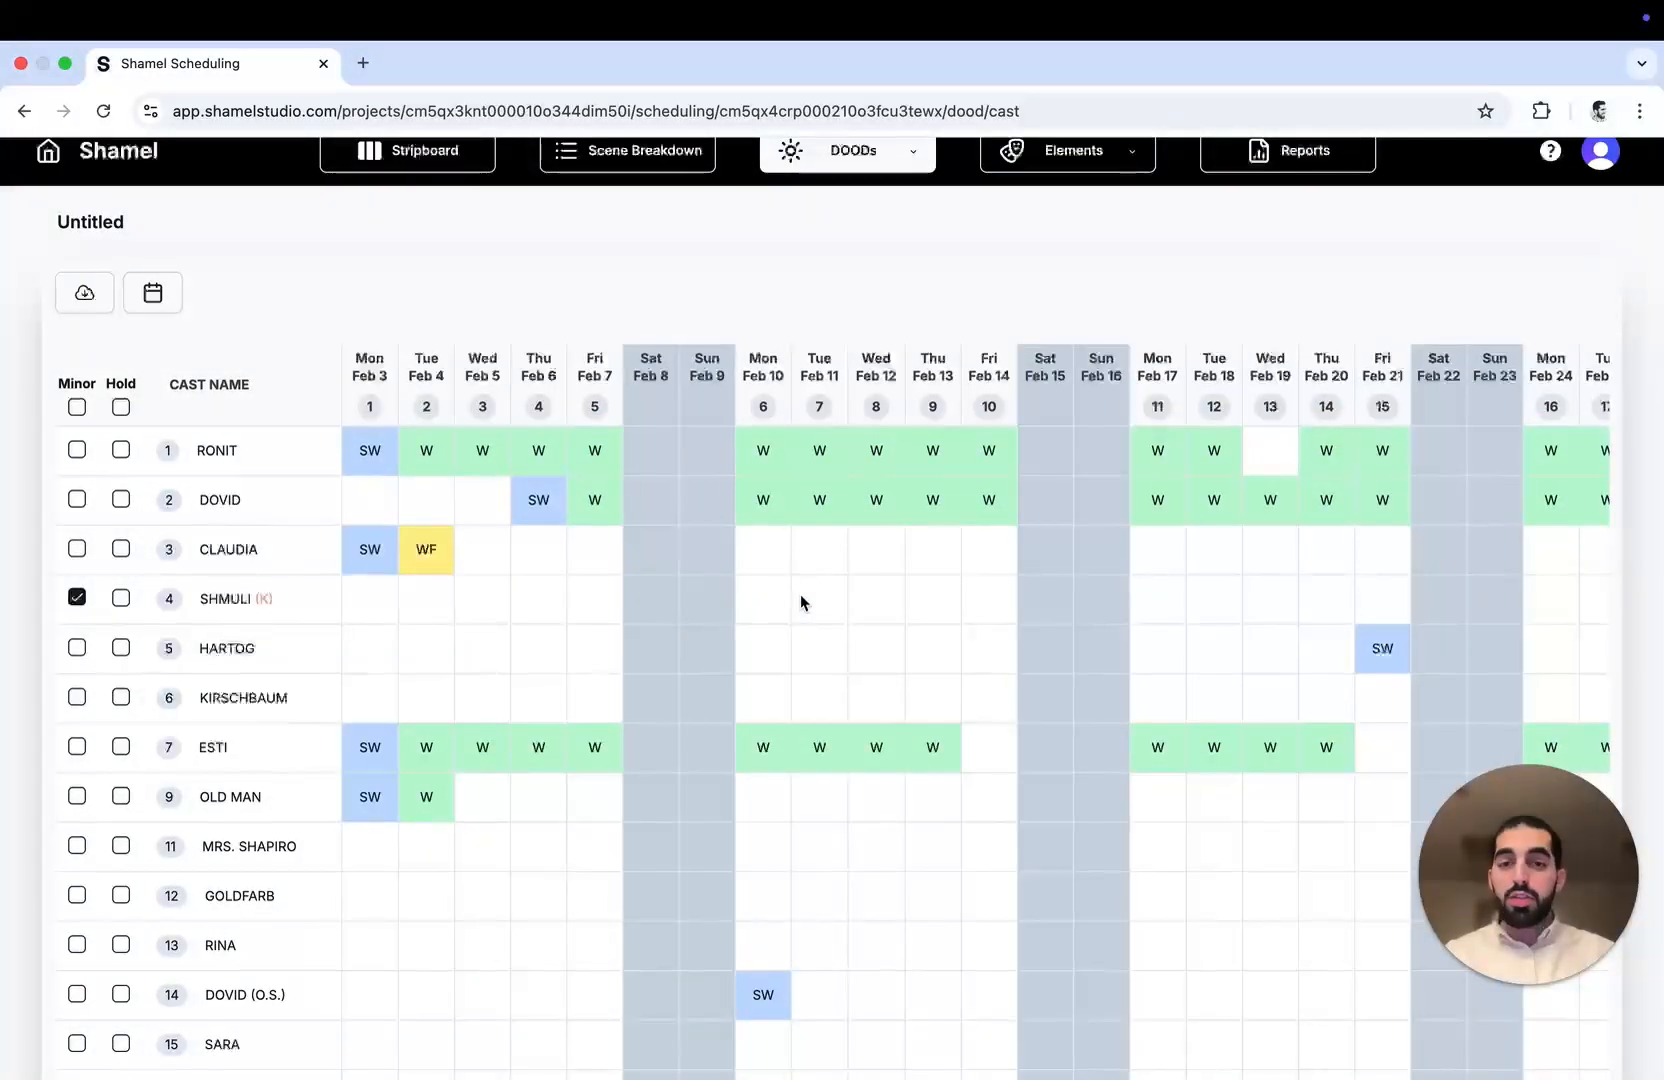
{"action": "left_click", "coordinate": [121, 452]}
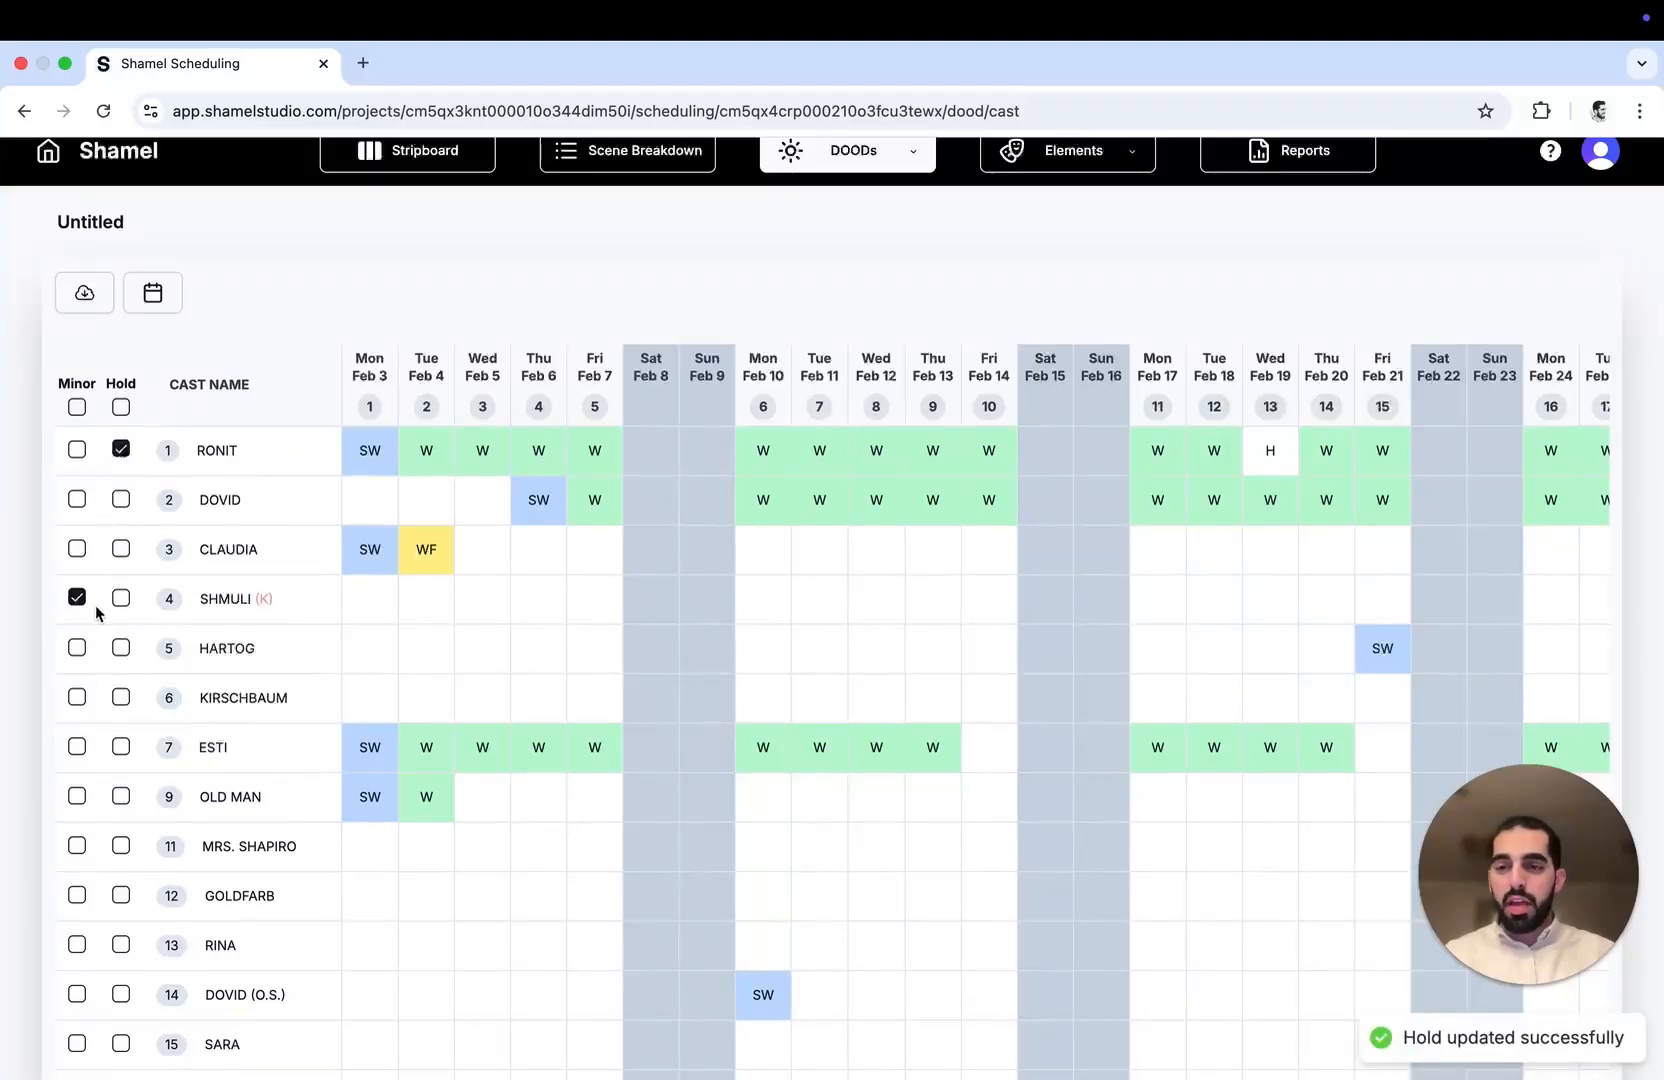
Mark RINA as a minor in the cast Day Out of Days schedule
{"action": "scroll", "coordinate": [84, 642], "scroll_direction": "down", "scroll_amount": 1}
{"action": "scroll", "coordinate": [84, 642], "scroll_direction": "down", "scroll_amount": 2}
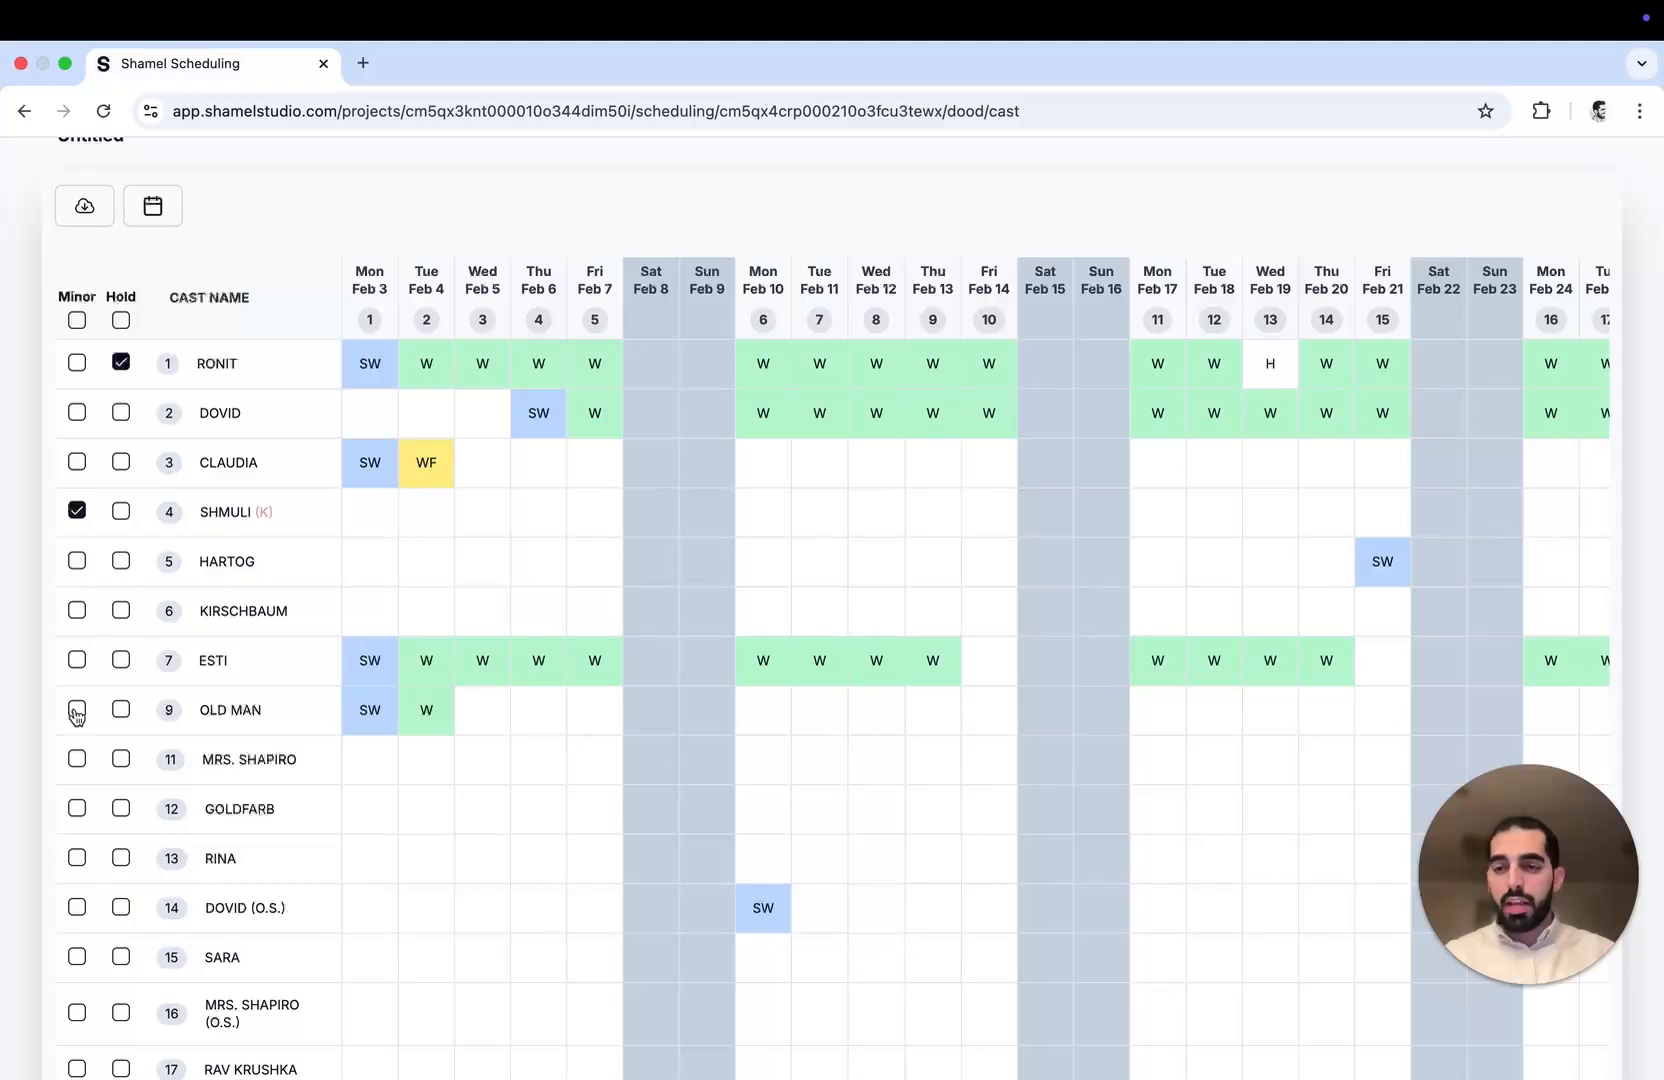
{"action": "left_click", "coordinate": [77, 860]}
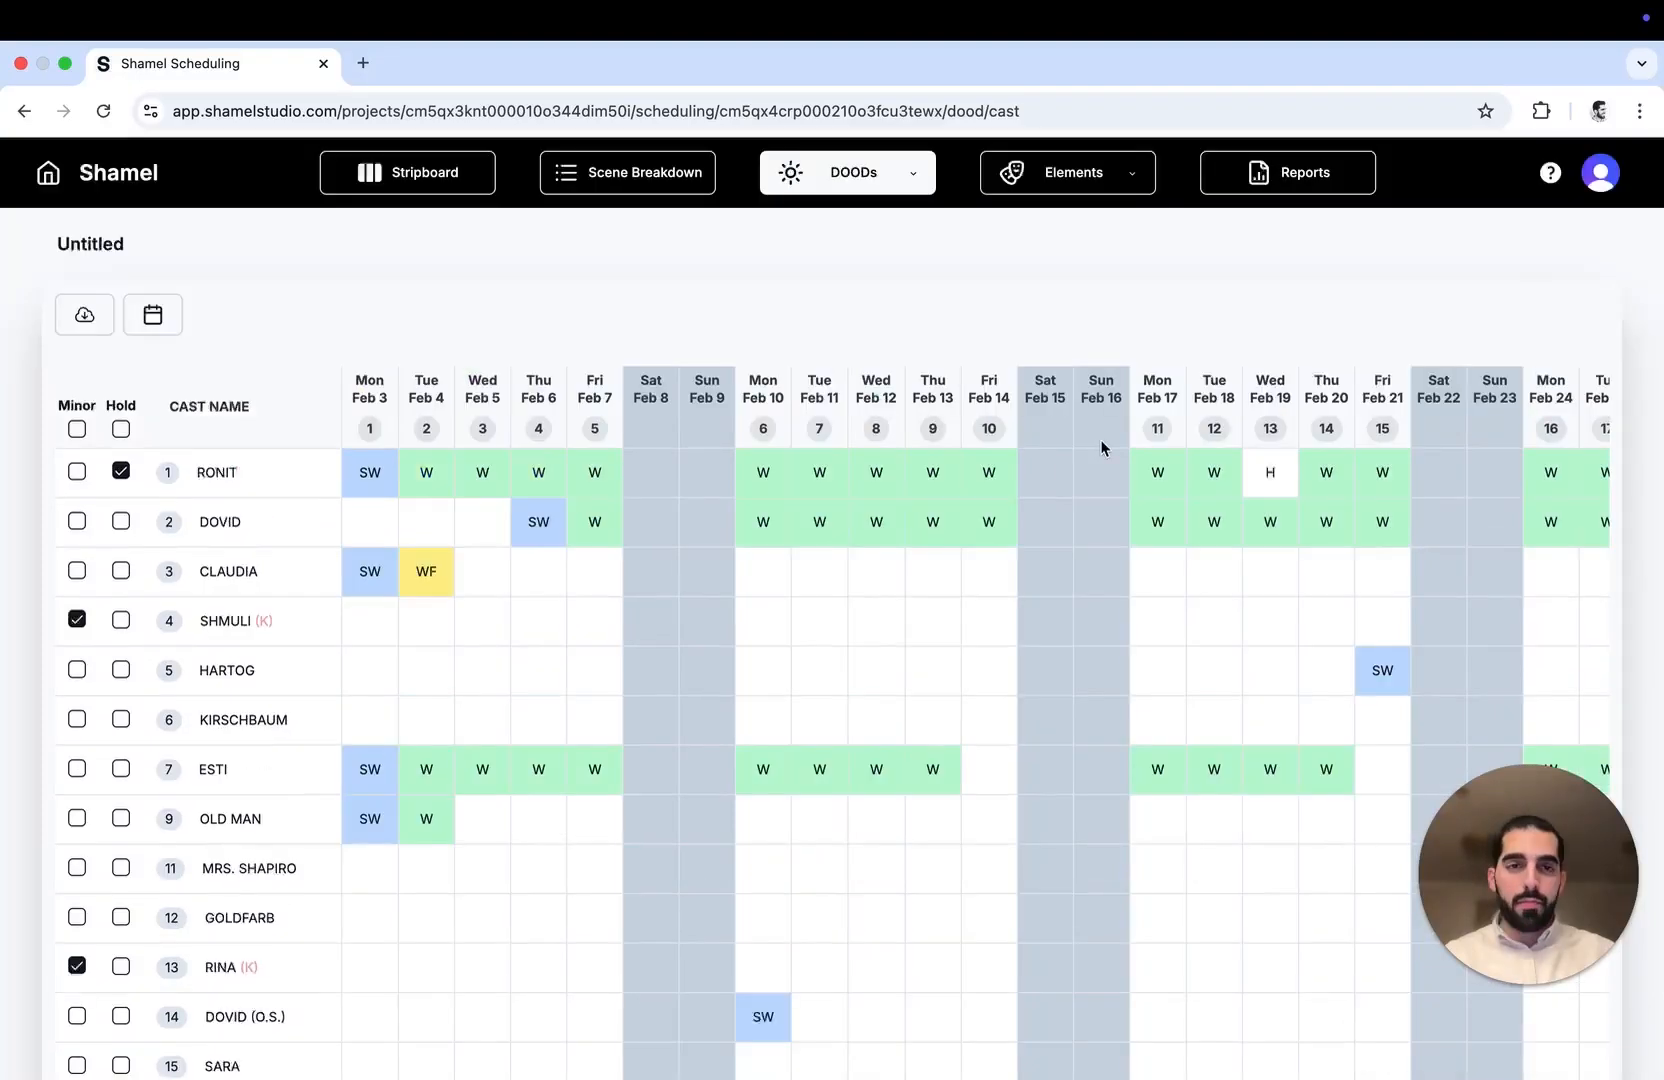
Check the Day Out of Days categories and review the downloads offered on the Reports page
{"action": "left_click", "coordinate": [876, 196]}
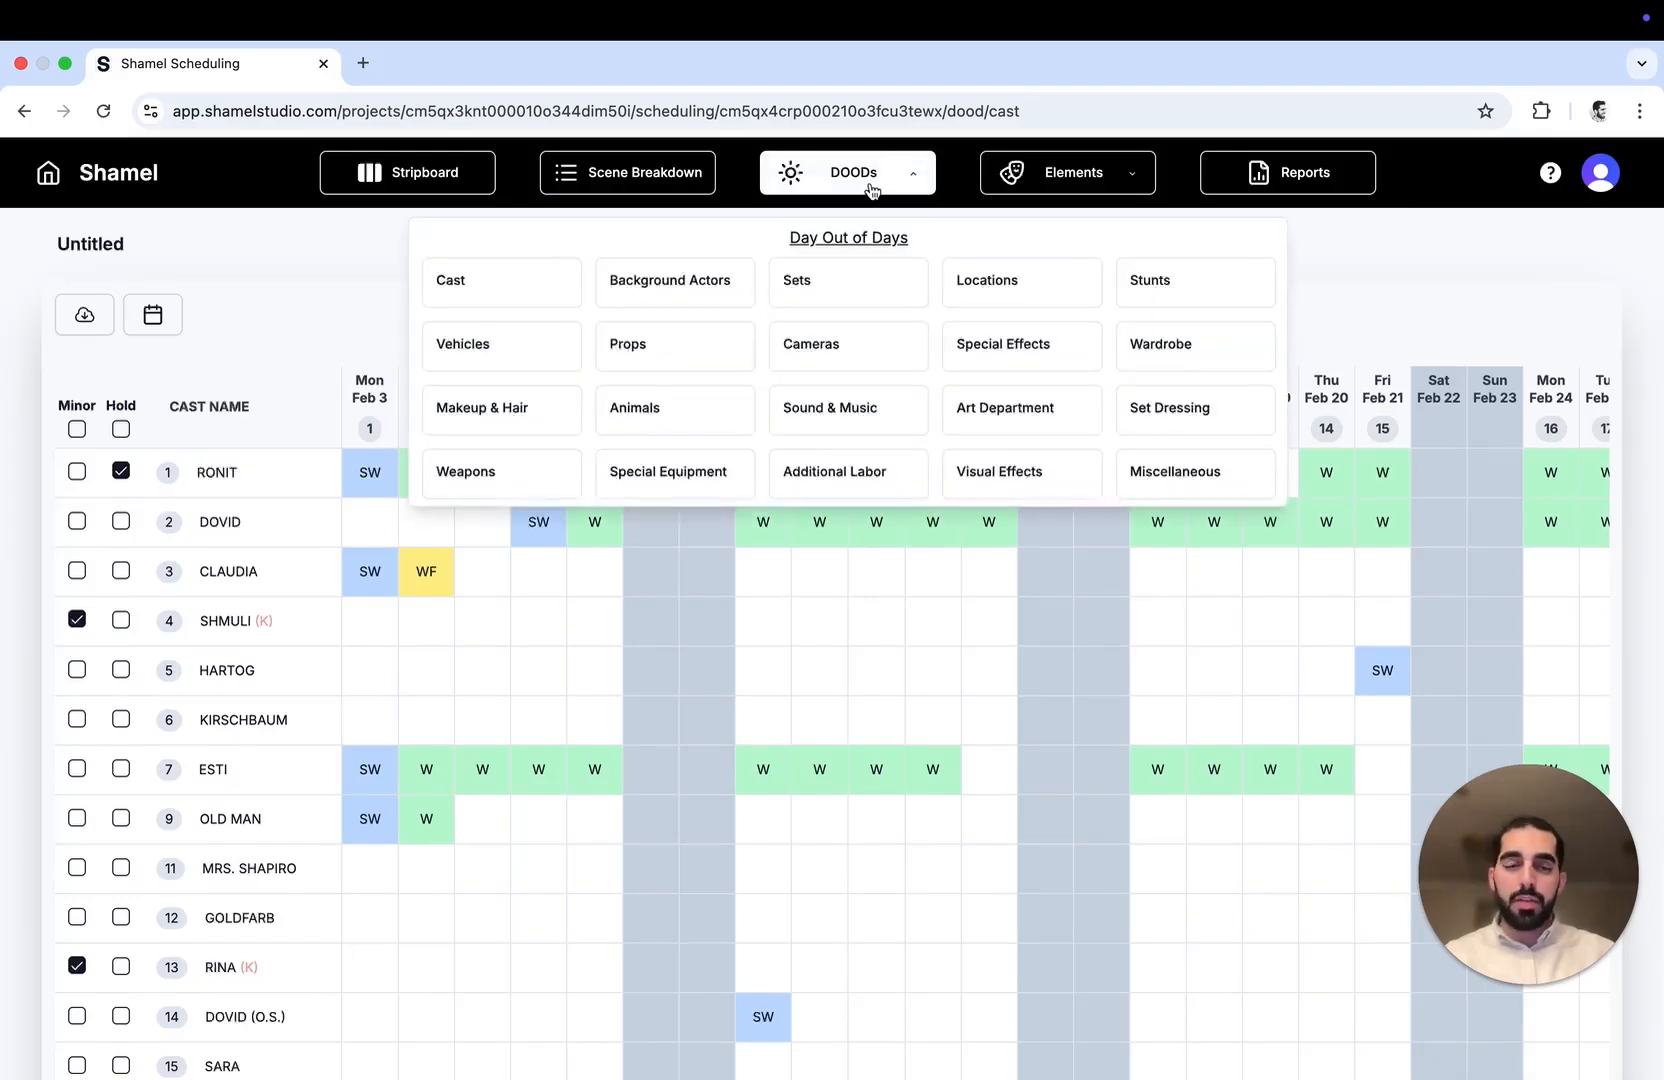
{"action": "left_click", "coordinate": [1285, 176]}
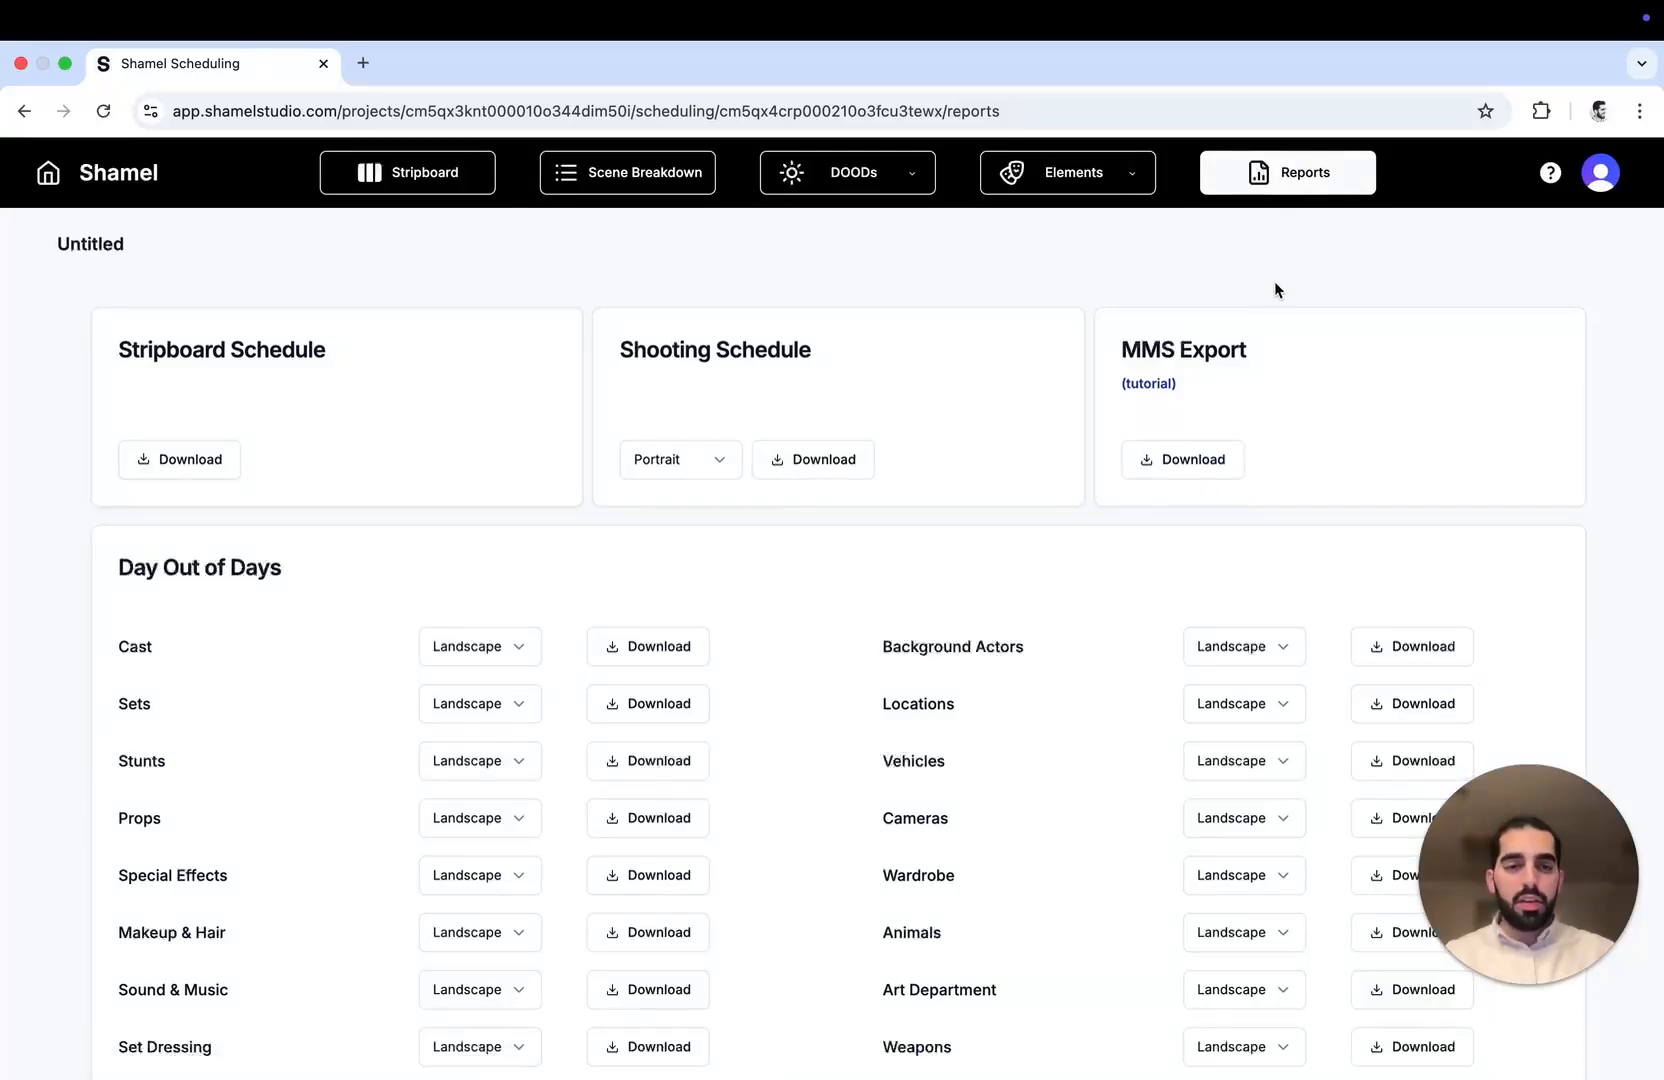
{"action": "scroll", "coordinate": [1299, 396], "scroll_direction": "down", "scroll_amount": 5}
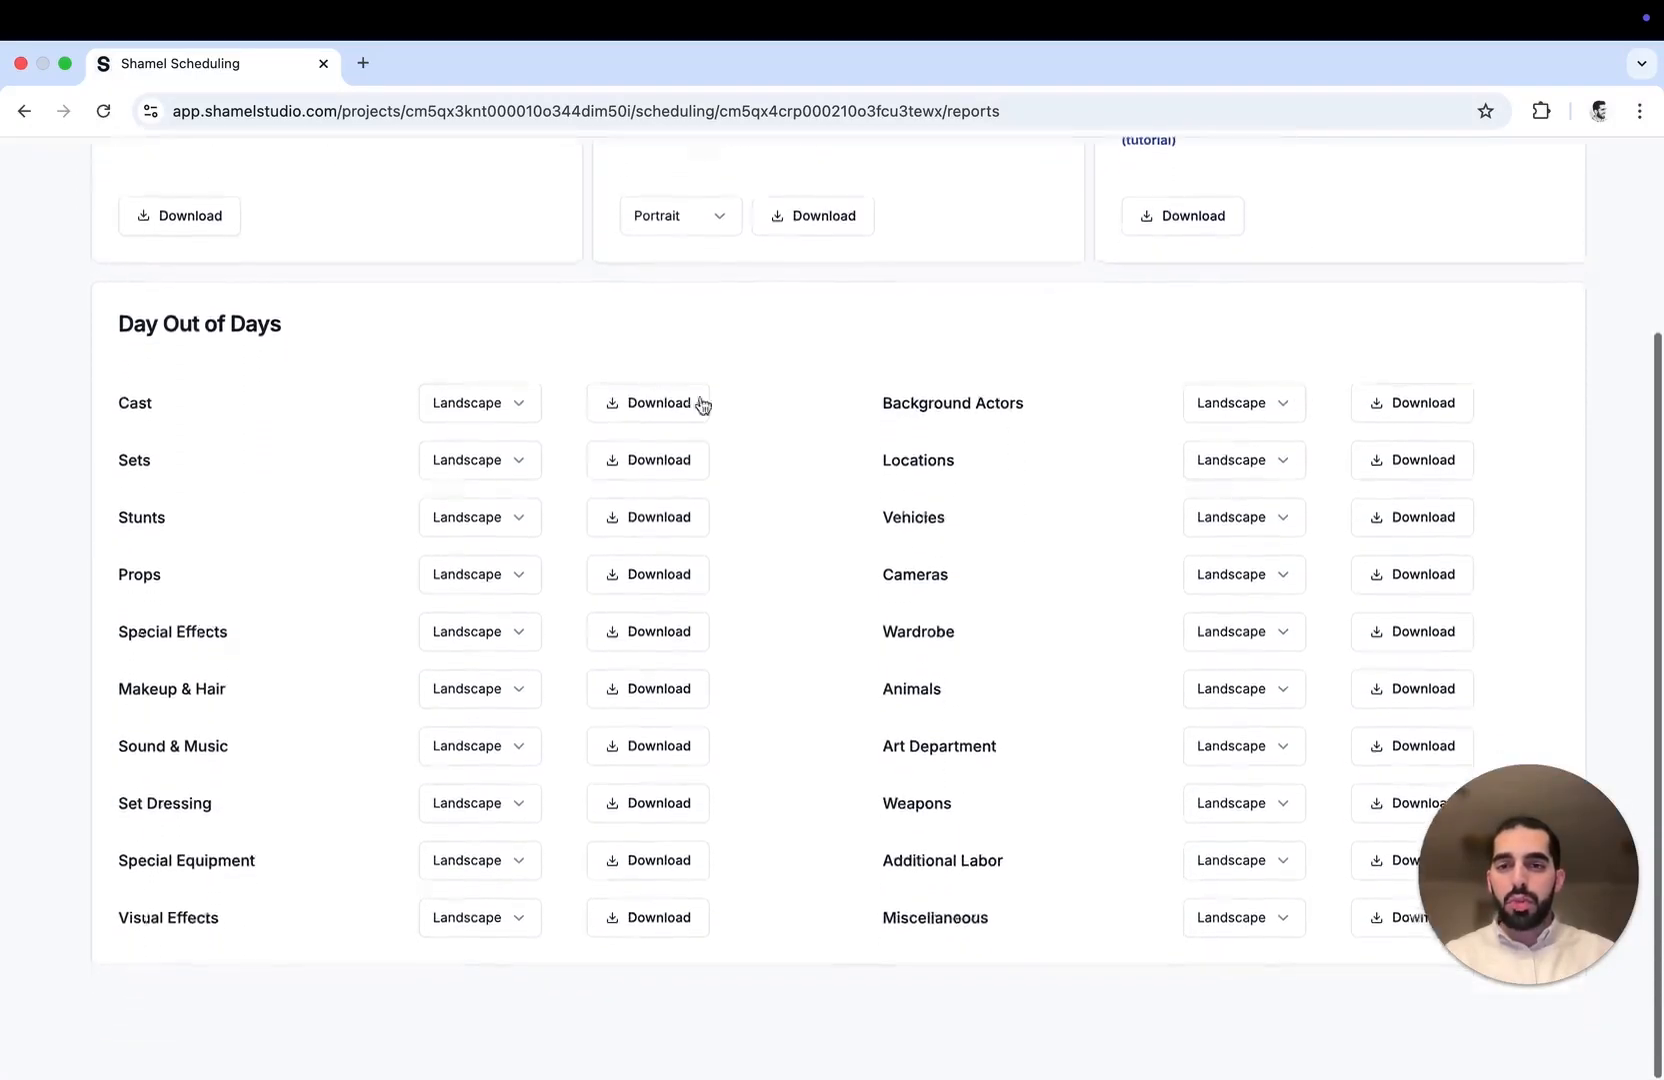
{"action": "scroll", "coordinate": [720, 375], "scroll_direction": "up", "scroll_amount": 5}
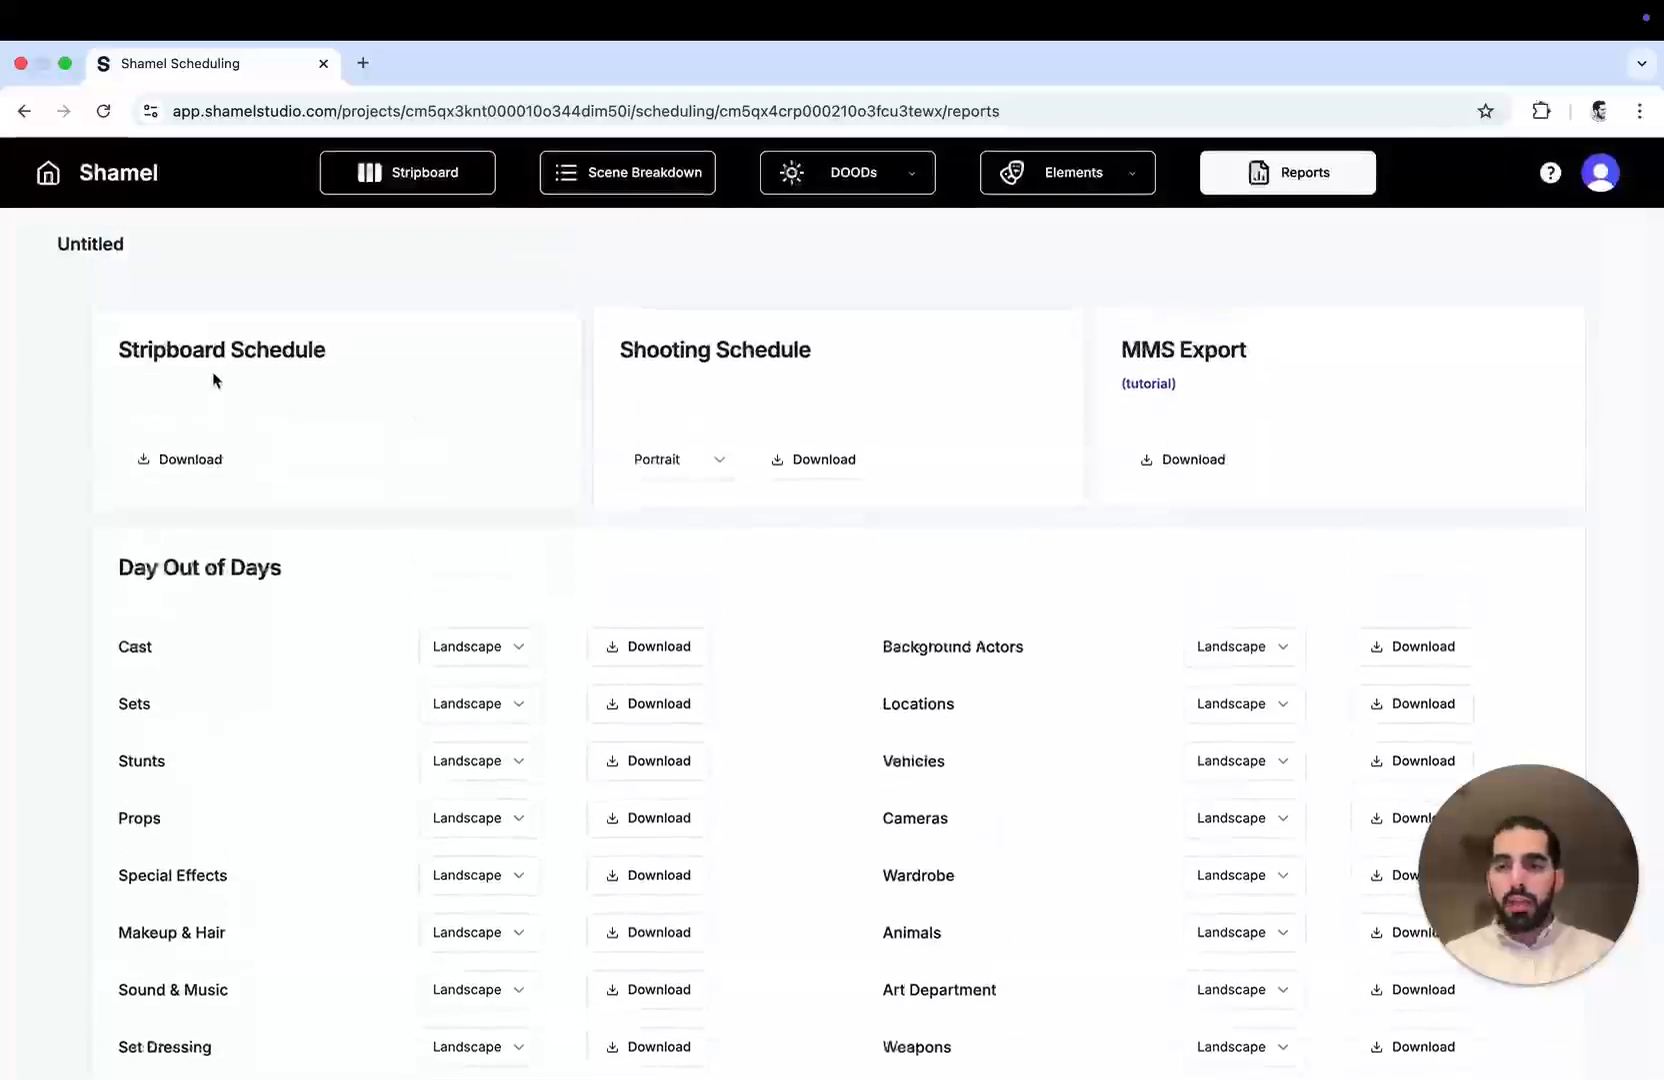
Preview the Stripboard Schedule report in Landscape layout, look through its pages and close the preview
{"action": "left_click", "coordinate": [196, 457]}
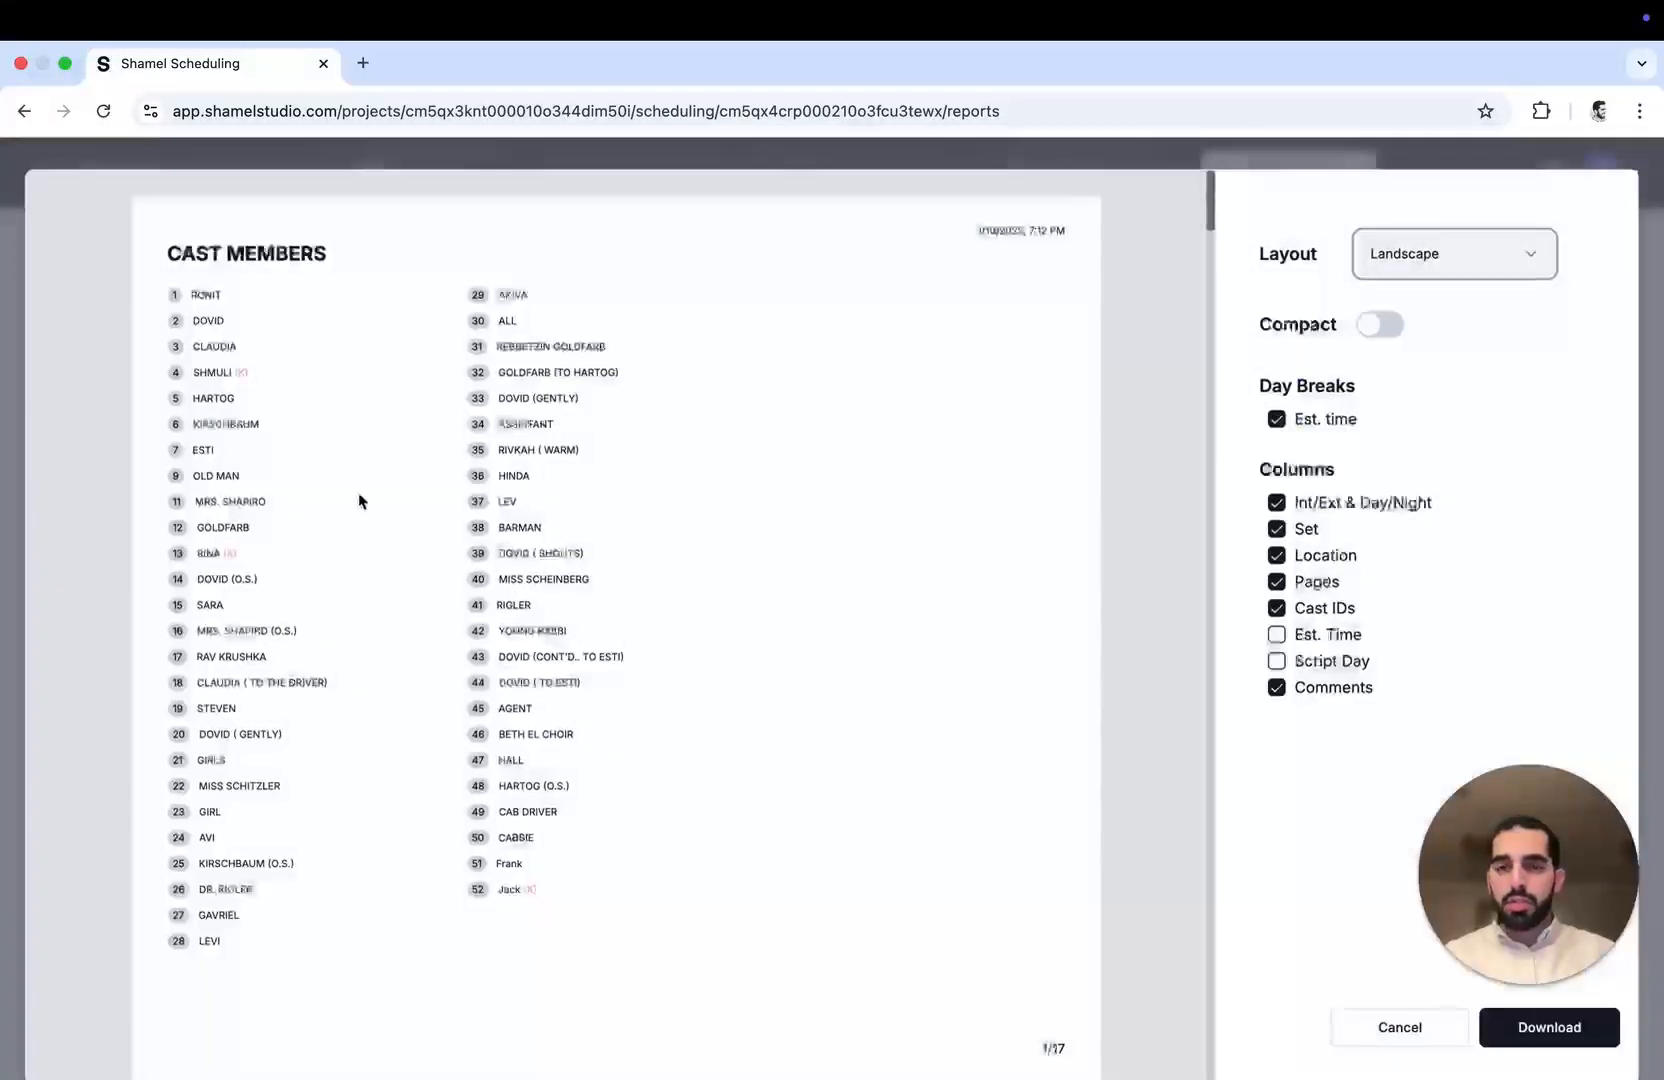
{"action": "scroll", "coordinate": [464, 511], "scroll_direction": "down", "scroll_amount": 15}
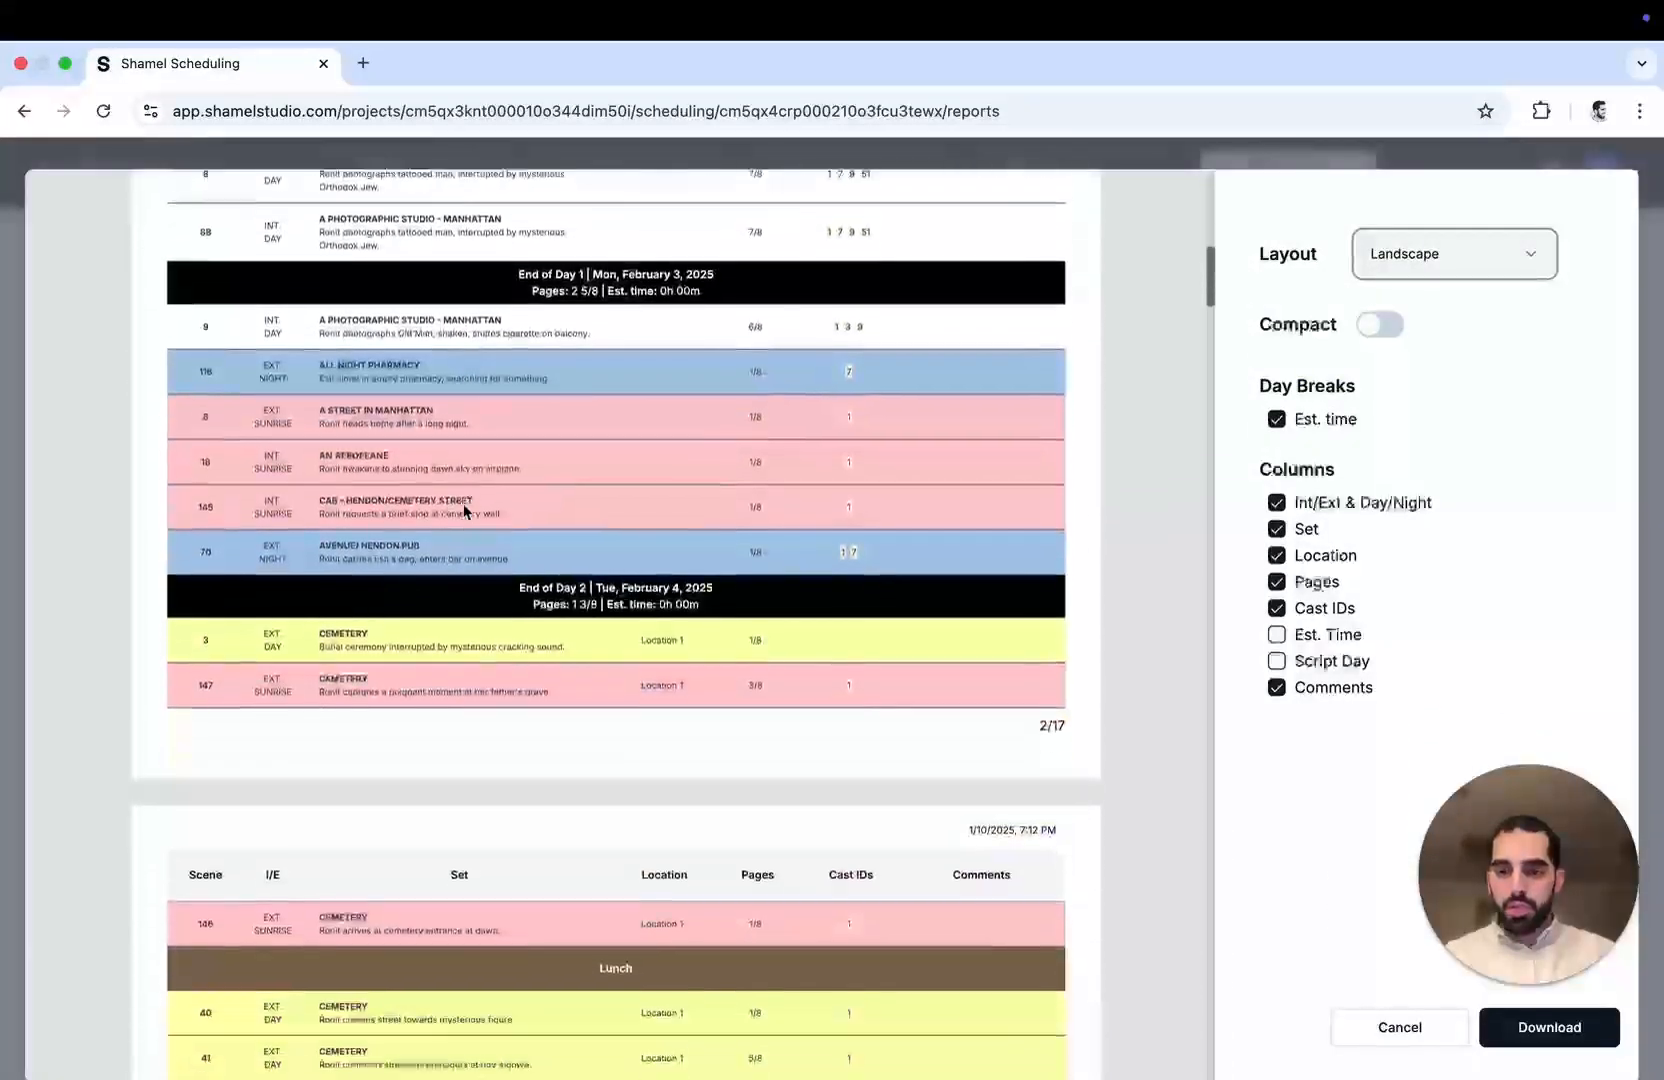
{"action": "scroll", "coordinate": [464, 511], "scroll_direction": "up", "scroll_amount": 15}
{"action": "left_click", "coordinate": [440, 161]}
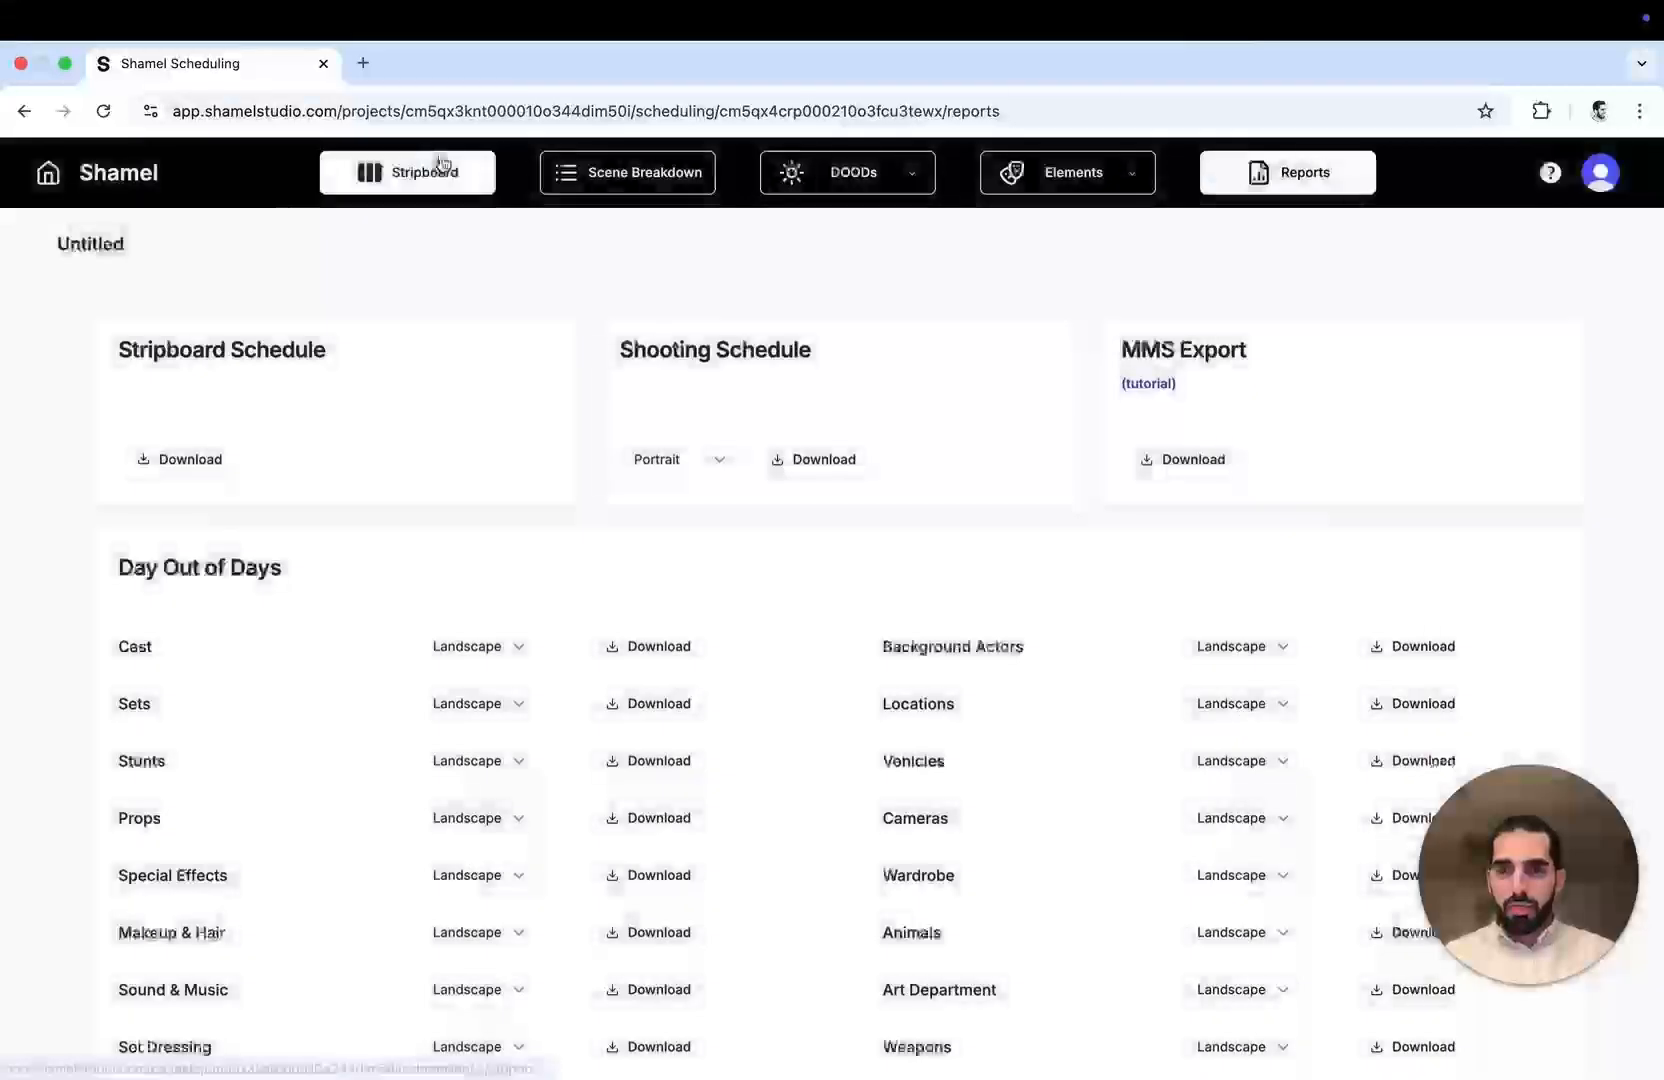